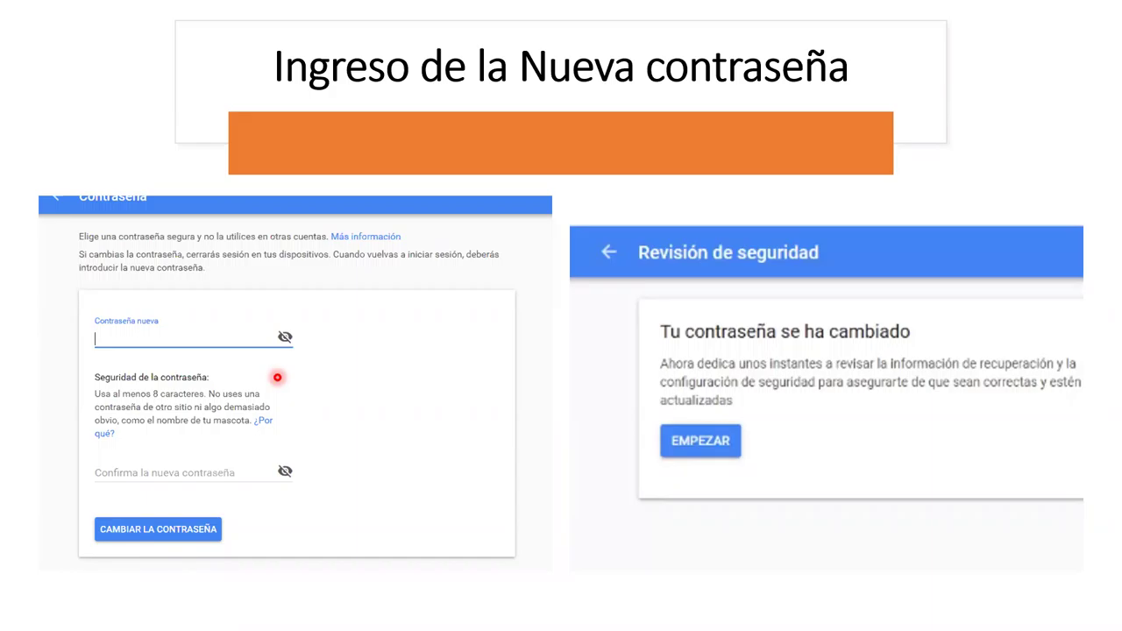
# - Advance the slideshow to the email-signature slide, then bring Gmail's new draft to the front
pyautogui.press('Right')
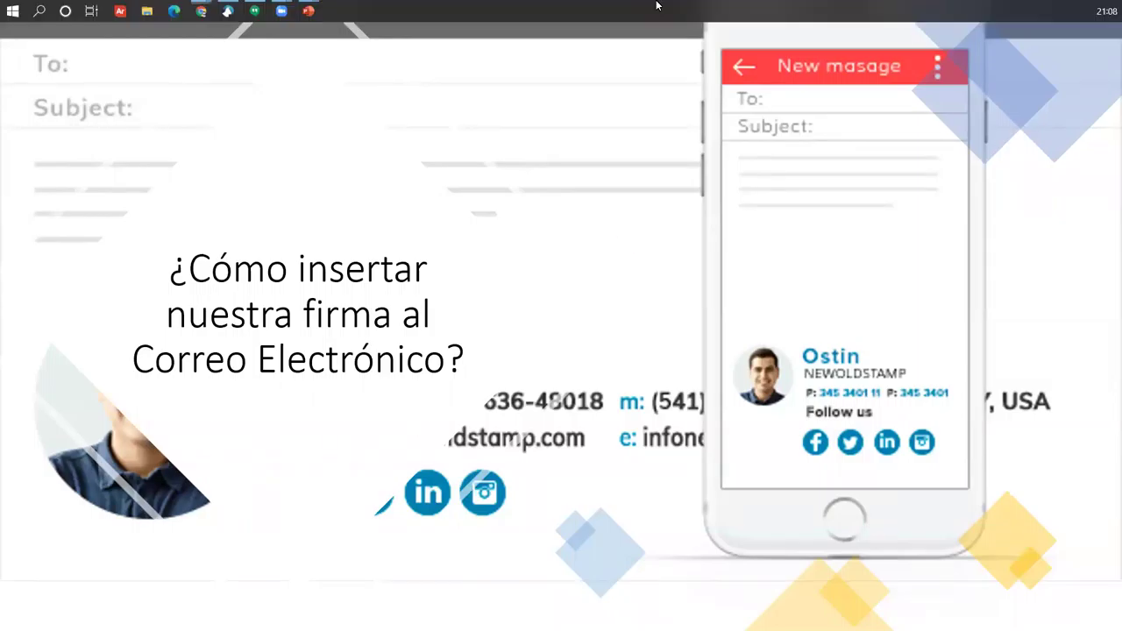
pyautogui.click(202, 11)
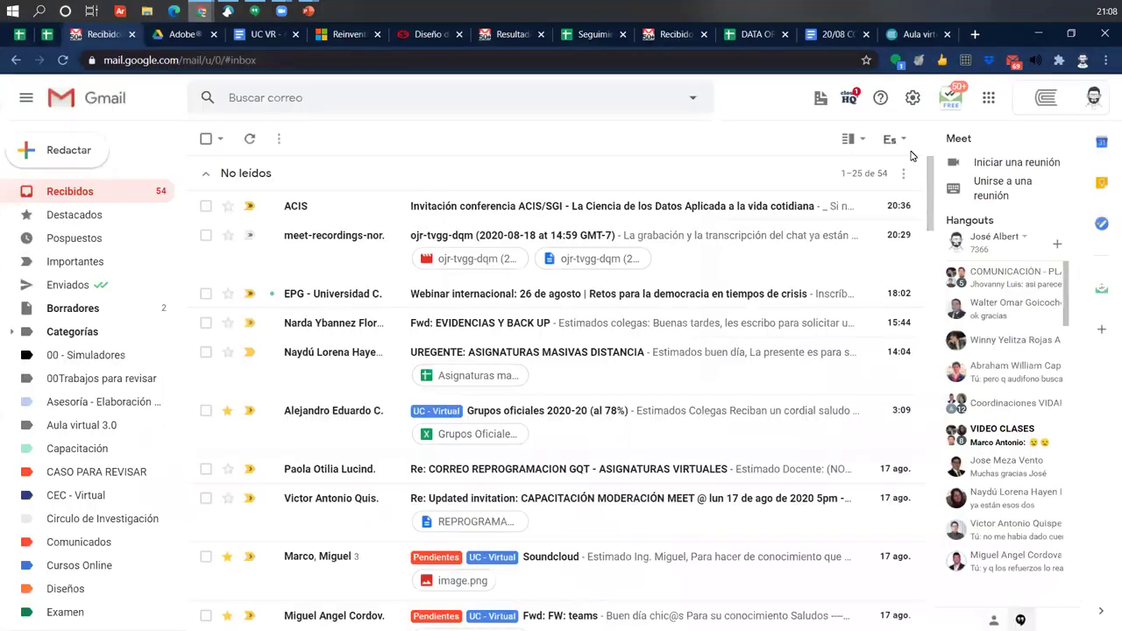
pyautogui.hotkey('alt', 'Tab')
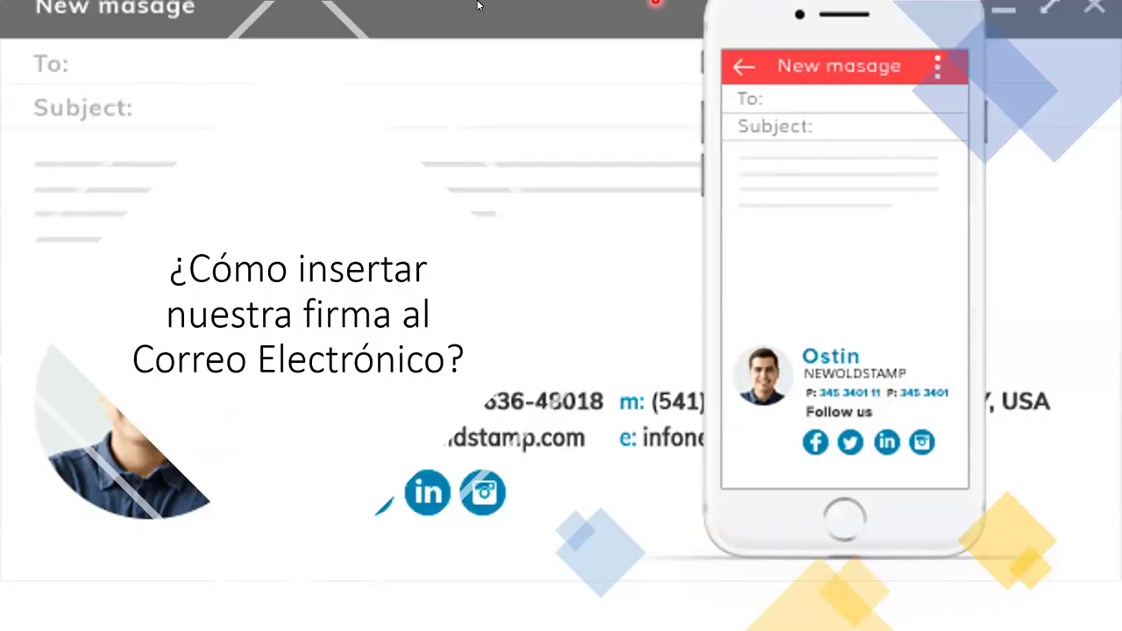
pyautogui.hotkey('alt', 'Tab')
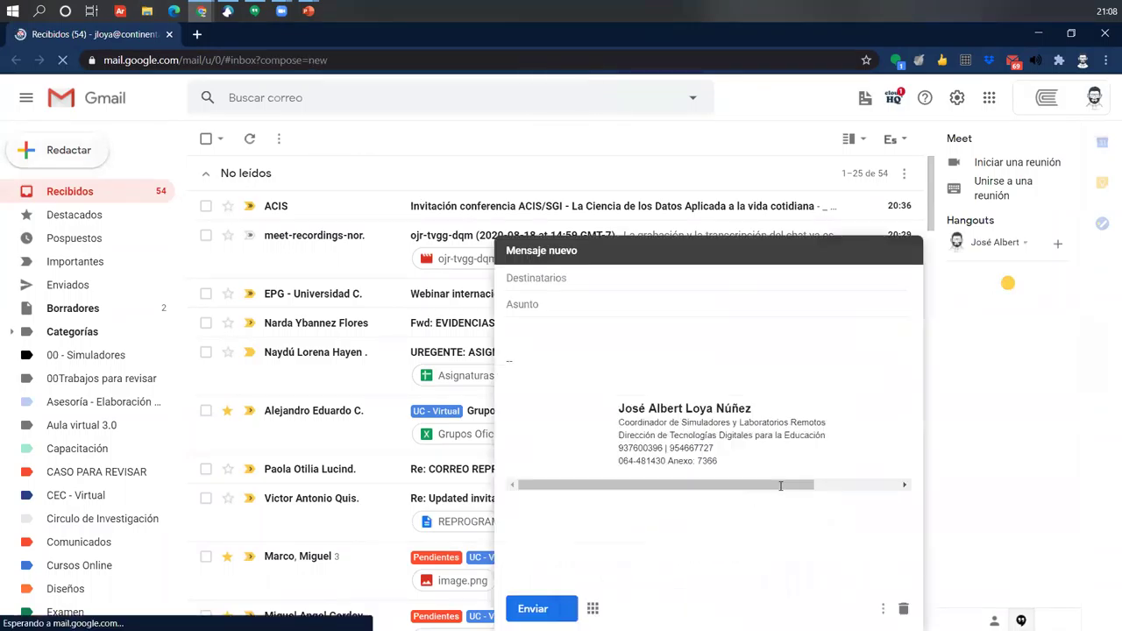
# - Select the draft's signature block and its logo image, then close the draft
pyautogui.tripleClick(684, 439)
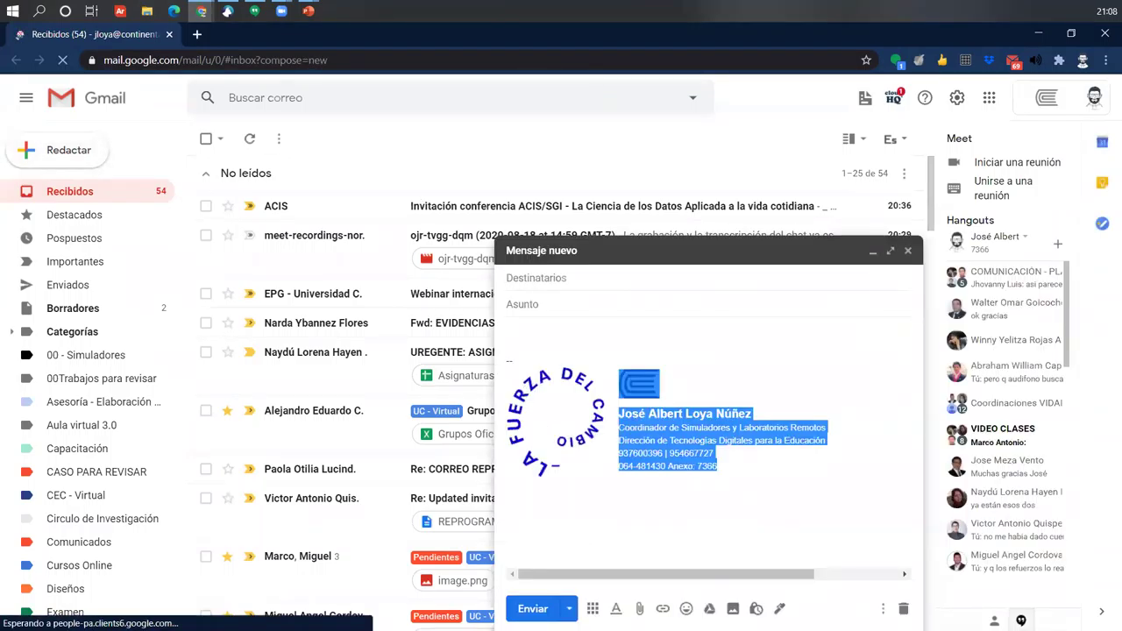
pyautogui.click(556, 421)
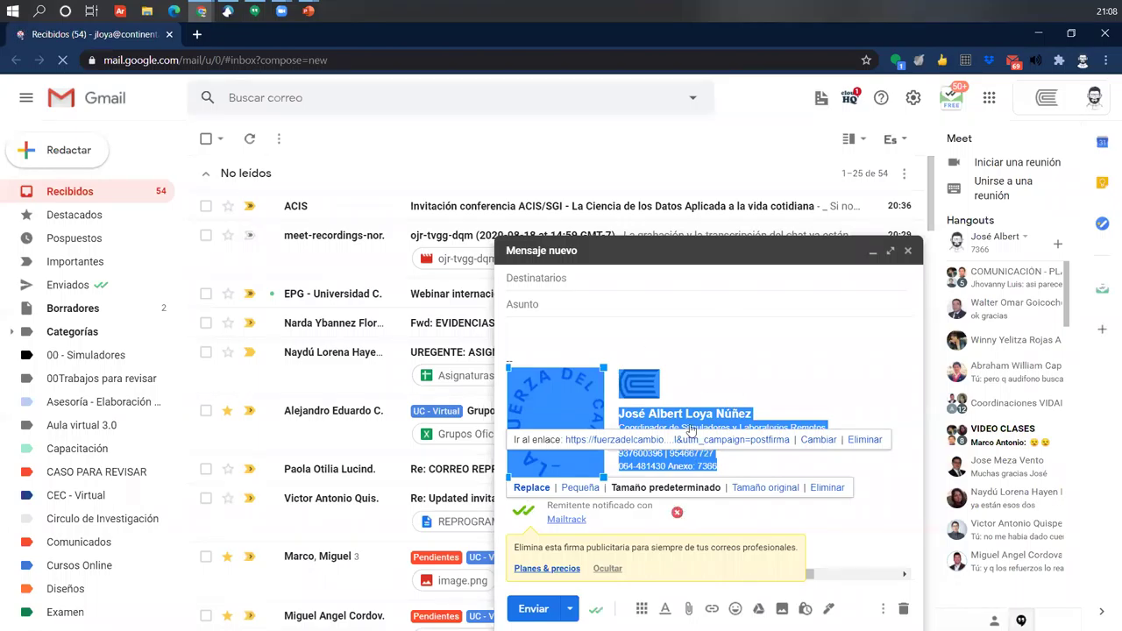
pyautogui.press('Escape')
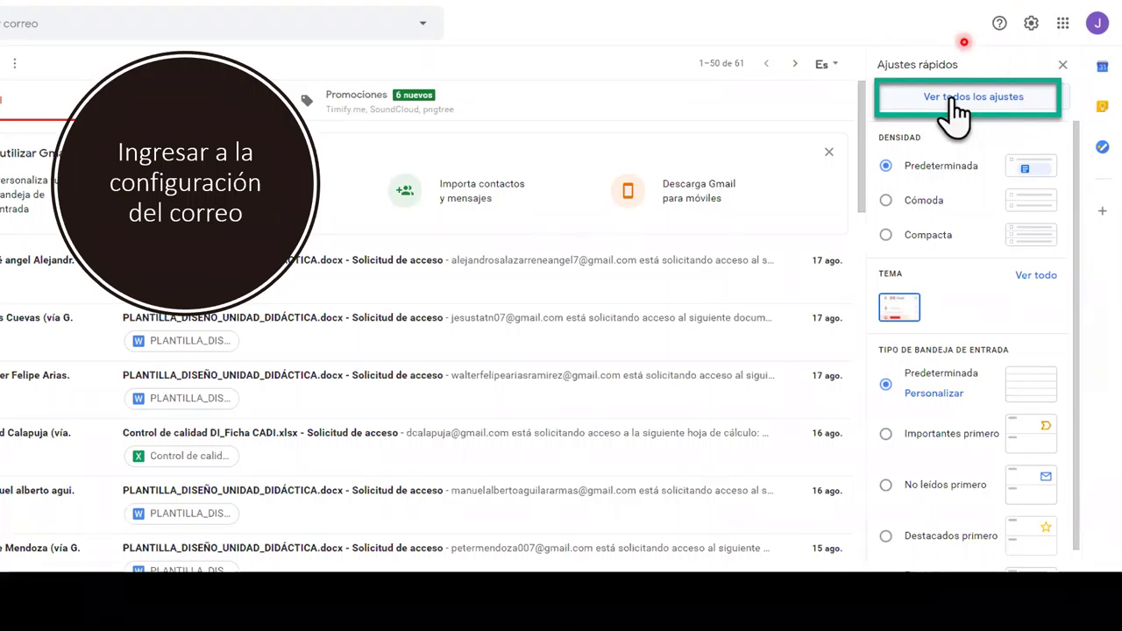
# - Preview the full settings via 'Ver todos los ajustes' and return to the inbox
pyautogui.click(956, 109)
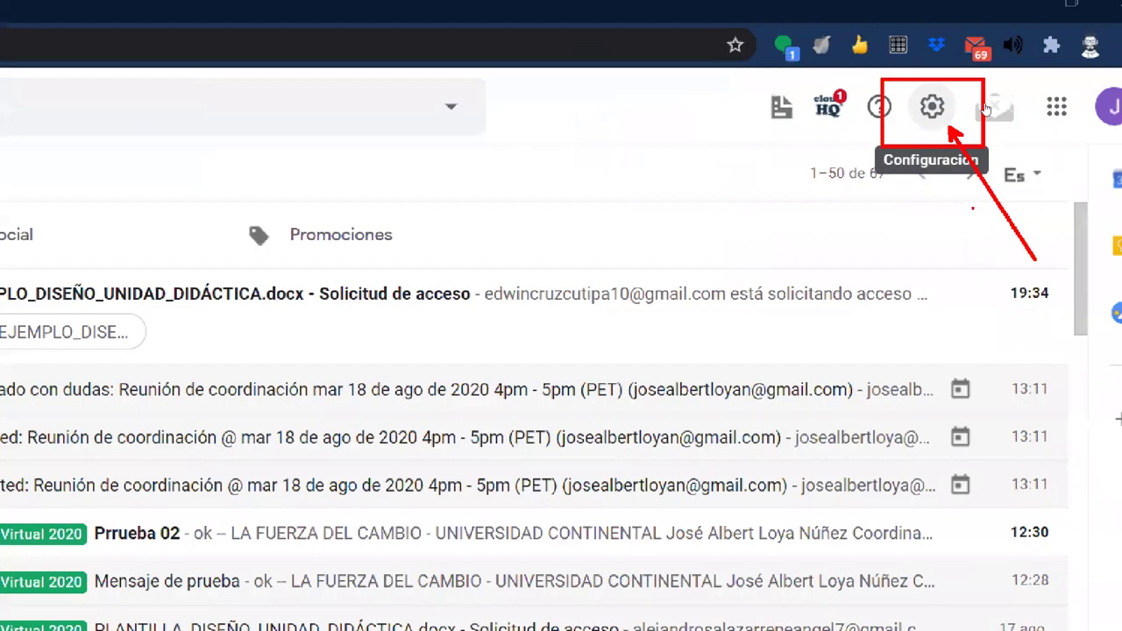
# - Open Configuración > General through the gear's 'Ver todos los ajustes' link
pyautogui.click(932, 106)
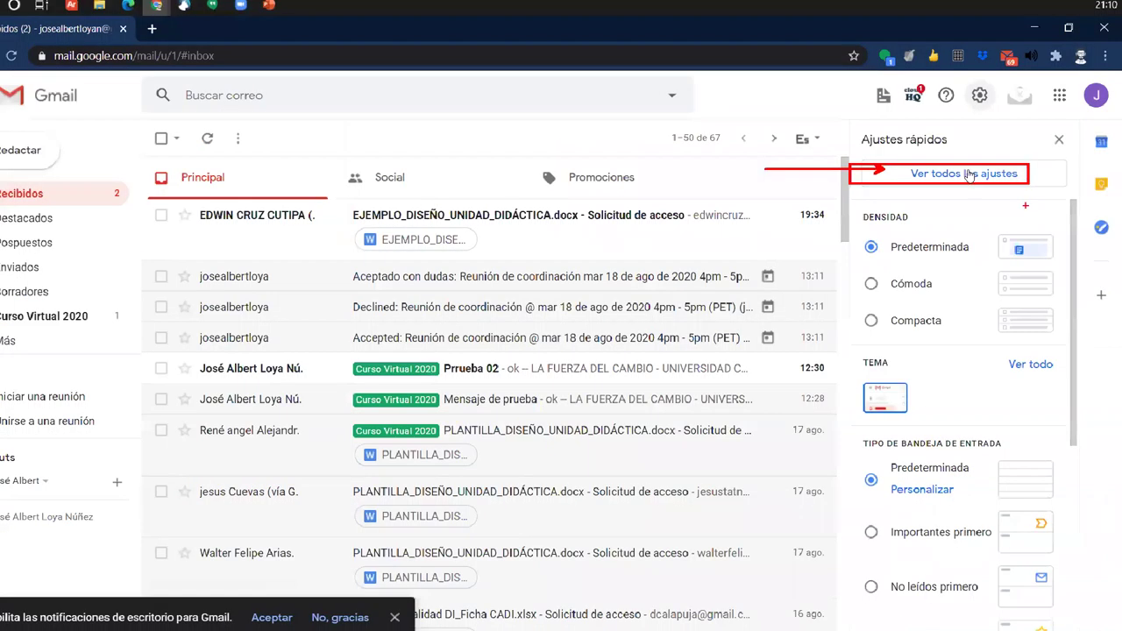
pyautogui.click(838, 213)
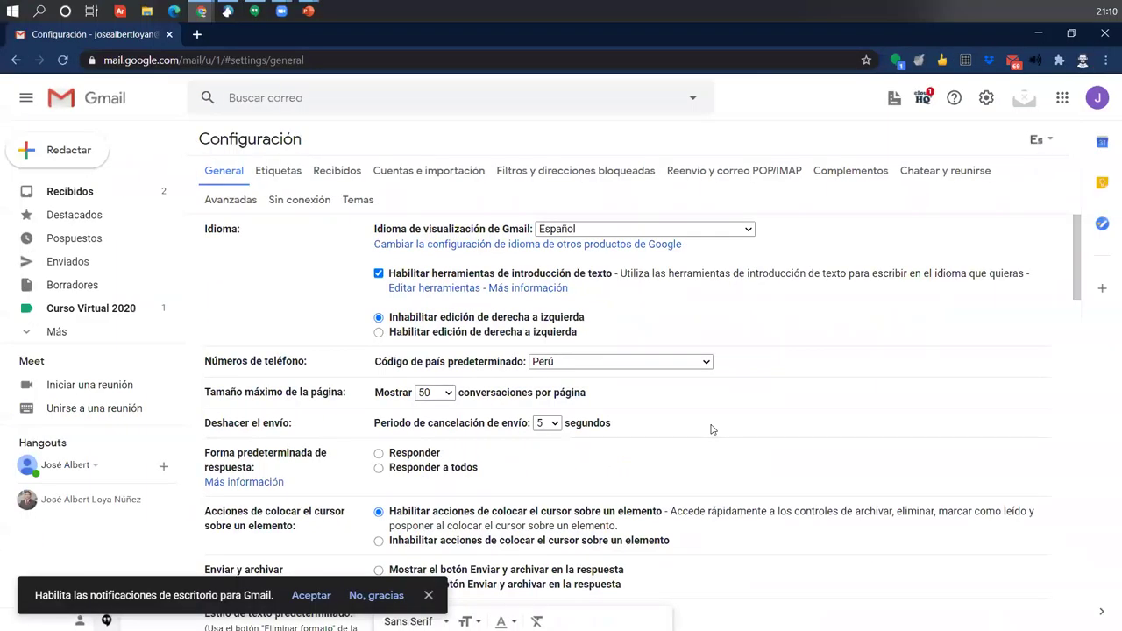
# - Scroll to the Firma section and annotate its no-signature notice and the '+ Crear' option
pyautogui.scroll(-10, 712, 430)
pyautogui.scroll(-12, 712, 429)
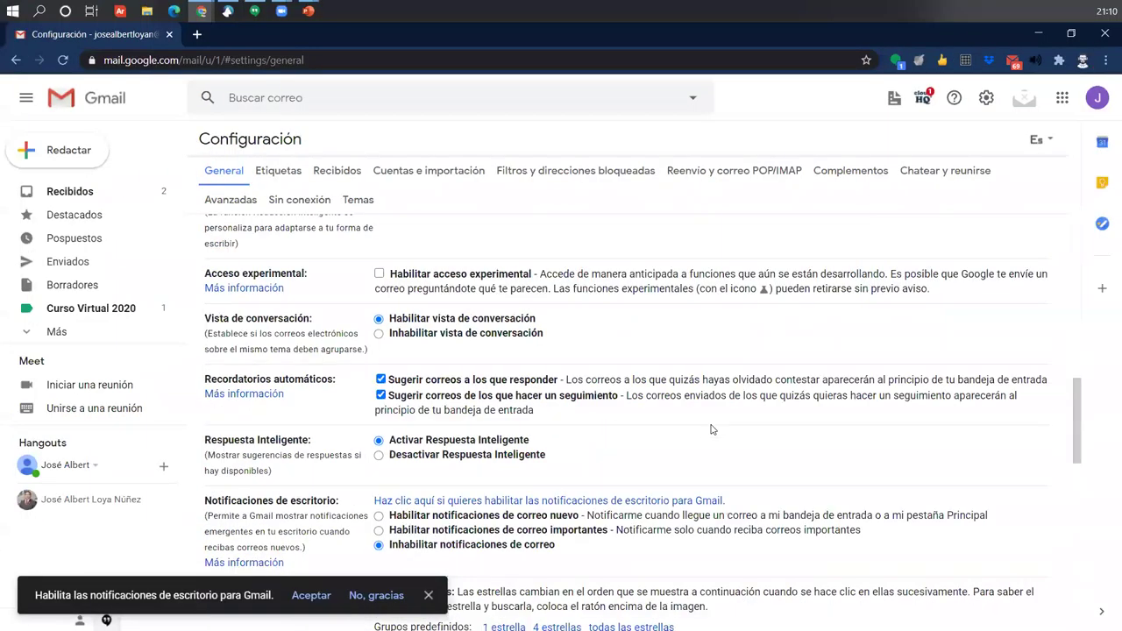
pyautogui.scroll(-3, 712, 429)
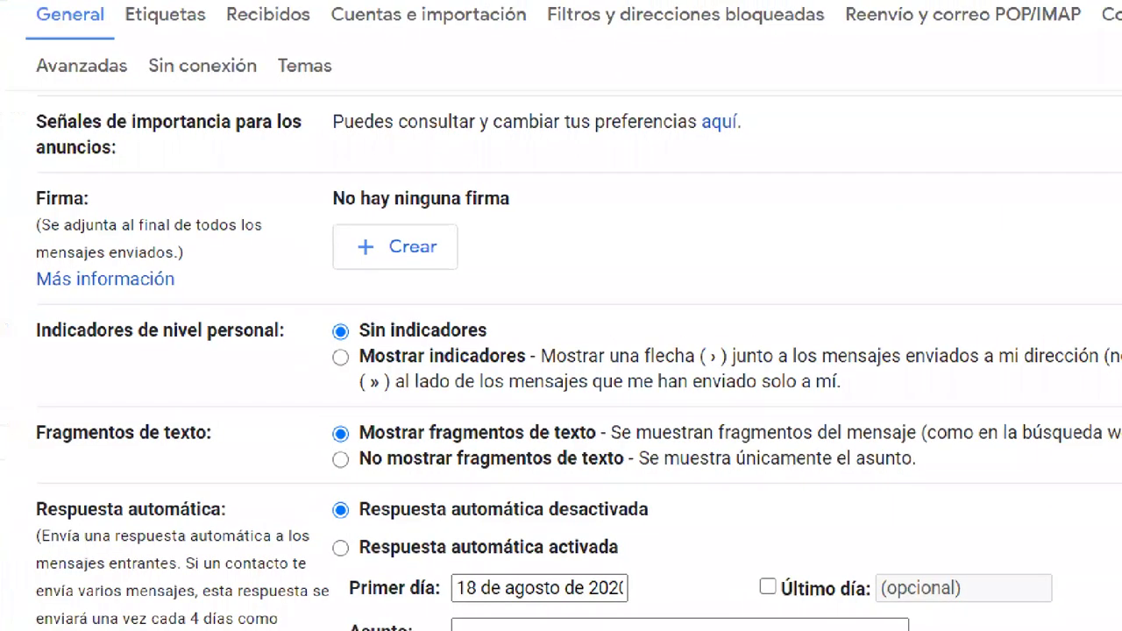
pyautogui.moveTo(38, 171); pyautogui.dragTo(384, 290)
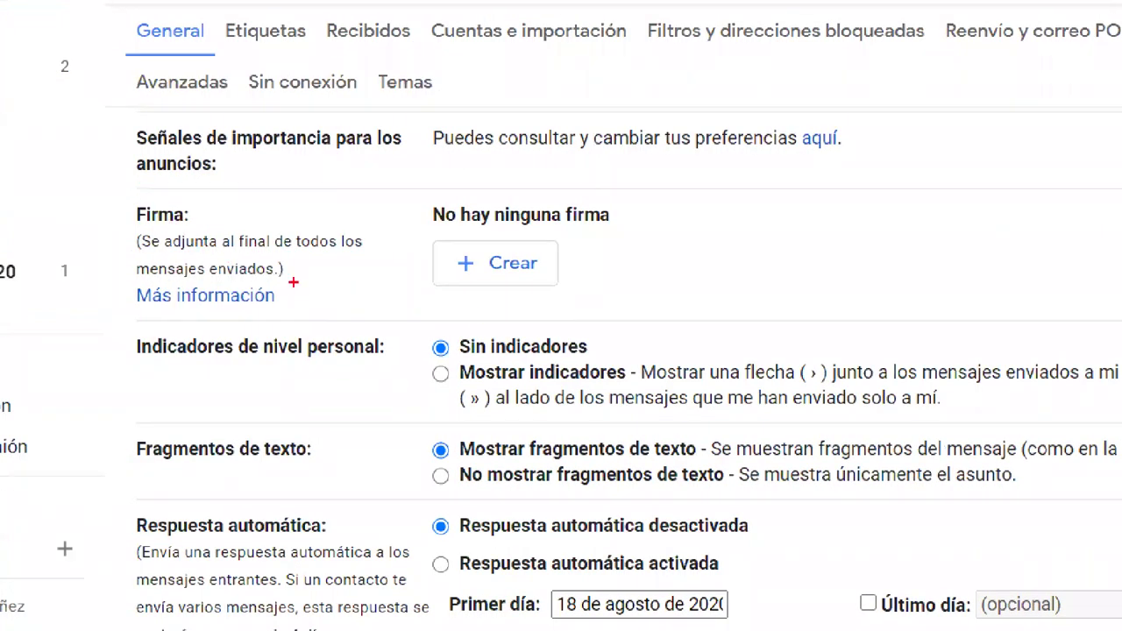
pyautogui.moveTo(126, 187)
pyautogui.mouseDown()
pyautogui.moveTo(470, 318)
pyautogui.moveTo(842, 325)
pyautogui.mouseUp()
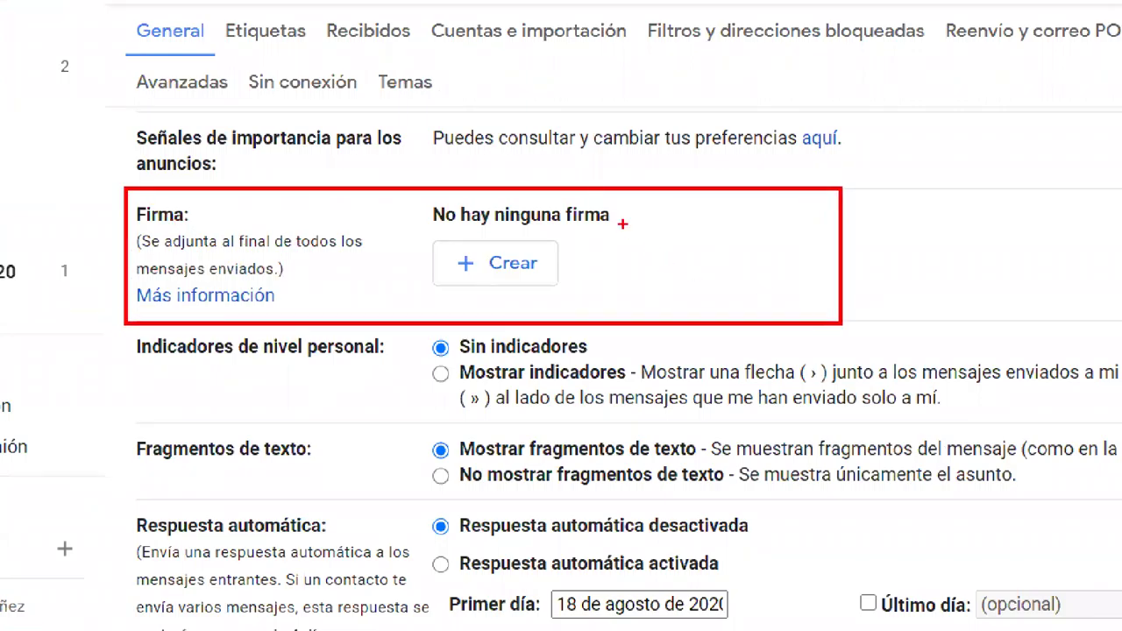
pyautogui.moveTo(624, 223); pyautogui.dragTo(754, 143)
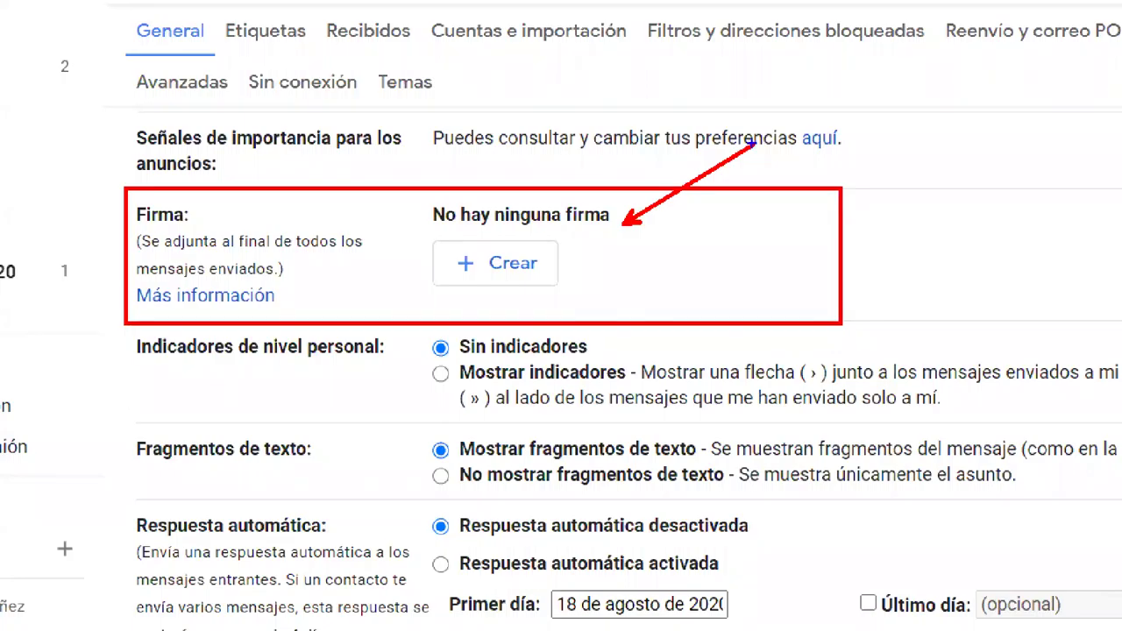
pyautogui.moveTo(410, 234)
pyautogui.mouseDown()
pyautogui.moveTo(579, 280)
pyautogui.moveTo(577, 296)
pyautogui.moveTo(698, 405)
pyautogui.mouseUp()
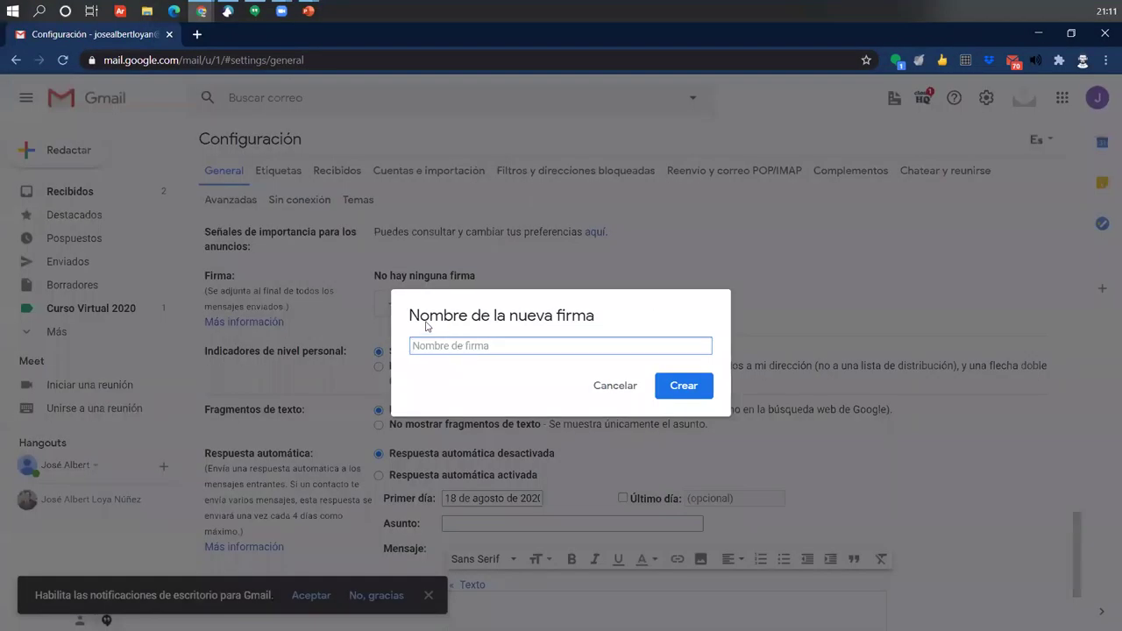
# - Name the new signature 'Firma personal' and create it
pyautogui.moveTo(602, 321); pyautogui.dragTo(421, 318)
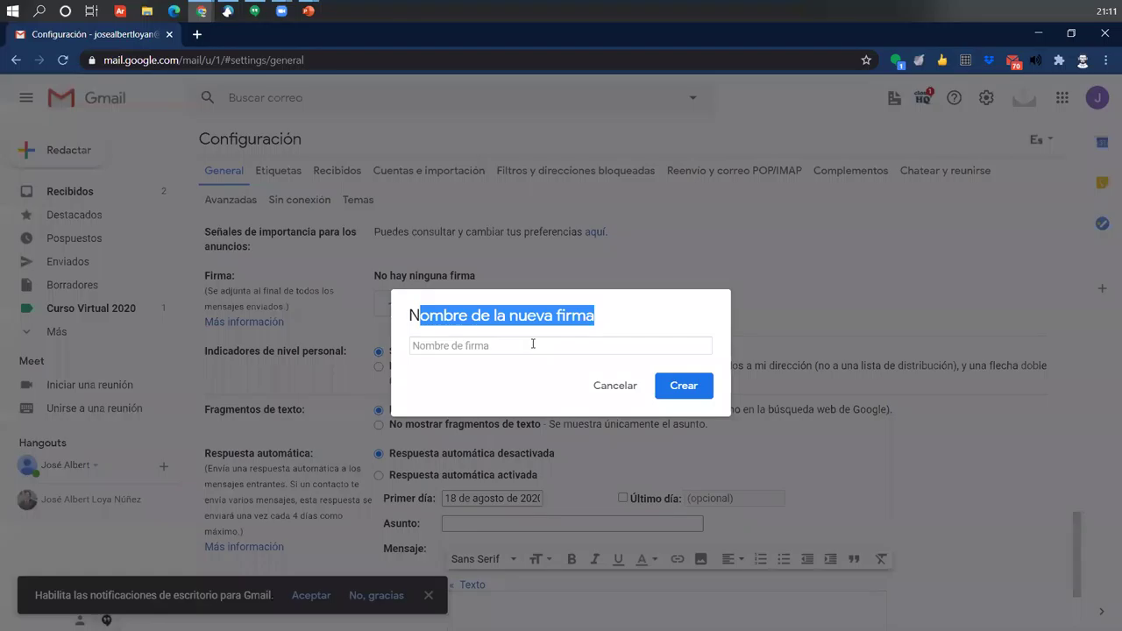
pyautogui.click(531, 342)
pyautogui.write('Fim')
pyautogui.press('BackSpace')
pyautogui.write('rm')
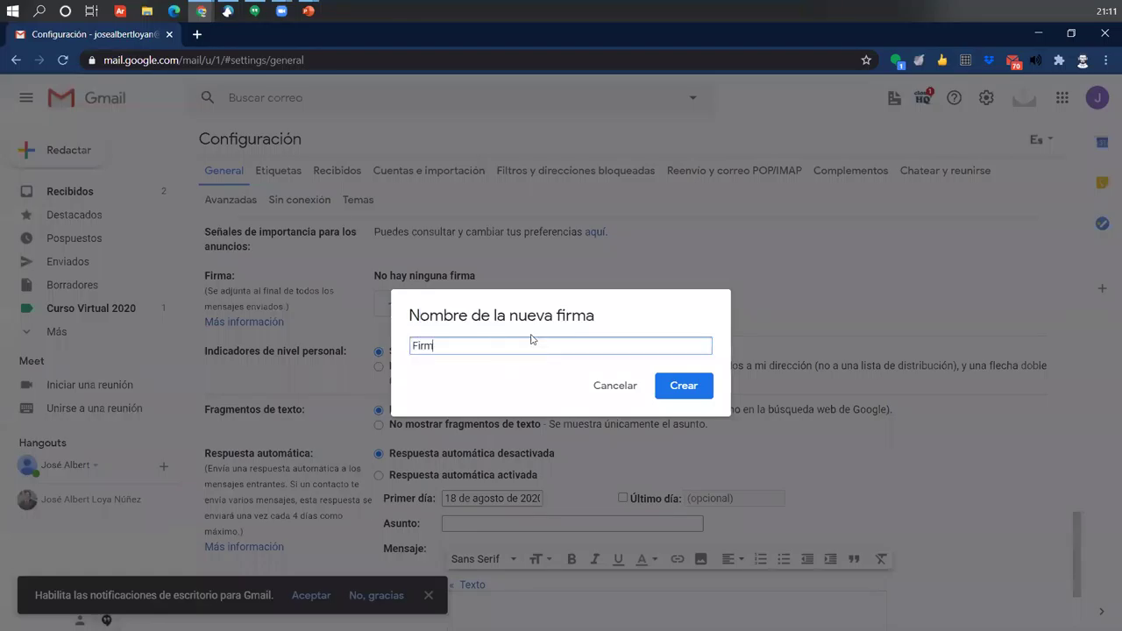
pyautogui.write('a personal')
pyautogui.click(693, 390)
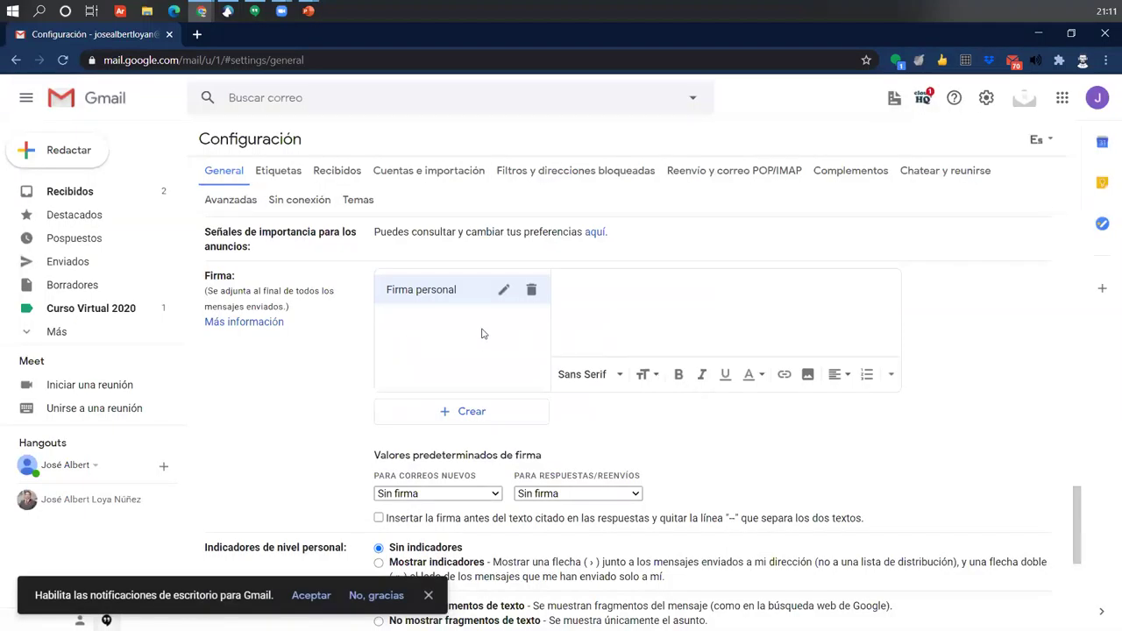
# - Write 'Atentamente.-' with the author's name on a second line, then select both lines
pyautogui.click(569, 317)
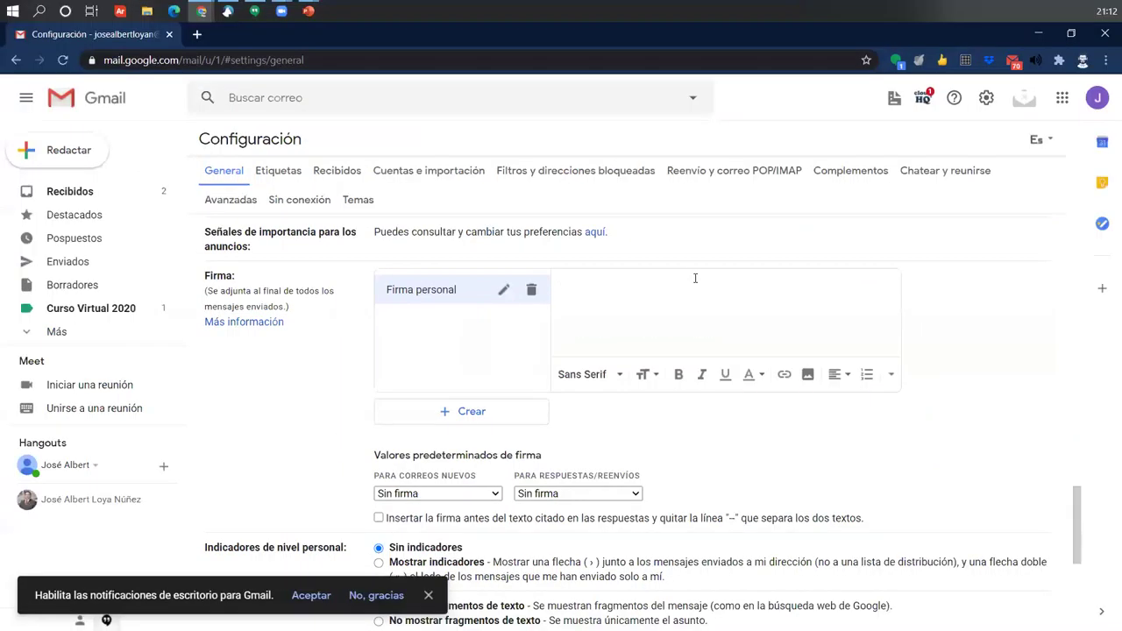
pyautogui.write('Atentena')
pyautogui.press('BackSpace')
pyautogui.press('BackSpace')
pyautogui.press('BackSpace')
pyautogui.write('amente.-')
pyautogui.press('Return')
pyautogui.write('Jose')
pyautogui.write(' Albert')
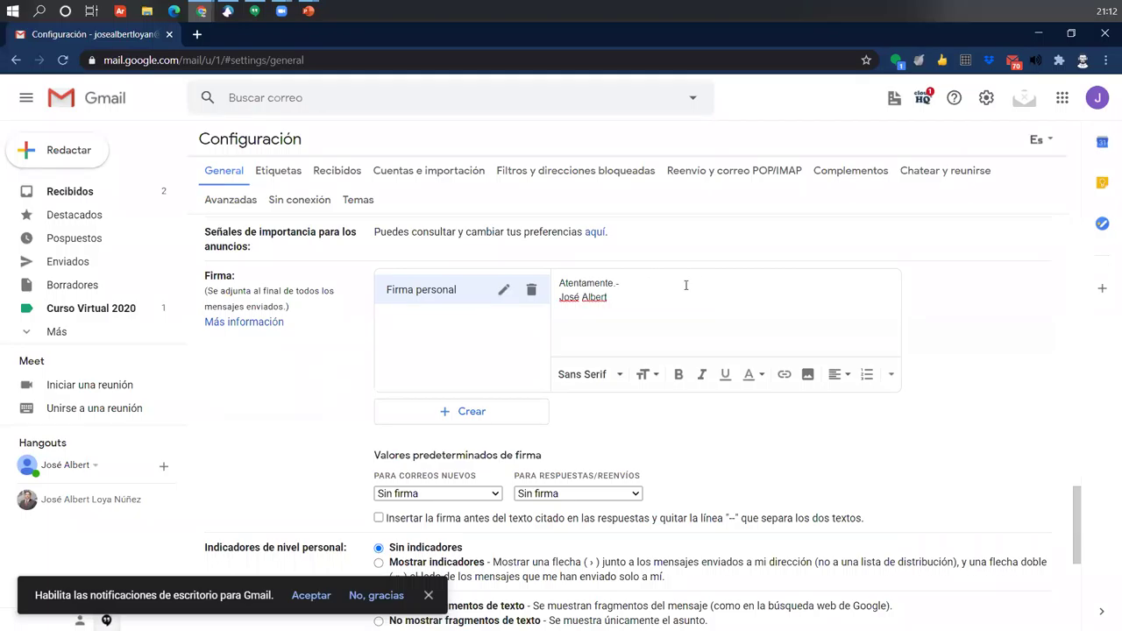
pyautogui.moveTo(558, 282); pyautogui.dragTo(576, 393)
pyautogui.click(583, 375)
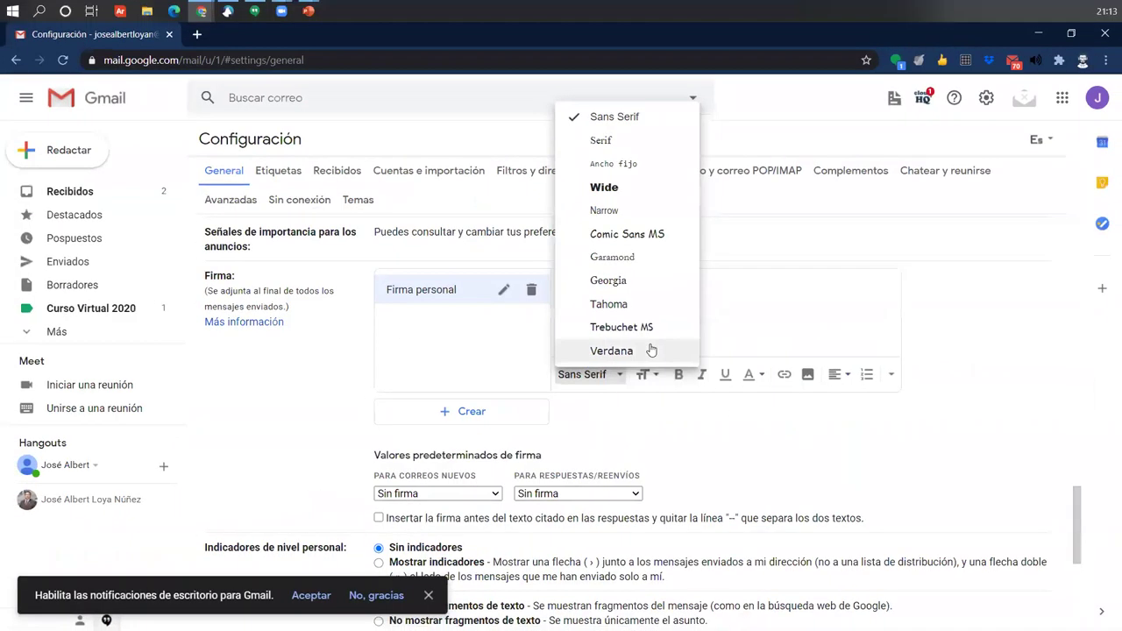
# - Format the personal signature as bold, Normal-size, dark-blue Verdana text
pyautogui.click(613, 316)
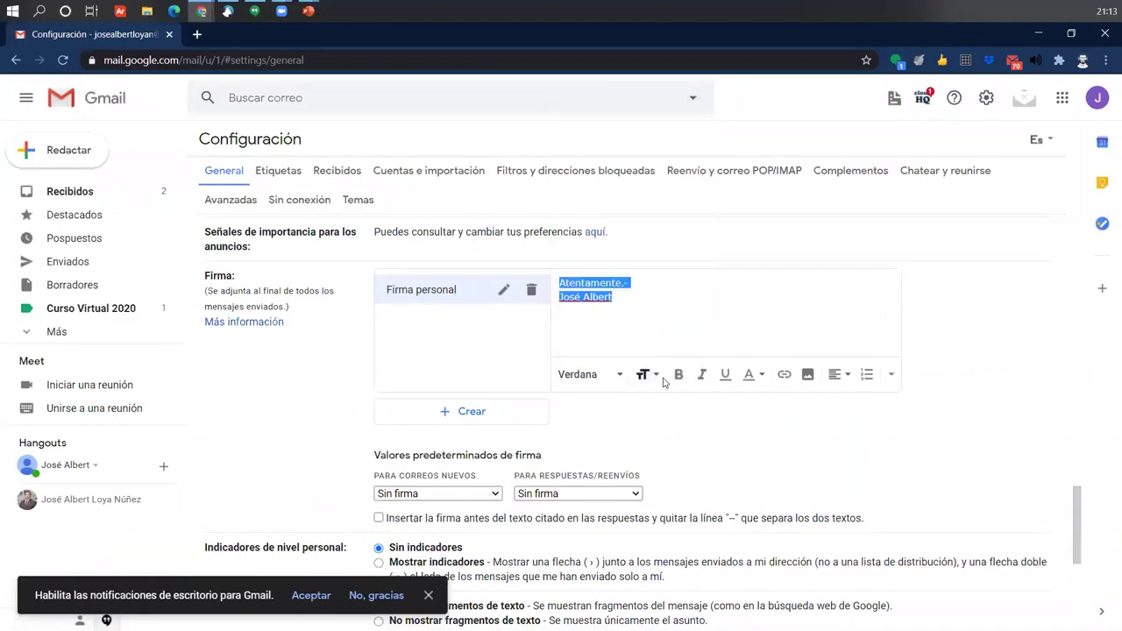
pyautogui.click(677, 376)
pyautogui.click(647, 374)
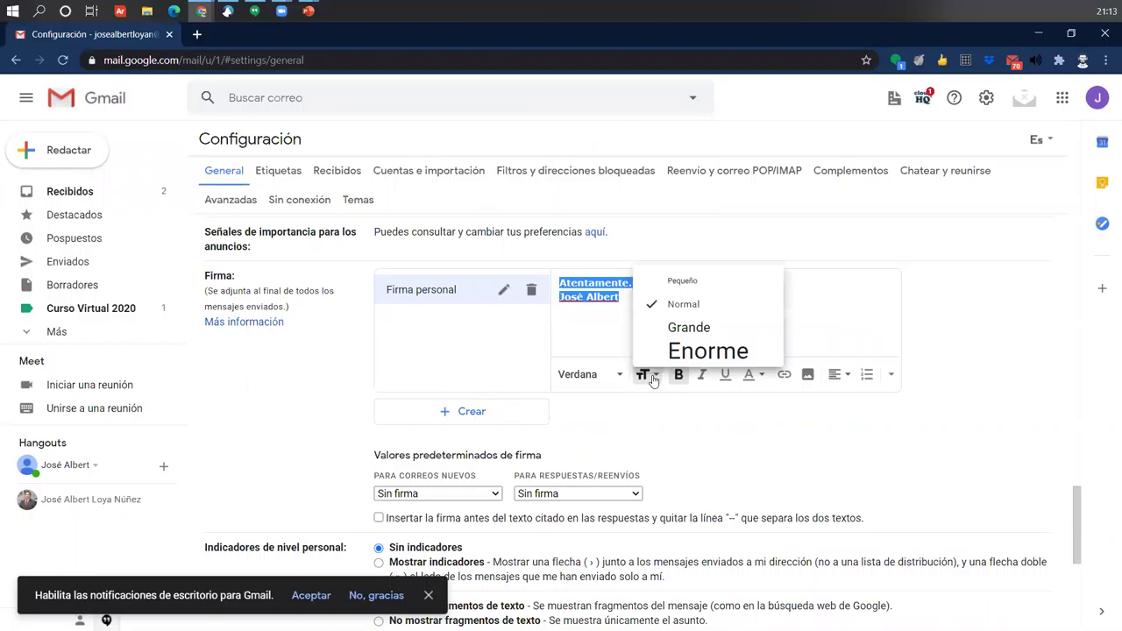
pyautogui.click(678, 329)
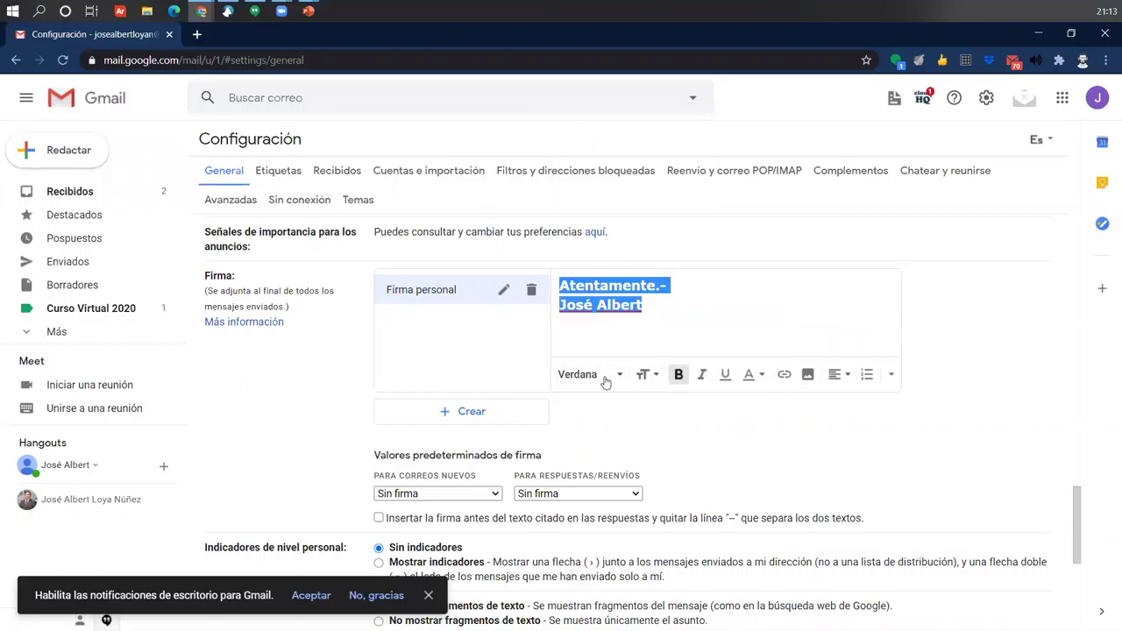
pyautogui.click(611, 377)
pyautogui.click(645, 375)
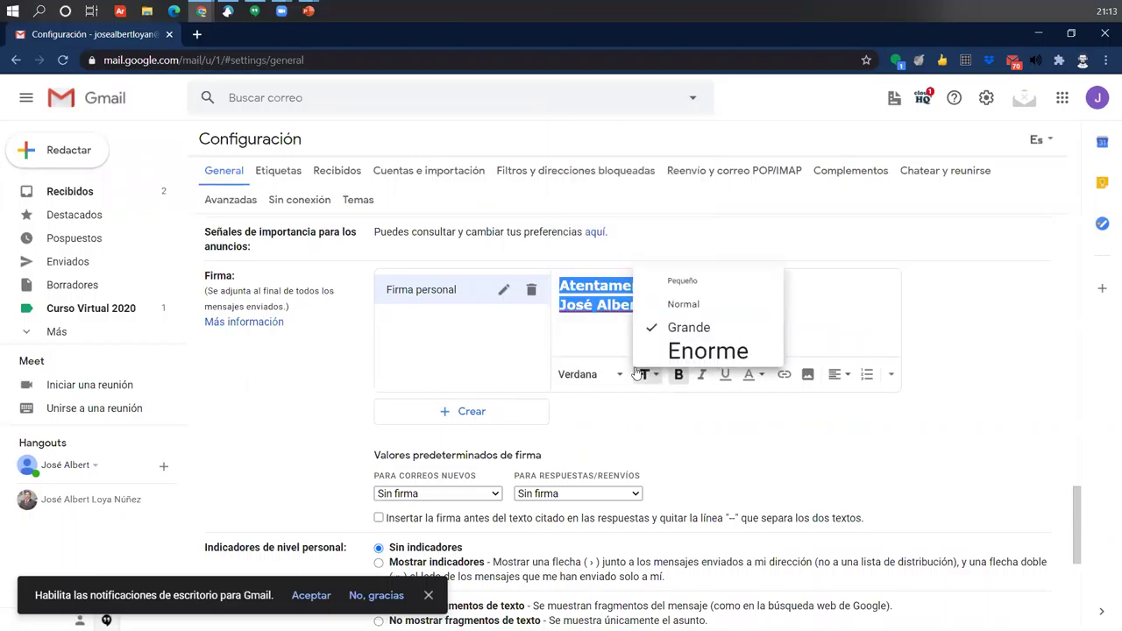
pyautogui.click(654, 305)
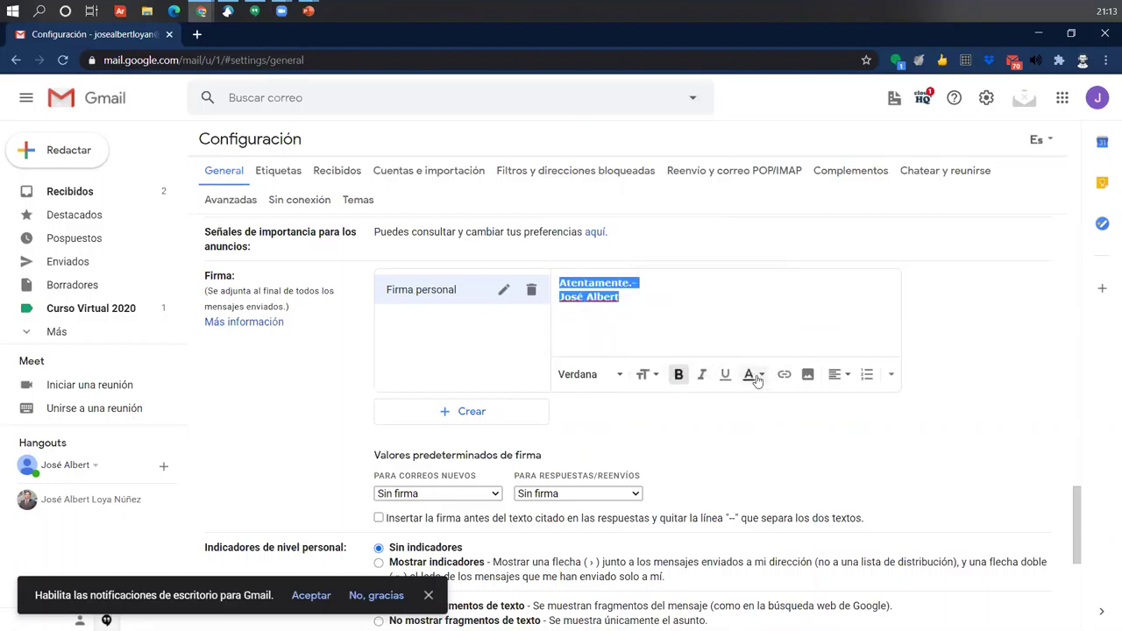
pyautogui.click(750, 377)
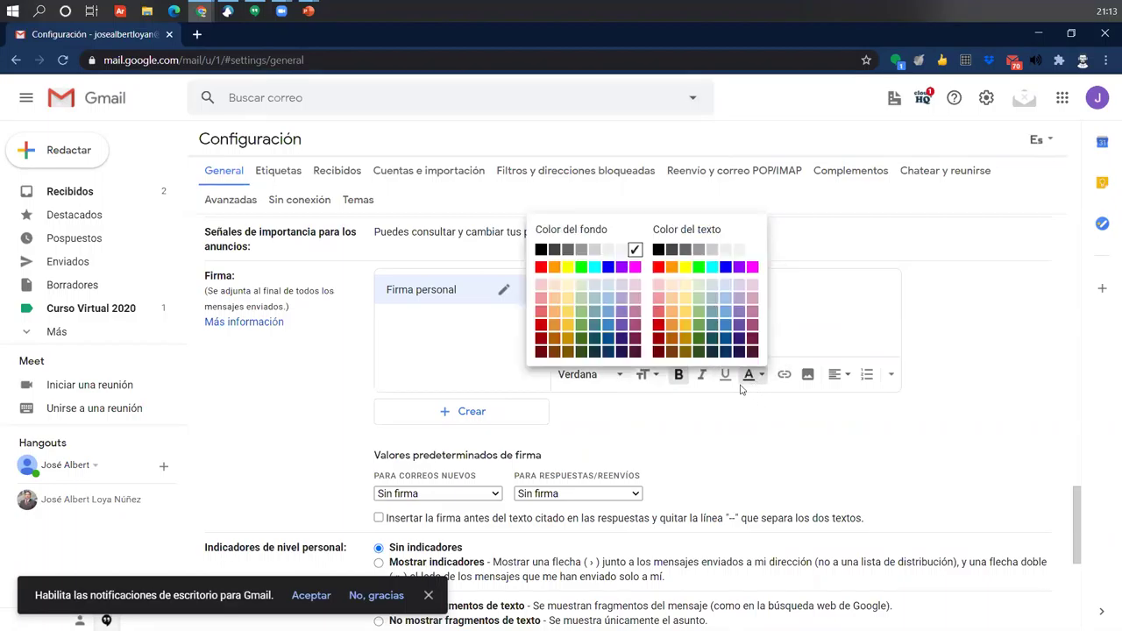
pyautogui.click(719, 337)
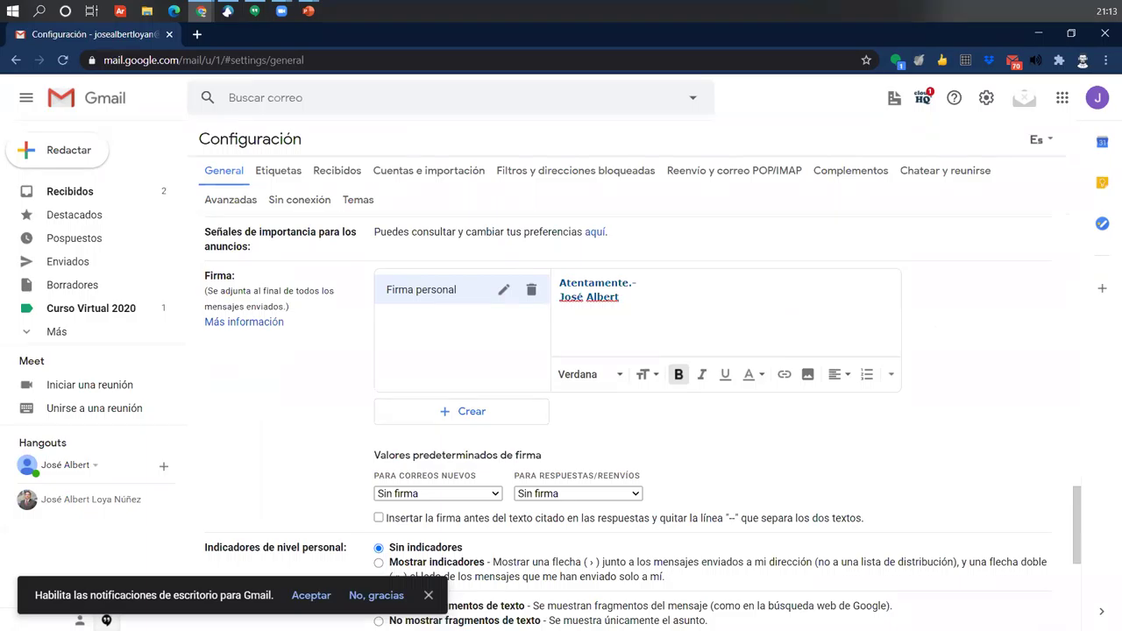
pyautogui.hotkey('ctrl', 'a')
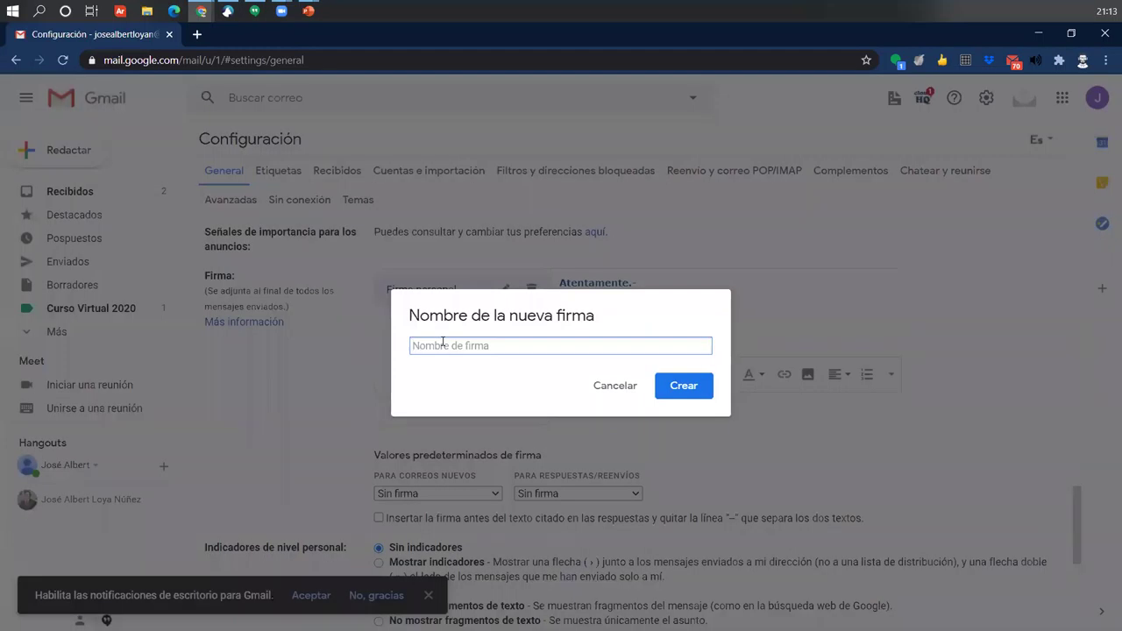
# - Create a second signature named 'Firma de trabajo' and check both signatures in the list
pyautogui.write('Firt')
pyautogui.press('BackSpace')
pyautogui.press('BackSpace')
pyautogui.write('rma de trabajo')
pyautogui.press('Return')
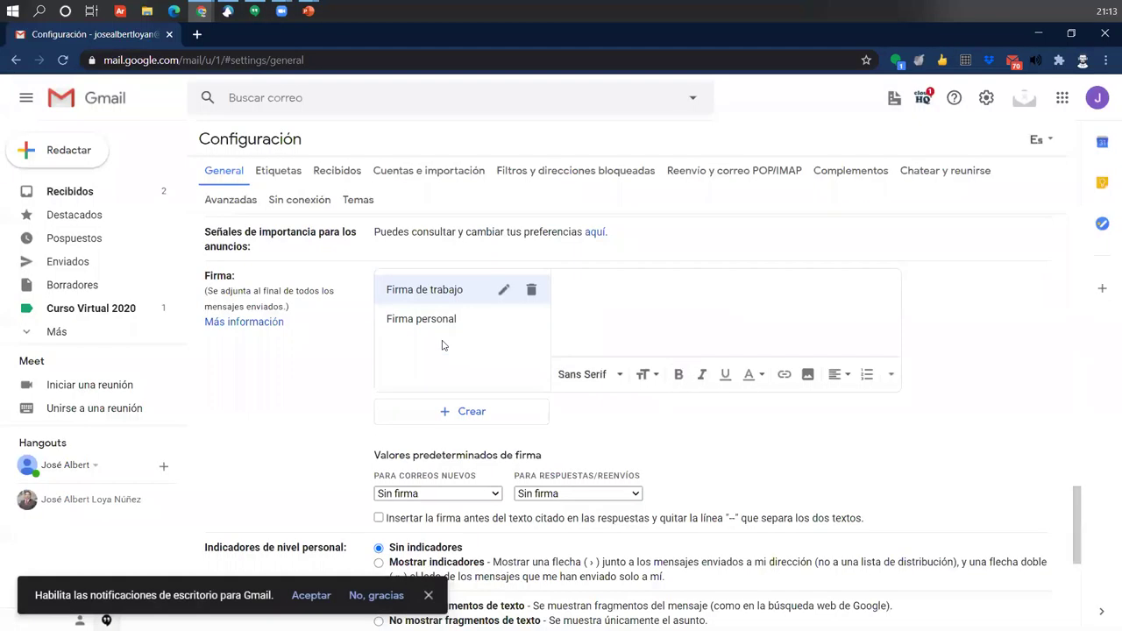
pyautogui.click(463, 320)
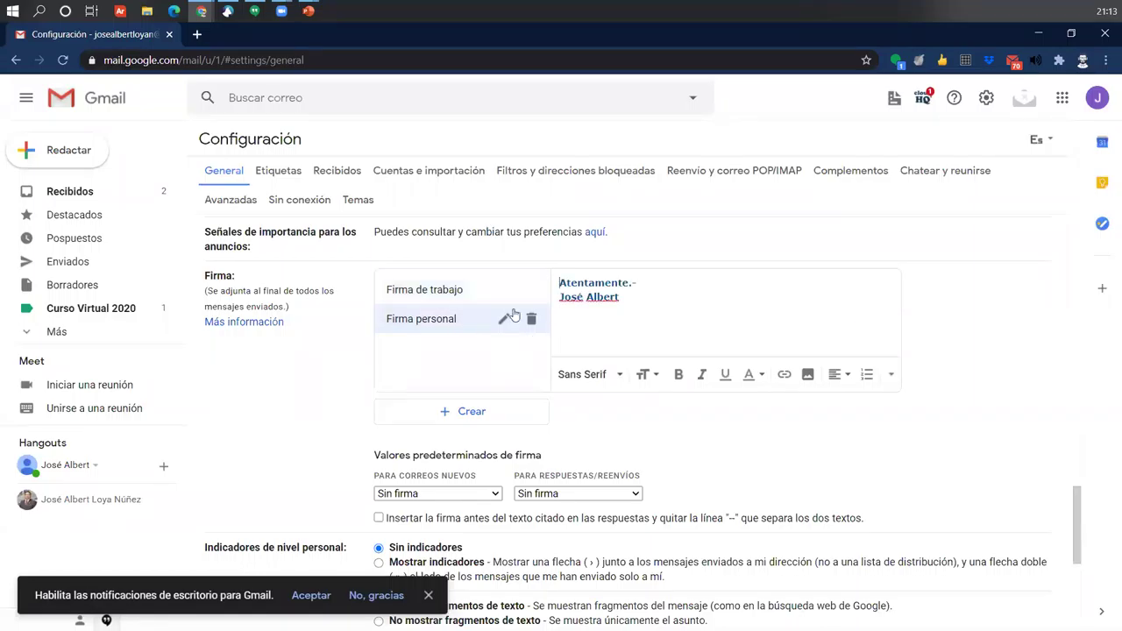
pyautogui.click(434, 288)
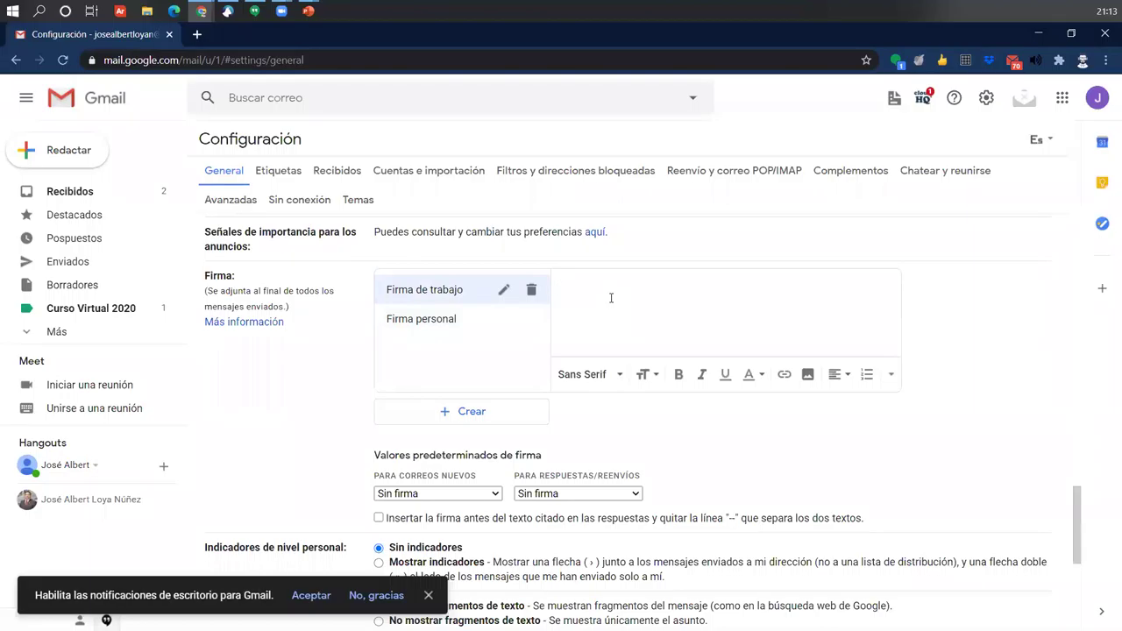
# - Copy the Firma personal text into Firma de trabajo and set it to Trebuchet
pyautogui.click(491, 322)
pyautogui.hotkey('ctrl', 'a')
pyautogui.hotkey('ctrl', 'c')
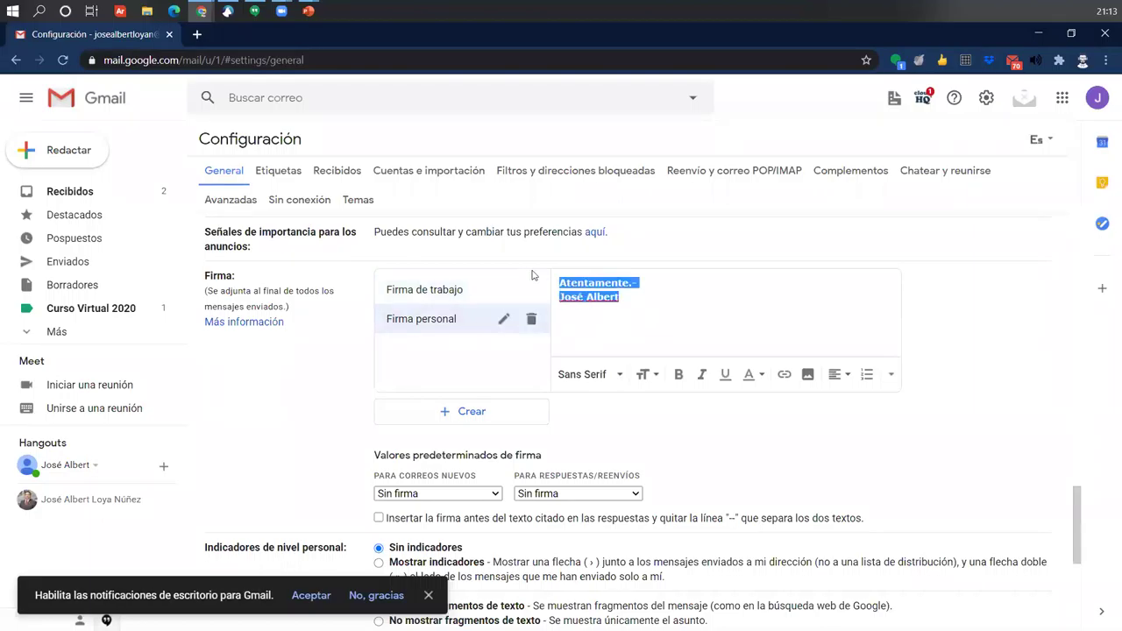
pyautogui.click(421, 291)
pyautogui.hotkey('ctrl', 'v')
pyautogui.hotkey('ctrl', 'a')
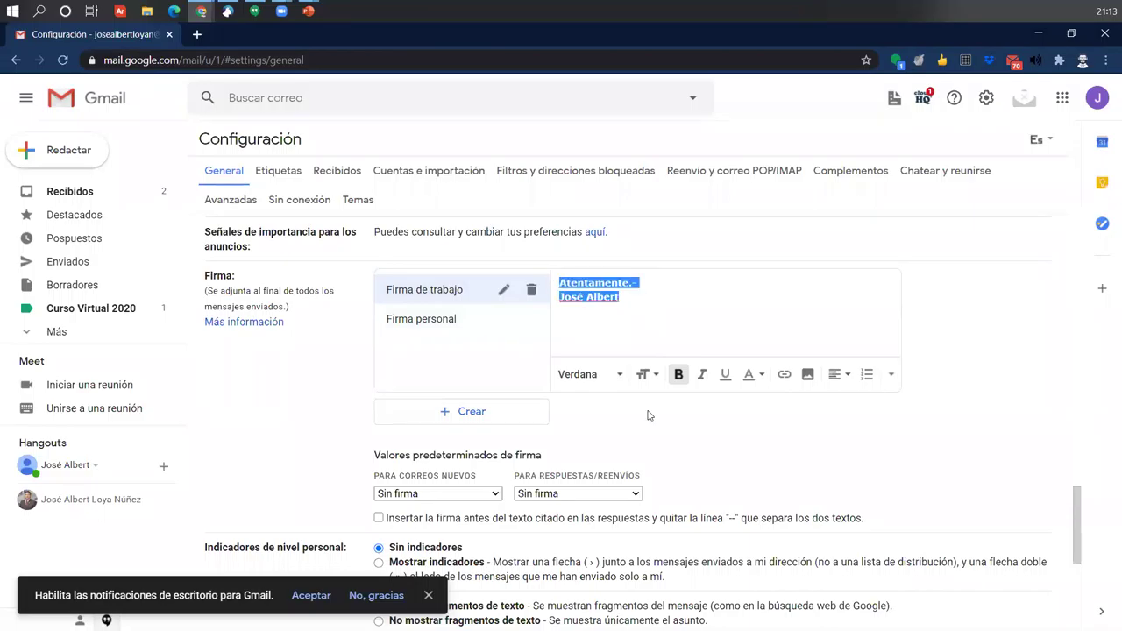
pyautogui.click(614, 377)
pyautogui.click(642, 322)
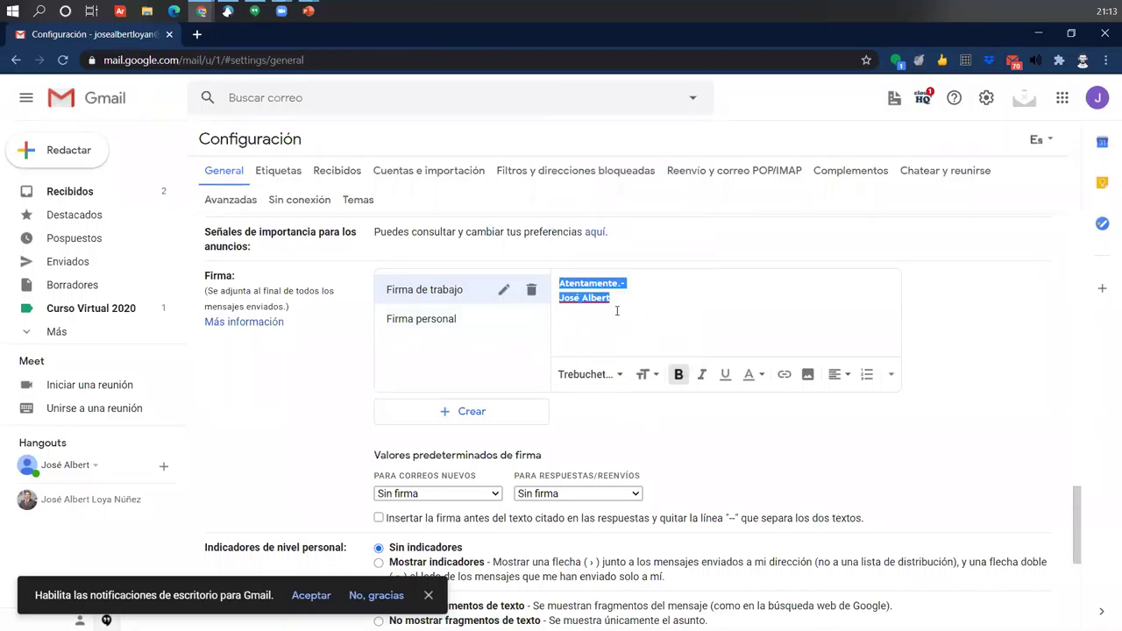
# - Add the surname and 'MCCC. Ing.' title to the name line, plus a 'Celular:' line with a mobile number
pyautogui.click(625, 297)
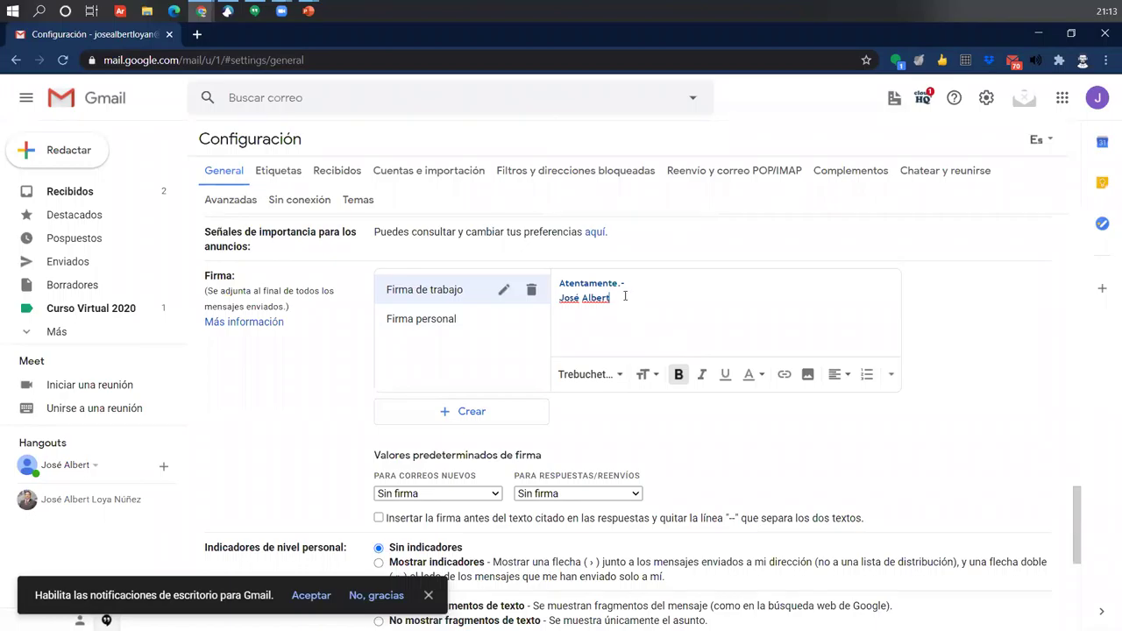
pyautogui.write('Loya N.')
pyautogui.scroll(-4, 625, 297)
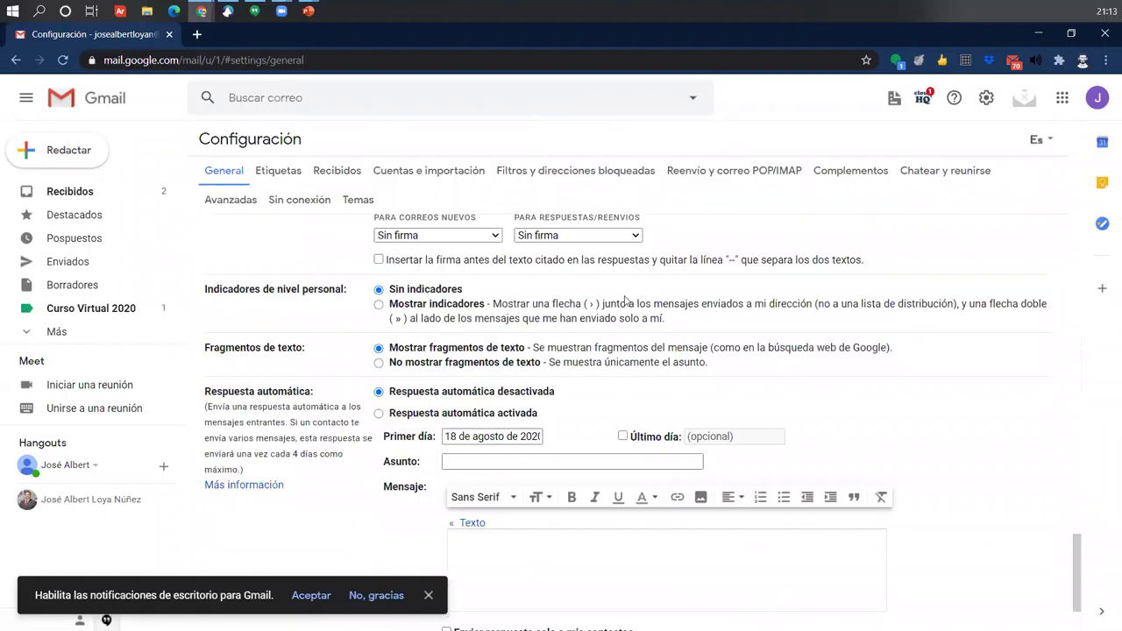
pyautogui.scroll(4, 625, 300)
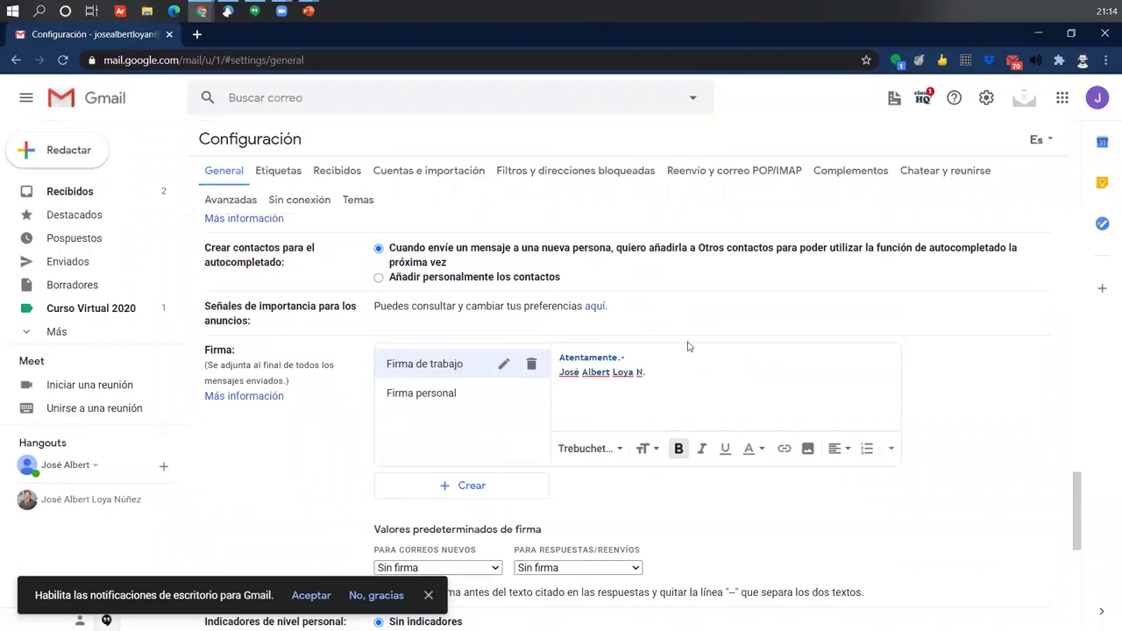
pyautogui.write('MCCC')
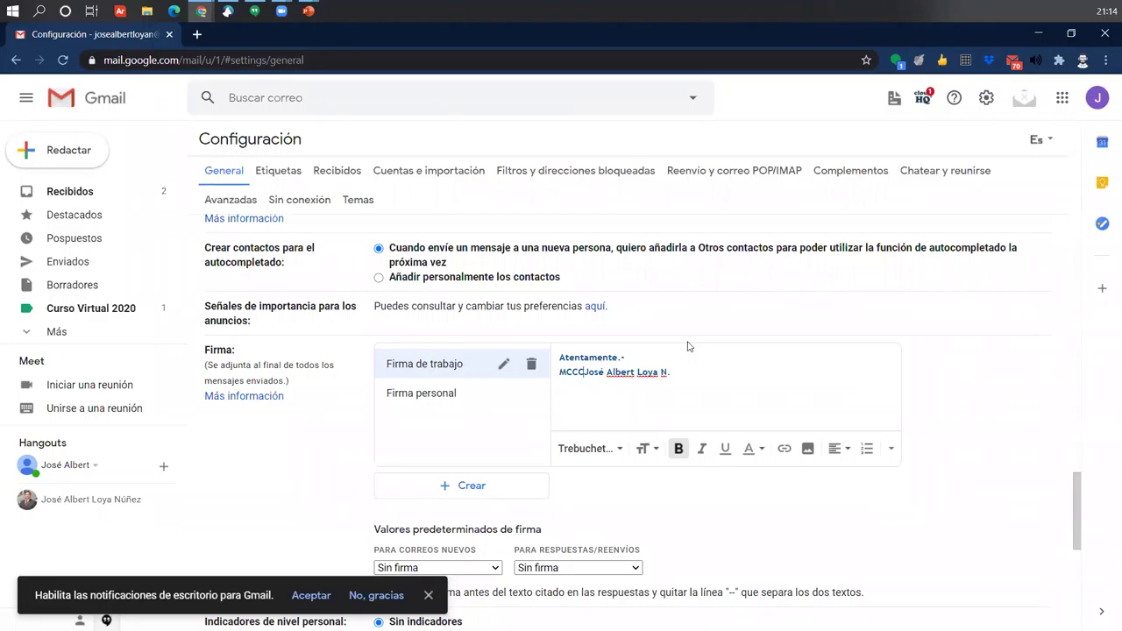
pyautogui.write('. ING')
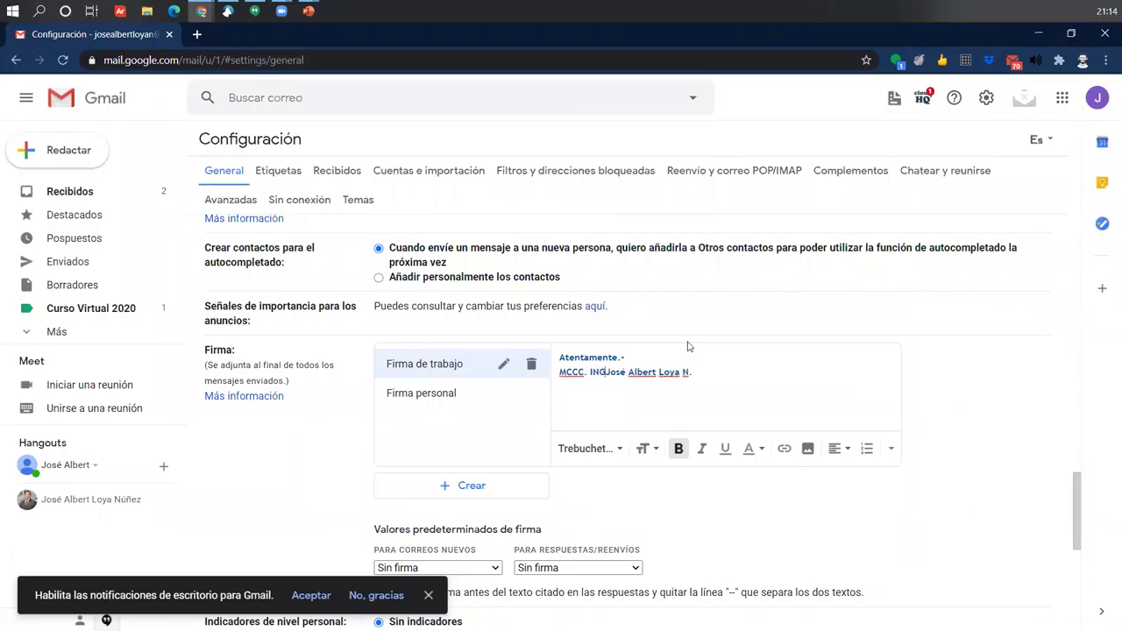
pyautogui.press('BackSpace')
pyautogui.press('BackSpace')
pyautogui.write('ng.')
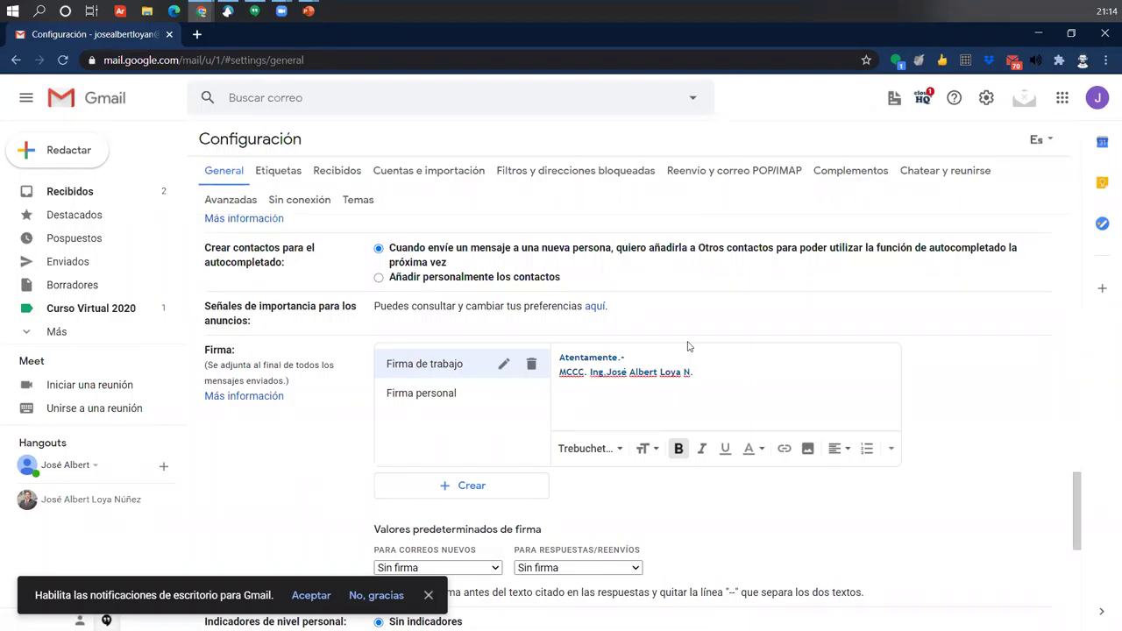
pyautogui.press('Return')
pyautogui.press('BackSpace')
pyautogui.press('Return')
pyautogui.write('Celcular')
pyautogui.press('BackSpace')
pyautogui.press('BackSpace')
pyautogui.press('BackSpace')
pyautogui.press('BackSpace')
pyautogui.write('ular: 999 - 99999')
# - Compare the Firma de trabajo and Firma personal signatures, then save the settings with Guardar cambios
pyautogui.click(445, 393)
pyautogui.click(445, 363)
pyautogui.click(433, 394)
pyautogui.click(438, 363)
pyautogui.click(439, 394)
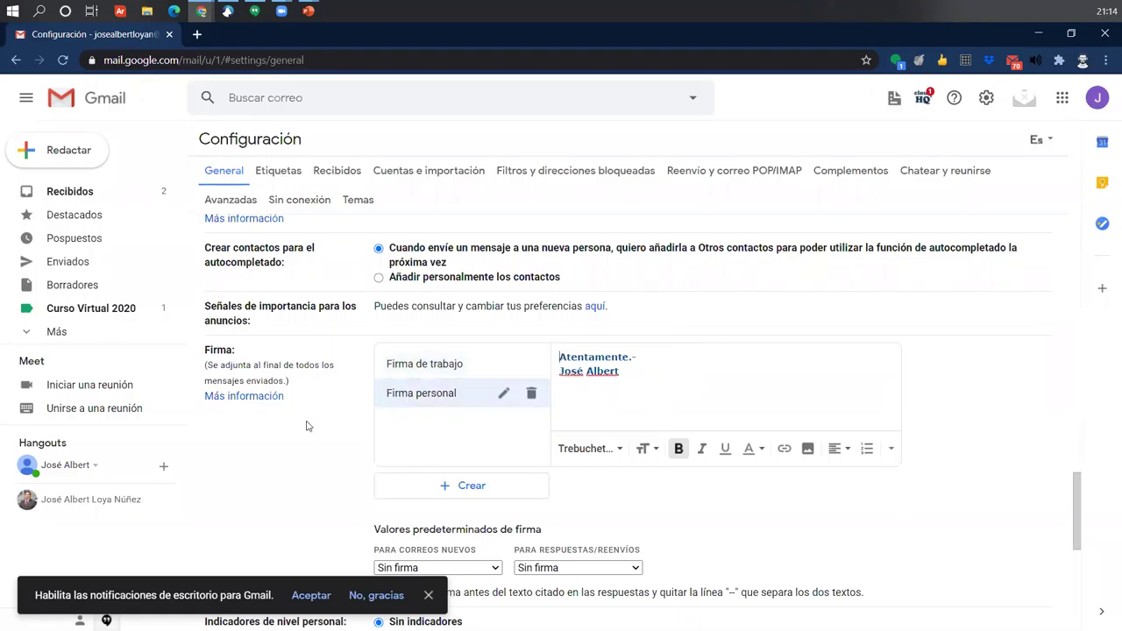
pyautogui.scroll(-5, 335, 493)
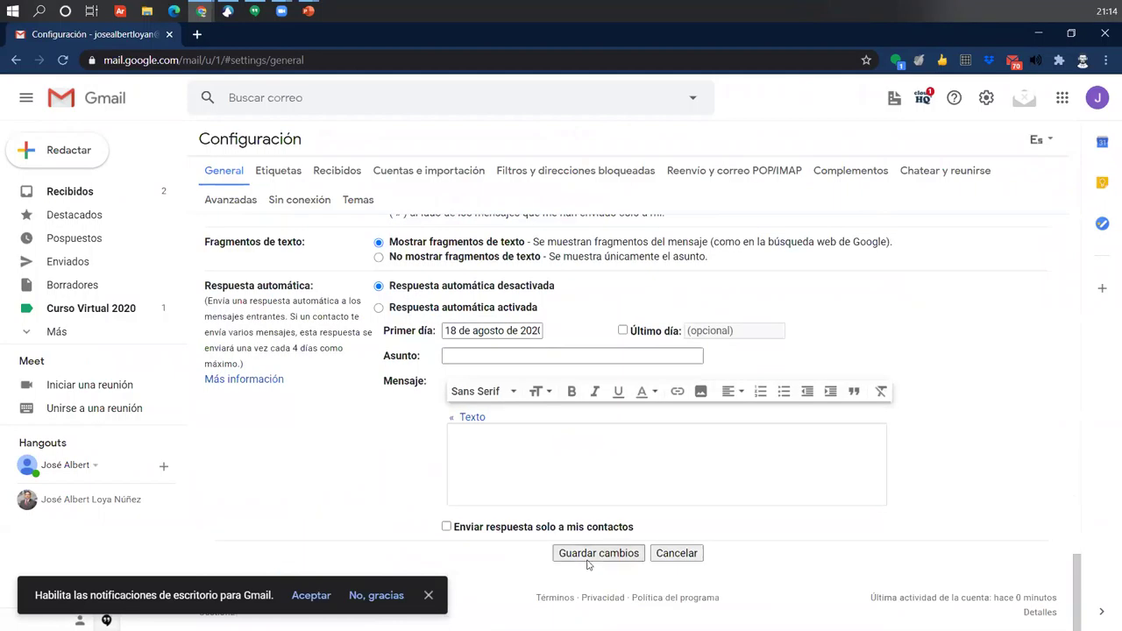
pyautogui.click(588, 553)
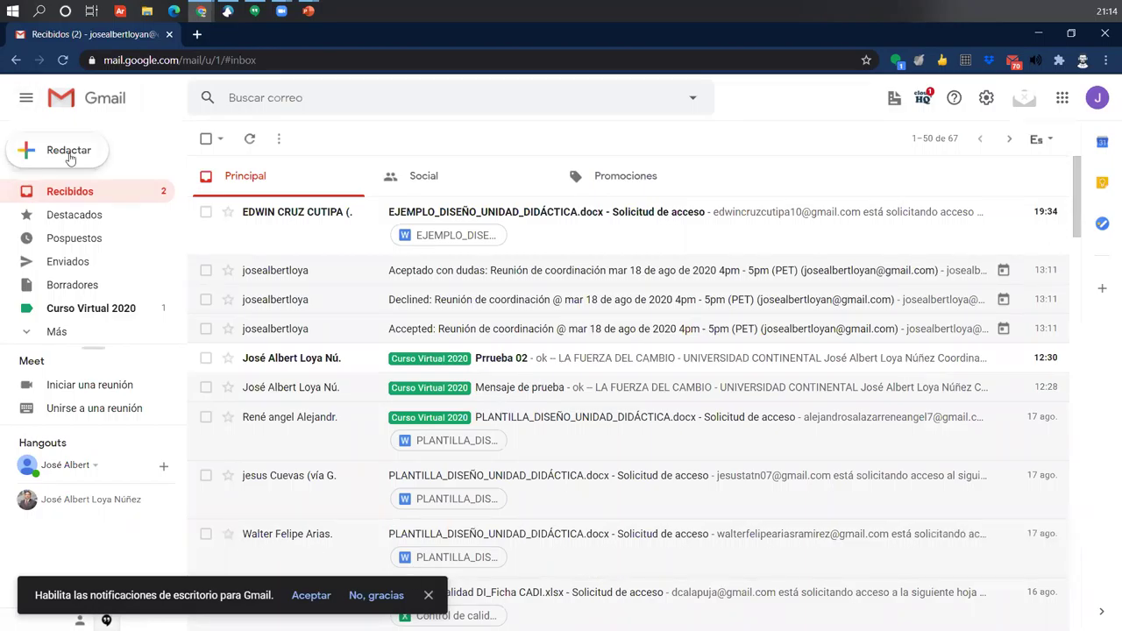
pyautogui.press('c')
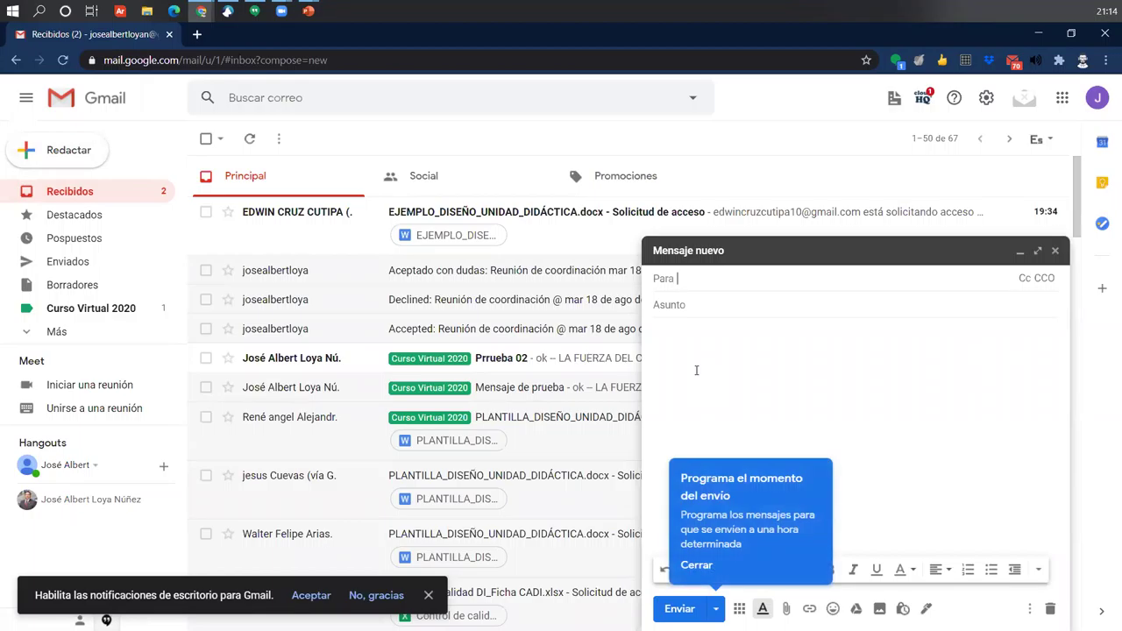
pyautogui.click(690, 577)
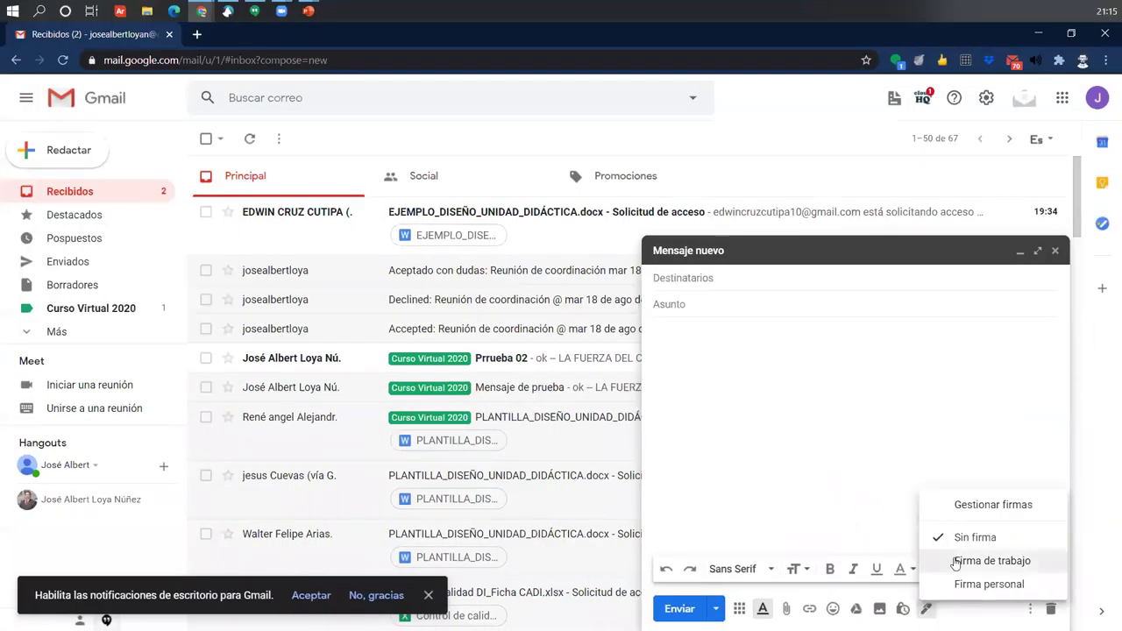
pyautogui.click(956, 561)
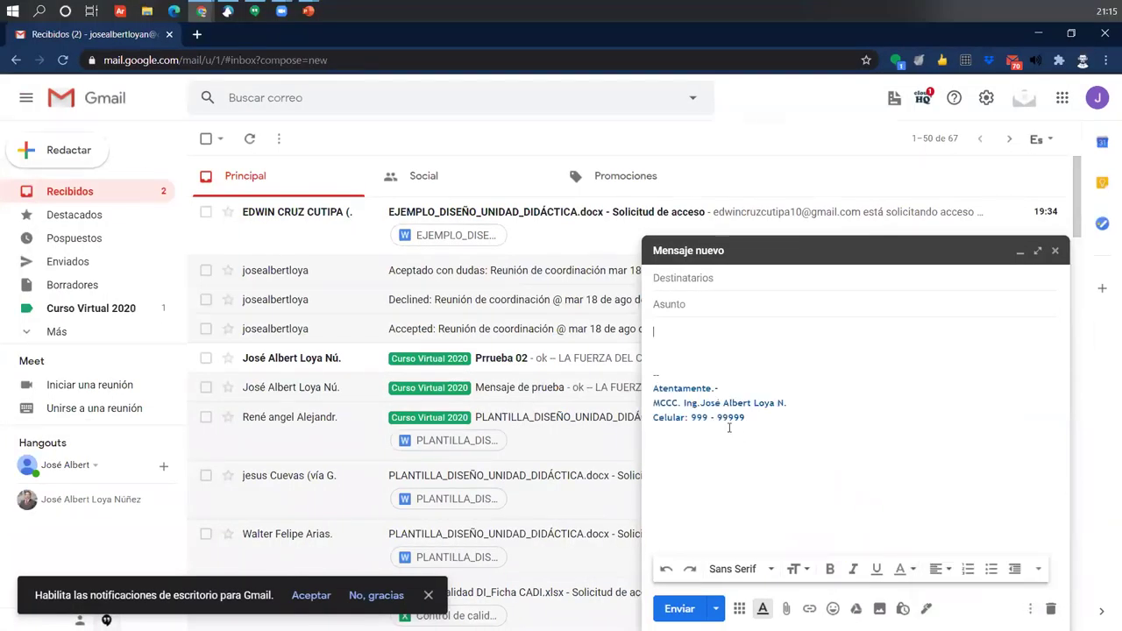
pyautogui.click(926, 609)
pyautogui.click(960, 584)
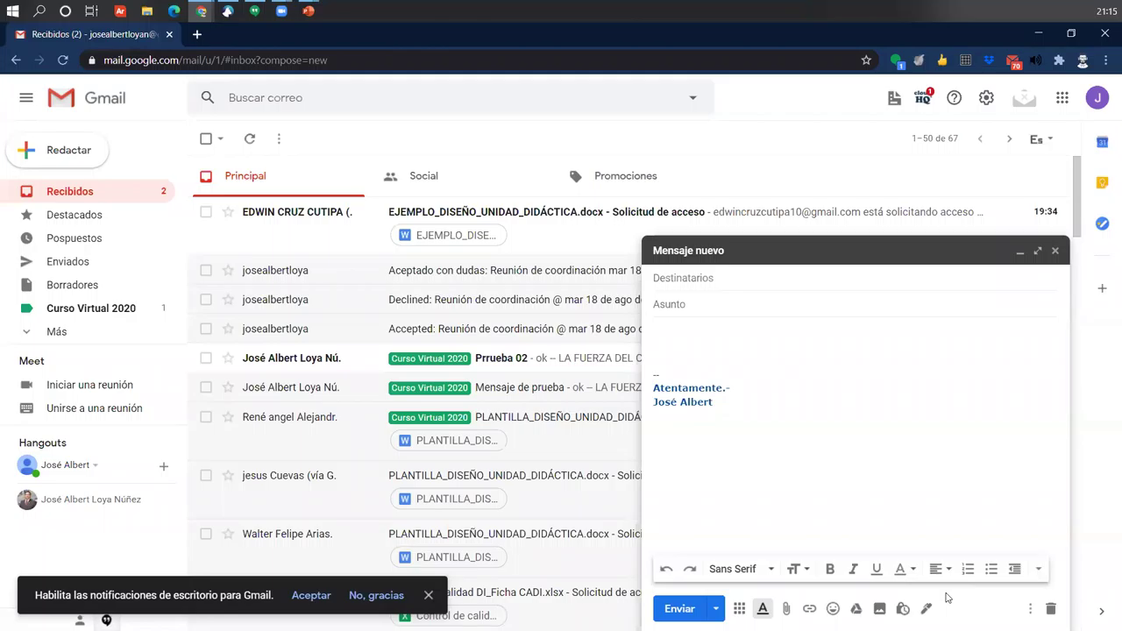
pyautogui.click(926, 609)
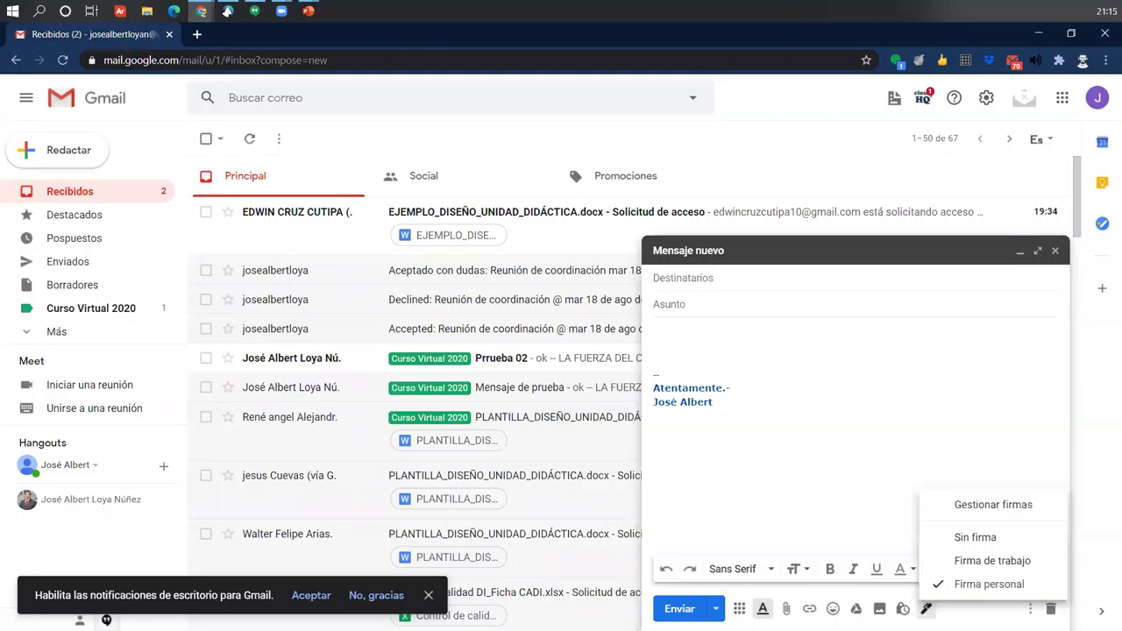
pyautogui.click(961, 533)
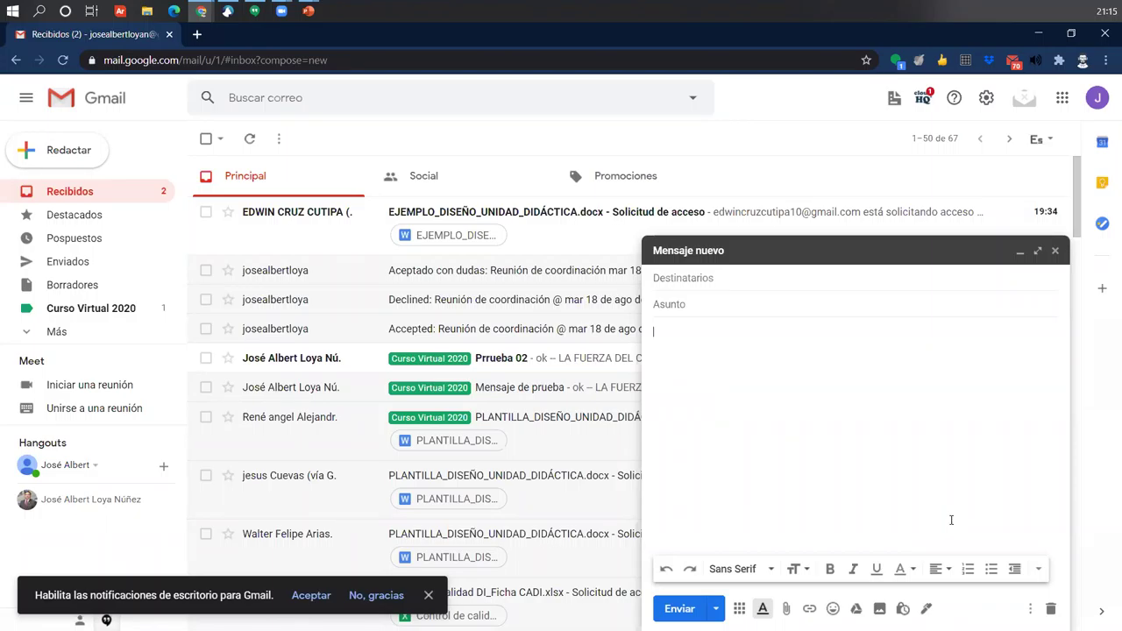
pyautogui.click(952, 520)
# - Open the full Settings page and review both signatures in the Firma section
pyautogui.click(986, 97)
pyautogui.click(918, 182)
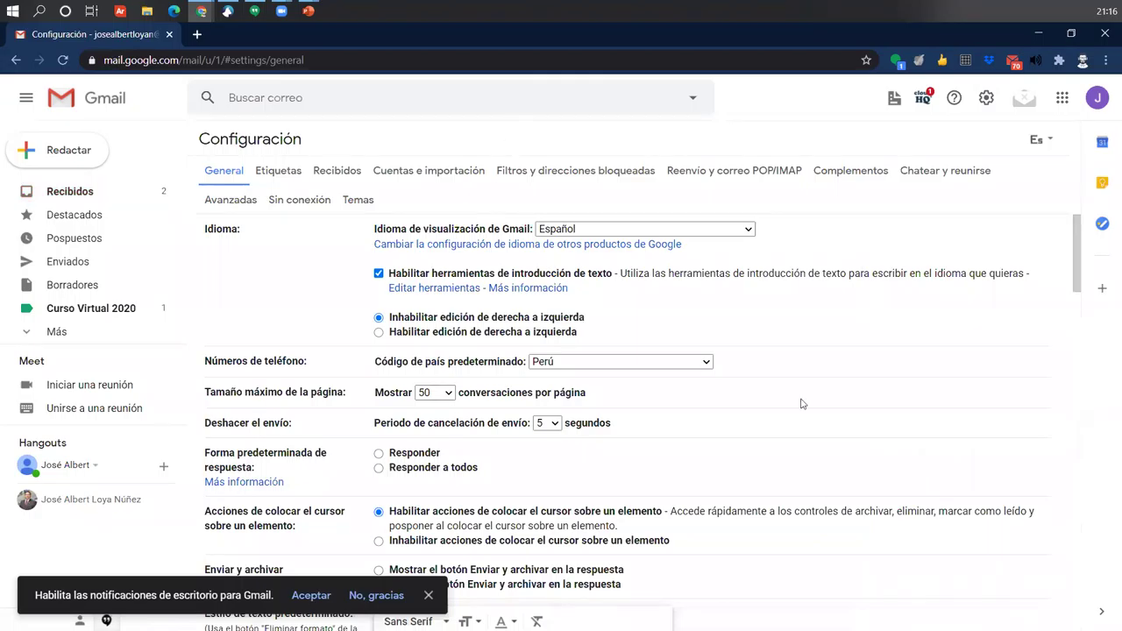
pyautogui.scroll(-5, 804, 390)
pyautogui.scroll(-15, 804, 390)
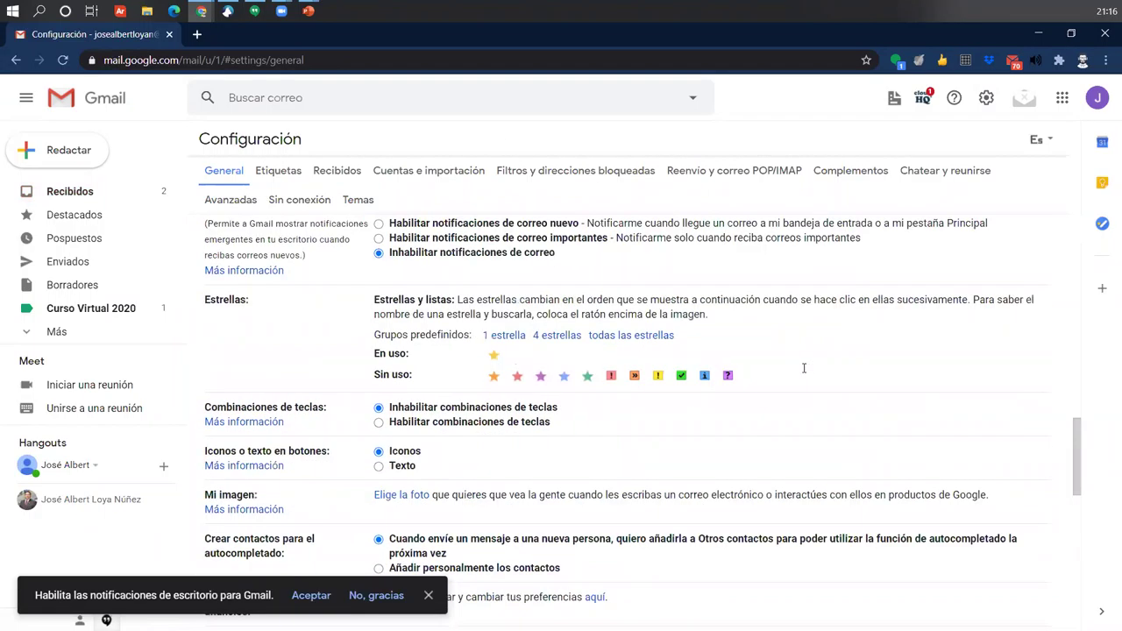
pyautogui.scroll(1, 805, 375)
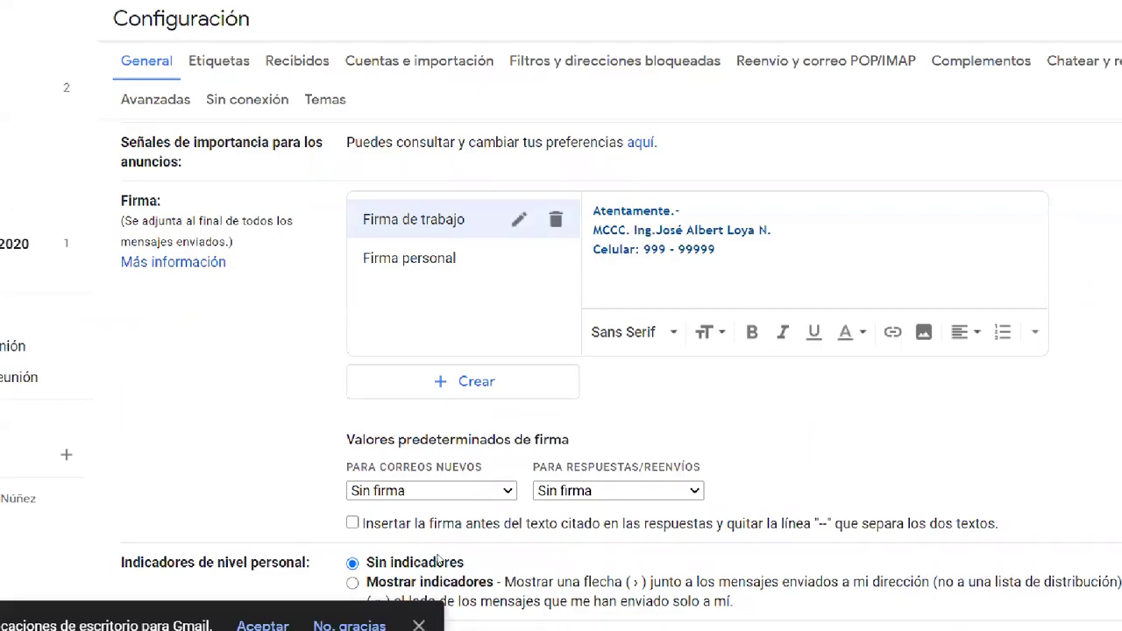
# - Open the new-mail default signature list showing Sin firma, Firma de trabajo and Firma personal
pyautogui.scroll(-2, 446, 279)
pyautogui.click(445, 279)
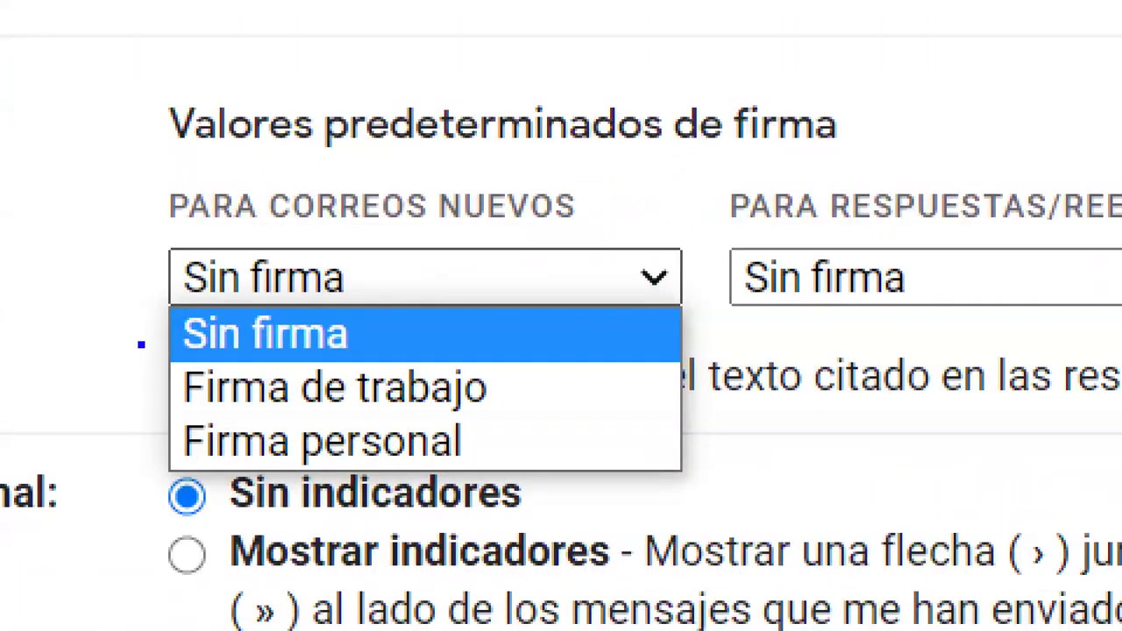
pyautogui.moveTo(132, 357)
pyautogui.mouseDown()
pyautogui.moveTo(351, 431)
pyautogui.moveTo(644, 474)
pyautogui.moveTo(633, 467)
pyautogui.mouseUp()
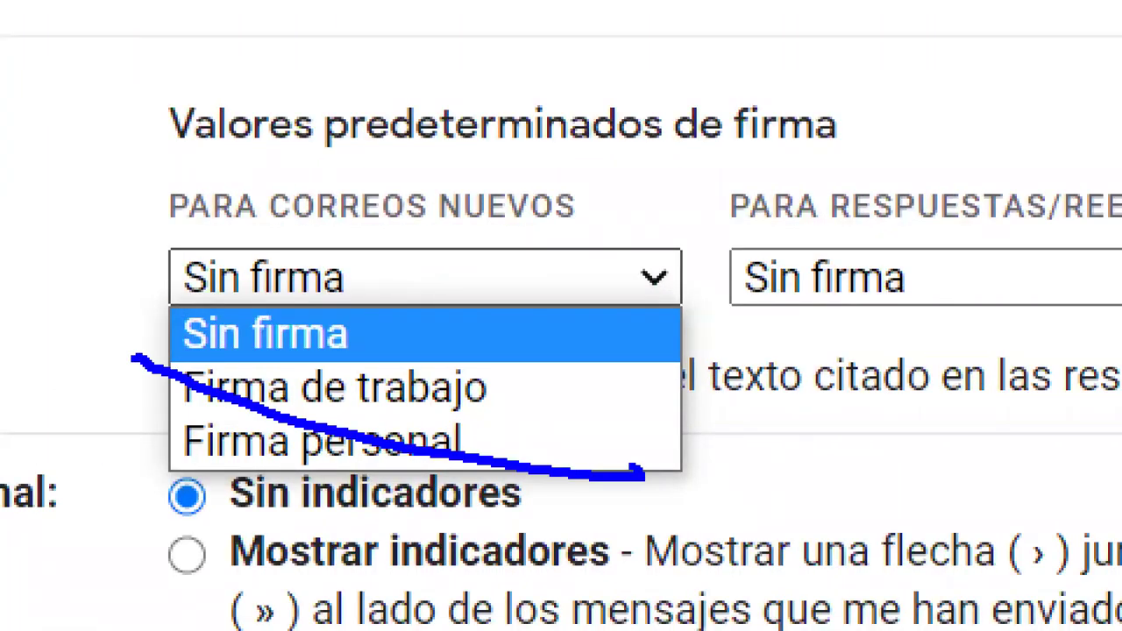
pyautogui.press('e')
pyautogui.moveTo(155, 348)
pyautogui.mouseDown()
pyautogui.moveTo(582, 441)
pyautogui.moveTo(568, 416)
pyautogui.mouseUp()
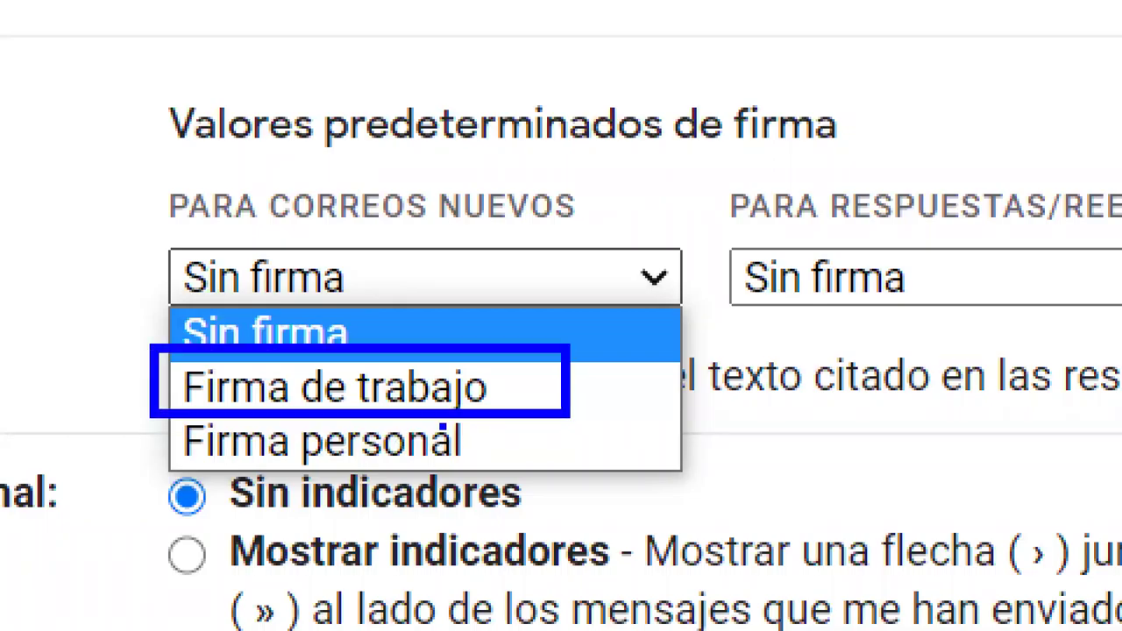
pyautogui.moveTo(158, 419); pyautogui.dragTo(367, 481)
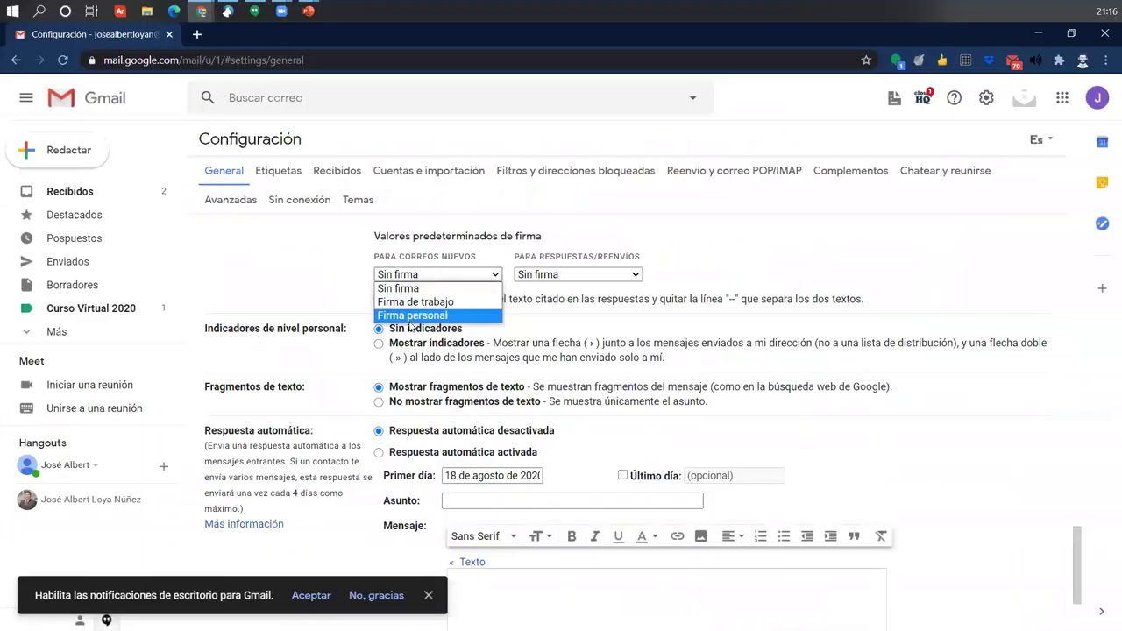
# - Set Firma personal as the default for new messages and replies, and save the changes
pyautogui.click(392, 343)
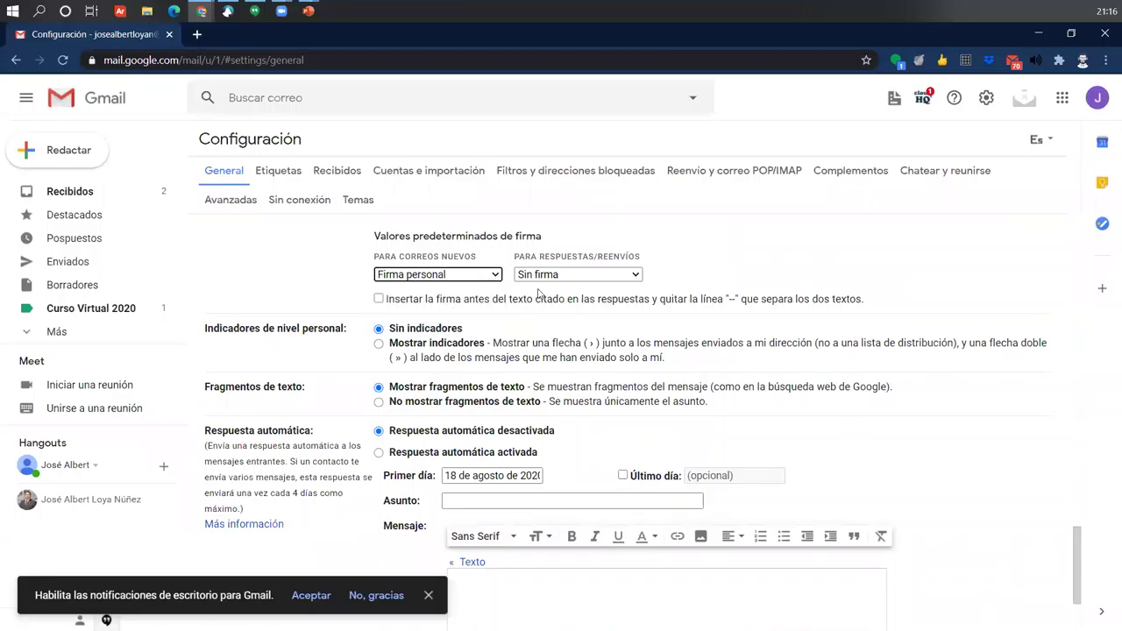
pyautogui.click(470, 272)
pyautogui.click(523, 275)
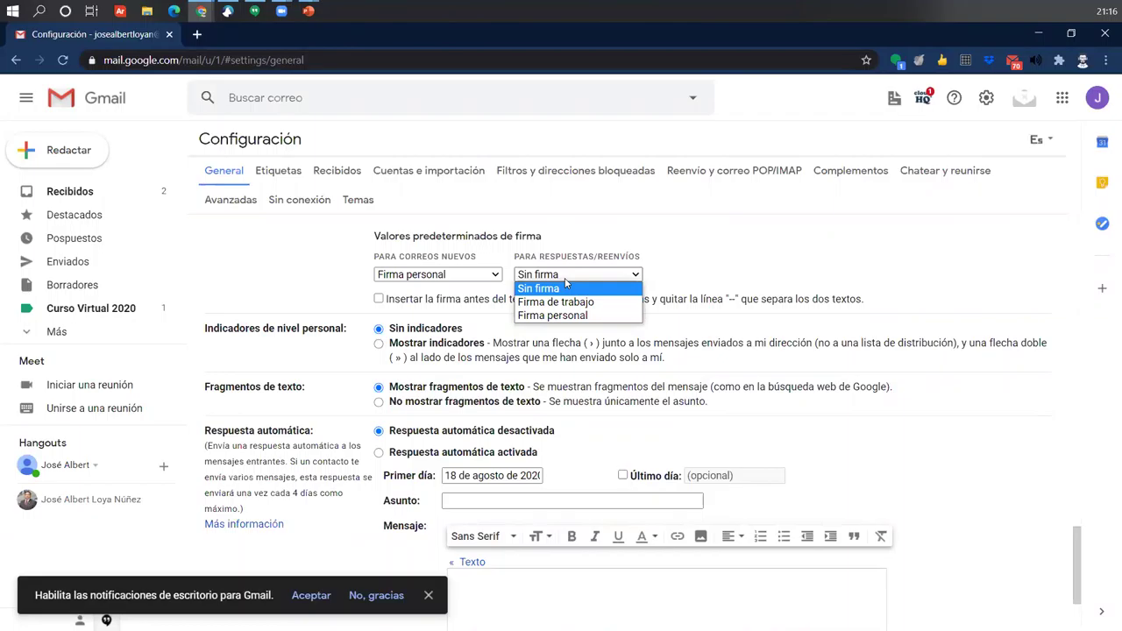
pyautogui.click(566, 282)
pyautogui.click(563, 275)
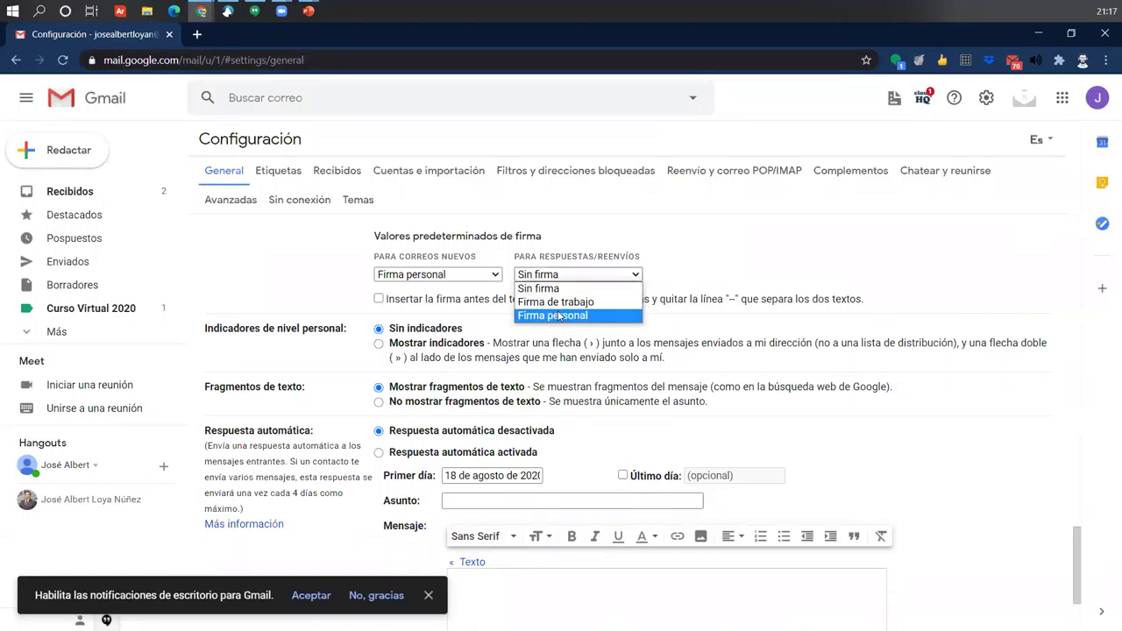
pyautogui.click(559, 315)
pyautogui.scroll(-2, 591, 316)
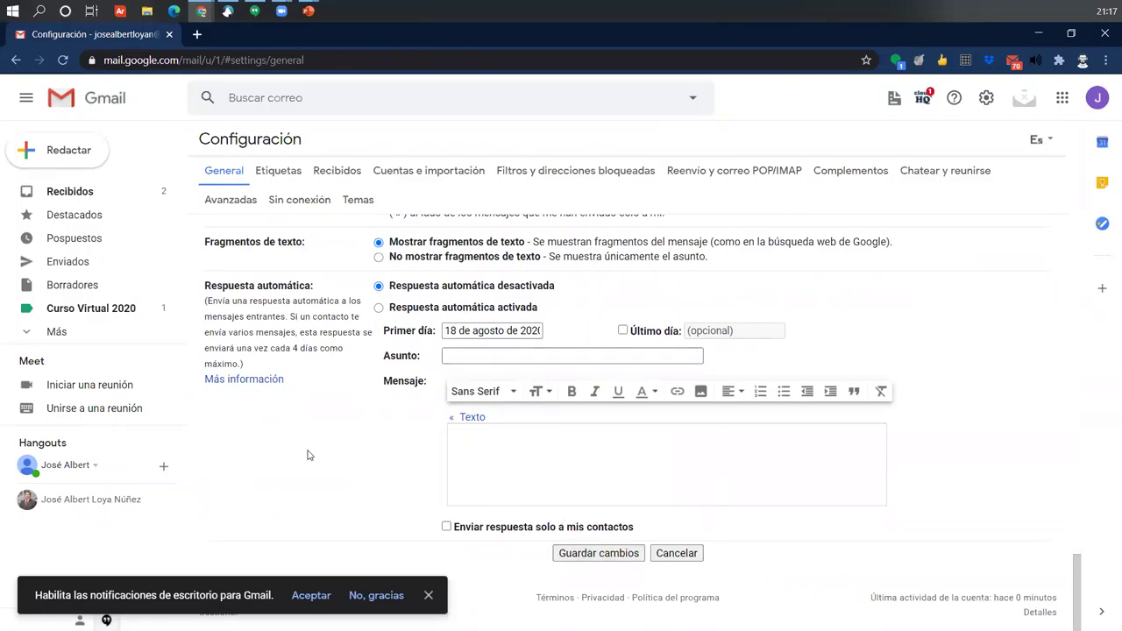
pyautogui.click(575, 558)
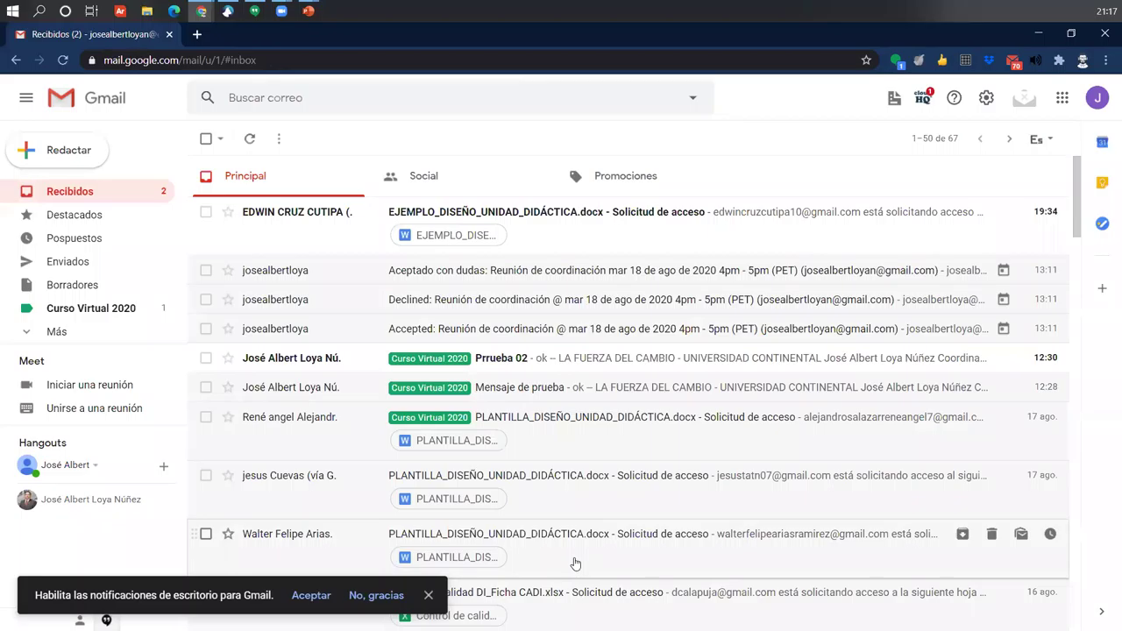
# - Start a new message and select its auto-inserted 'Atentamente.-' personal signature
pyautogui.click(63, 167)
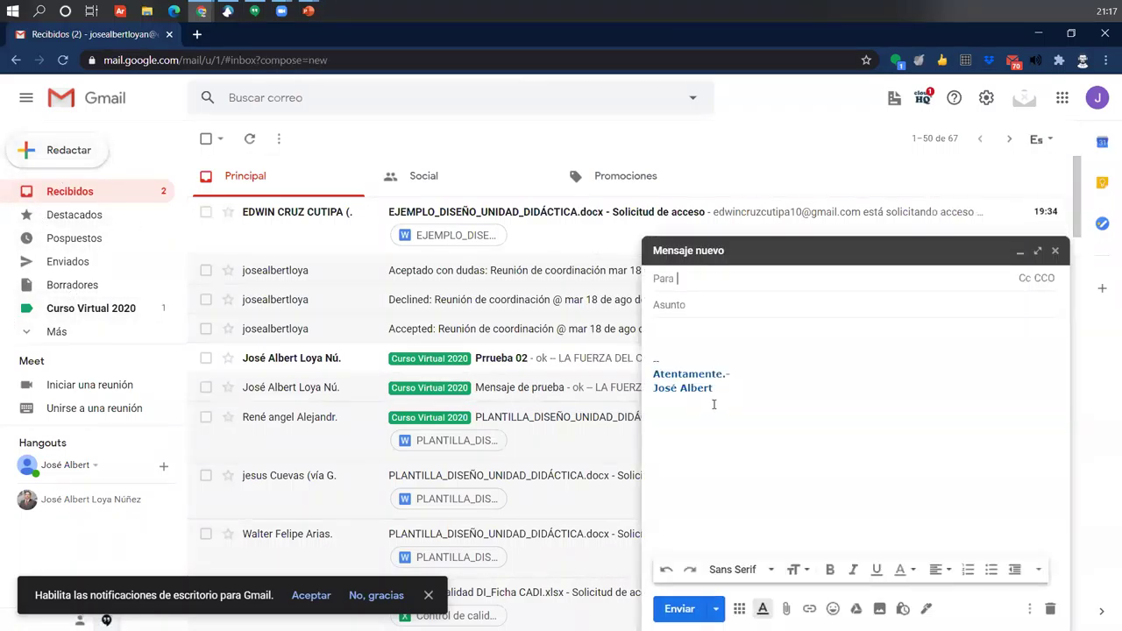
pyautogui.moveTo(709, 389); pyautogui.dragTo(654, 356)
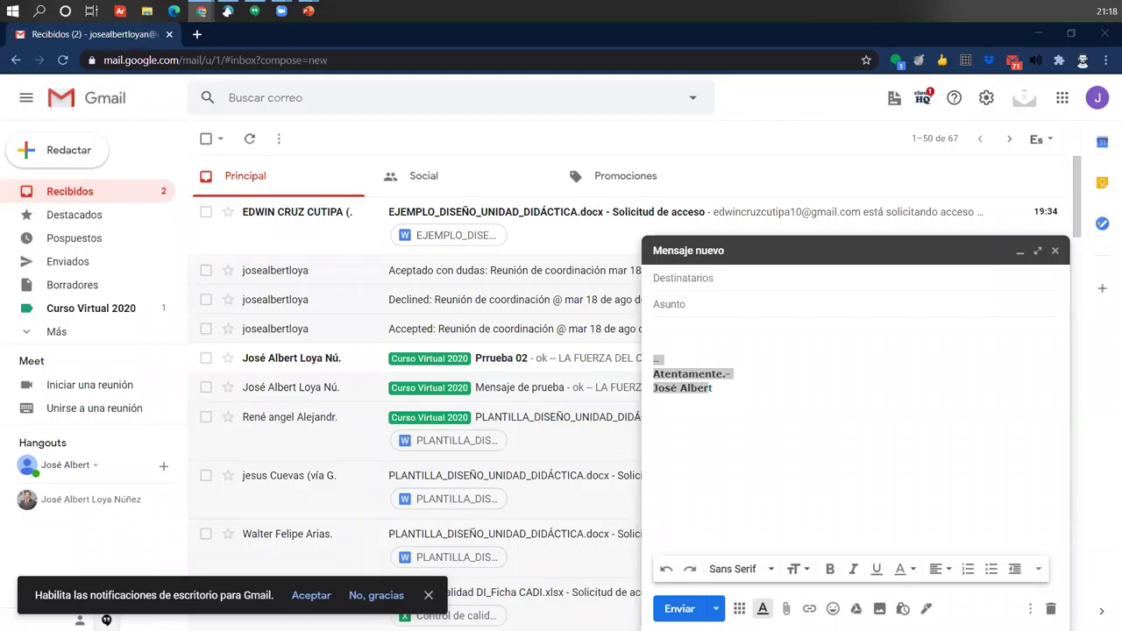
# - Switch the draft's signature between Firma de trabajo and Sin firma, ending with no signature
pyautogui.click(846, 391)
pyautogui.moveTo(746, 403); pyautogui.dragTo(640, 368)
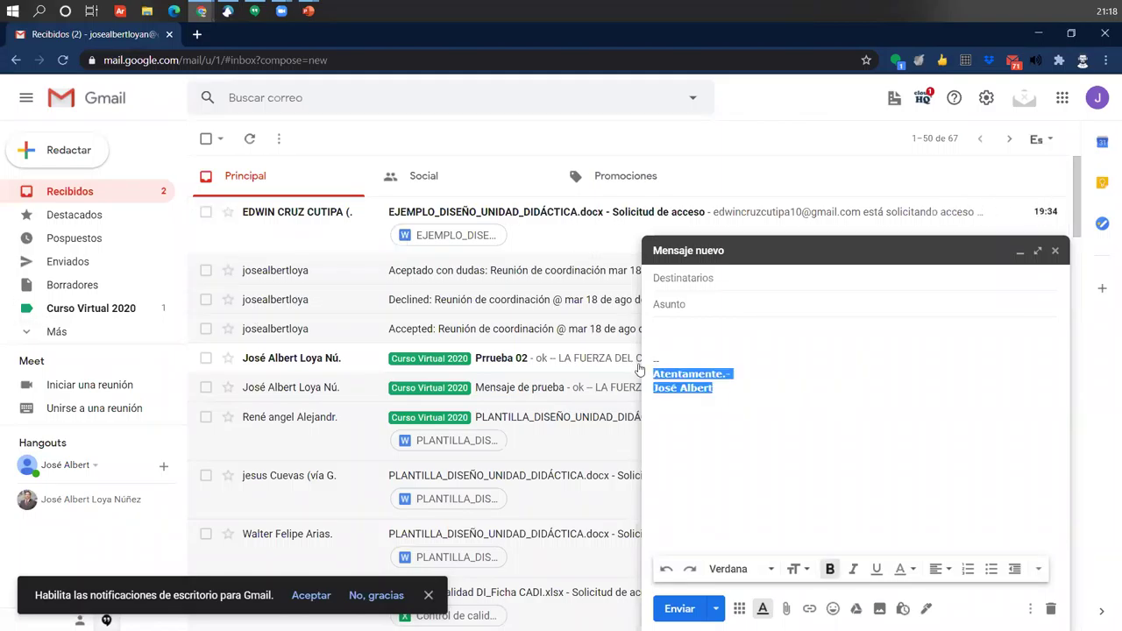
pyautogui.click(926, 609)
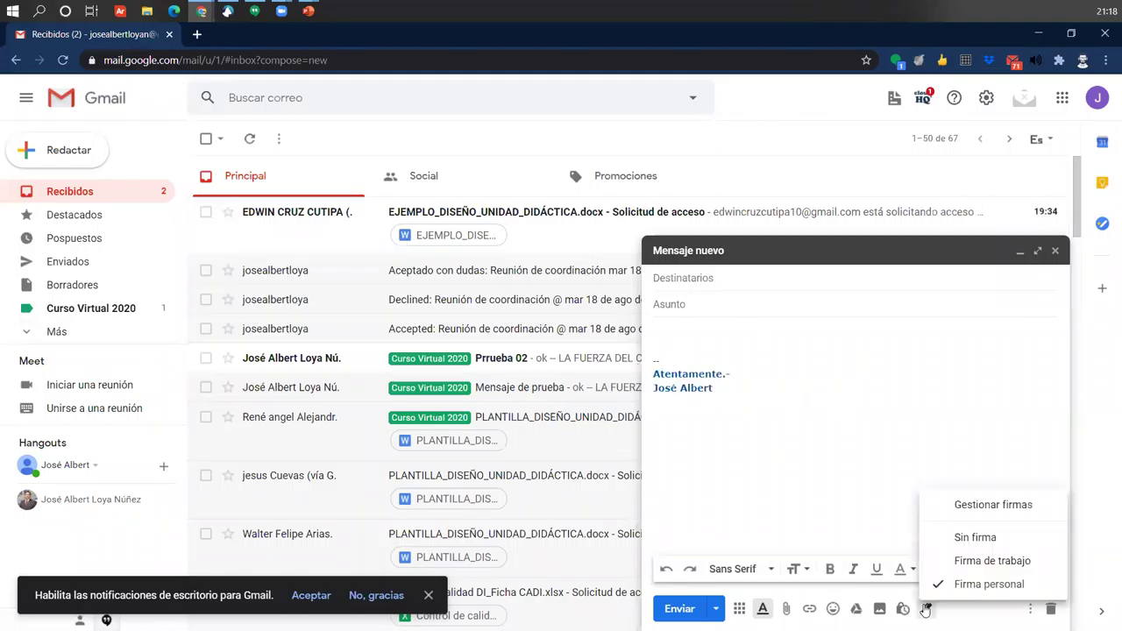
pyautogui.click(965, 561)
pyautogui.click(926, 608)
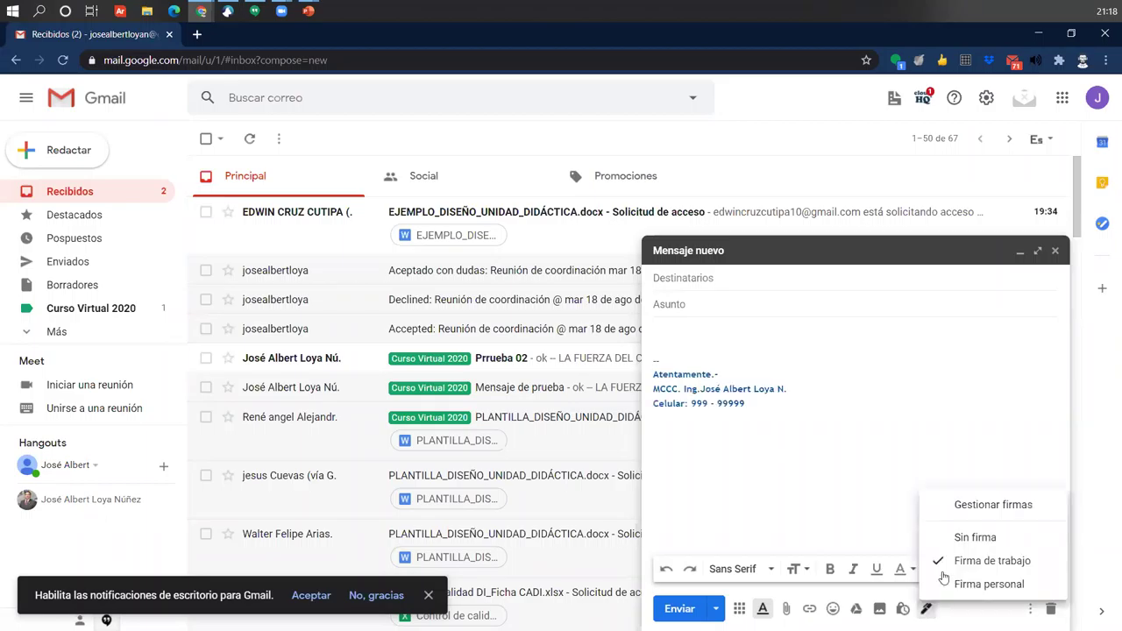
pyautogui.click(956, 537)
pyautogui.click(926, 608)
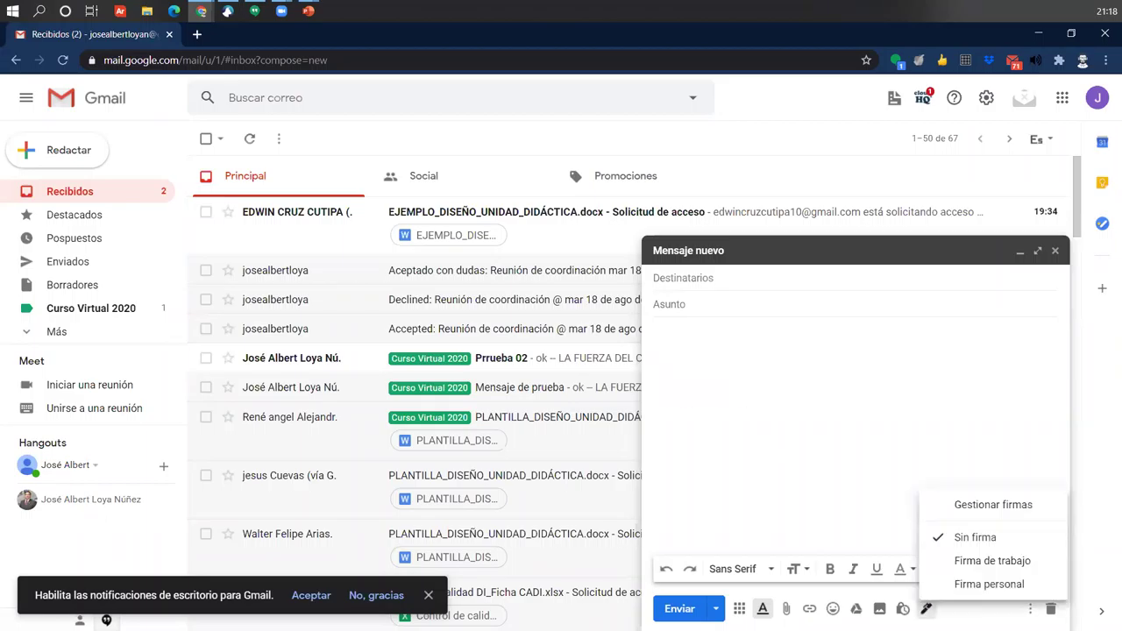
pyautogui.click(956, 561)
pyautogui.click(926, 608)
pyautogui.click(962, 538)
pyautogui.click(868, 436)
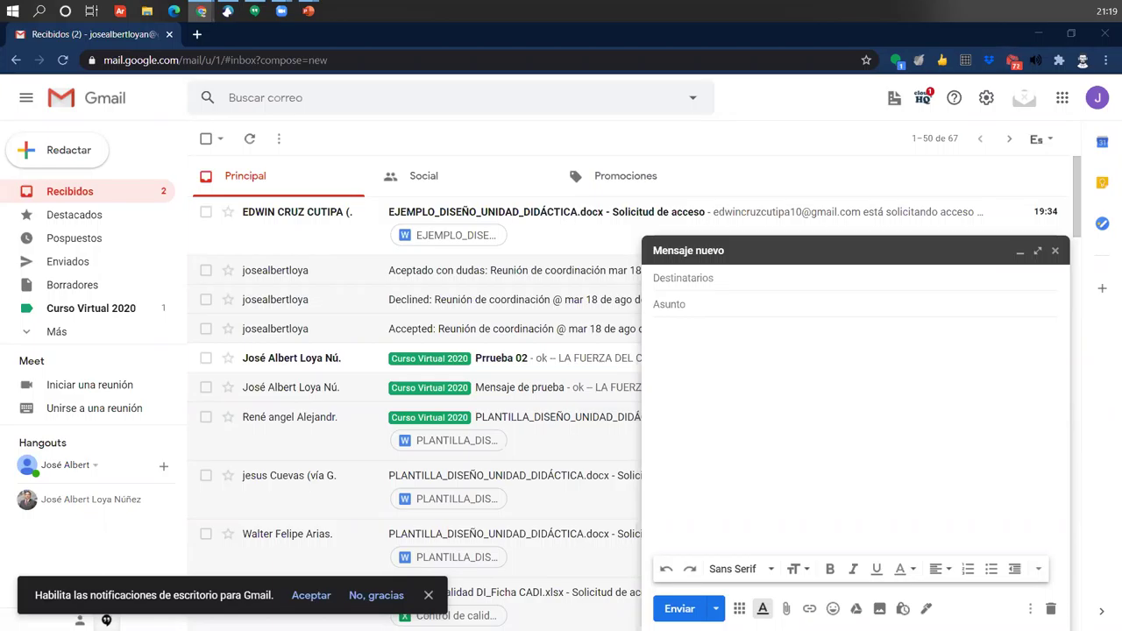
# - Discard the new message draft and bring up the quick settings panel
pyautogui.click(1050, 608)
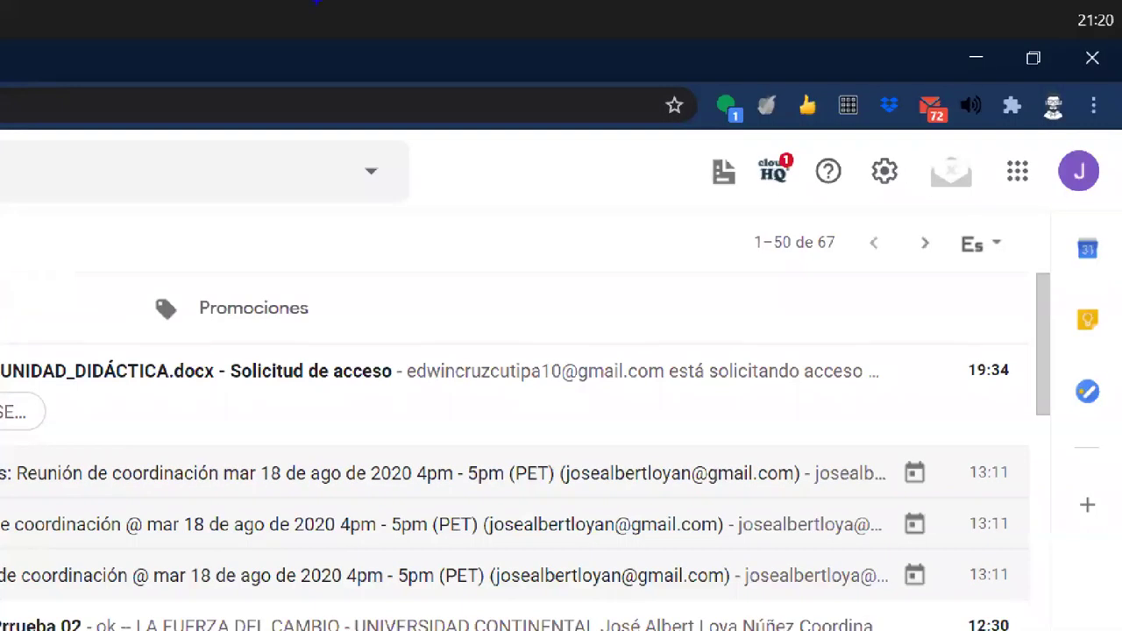
pyautogui.moveTo(844, 139)
pyautogui.mouseDown()
pyautogui.moveTo(913, 194)
pyautogui.moveTo(952, 280)
pyautogui.mouseUp()
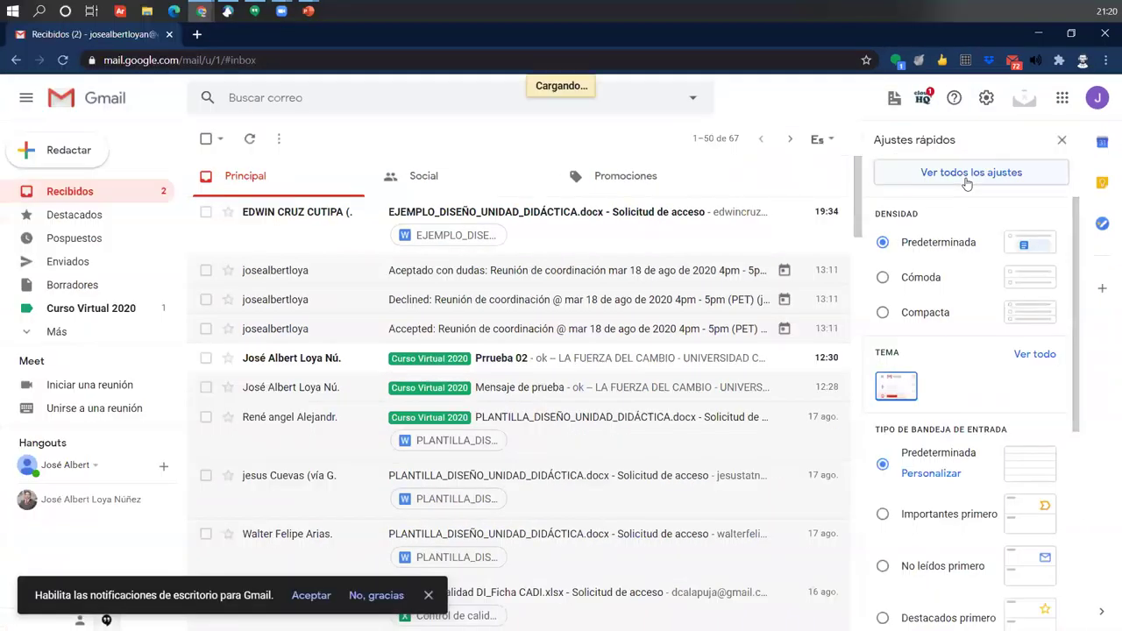
# - Go to the full settings page and show the Etiquetas section
pyautogui.click(968, 180)
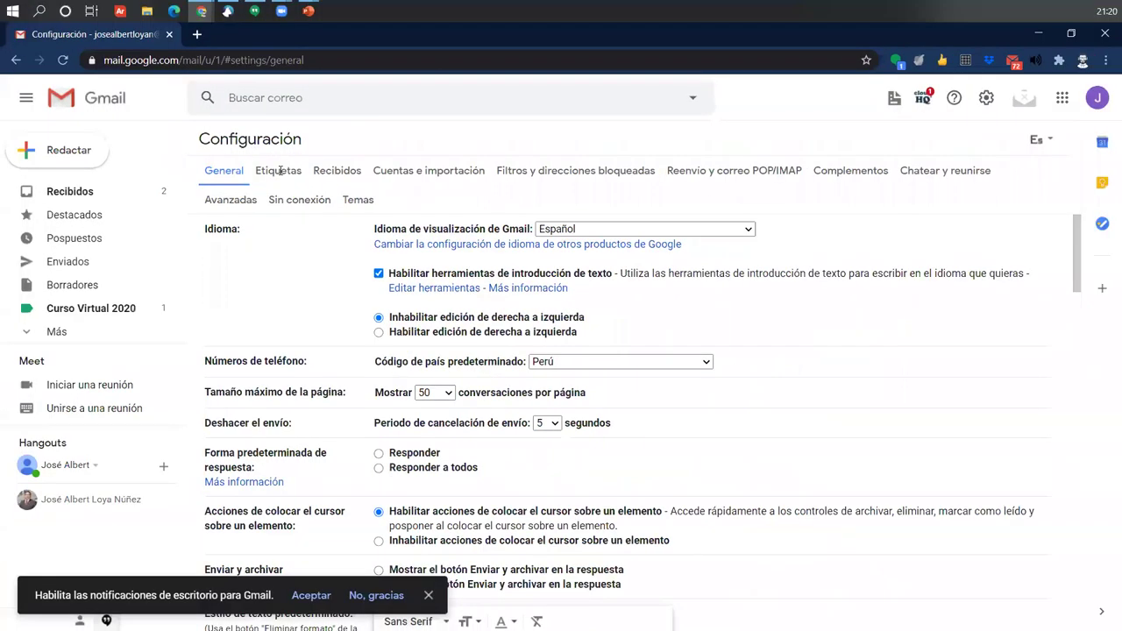
pyautogui.click(279, 171)
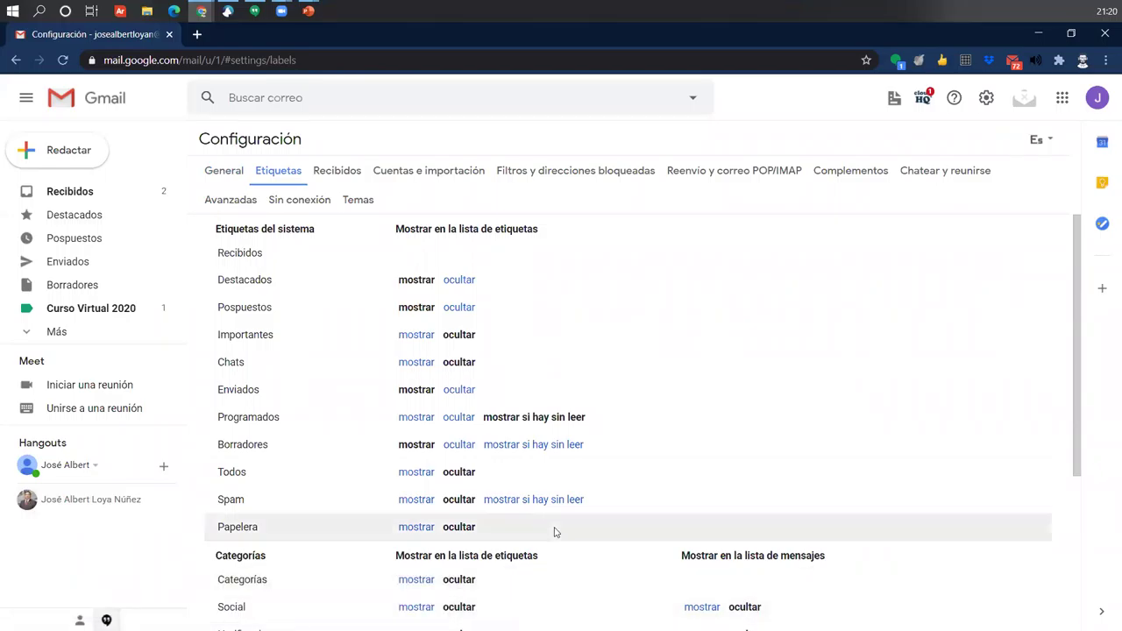
# - Delete the Curso Virtual 2020 label, confirm it, and dismiss the deletion notice
pyautogui.scroll(-3, 555, 533)
pyautogui.click(919, 539)
pyautogui.press('Return')
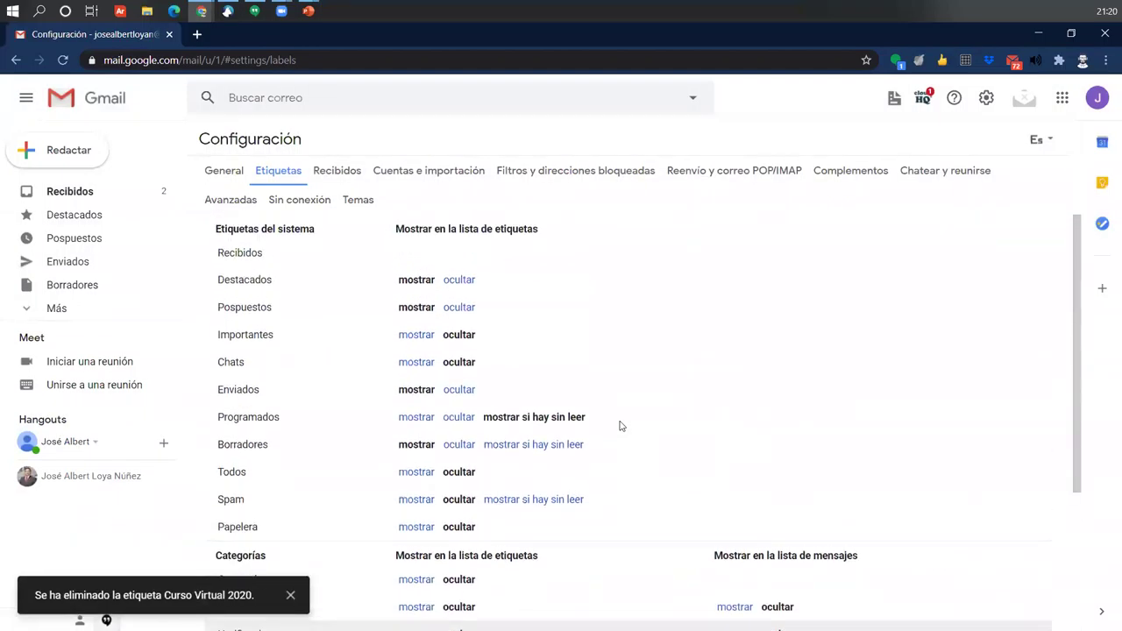
pyautogui.click(291, 600)
pyautogui.scroll(-3, 549, 456)
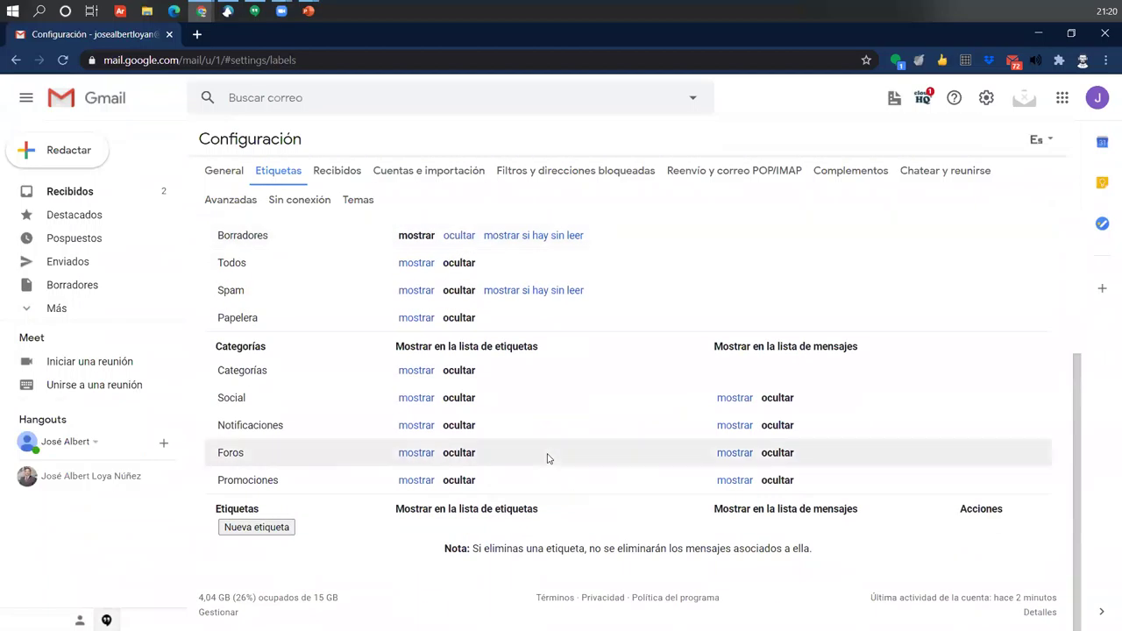
pyautogui.scroll(4, 547, 456)
pyautogui.scroll(-3, 342, 425)
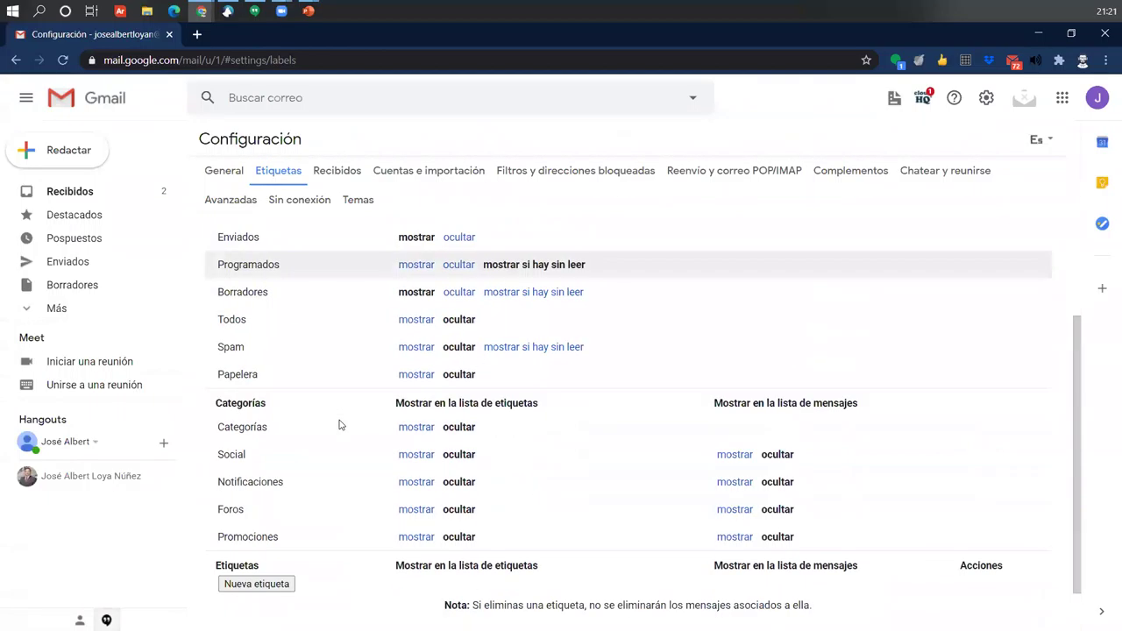
pyautogui.scroll(-1, 341, 425)
pyautogui.scroll(3, 341, 425)
pyautogui.scroll(-3, 341, 424)
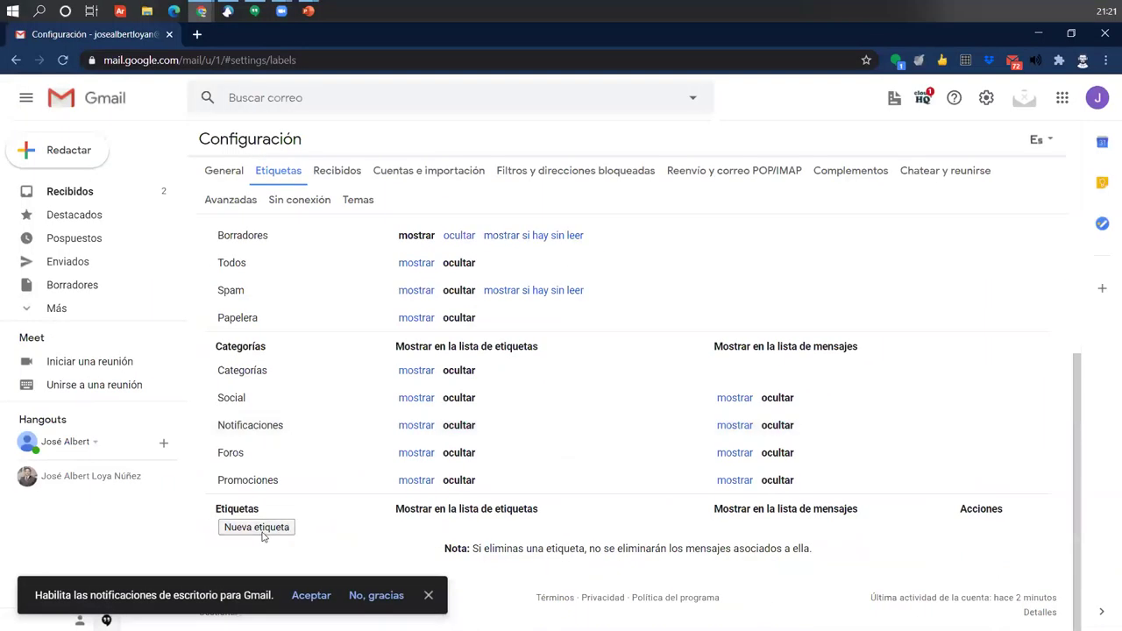
# - Create a new label named 'Curso virtual 2020'
pyautogui.click(256, 527)
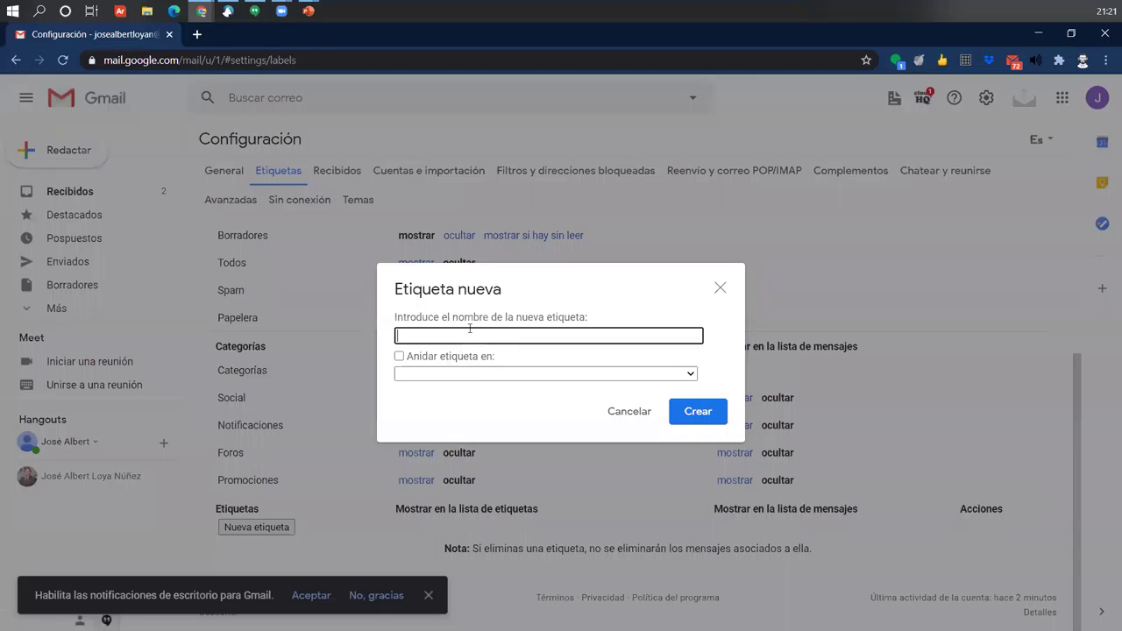
pyautogui.write('Curso virtual 2020')
pyautogui.click(699, 413)
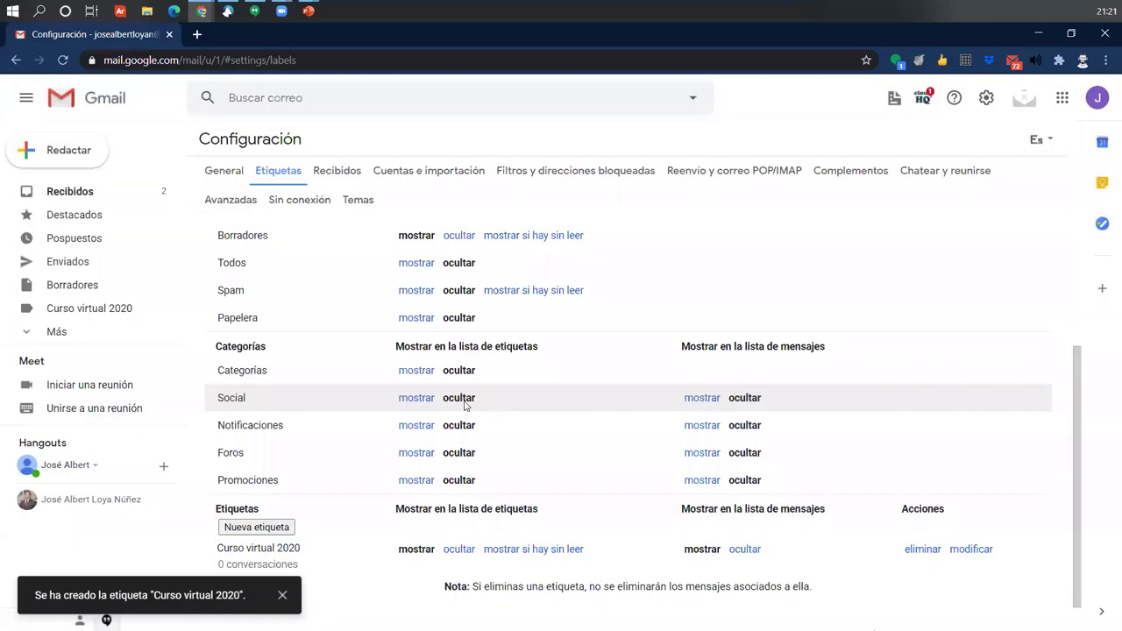
pyautogui.scroll(-1, 466, 400)
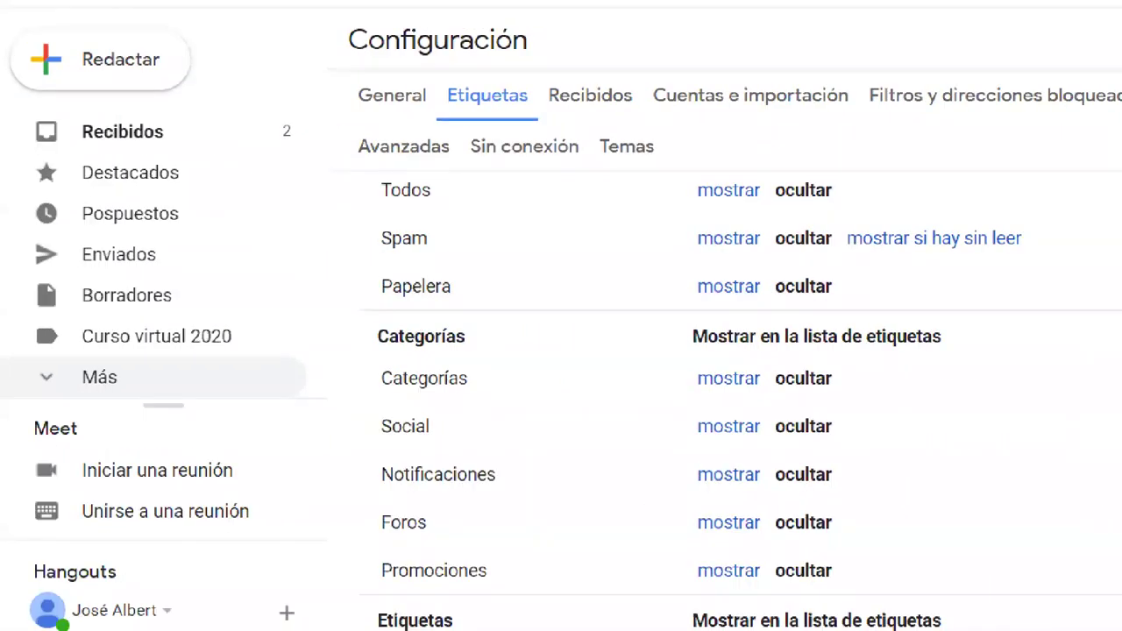
pyautogui.moveTo(17, 322); pyautogui.dragTo(282, 368)
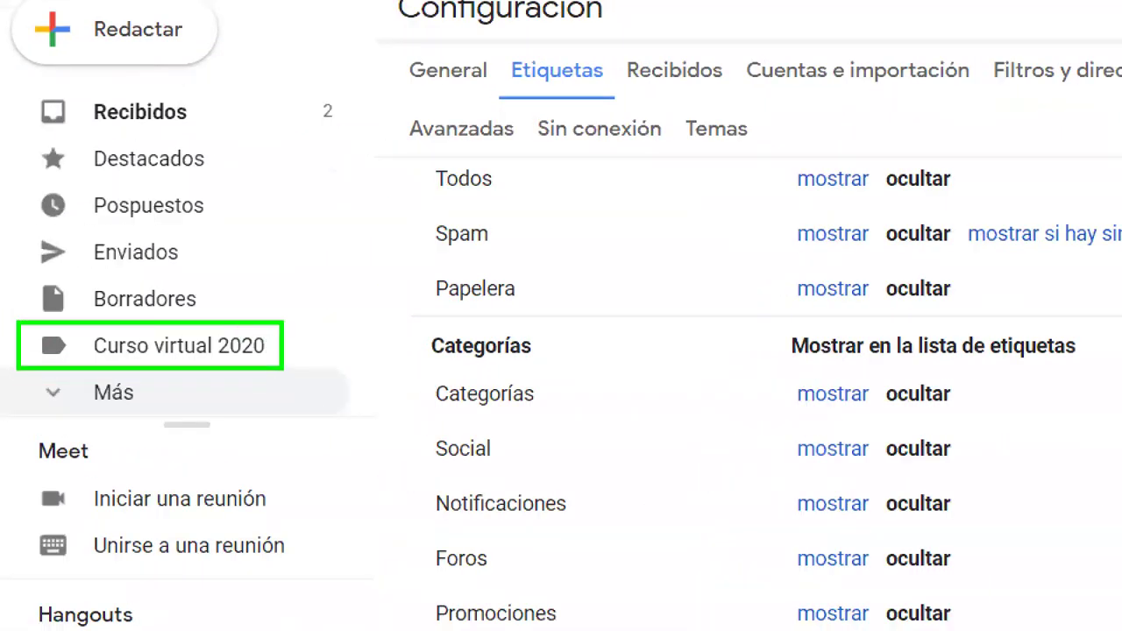
pyautogui.moveTo(393, 224); pyautogui.dragTo(266, 356)
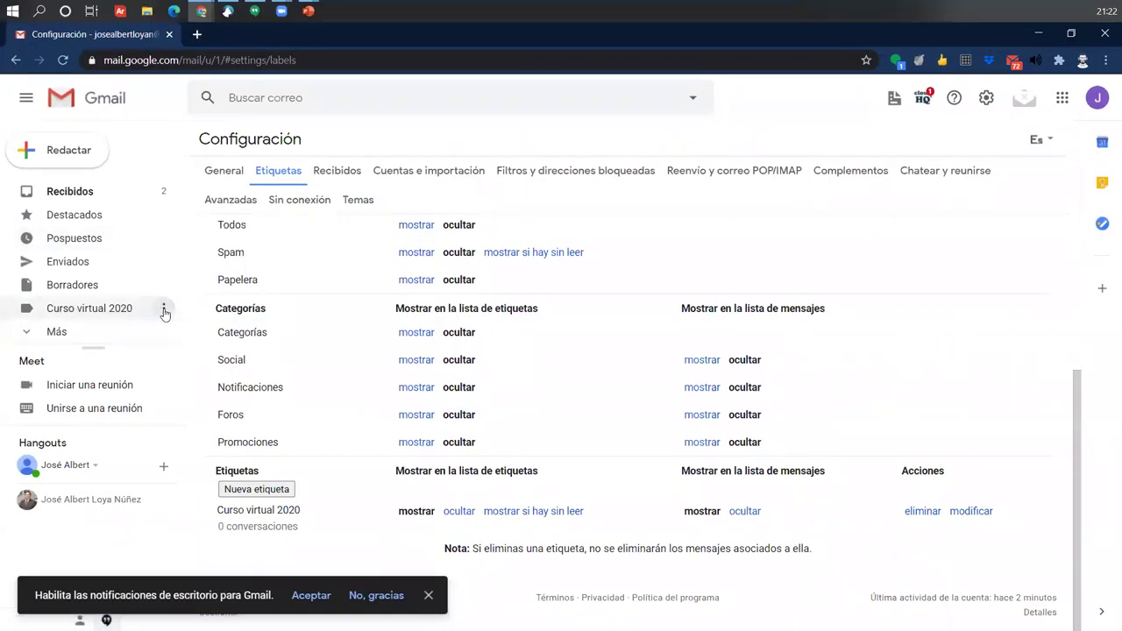
pyautogui.click(164, 309)
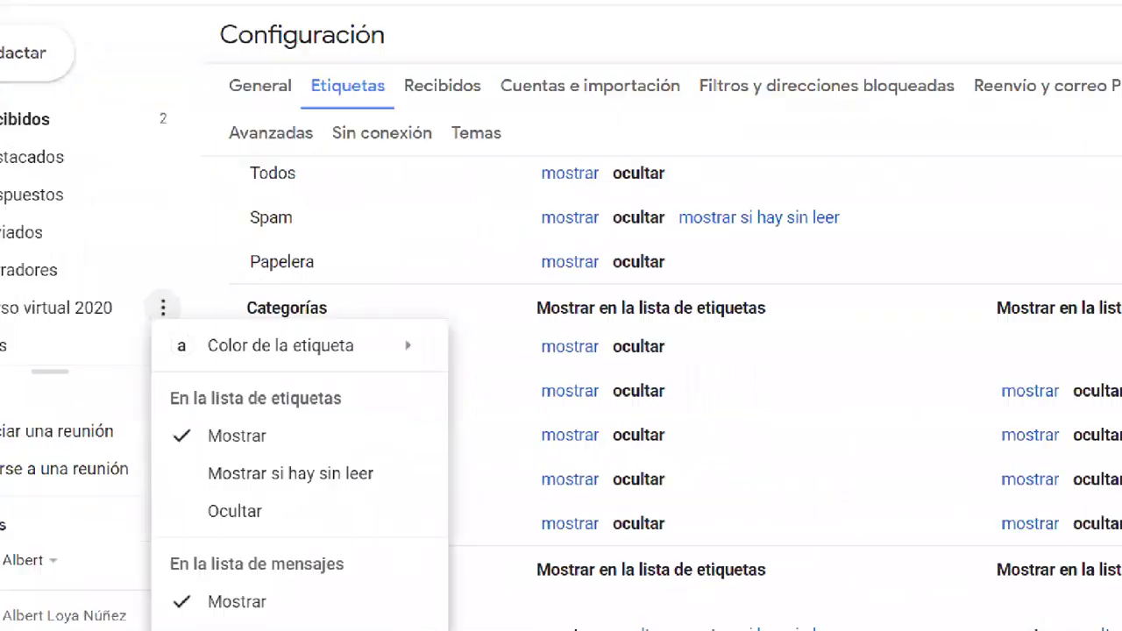
pyautogui.moveTo(285, 326)
pyautogui.mouseDown()
pyautogui.moveTo(561, 370)
pyautogui.moveTo(618, 298)
pyautogui.mouseUp()
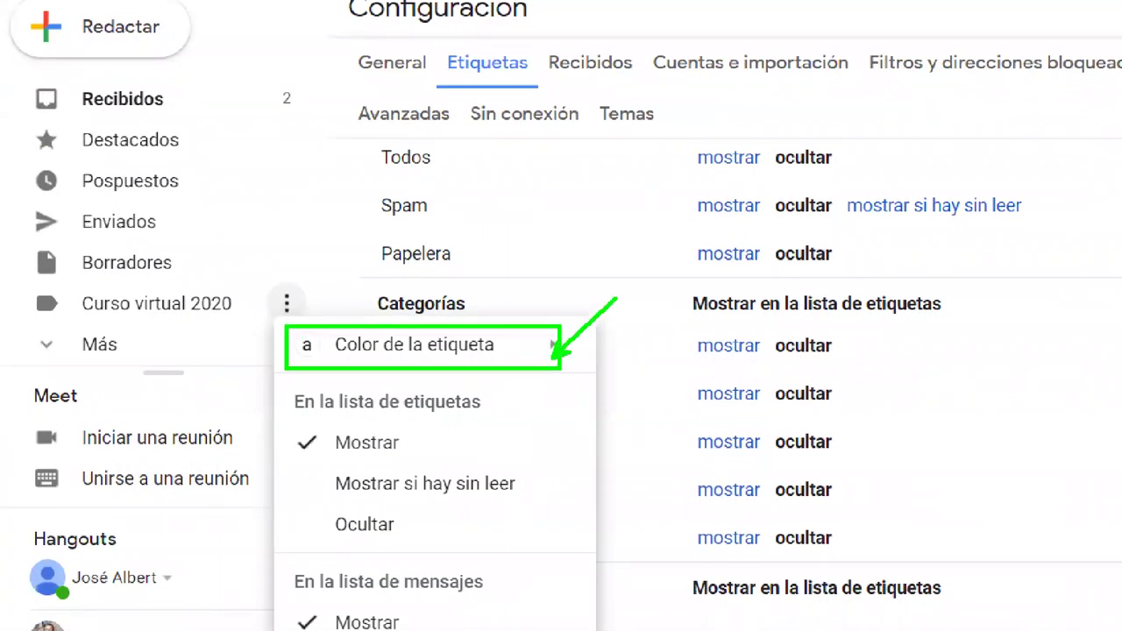
pyautogui.click(287, 303)
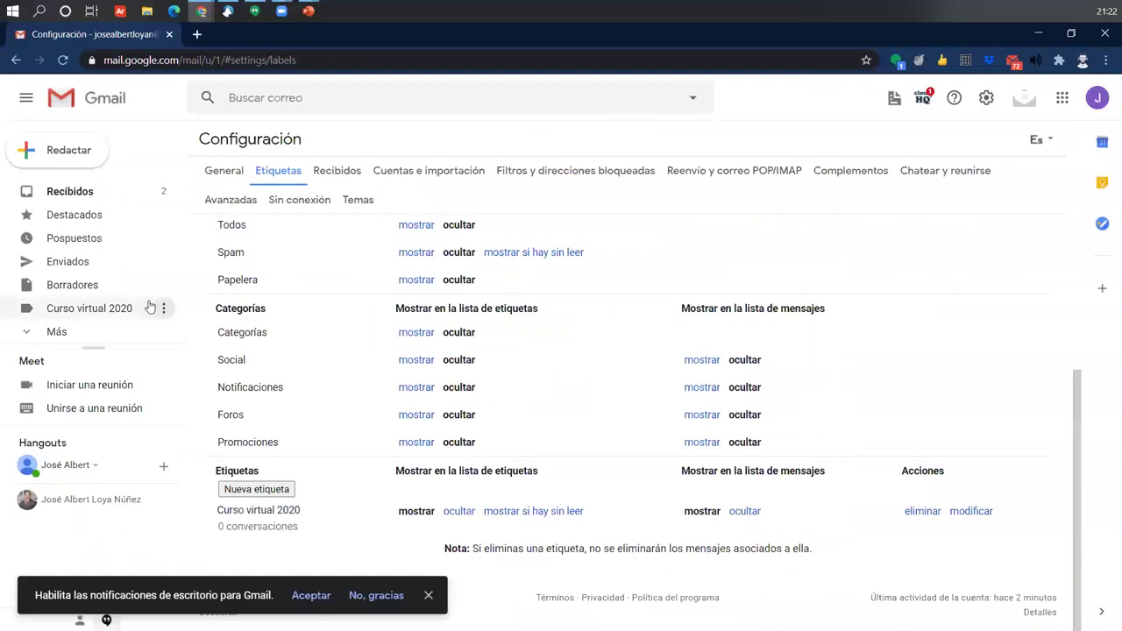
pyautogui.click(164, 309)
pyautogui.moveTo(277, 333)
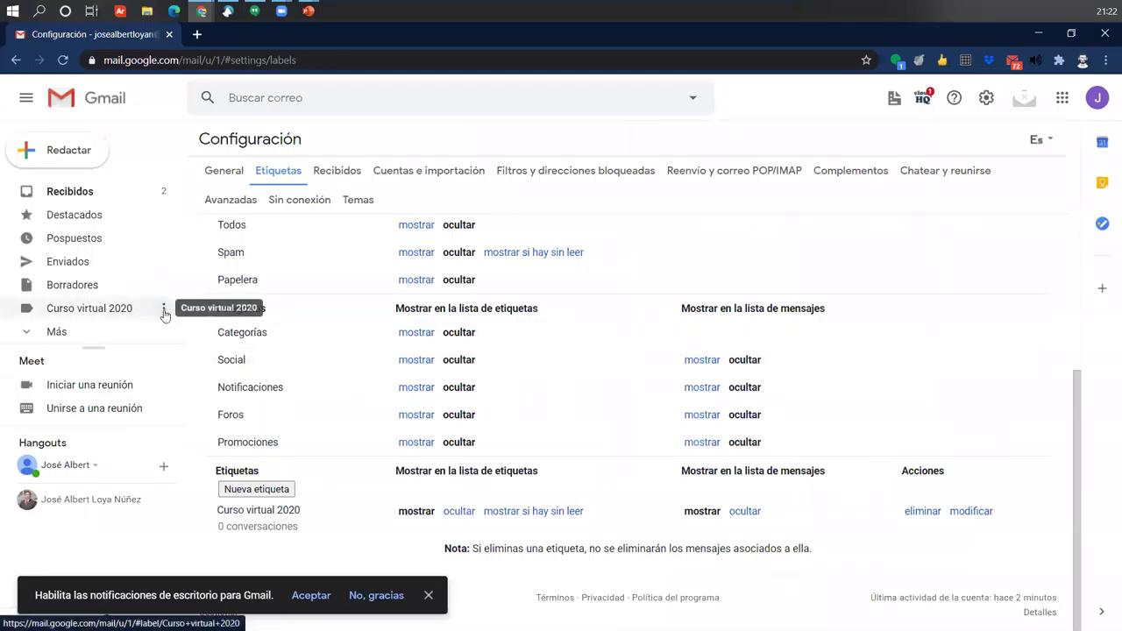
pyautogui.click(163, 309)
pyautogui.moveTo(336, 335)
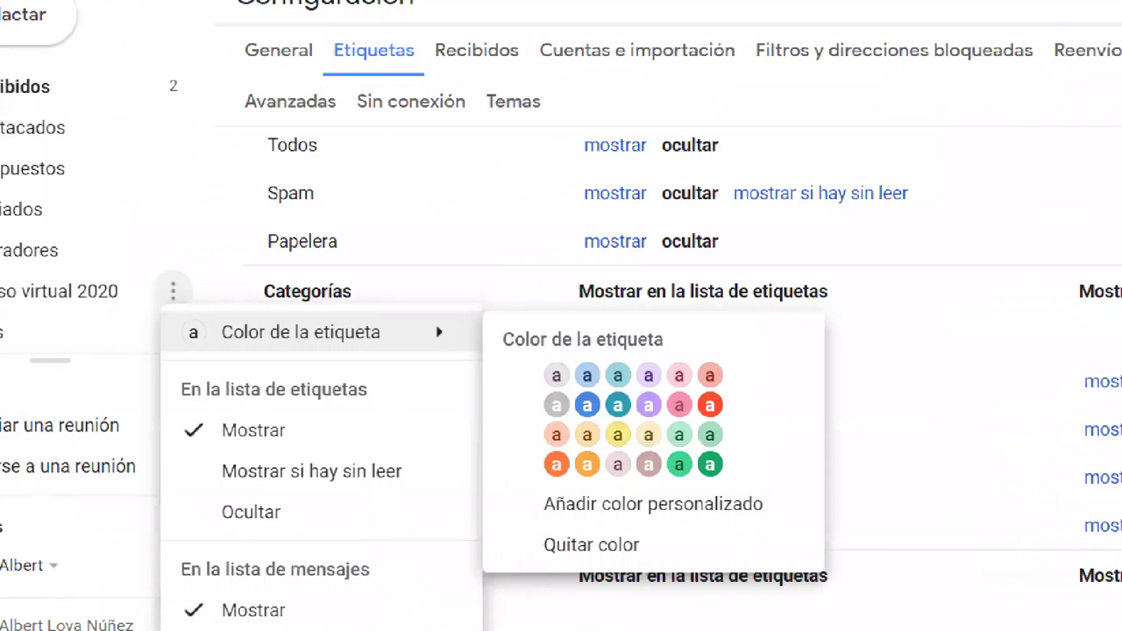
pyautogui.moveTo(12, 273)
pyautogui.mouseDown()
pyautogui.moveTo(170, 341)
pyautogui.moveTo(242, 328)
pyautogui.moveTo(211, 309)
pyautogui.moveTo(252, 153)
pyautogui.mouseUp()
pyautogui.moveTo(258, 315)
pyautogui.mouseDown()
pyautogui.moveTo(505, 372)
pyautogui.moveTo(567, 353)
pyautogui.mouseUp()
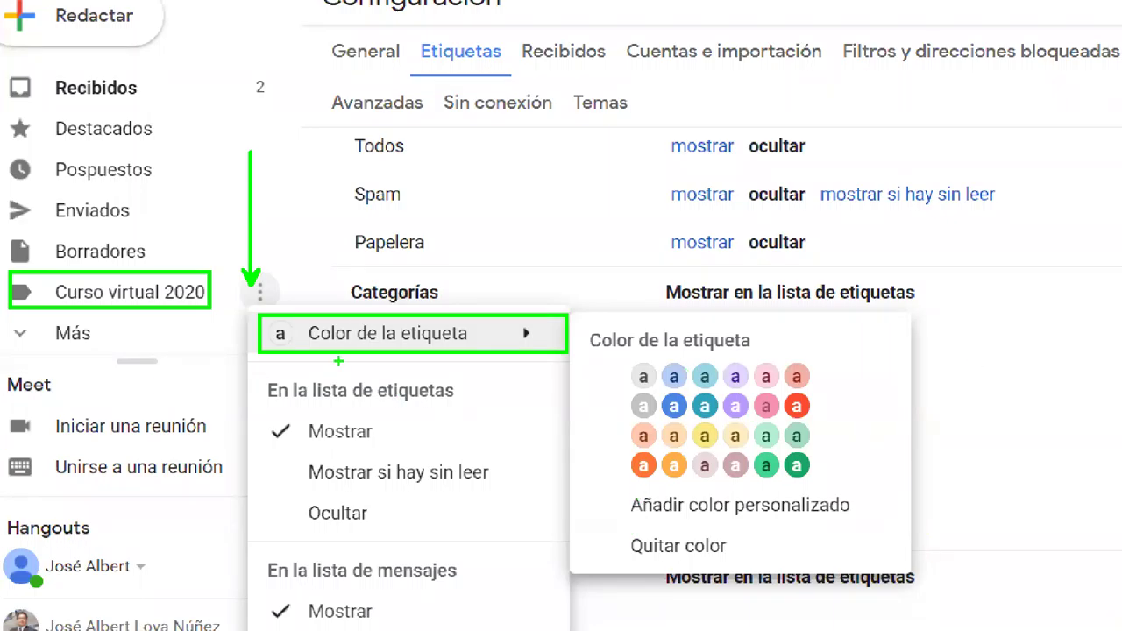
pyautogui.press('Escape')
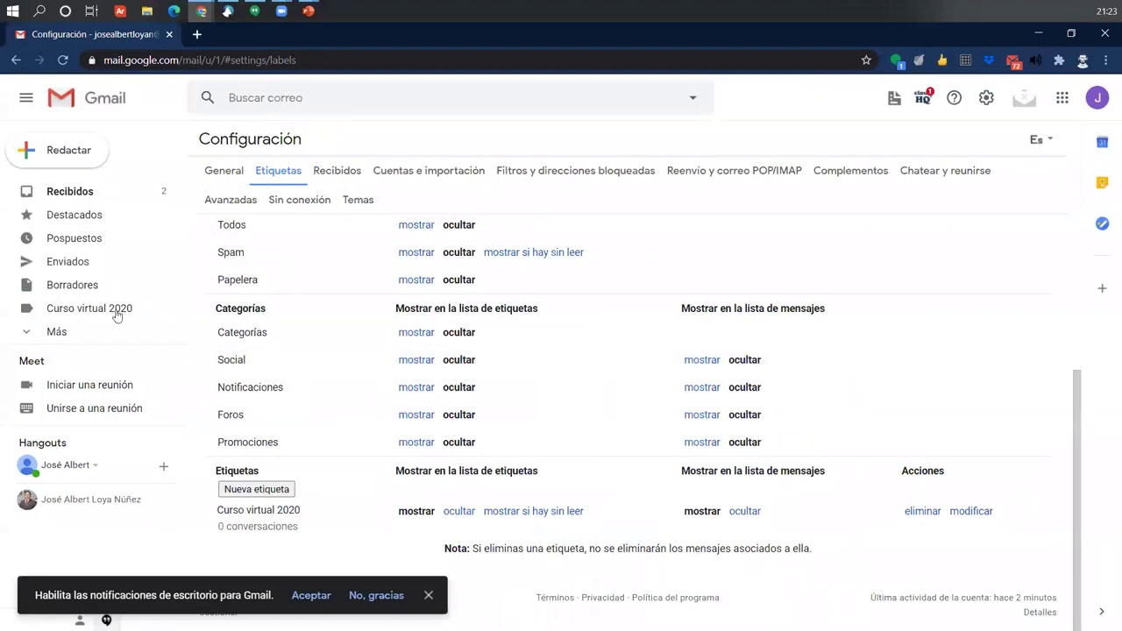
# - Give the Curso virtual 2020 label the blue colour from its options menu
pyautogui.click(163, 309)
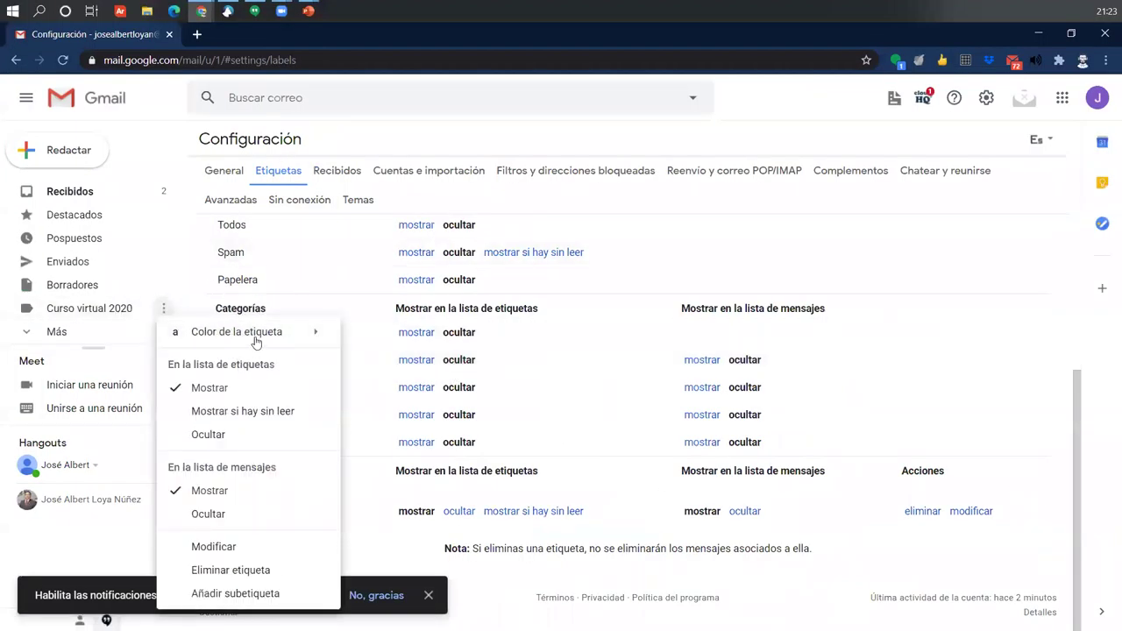
pyautogui.moveTo(283, 333)
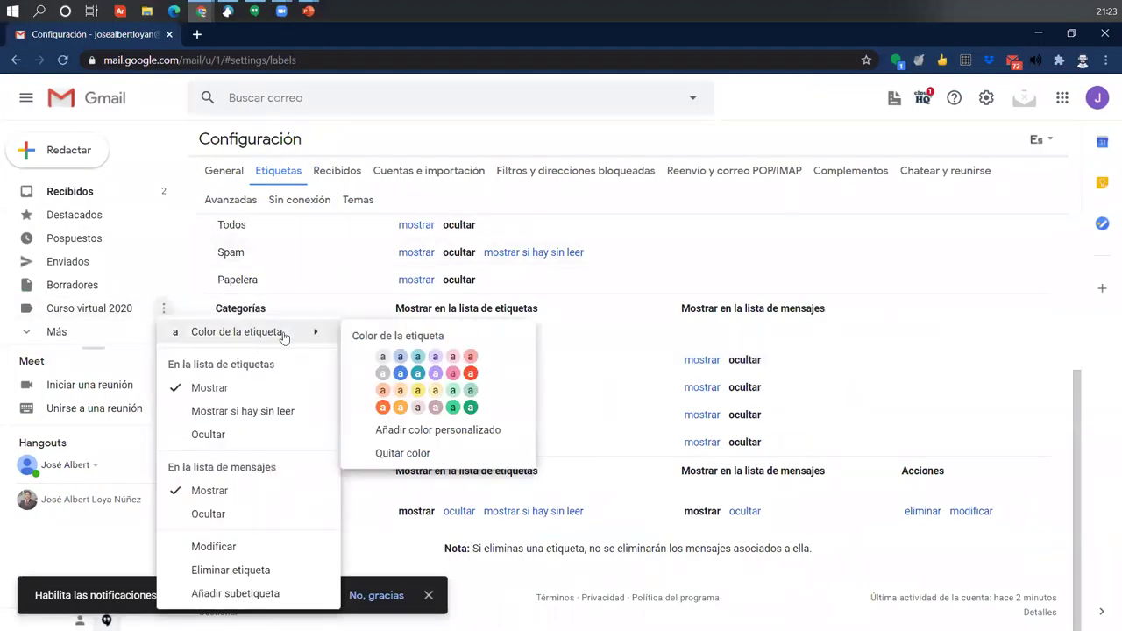
pyautogui.click(400, 375)
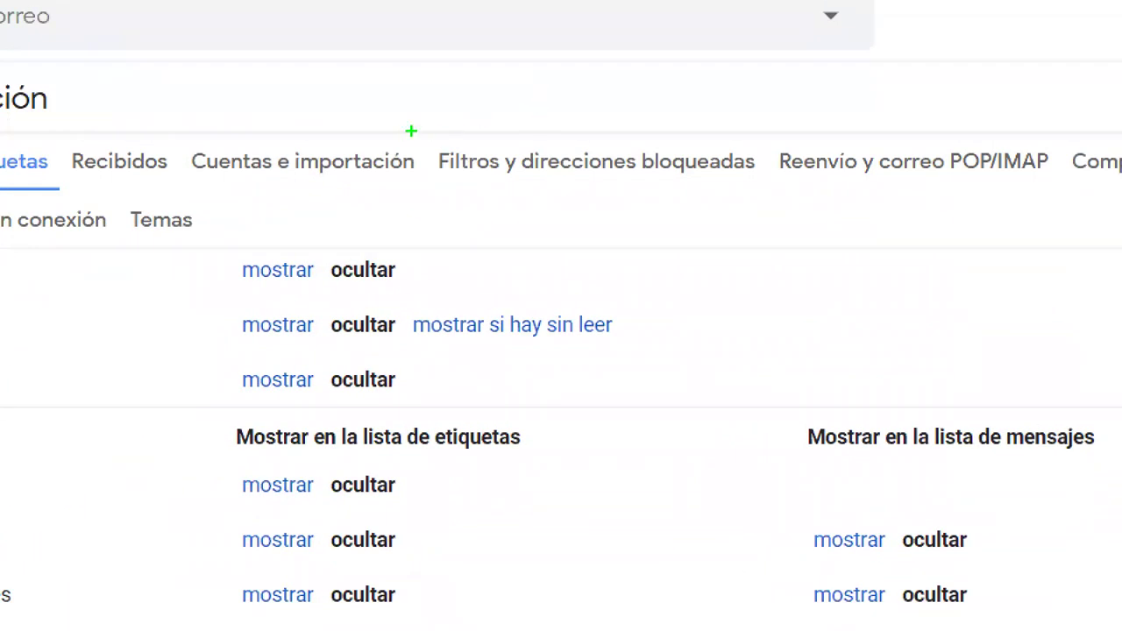
# - Go to Filtros y direcciones bloqueadas and delete the existing sender filter
pyautogui.moveTo(412, 130)
pyautogui.mouseDown()
pyautogui.moveTo(819, 226)
pyautogui.moveTo(772, 201)
pyautogui.mouseUp()
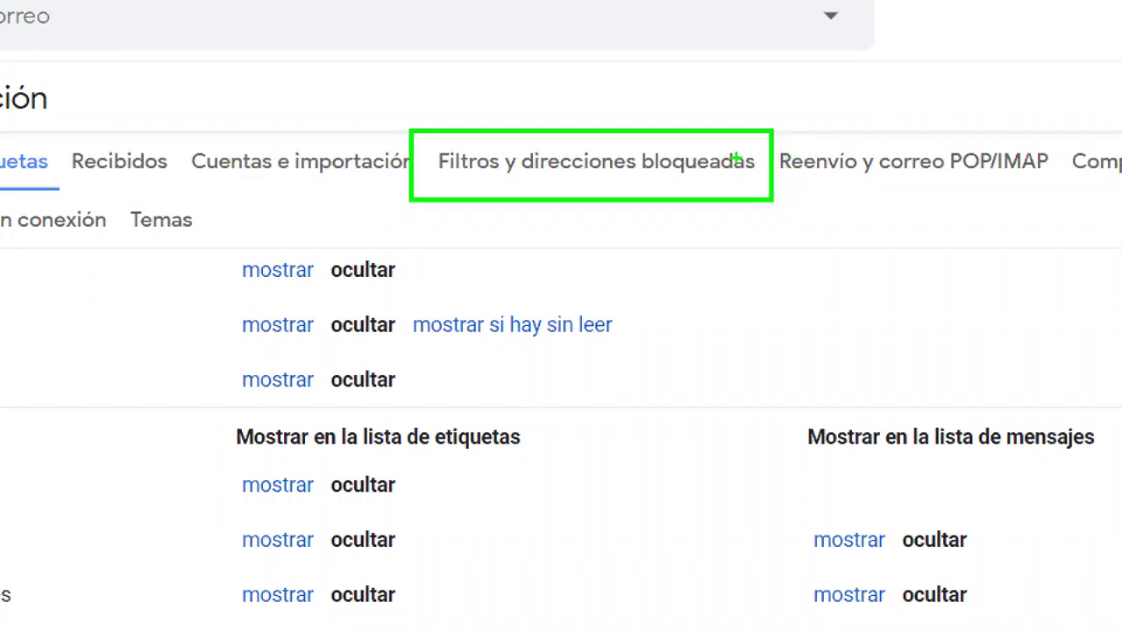
pyautogui.moveTo(733, 154); pyautogui.dragTo(756, 5)
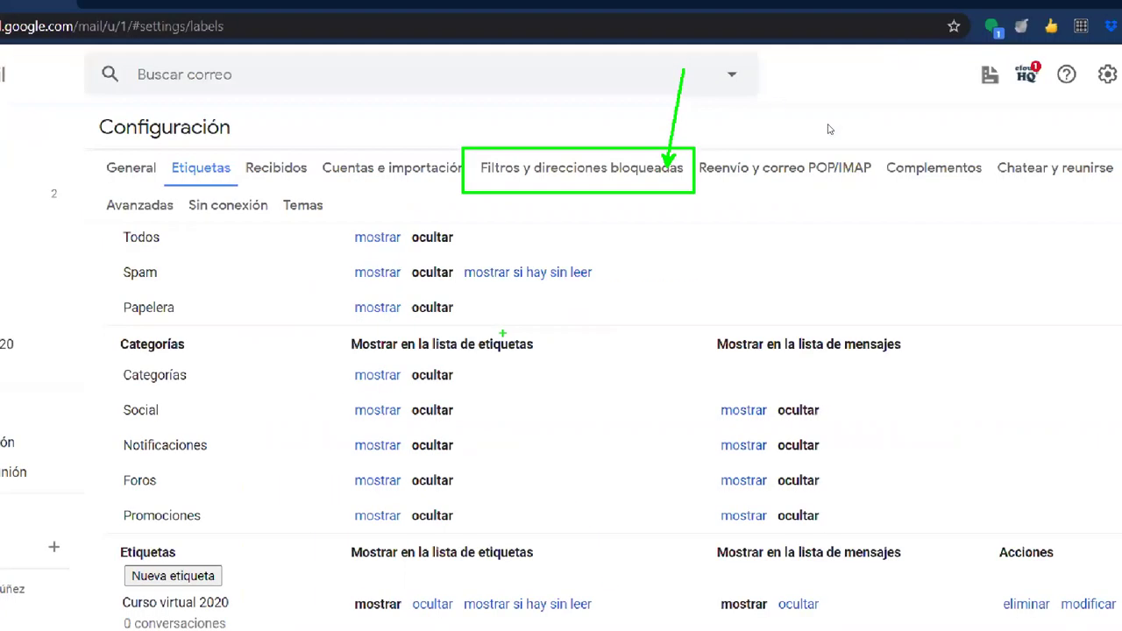
pyautogui.click(595, 180)
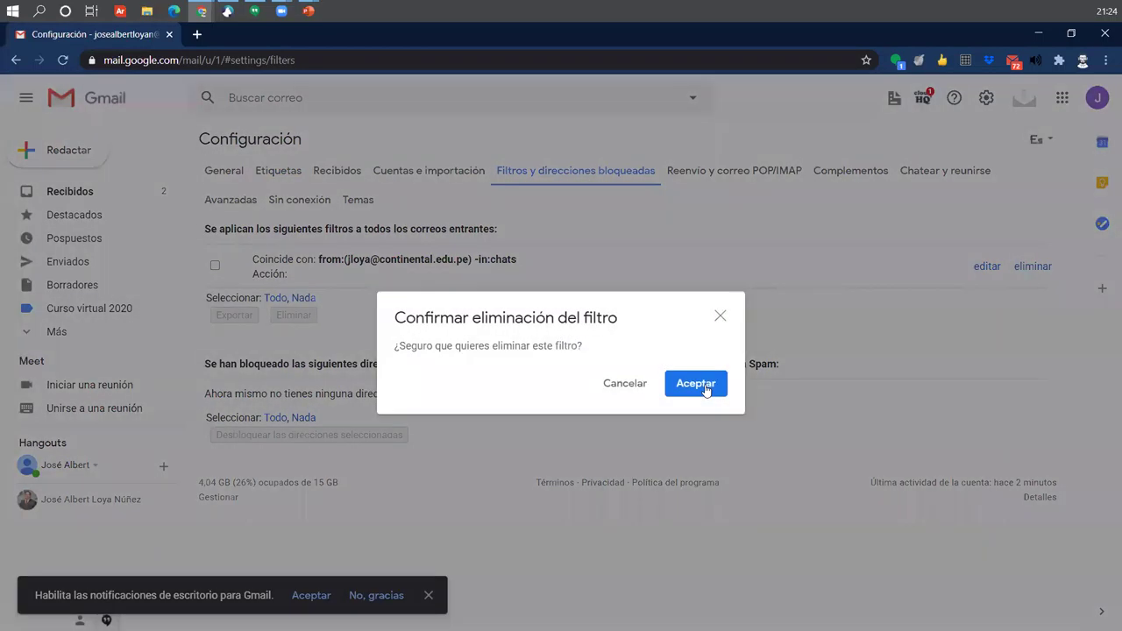
pyautogui.click(708, 391)
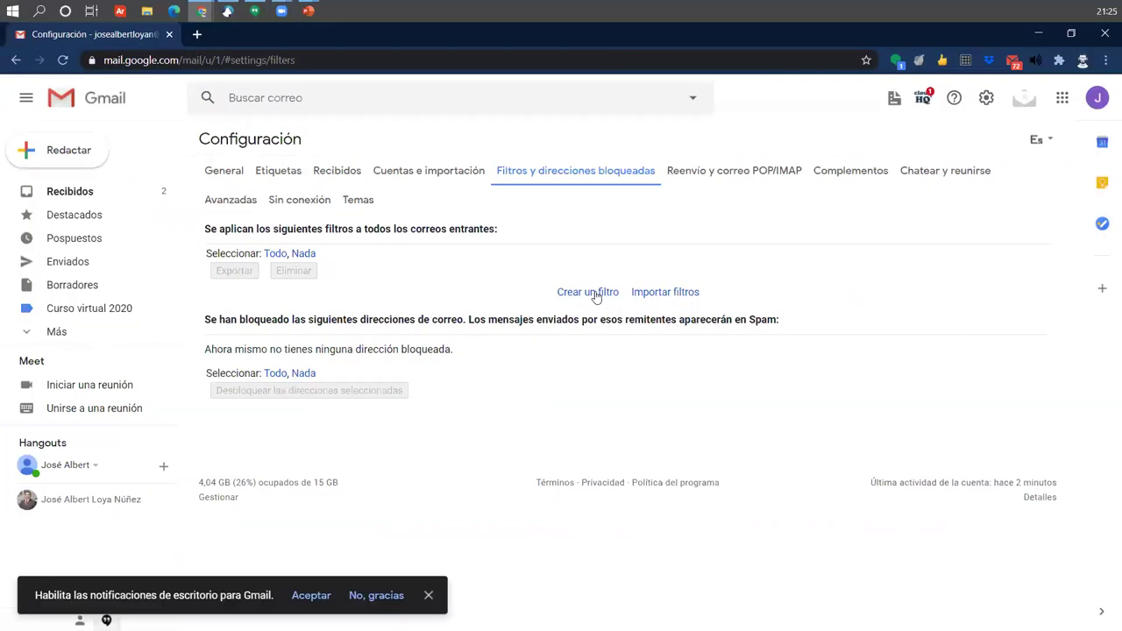
# - Start a new filter and begin entering the course sender's e-mail address in De
pyautogui.click(596, 294)
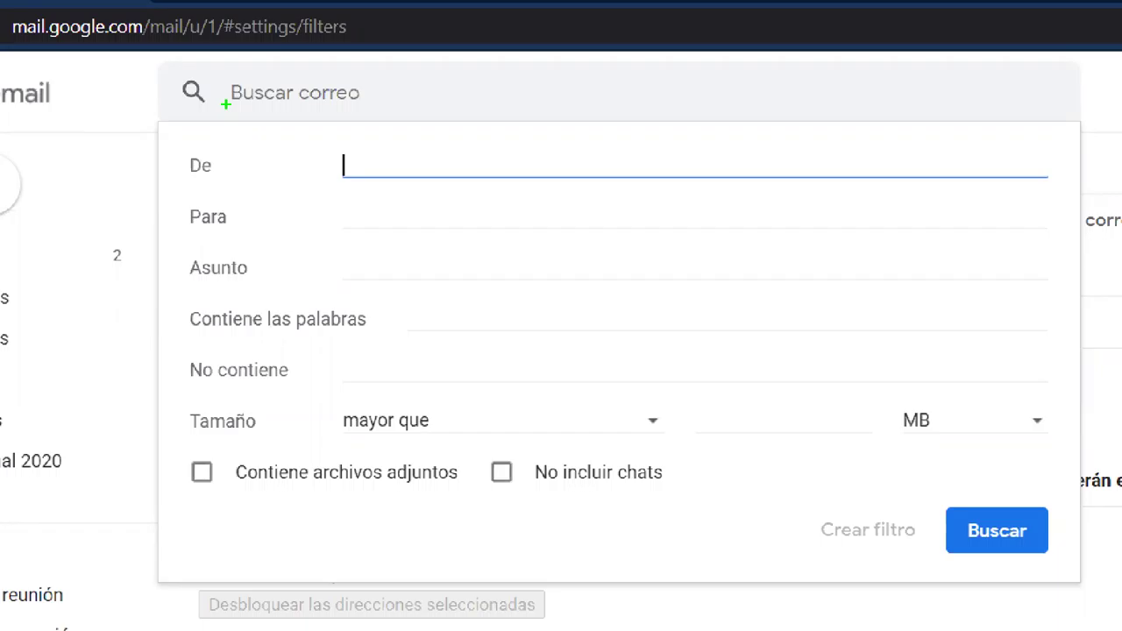
pyautogui.moveTo(233, 116); pyautogui.dragTo(233, 167)
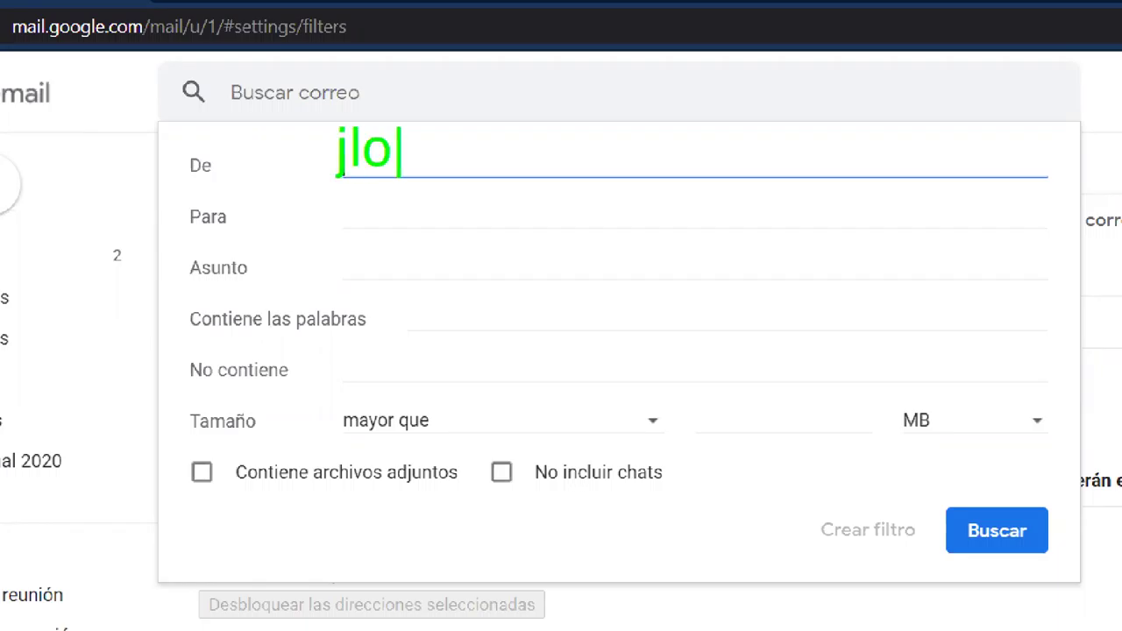
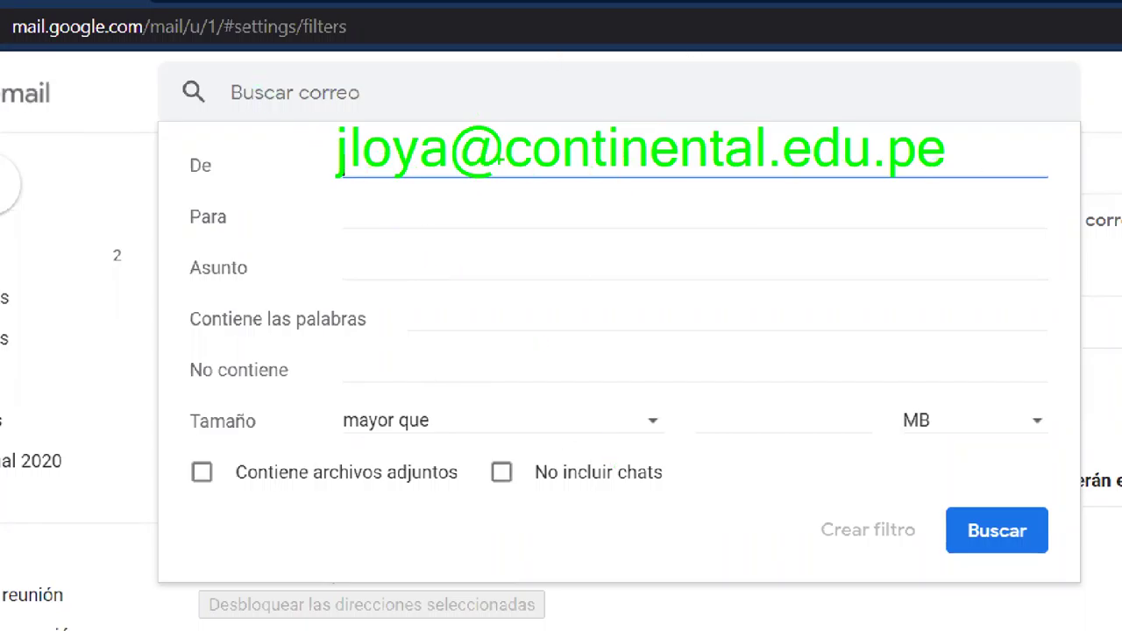
pyautogui.moveTo(493, 455)
pyautogui.mouseDown()
pyautogui.moveTo(507, 479)
pyautogui.moveTo(532, 408)
pyautogui.mouseUp()
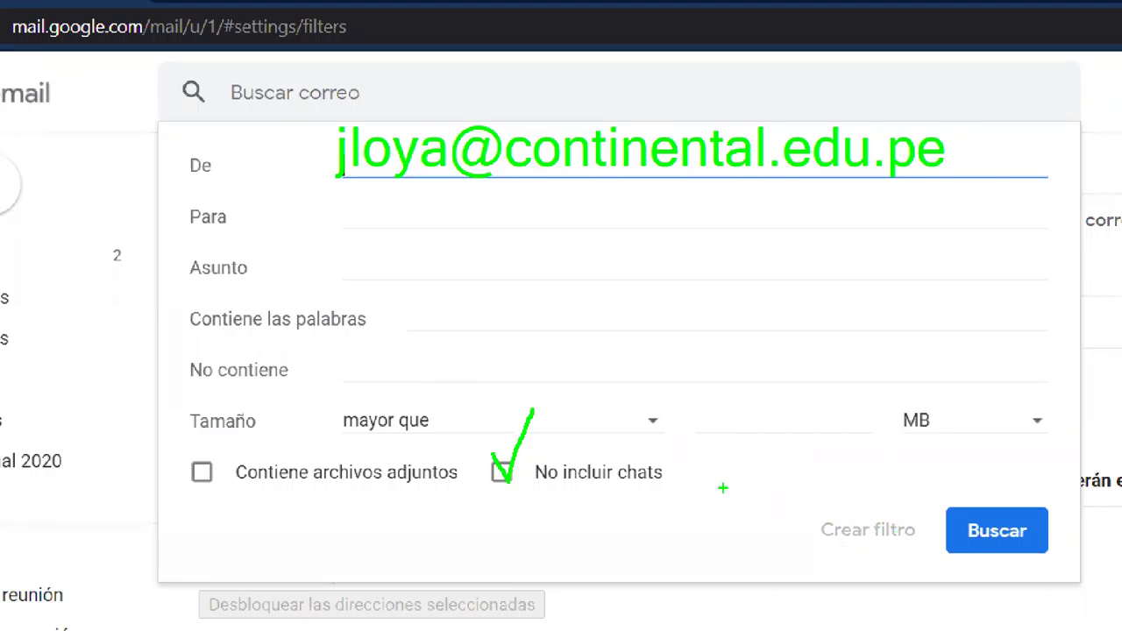
pyautogui.press('Escape')
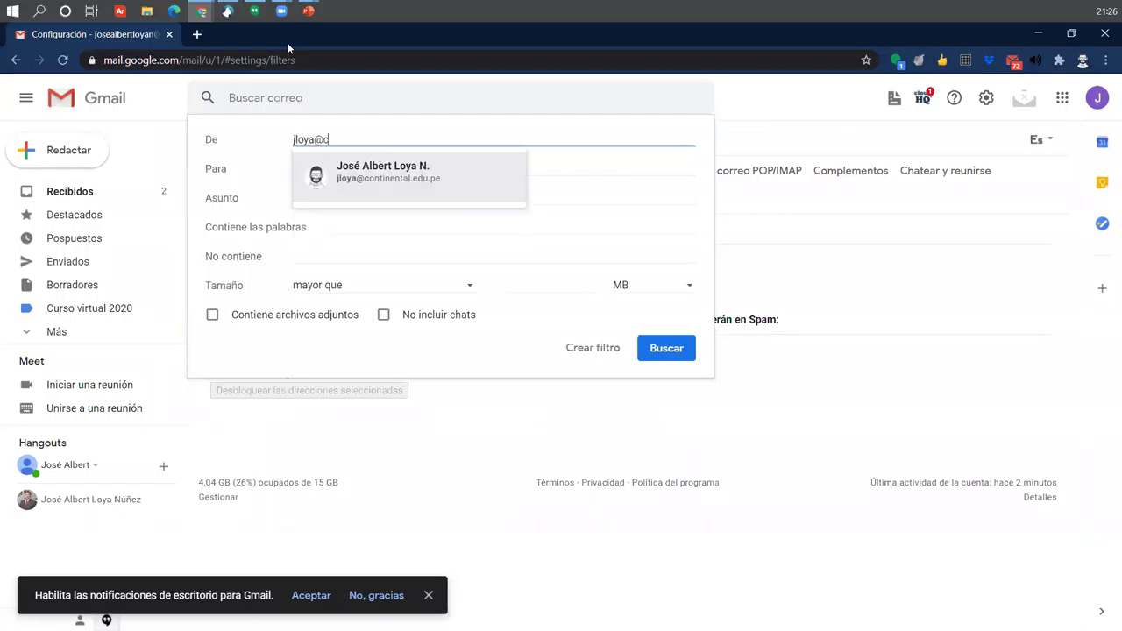
# - Match the filter on the course sender's address with No incluir chats, and continue to actions
pyautogui.press('Return')
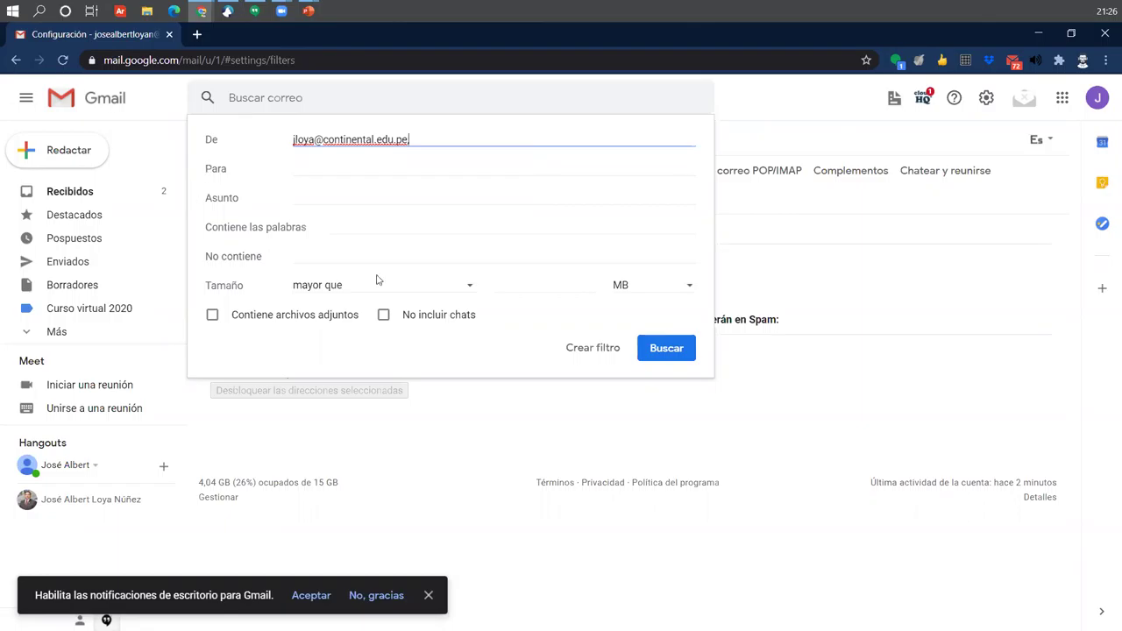
pyautogui.click(383, 315)
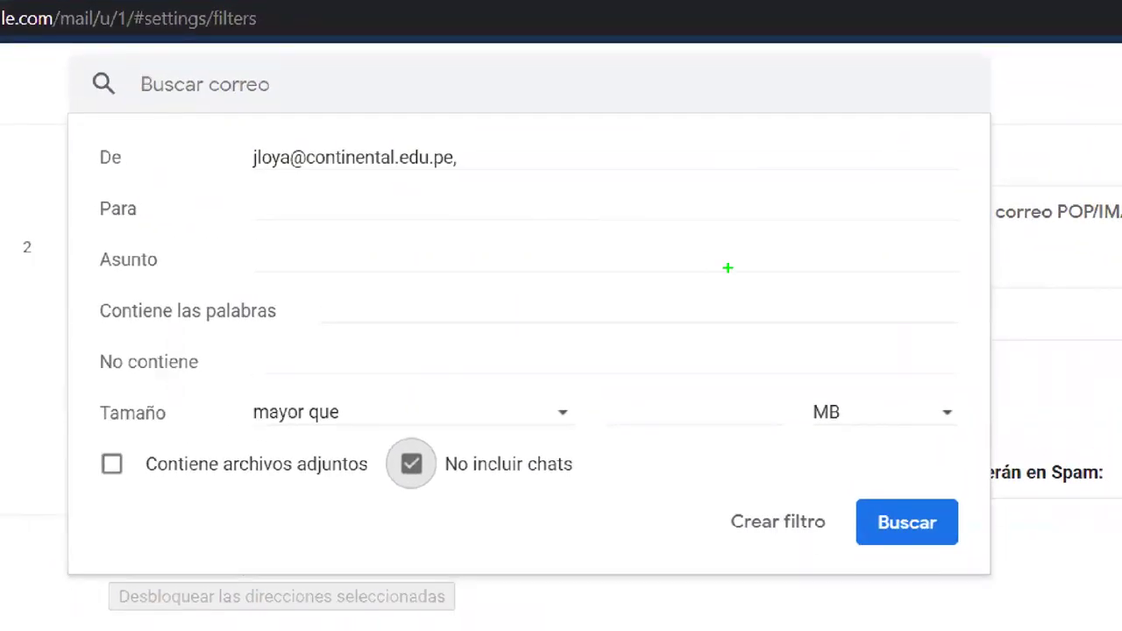
pyautogui.moveTo(714, 497); pyautogui.dragTo(843, 541)
pyautogui.moveTo(754, 509)
pyautogui.mouseDown()
pyautogui.moveTo(591, 556)
pyautogui.moveTo(546, 590)
pyautogui.mouseUp()
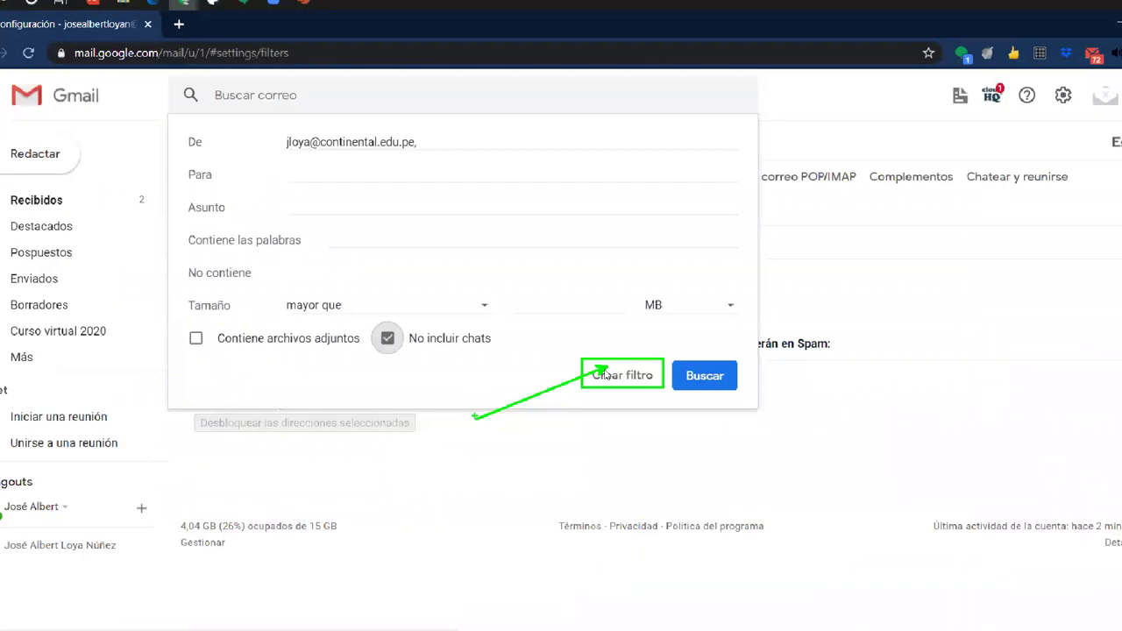
pyautogui.press('Escape')
pyautogui.click(569, 349)
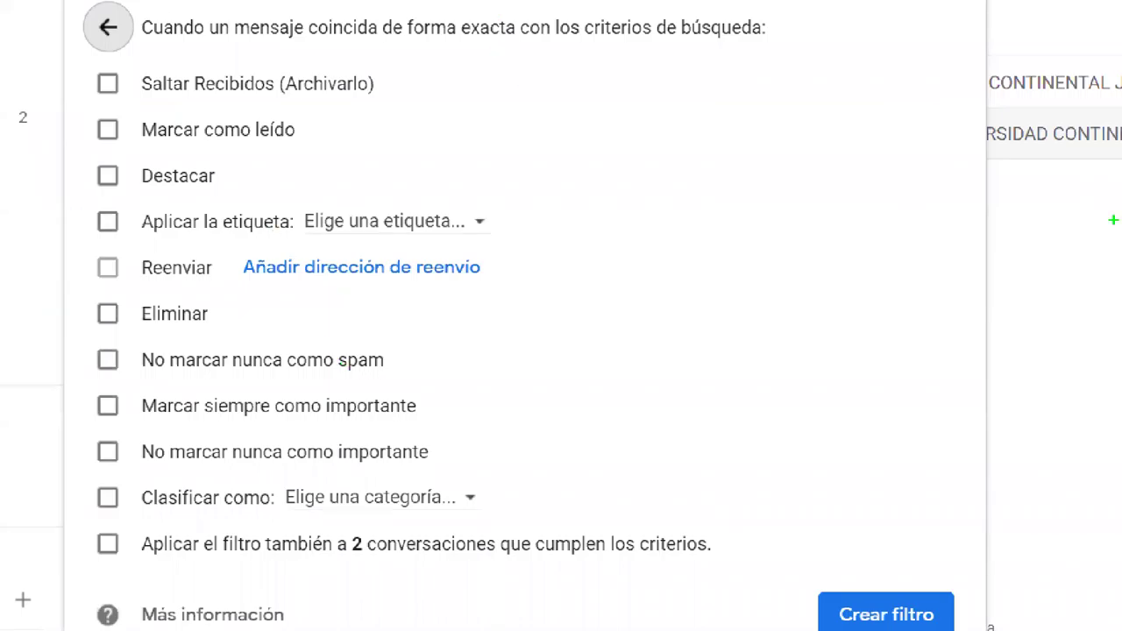
pyautogui.moveTo(1121, 171); pyautogui.dragTo(957, 207)
pyautogui.moveTo(93, 212); pyautogui.dragTo(125, 184)
pyautogui.moveTo(101, 162)
pyautogui.mouseDown()
pyautogui.moveTo(112, 185)
pyautogui.moveTo(126, 155)
pyautogui.mouseUp()
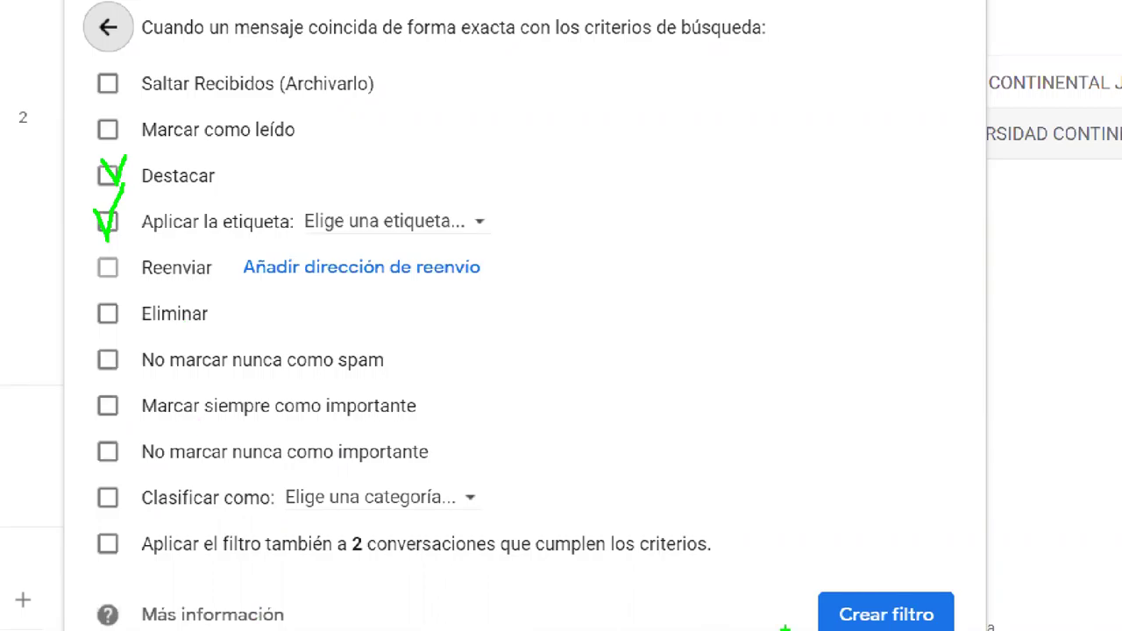
pyautogui.moveTo(95, 528)
pyautogui.mouseDown()
pyautogui.moveTo(105, 544)
pyautogui.moveTo(140, 500)
pyautogui.mouseUp()
# - Pick label Curso virtual 2020, starring and applying to 2 conversations, then close the panel
pyautogui.click(377, 223)
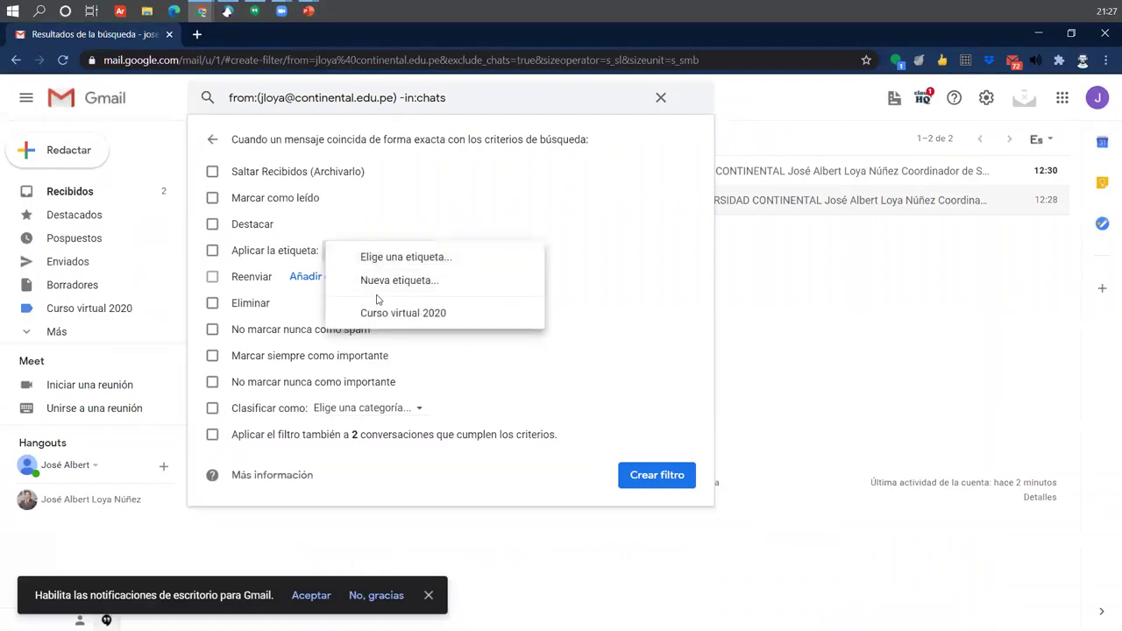
pyautogui.click(386, 313)
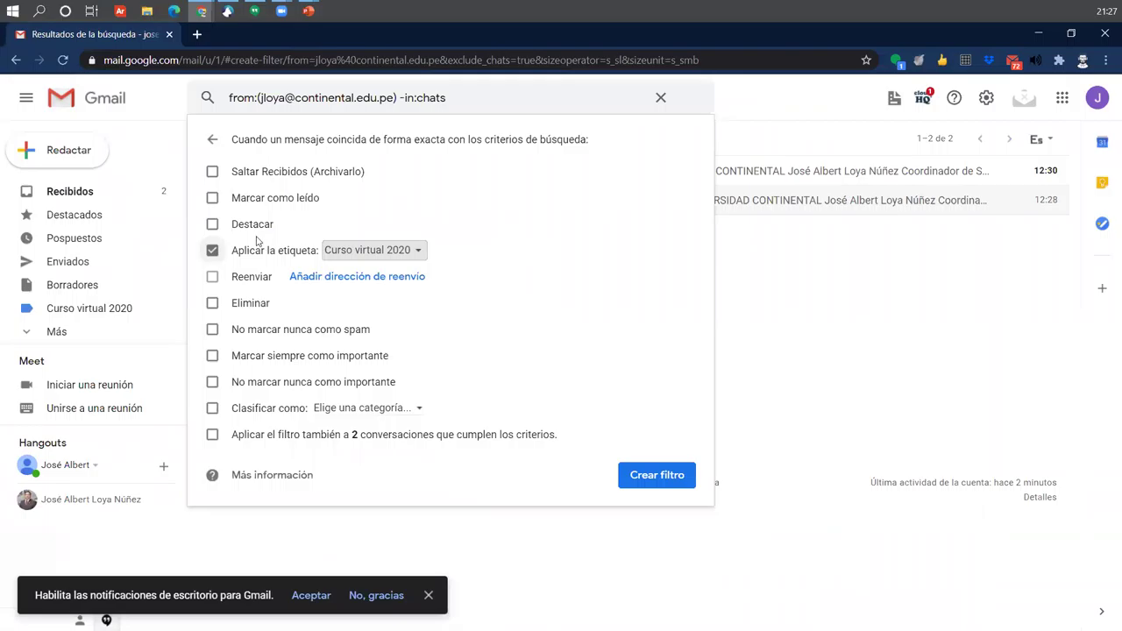
pyautogui.click(211, 226)
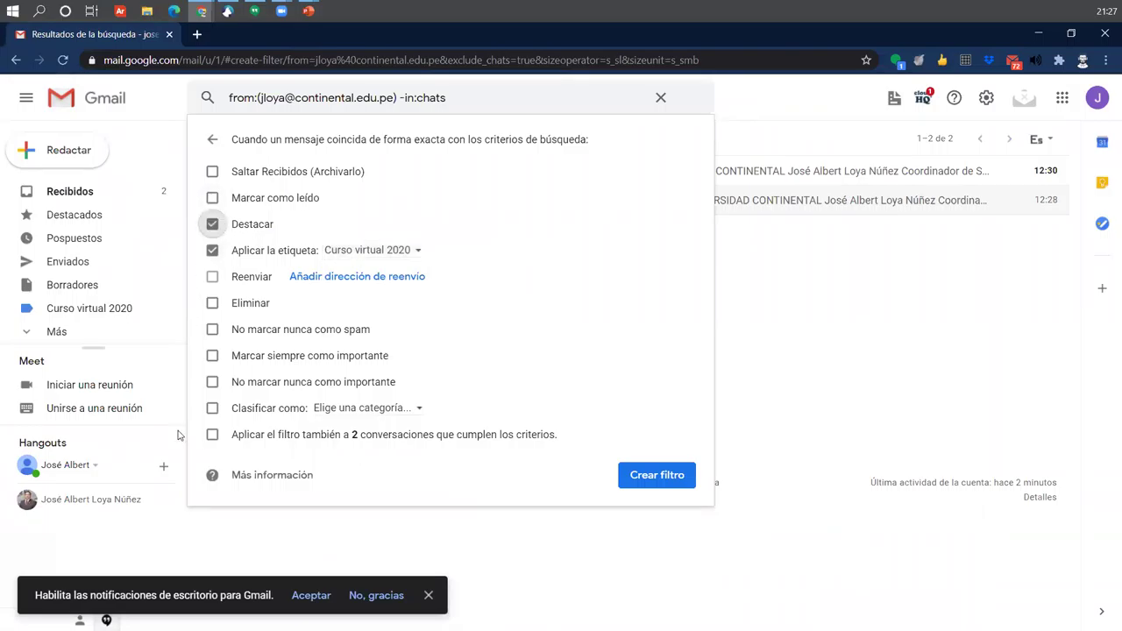
pyautogui.click(213, 436)
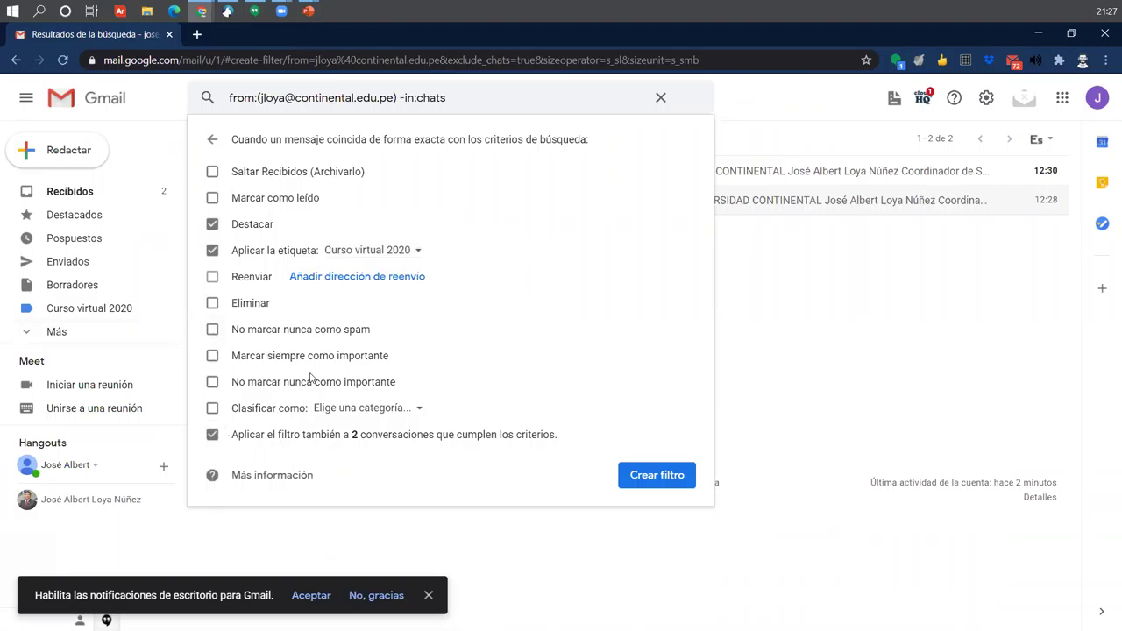
pyautogui.press('Escape')
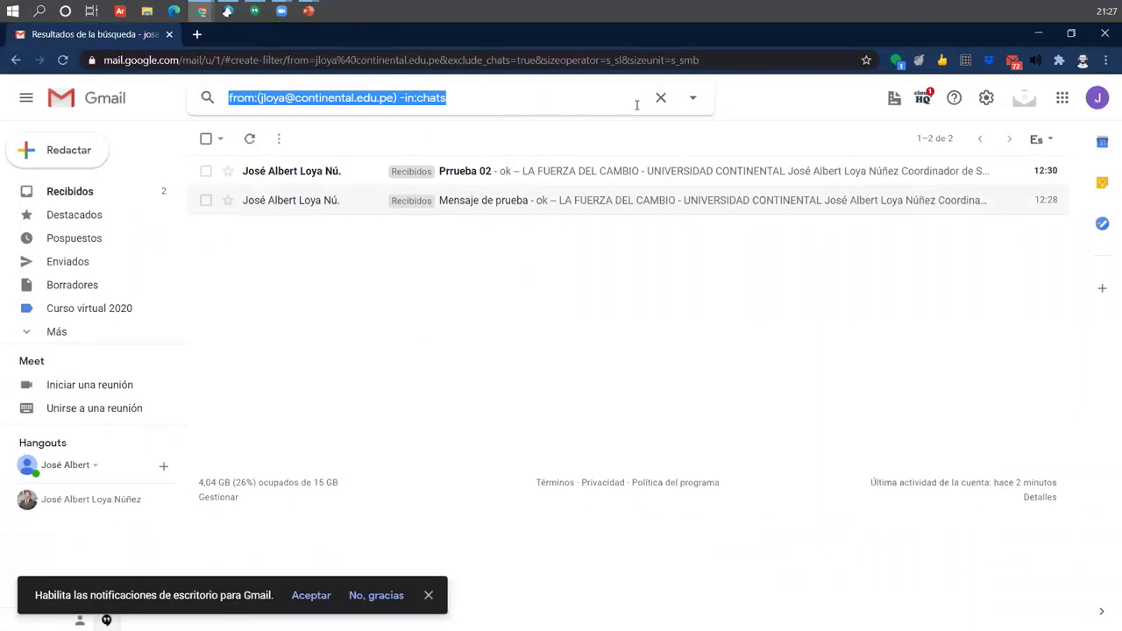
# - Redo the actions (label Curso virtual 2020, star, 2 conversations) and create the filter
pyautogui.click(693, 99)
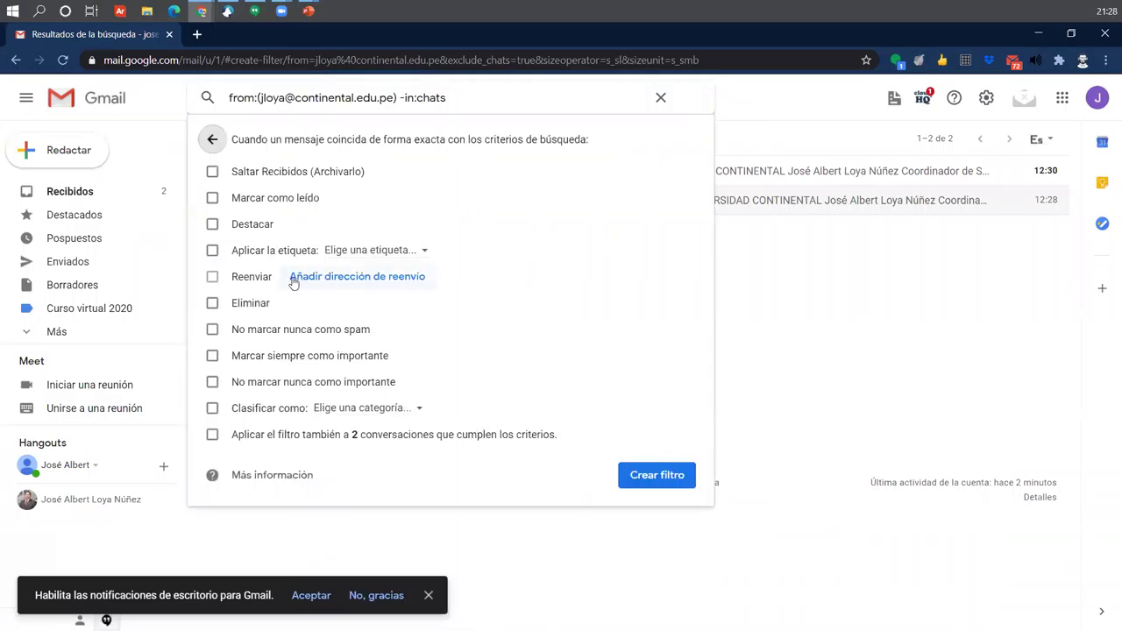
pyautogui.click(276, 250)
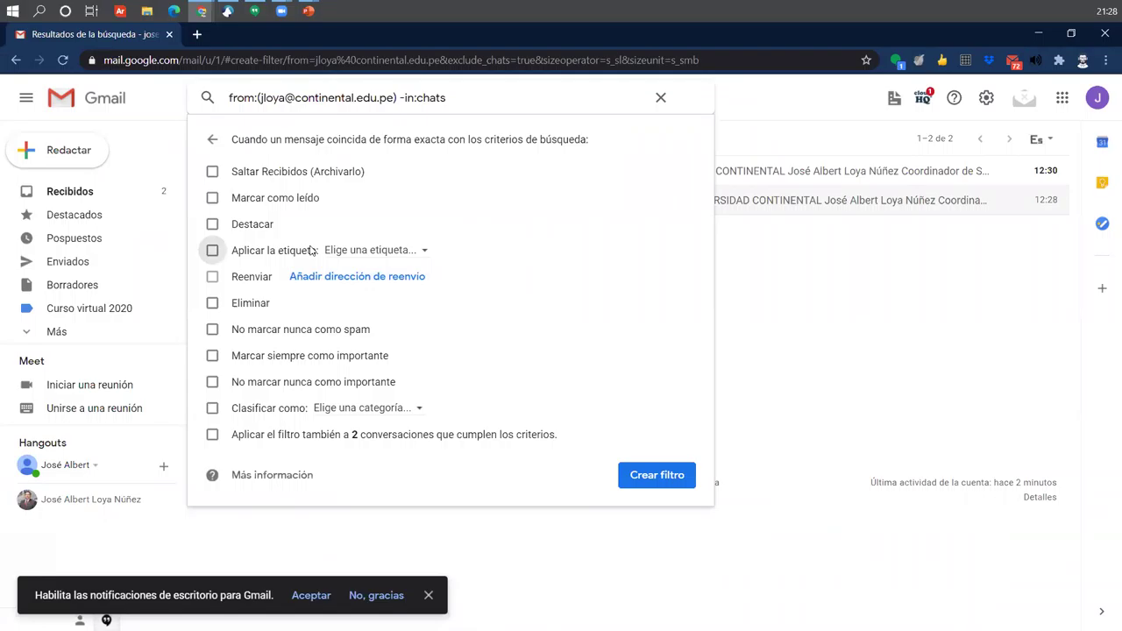
pyautogui.click(407, 265)
pyautogui.click(401, 311)
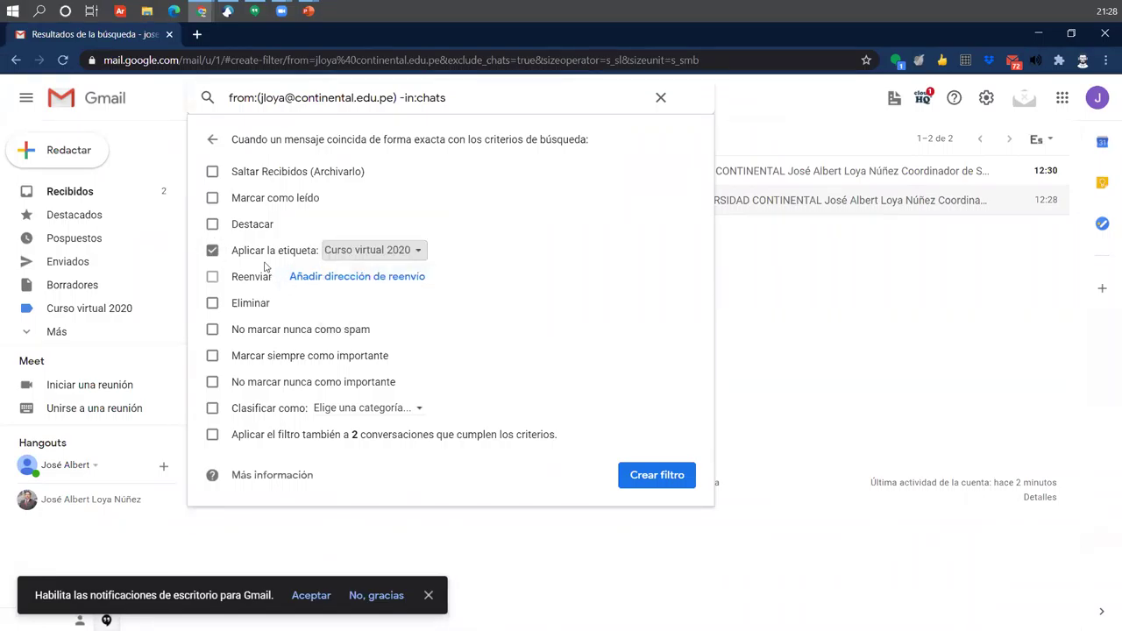
pyautogui.click(256, 223)
pyautogui.click(258, 431)
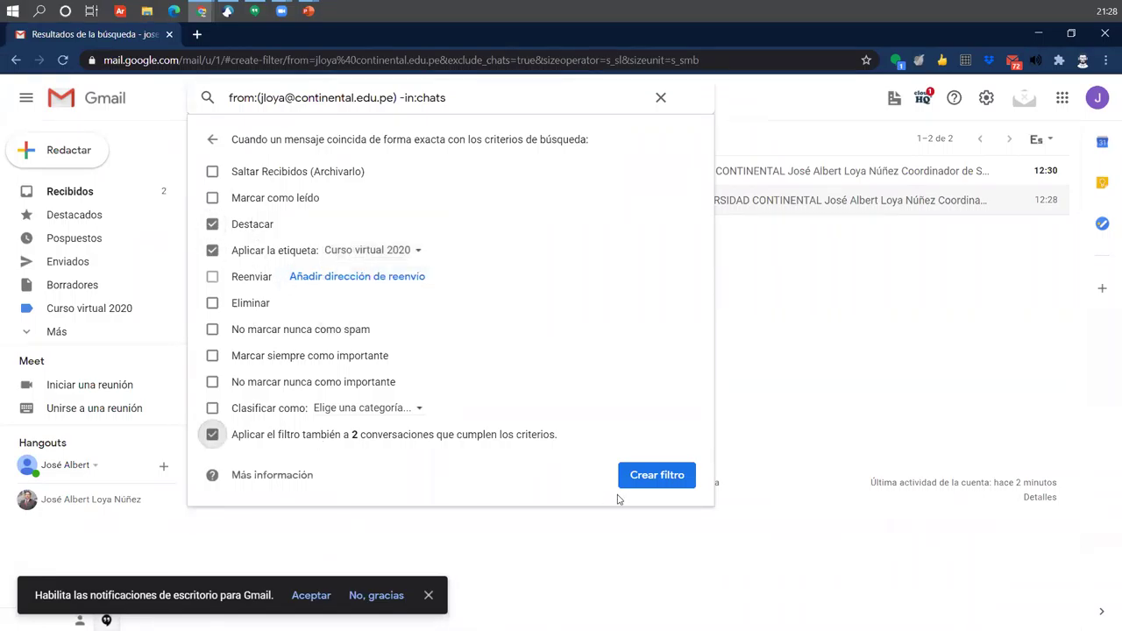
pyautogui.click(639, 477)
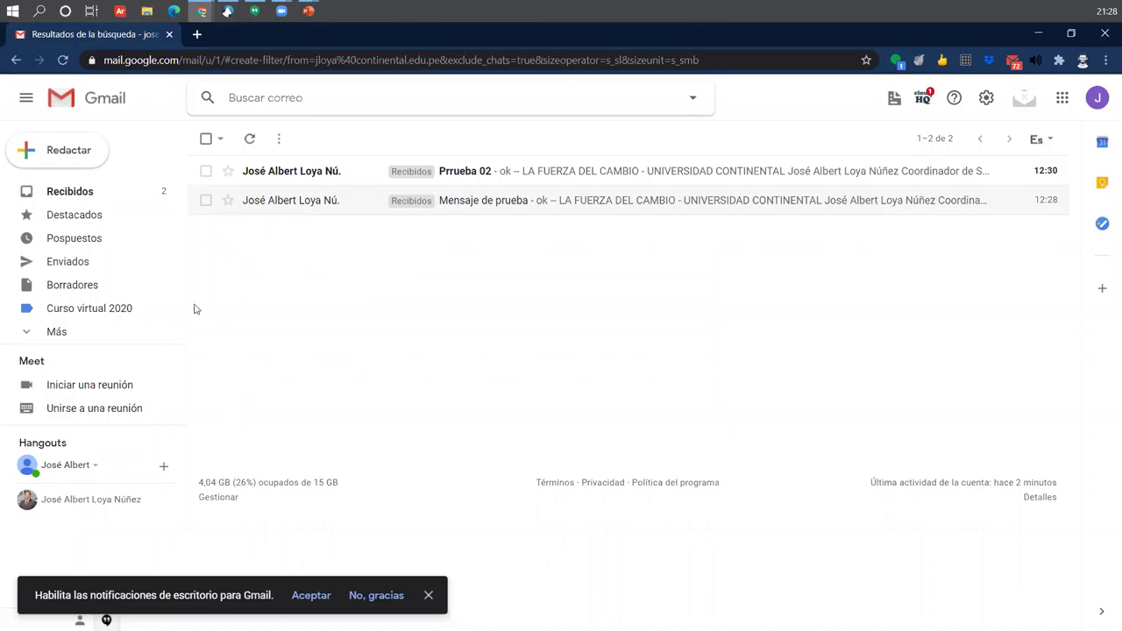
pyautogui.click(77, 189)
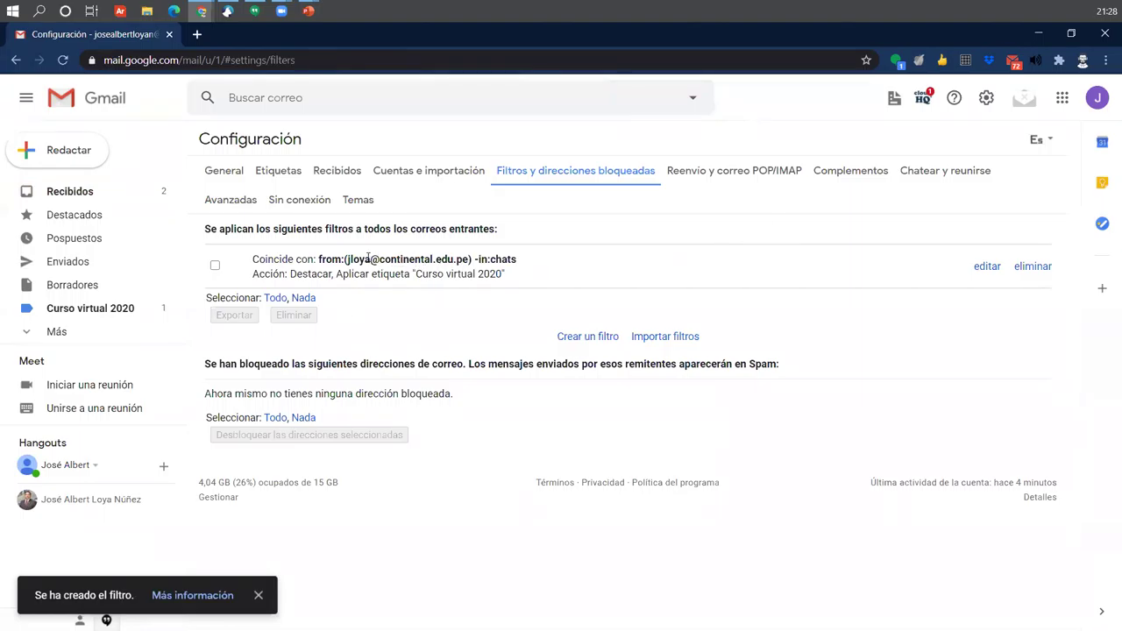
# - Highlight the filter's sender criterion in its Coincide con line
pyautogui.moveTo(348, 258); pyautogui.dragTo(514, 260)
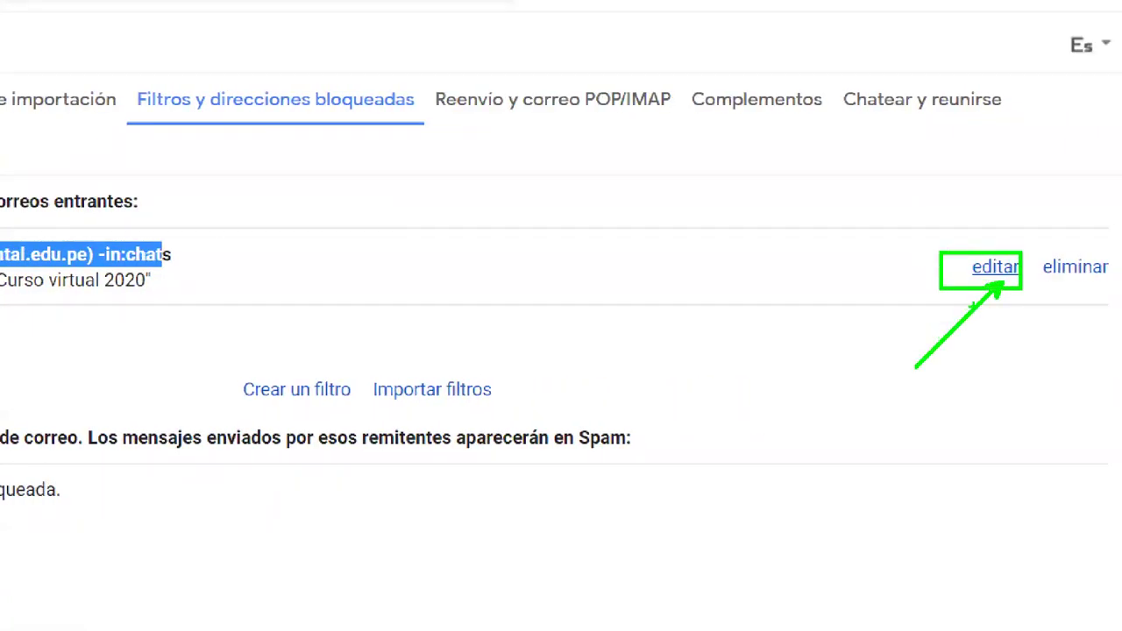
# - Replace the filter's De address with the personal Gmail address and save the updated filter
pyautogui.click(995, 267)
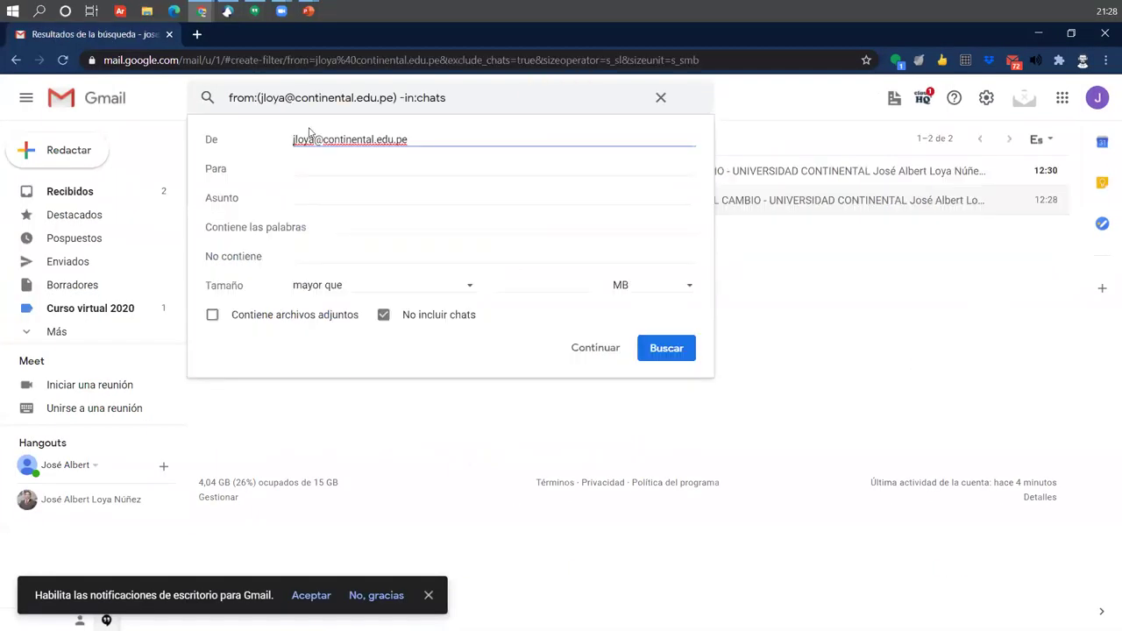
pyautogui.hotkey('ctrl', 'a')
pyautogui.write('josea')
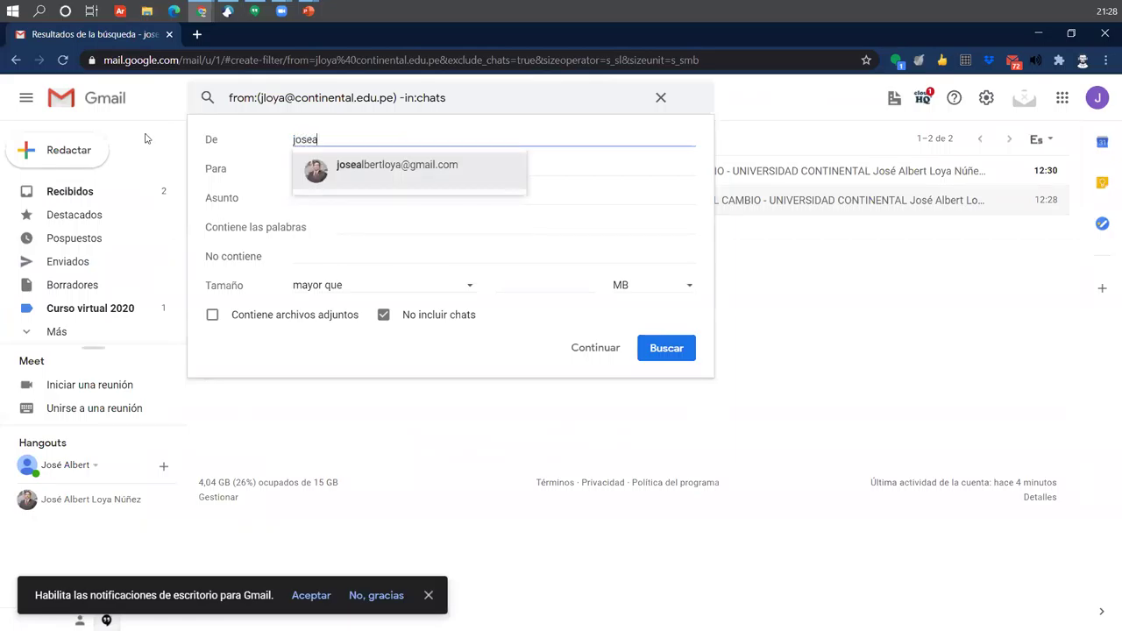
pyautogui.press('Return')
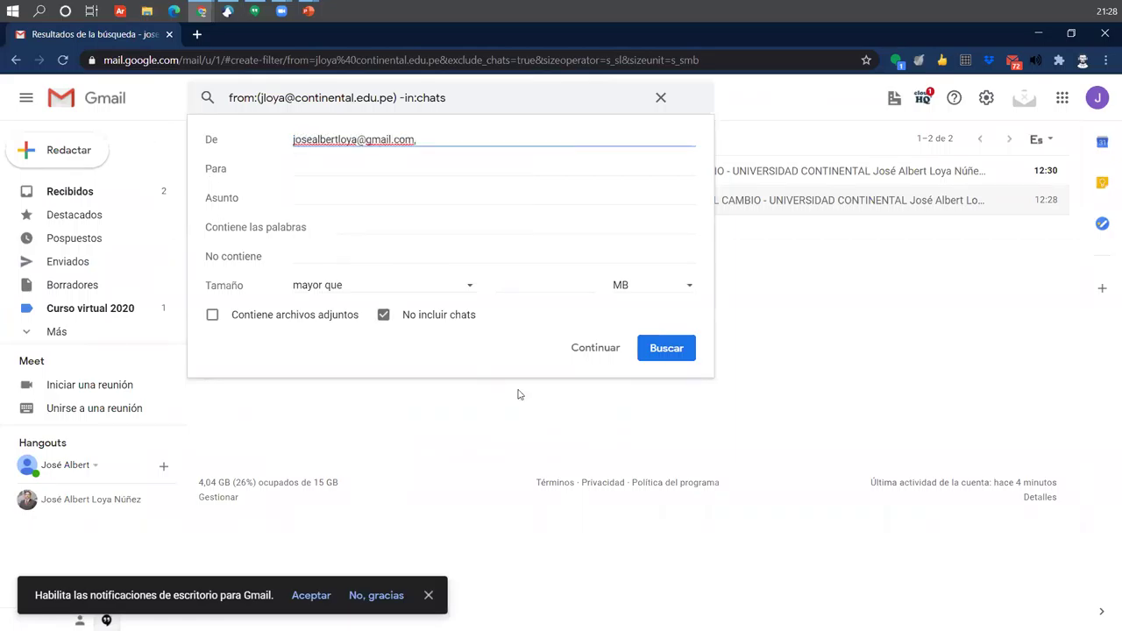
pyautogui.click(611, 347)
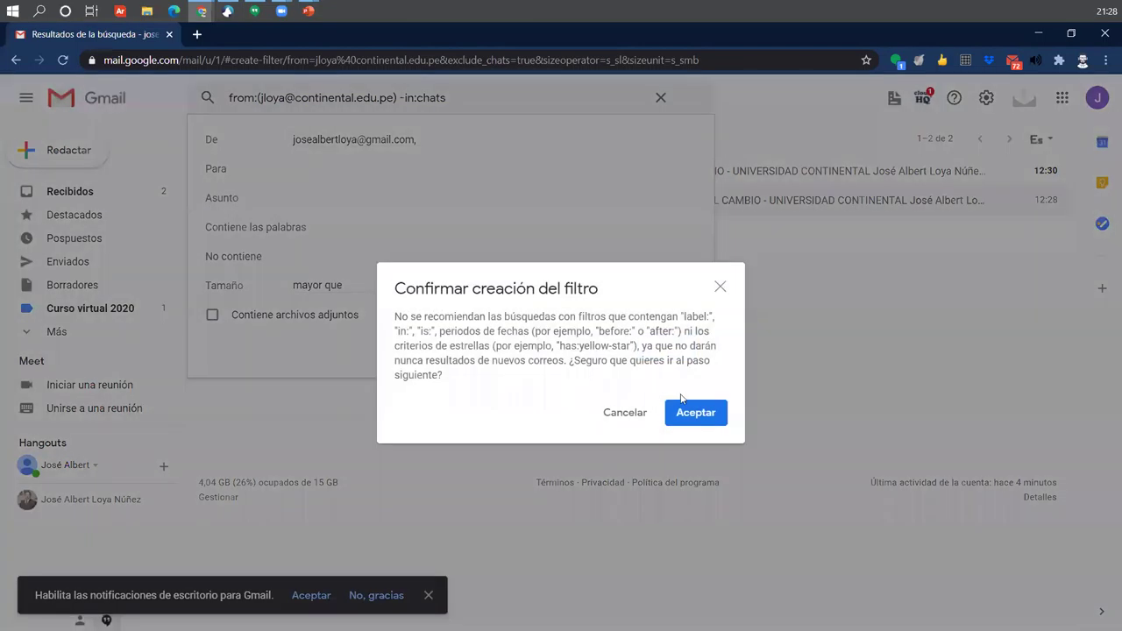
pyautogui.click(696, 411)
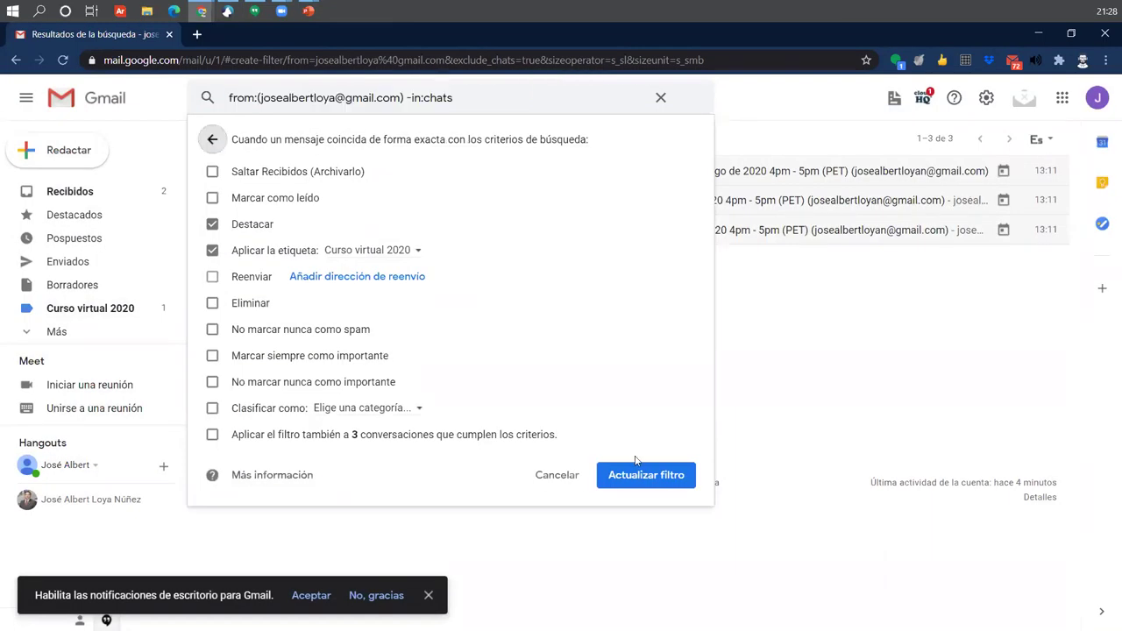
pyautogui.click(634, 473)
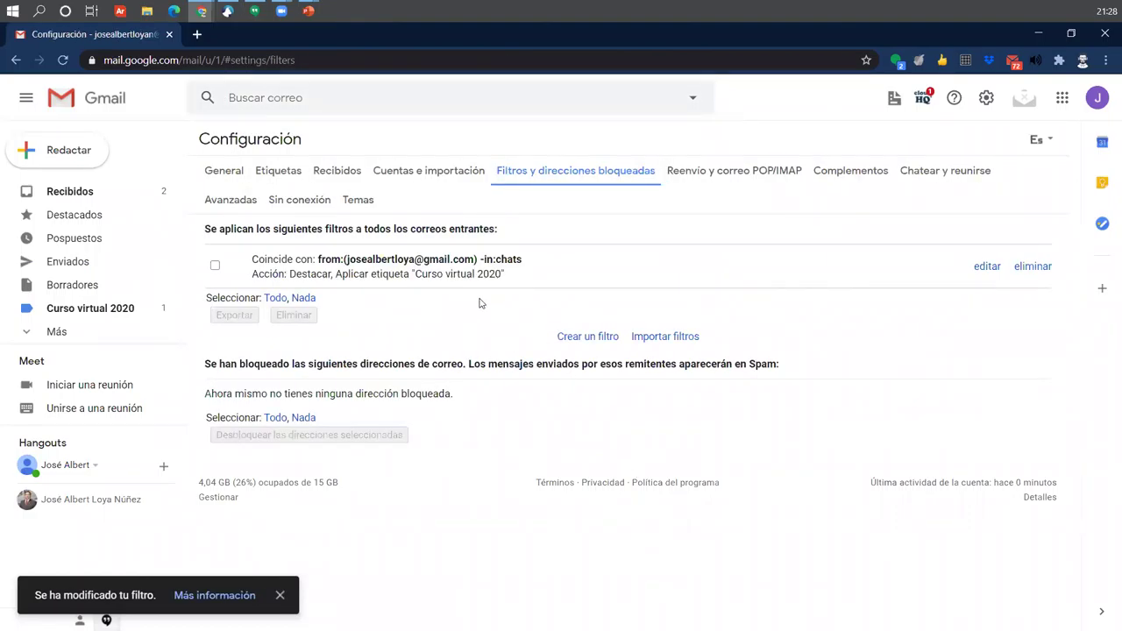
pyautogui.click(91, 200)
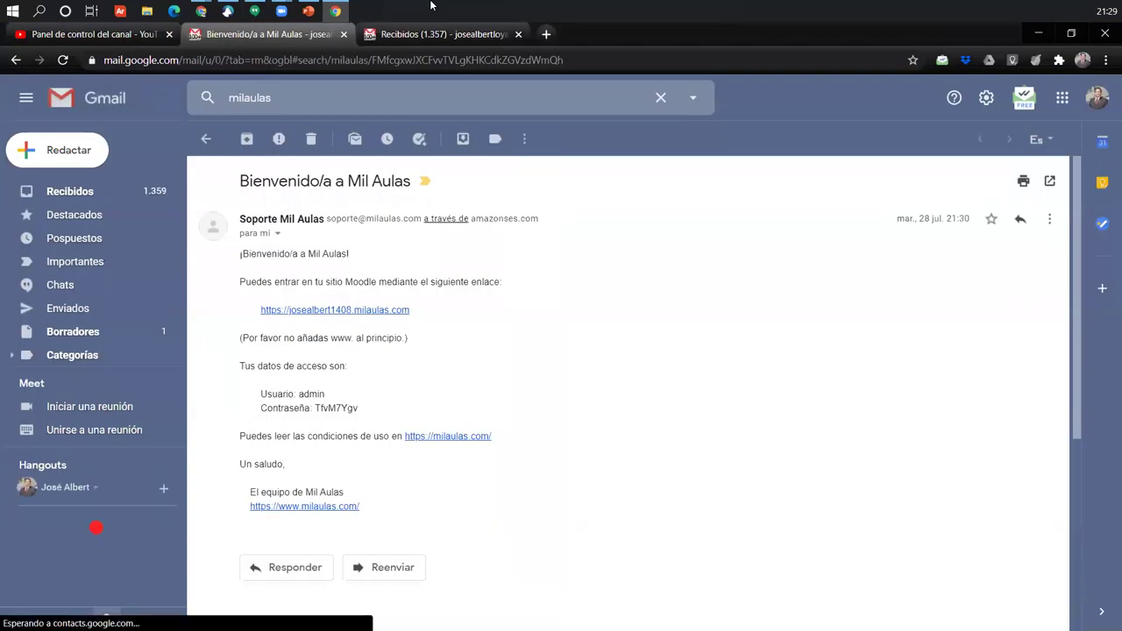
# - Tile both Chrome windows side by side and check the Curso virtual 2020 label view
pyautogui.press('super+Down')
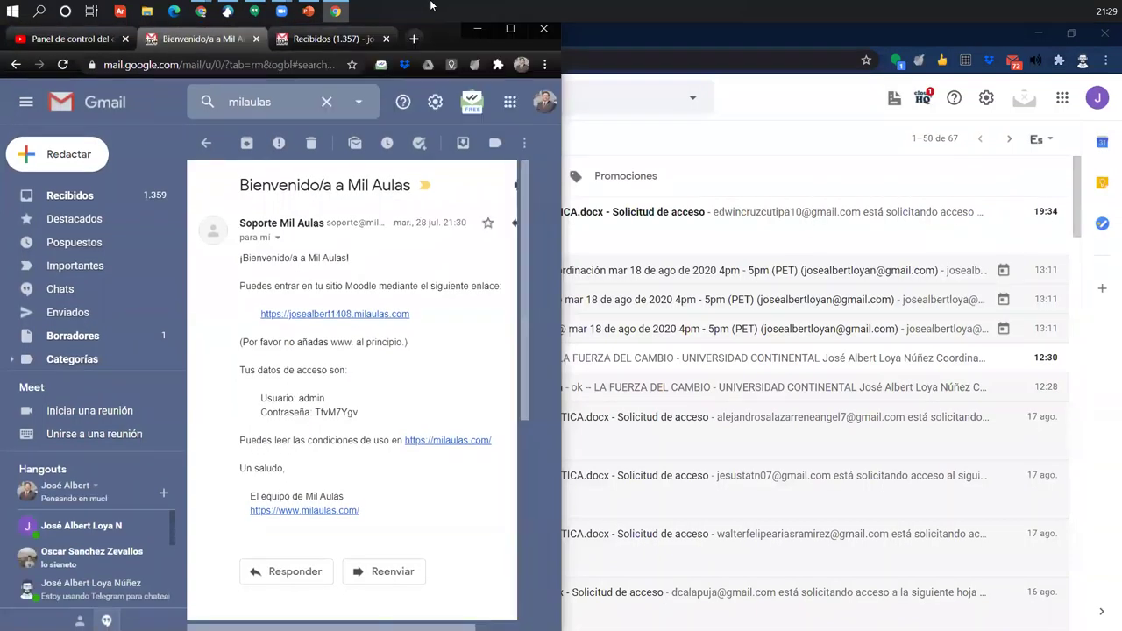
pyautogui.press('super+Down')
pyautogui.press('super+Right')
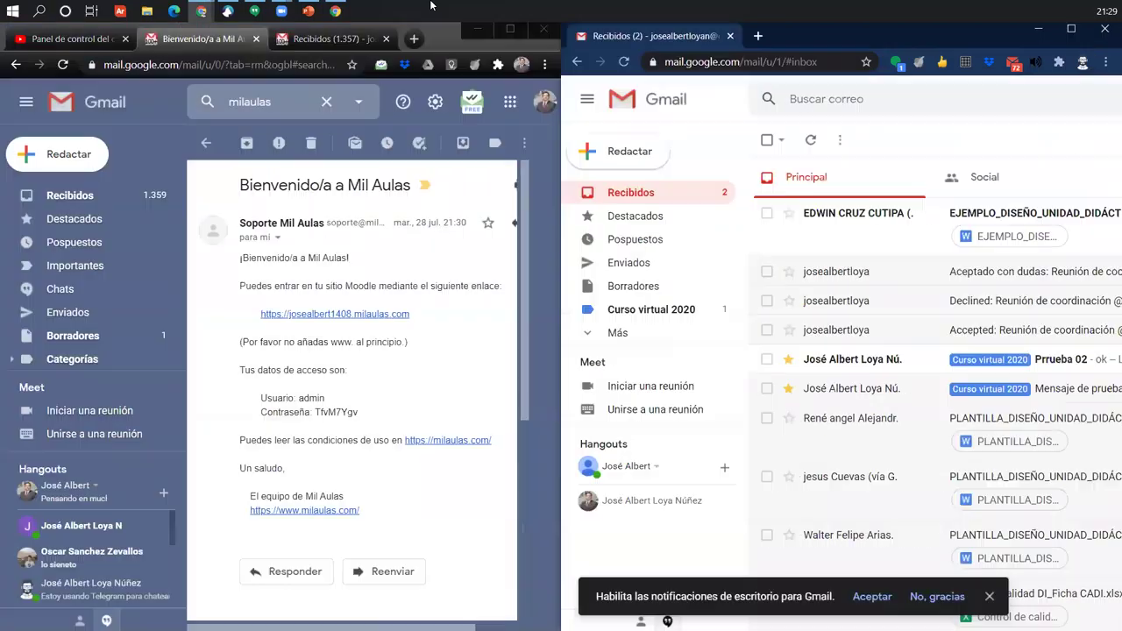
pyautogui.scroll(-3, 994, 494)
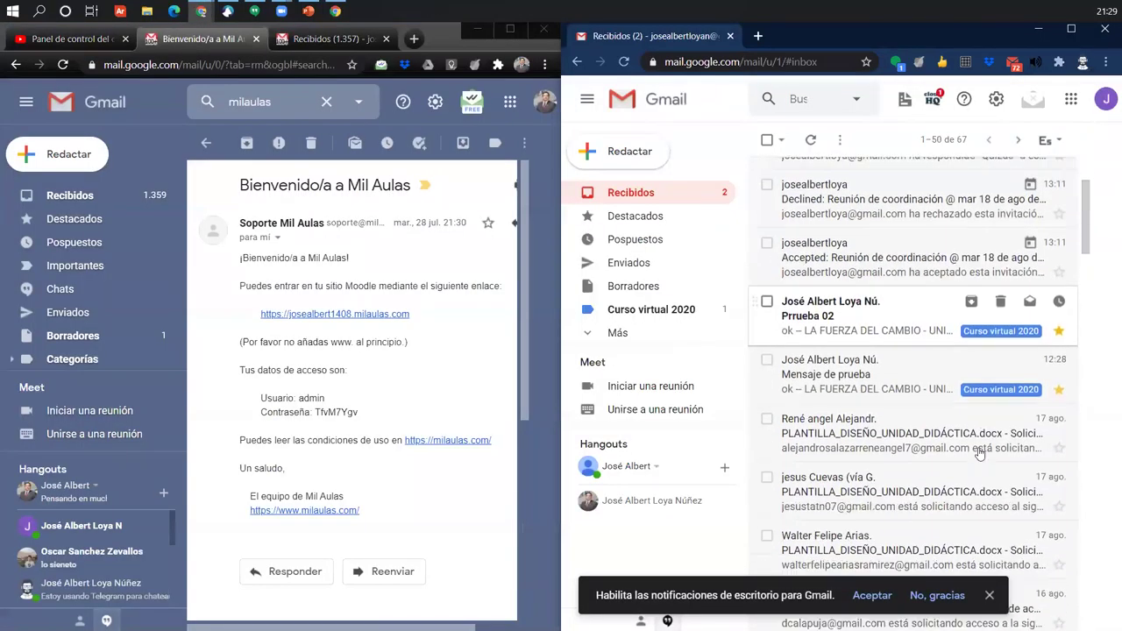
pyautogui.scroll(3, 965, 395)
pyautogui.click(638, 311)
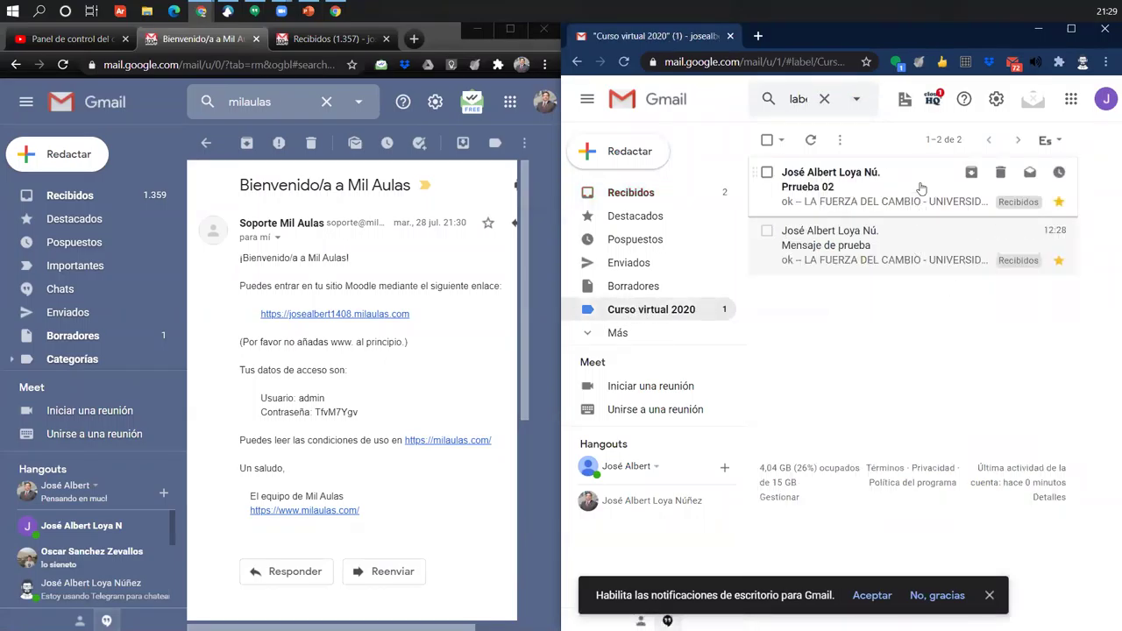
pyautogui.click(674, 192)
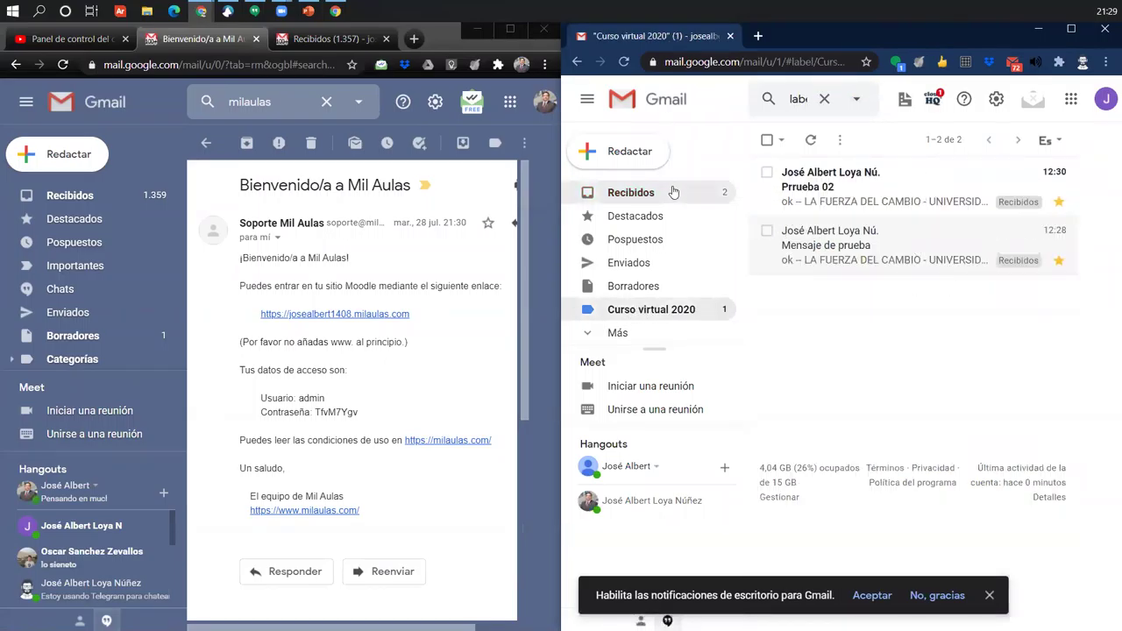
# - Start a new message addressed to the second account's Gmail address
pyautogui.click(48, 164)
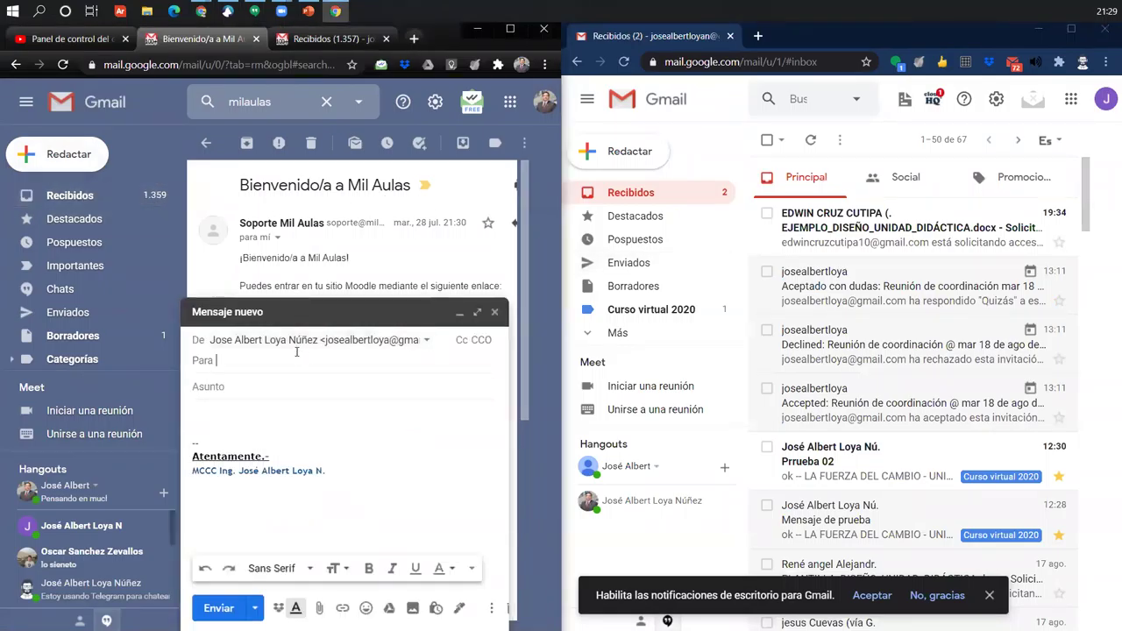
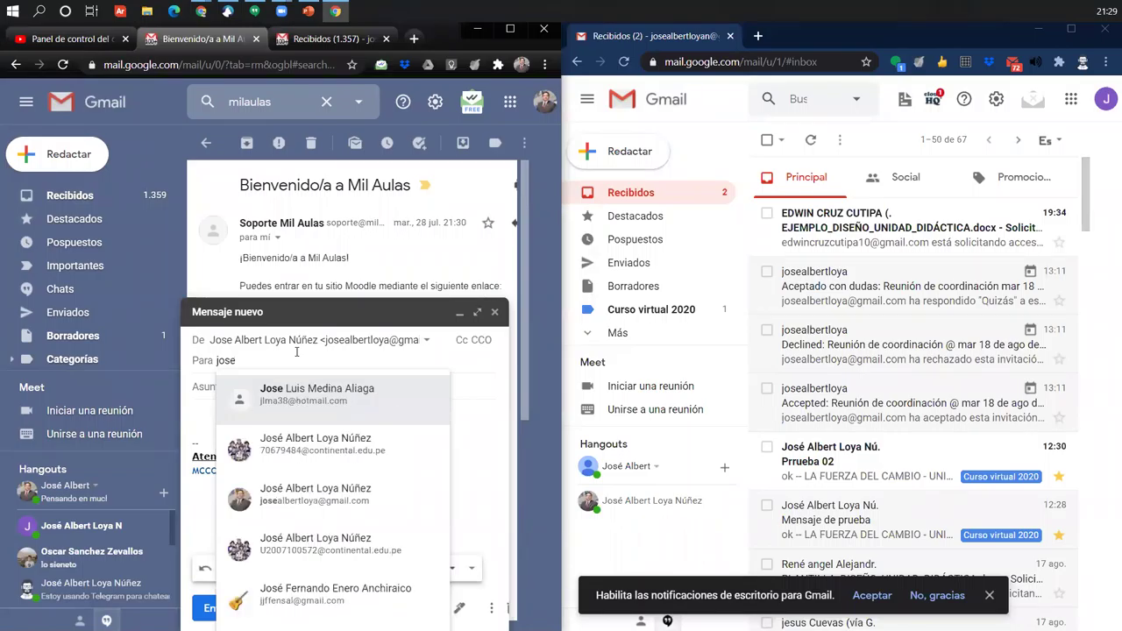
pyautogui.press('Down')
pyautogui.press('Down')
pyautogui.press('Down')
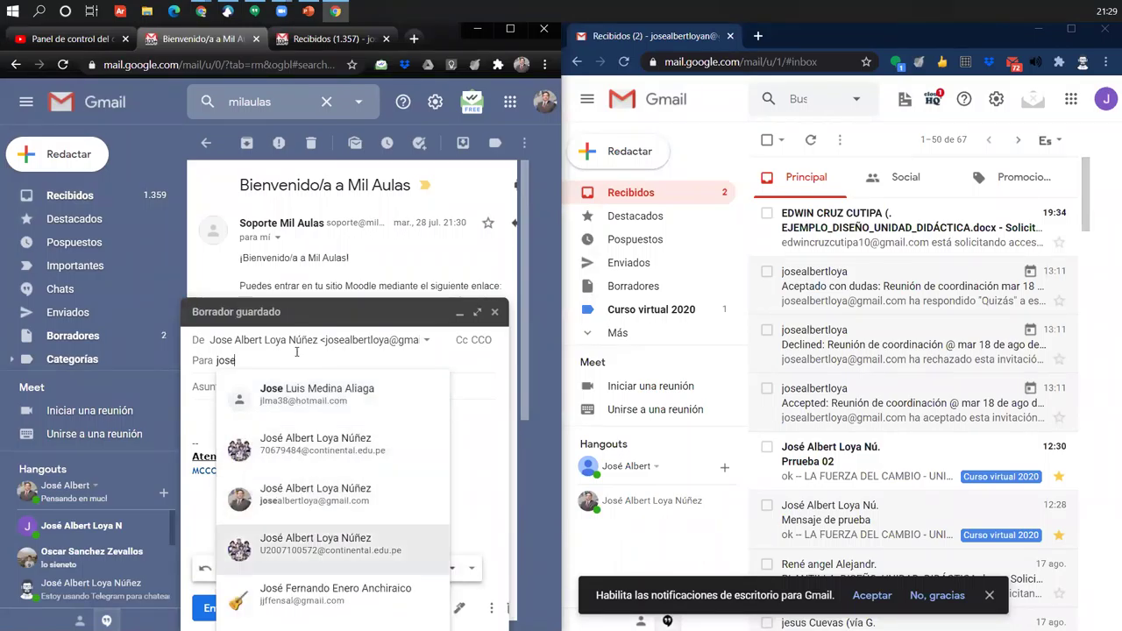
pyautogui.press('BackSpace')
pyautogui.press('BackSpace')
pyautogui.press('BackSpace')
pyautogui.press('BackSpace')
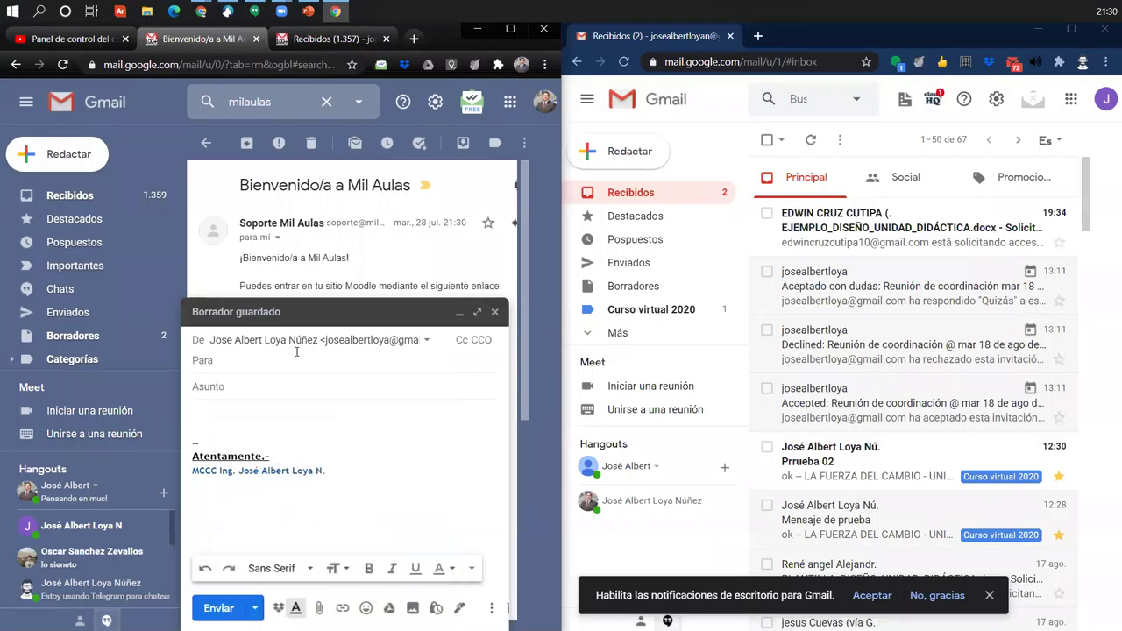
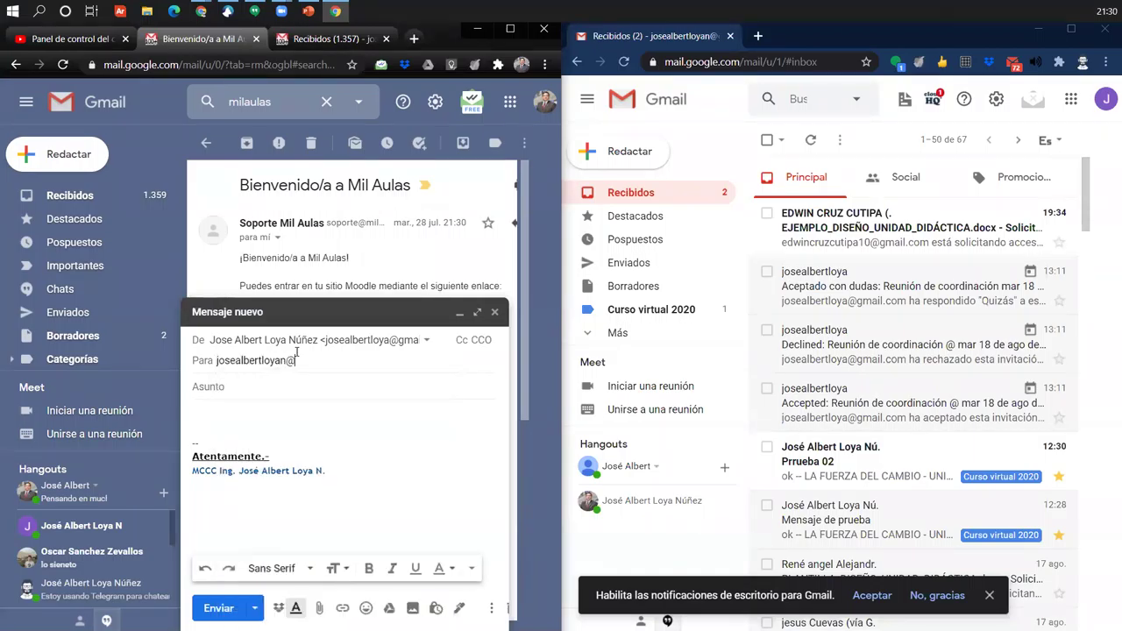
pyautogui.press('Return')
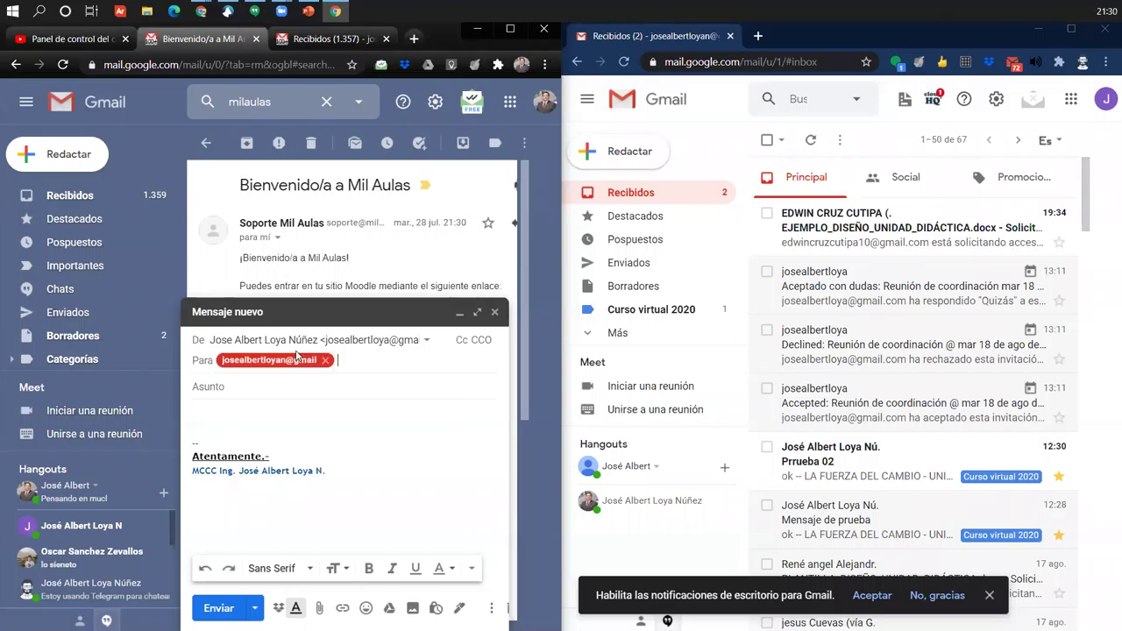
pyautogui.press('BackSpace')
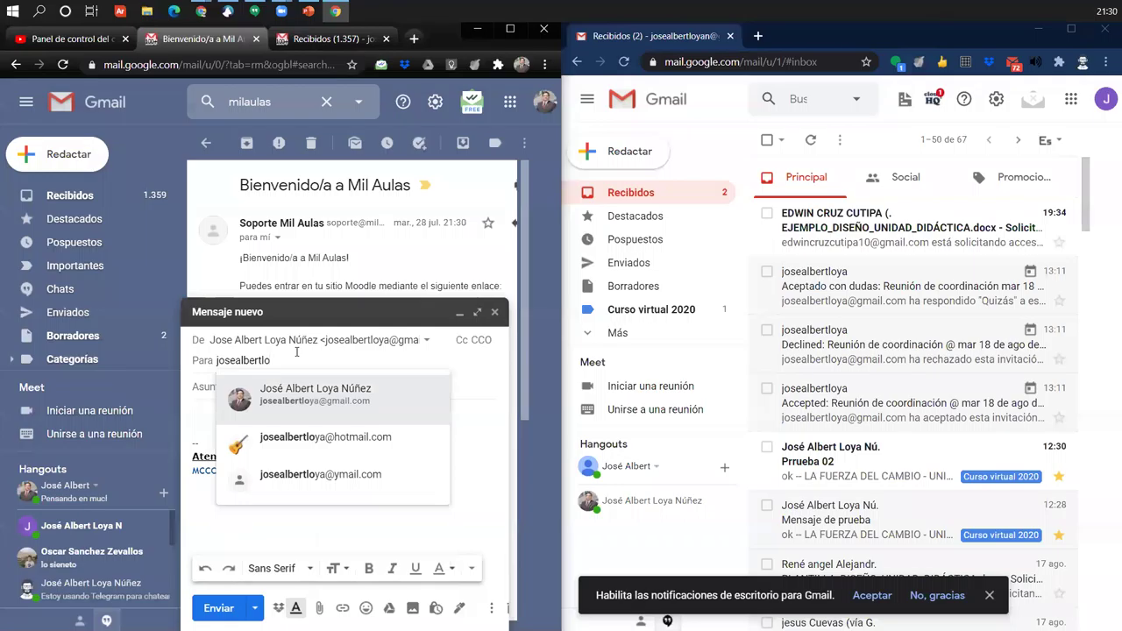
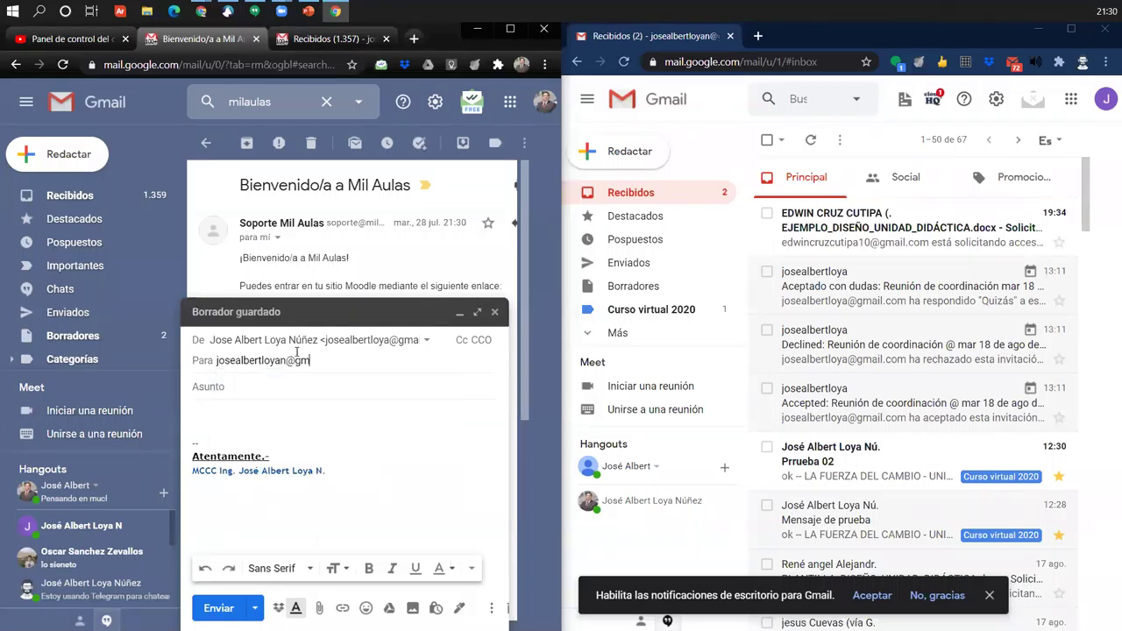
pyautogui.press('Return')
# - Enter subject 'Prueba 03' and body 'ok', and send the message
pyautogui.press('Tab')
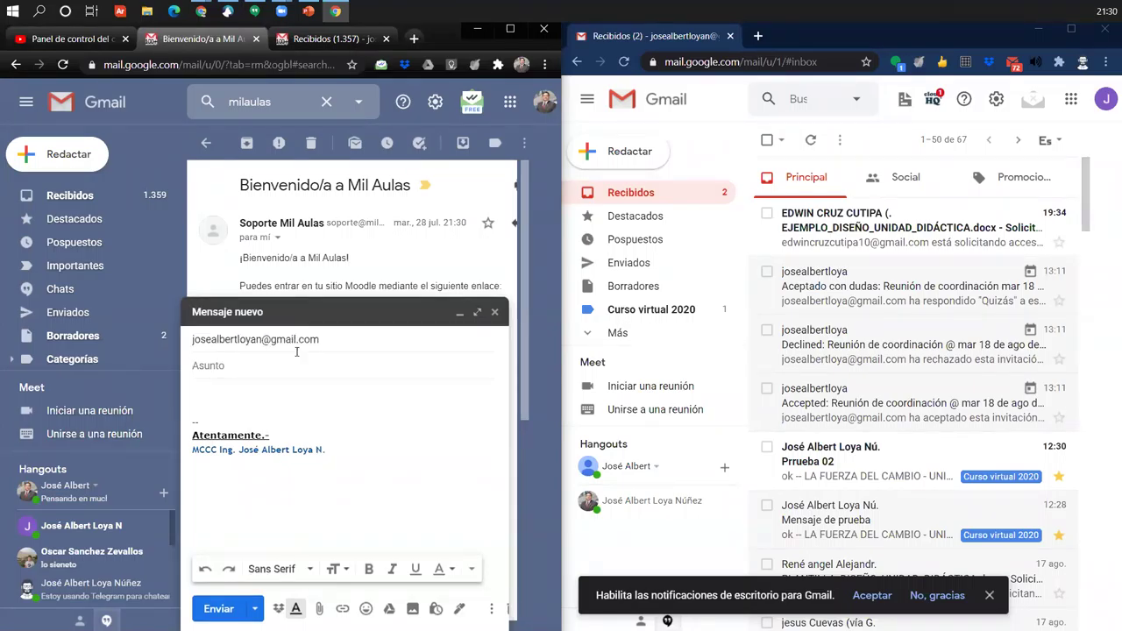
pyautogui.write('Prueba 03')
pyautogui.press('Tab')
pyautogui.write('ok')
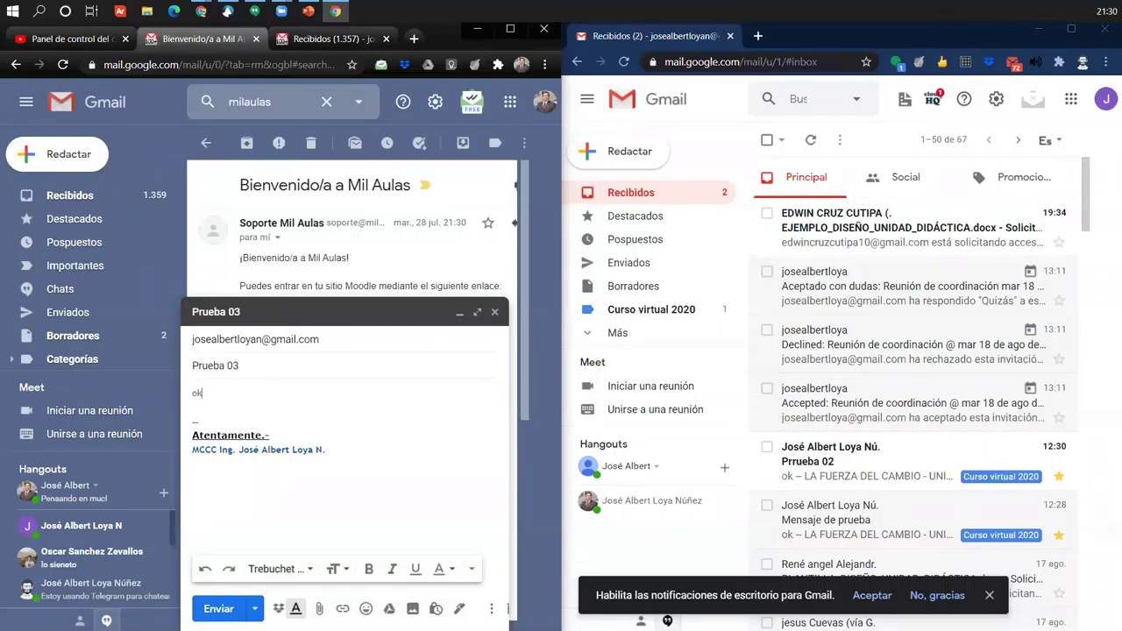
pyautogui.click(218, 608)
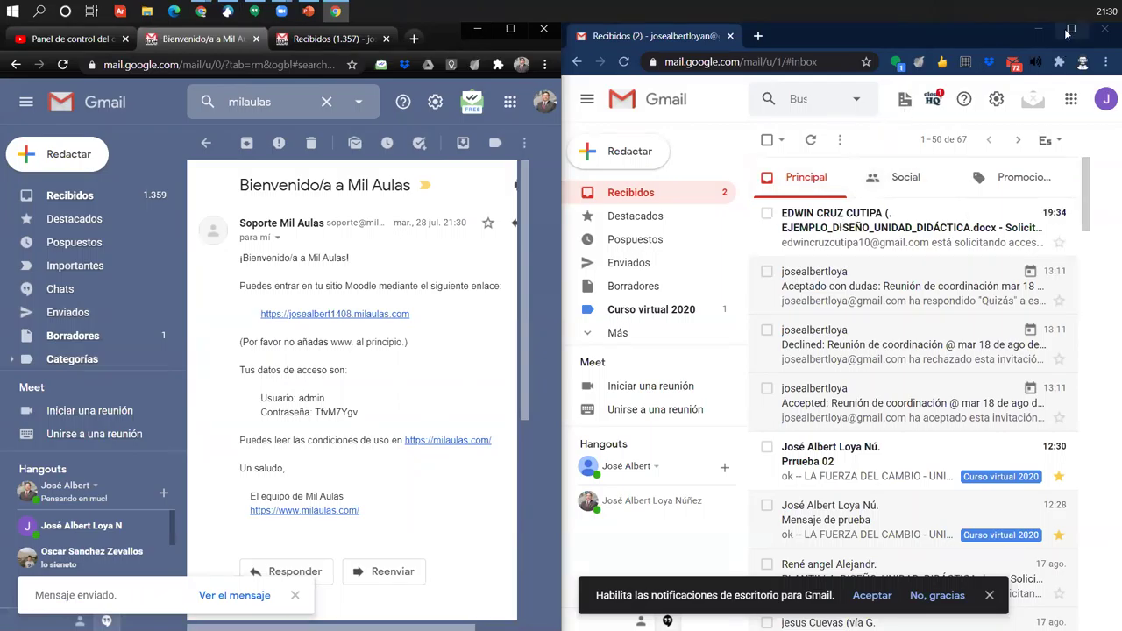
# - Maximize the inbox, confirm Prueba 03 arrived starred and labelled, then open the Drive access-request email
pyautogui.press('super+Up')
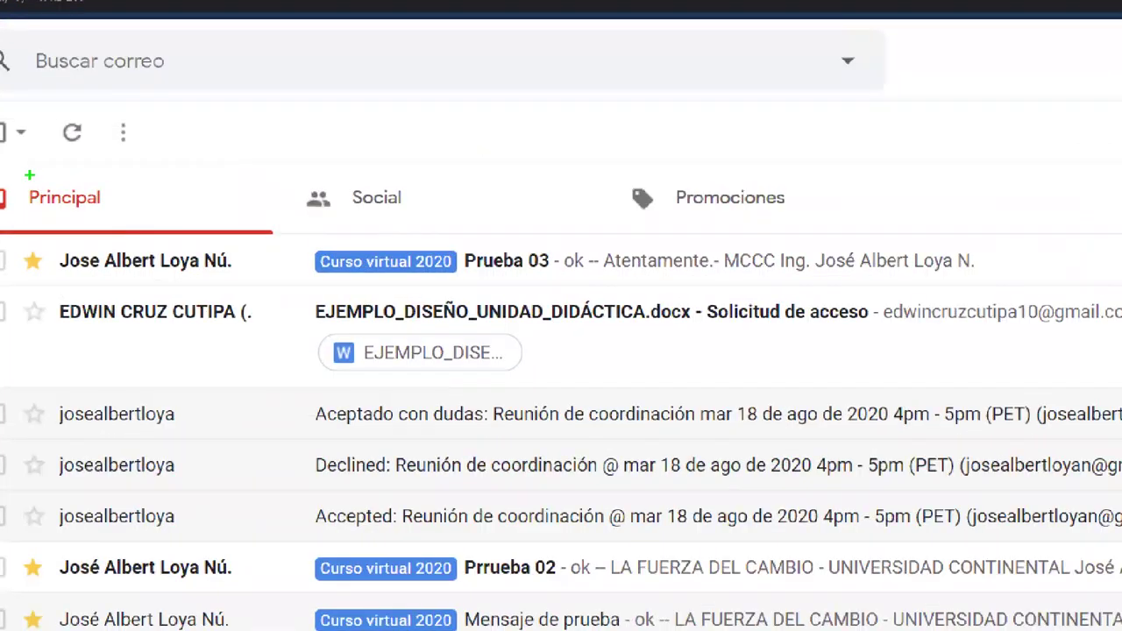
pyautogui.moveTo(15, 227)
pyautogui.mouseDown()
pyautogui.moveTo(882, 319)
pyautogui.moveTo(1034, 274)
pyautogui.mouseUp()
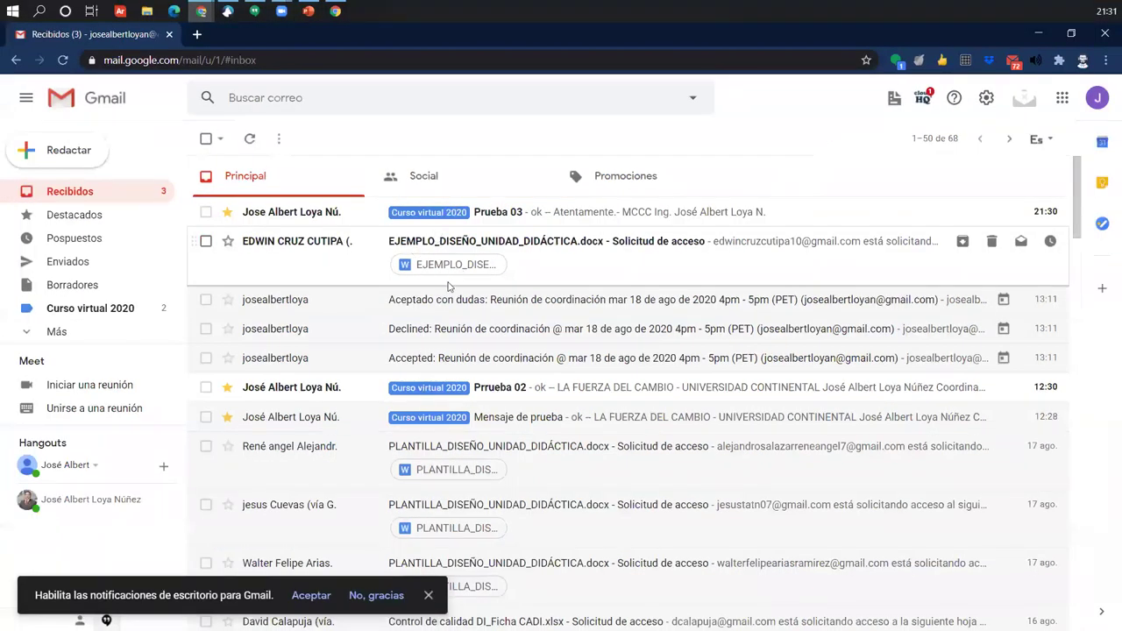
pyautogui.click(440, 292)
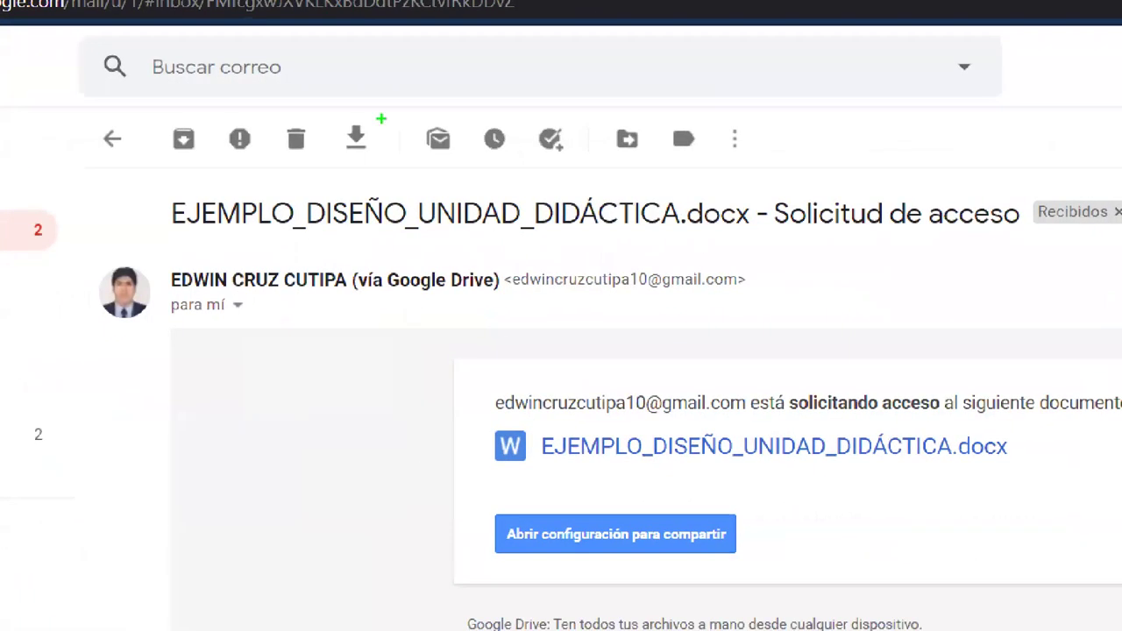
# - Tag the open Drive access-request email with the 'Curso virtual 2020' label, then go back to Recibidos
pyautogui.moveTo(654, 120); pyautogui.dragTo(724, 167)
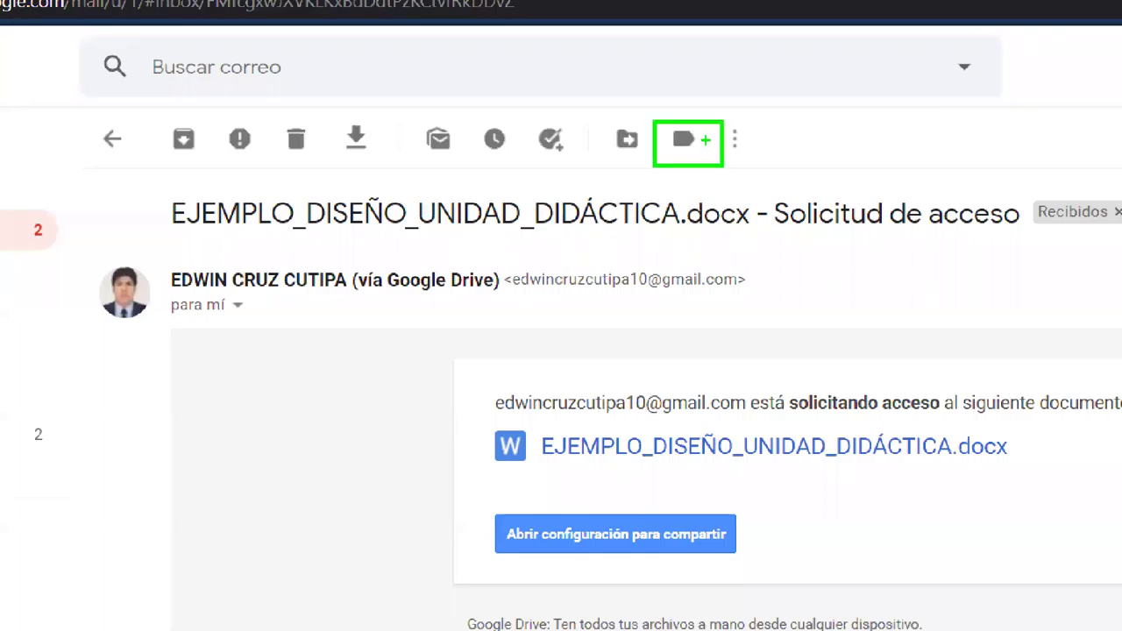
pyautogui.moveTo(754, 37); pyautogui.dragTo(708, 134)
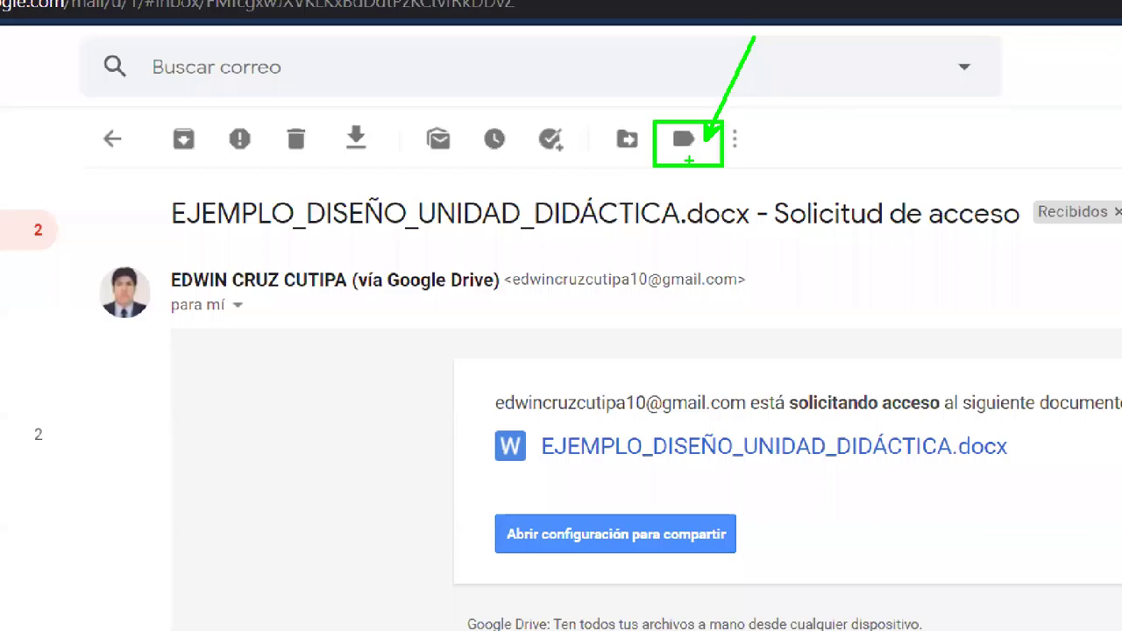
pyautogui.press('Escape')
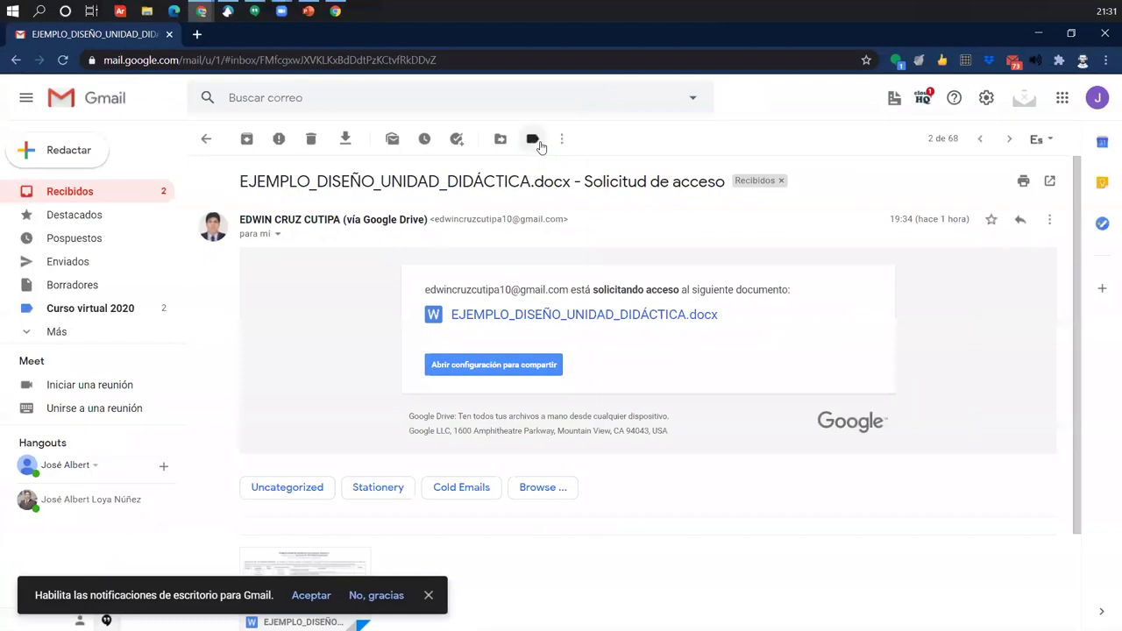
pyautogui.click(533, 140)
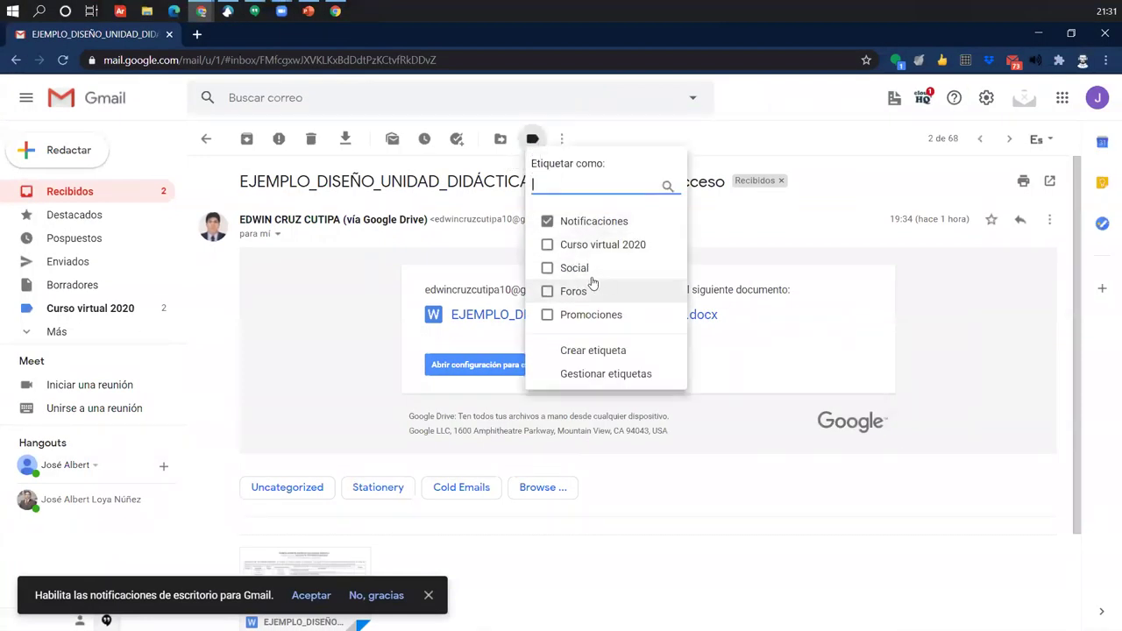
pyautogui.click(601, 246)
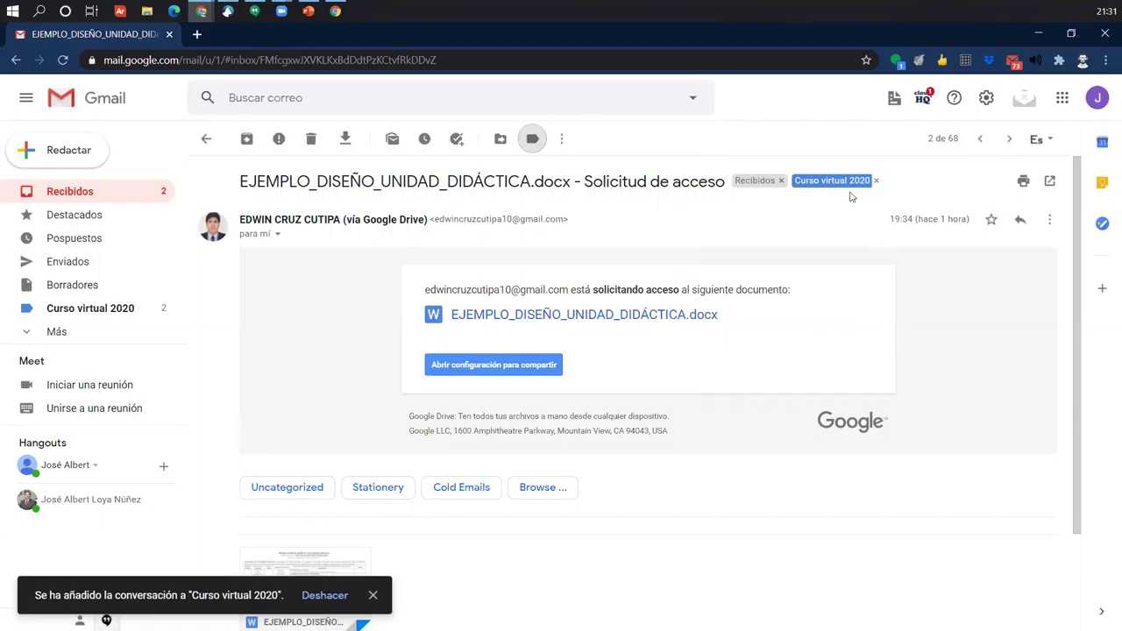
pyautogui.click(75, 193)
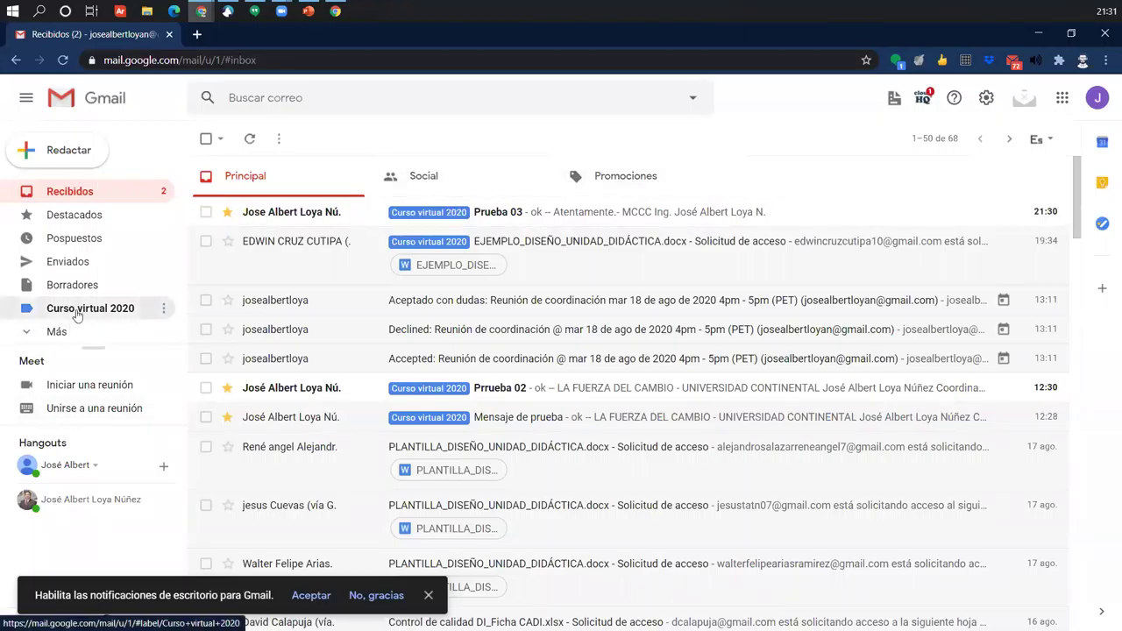
# - Open the 'Curso virtual 2020' label to list its four messages, then switch to PowerPoint
pyautogui.click(109, 310)
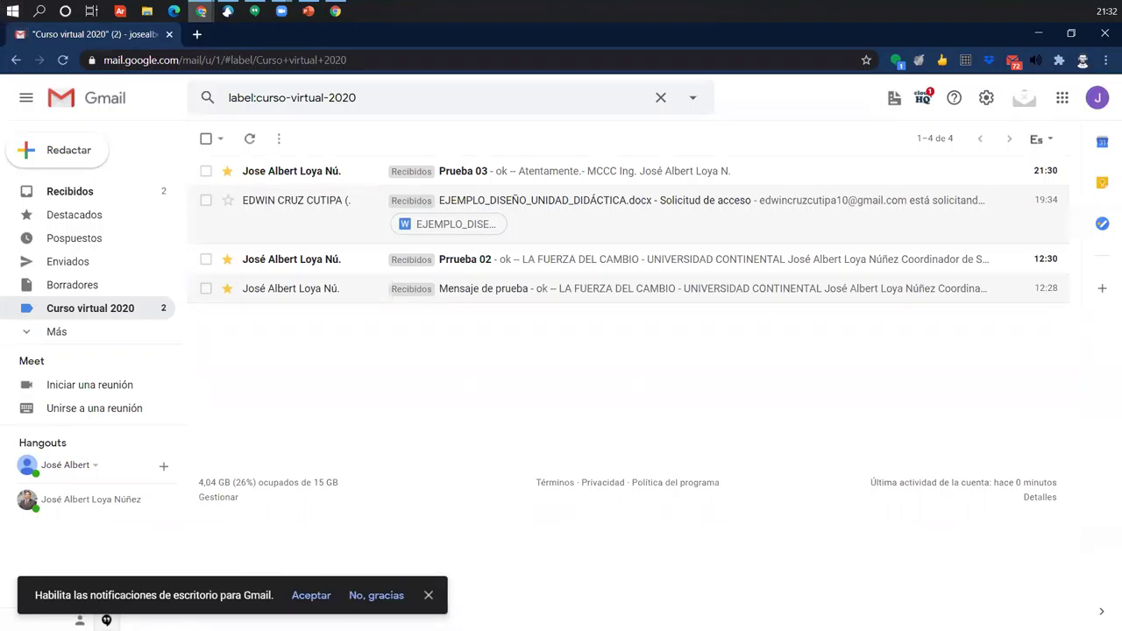
pyautogui.hotkey('alt', 'Tab')
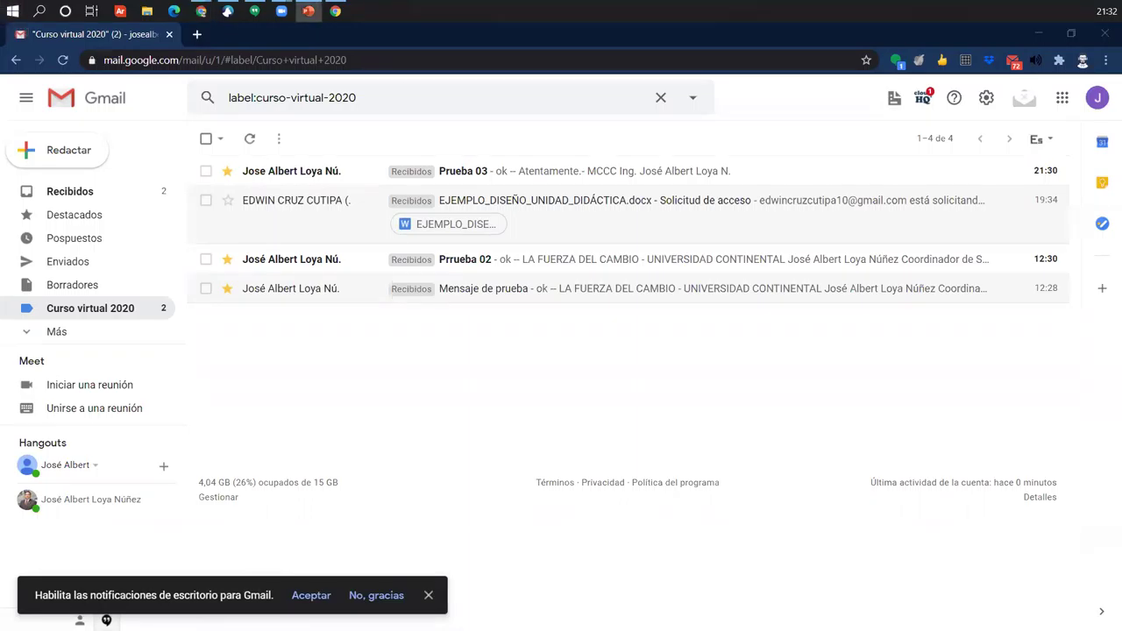
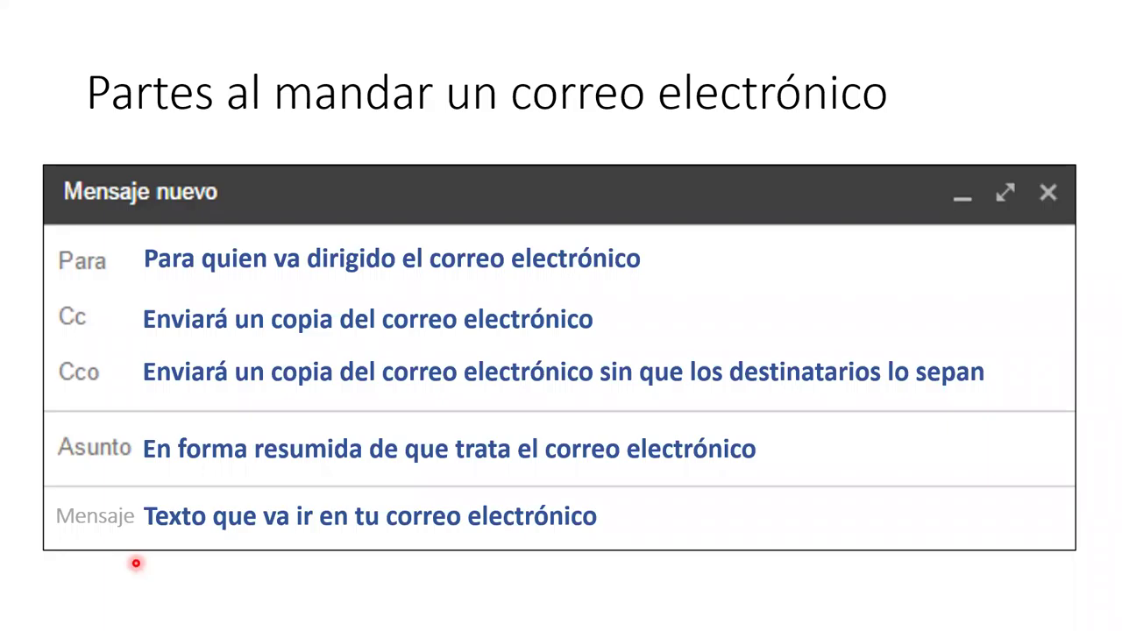
# - Advance to the customisation tools slide, then go to Gmail and start a new message
pyautogui.press('Right')
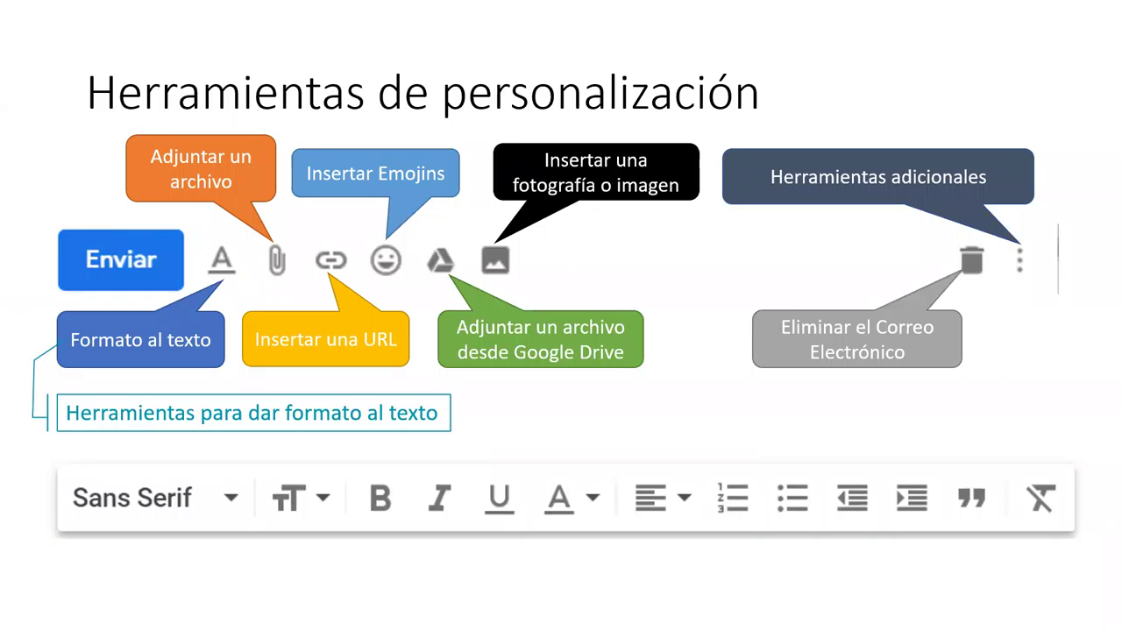
pyautogui.hotkey('alt', 'Tab')
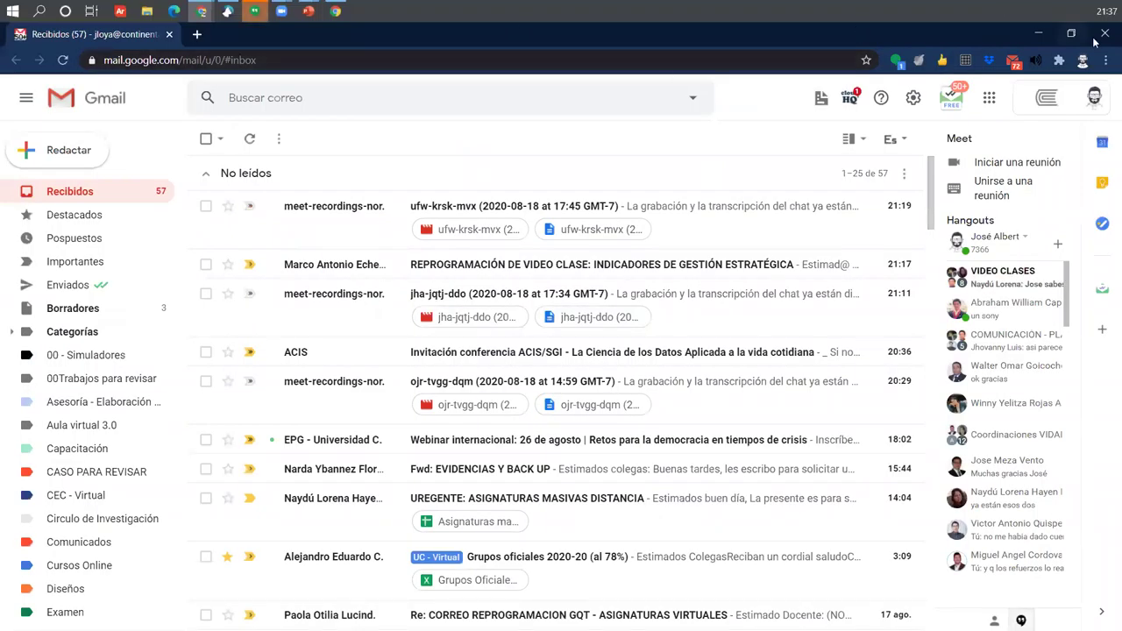
pyautogui.hotkey('alt', 'Tab')
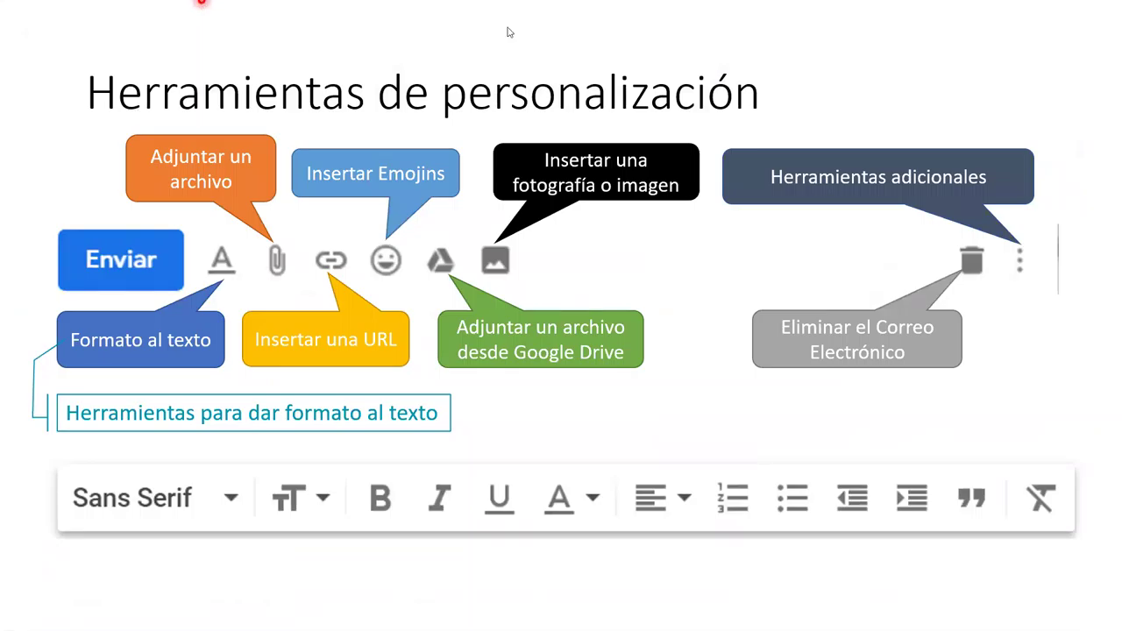
pyautogui.hotkey('alt', 'Tab')
pyautogui.click(57, 155)
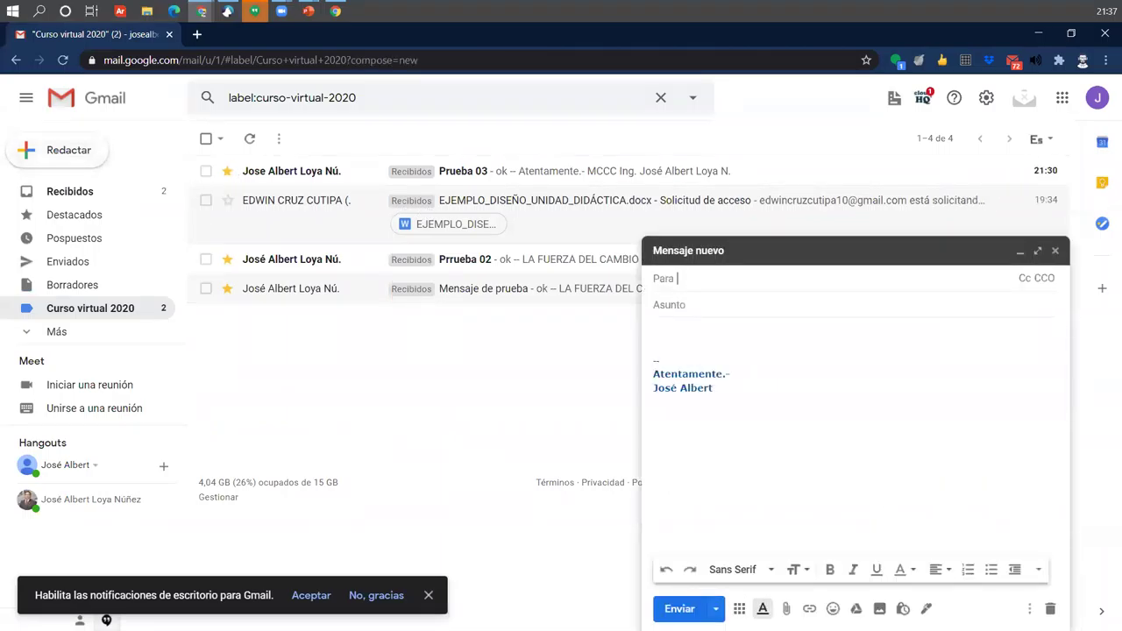
pyautogui.click(716, 609)
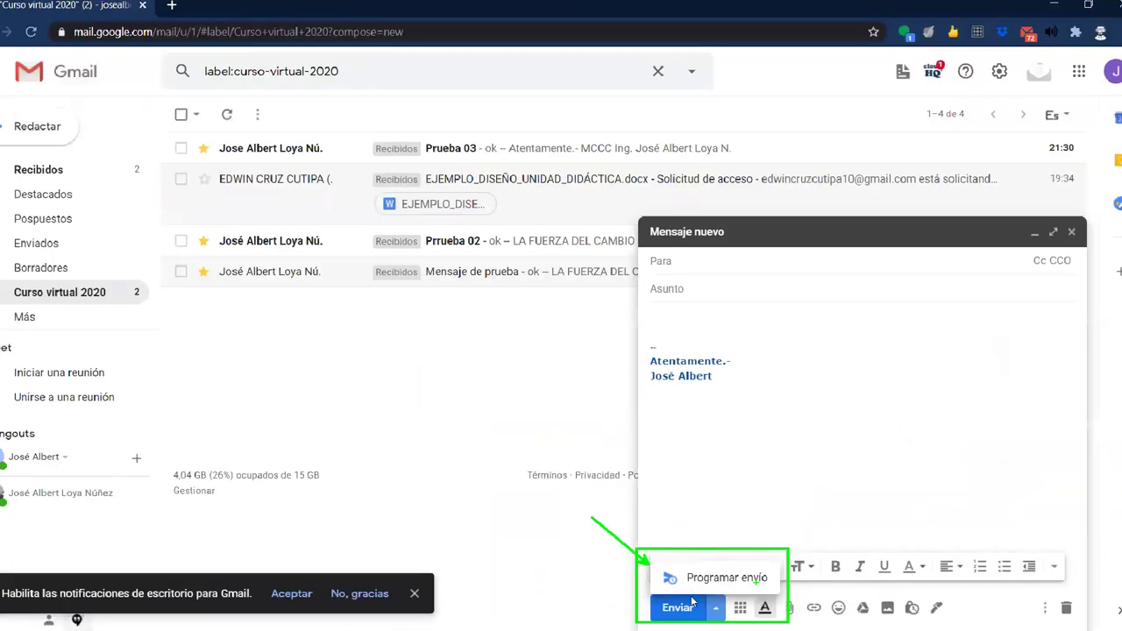
pyautogui.click(717, 608)
pyautogui.click(716, 608)
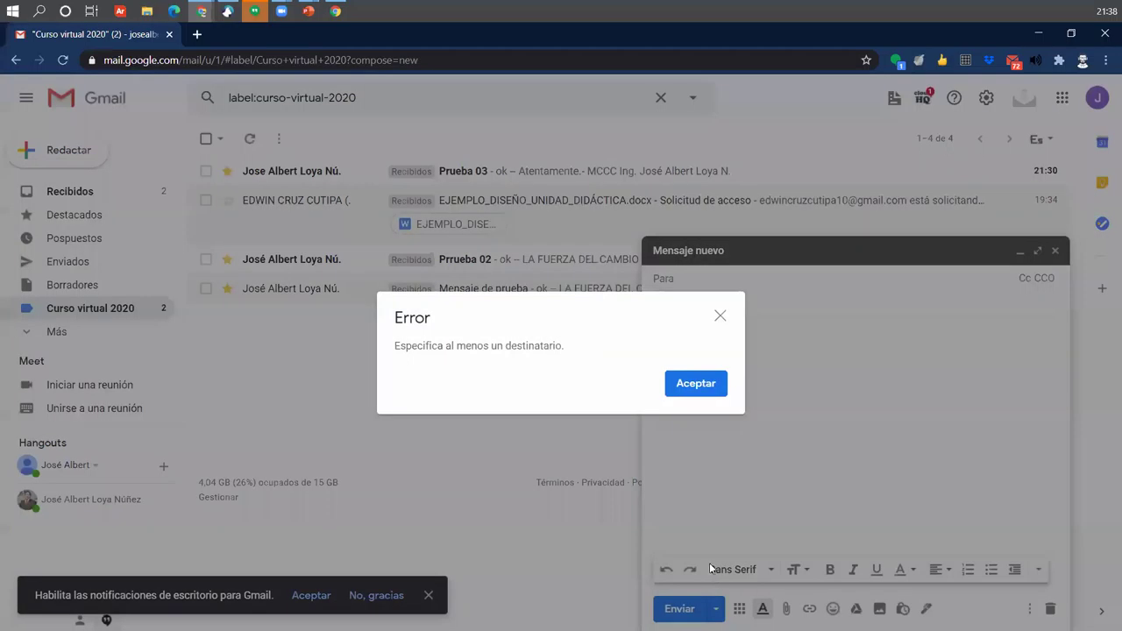
# - Add the suggested 'jo' contact as recipient and bring up the Programar envío choices
pyautogui.click(755, 273)
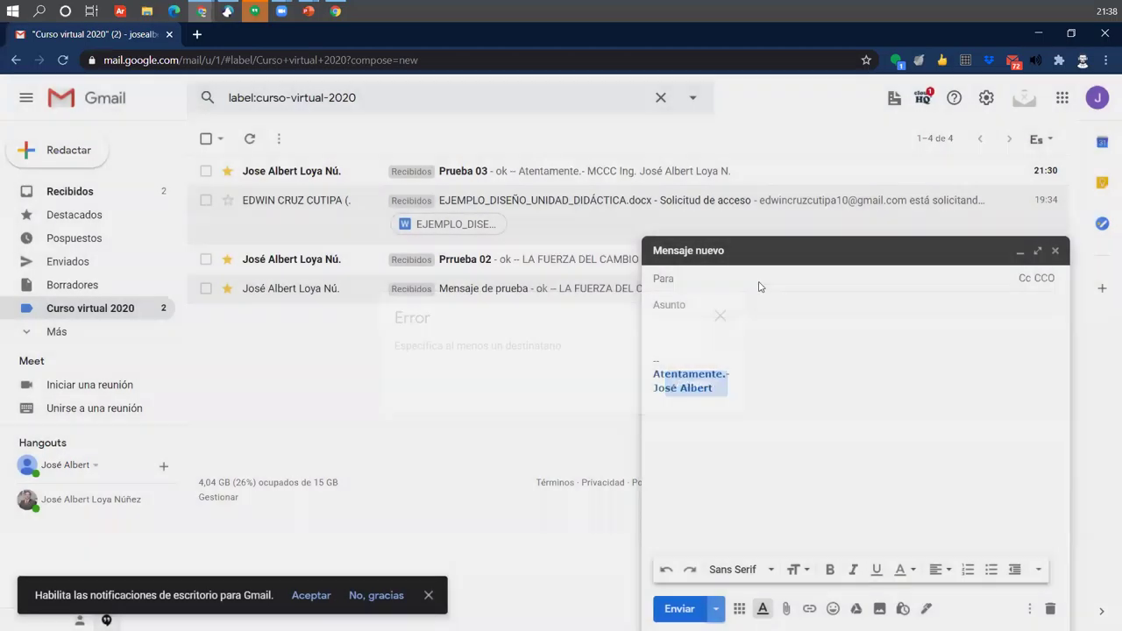
pyautogui.write('jos')
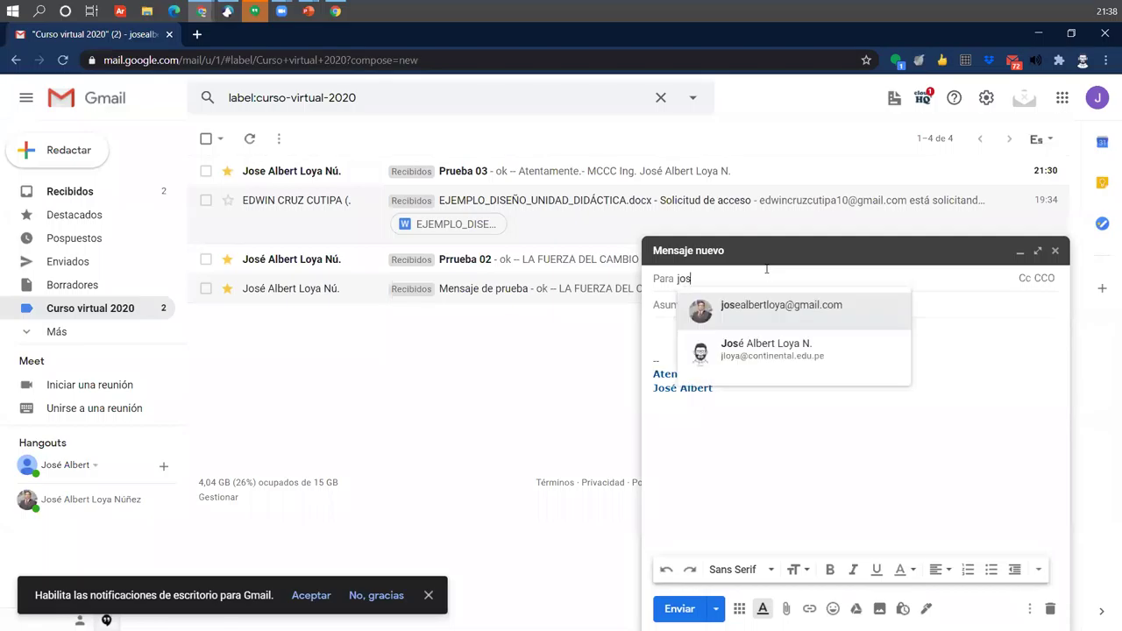
pyautogui.press('Return')
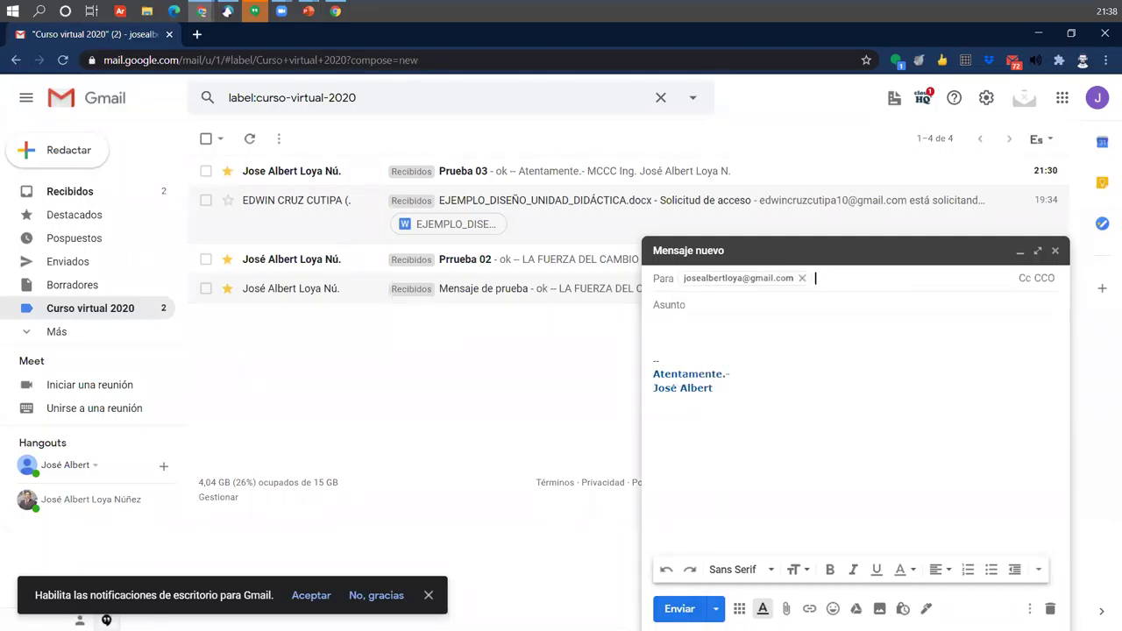
pyautogui.click(717, 609)
pyautogui.click(711, 584)
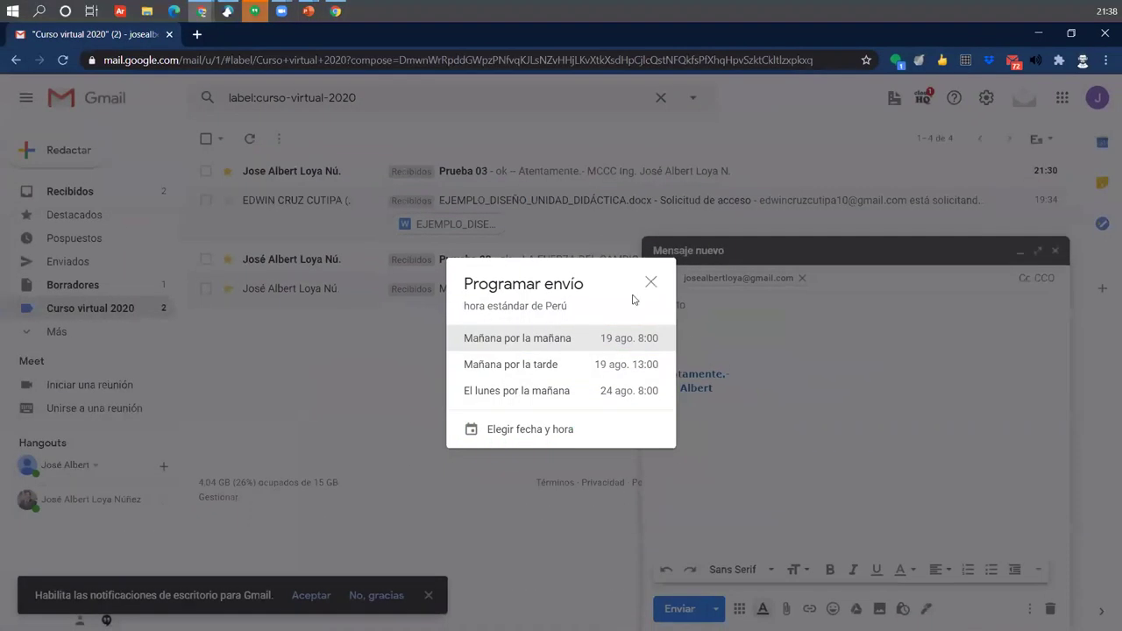
# - Close the Programar envío dialog without scheduling the message
pyautogui.click(734, 509)
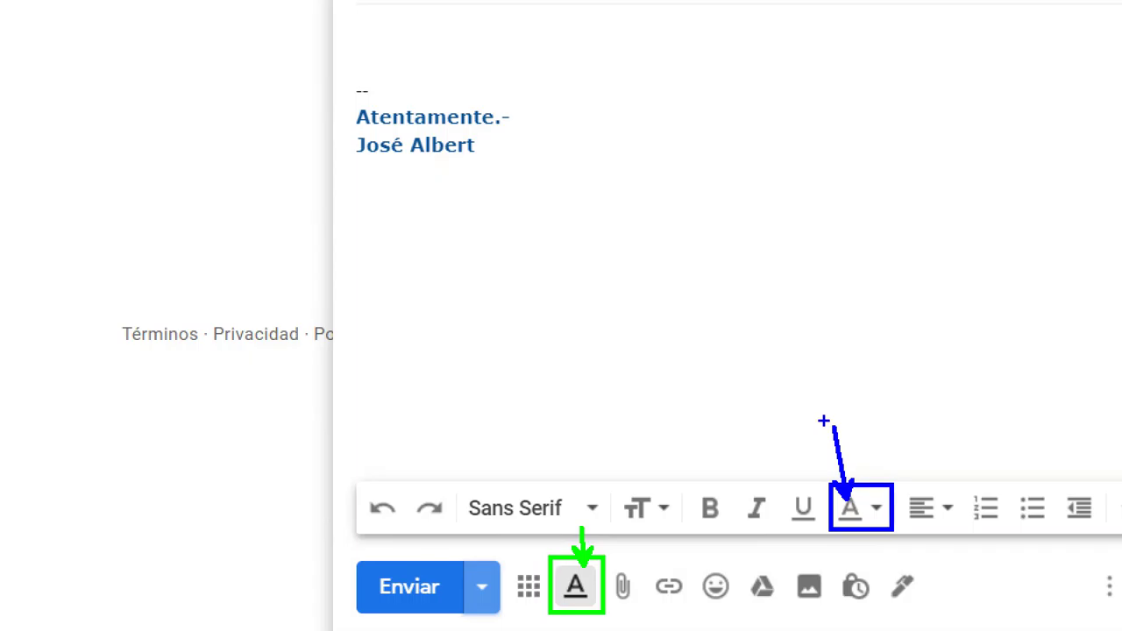
pyautogui.moveTo(915, 533); pyautogui.dragTo(1120, 533)
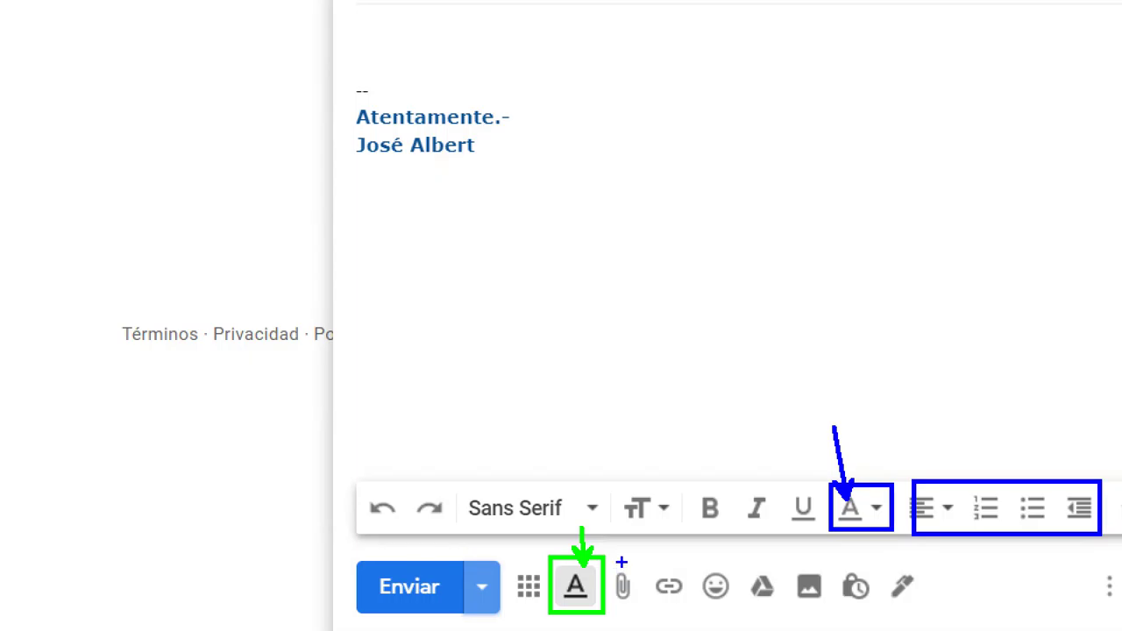
pyautogui.moveTo(619, 538); pyautogui.dragTo(620, 561)
pyautogui.moveTo(620, 530); pyautogui.dragTo(620, 554)
pyautogui.moveTo(765, 566); pyautogui.dragTo(767, 523)
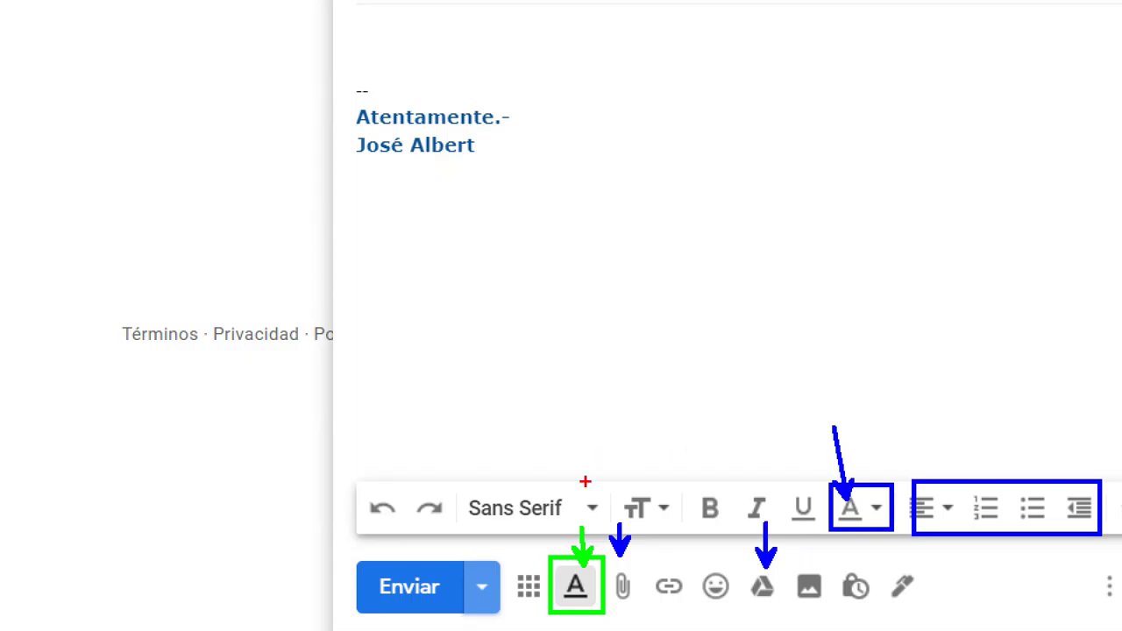
pyautogui.moveTo(675, 568)
pyautogui.mouseDown()
pyautogui.moveTo(676, 537)
pyautogui.moveTo(733, 570)
pyautogui.moveTo(713, 561)
pyautogui.mouseUp()
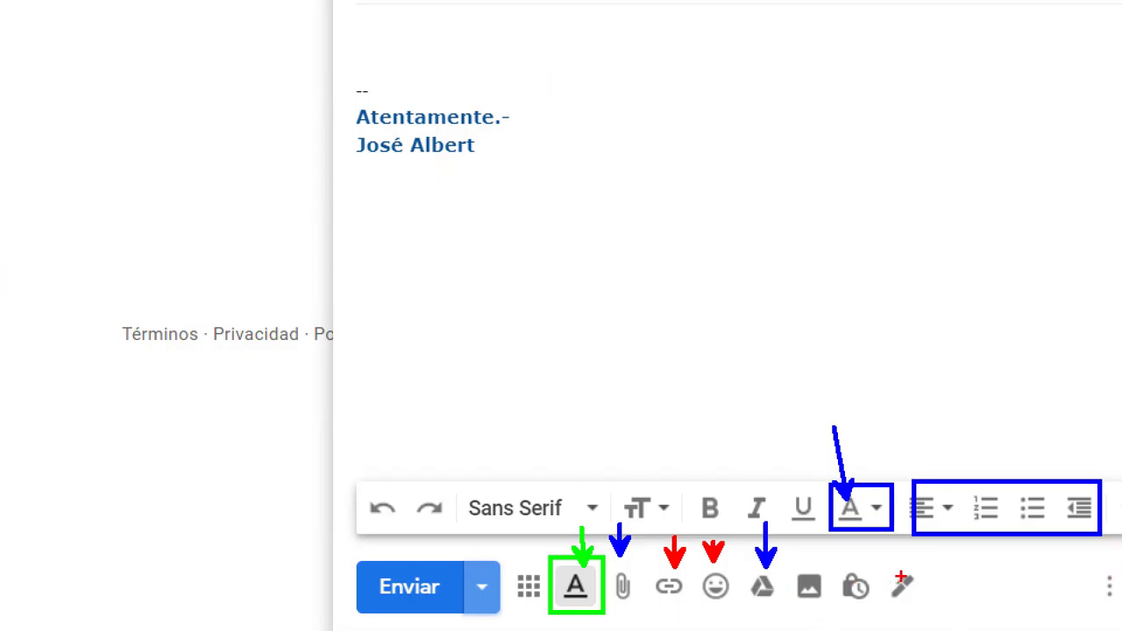
pyautogui.moveTo(921, 559)
pyautogui.mouseDown()
pyautogui.moveTo(931, 574)
pyautogui.moveTo(950, 538)
pyautogui.mouseUp()
pyautogui.moveTo(1085, 561)
pyautogui.mouseDown()
pyautogui.moveTo(1121, 605)
pyautogui.moveTo(995, 535)
pyautogui.mouseUp()
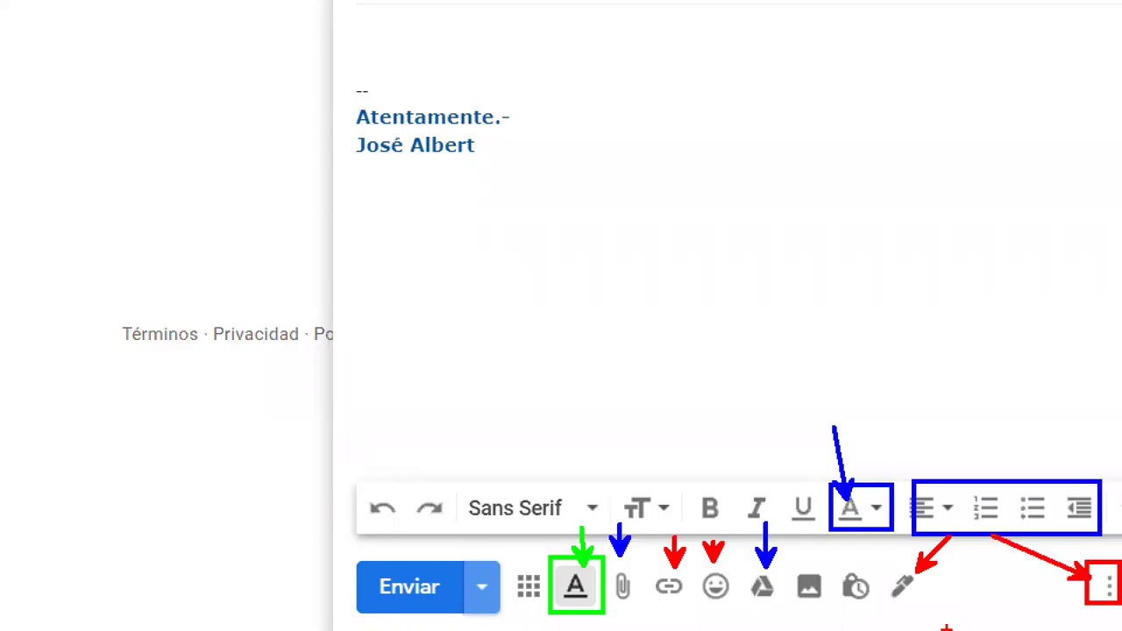
pyautogui.press('Escape')
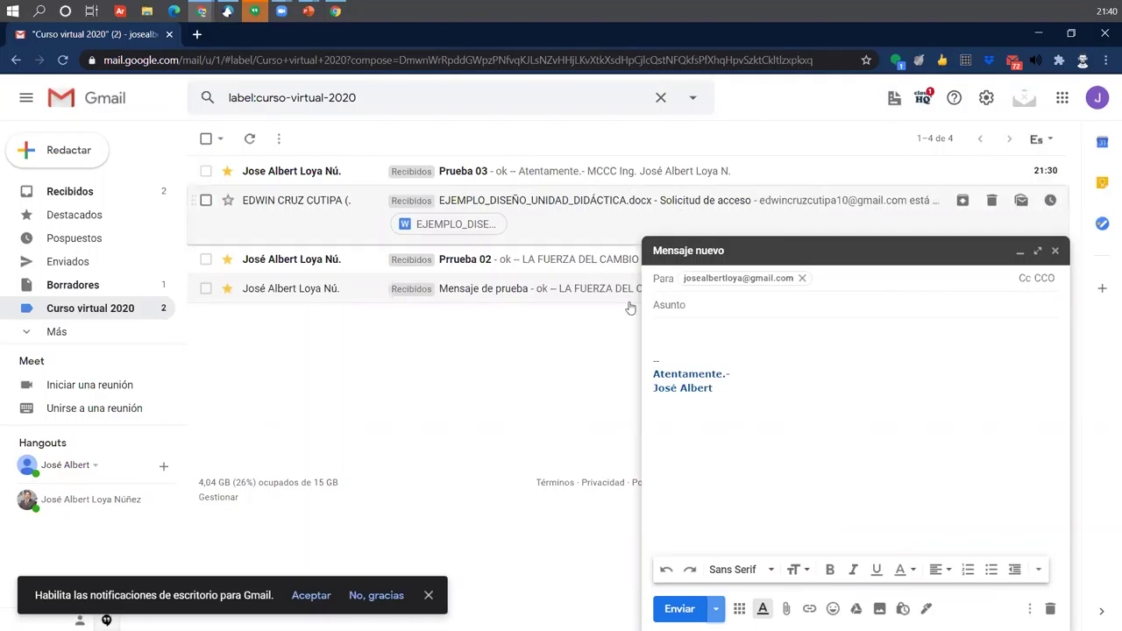
# - Remove the Para recipient and reveal the CC and CCO recipient lines
pyautogui.click(731, 305)
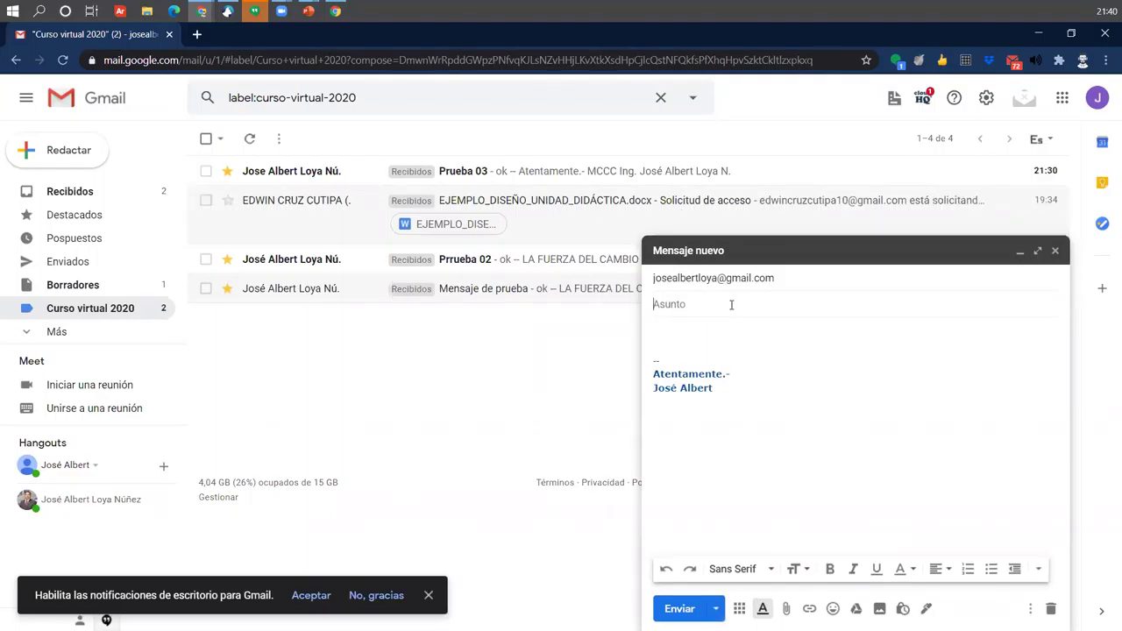
pyautogui.click(923, 280)
pyautogui.click(1025, 278)
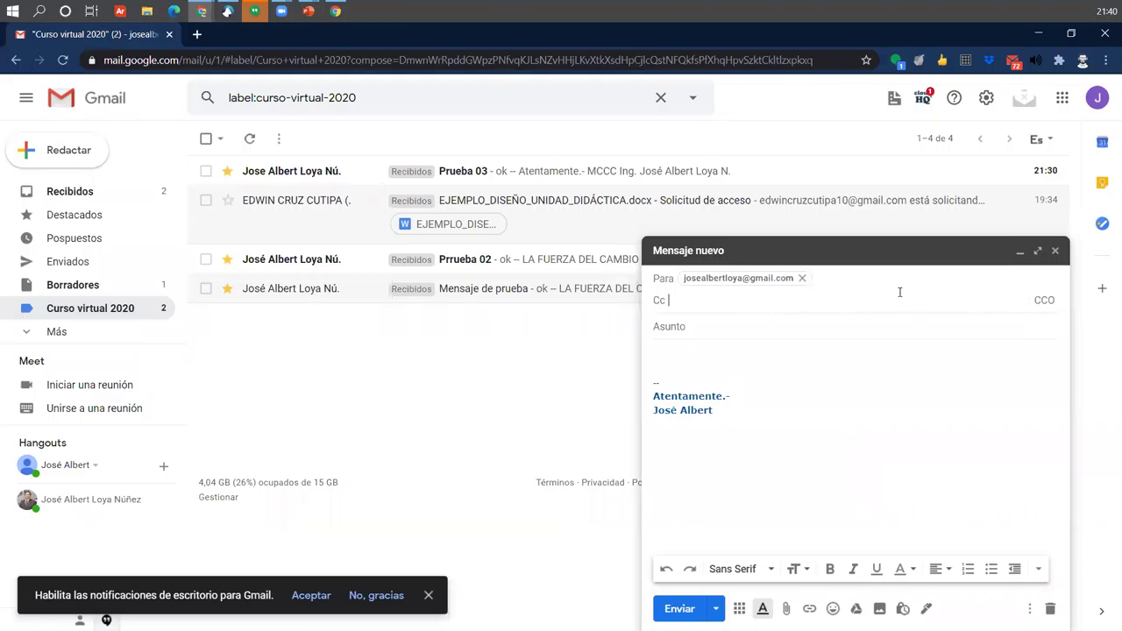
pyautogui.click(1044, 303)
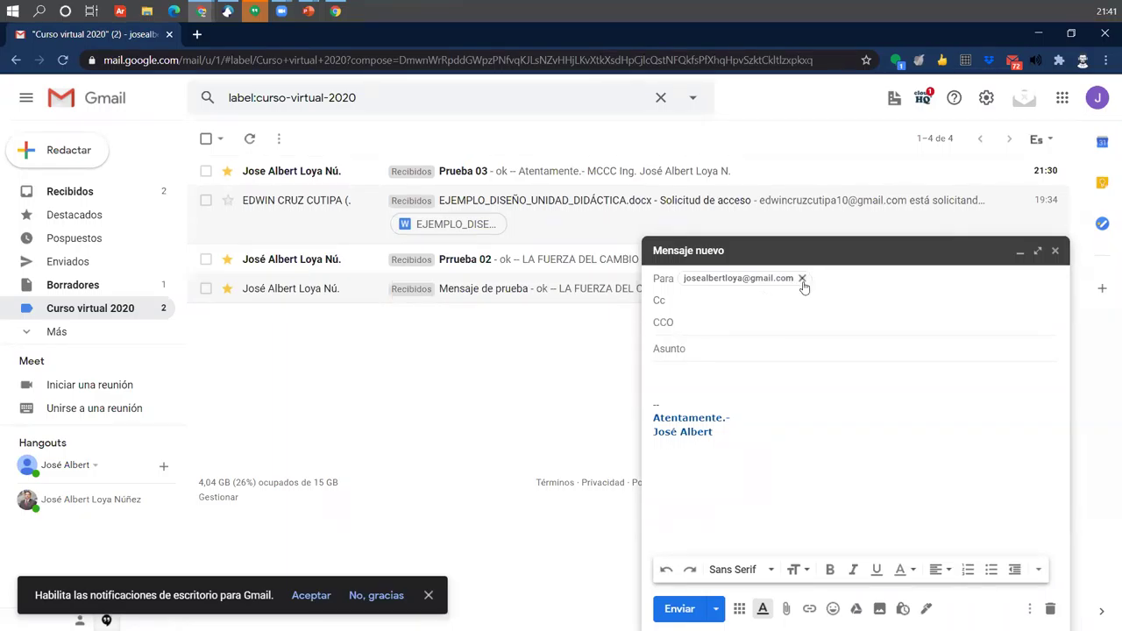
pyautogui.click(801, 278)
pyautogui.click(875, 354)
pyautogui.click(733, 279)
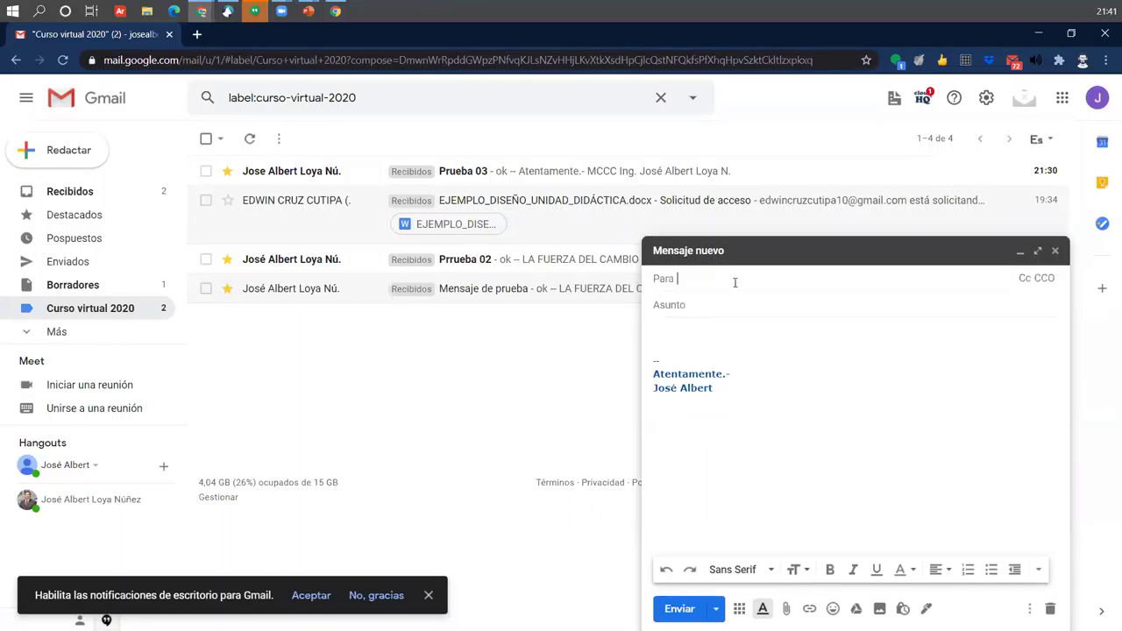
pyautogui.click(1045, 279)
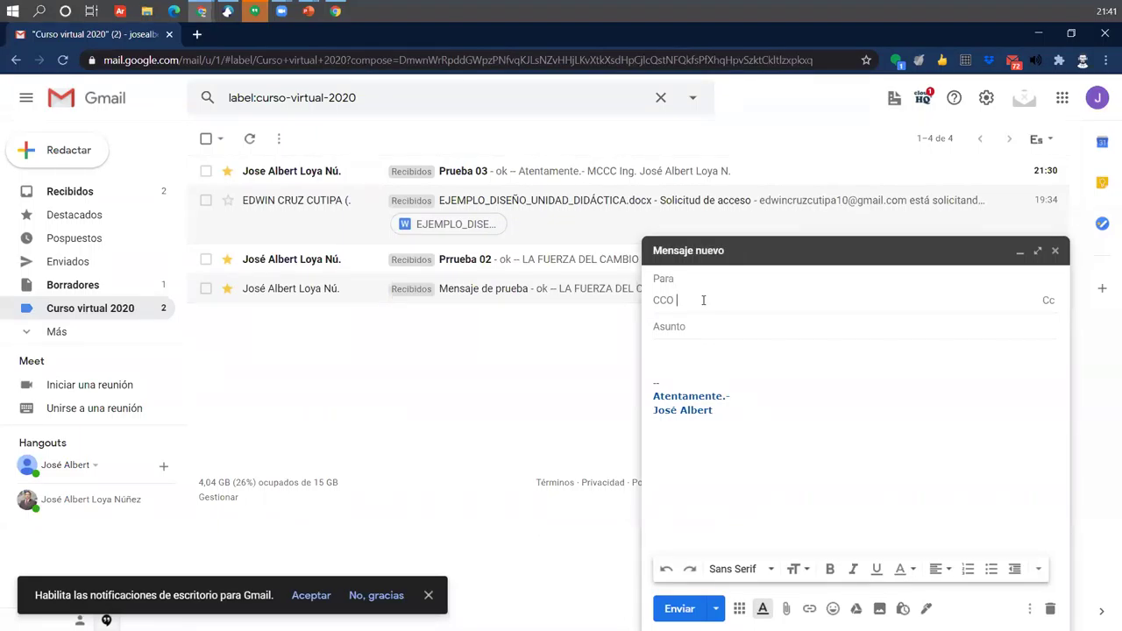
# - Add two suggested 'jo' contacts in CCO, then close the draft
pyautogui.write('jo')
pyautogui.press('Return')
pyautogui.write('jo')
pyautogui.press('Return')
pyautogui.moveTo(703, 299)
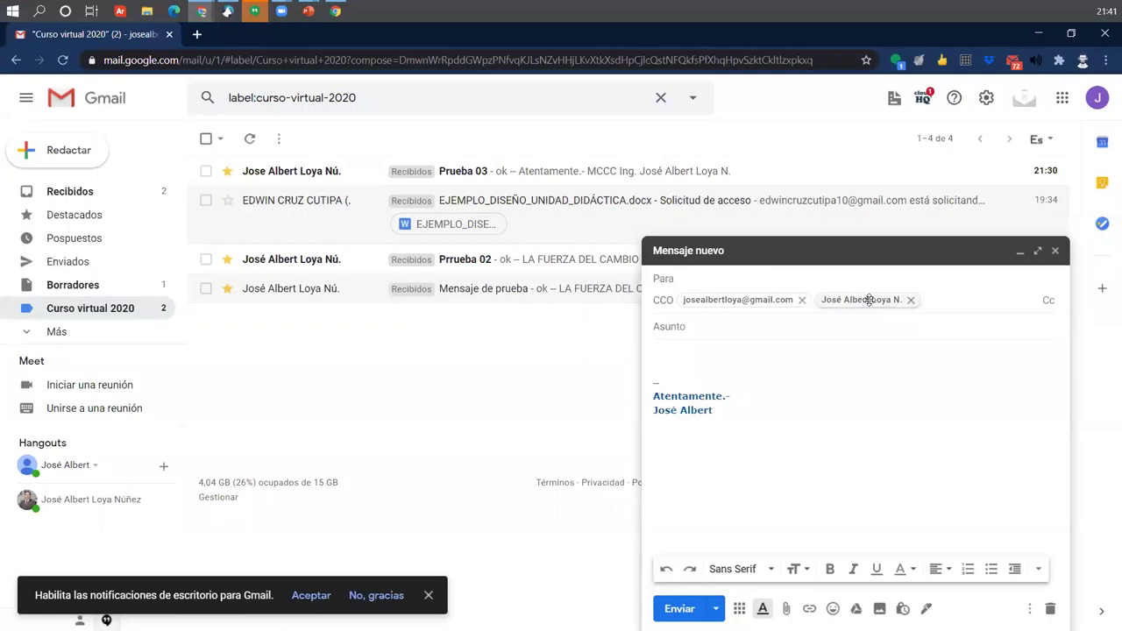
pyautogui.doubleClick(869, 299)
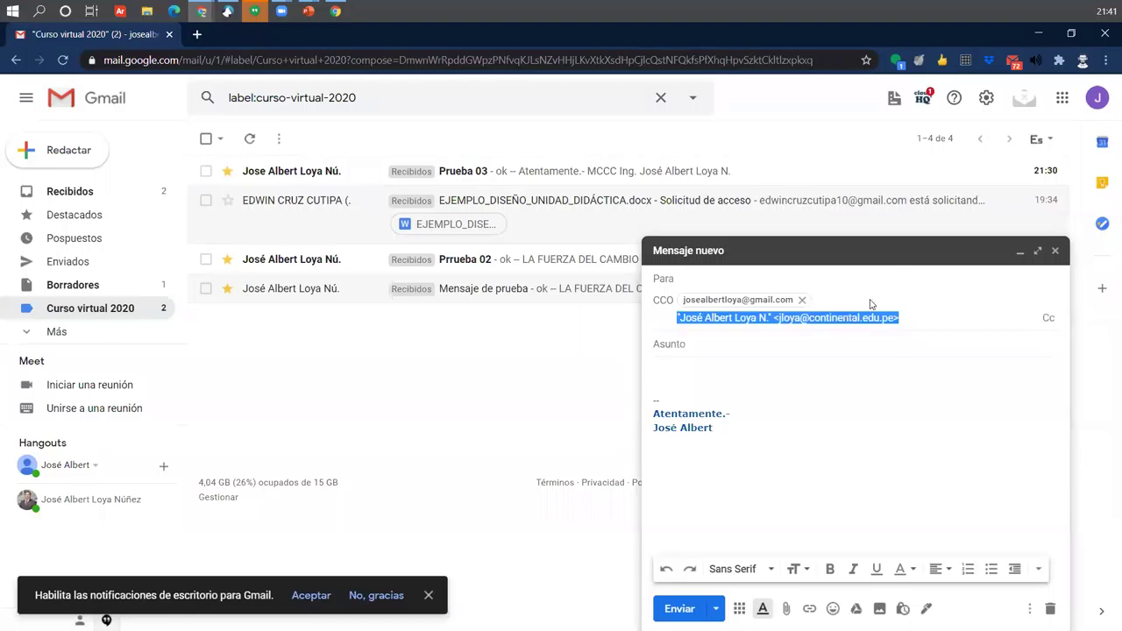
pyautogui.press('Escape')
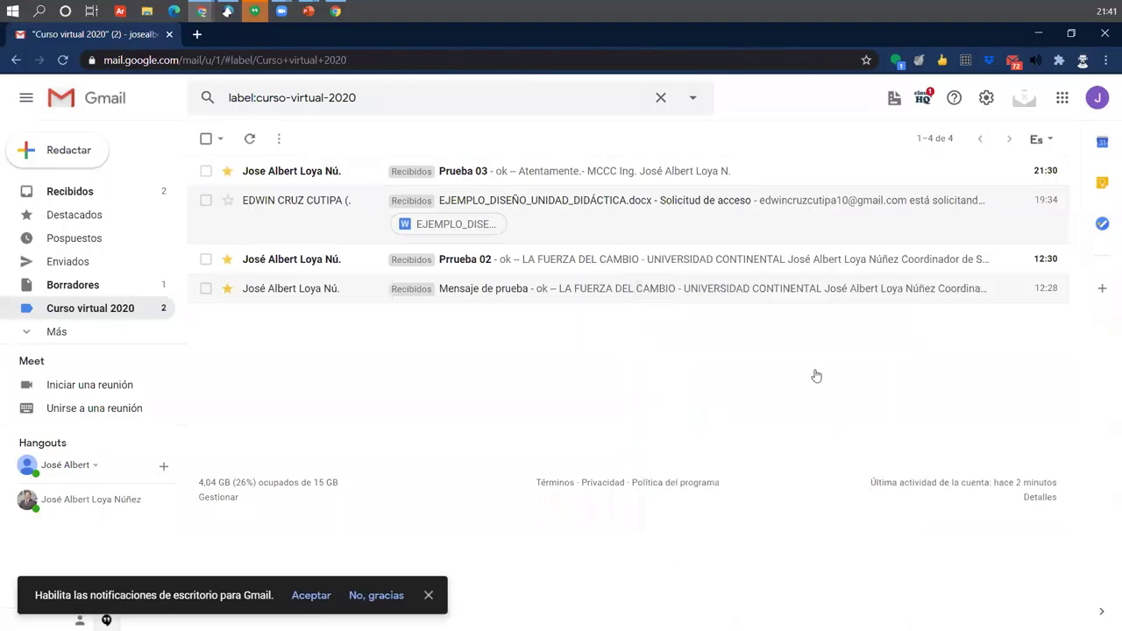
# - From Borradores, give the draft subject 'Mensaje de prueba' and body 'ok', and send it
pyautogui.click(68, 285)
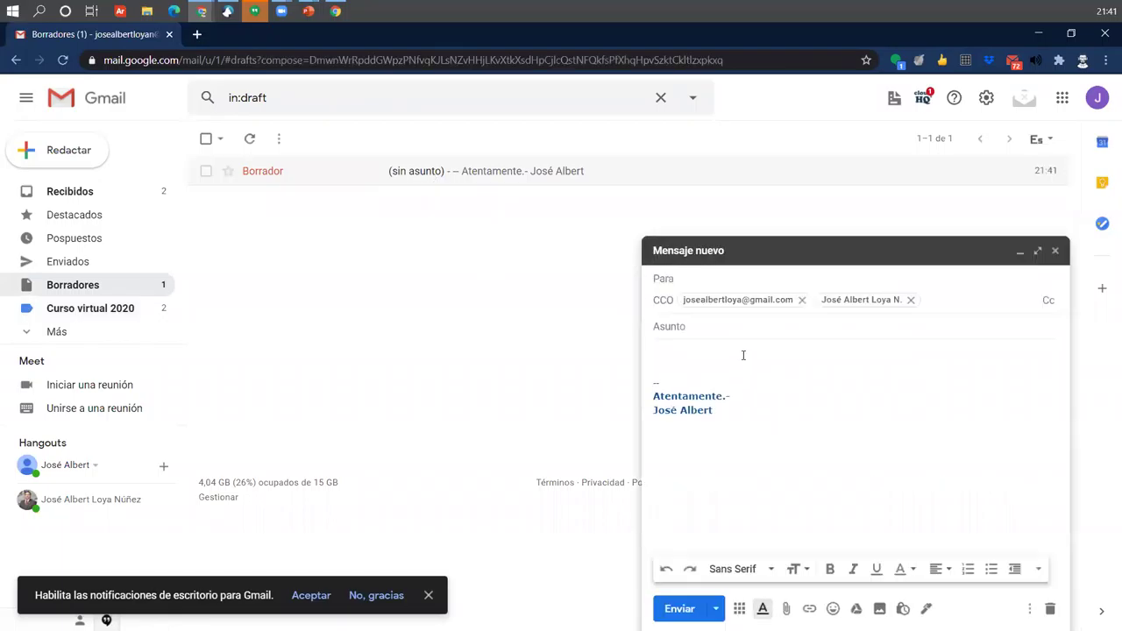
pyautogui.click(709, 306)
pyautogui.write('Mensaje de prueba')
pyautogui.press('Tab')
pyautogui.write('ok')
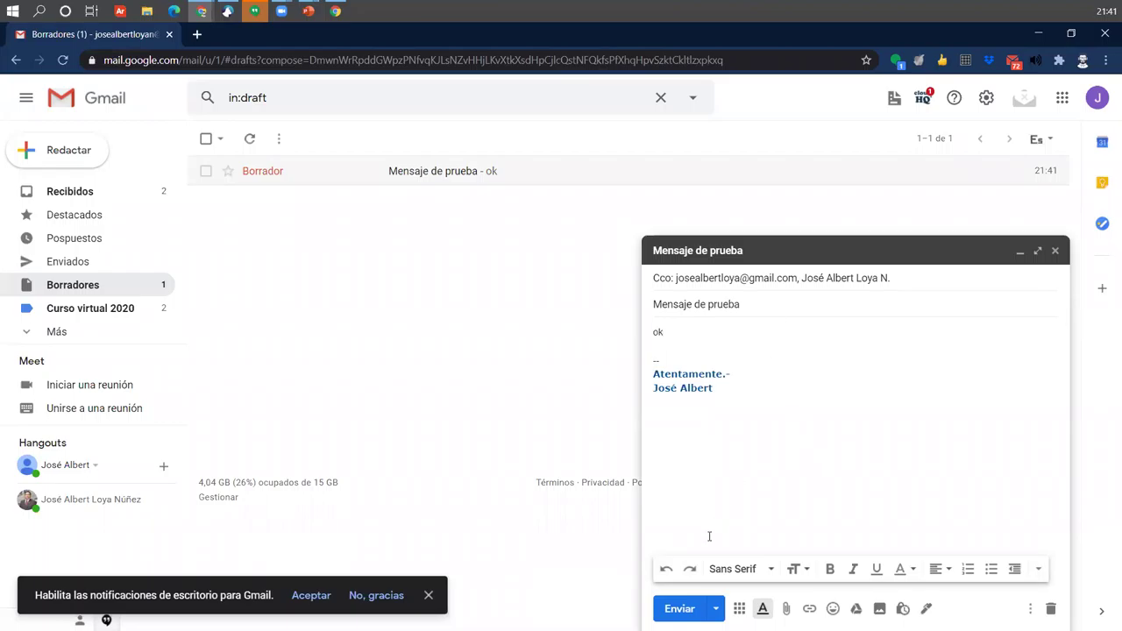
pyautogui.click(680, 609)
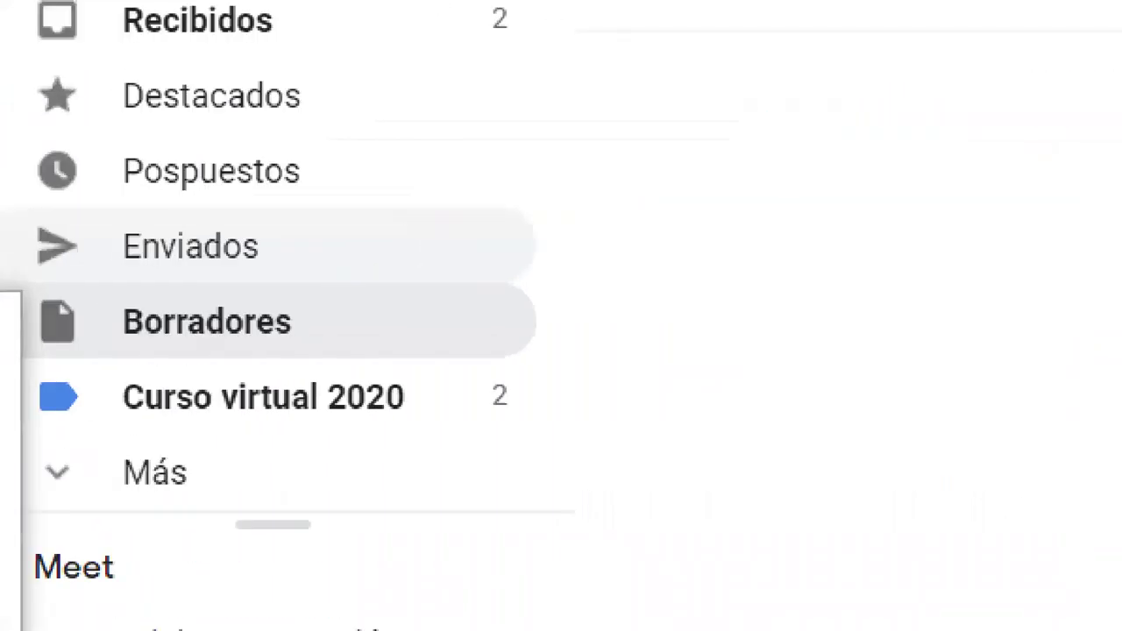
# - View the Enviados folder to confirm 'Mensaje de prueba' went to the blind-copy recipients
pyautogui.moveTo(4, 199); pyautogui.dragTo(431, 277)
pyautogui.moveTo(342, 256); pyautogui.dragTo(583, 123)
pyautogui.click(197, 254)
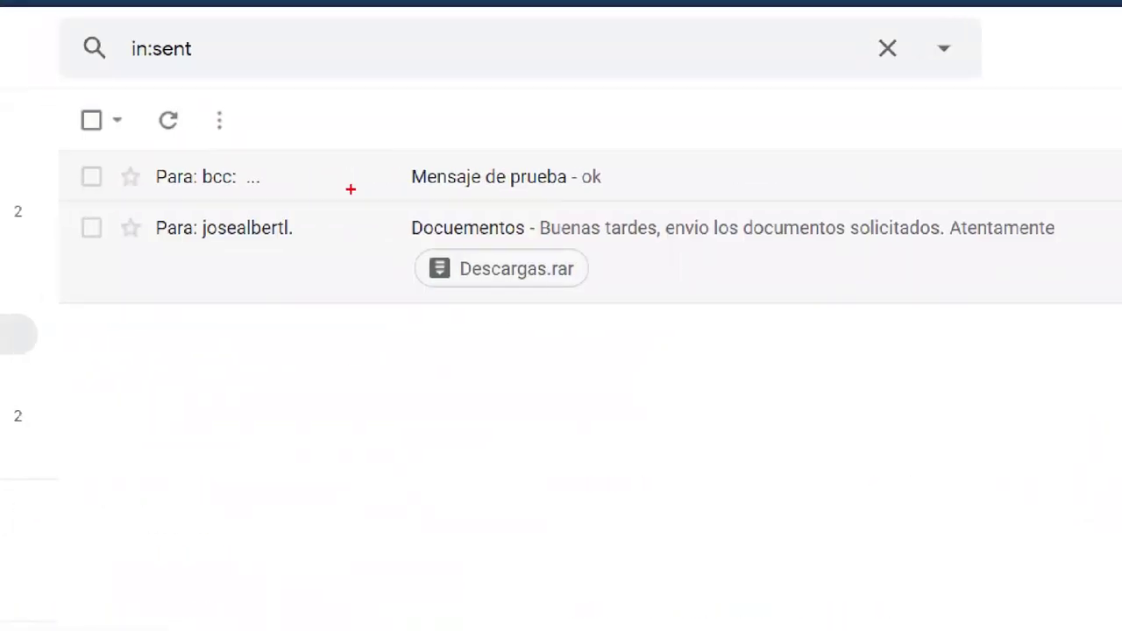
pyautogui.moveTo(115, 155)
pyautogui.mouseDown()
pyautogui.moveTo(495, 216)
pyautogui.moveTo(628, 204)
pyautogui.moveTo(679, 134)
pyautogui.mouseUp()
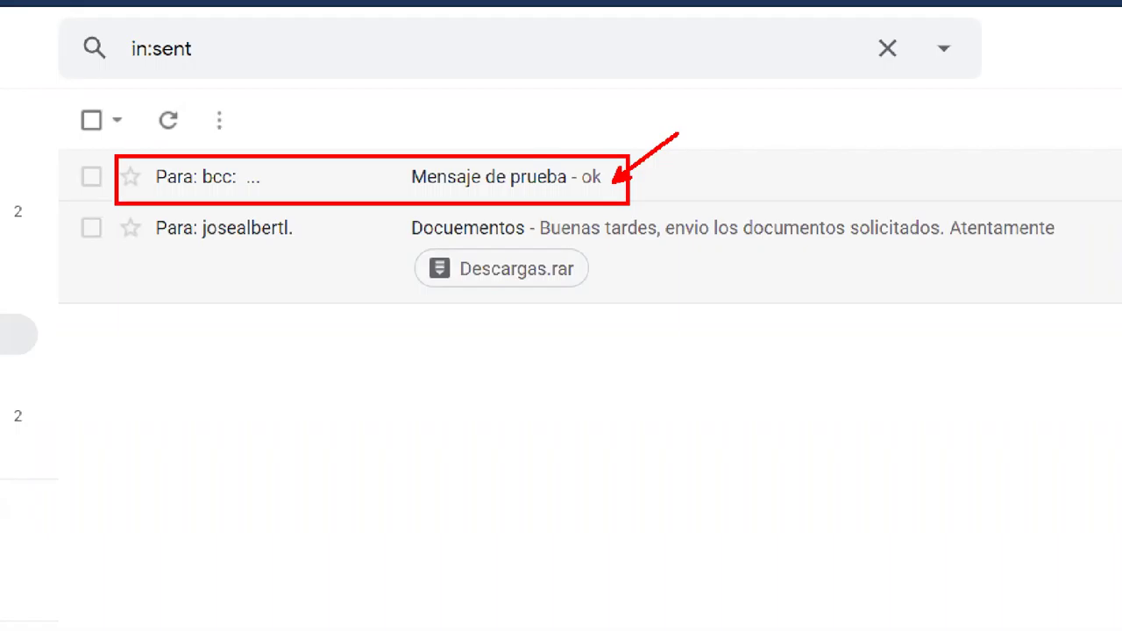
pyautogui.press('Escape')
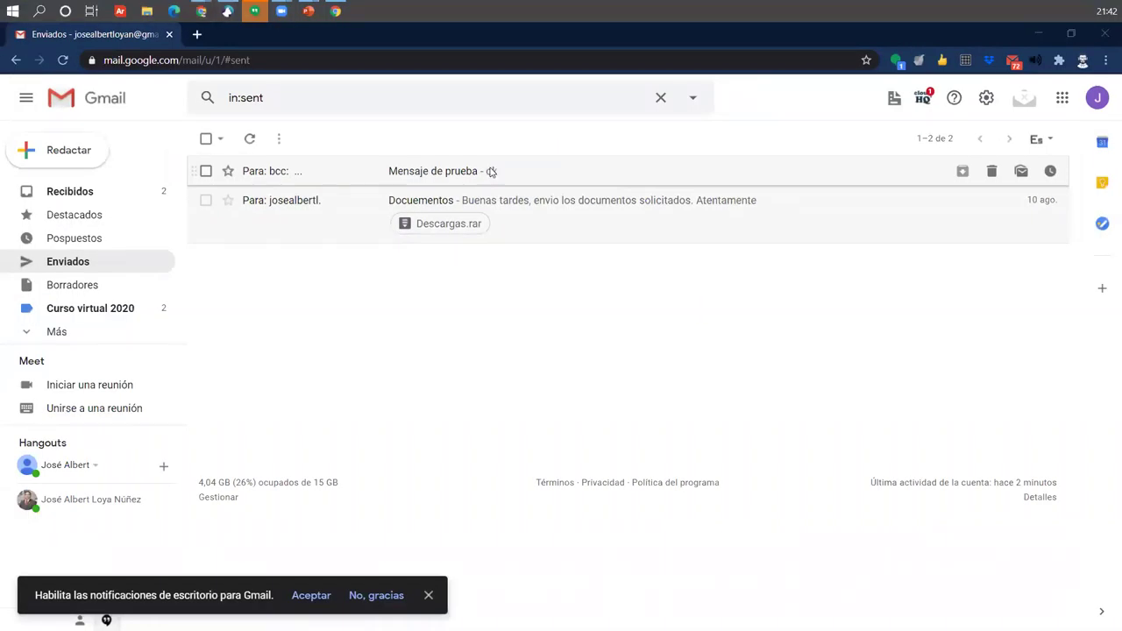
pyautogui.click(201, 11)
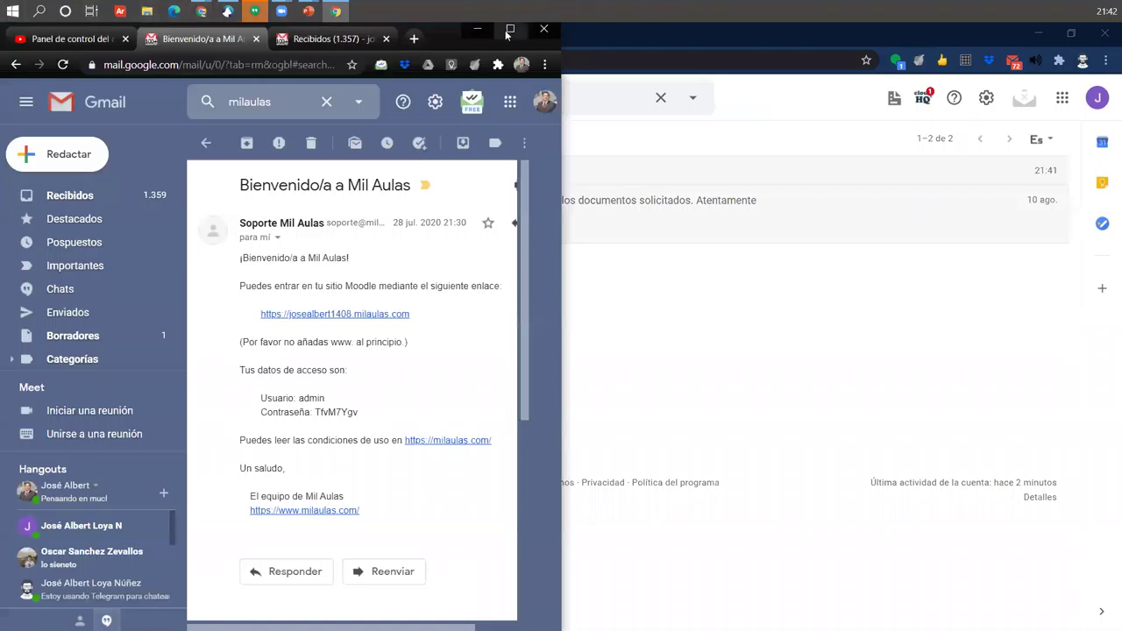
# - In the maximised window, open the received 'Mensaje de prueba' and check its Cco details
pyautogui.click(510, 28)
pyautogui.click(111, 193)
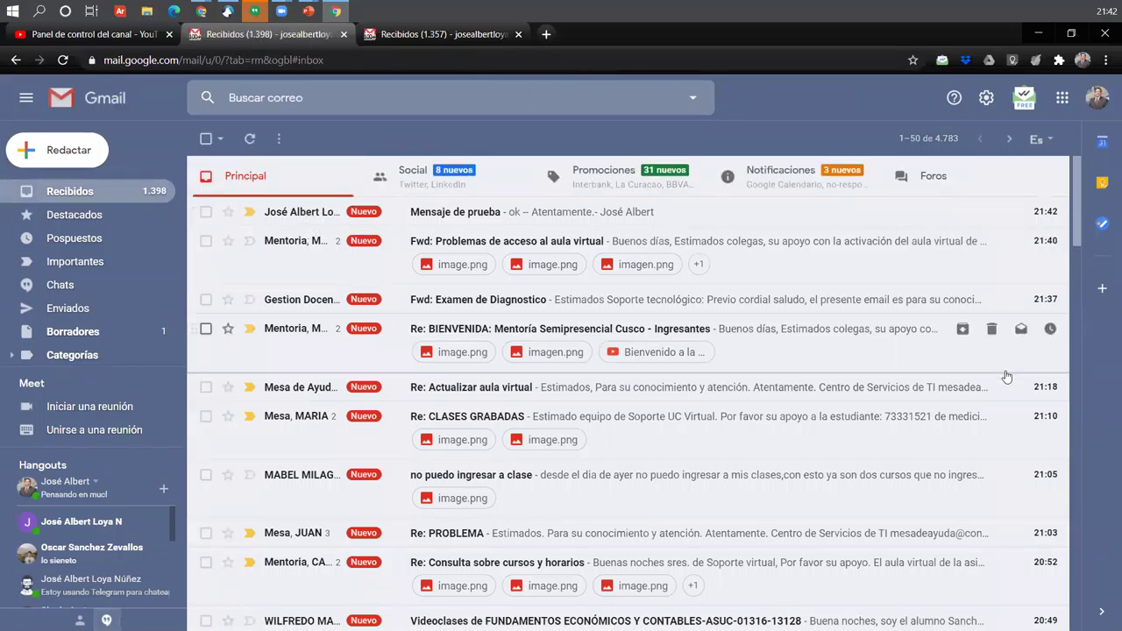
pyautogui.click(308, 211)
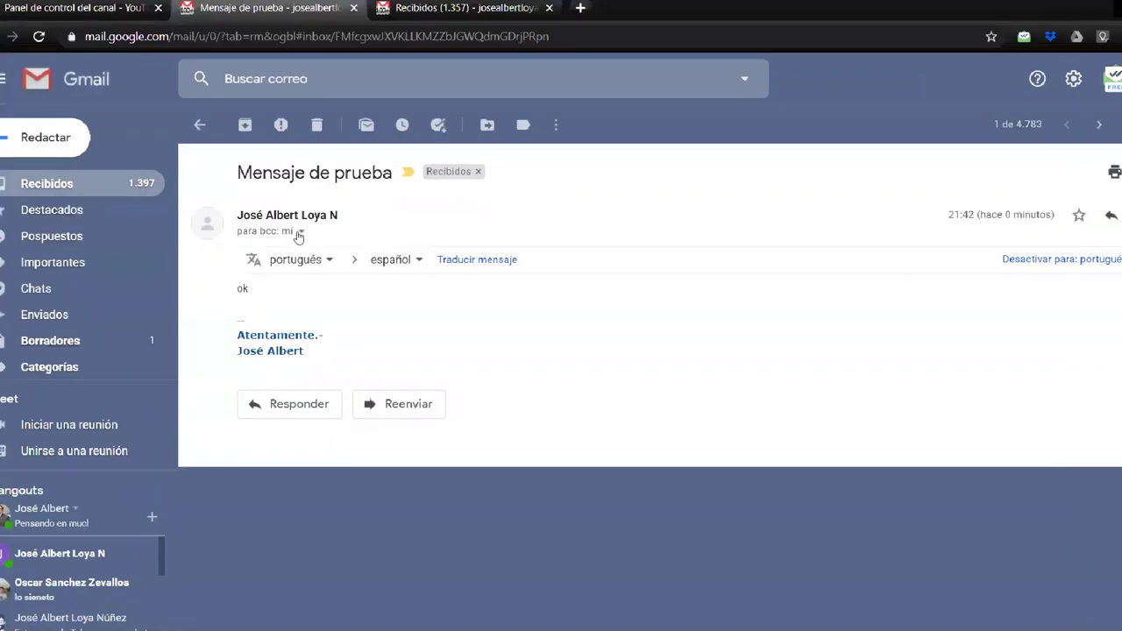
pyautogui.click(300, 232)
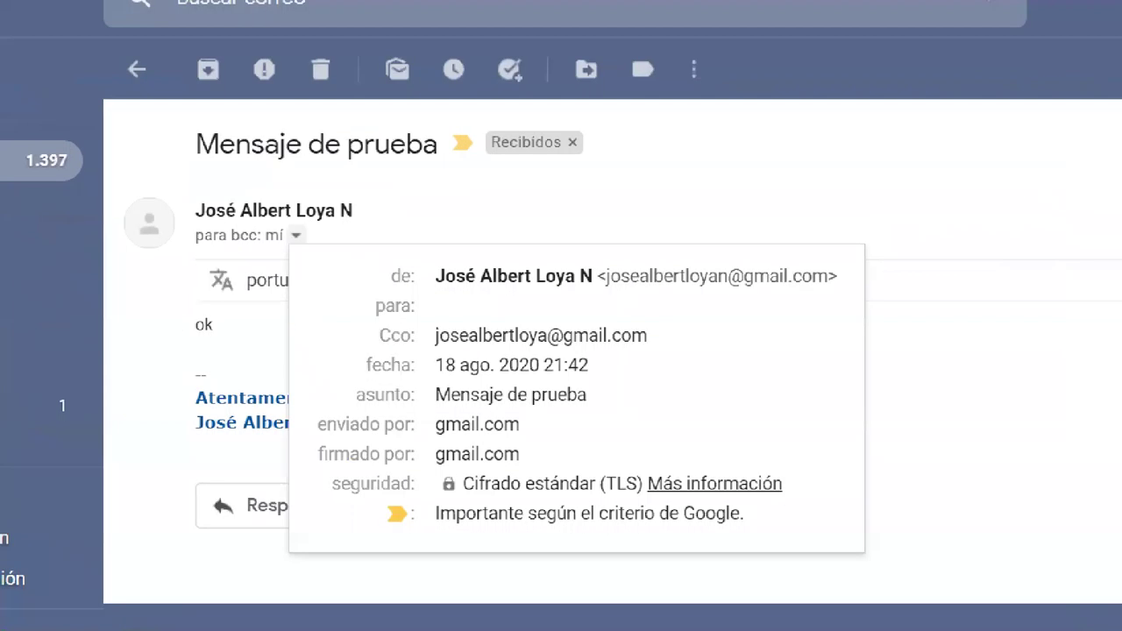
pyautogui.moveTo(365, 319)
pyautogui.mouseDown()
pyautogui.moveTo(418, 347)
pyautogui.moveTo(648, 318)
pyautogui.mouseUp()
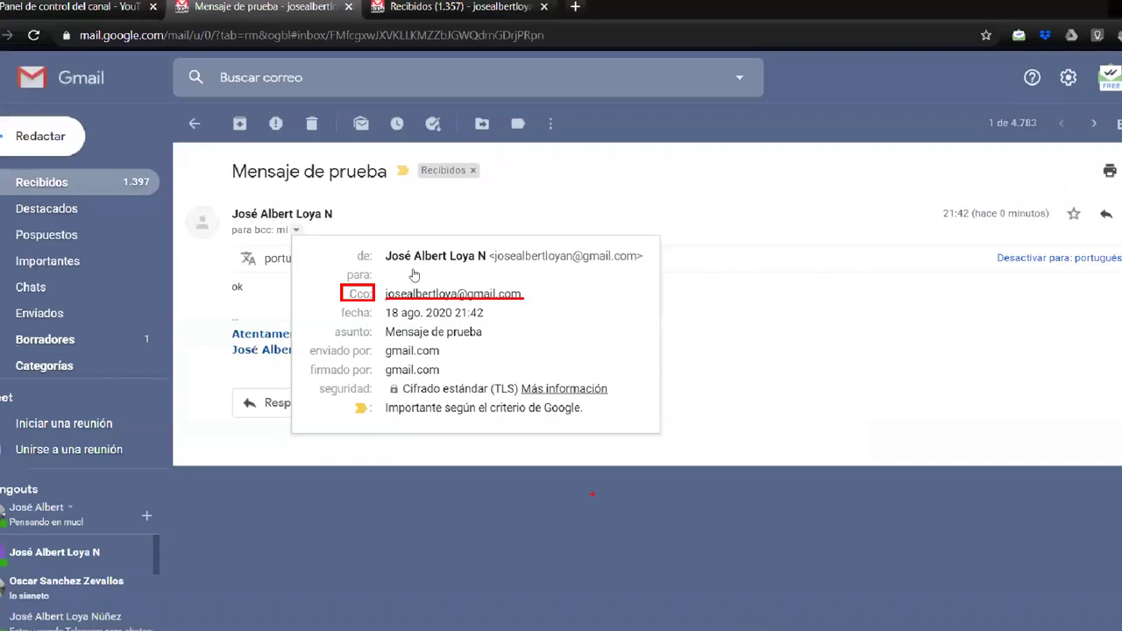
pyautogui.click(536, 346)
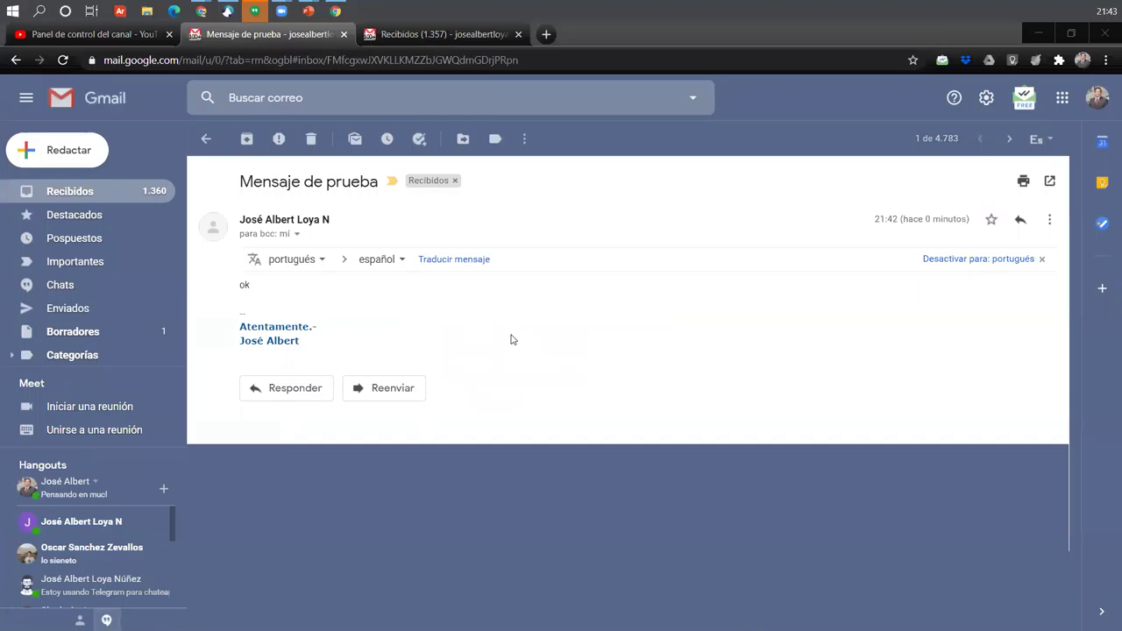
pyautogui.hotkey('alt', 'Tab')
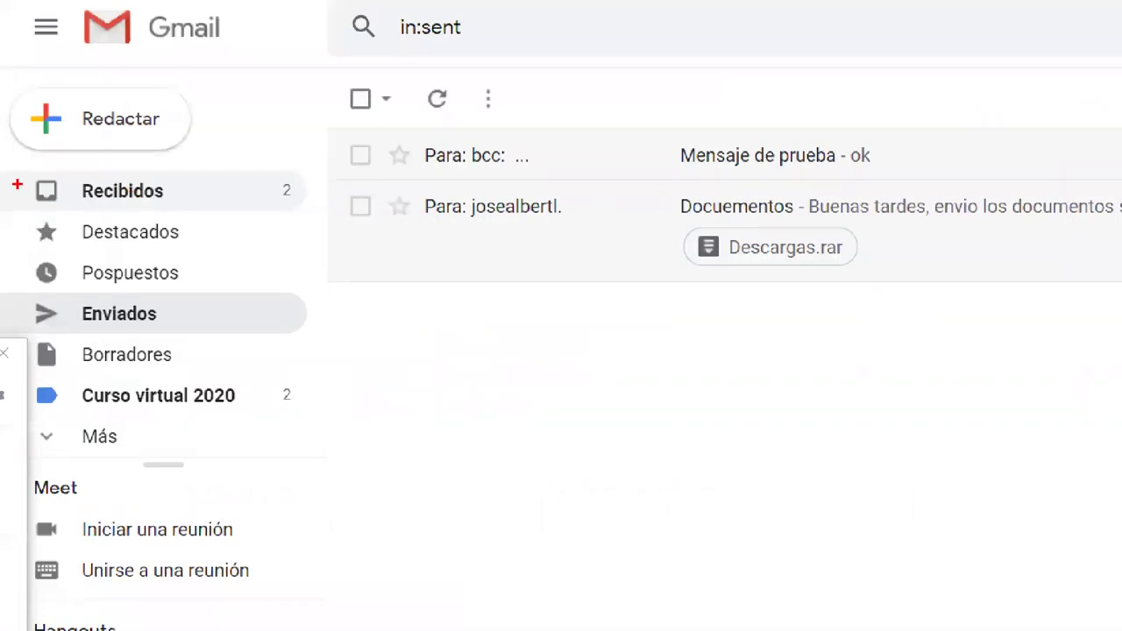
# - Bring the many-tab browser window with the loading inbox to the front
pyautogui.moveTo(17, 173)
pyautogui.mouseDown()
pyautogui.moveTo(233, 213)
pyautogui.moveTo(240, 137)
pyautogui.moveTo(258, 114)
pyautogui.mouseUp()
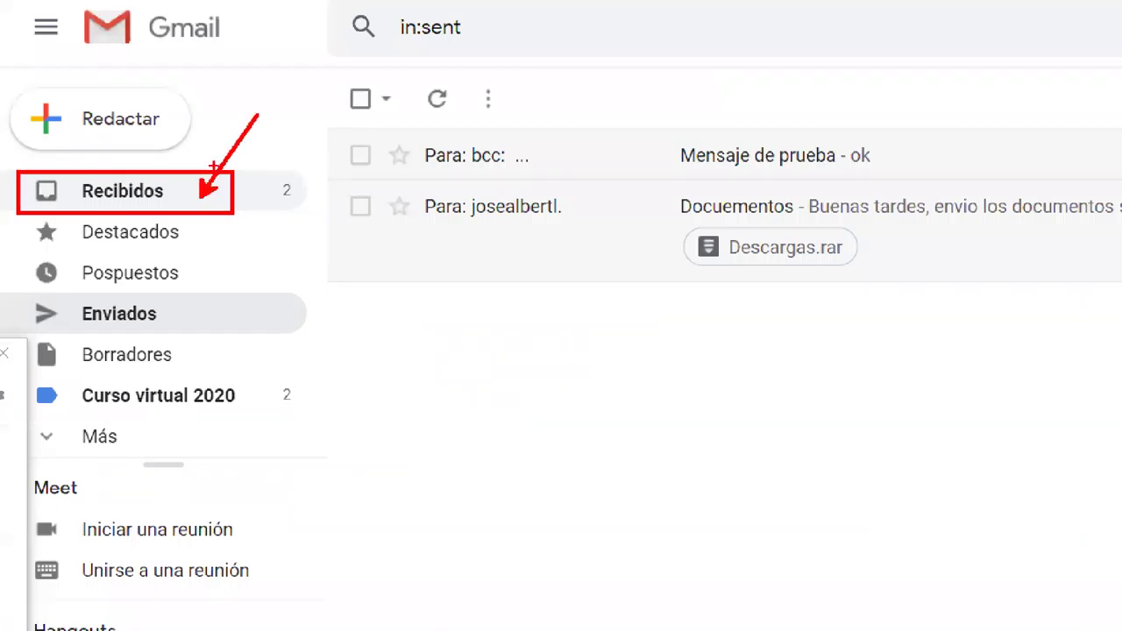
pyautogui.press('Escape')
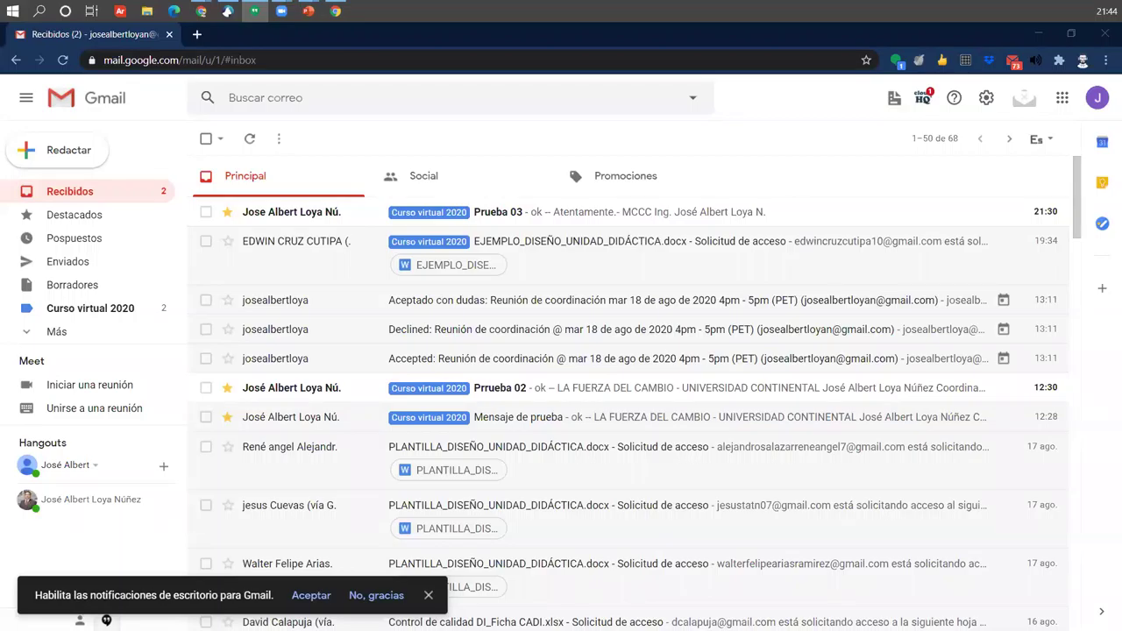
pyautogui.click(1037, 34)
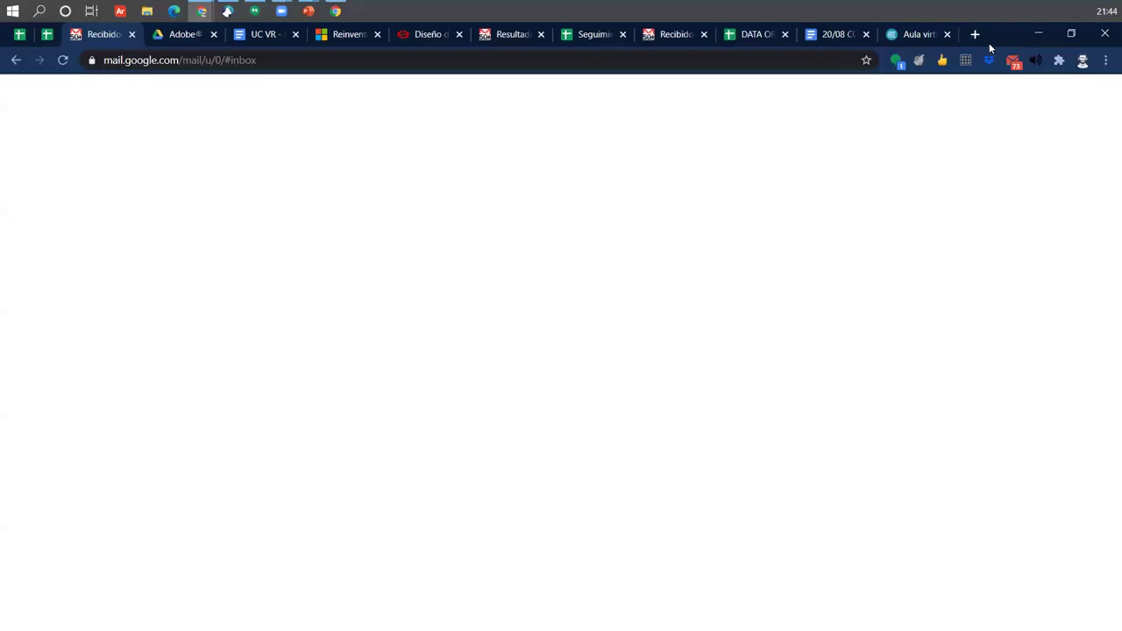
# - Return to the single-tab Gmail window, whose inbox lists 'Prueba 03' newest
pyautogui.click(227, 11)
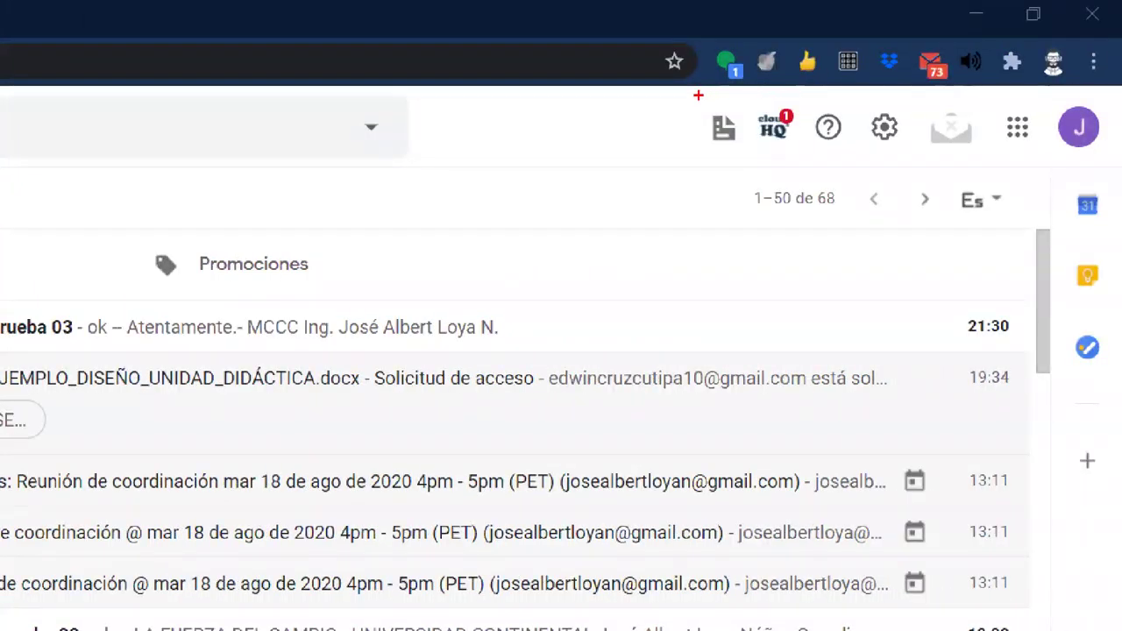
pyautogui.moveTo(700, 98); pyautogui.dragTo(841, 153)
pyautogui.moveTo(682, 104); pyautogui.dragTo(812, 159)
pyautogui.moveTo(910, 99); pyautogui.dragTo(979, 150)
pyautogui.moveTo(794, 142); pyautogui.dragTo(861, 235)
pyautogui.moveTo(943, 139)
pyautogui.mouseDown()
pyautogui.moveTo(826, 240)
pyautogui.moveTo(859, 236)
pyautogui.mouseUp()
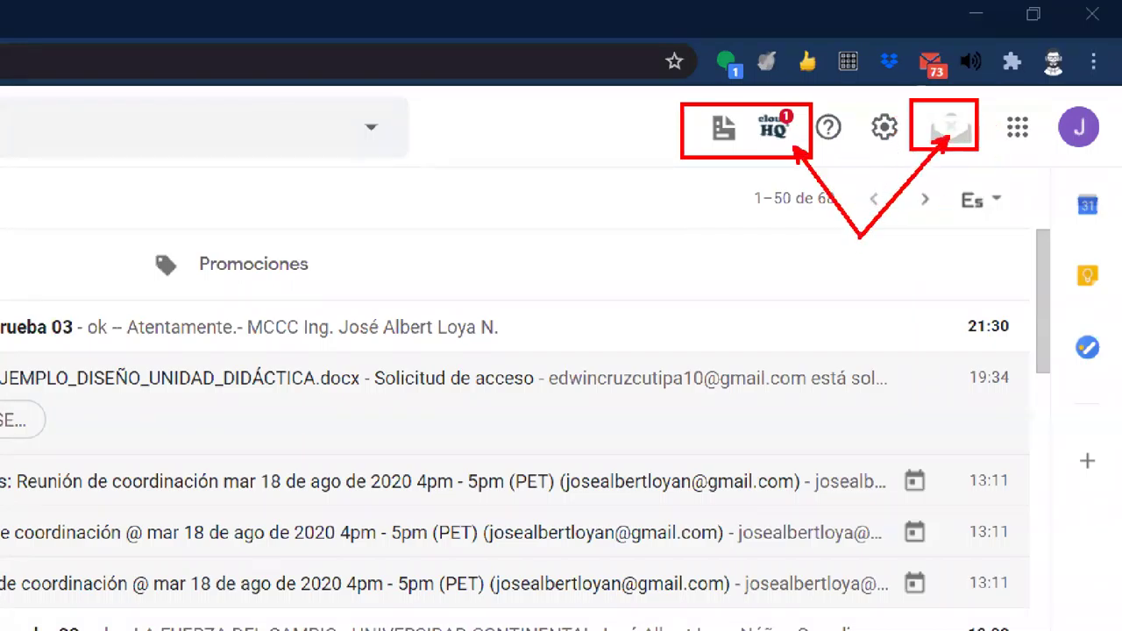
pyautogui.press('Escape')
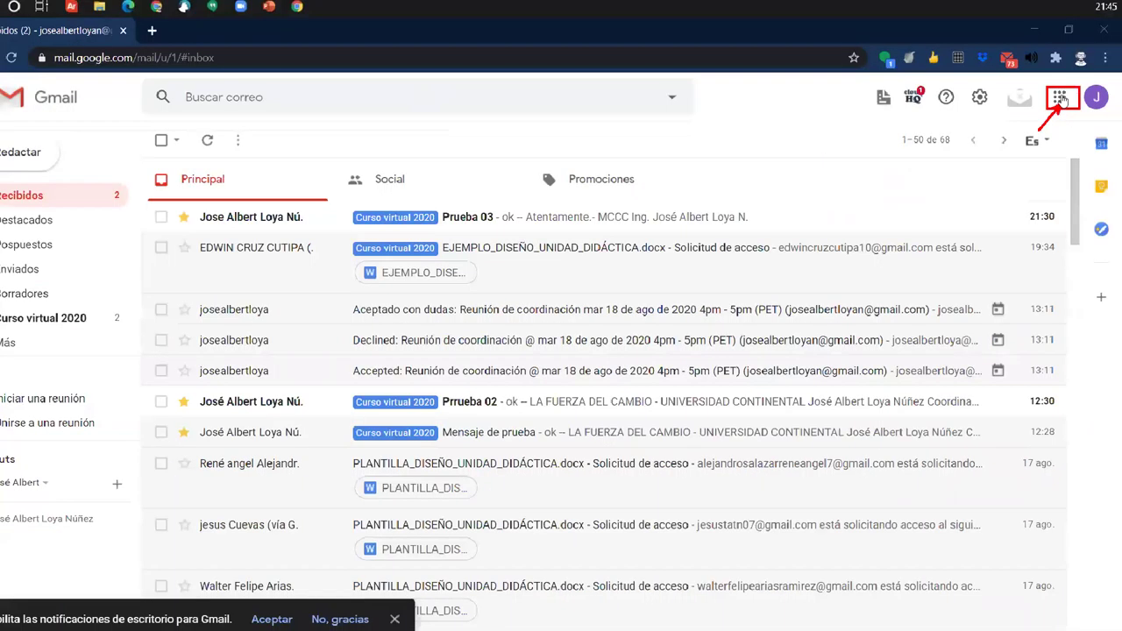
# - In the Google apps list, move Contactos up between Cuenta and Gmail
pyautogui.click(1062, 99)
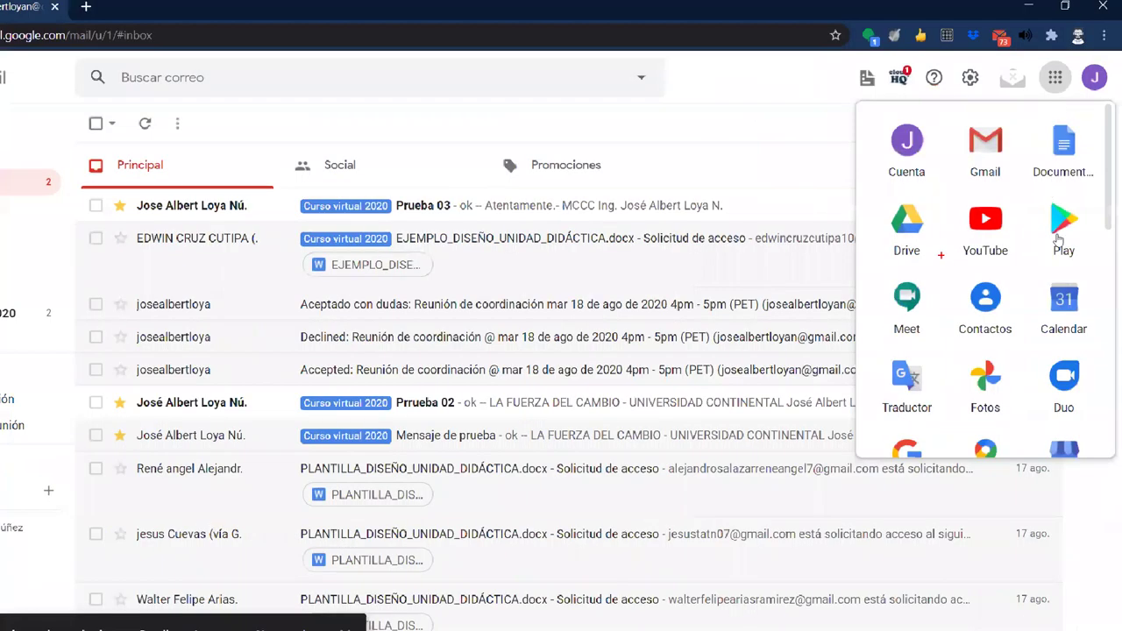
pyautogui.press('Escape')
pyautogui.press('Return')
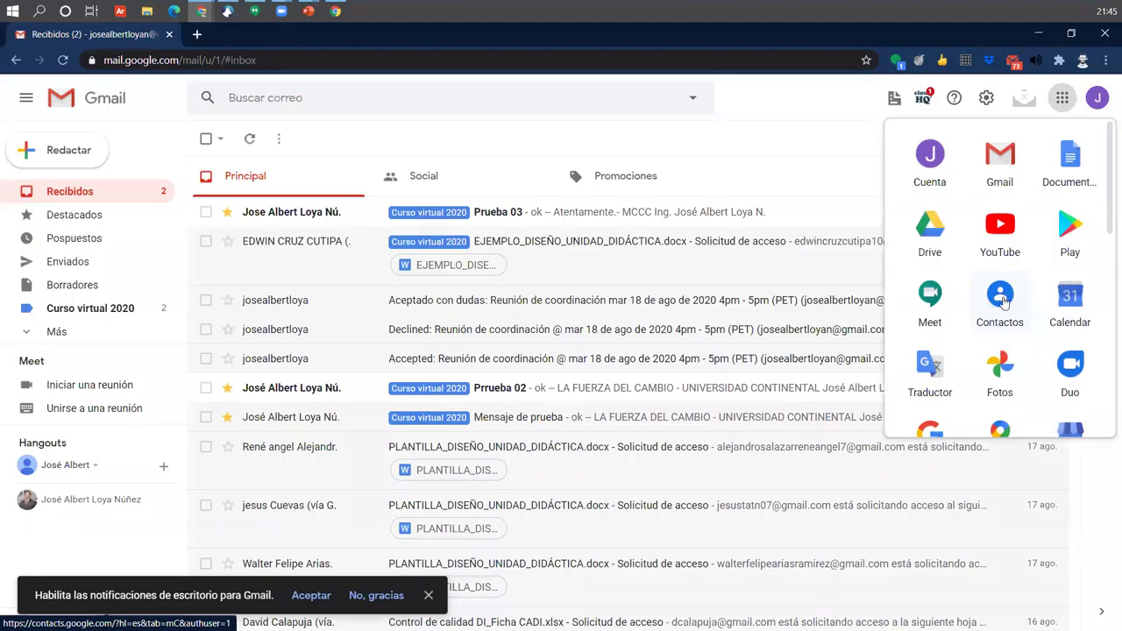
pyautogui.moveTo(1004, 302); pyautogui.dragTo(1005, 163)
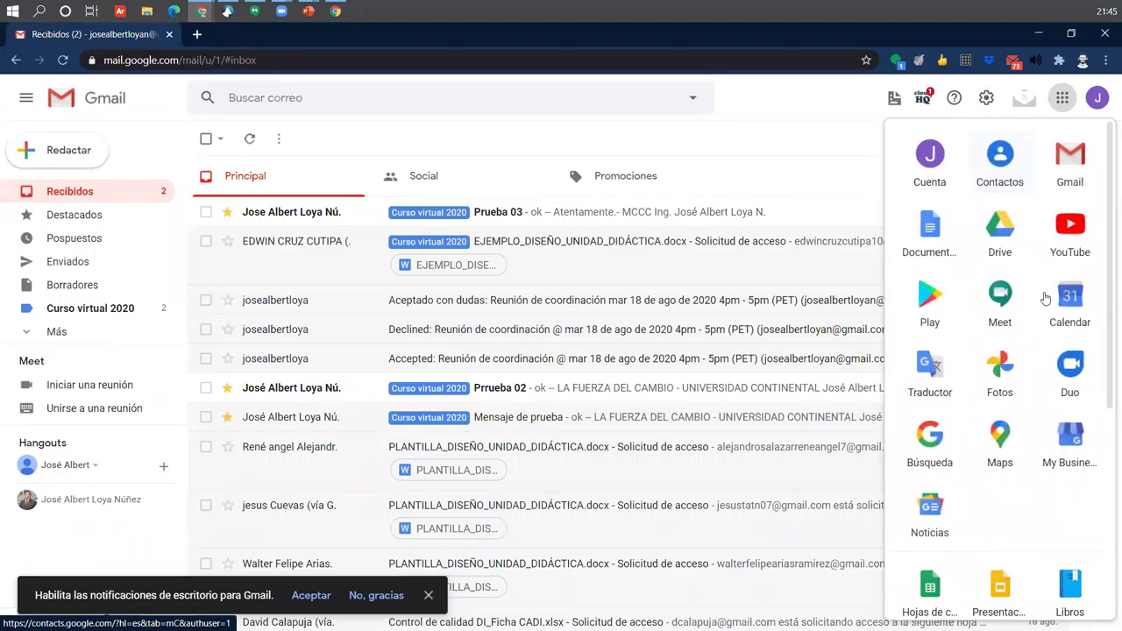
pyautogui.click(1060, 104)
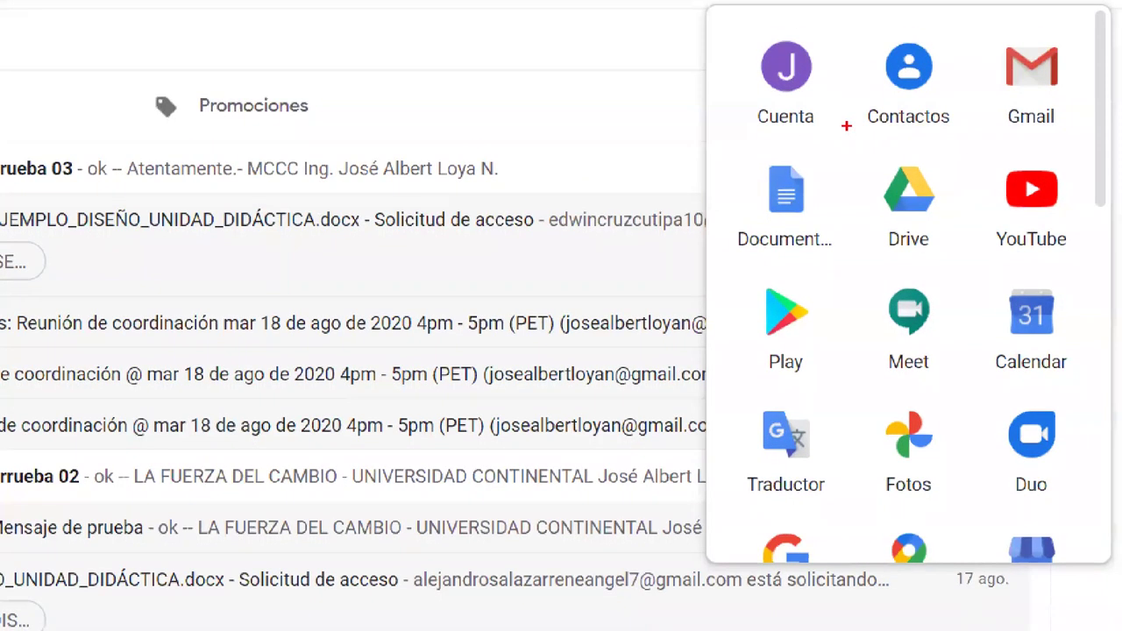
pyautogui.moveTo(868, 54)
pyautogui.mouseDown()
pyautogui.moveTo(876, 91)
pyautogui.moveTo(909, 19)
pyautogui.mouseUp()
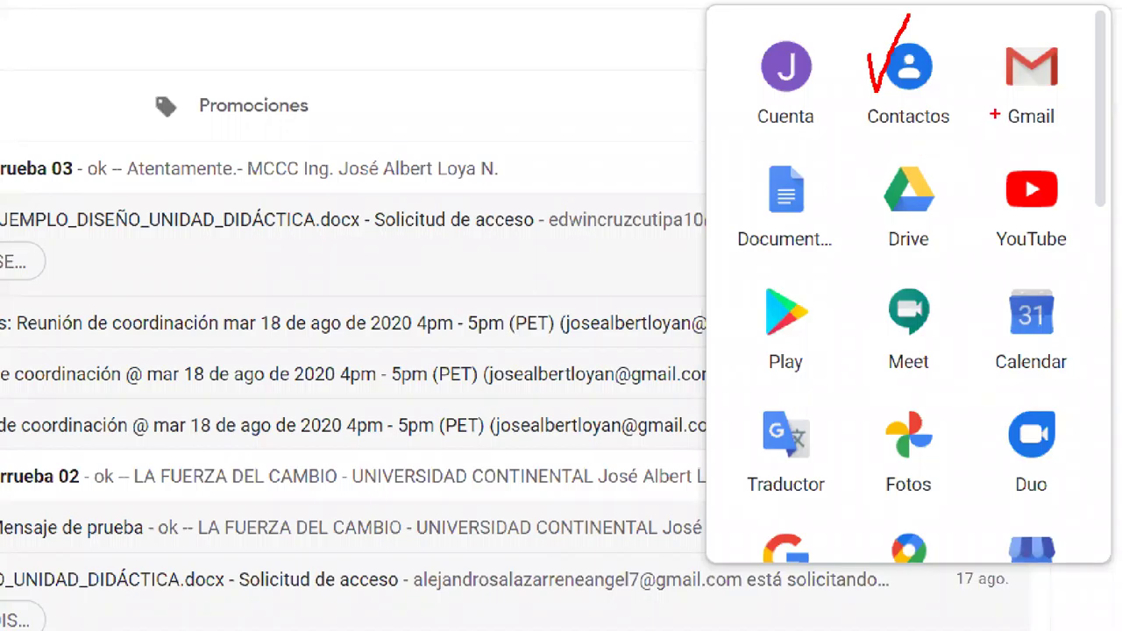
pyautogui.moveTo(991, 72); pyautogui.dragTo(1045, 3)
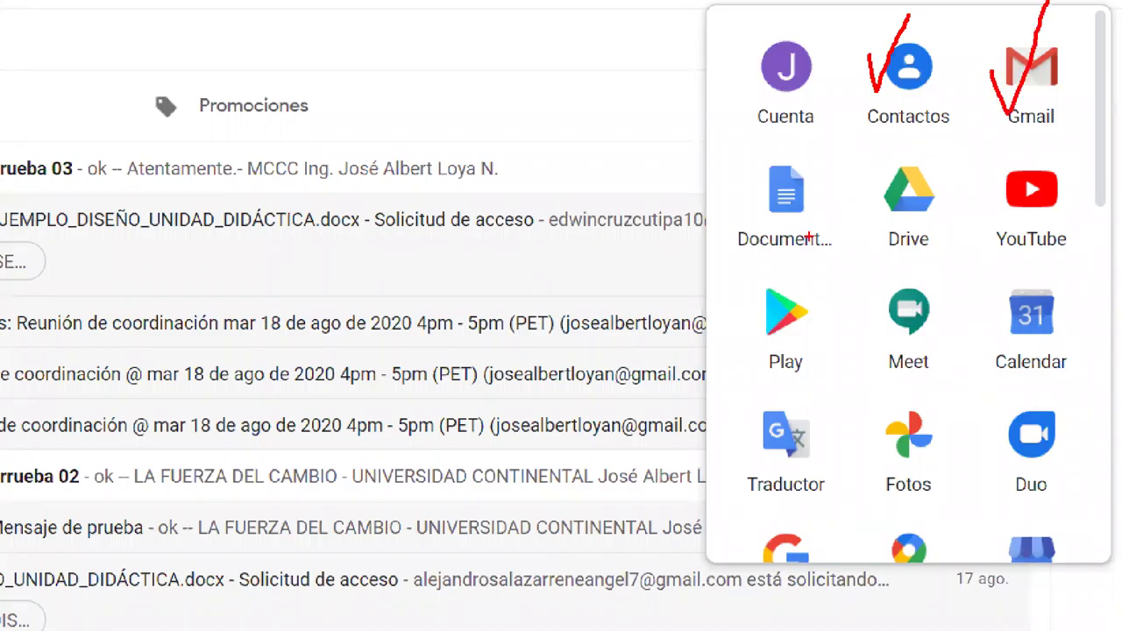
pyautogui.moveTo(747, 167); pyautogui.dragTo(811, 100)
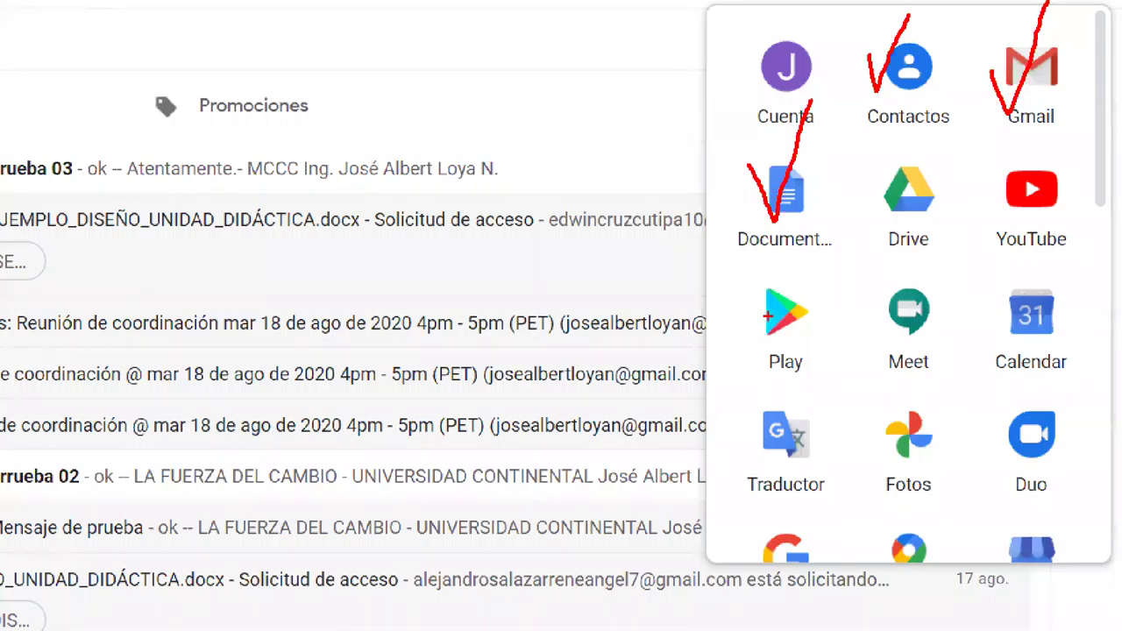
pyautogui.moveTo(873, 190)
pyautogui.mouseDown()
pyautogui.moveTo(921, 184)
pyautogui.moveTo(932, 139)
pyautogui.mouseUp()
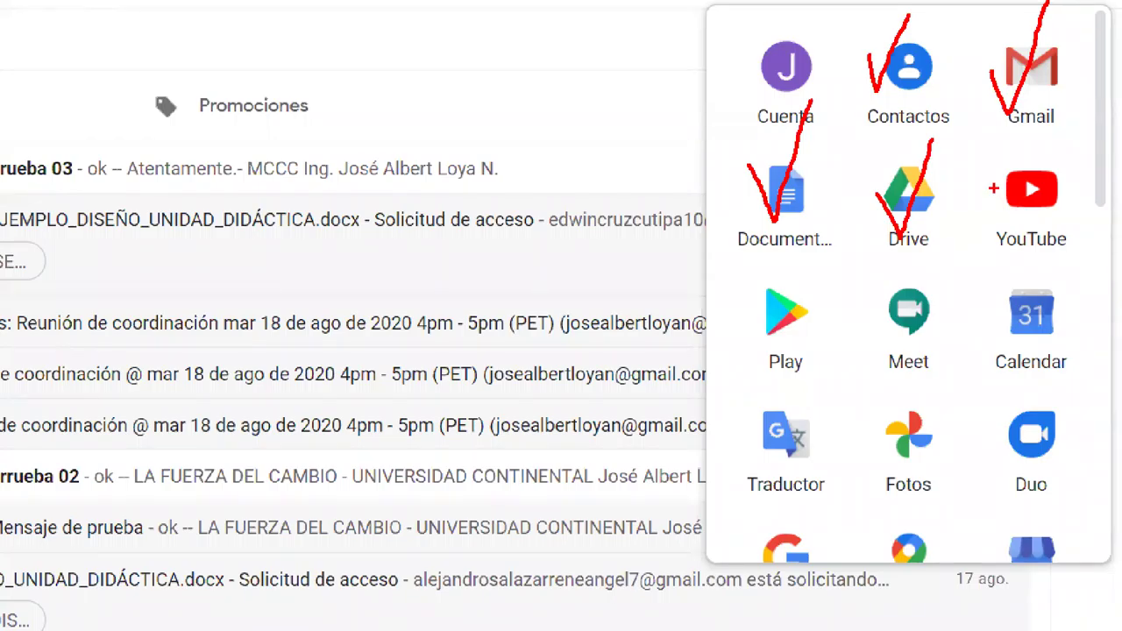
pyautogui.moveTo(993, 188); pyautogui.dragTo(1061, 107)
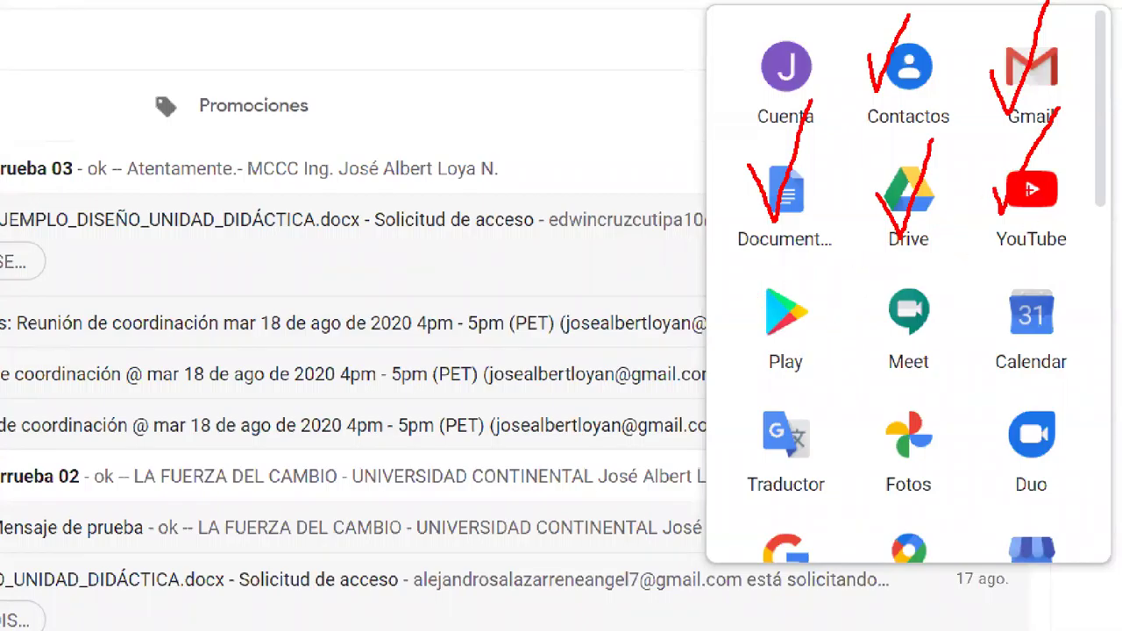
pyautogui.moveTo(747, 312)
pyautogui.mouseDown()
pyautogui.moveTo(757, 342)
pyautogui.moveTo(792, 280)
pyautogui.mouseUp()
pyautogui.moveTo(885, 318)
pyautogui.mouseDown()
pyautogui.moveTo(894, 344)
pyautogui.moveTo(954, 244)
pyautogui.mouseUp()
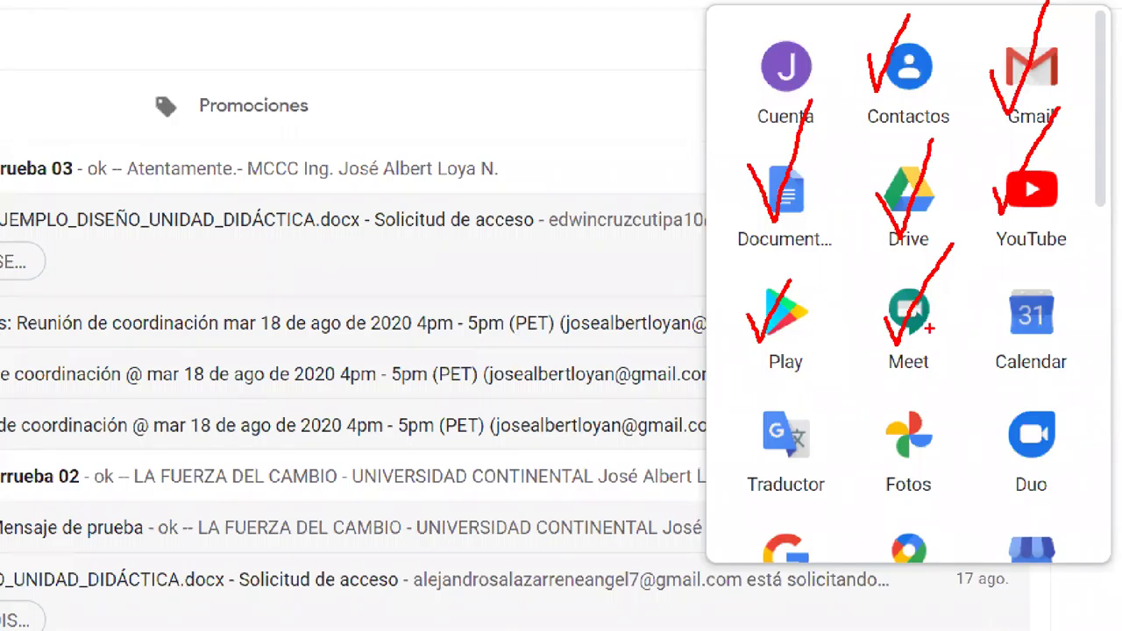
pyautogui.moveTo(1004, 335)
pyautogui.mouseDown()
pyautogui.moveTo(1013, 364)
pyautogui.moveTo(1045, 282)
pyautogui.mouseUp()
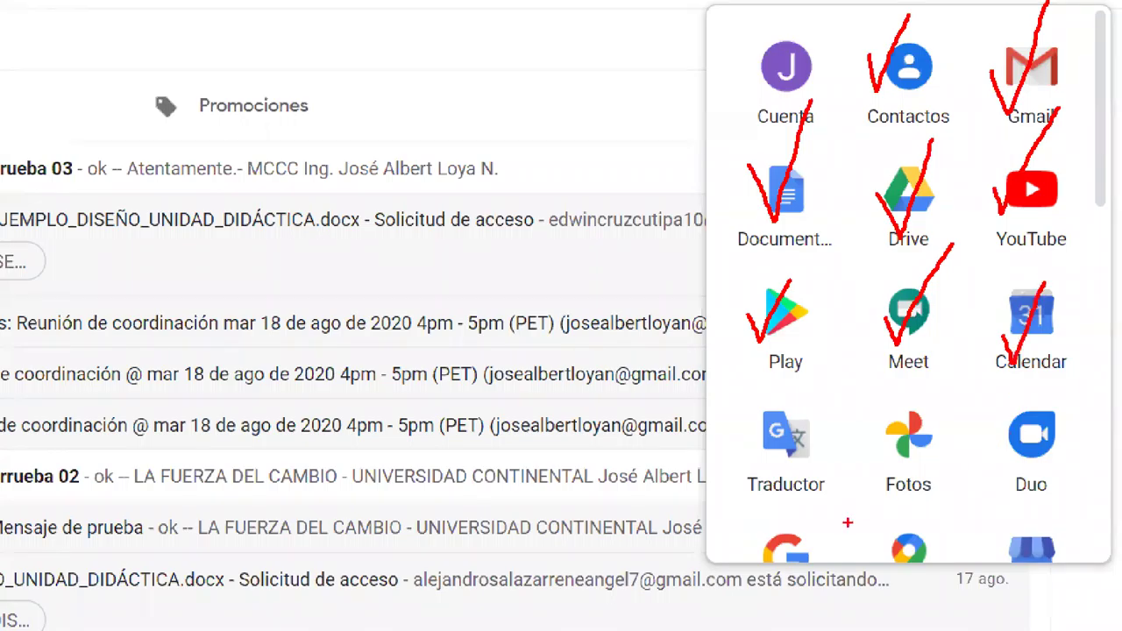
pyautogui.moveTo(746, 458); pyautogui.dragTo(803, 399)
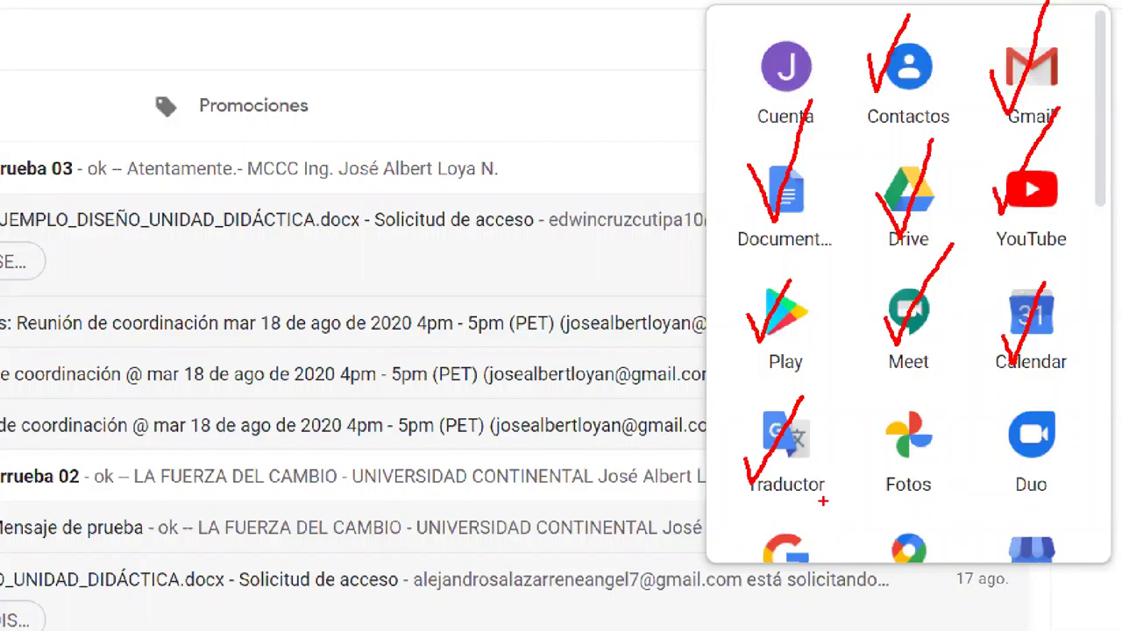
pyautogui.moveTo(866, 436)
pyautogui.mouseDown()
pyautogui.moveTo(877, 473)
pyautogui.moveTo(943, 356)
pyautogui.mouseUp()
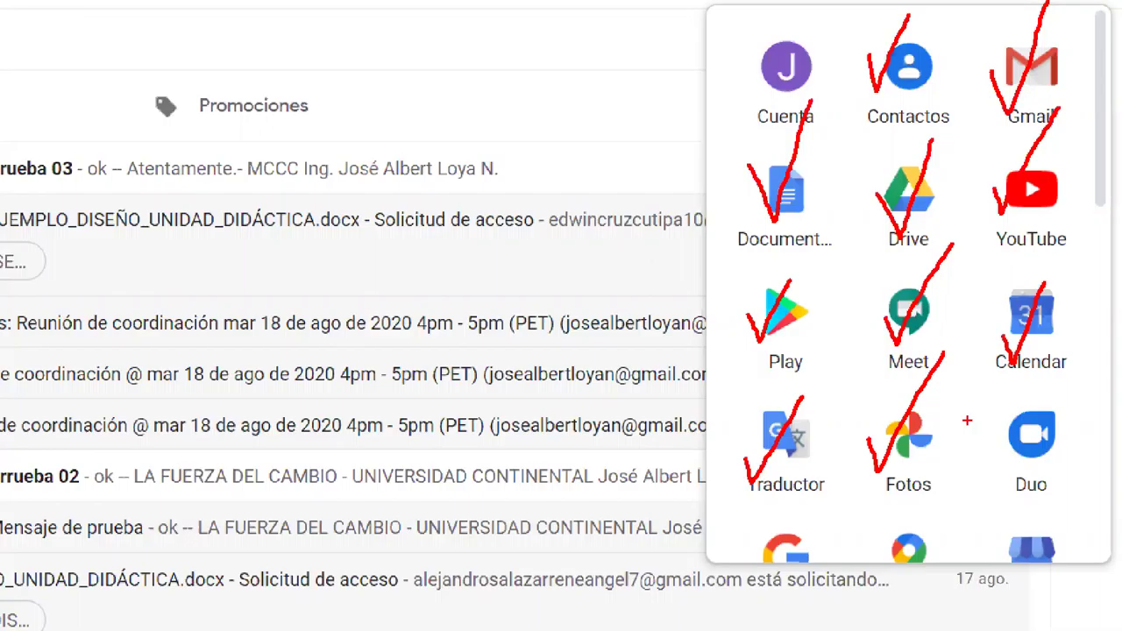
pyautogui.moveTo(1013, 438)
pyautogui.mouseDown()
pyautogui.moveTo(1048, 416)
pyautogui.moveTo(1060, 385)
pyautogui.mouseUp()
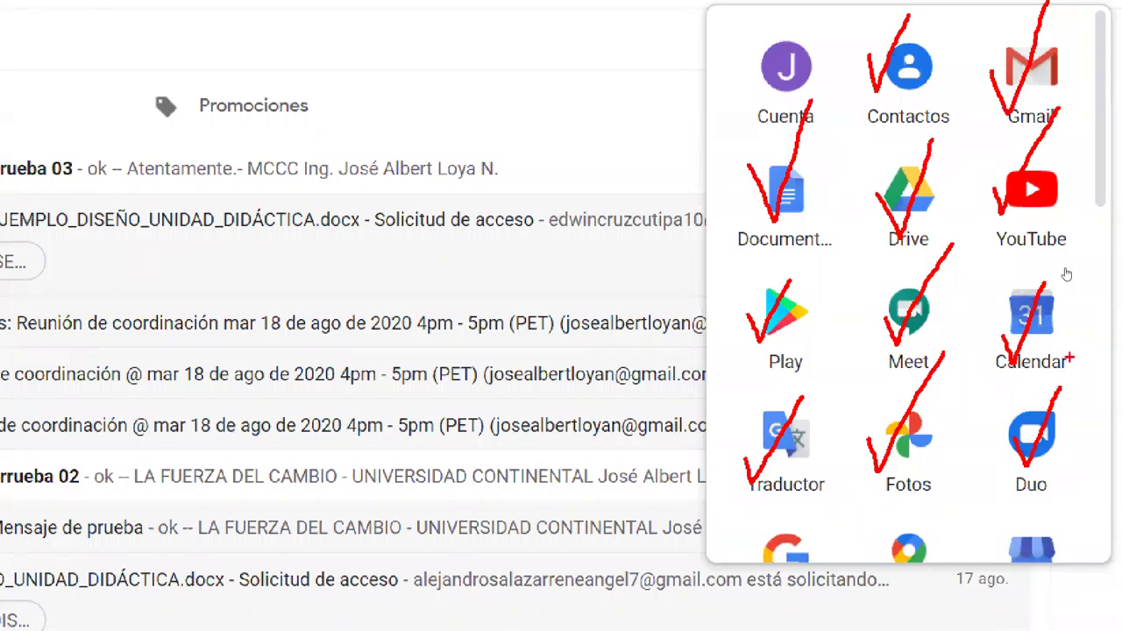
pyautogui.press('Escape')
# - Scroll through the Google apps list, then close it and bring up the Contactos presentation slide
pyautogui.scroll(-4, 1058, 258)
pyautogui.scroll(-2, 1057, 260)
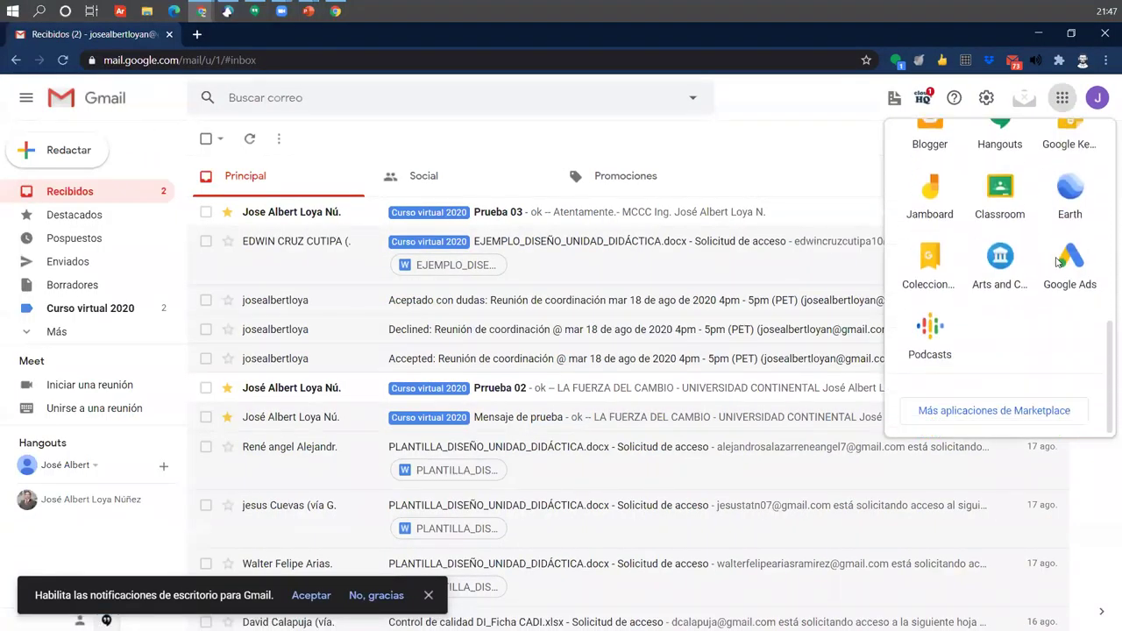
pyautogui.scroll(5, 1058, 263)
pyautogui.scroll(-3, 1058, 263)
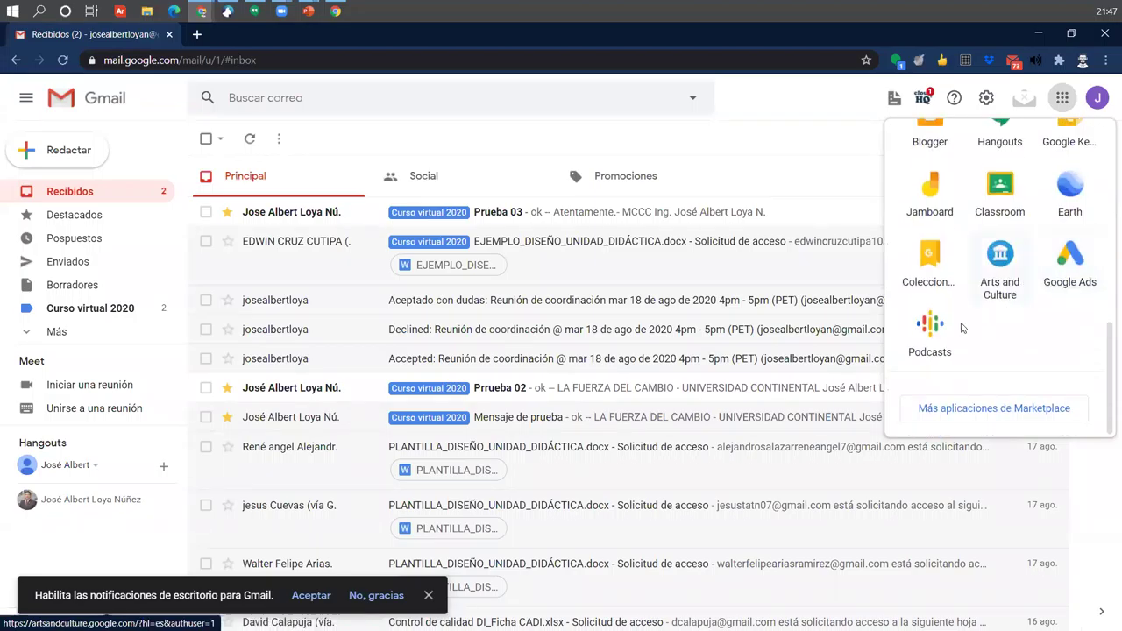
pyautogui.scroll(5, 1000, 294)
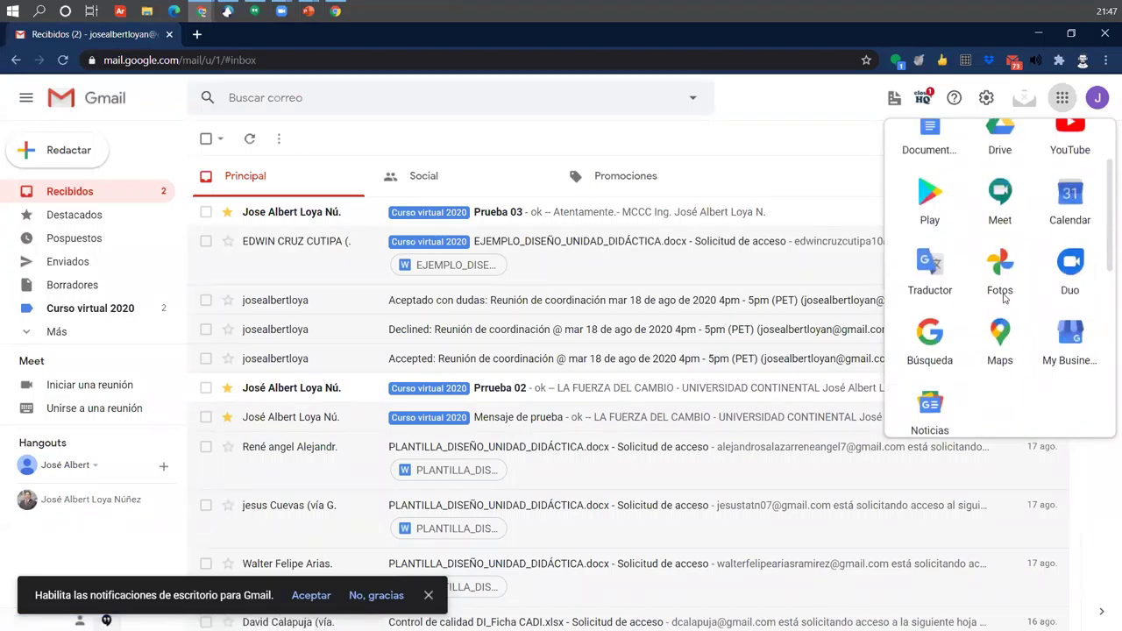
pyautogui.scroll(2, 1004, 298)
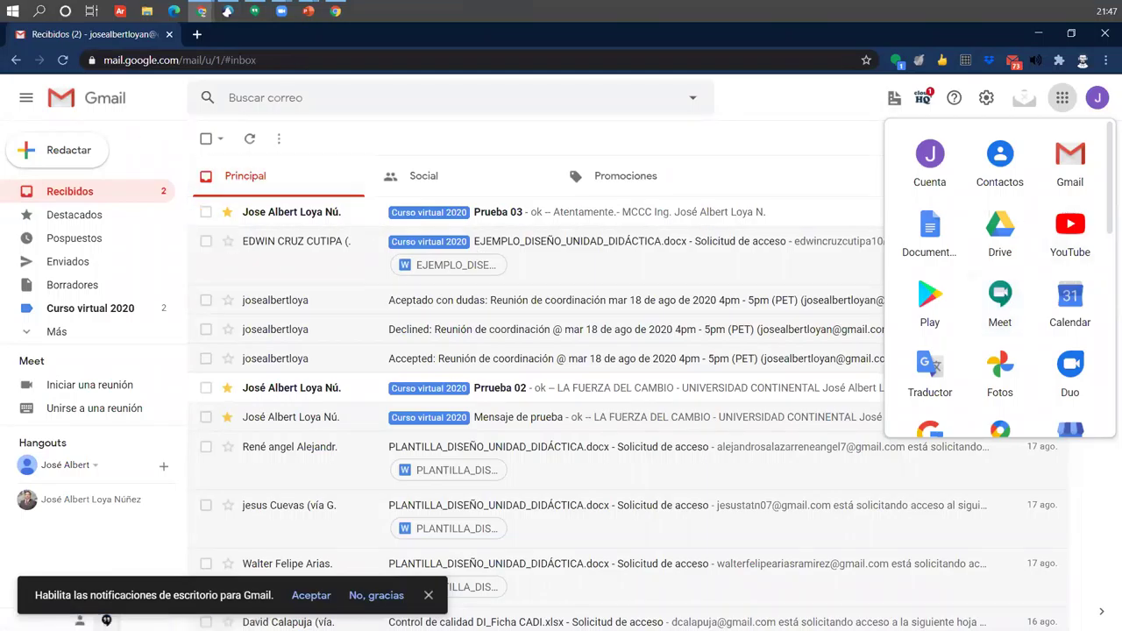
pyautogui.press('Escape')
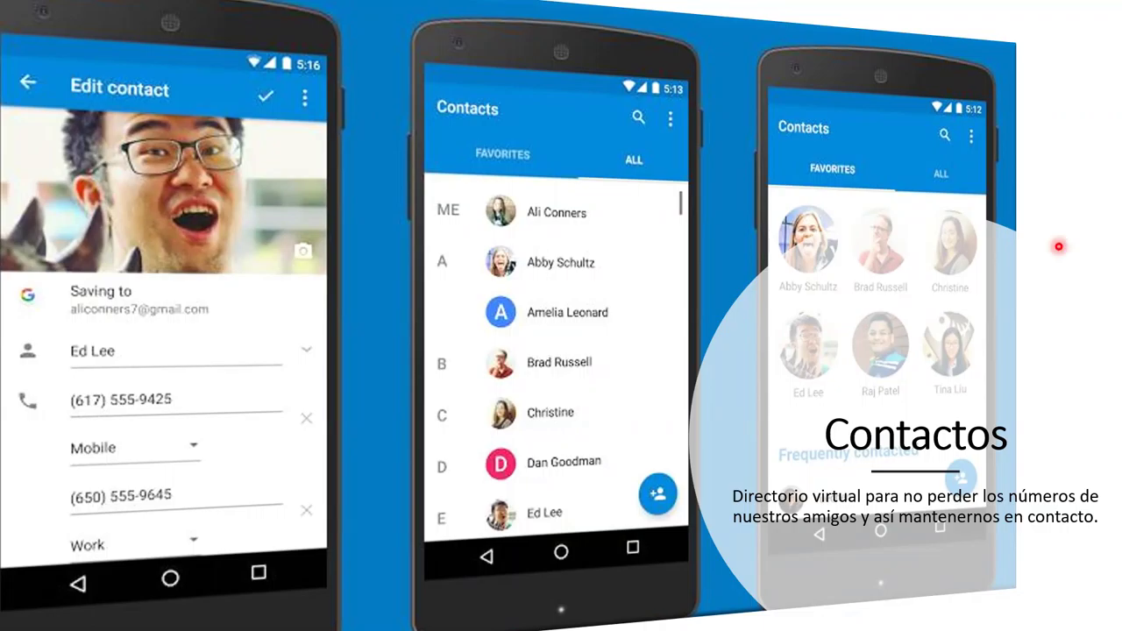
# - Back in Gmail, launch Google Fotos from the apps grid in a new tab and dismiss its welcome screen
pyautogui.hotkey('alt', 'Tab')
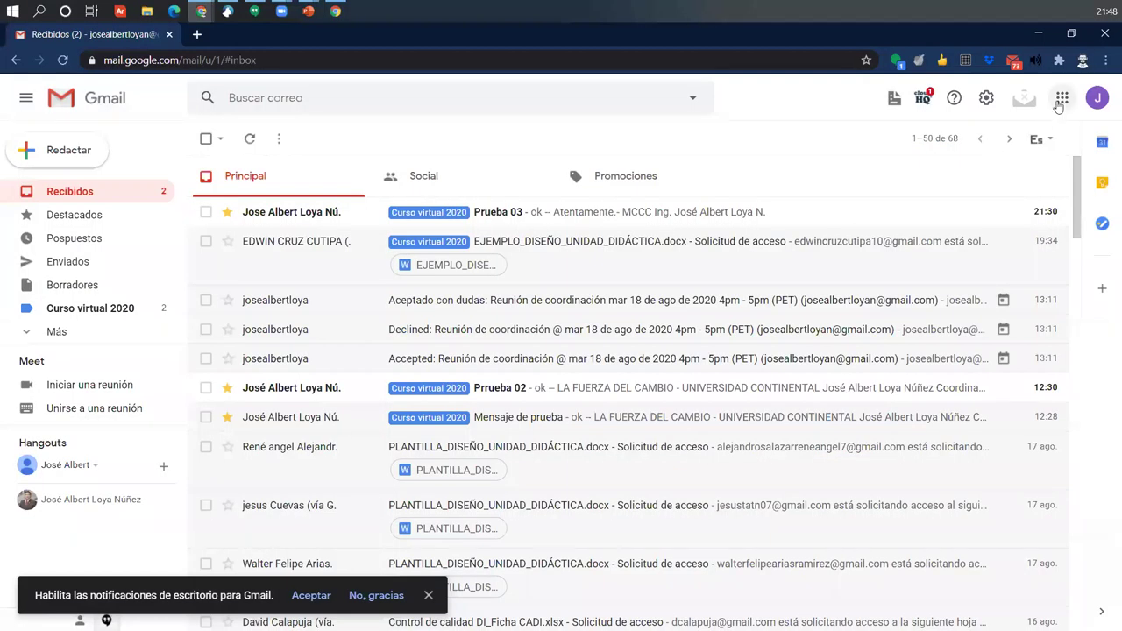
pyautogui.click(1062, 97)
pyautogui.click(1000, 367)
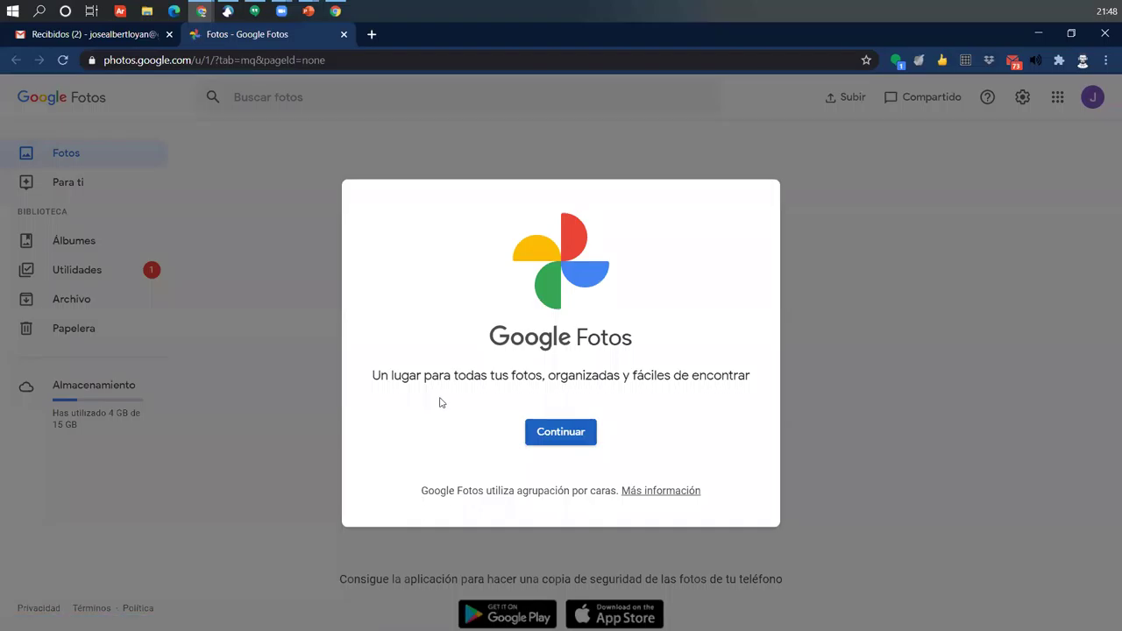
pyautogui.moveTo(451, 377); pyautogui.dragTo(781, 382)
pyautogui.click(781, 383)
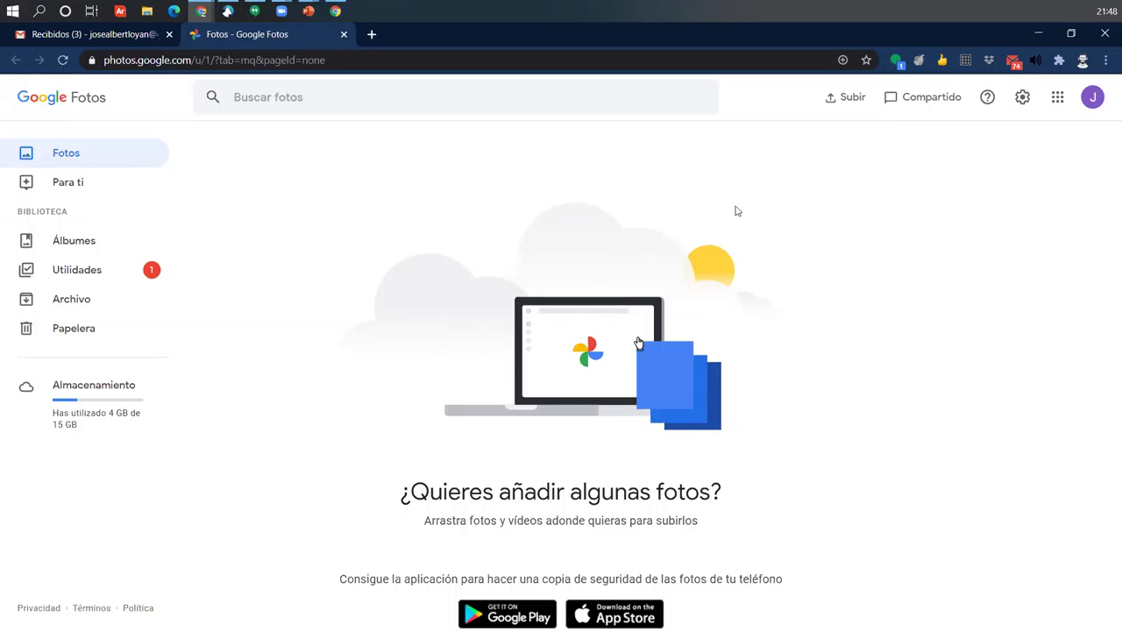
# - Upload 876sd_1_1_870x540 and capacitacion-virtual from Descargas via Subir > Ordenador
pyautogui.click(839, 98)
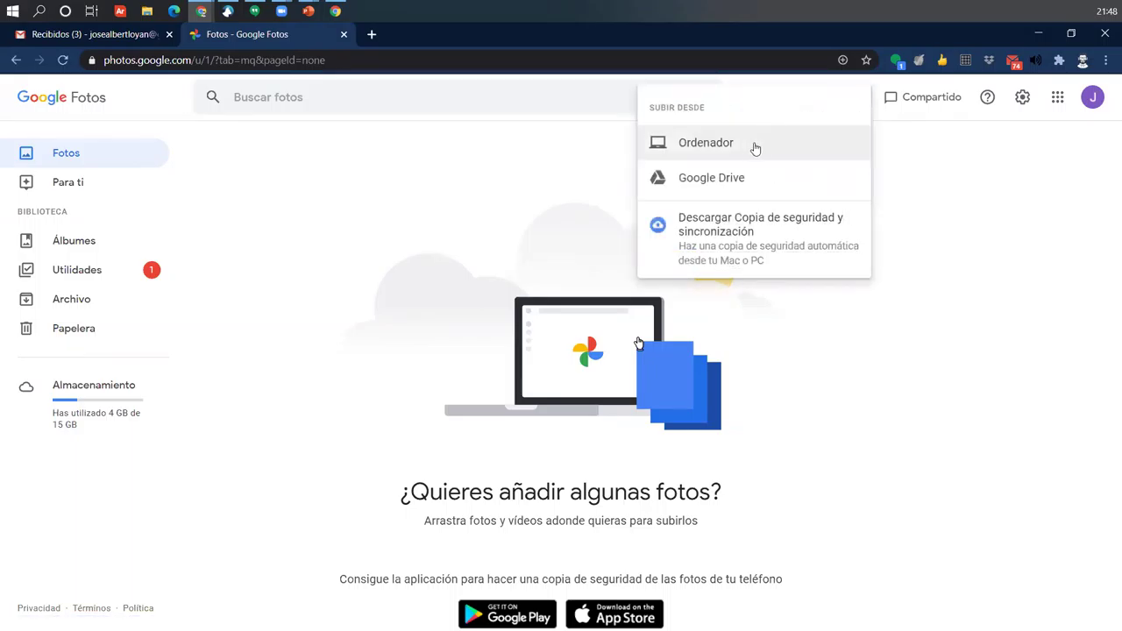
pyautogui.click(704, 140)
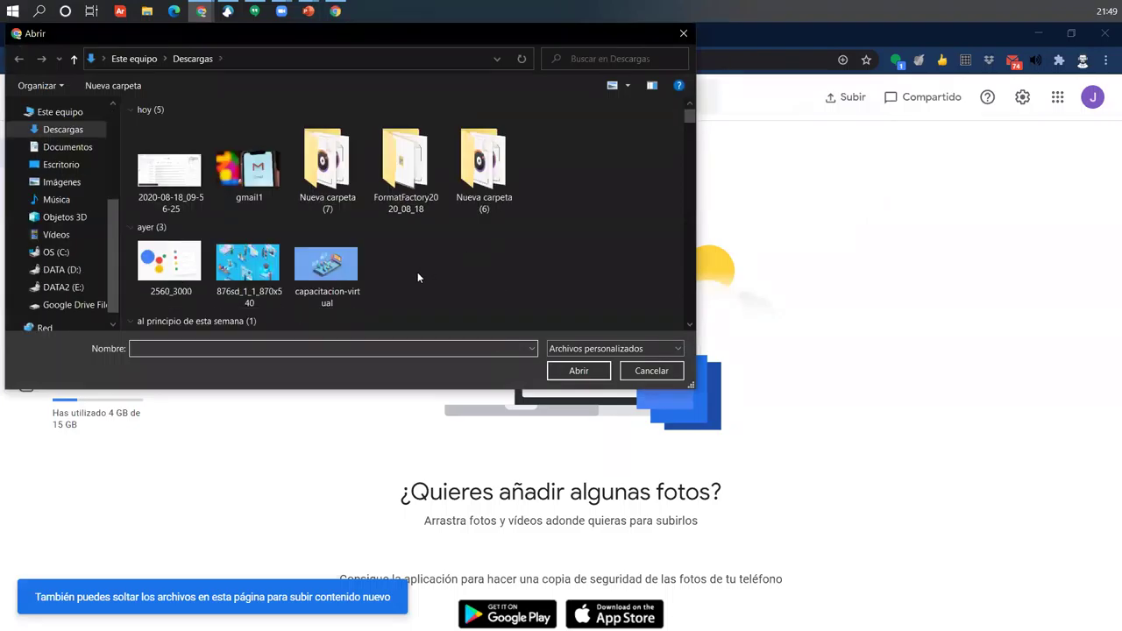
pyautogui.moveTo(418, 272); pyautogui.dragTo(201, 277)
pyautogui.click(564, 372)
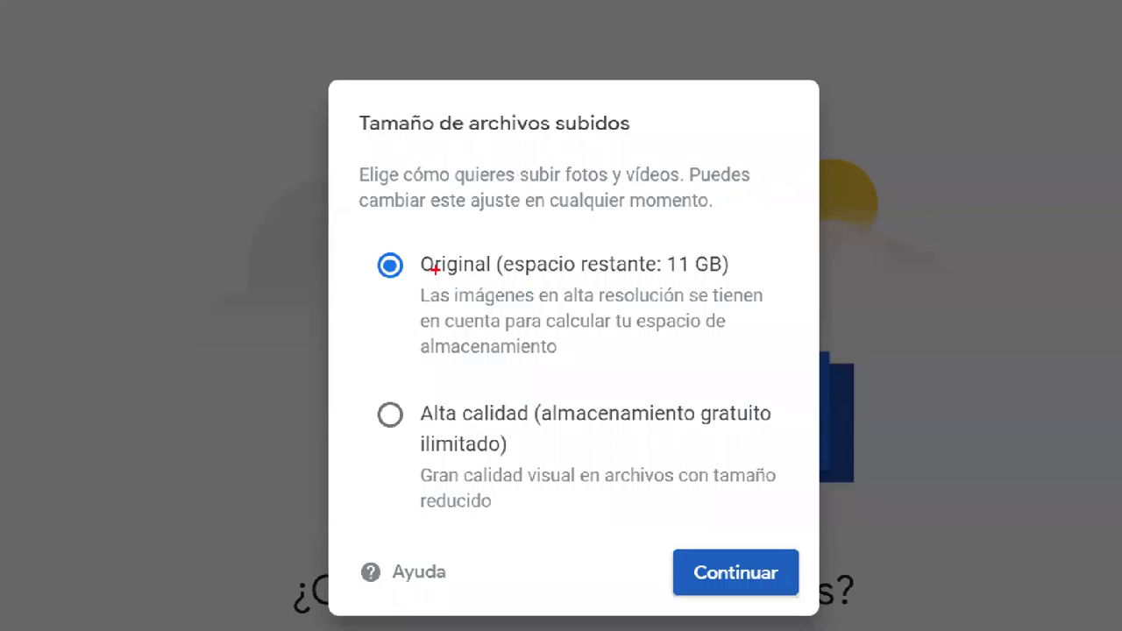
pyautogui.moveTo(381, 233)
pyautogui.mouseDown()
pyautogui.moveTo(601, 333)
pyautogui.moveTo(769, 354)
pyautogui.moveTo(781, 372)
pyautogui.mouseUp()
pyautogui.moveTo(761, 286); pyautogui.dragTo(808, 149)
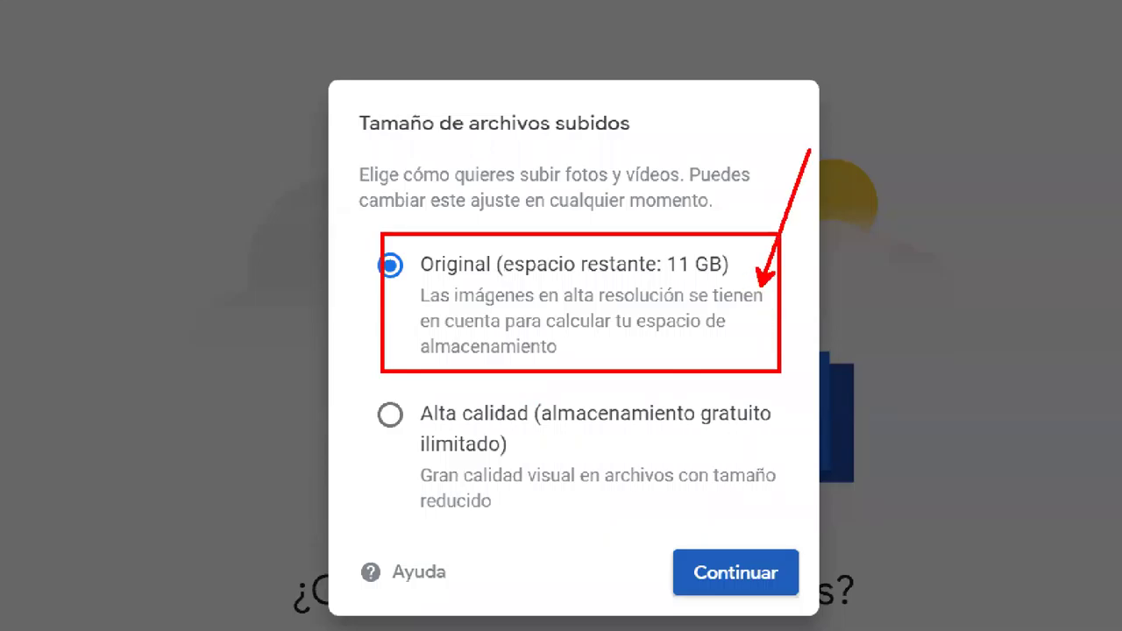
pyautogui.moveTo(373, 395)
pyautogui.mouseDown()
pyautogui.moveTo(684, 498)
pyautogui.moveTo(795, 510)
pyautogui.mouseUp()
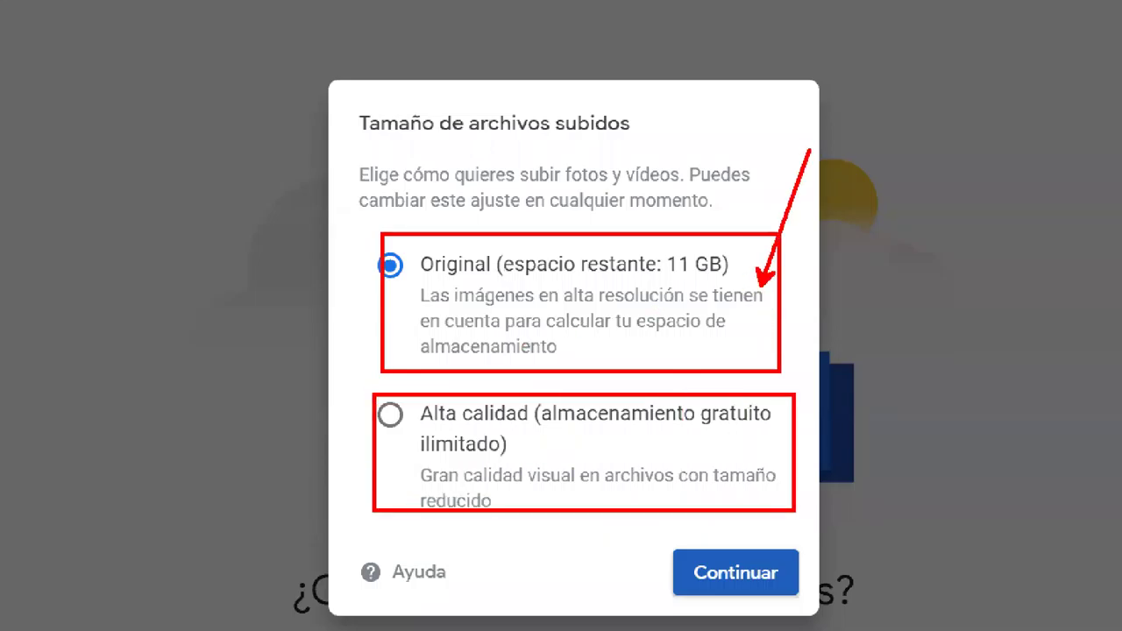
pyautogui.moveTo(774, 449); pyautogui.dragTo(832, 365)
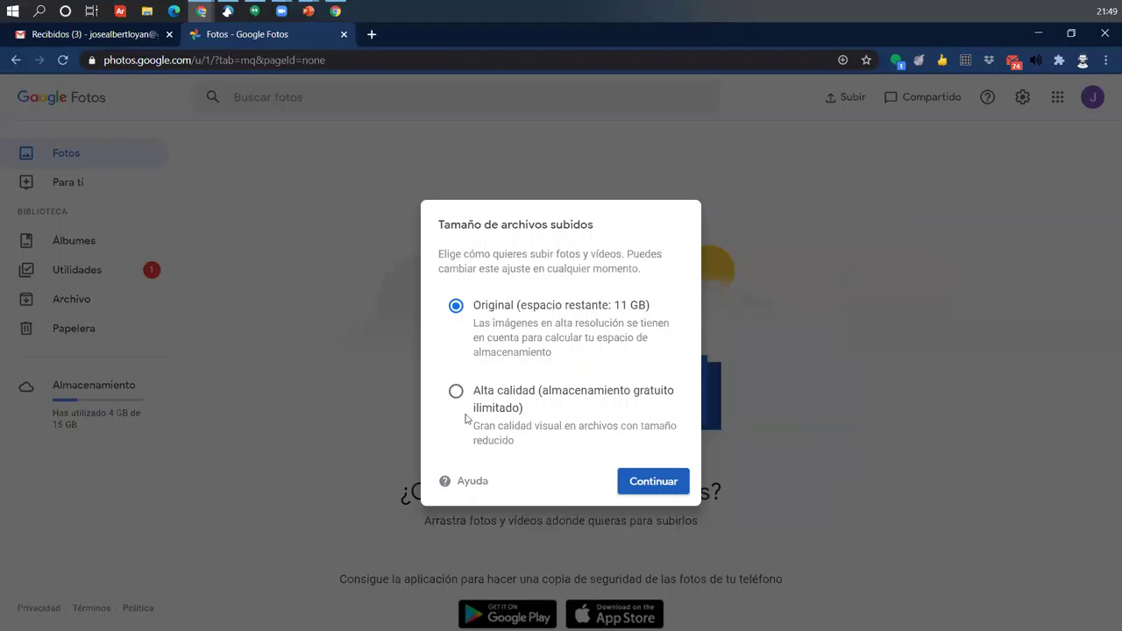
# - Upload the images at Alta calidad size, then go to the Álbumes page
pyautogui.click(470, 417)
pyautogui.click(684, 495)
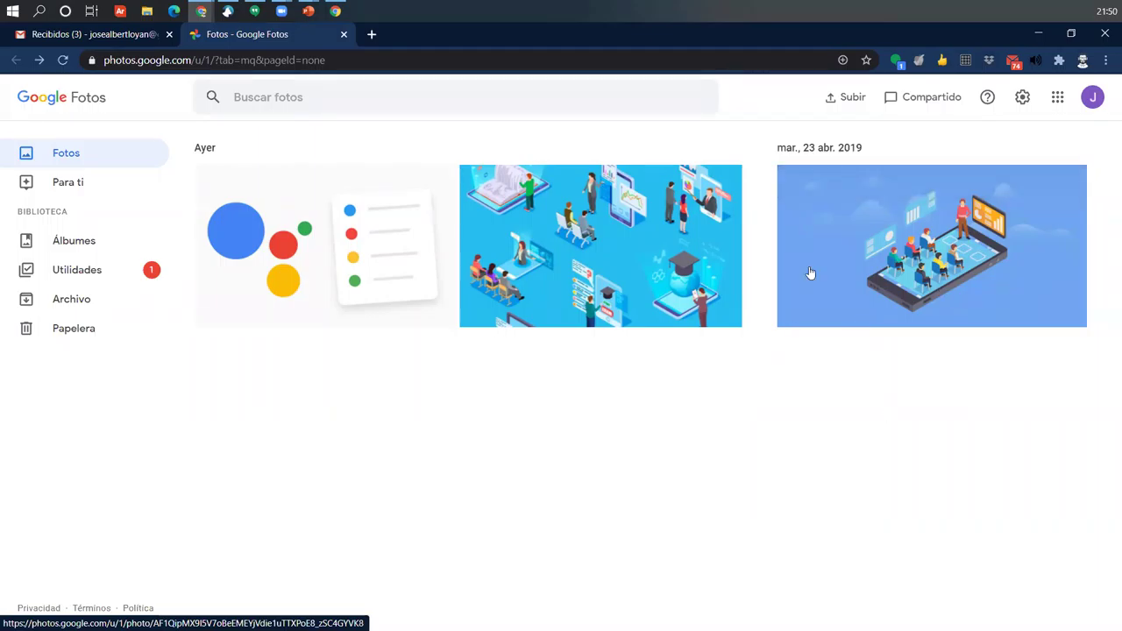
pyautogui.click(63, 245)
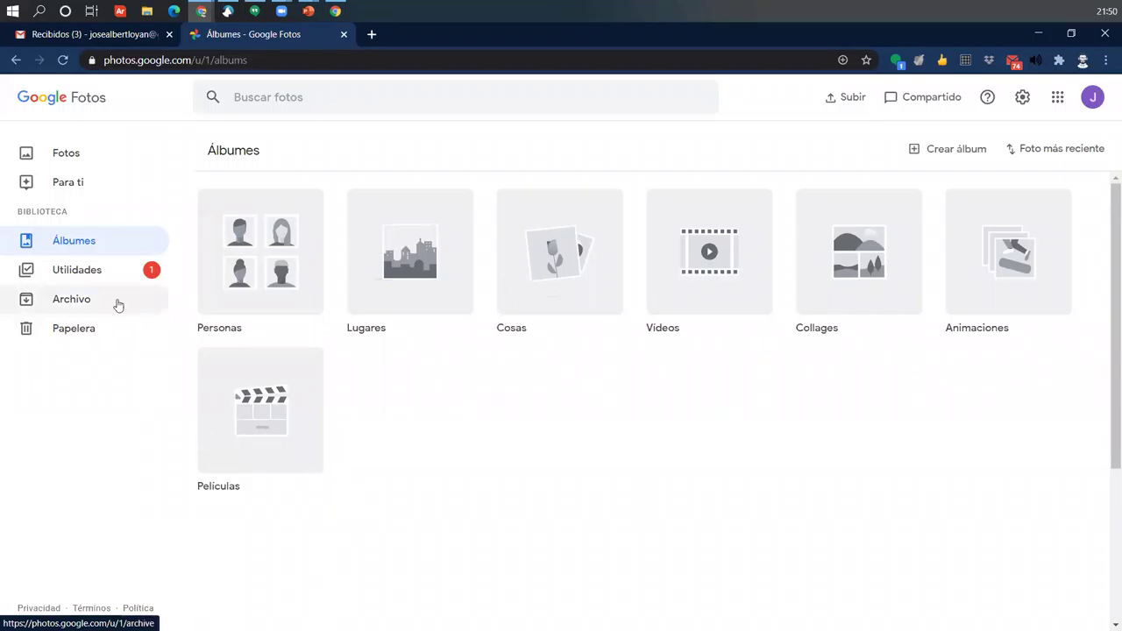
# - View the Utilidades page with its partner-account card, then return to the photo library
pyautogui.click(92, 282)
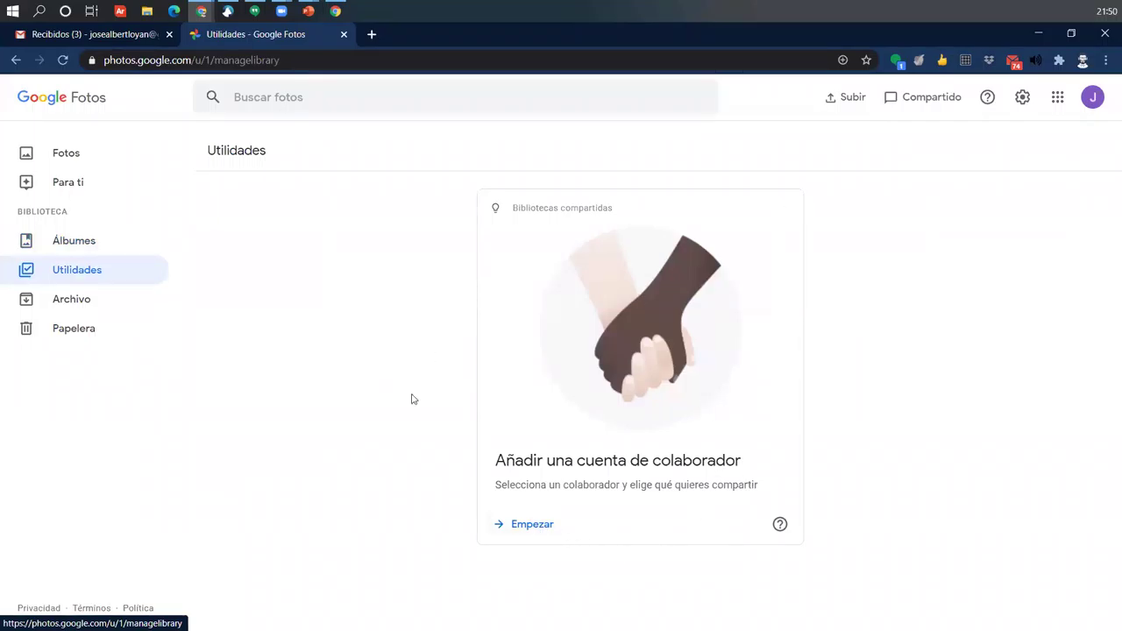
pyautogui.moveTo(672, 521)
pyautogui.click(85, 164)
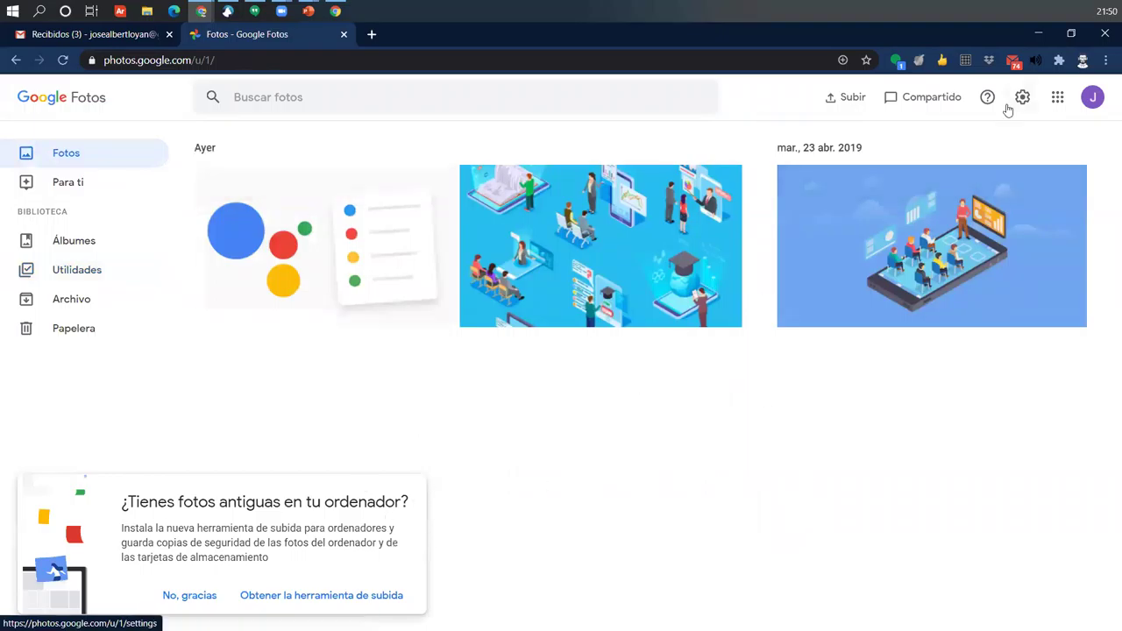
# - From Para ti, create a collage of the Assistant, education and phone classroom illustrations
pyautogui.click(84, 181)
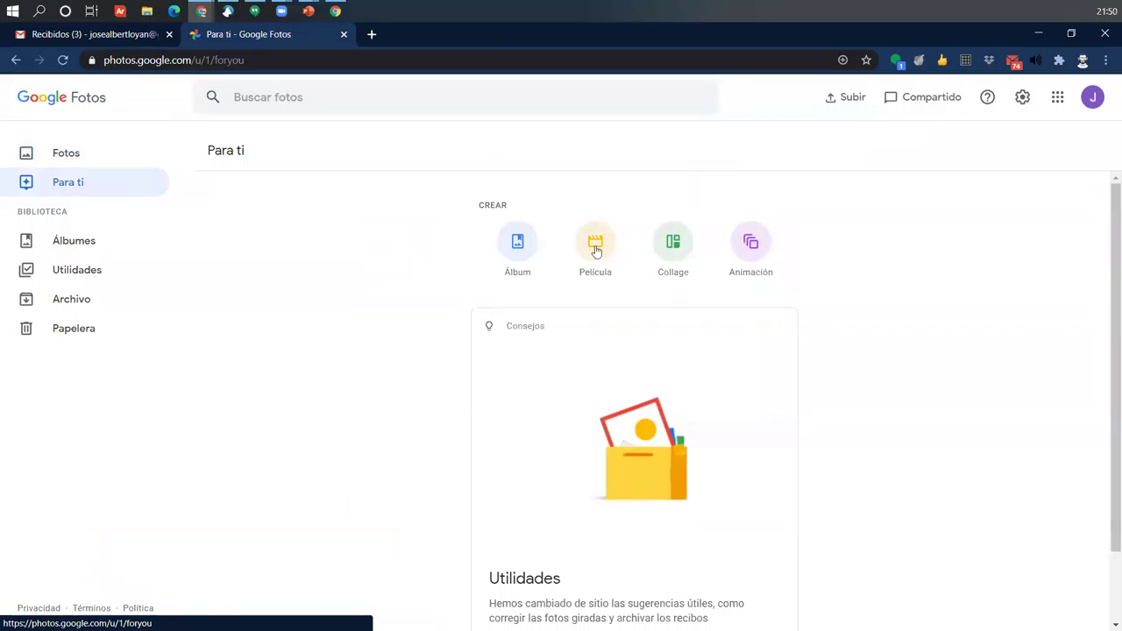
pyautogui.click(658, 253)
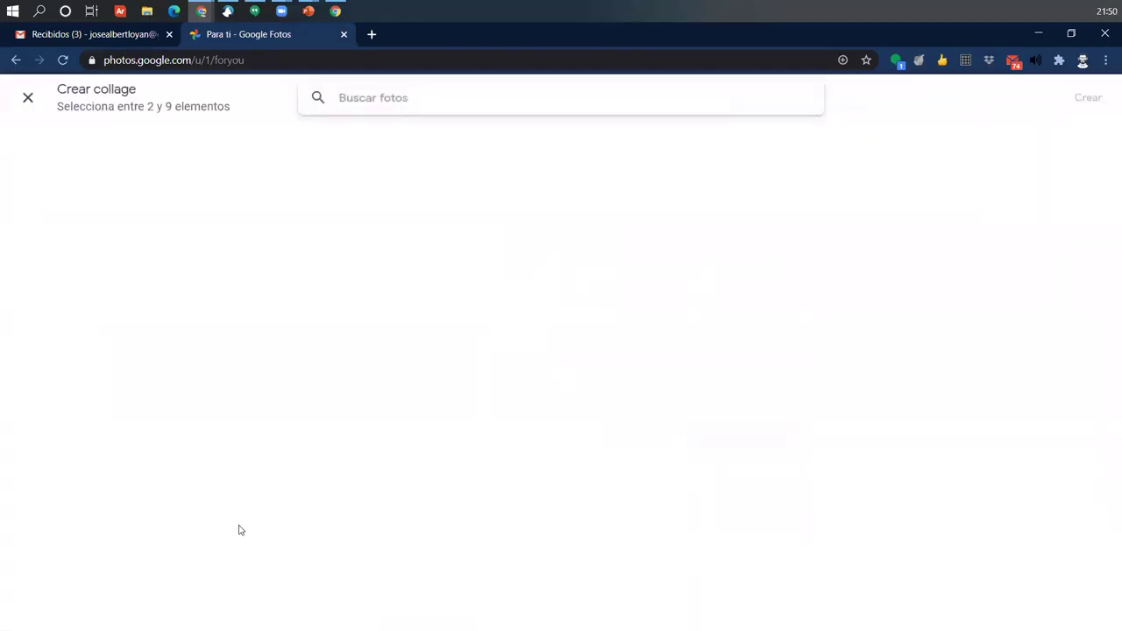
pyautogui.click(295, 288)
pyautogui.click(428, 291)
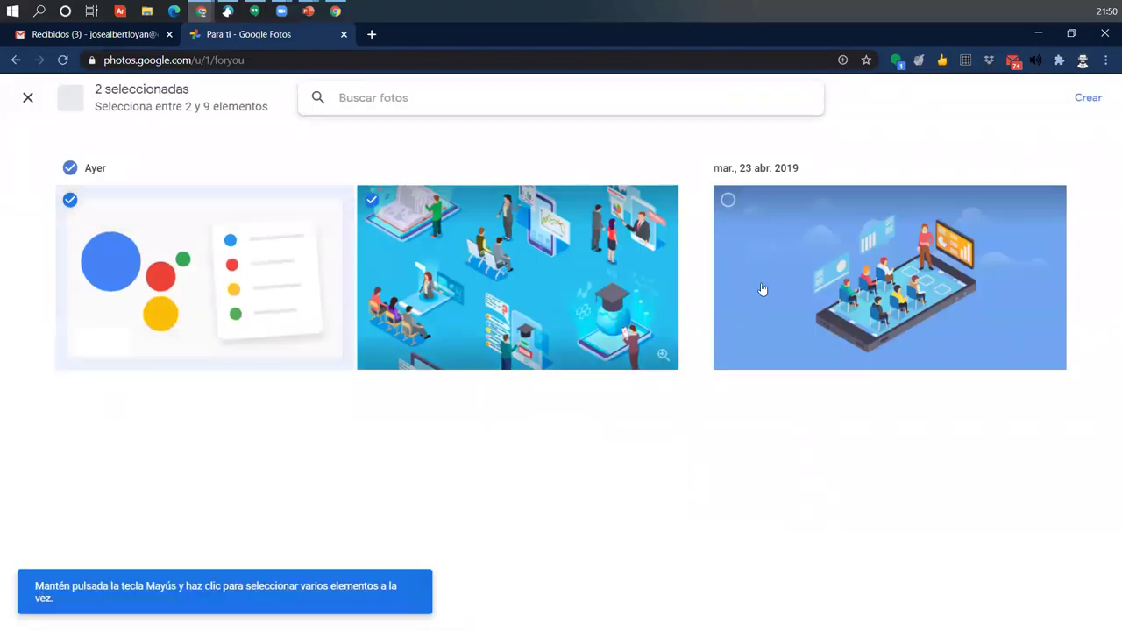
pyautogui.click(762, 290)
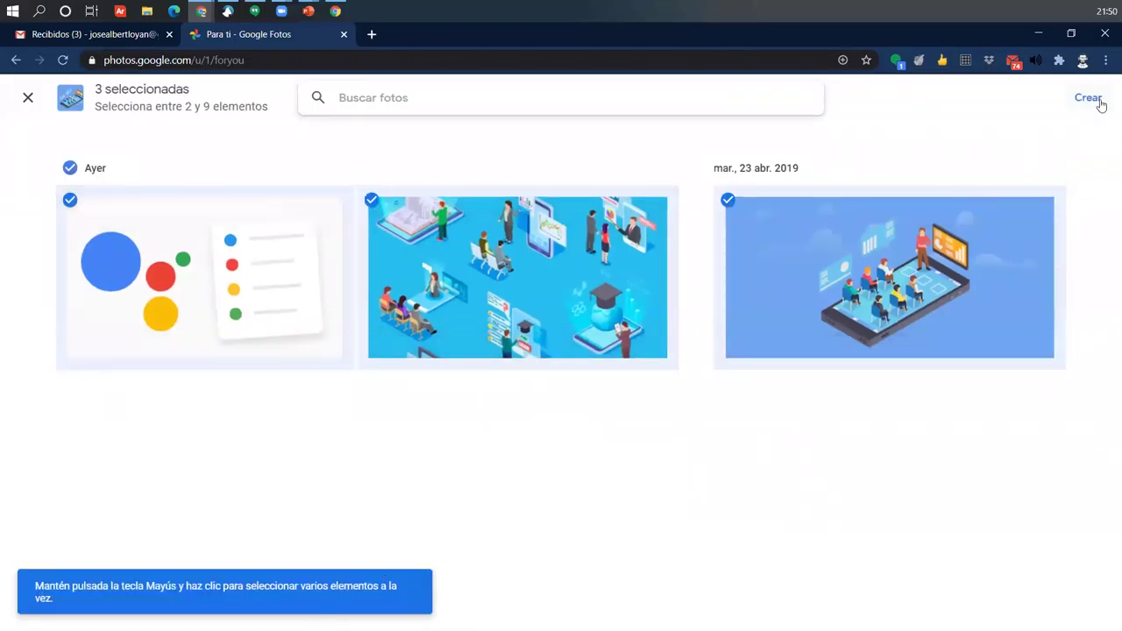
pyautogui.click(1091, 99)
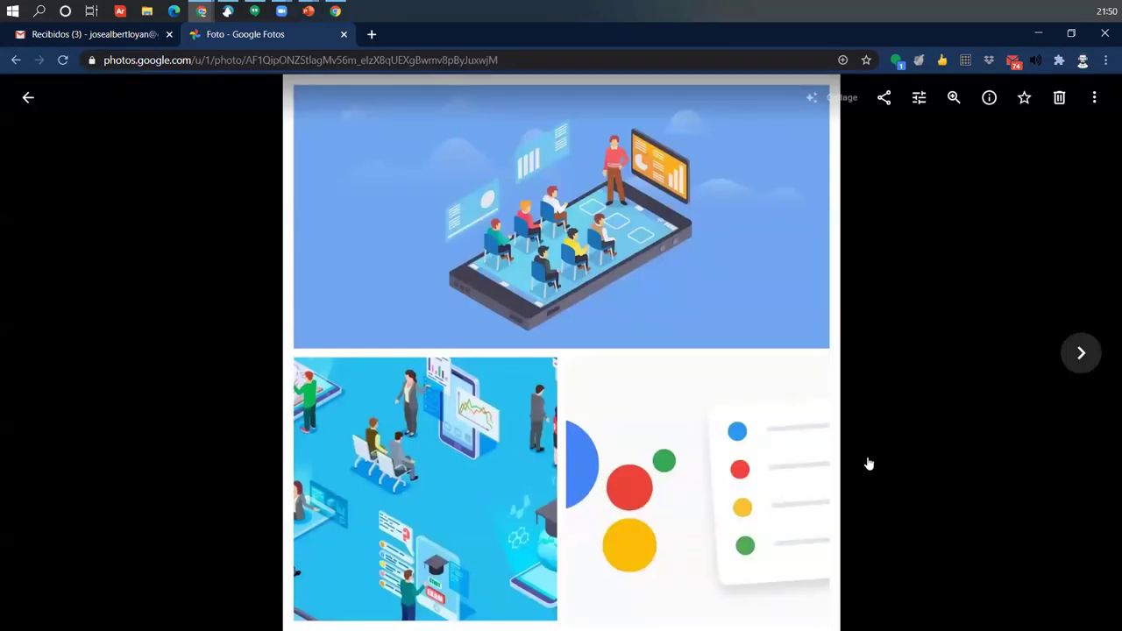
# - Browse the next photos after the collage, then go back to the Para ti page
pyautogui.click(1083, 353)
pyautogui.click(1082, 354)
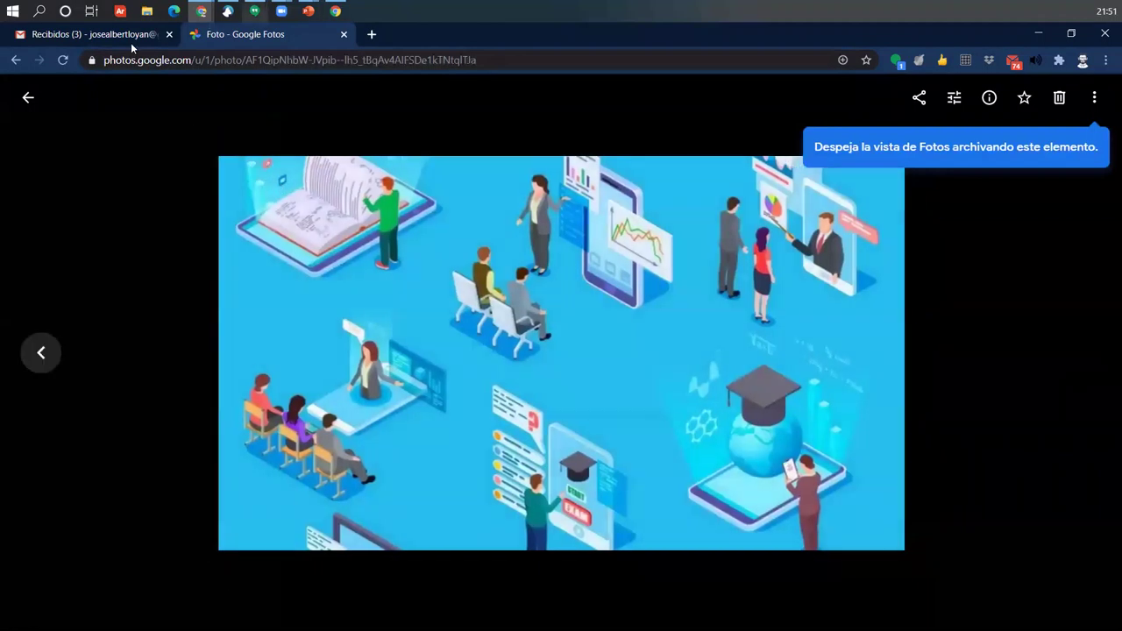
pyautogui.click(28, 98)
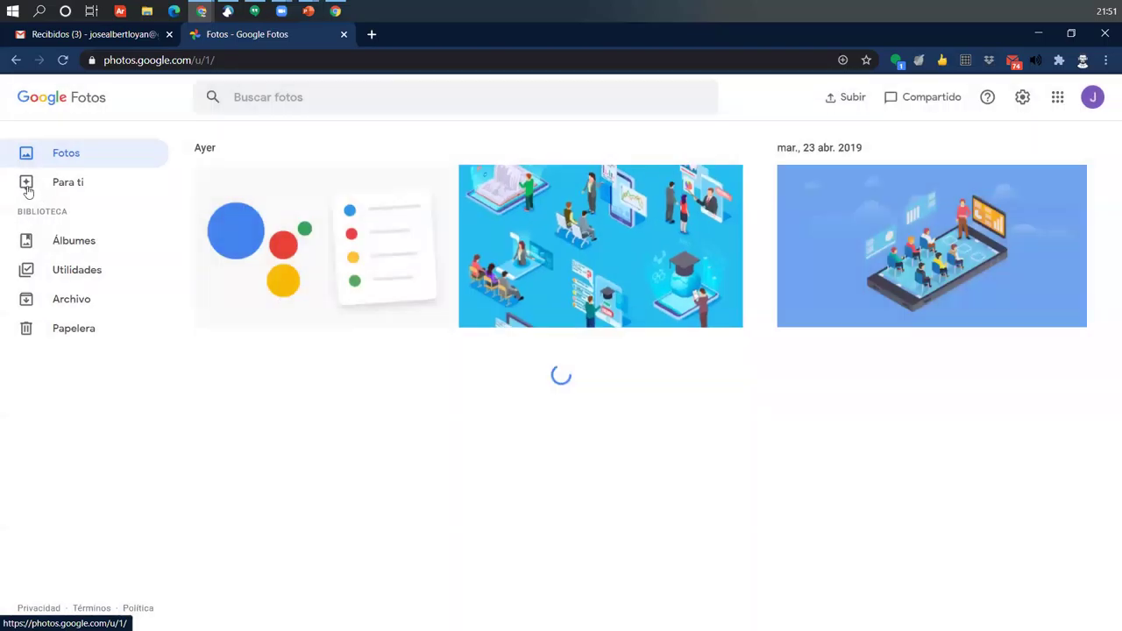
pyautogui.click(46, 182)
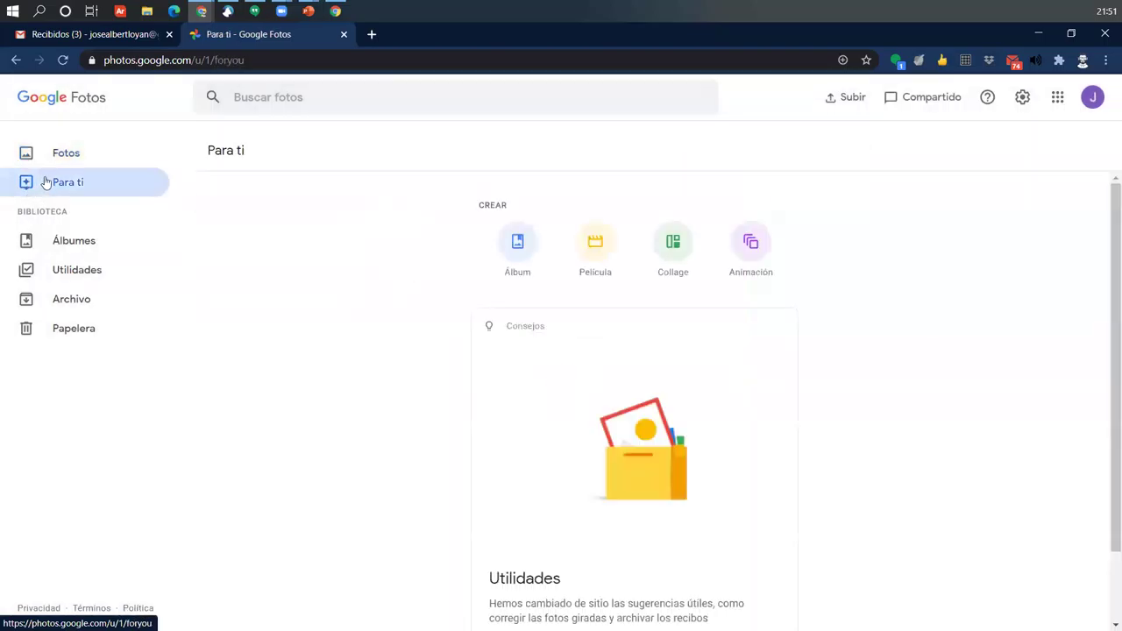
# - Scroll the Para ti page, then close the Google Fotos tab to return to Gmail
pyautogui.scroll(-1, 850, 511)
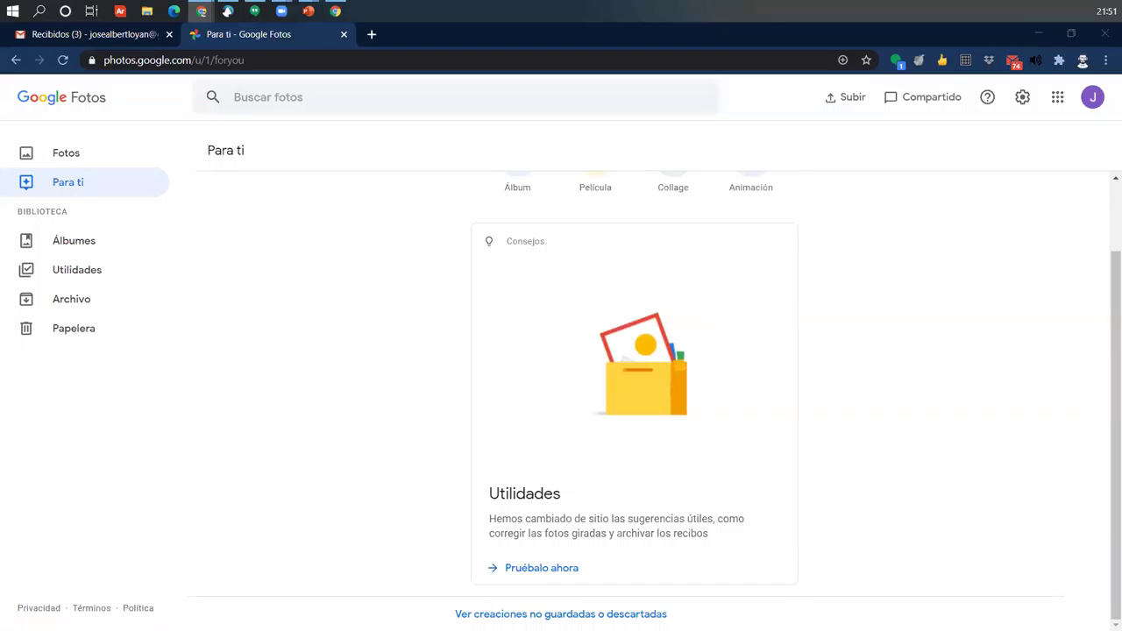
pyautogui.click(343, 34)
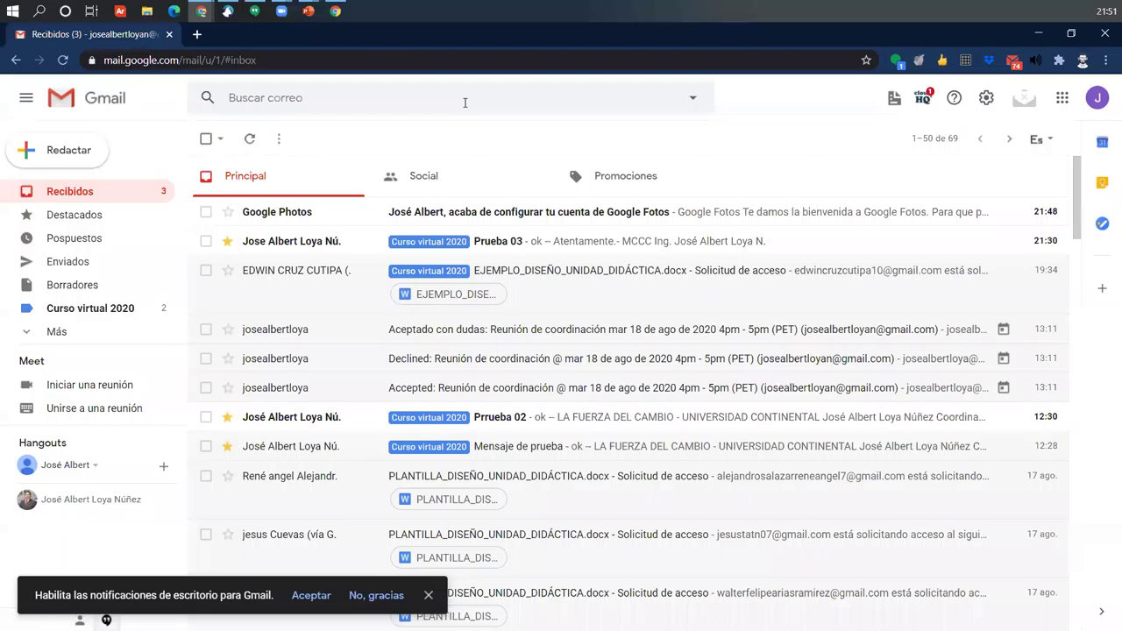
# - Launch Google Contactos in a new tab from the Gmail apps grid
pyautogui.click(1062, 97)
pyautogui.click(1000, 156)
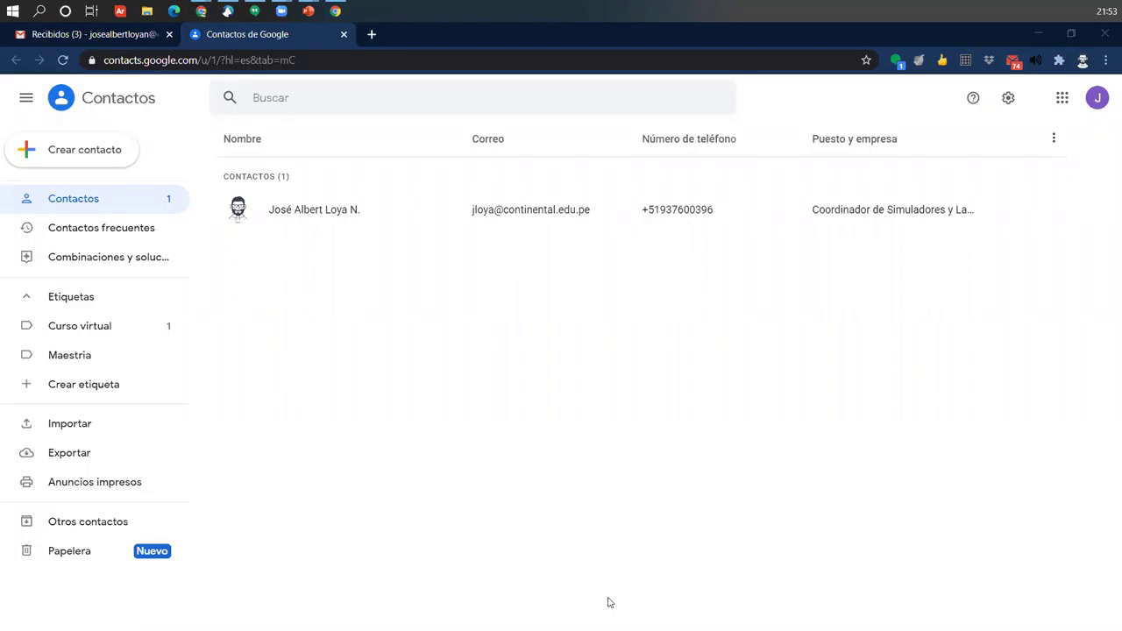
# - In the other browser window's Gmail, launch Google Contactos in a new tab
pyautogui.hotkey('alt', 'Tab')
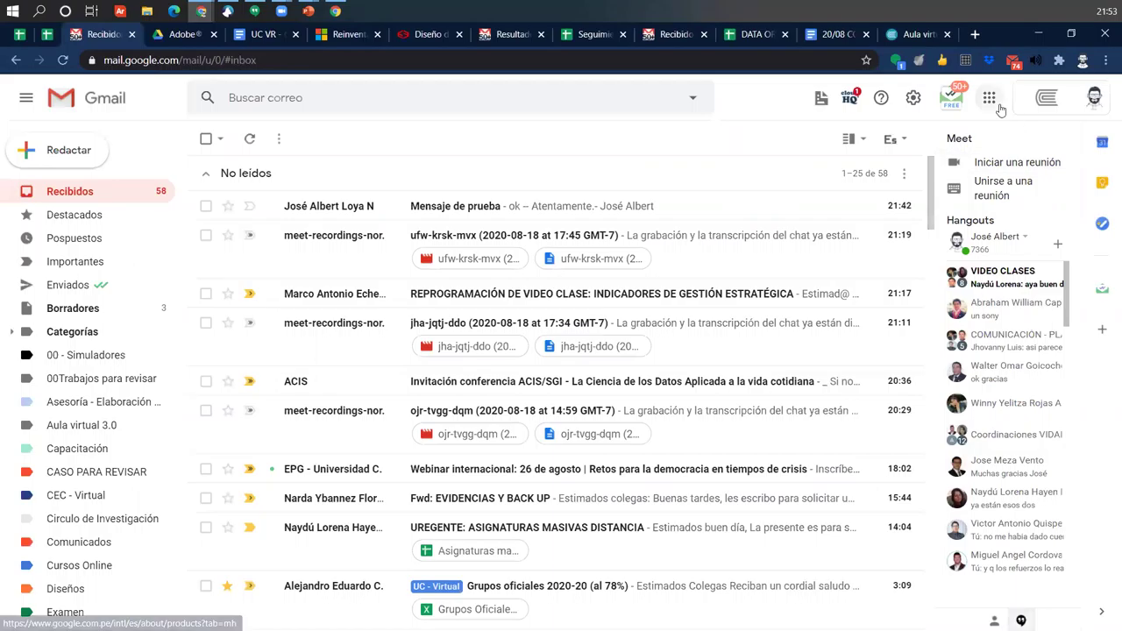
pyautogui.click(990, 97)
pyautogui.click(1070, 230)
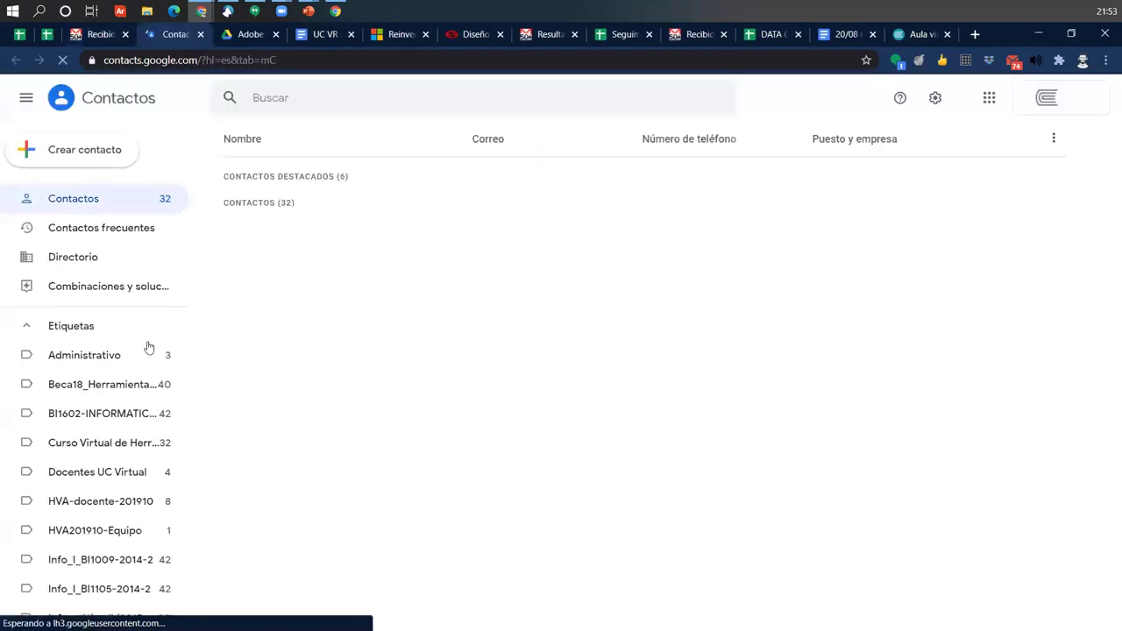
# - Browse the 40 contacts under the BECA18_HERRAMIENTAS TIC_2015-1 label
pyautogui.click(95, 388)
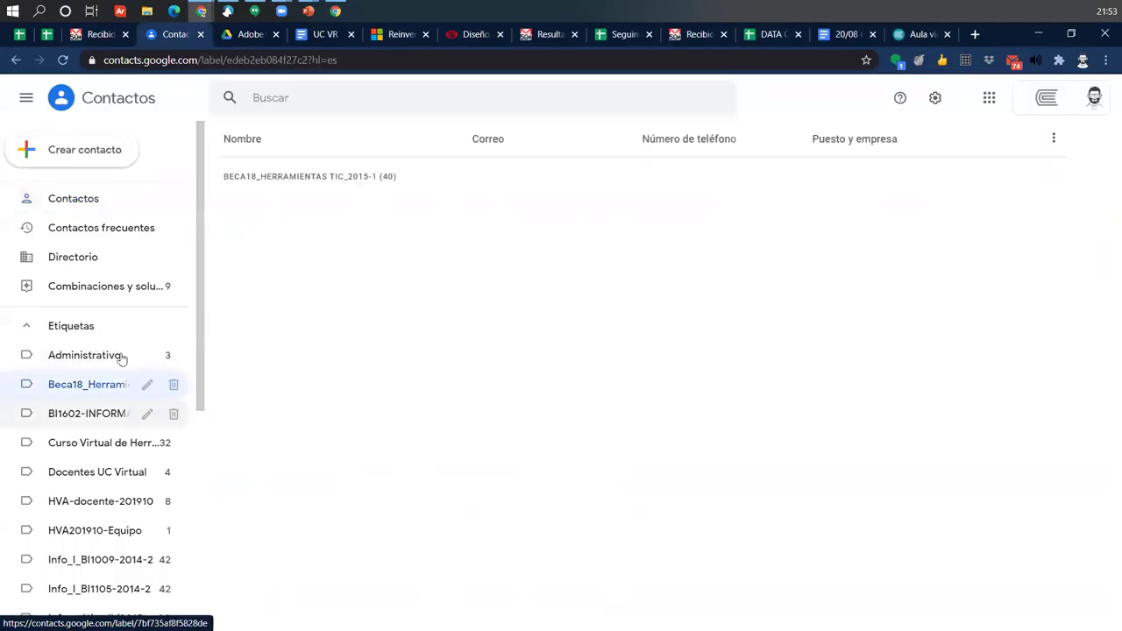
pyautogui.scroll(-1, 185, 325)
pyautogui.scroll(-4, 167, 351)
pyautogui.scroll(-8, 413, 401)
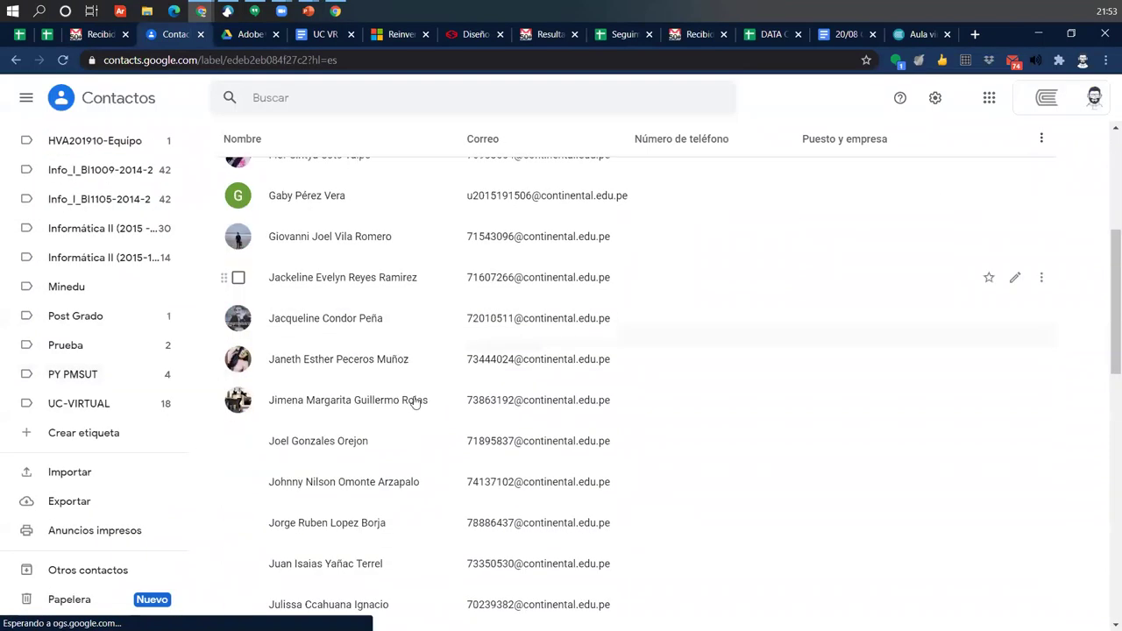
pyautogui.scroll(-3, 355, 481)
pyautogui.scroll(5, 461, 442)
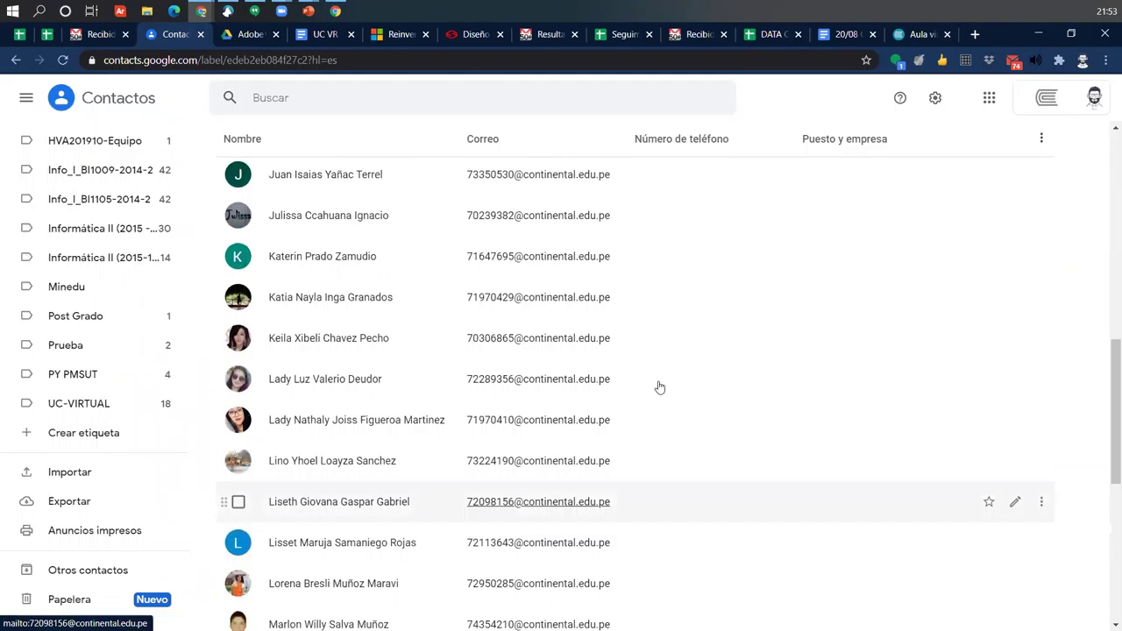
pyautogui.scroll(1, 487, 517)
pyautogui.scroll(-1, 395, 456)
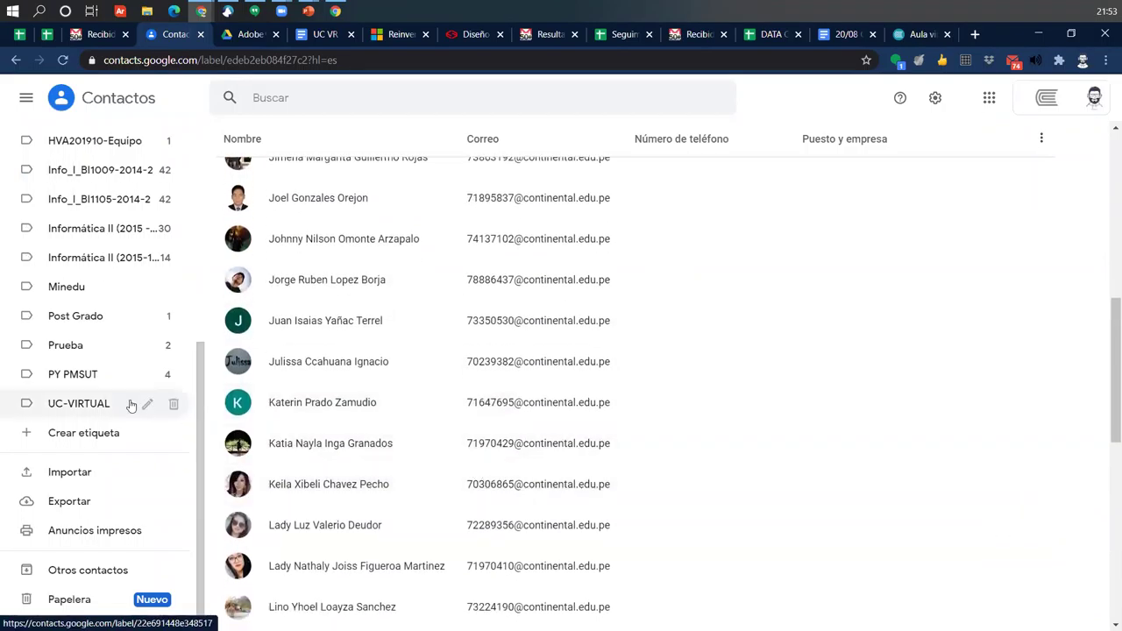
pyautogui.scroll(2, 130, 405)
pyautogui.scroll(1, 122, 351)
# - Look through the HVA-docente-201910 and BI1602-INFORMATICA I label contact lists
pyautogui.click(100, 257)
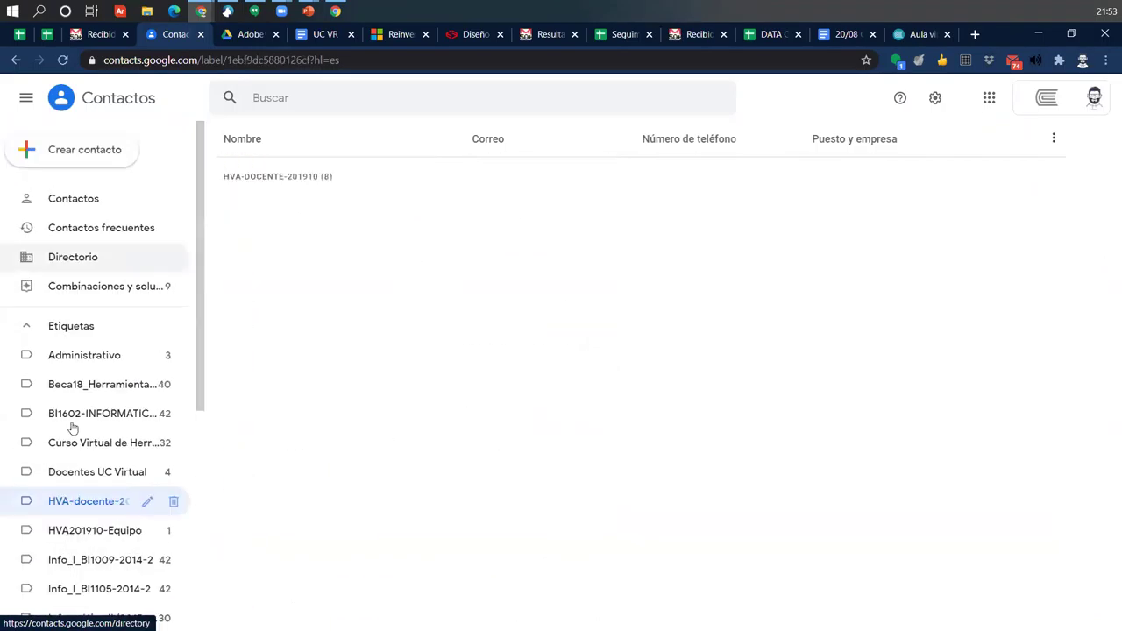
pyautogui.click(87, 413)
pyautogui.scroll(-2, 220, 443)
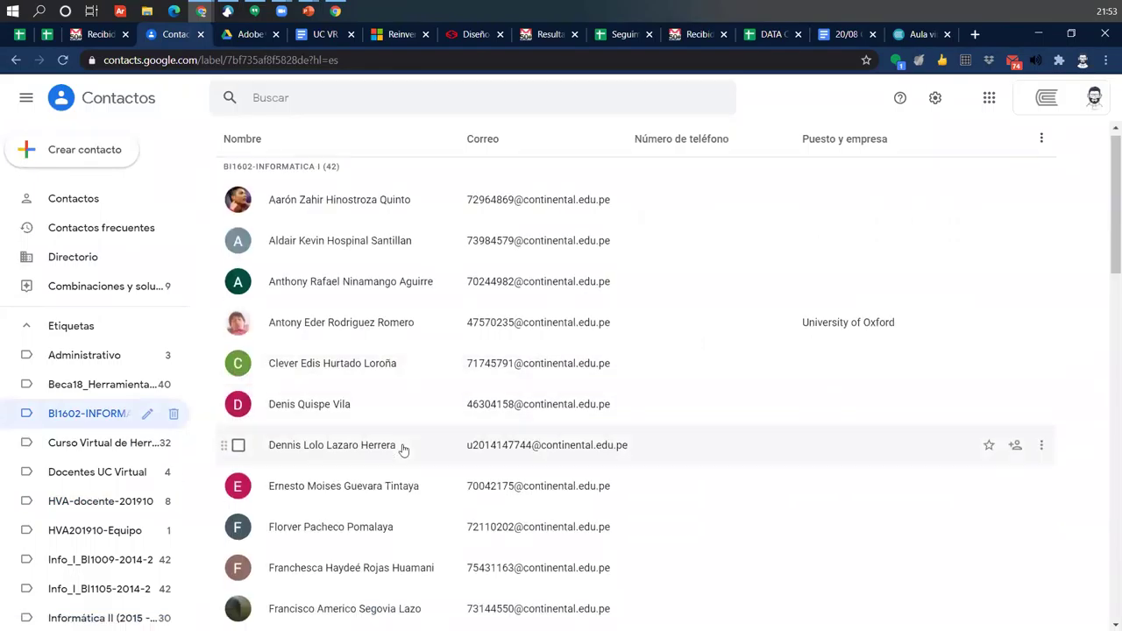
pyautogui.scroll(-3, 462, 439)
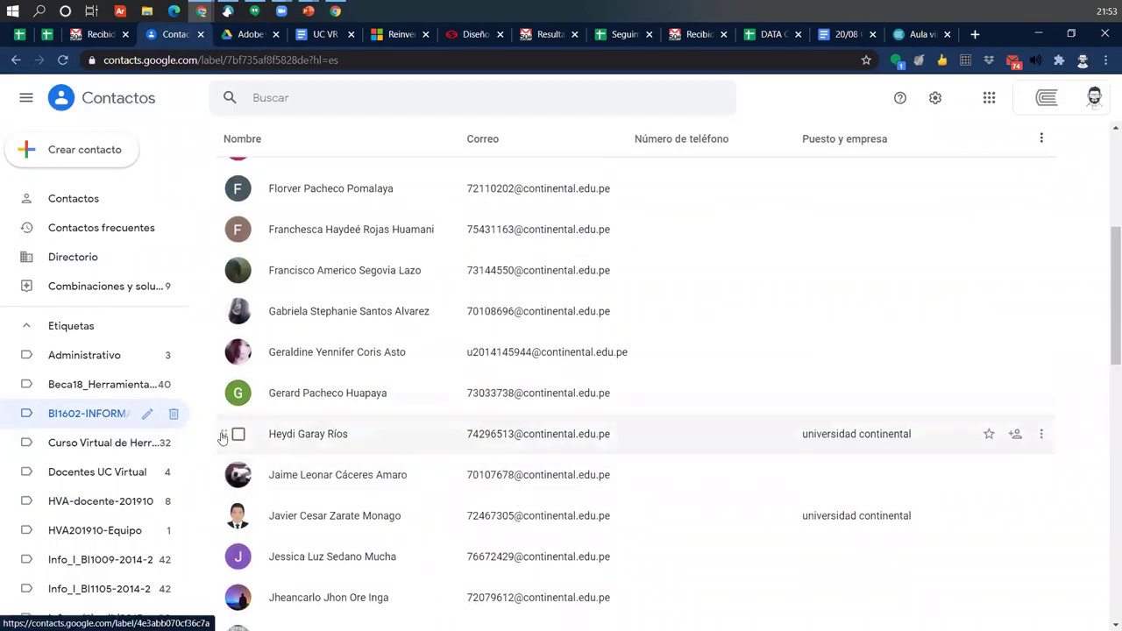
pyautogui.click(90, 413)
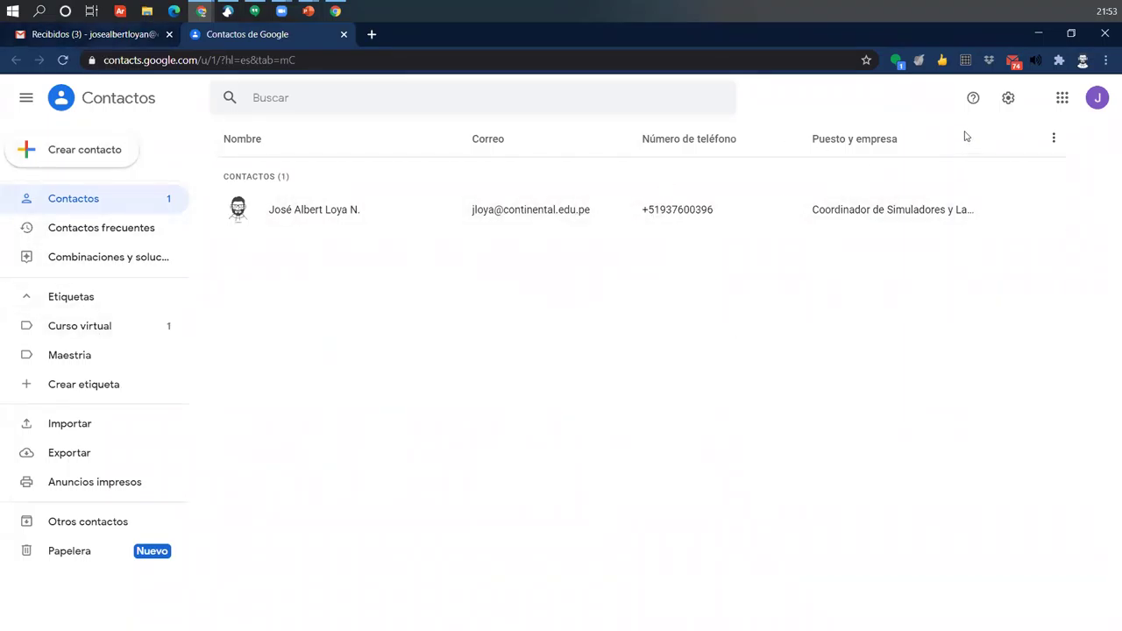
# - Switch to Gmail, return to the Contactos tab and choose Crear contacto
pyautogui.hotkey('ctrl', '1')
pyautogui.click(1061, 100)
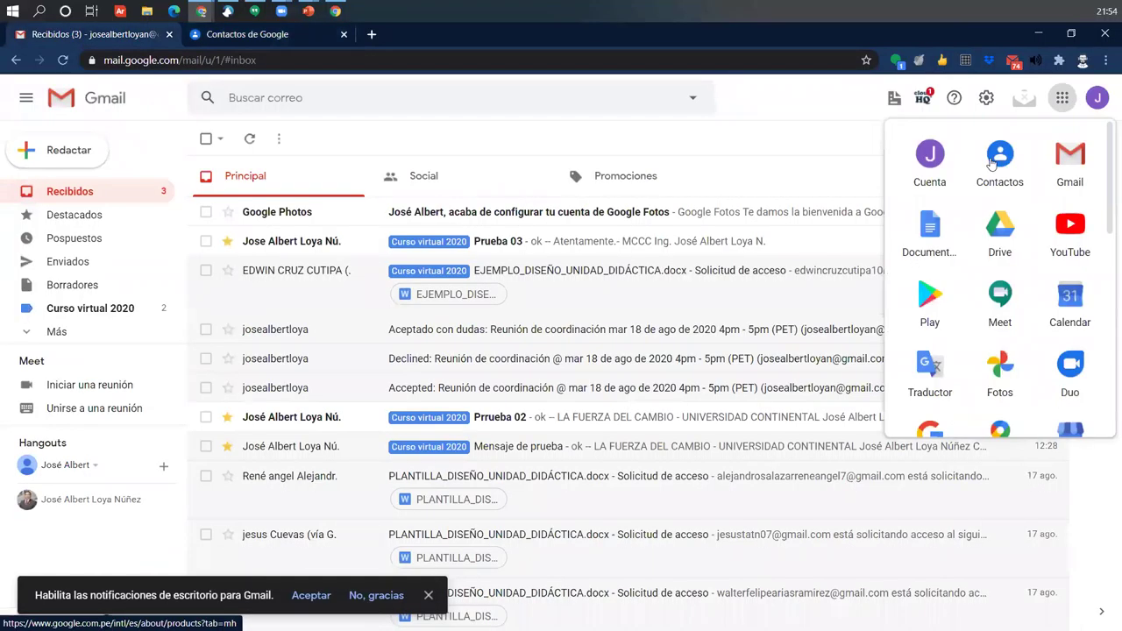
pyautogui.click(265, 41)
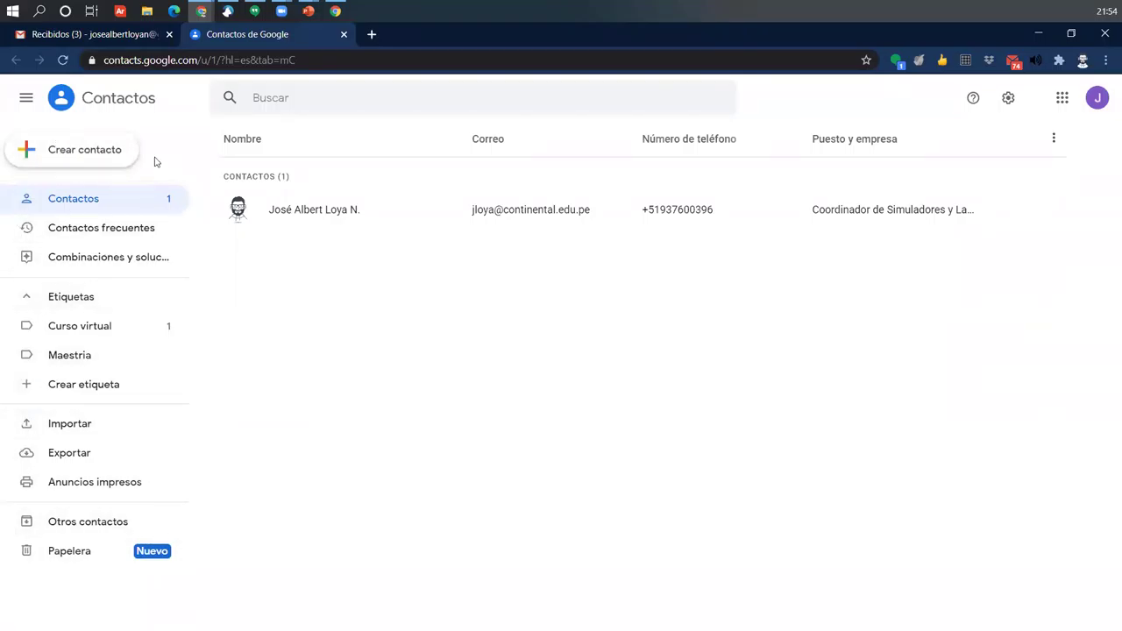
pyautogui.click(79, 142)
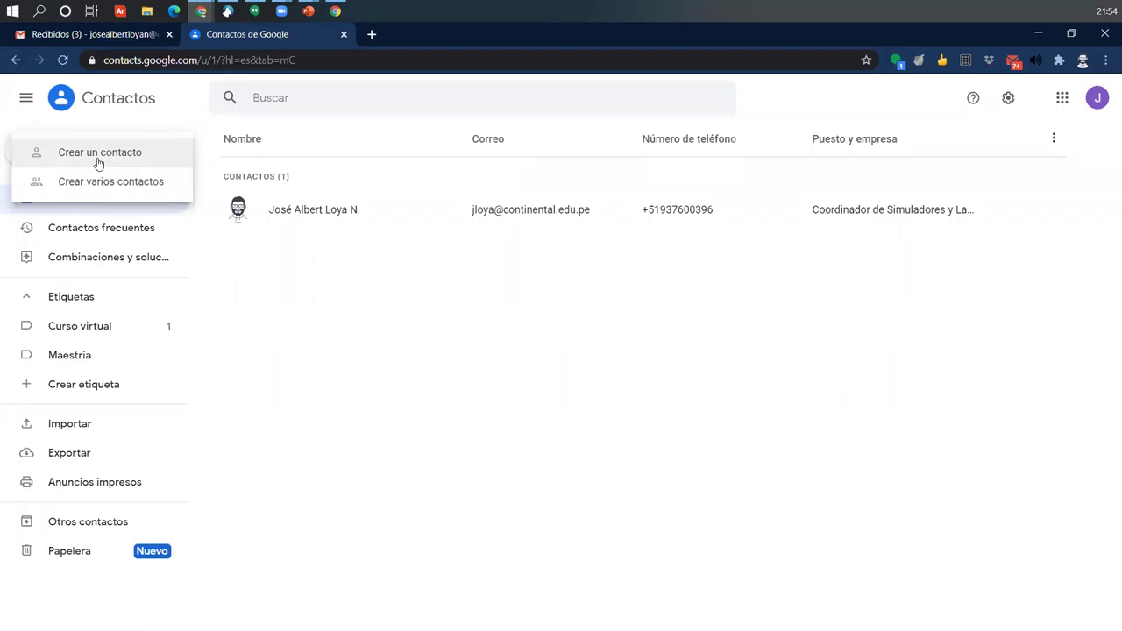
# - Open a blank Crear contacto form and look over its empty name, company, e-mail and phone fields
pyautogui.click(97, 157)
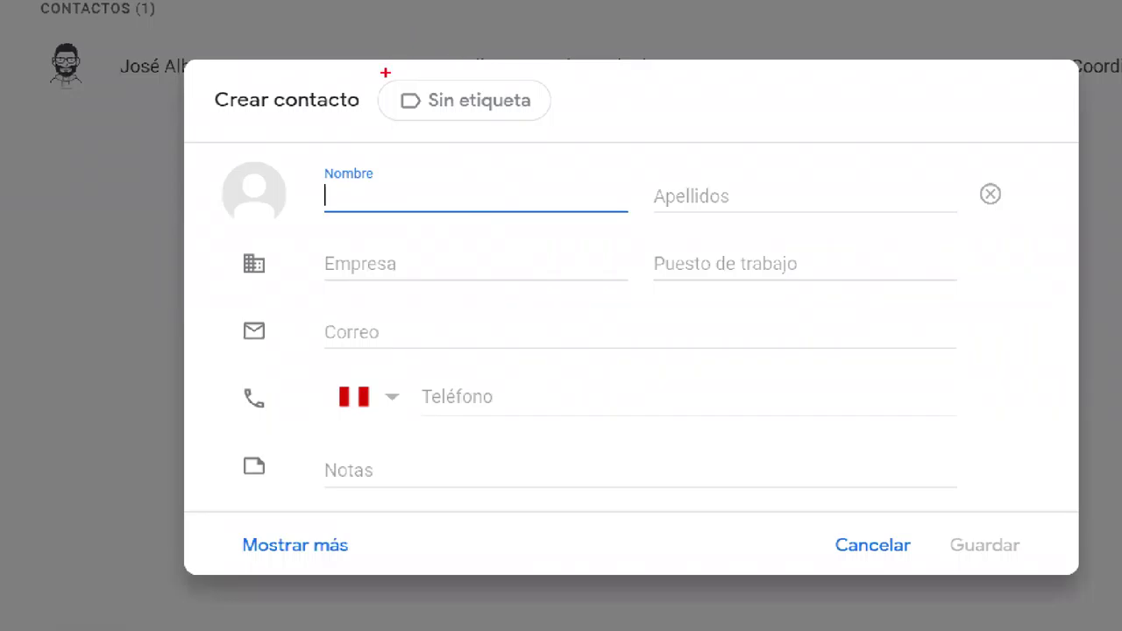
pyautogui.moveTo(345, 76); pyautogui.dragTo(574, 127)
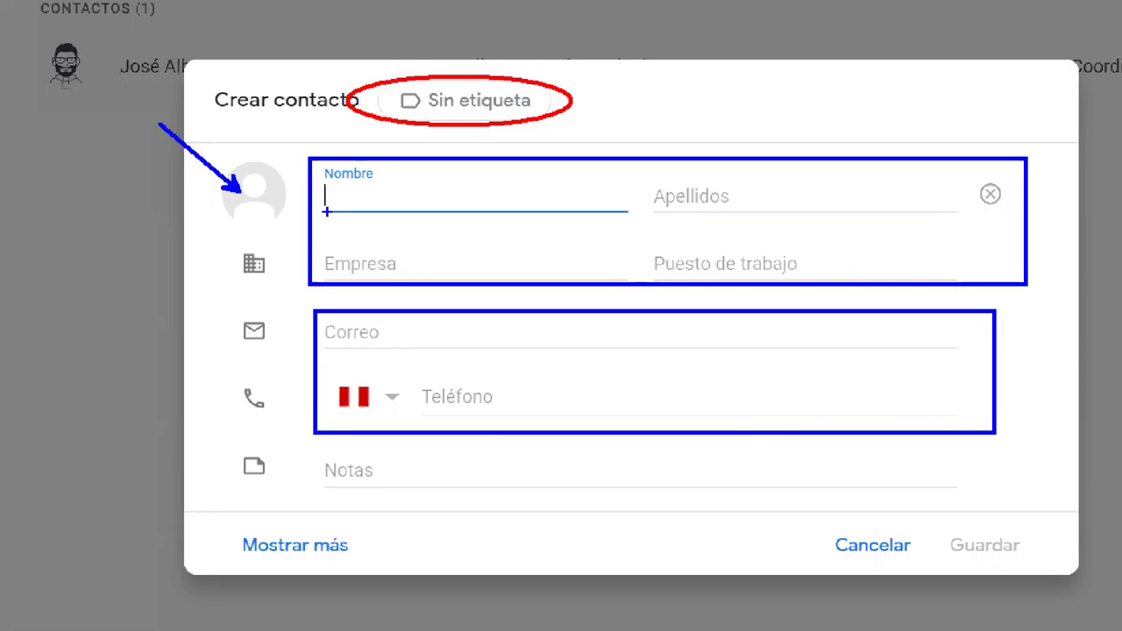
pyautogui.moveTo(225, 513)
pyautogui.mouseDown()
pyautogui.moveTo(426, 575)
pyautogui.moveTo(402, 565)
pyautogui.mouseUp()
pyautogui.moveTo(392, 525); pyautogui.dragTo(496, 488)
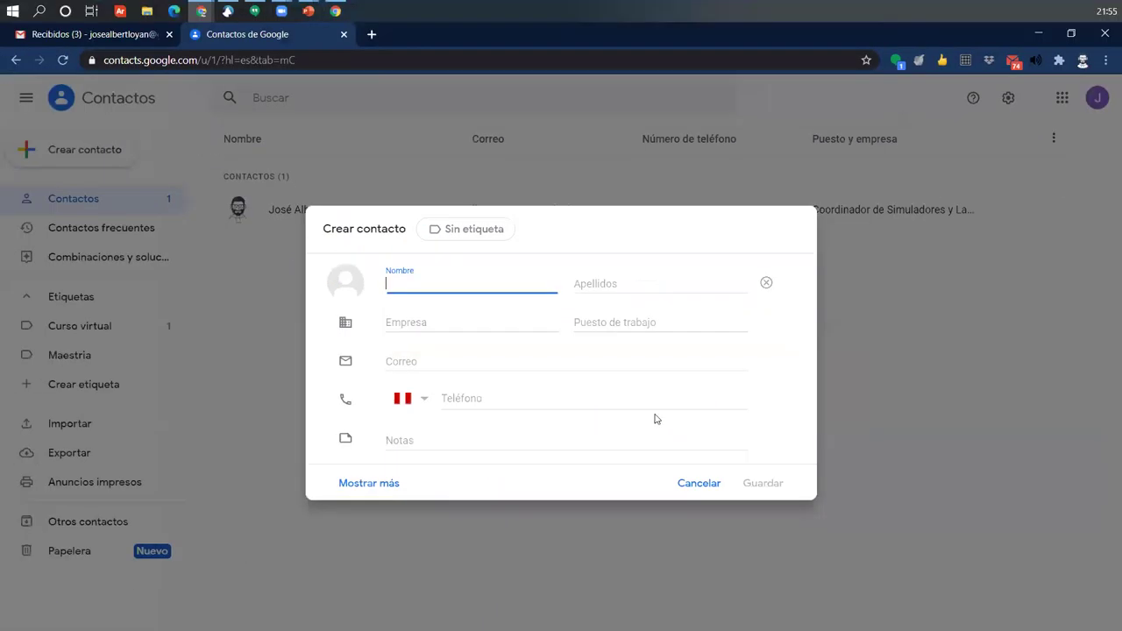
pyautogui.press('Escape')
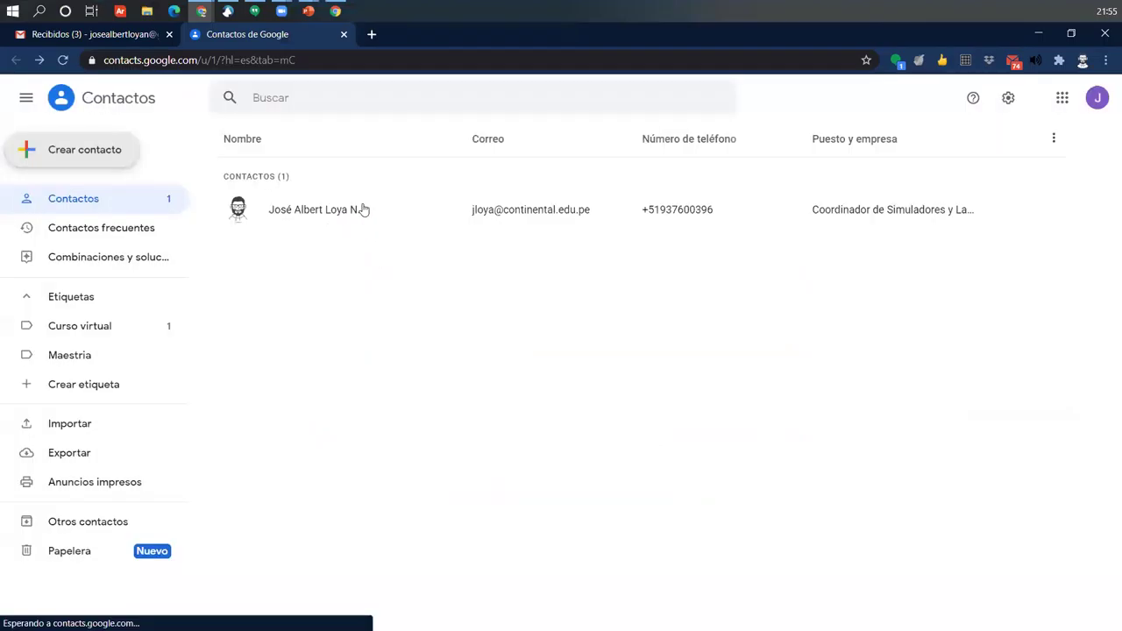
pyautogui.click(453, 223)
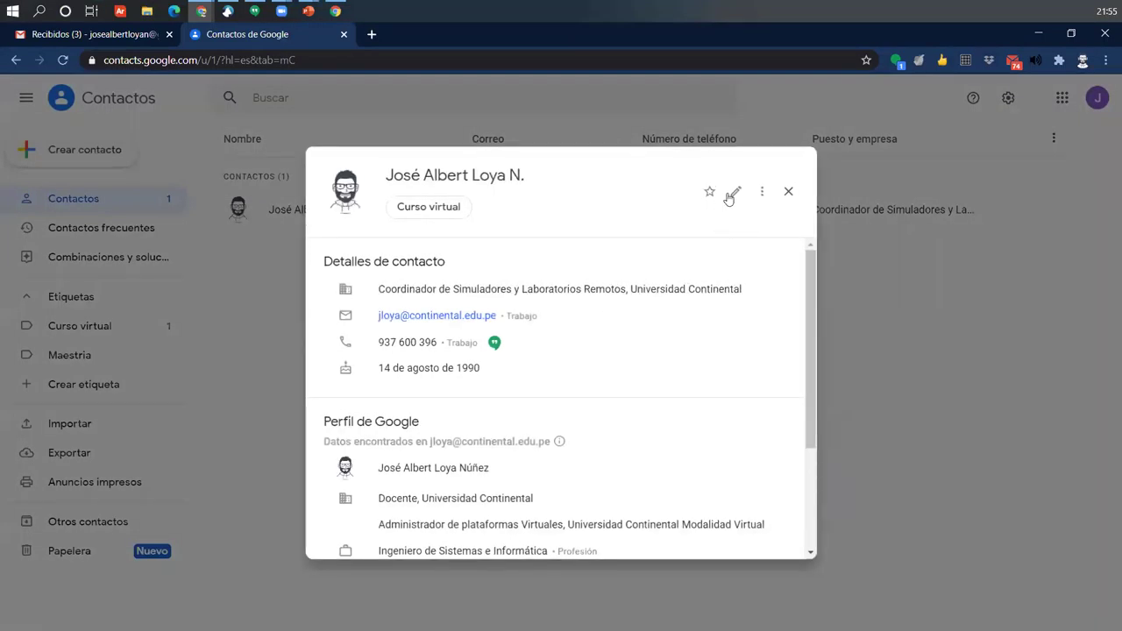
pyautogui.click(733, 193)
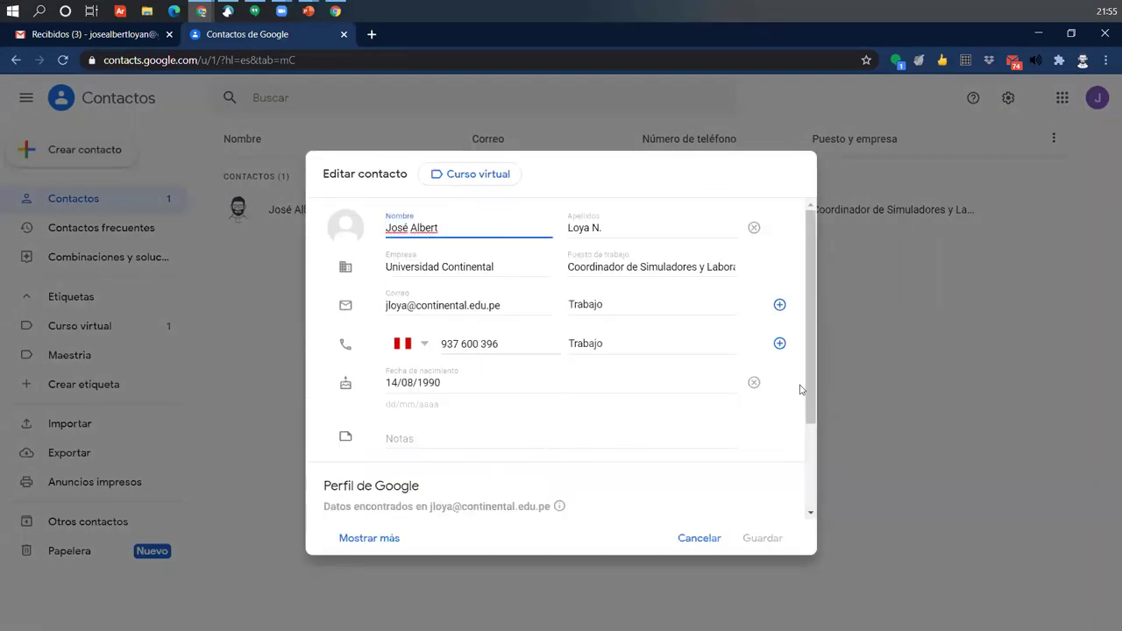
pyautogui.click(807, 356)
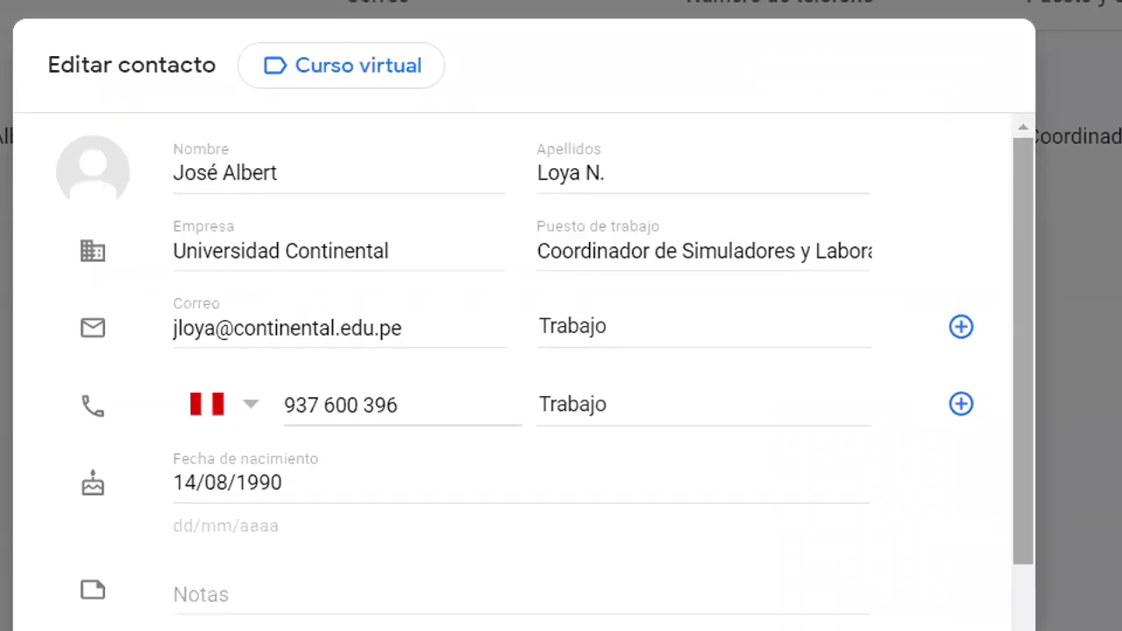
pyautogui.moveTo(229, 40)
pyautogui.mouseDown()
pyautogui.moveTo(514, 92)
pyautogui.moveTo(454, 91)
pyautogui.moveTo(569, 37)
pyautogui.mouseUp()
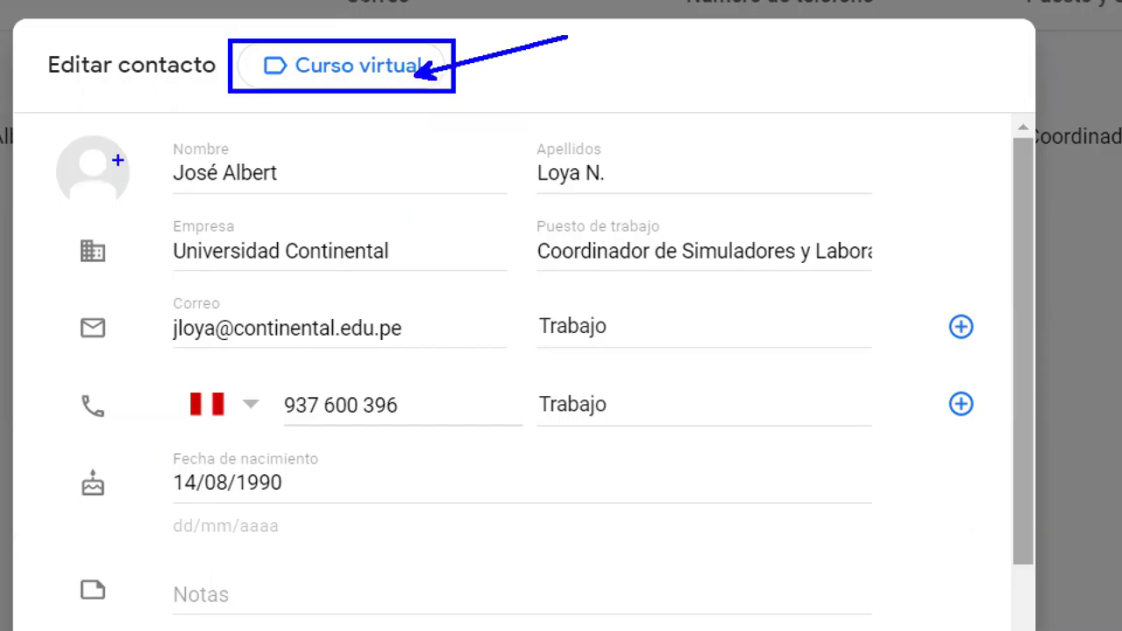
pyautogui.moveTo(132, 138); pyautogui.dragTo(928, 273)
pyautogui.moveTo(131, 287); pyautogui.dragTo(1049, 348)
pyautogui.moveTo(131, 363); pyautogui.dragTo(1018, 435)
pyautogui.moveTo(125, 448); pyautogui.dragTo(958, 502)
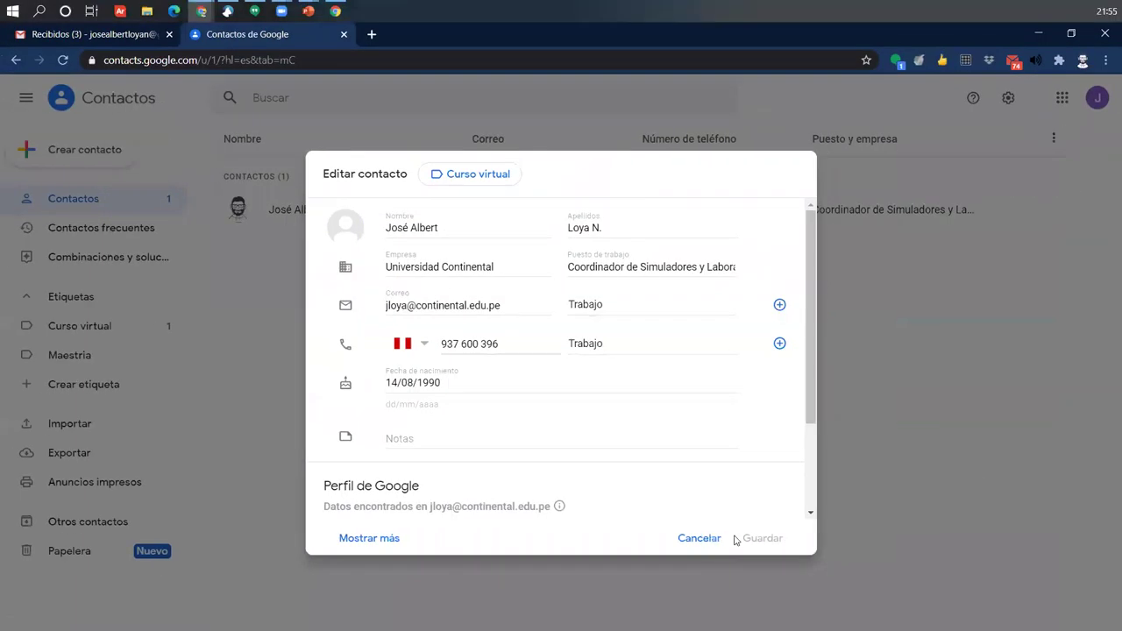
pyautogui.click(717, 539)
pyautogui.click(790, 192)
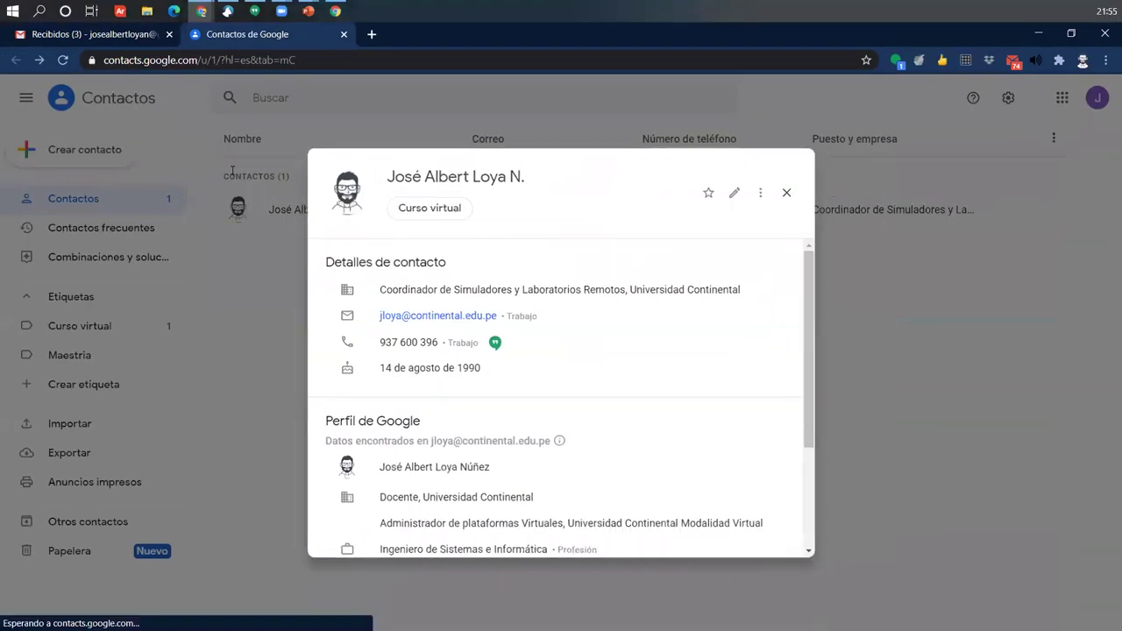
pyautogui.click(84, 150)
# - Start a new contact and create and apply a new Trabajo label
pyautogui.click(93, 150)
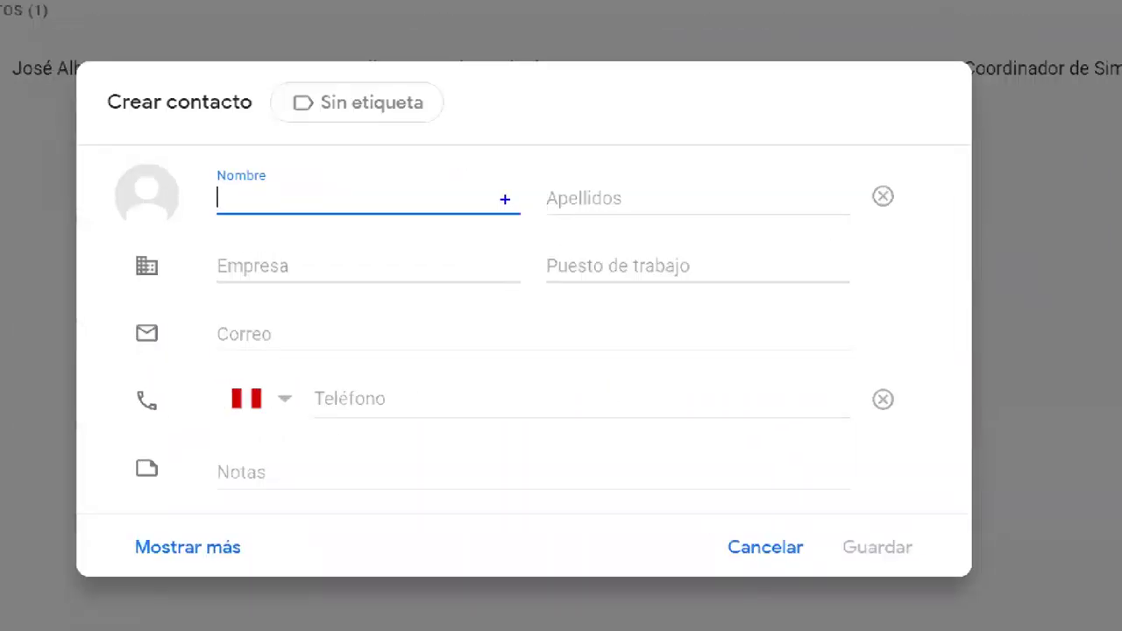
pyautogui.moveTo(408, 119); pyautogui.dragTo(456, 175)
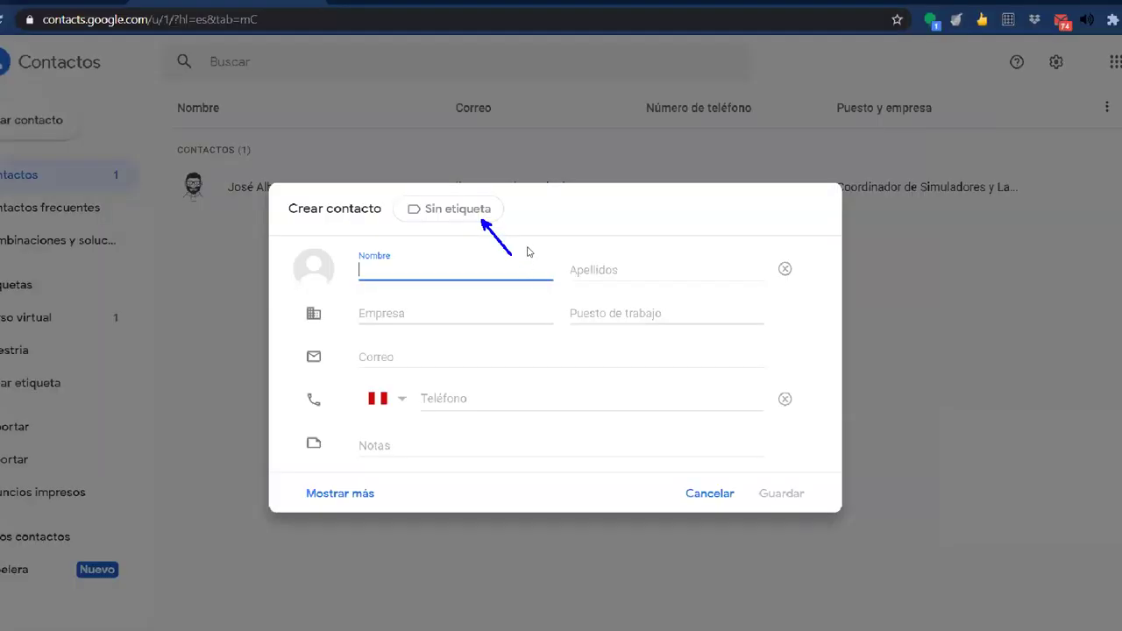
pyautogui.click(341, 106)
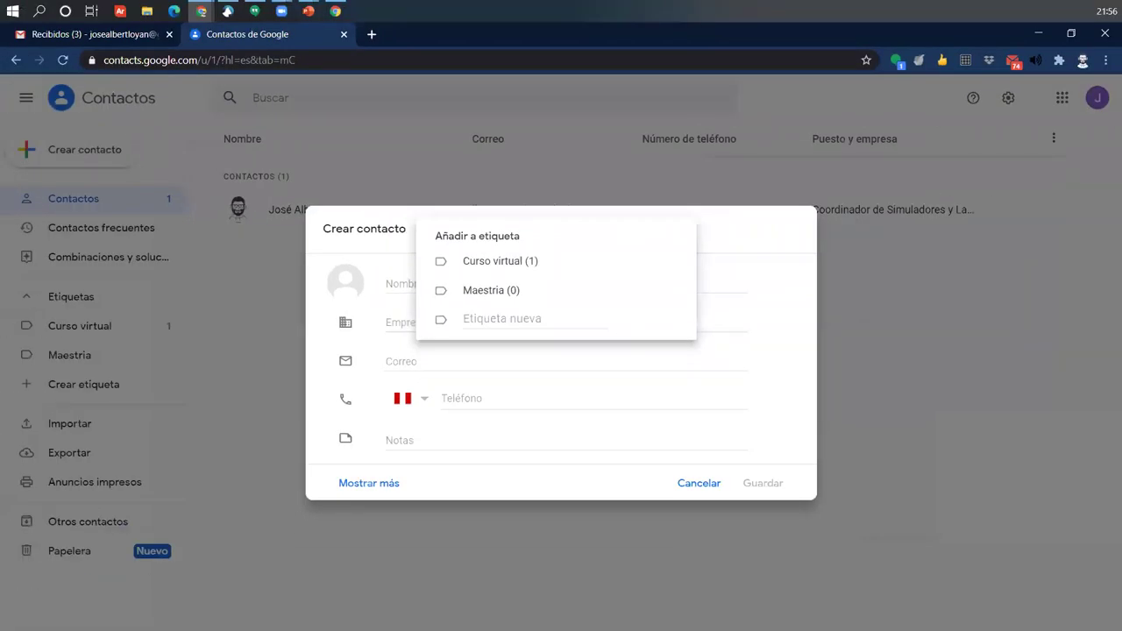
pyautogui.press('Escape')
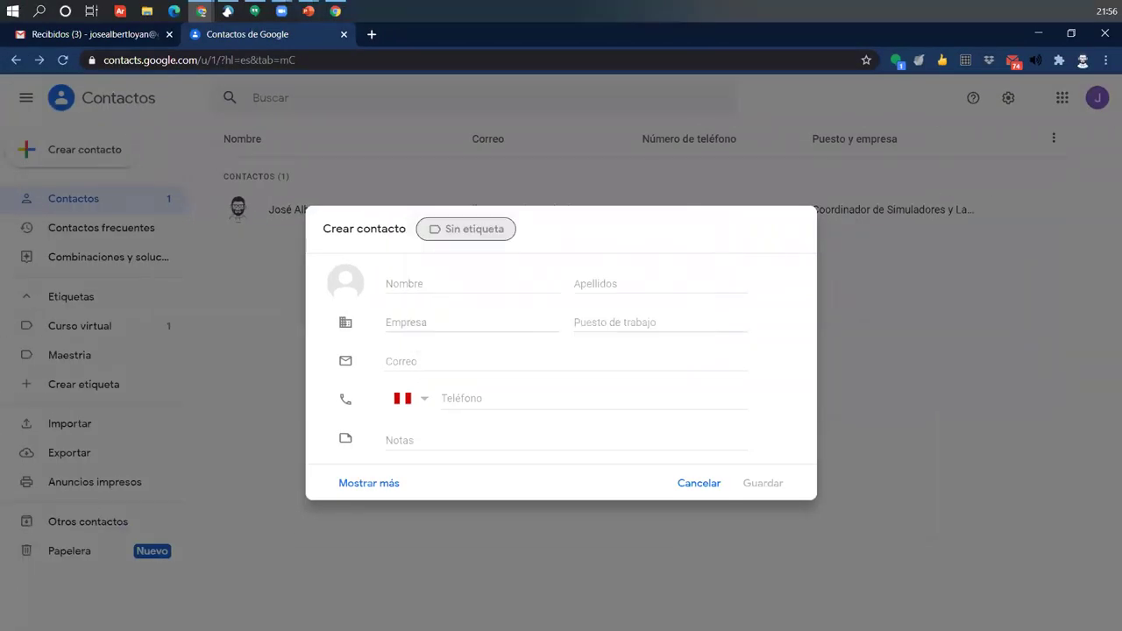
pyautogui.click(504, 230)
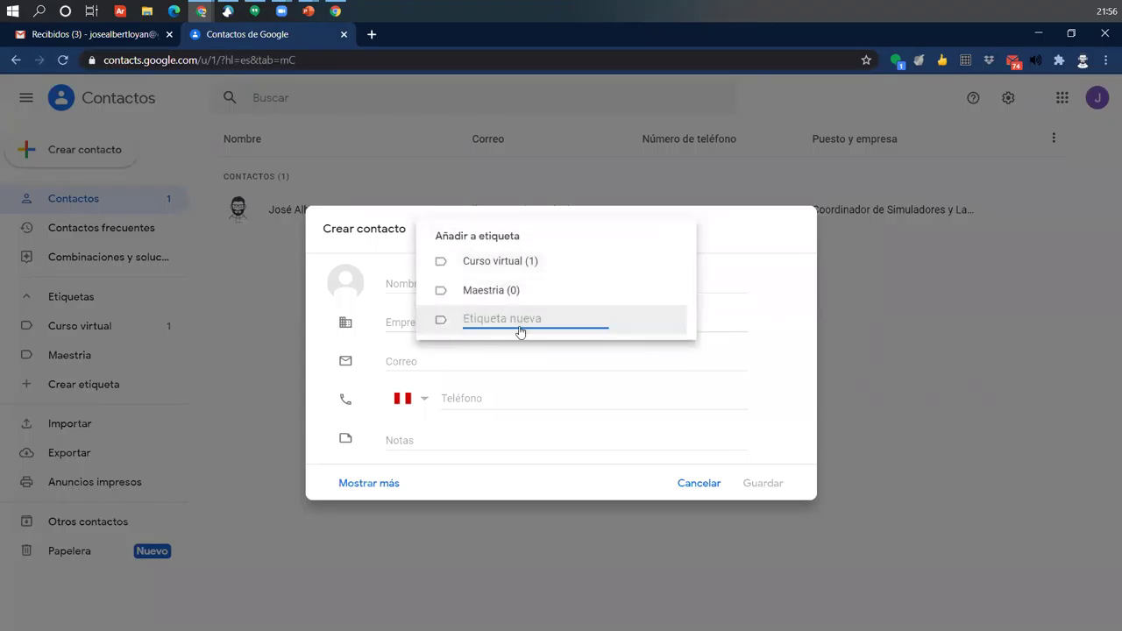
pyautogui.write('Universidad')
pyautogui.hotkey('ctrl', 'BackSpace')
pyautogui.write('Traa')
pyautogui.press('BackSpace')
pyautogui.write('bajo')
pyautogui.press('Return')
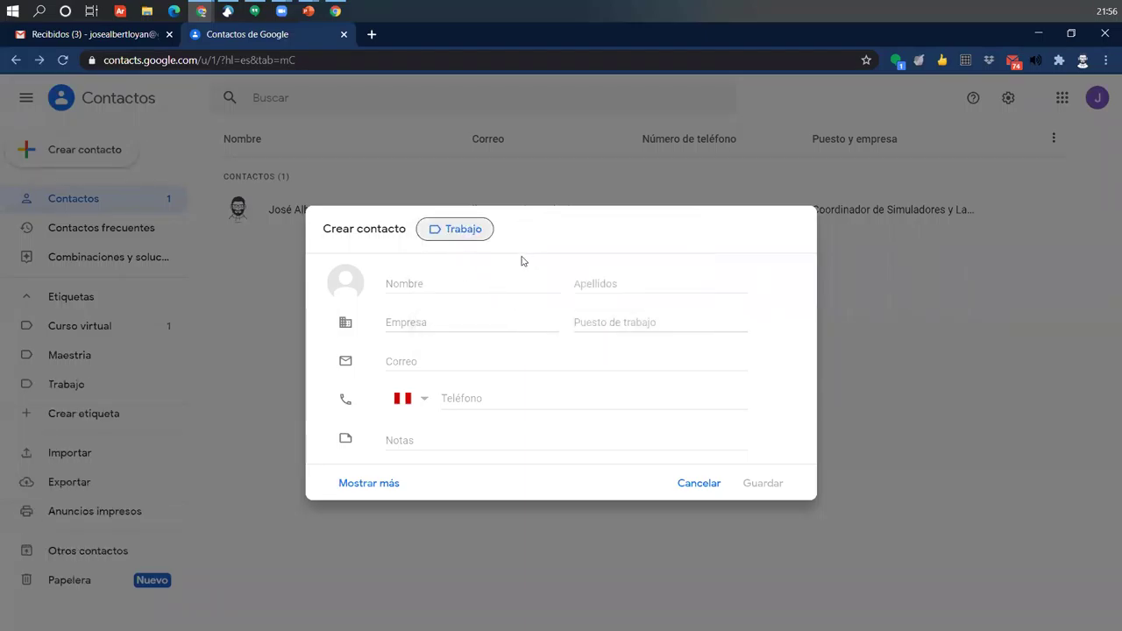
# - Enter the name Usuario Prubea, company Empresa and job title ok
pyautogui.click(481, 285)
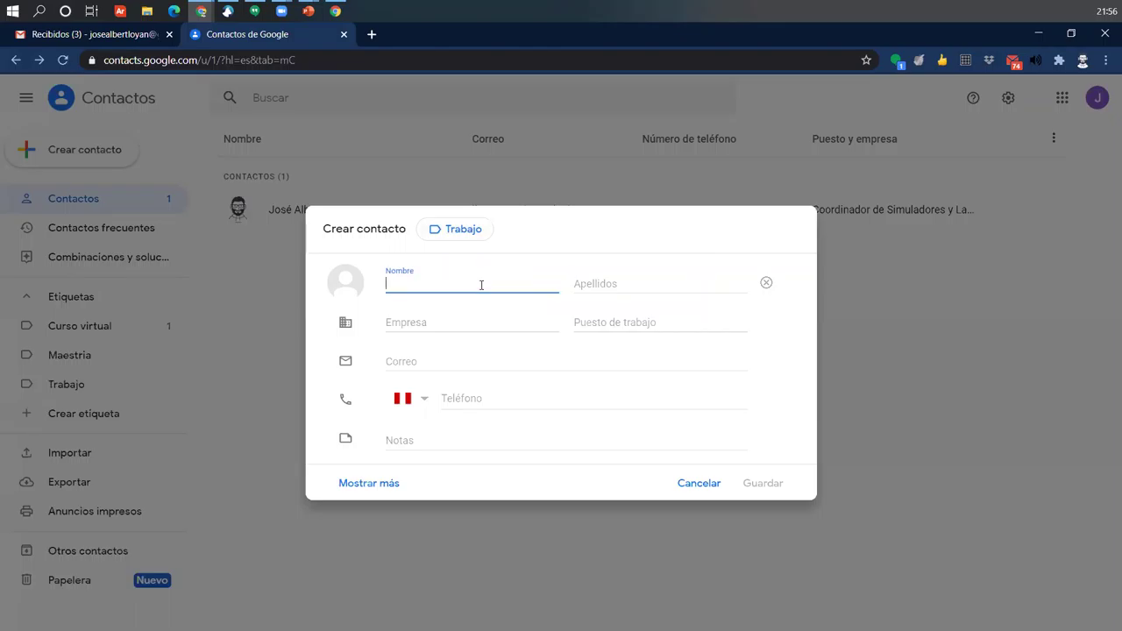
pyautogui.write('Usuario')
pyautogui.press('Tab')
pyautogui.write('Prubea')
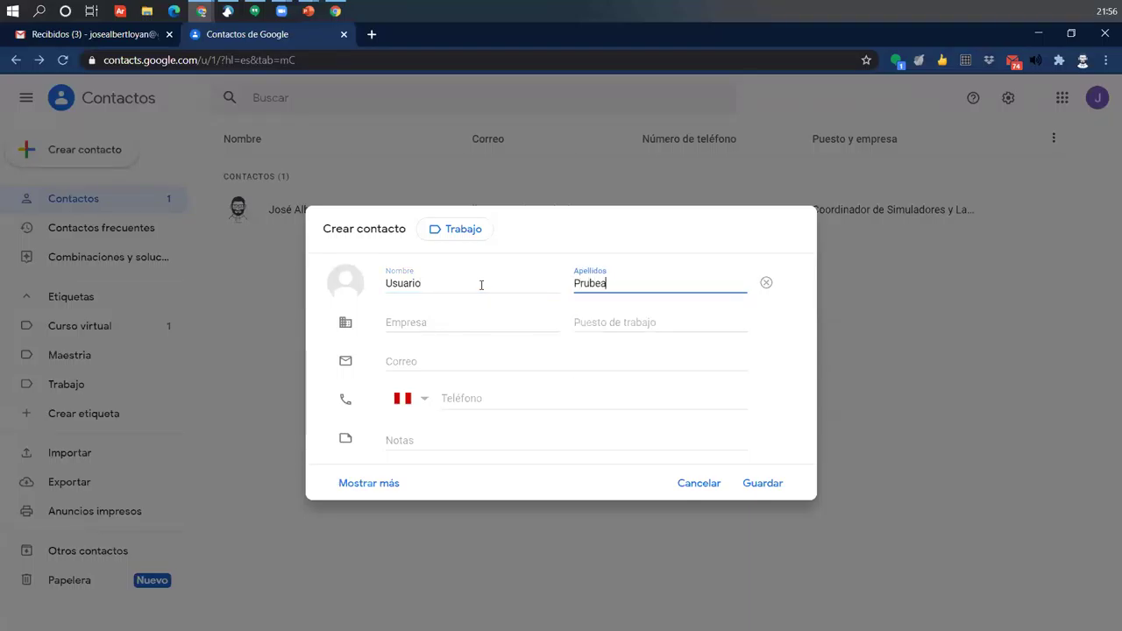
pyautogui.press('Tab')
pyautogui.press('Tab')
pyautogui.press('Tab')
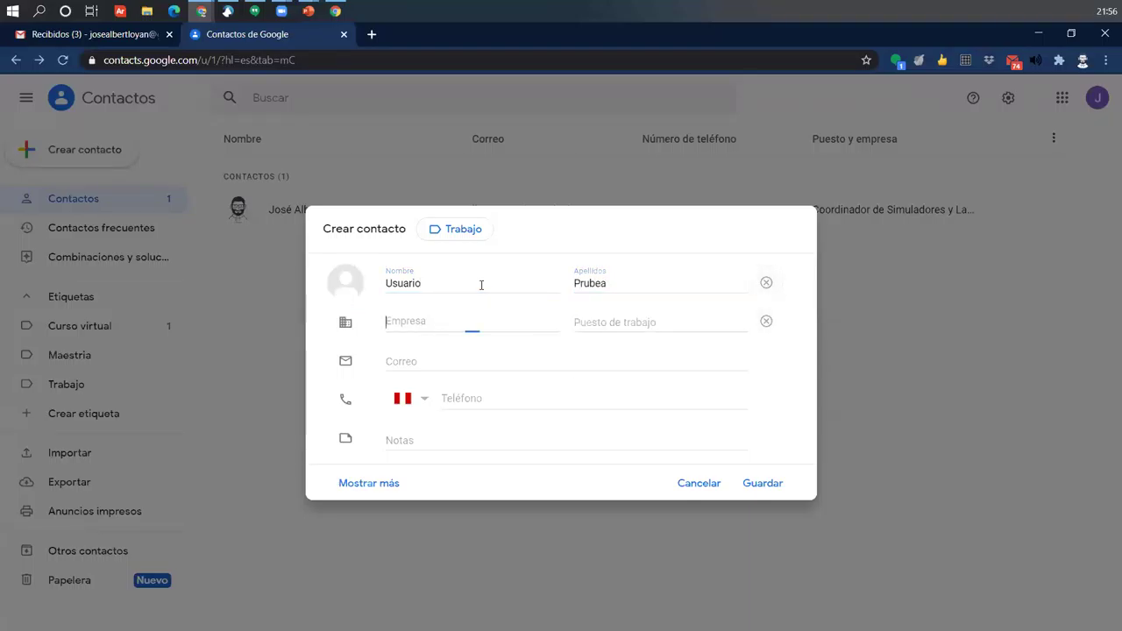
pyautogui.write('Empresa')
pyautogui.press('Tab')
pyautogui.write('ok')
pyautogui.press('Tab')
pyautogui.press('Tab')
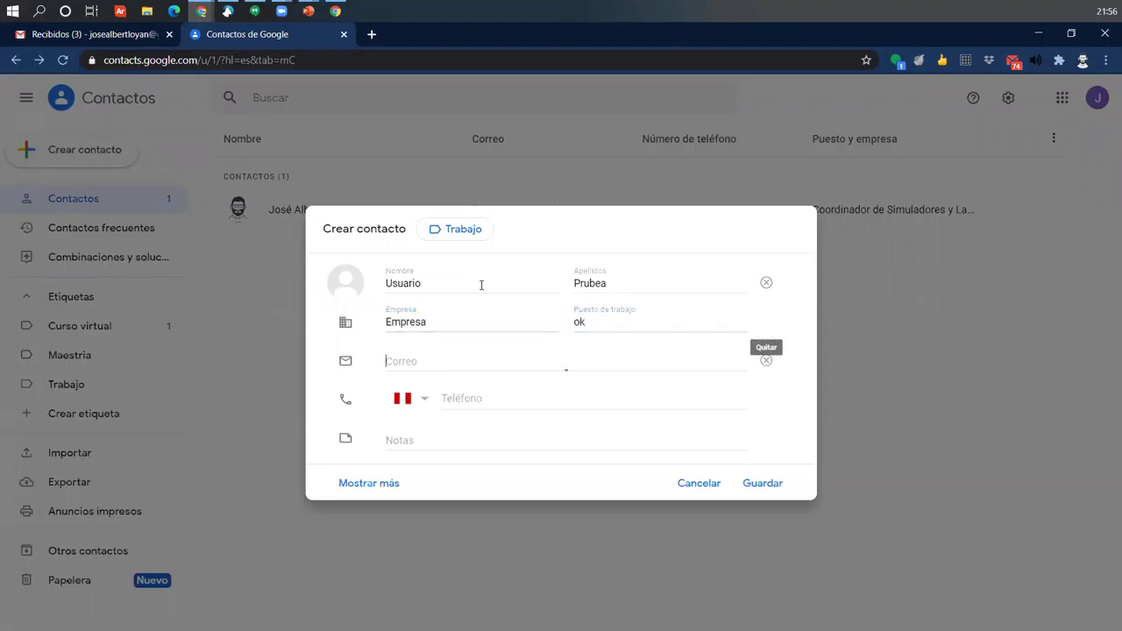
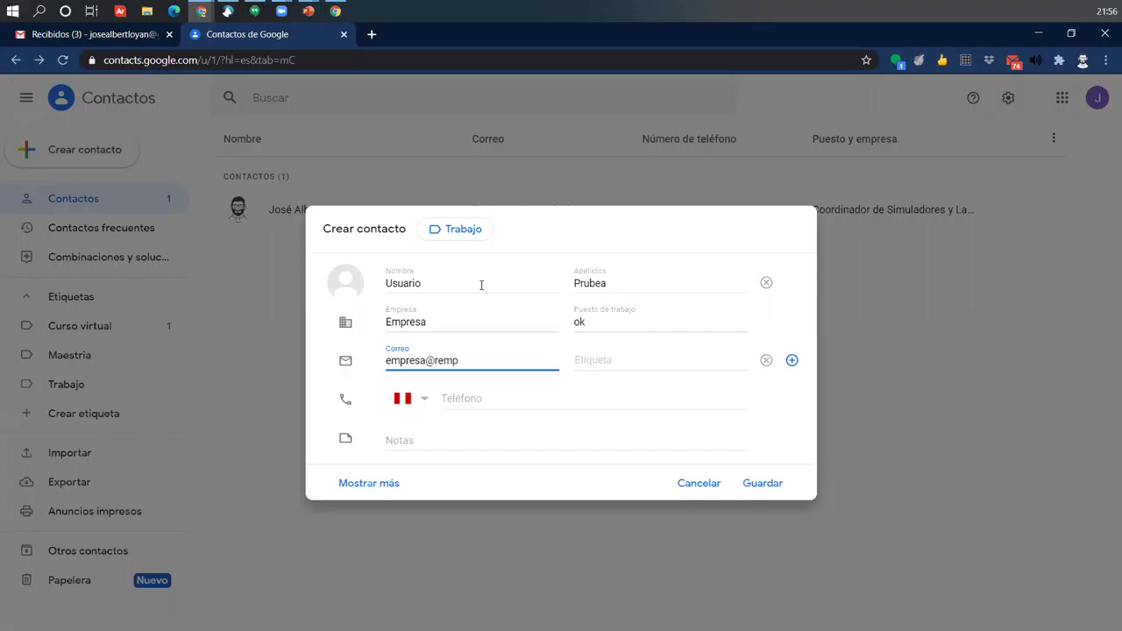
# - Add the contact's e-mail address, typed as Trabajo, and phone number
pyautogui.press('Tab')
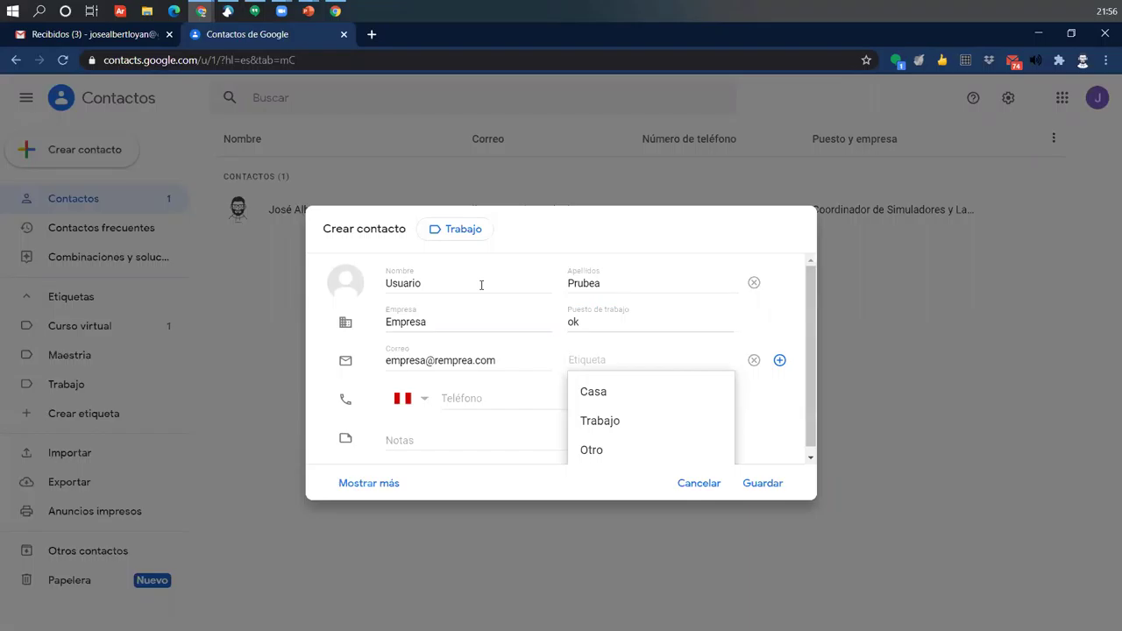
pyautogui.click(614, 421)
pyautogui.click(497, 398)
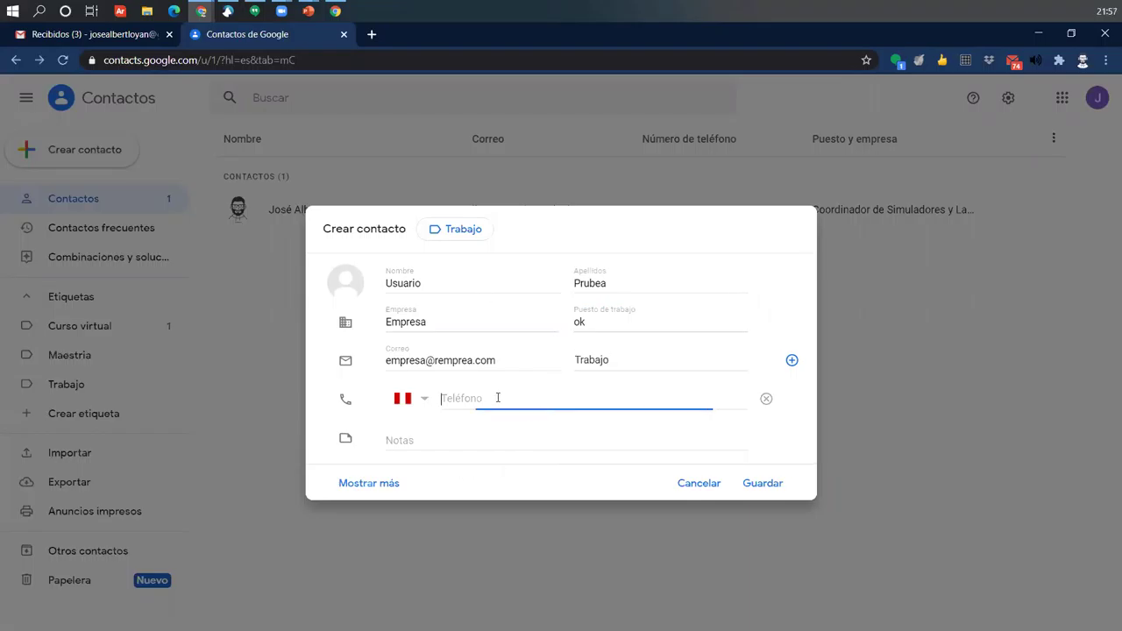
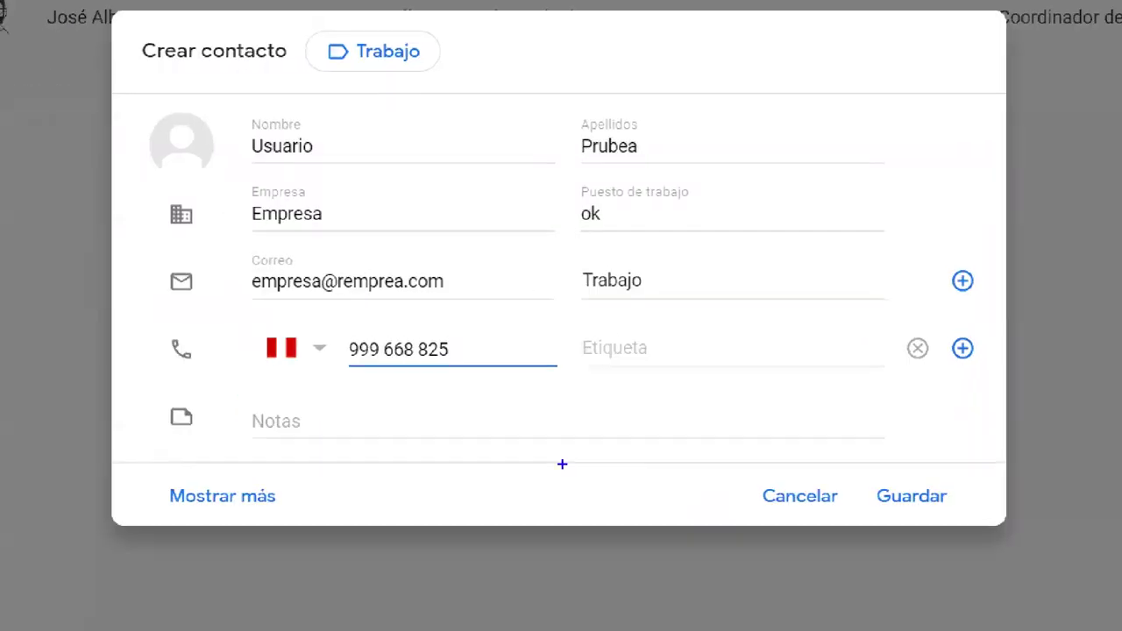
pyautogui.moveTo(137, 84)
pyautogui.mouseDown()
pyautogui.moveTo(886, 368)
pyautogui.moveTo(1007, 430)
pyautogui.moveTo(992, 414)
pyautogui.mouseUp()
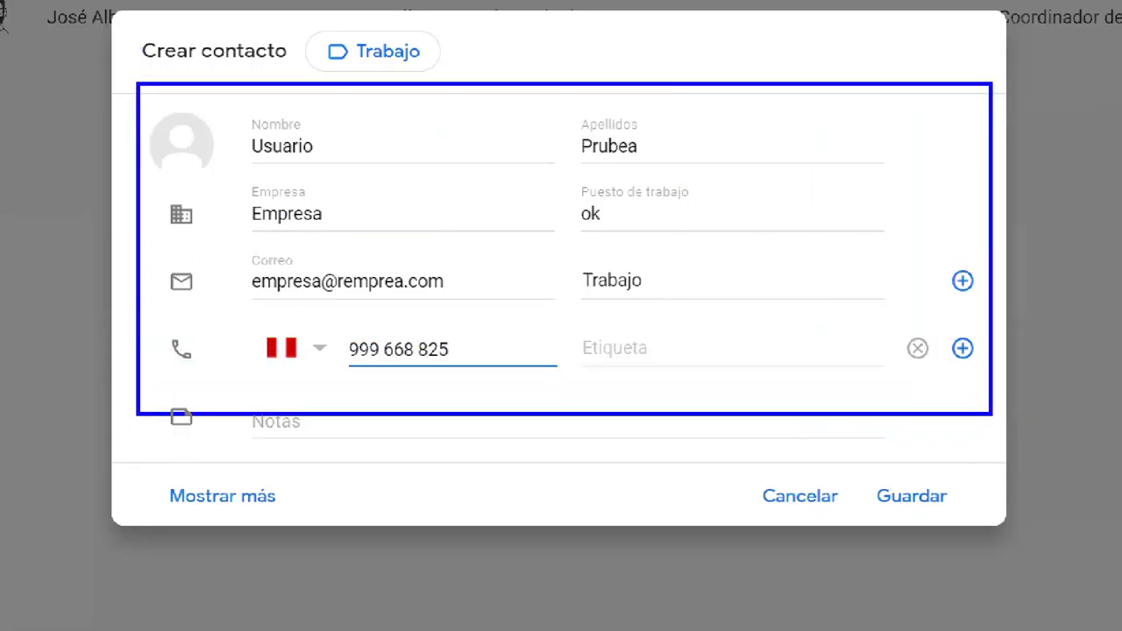
pyautogui.moveTo(920, 258)
pyautogui.mouseDown()
pyautogui.moveTo(987, 299)
pyautogui.moveTo(930, 161)
pyautogui.mouseUp()
pyautogui.moveTo(945, 331)
pyautogui.mouseDown()
pyautogui.moveTo(988, 371)
pyautogui.moveTo(1004, 435)
pyautogui.mouseUp()
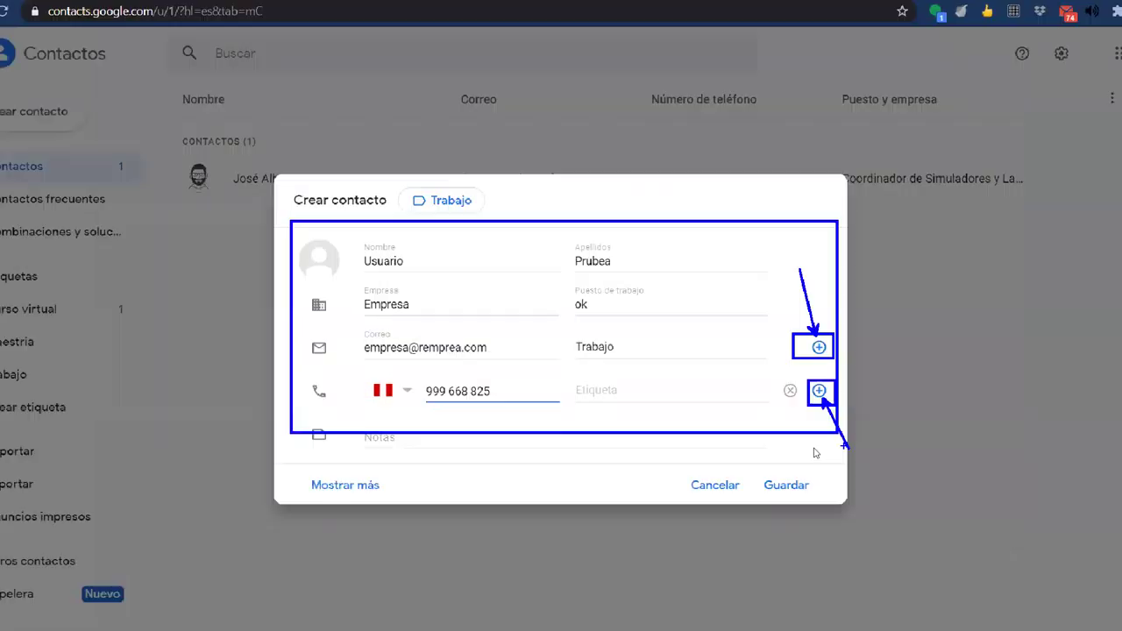
# - Save the Usuario Prubea contact and close its detail card
pyautogui.click(762, 484)
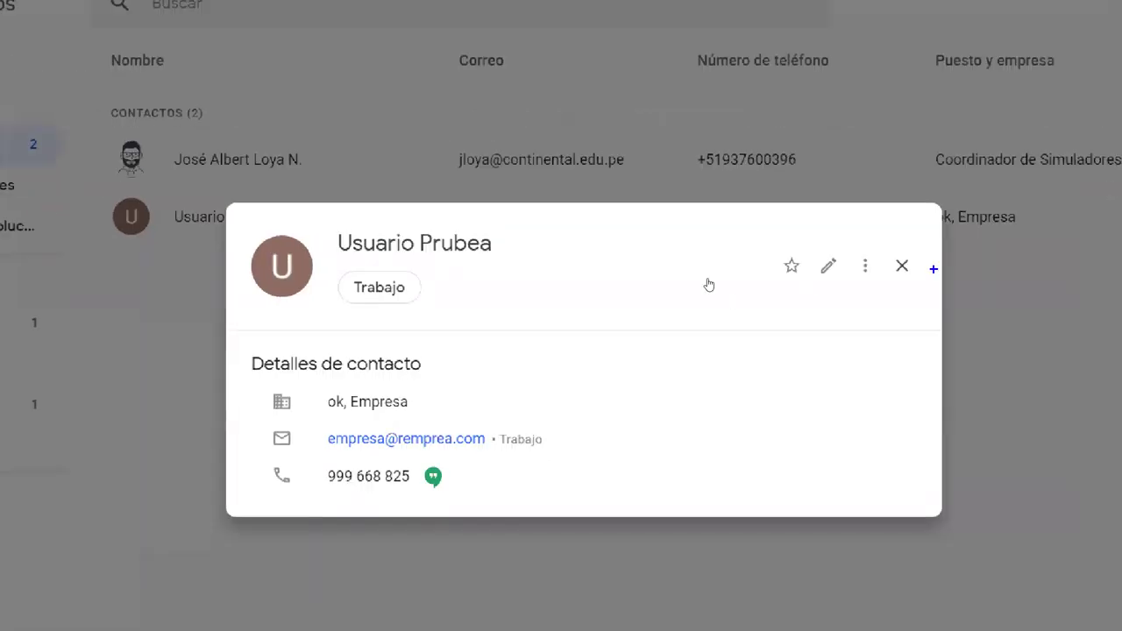
pyautogui.click(823, 279)
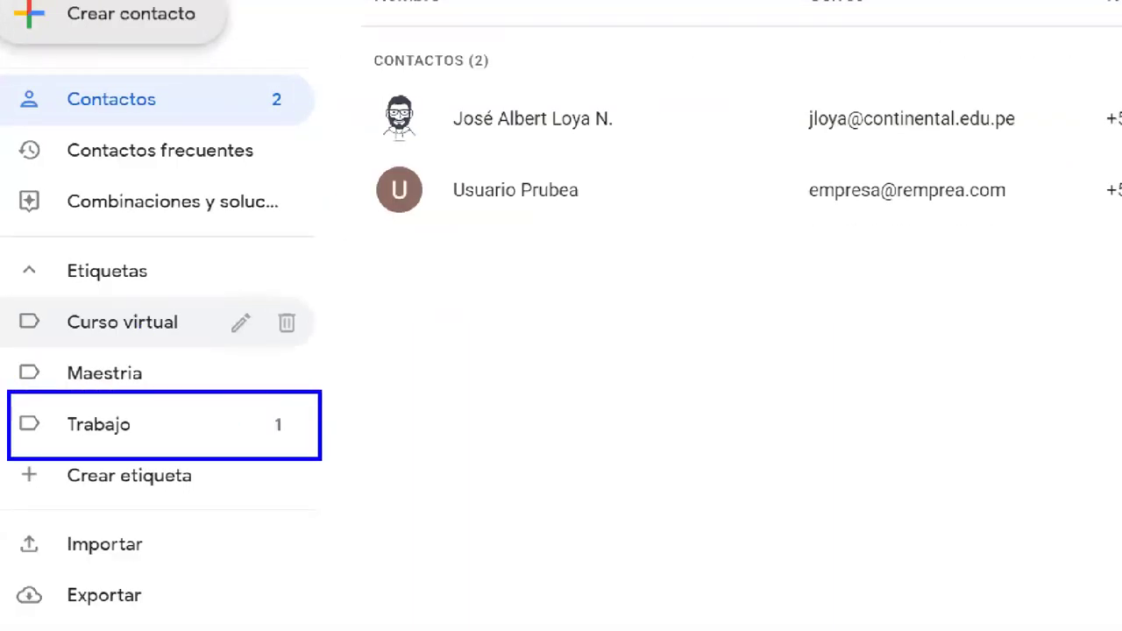
pyautogui.moveTo(321, 459); pyautogui.dragTo(402, 331)
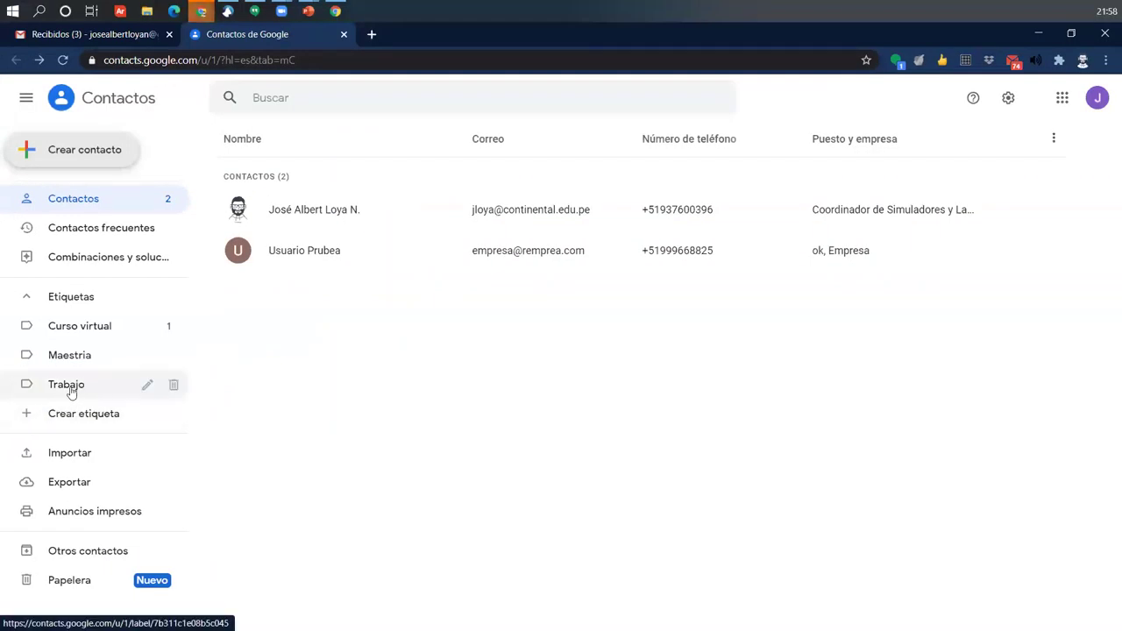
pyautogui.click(72, 392)
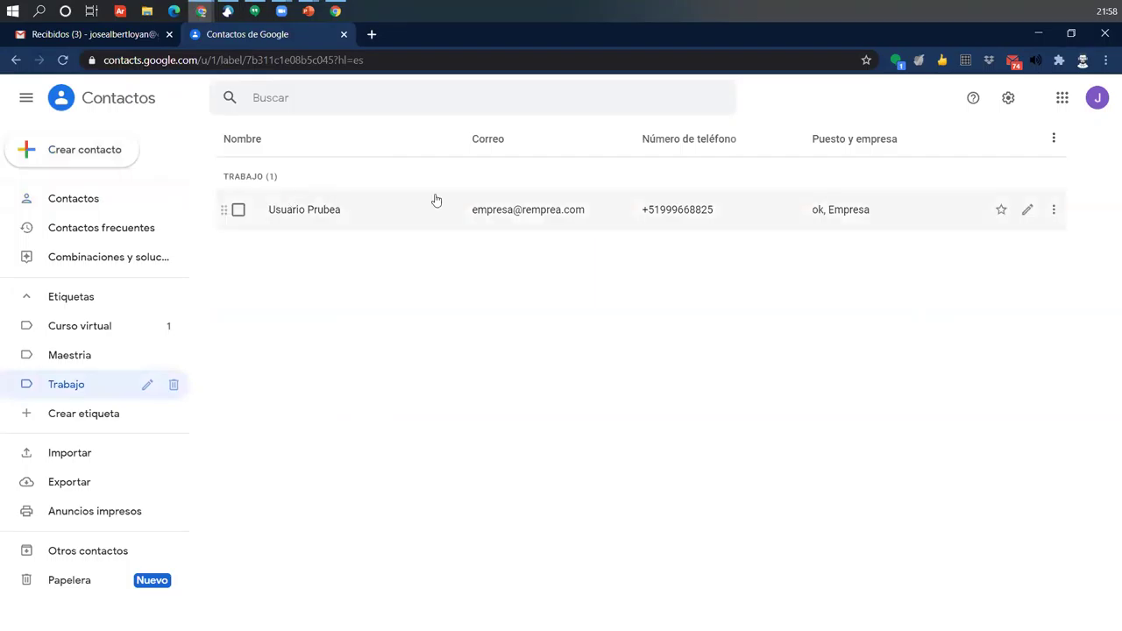
pyautogui.click(92, 325)
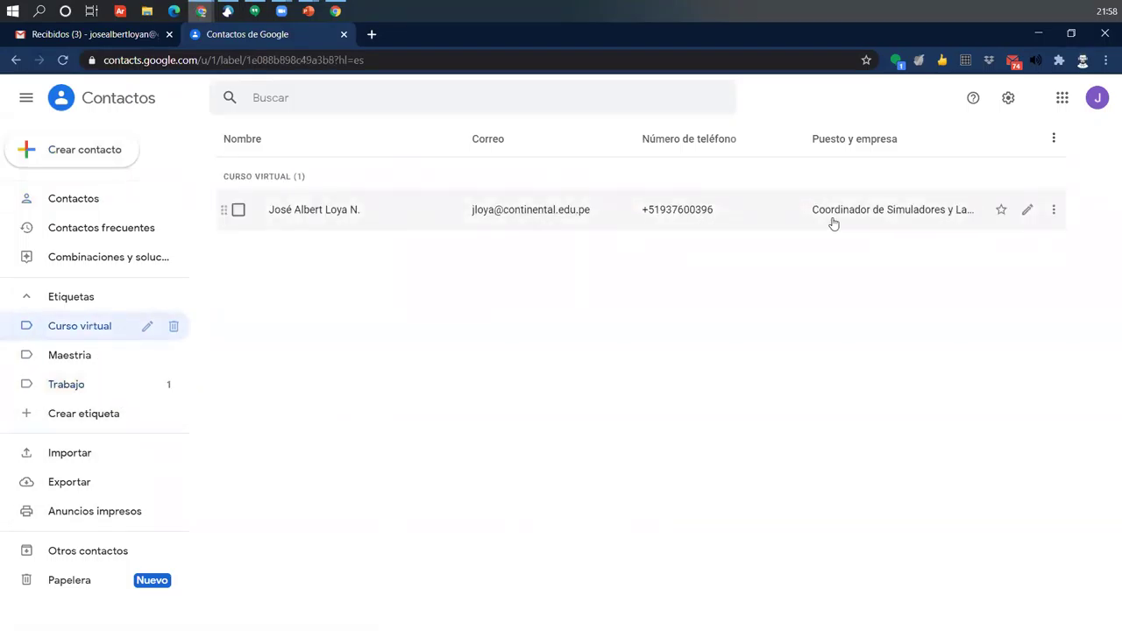
pyautogui.click(72, 360)
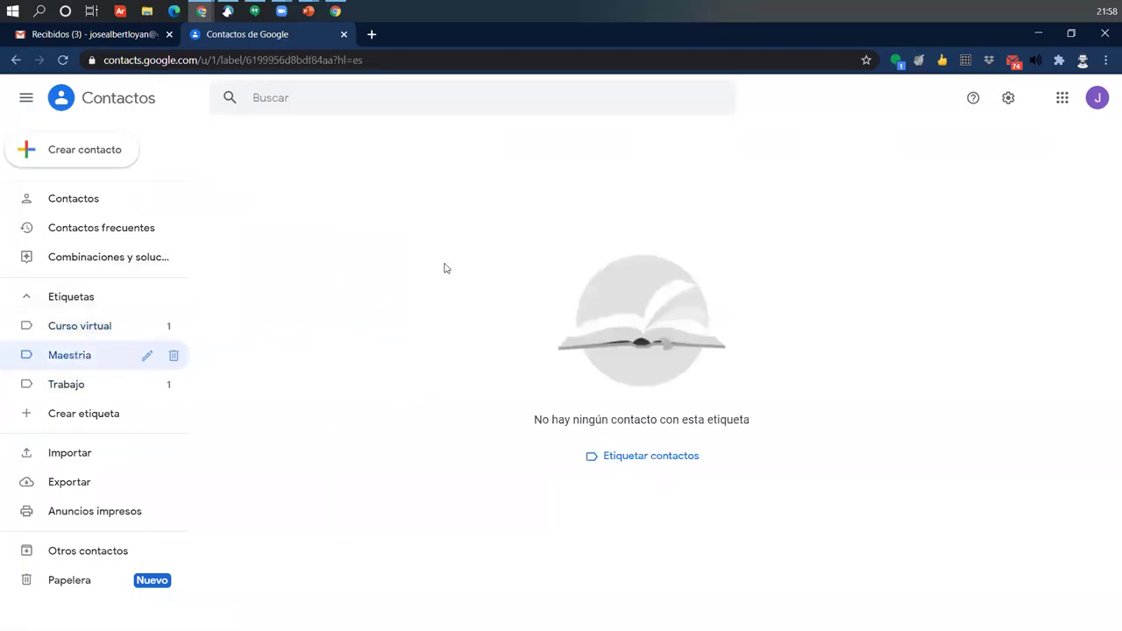
pyautogui.click(69, 327)
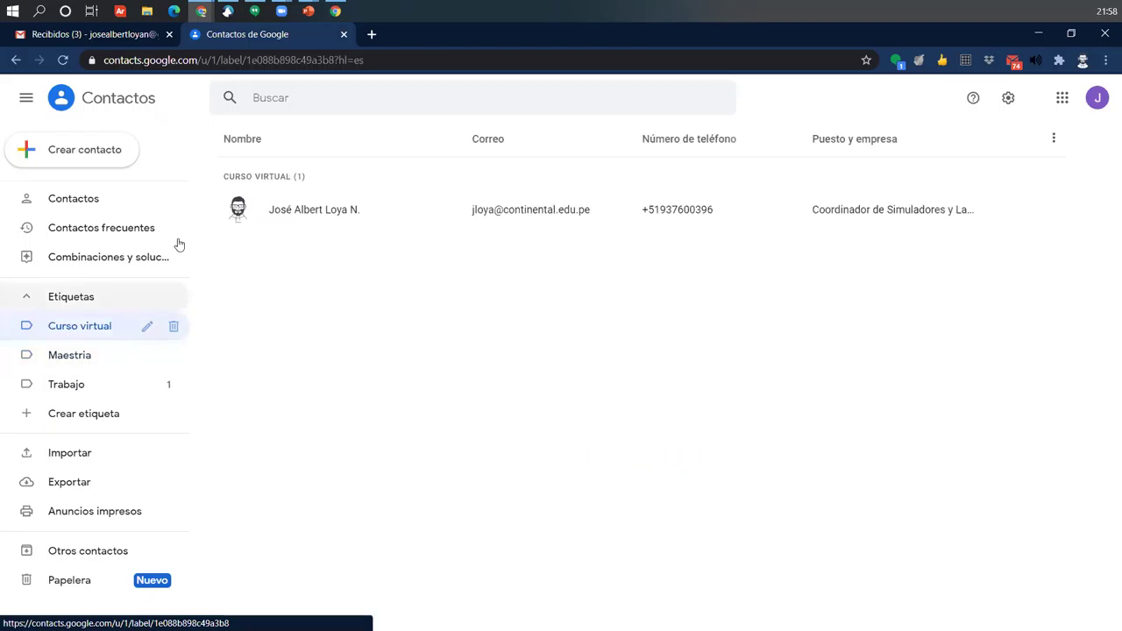
pyautogui.click(76, 198)
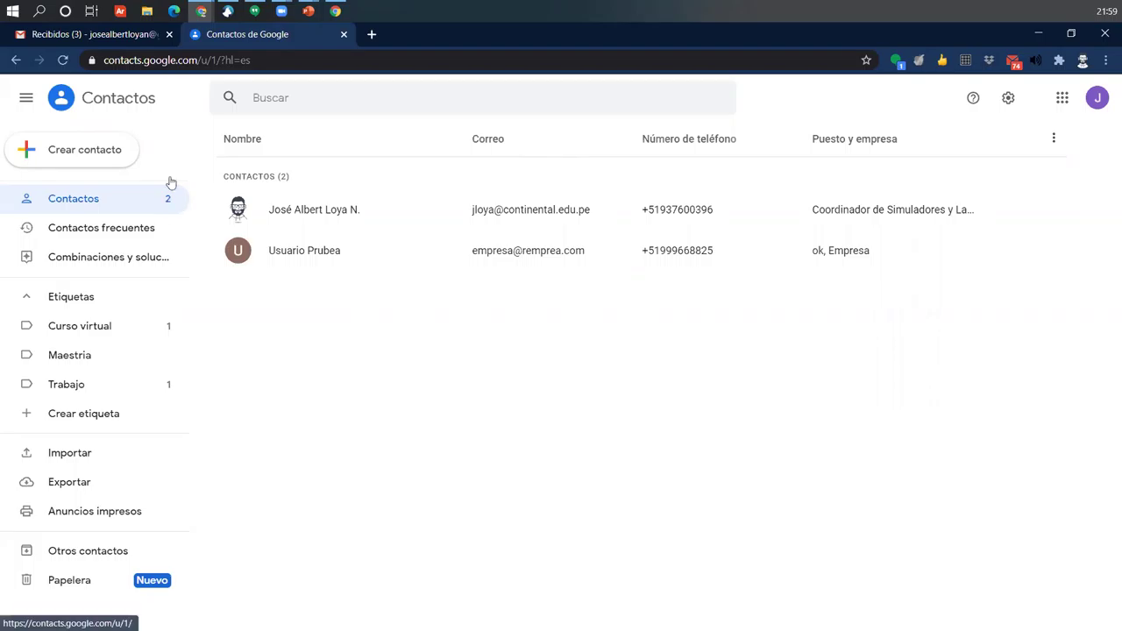
# - Switch to Gmail and open the Prueba 03 message from the inbox
pyautogui.click(107, 34)
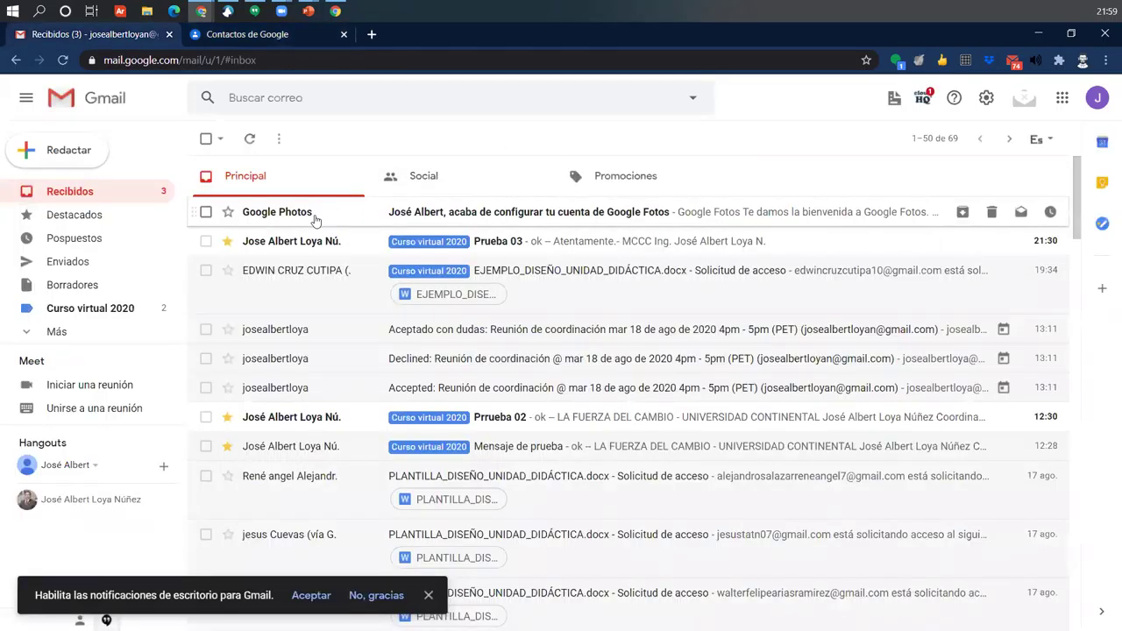
pyautogui.click(540, 248)
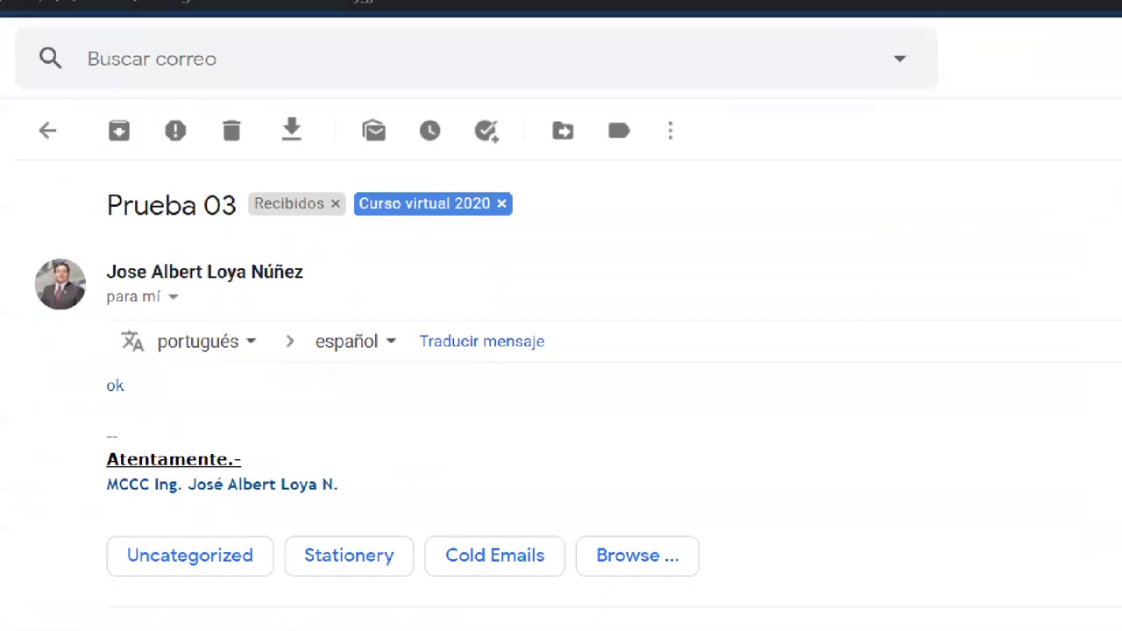
pyautogui.moveTo(620, 109)
pyautogui.mouseDown()
pyautogui.moveTo(674, 157)
pyautogui.moveTo(677, 114)
pyautogui.moveTo(719, 45)
pyautogui.mouseUp()
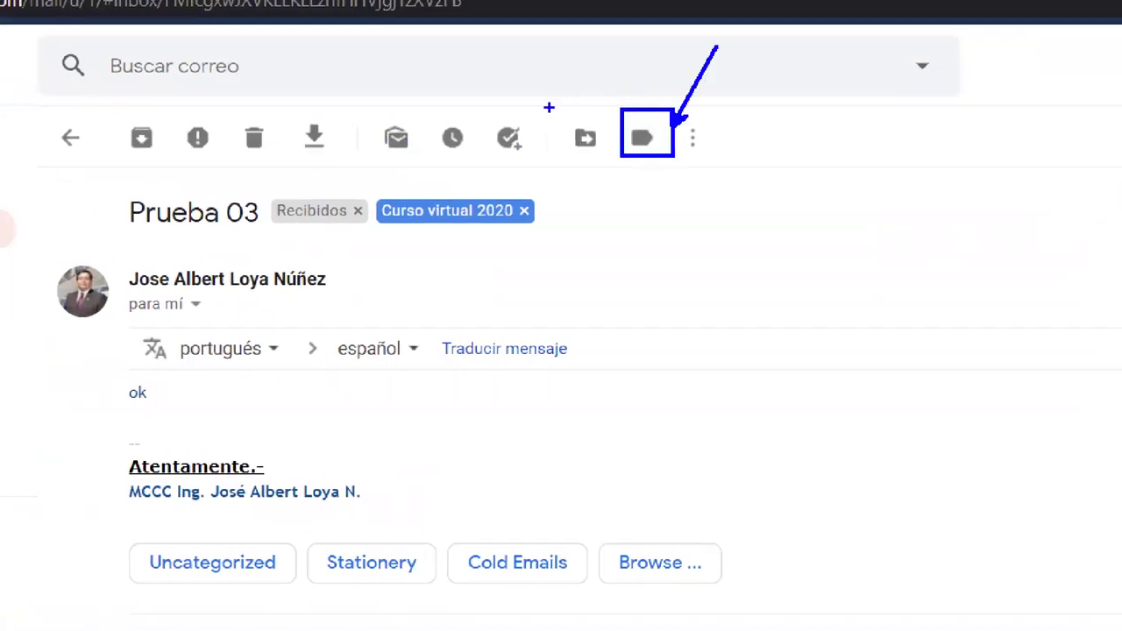
pyautogui.moveTo(548, 107); pyautogui.dragTo(611, 159)
pyautogui.moveTo(593, 114); pyautogui.dragTo(593, 20)
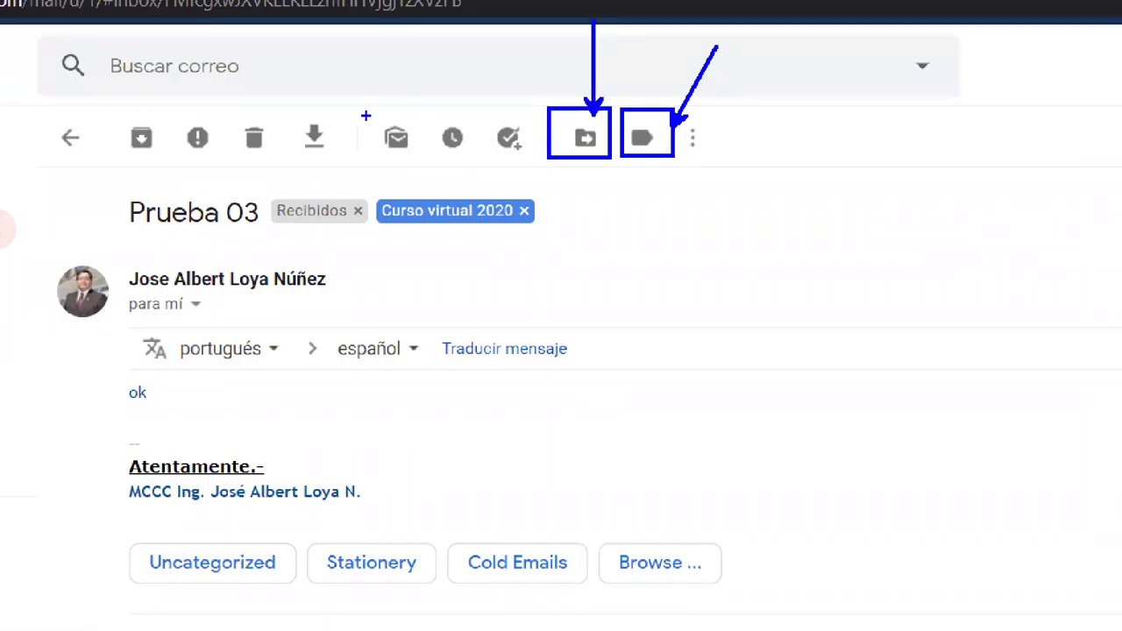
pyautogui.moveTo(378, 118); pyautogui.dragTo(426, 158)
pyautogui.hotkey('ctrl', 'z')
pyautogui.press('Escape')
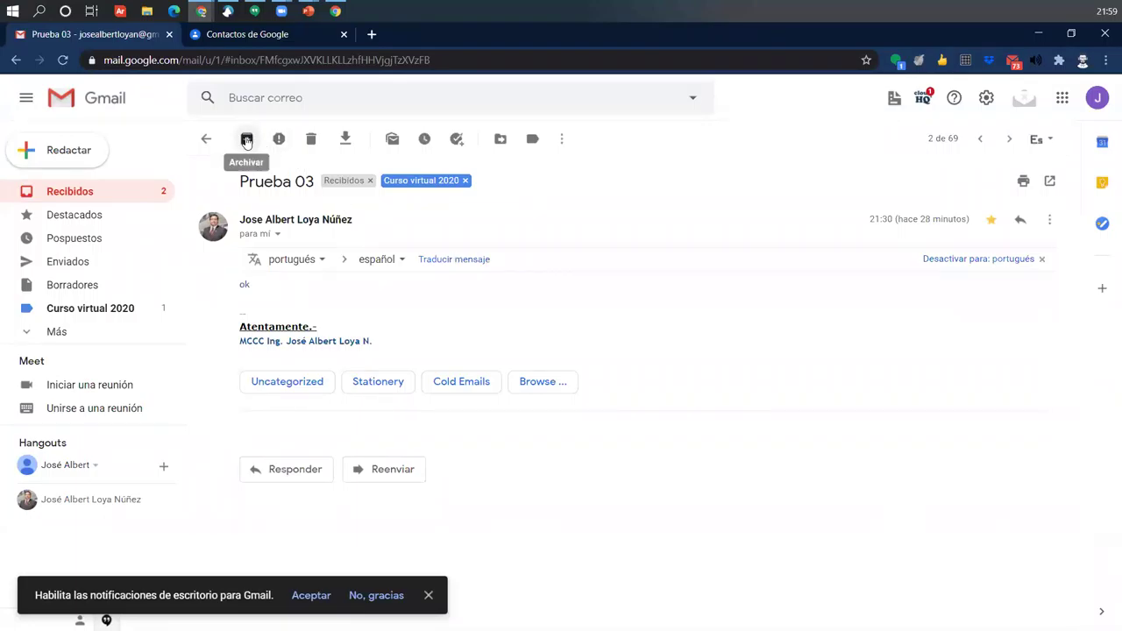
# - Archive the Prueba 03 conversation and dismiss the desktop notifications prompt
pyautogui.click(246, 141)
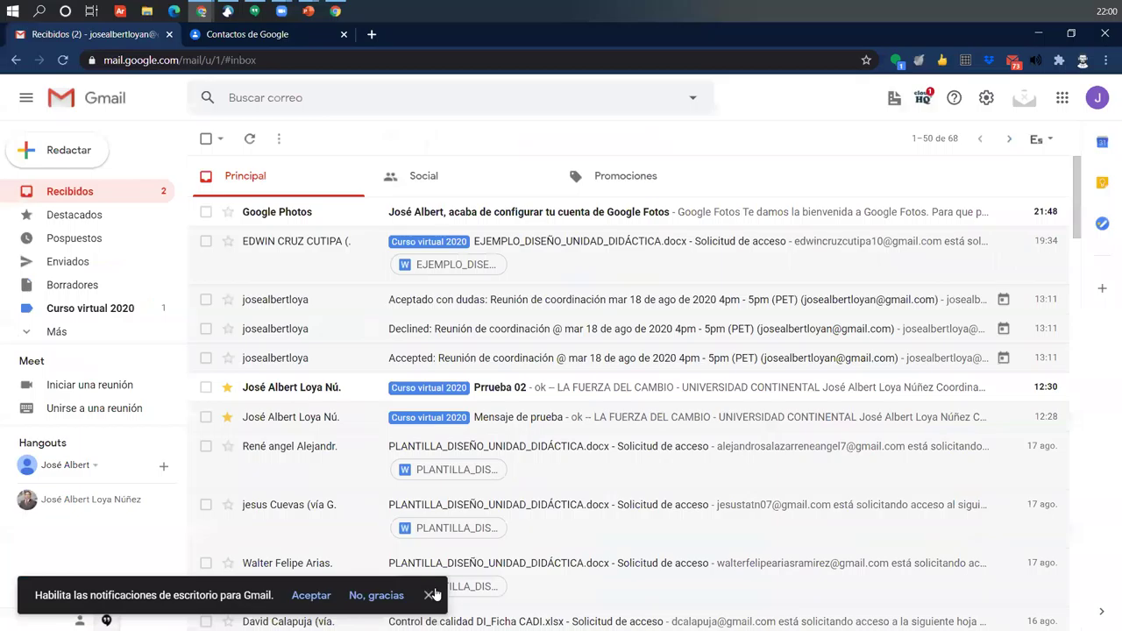
pyautogui.click(429, 595)
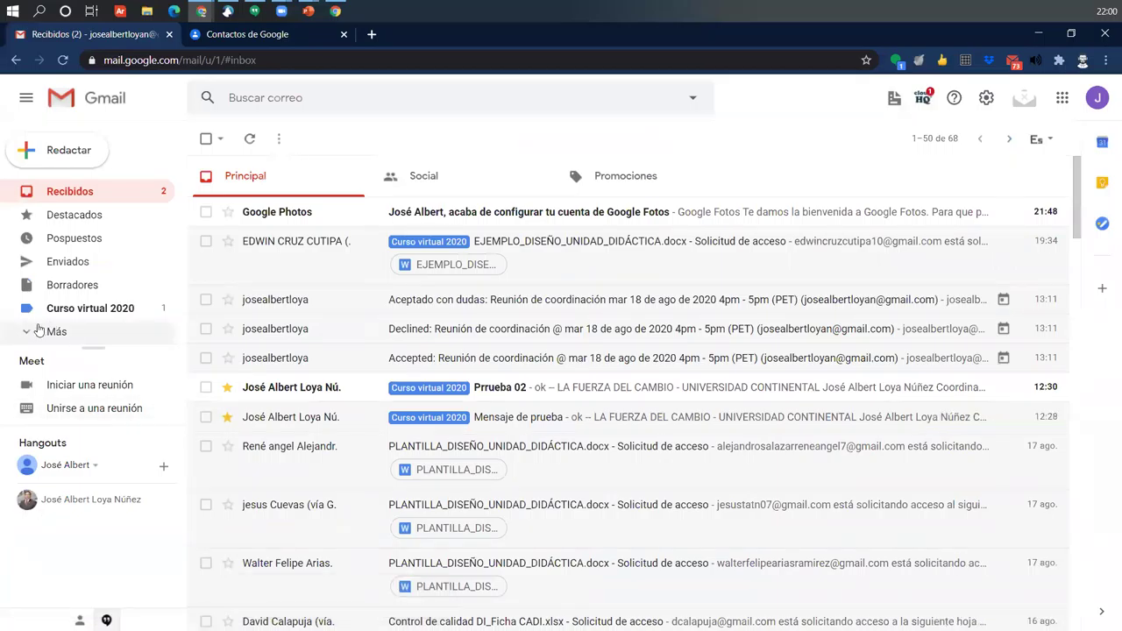
# - Expand the sidebar's extra folders with Más and open Spam
pyautogui.click(46, 334)
pyautogui.scroll(-3, 45, 338)
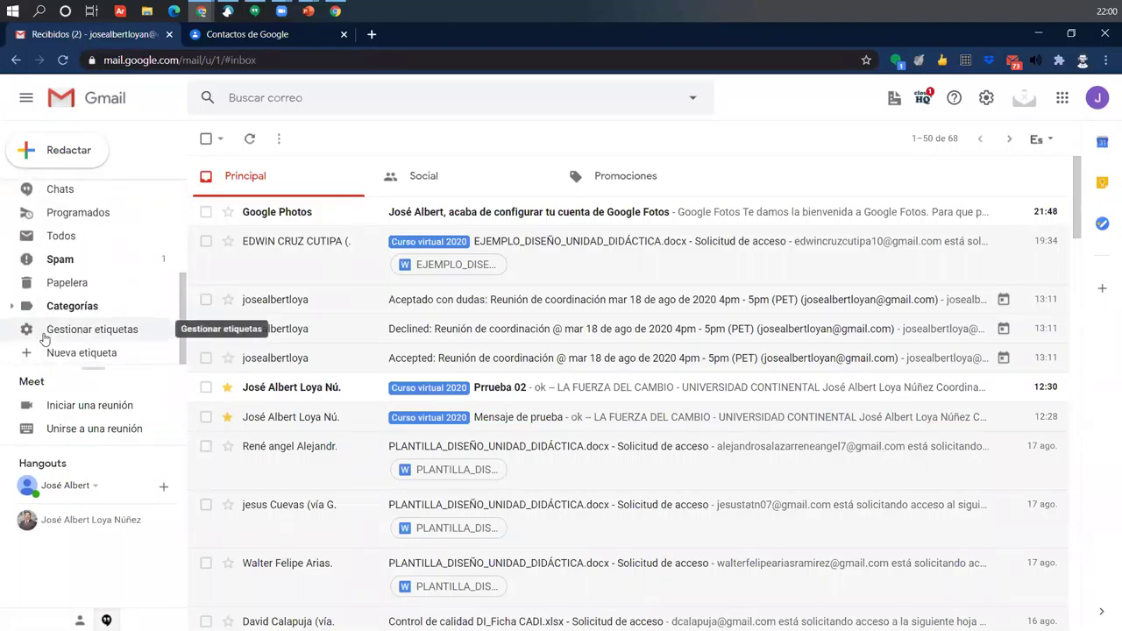
pyautogui.scroll(3, 46, 338)
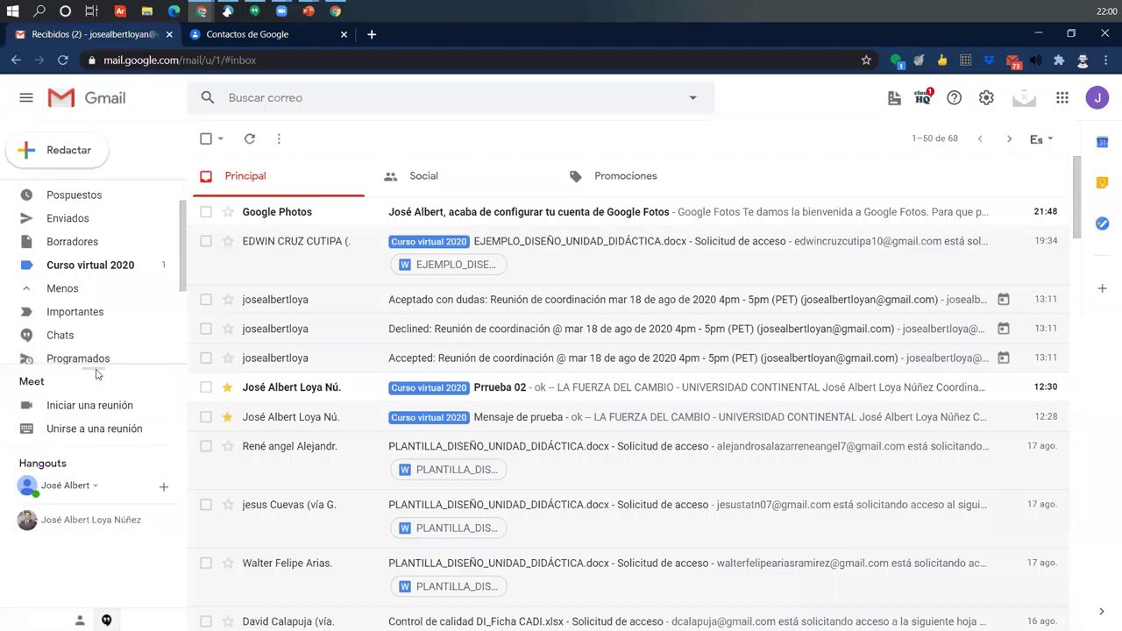
pyautogui.moveTo(98, 371)
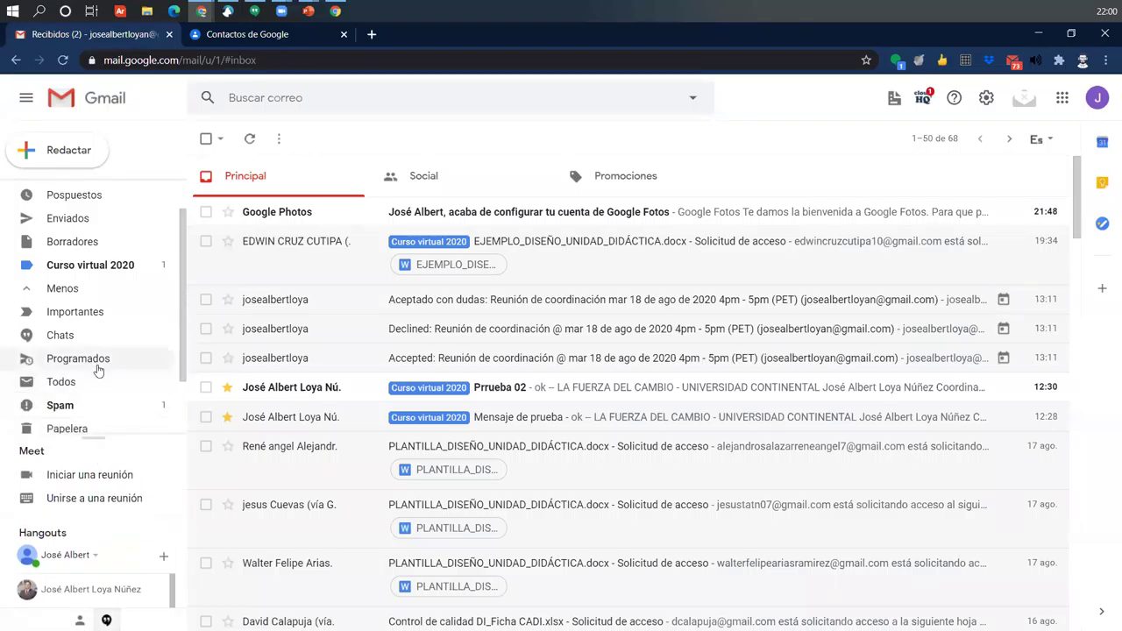
pyautogui.scroll(1, 97, 368)
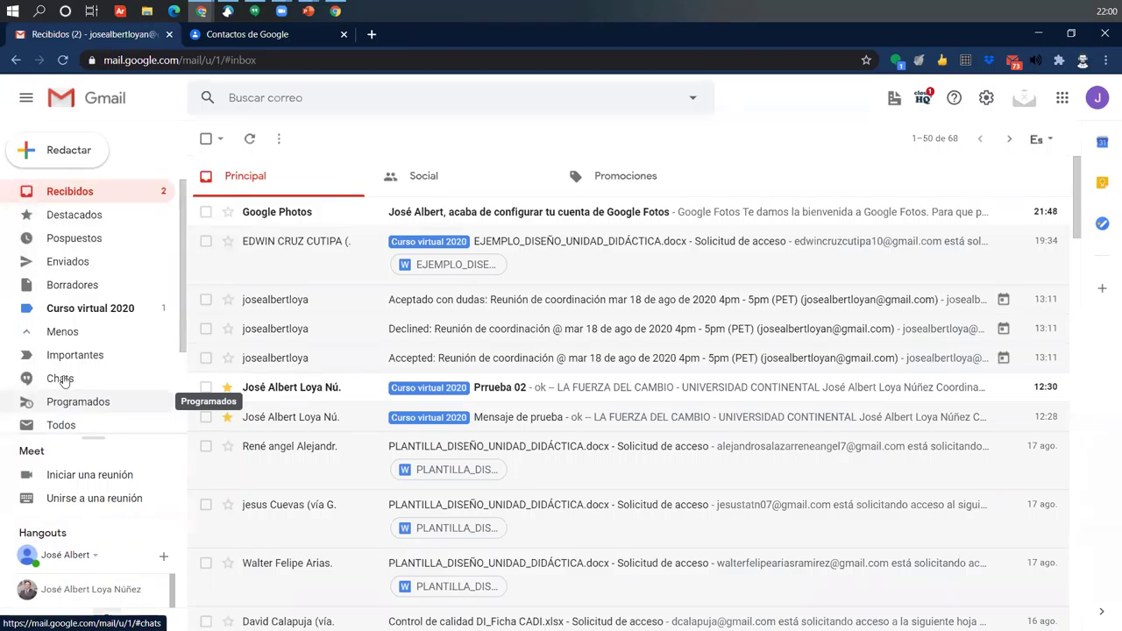
pyautogui.scroll(-1, 63, 378)
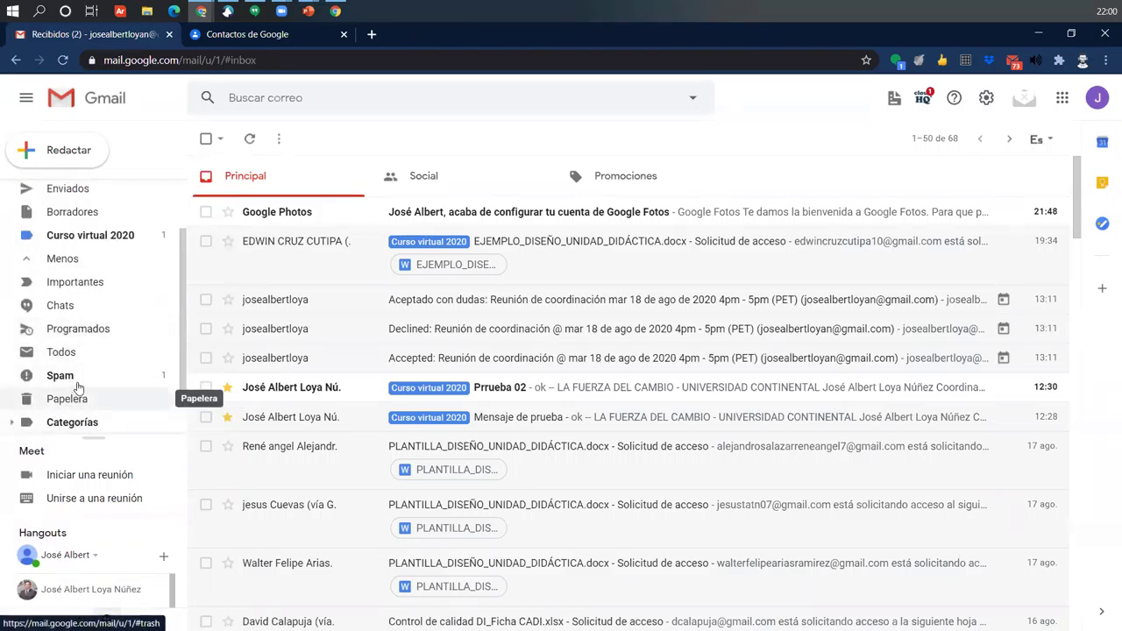
pyautogui.click(78, 384)
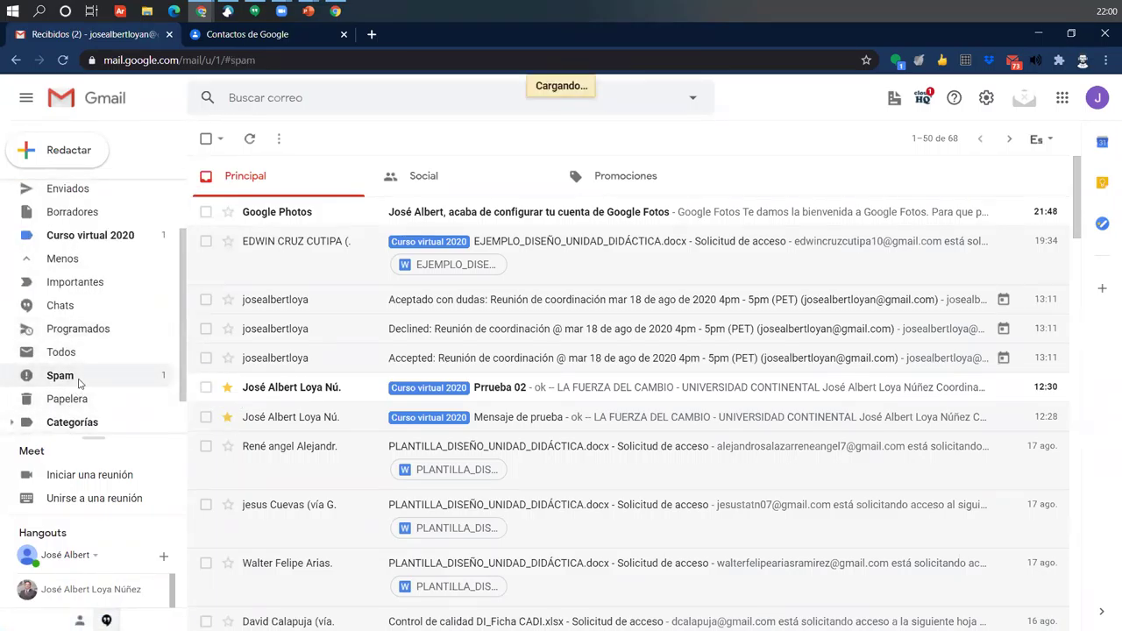
# - Show all mail in the Todos view
pyautogui.scroll(-1, 79, 383)
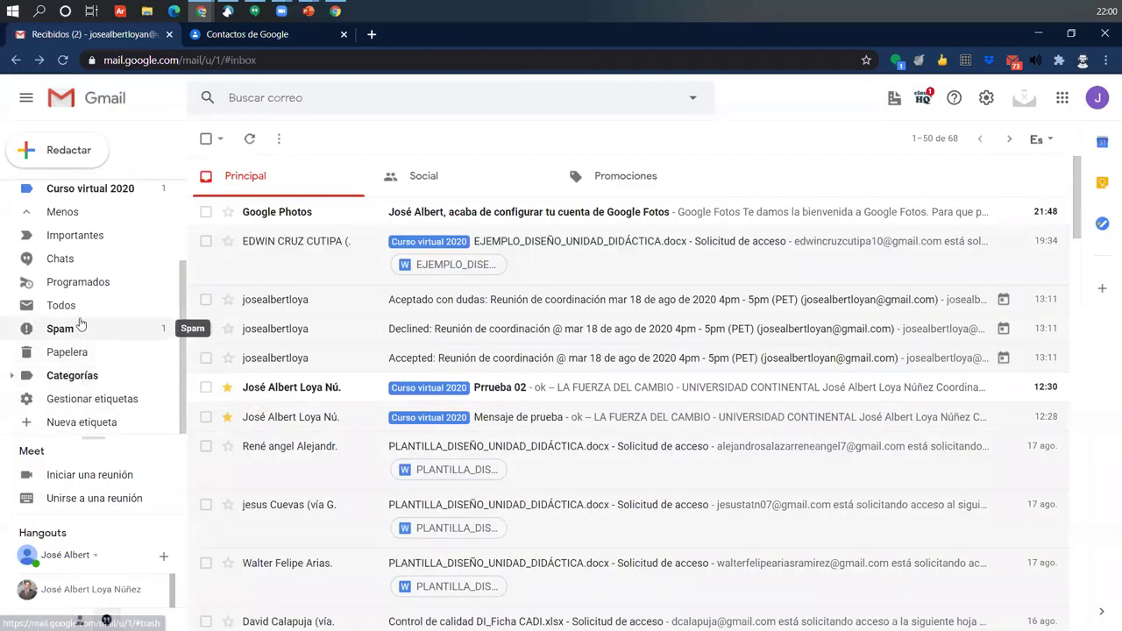
pyautogui.scroll(3, 81, 270)
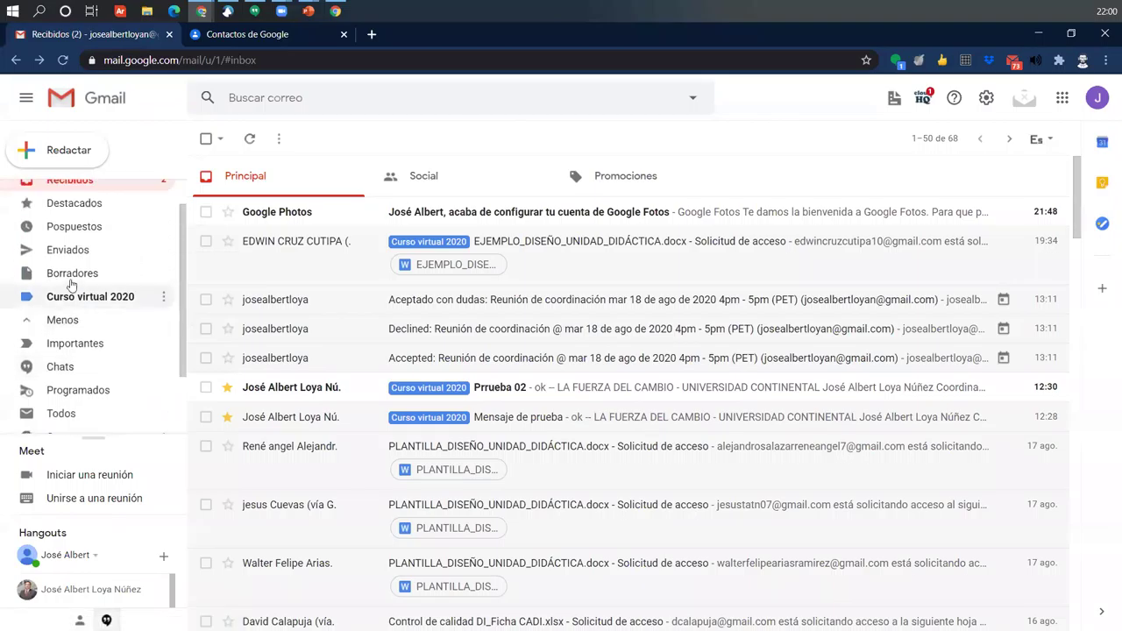
pyautogui.scroll(-2, 67, 419)
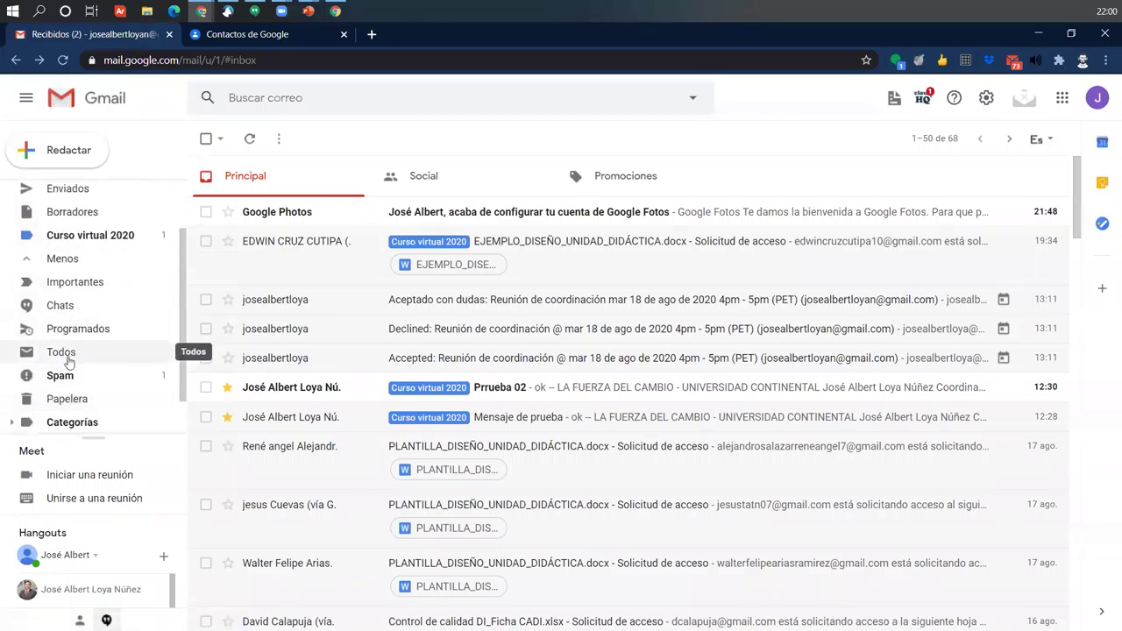
pyautogui.click(69, 362)
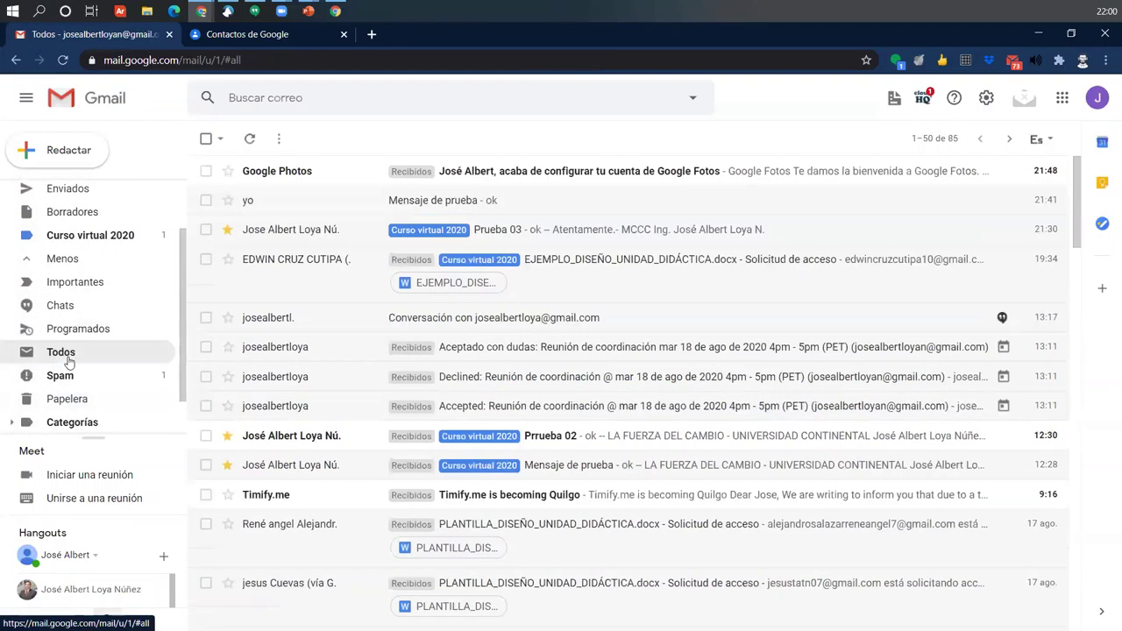
pyautogui.hotkey('alt', 'Left')
pyautogui.scroll(2, 122, 367)
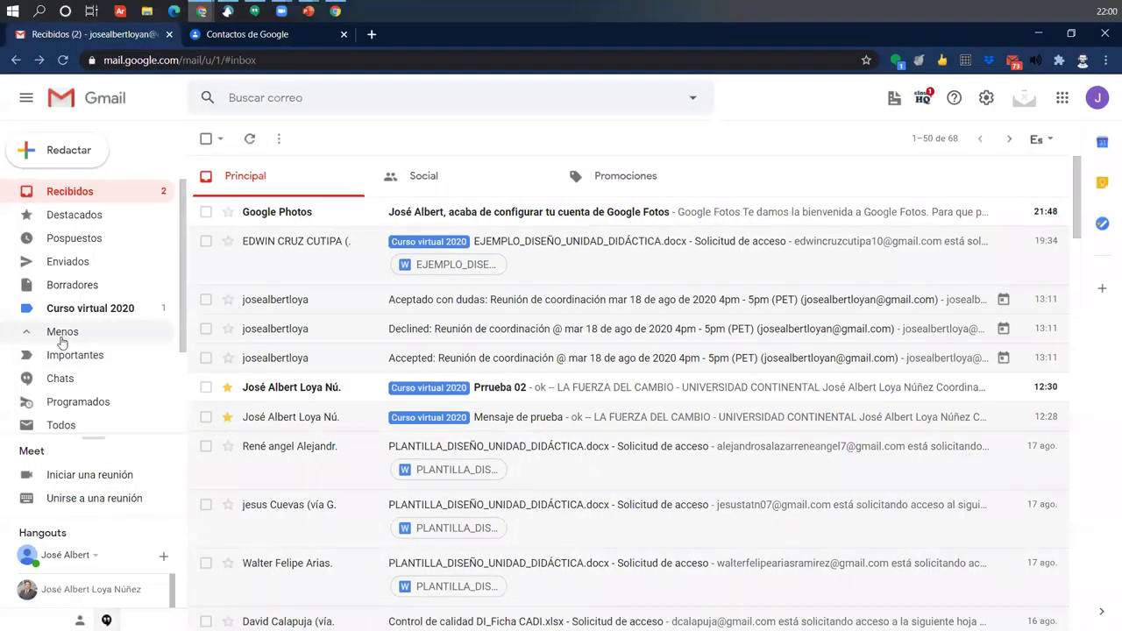
pyautogui.scroll(-1, 68, 353)
pyautogui.hotkey('ctrl', '-')
pyautogui.hotkey('ctrl', '-')
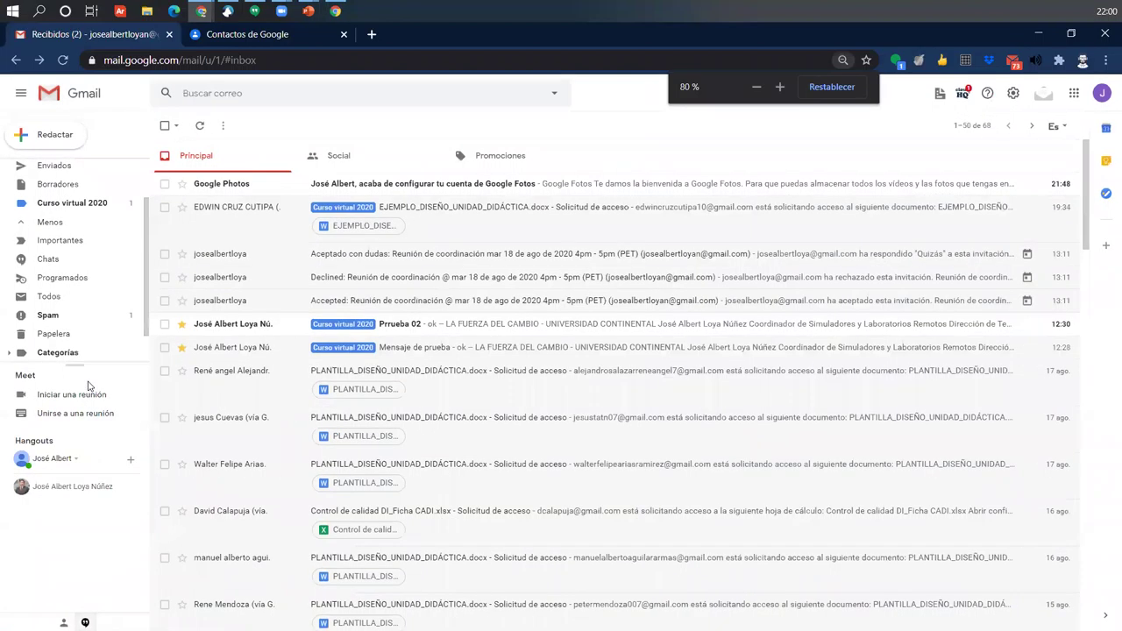
pyautogui.hotkey('ctrl', '0')
pyautogui.click(77, 354)
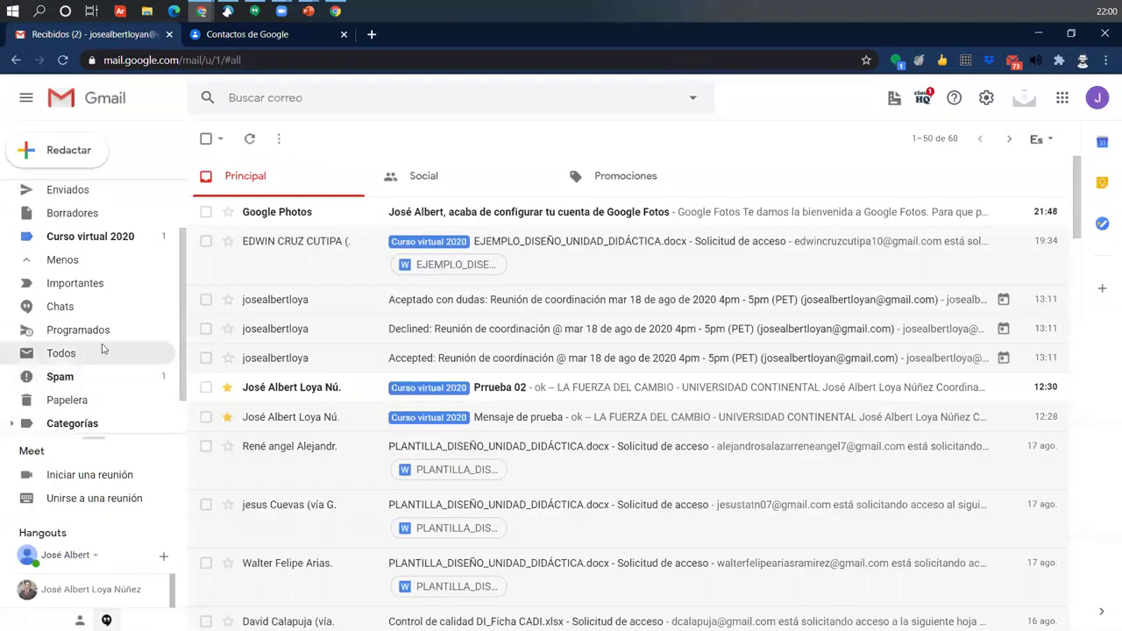
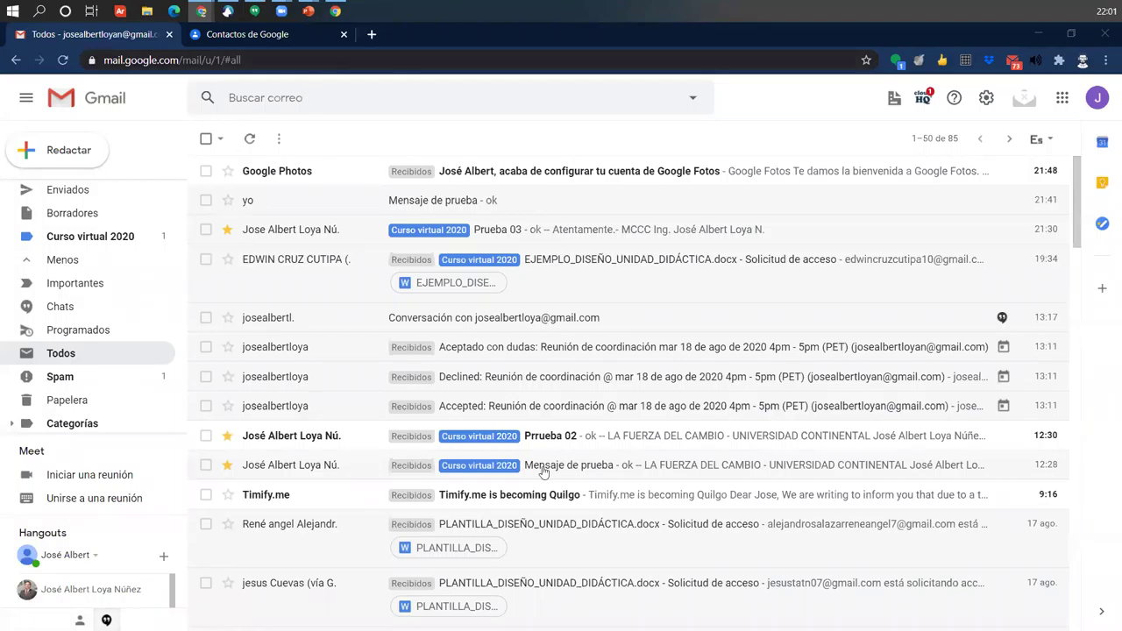
# - Scroll to the bottom of All Mail to read the 4,04 GB (26%) of 15 GB storage note
pyautogui.scroll(-6, 710, 333)
pyautogui.scroll(-15, 583, 336)
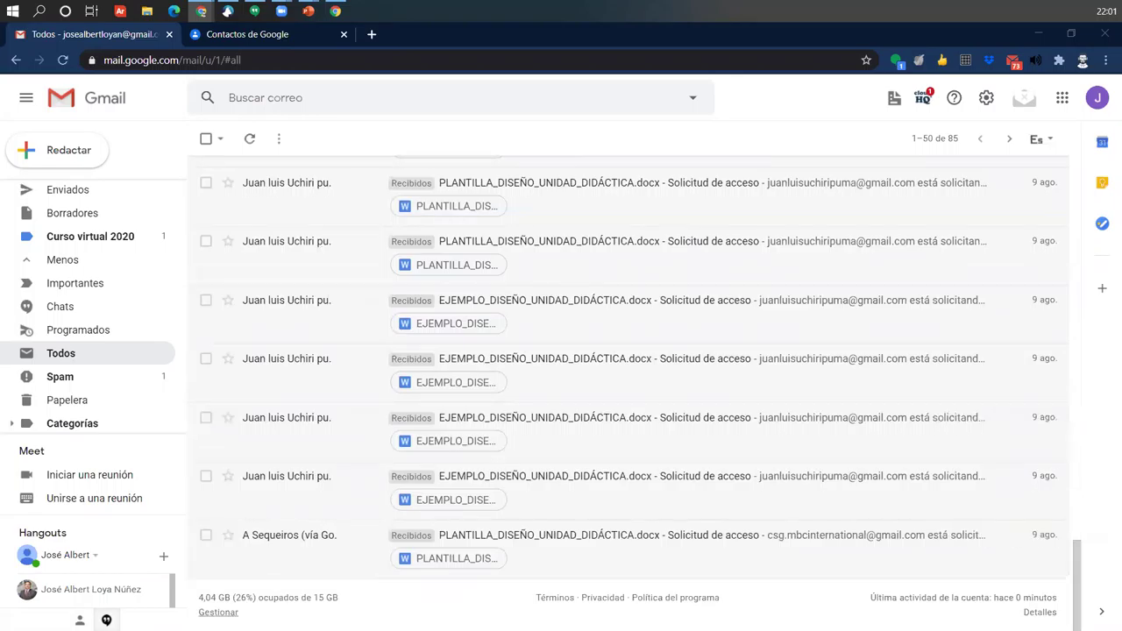
# - Check the Google One storage breakdown (Drive 4,04 GB, Gmail and Fotos 0 GB), then return to Gmail
pyautogui.click(214, 610)
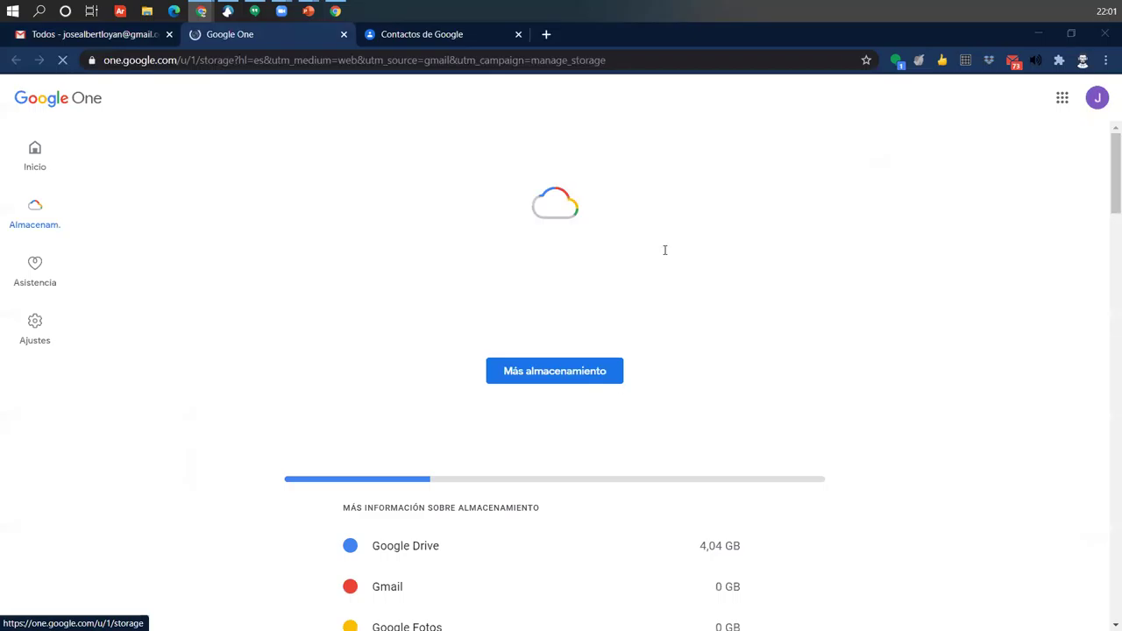
pyautogui.scroll(-3, 544, 351)
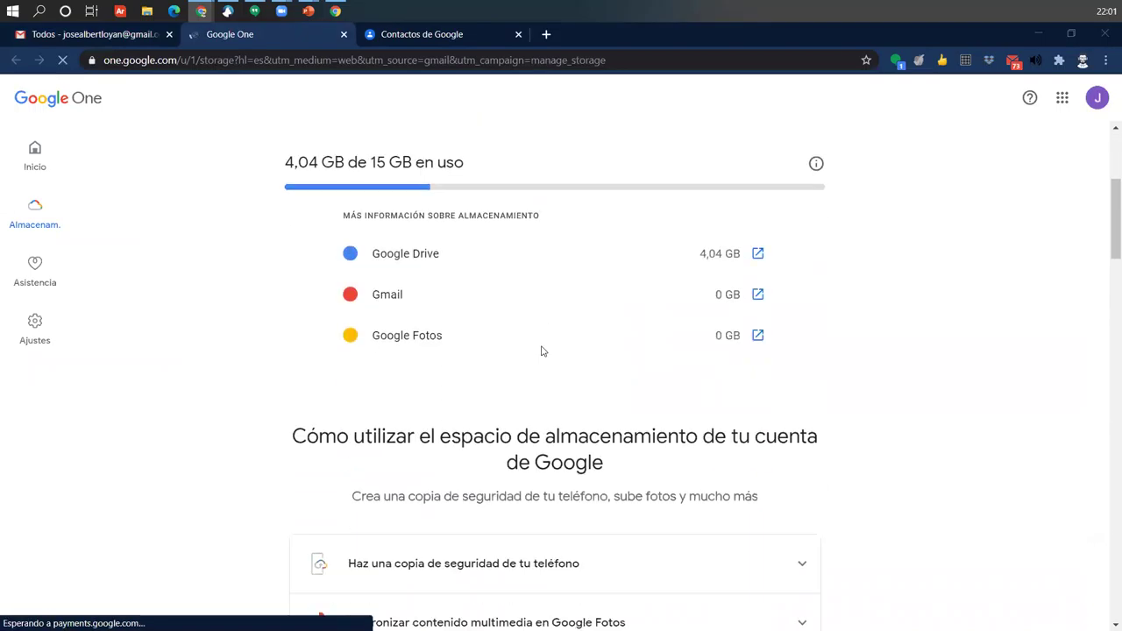
pyautogui.scroll(1, 368, 328)
pyautogui.moveTo(371, 326); pyautogui.dragTo(745, 351)
pyautogui.moveTo(373, 408); pyautogui.dragTo(674, 414)
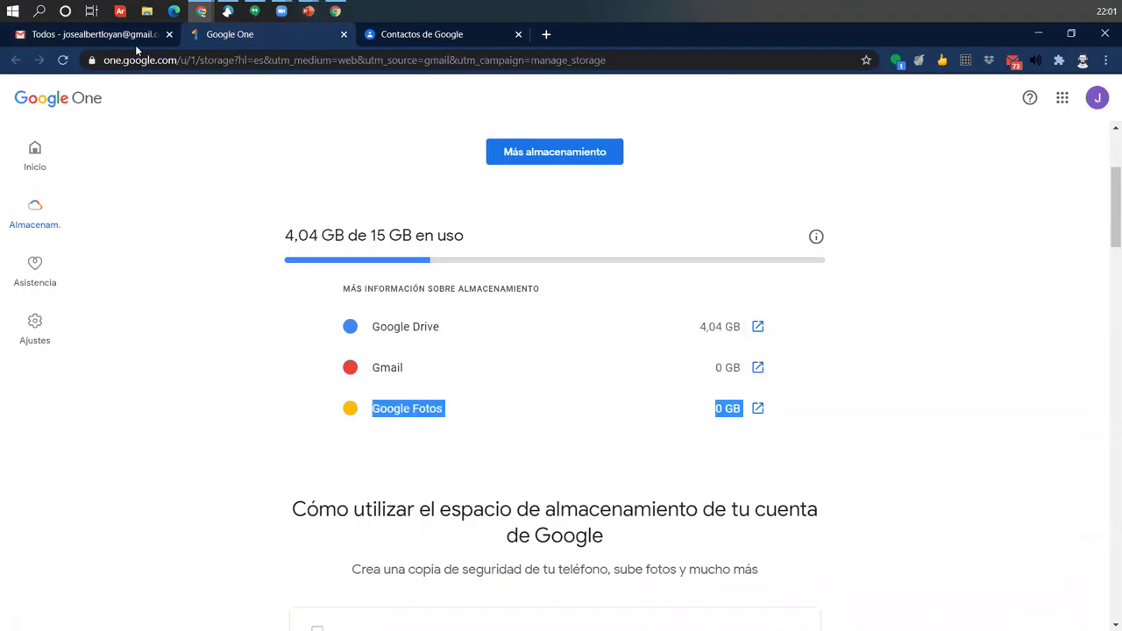
pyautogui.click(109, 35)
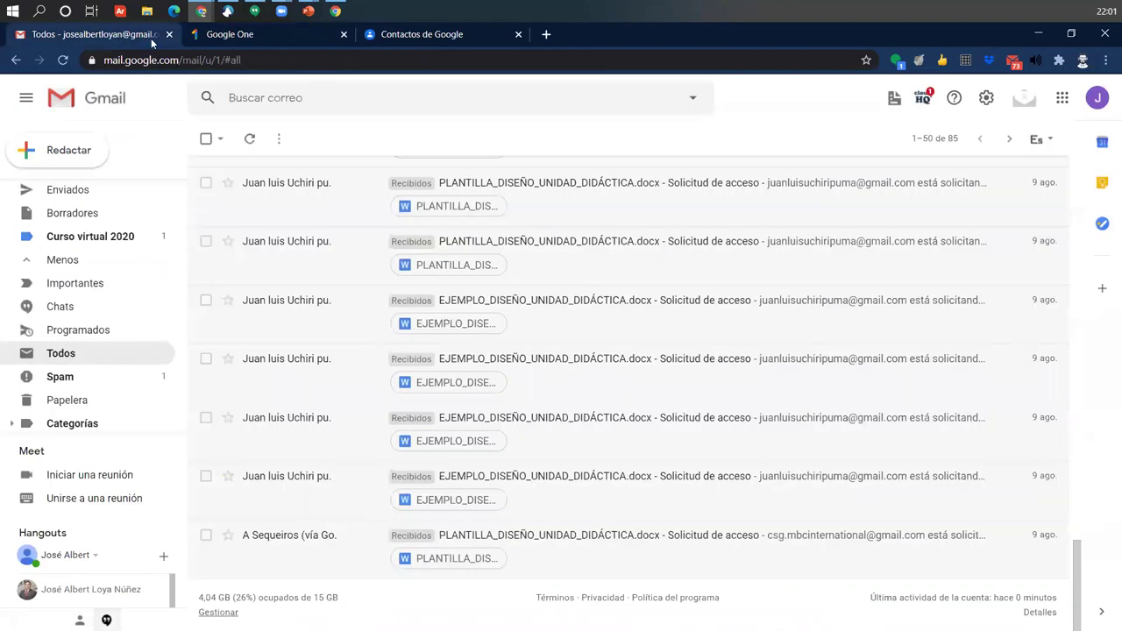
# - Open Google Drive in a new tab from the apps grid and browse the Reciente files
pyautogui.click(1062, 97)
pyautogui.click(1011, 223)
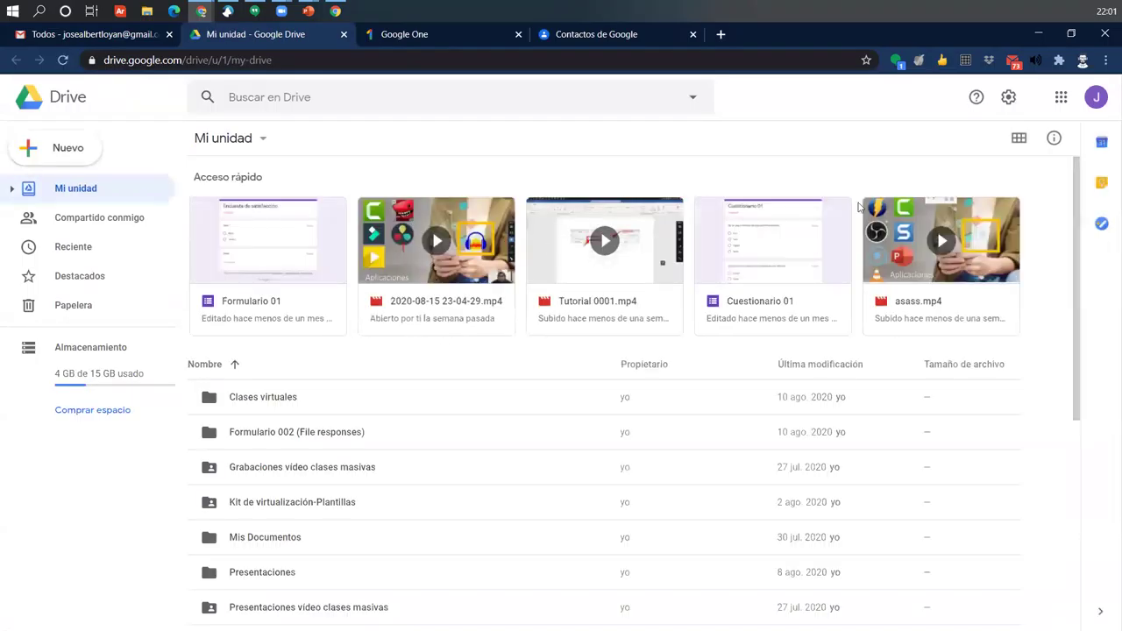
pyautogui.scroll(-5, 672, 343)
pyautogui.scroll(5, 526, 324)
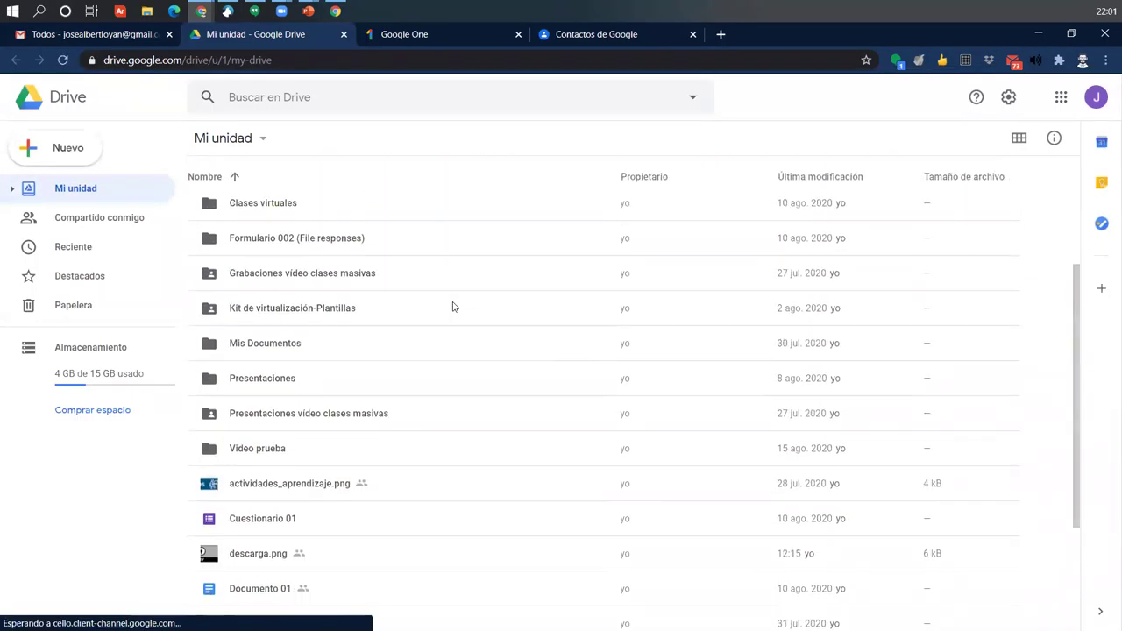
pyautogui.click(88, 246)
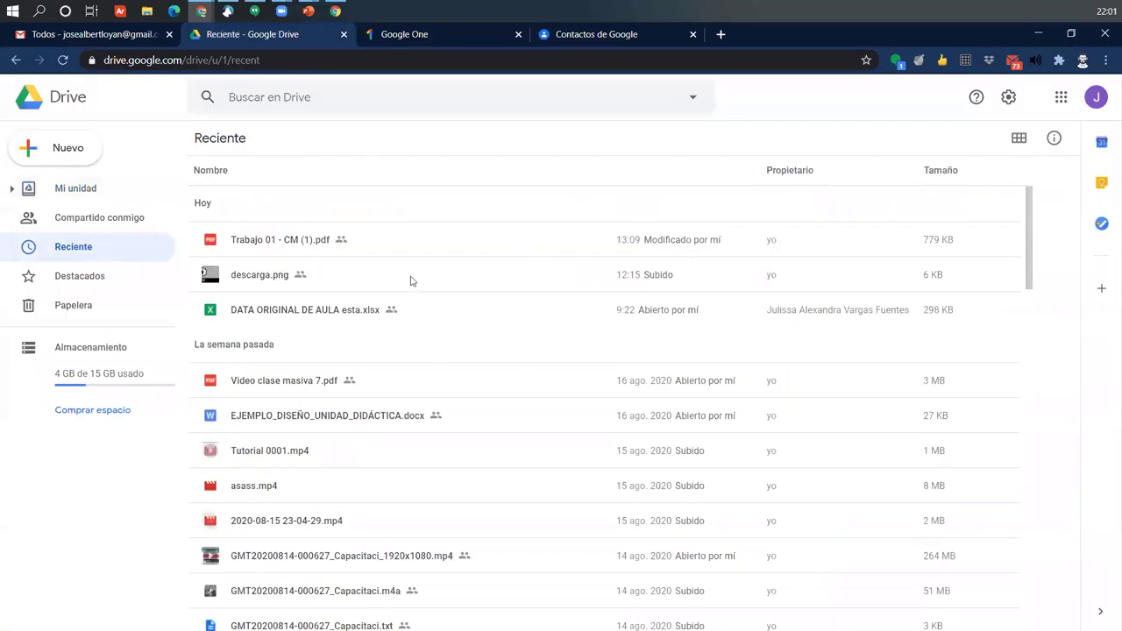
pyautogui.scroll(-9, 410, 280)
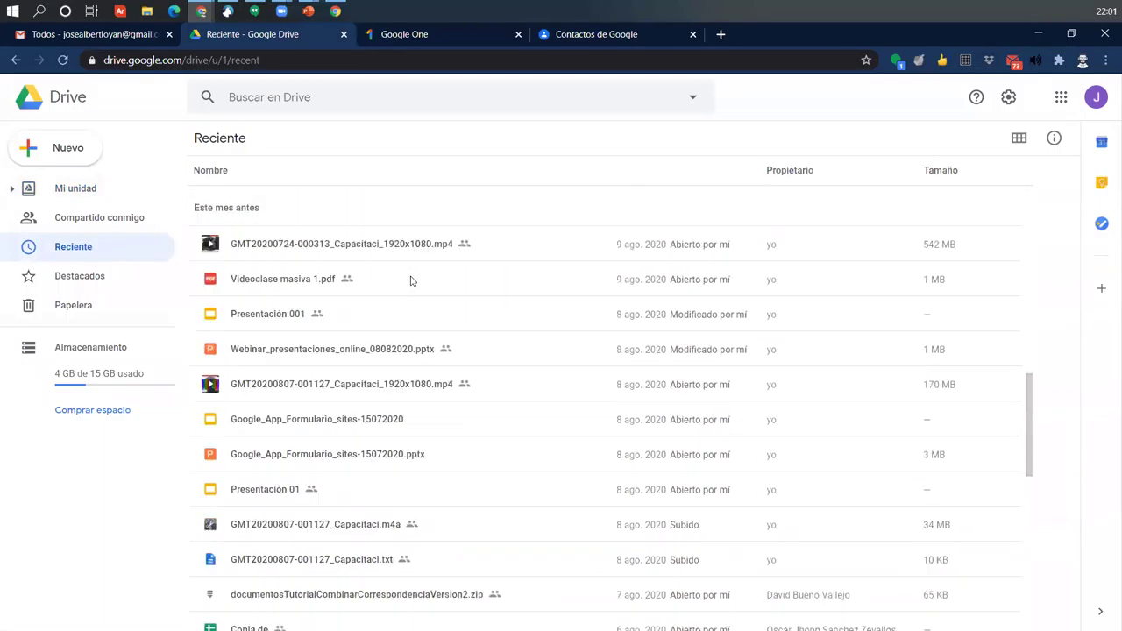
pyautogui.scroll(8, 410, 281)
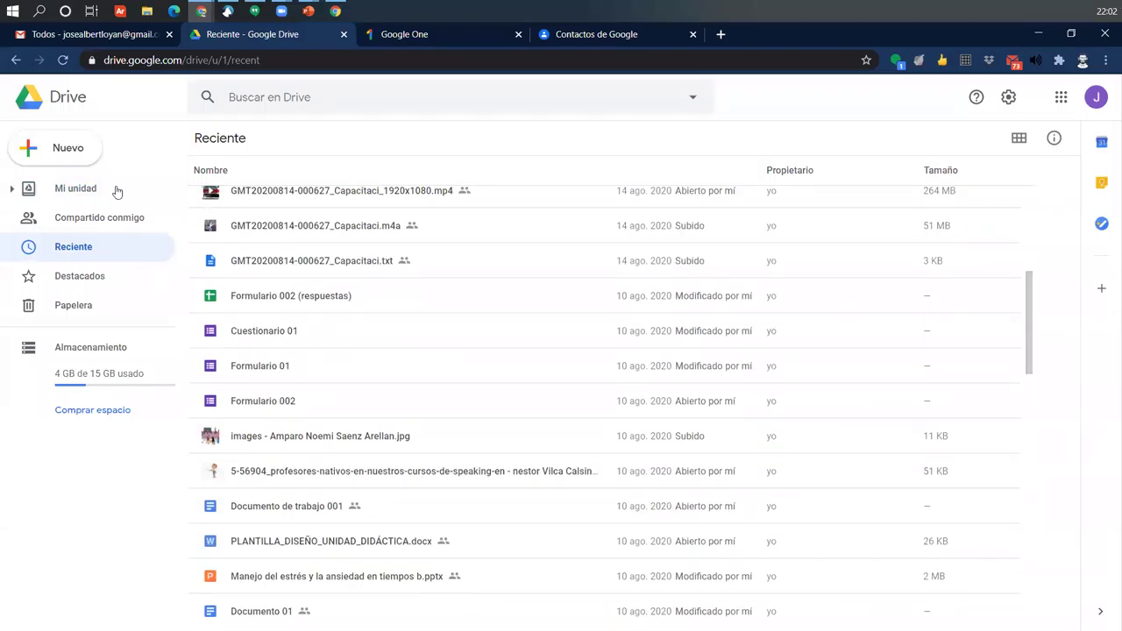
# - Expand the Mi unidad folder tree, view My Drive, then go back to Google One
pyautogui.click(11, 189)
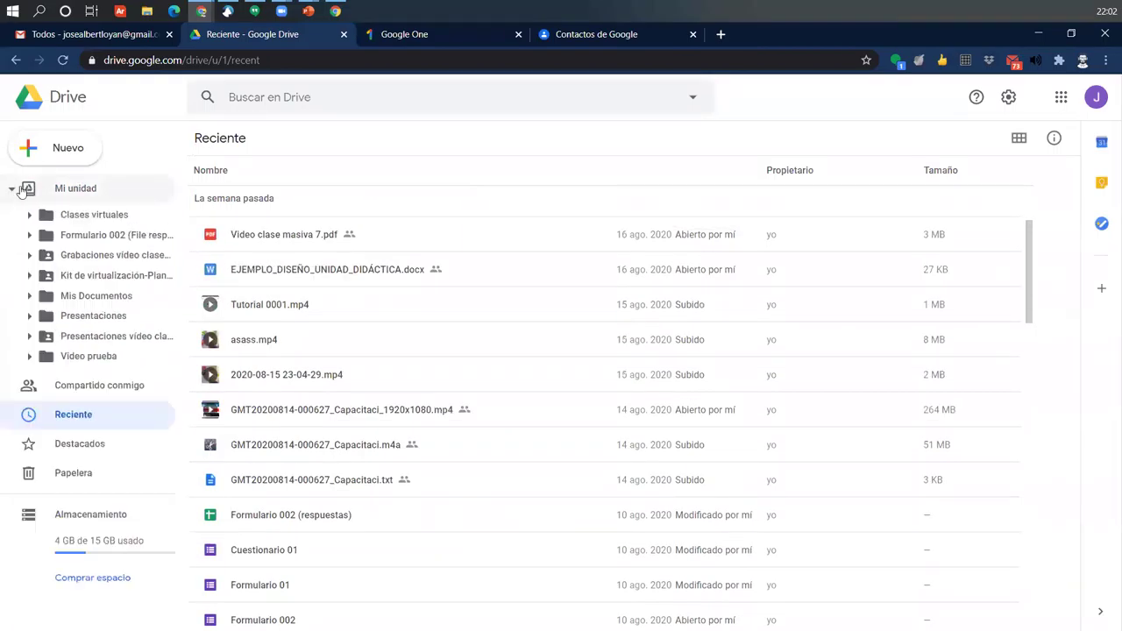
pyautogui.click(75, 189)
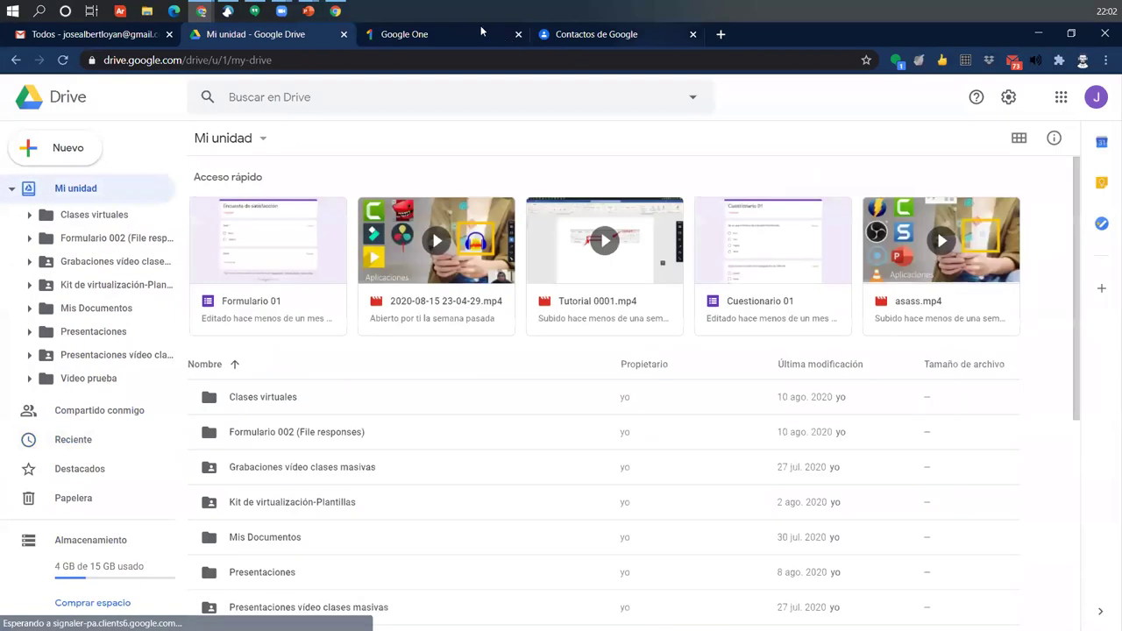
pyautogui.click(396, 46)
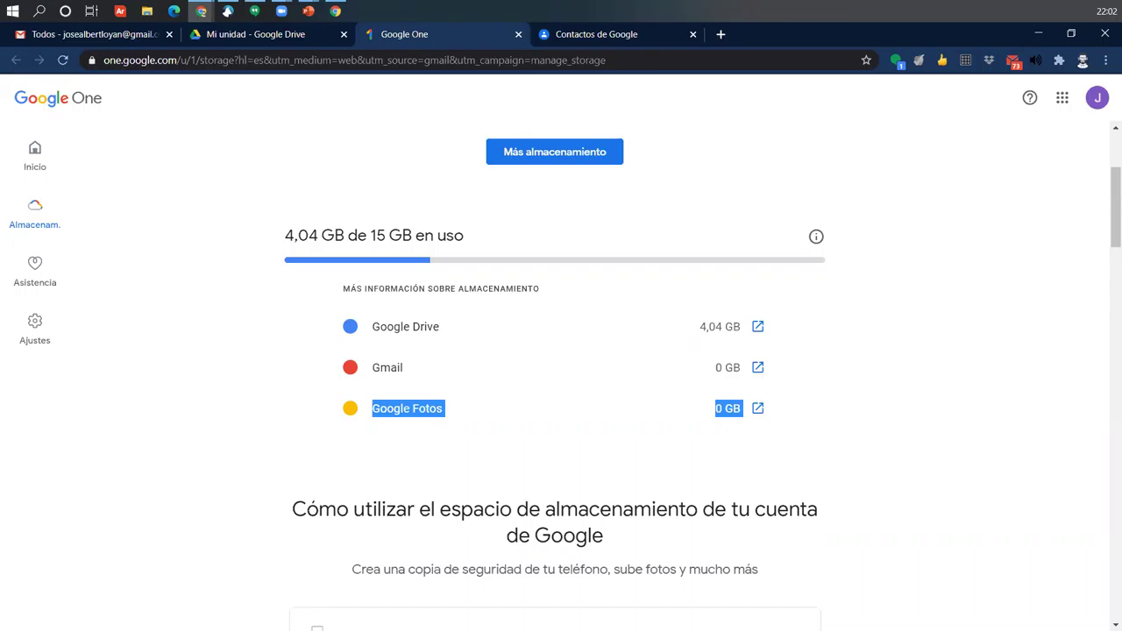
pyautogui.click(228, 12)
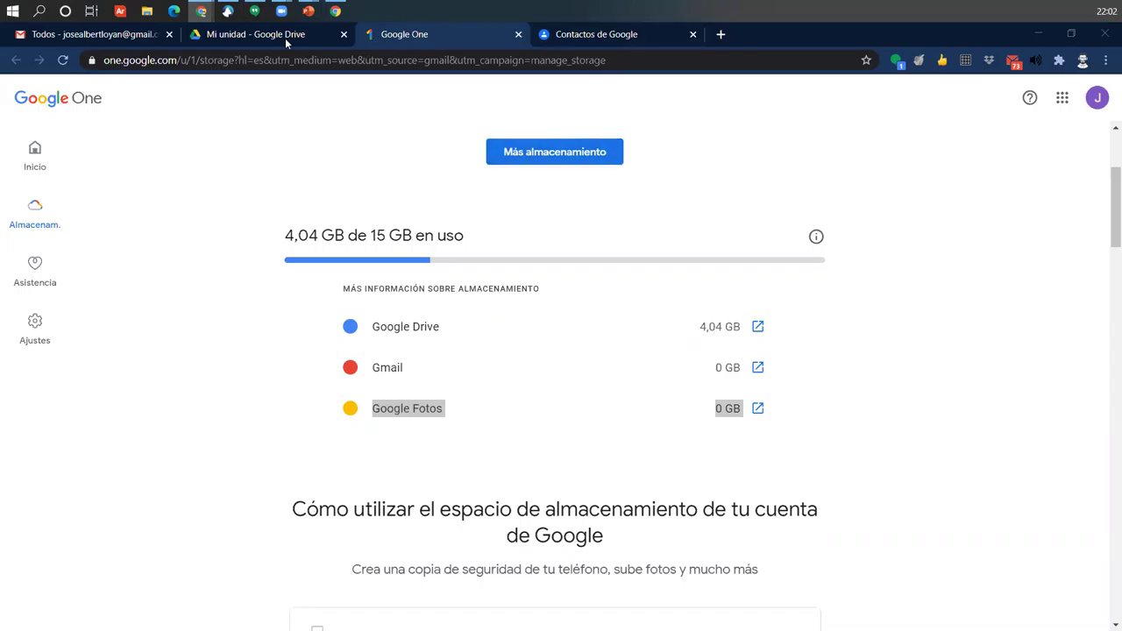
# - Go back to Gmail's All Mail list and scroll up through the messages
pyautogui.click(100, 38)
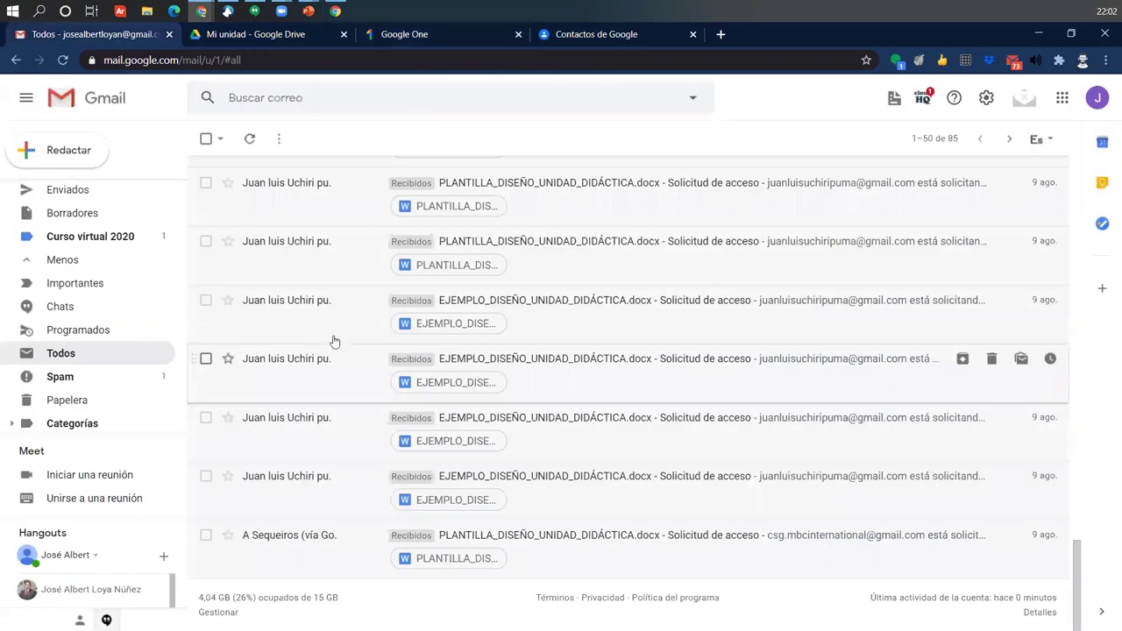
pyautogui.scroll(1, 334, 341)
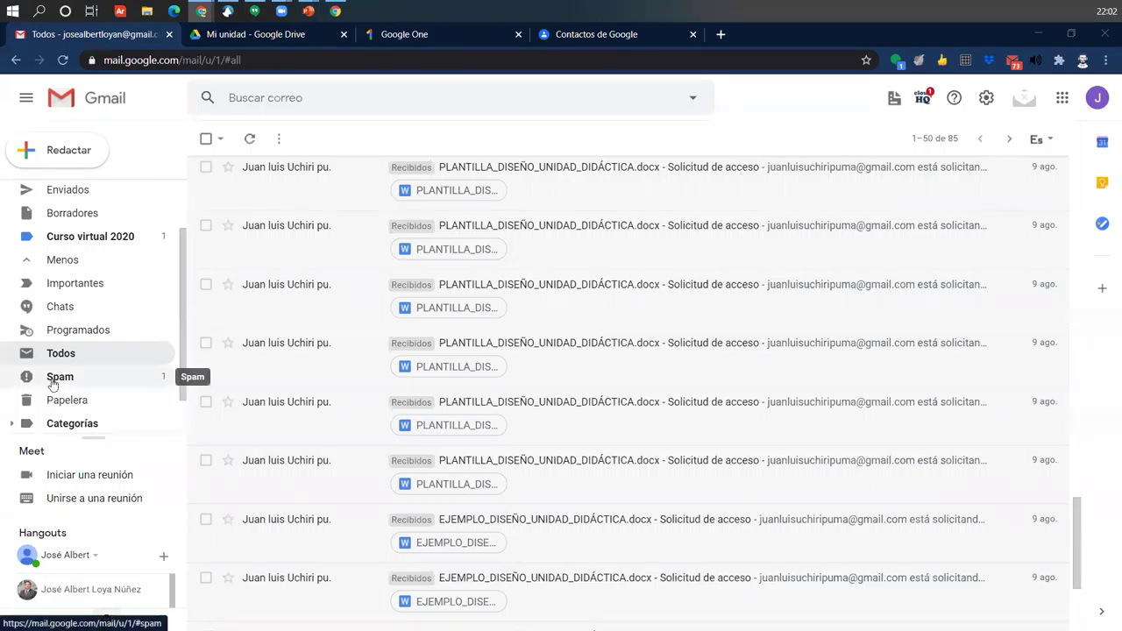
pyautogui.scroll(1, 53, 377)
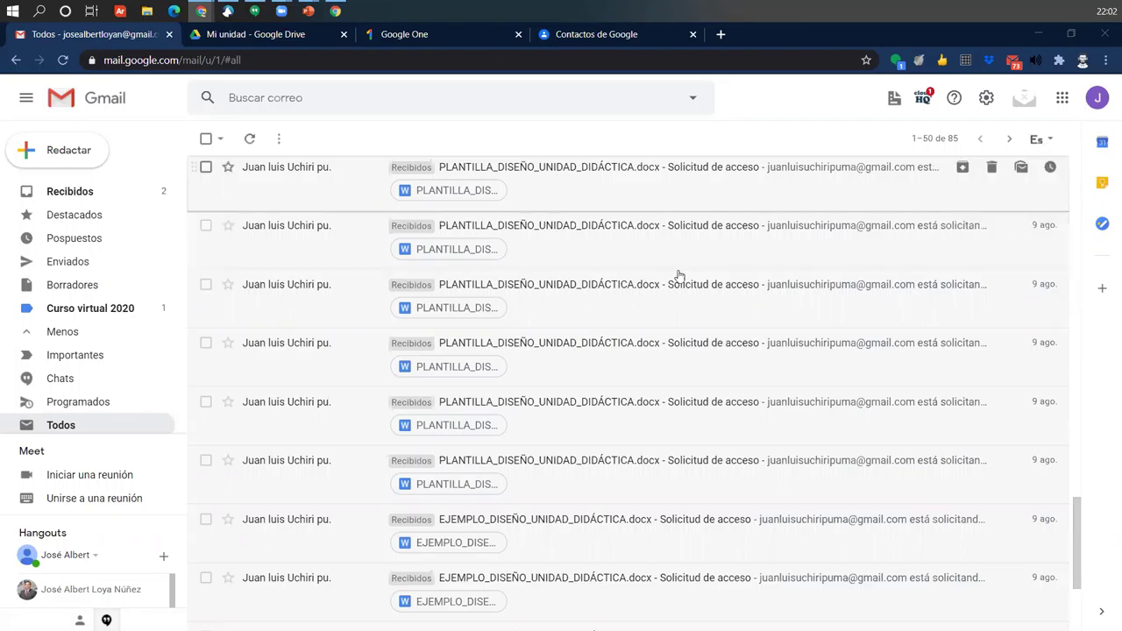
pyautogui.scroll(5, 501, 260)
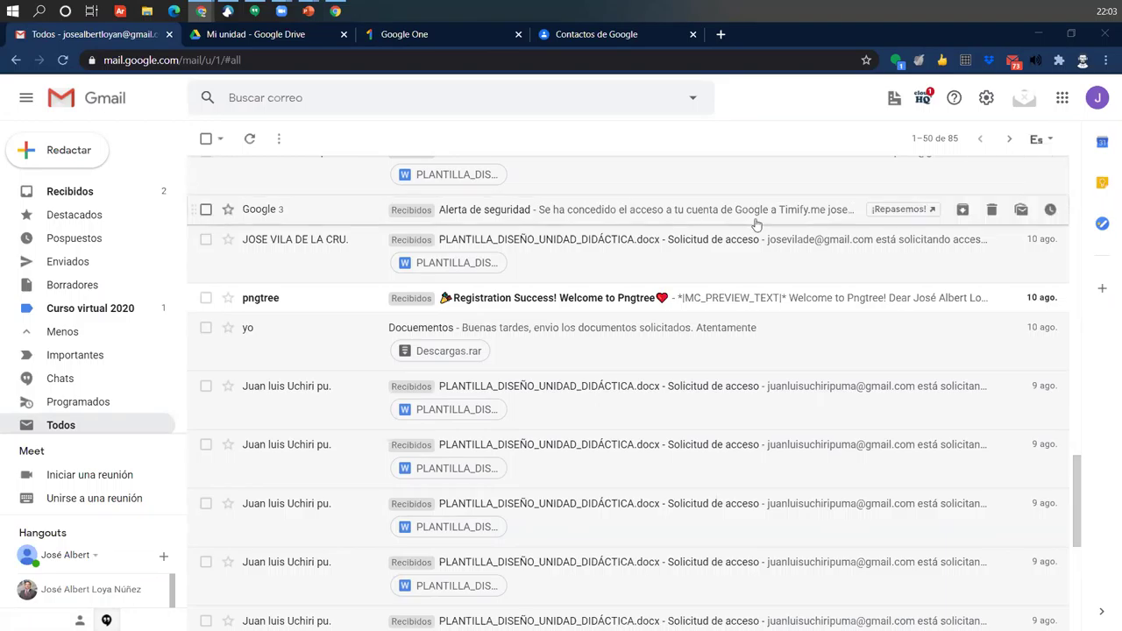
# - Change Gmail's display language to English (UK) in full settings and save
pyautogui.click(980, 99)
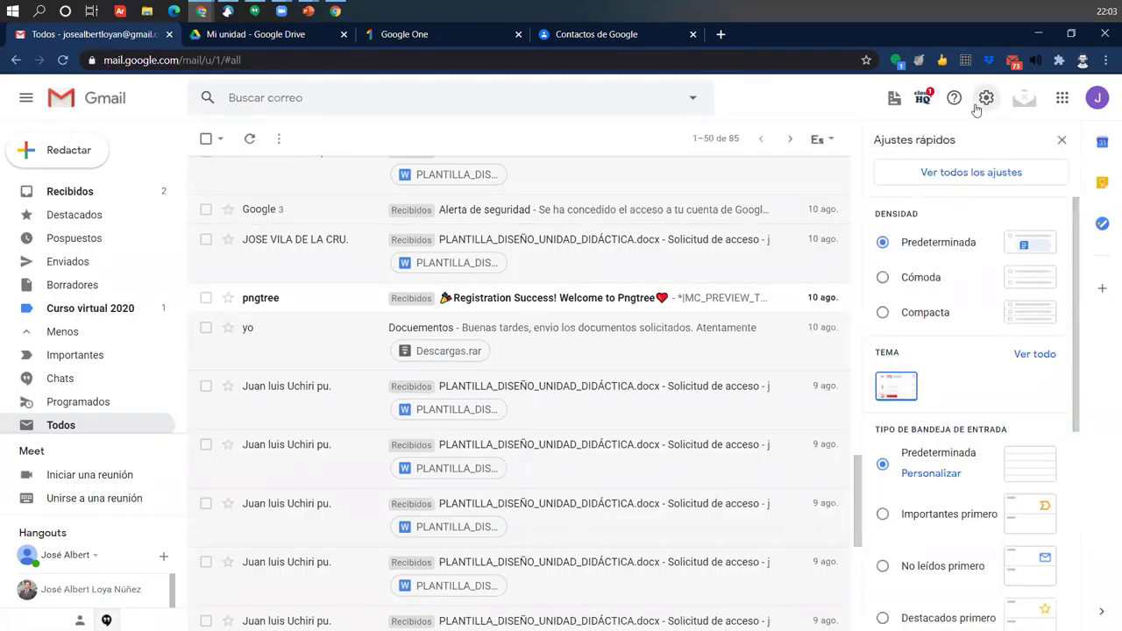
pyautogui.click(954, 172)
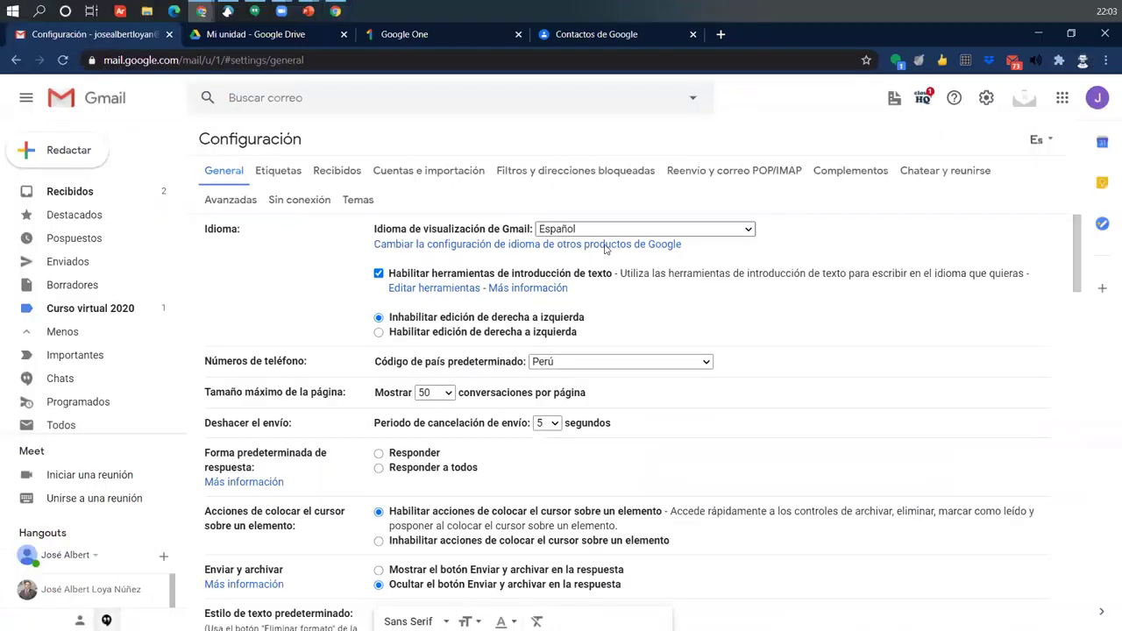
pyautogui.click(605, 229)
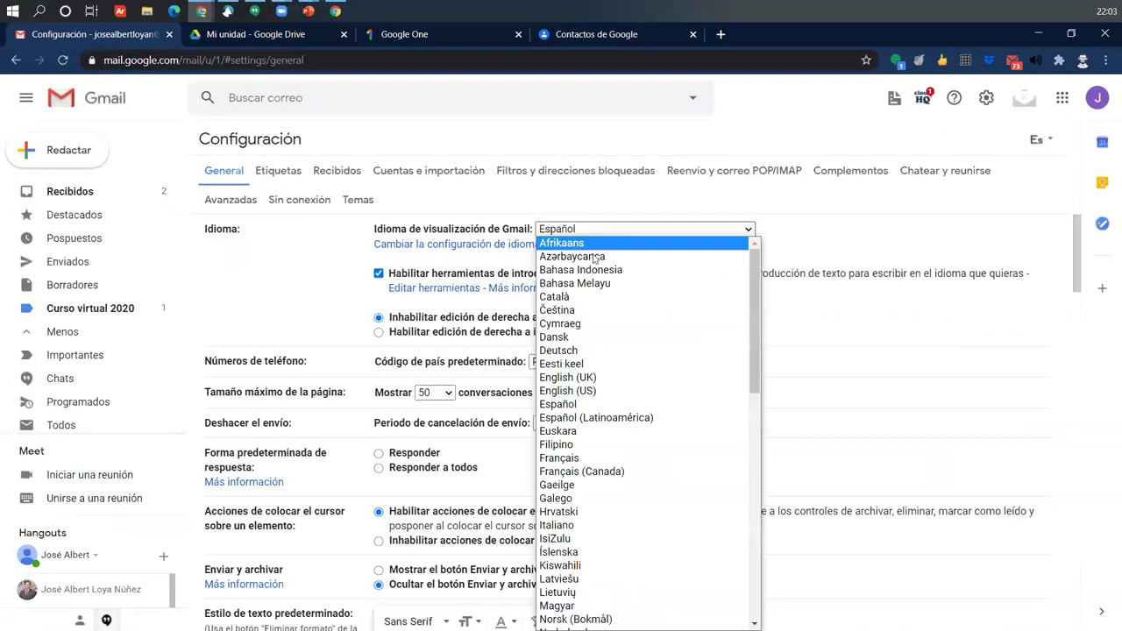
pyautogui.click(599, 378)
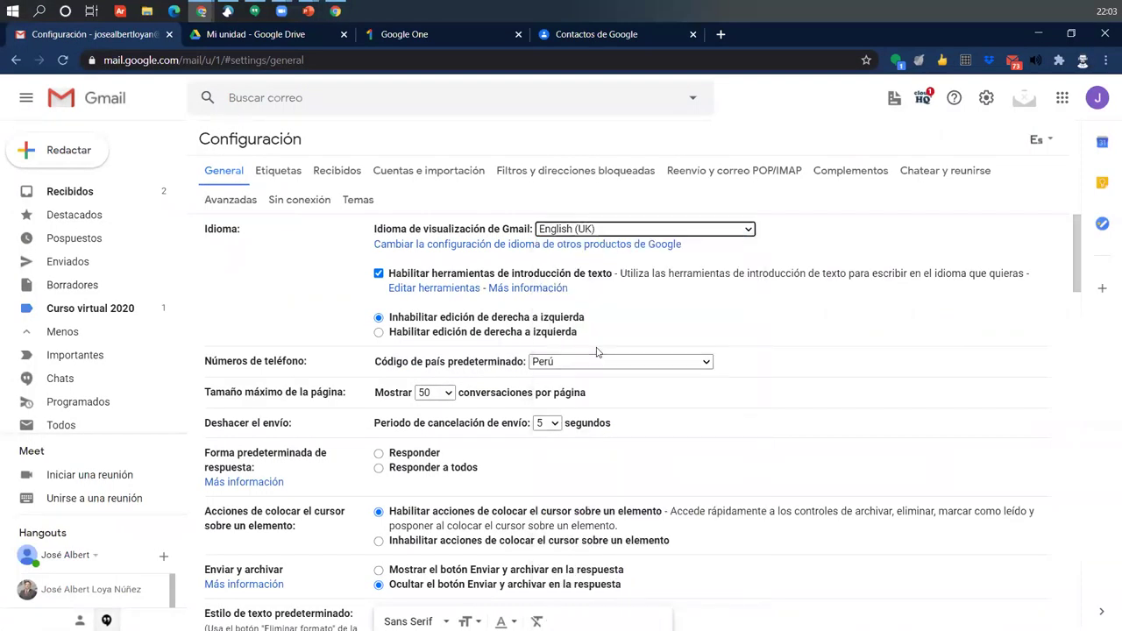
pyautogui.scroll(-4, 462, 525)
pyautogui.scroll(-15, 462, 525)
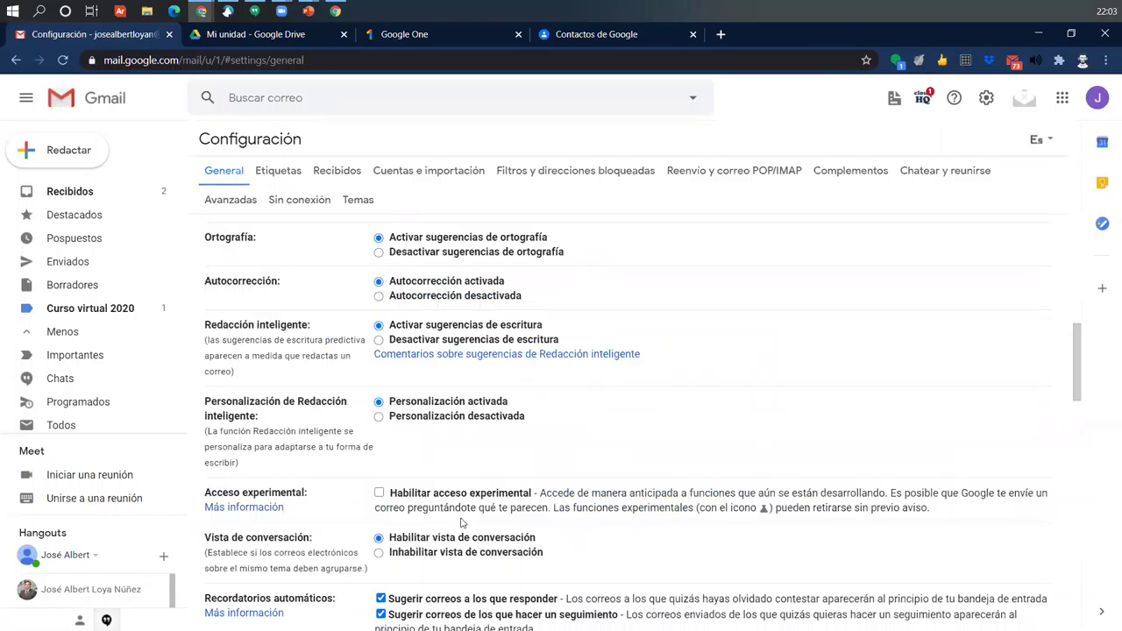
pyautogui.click(576, 550)
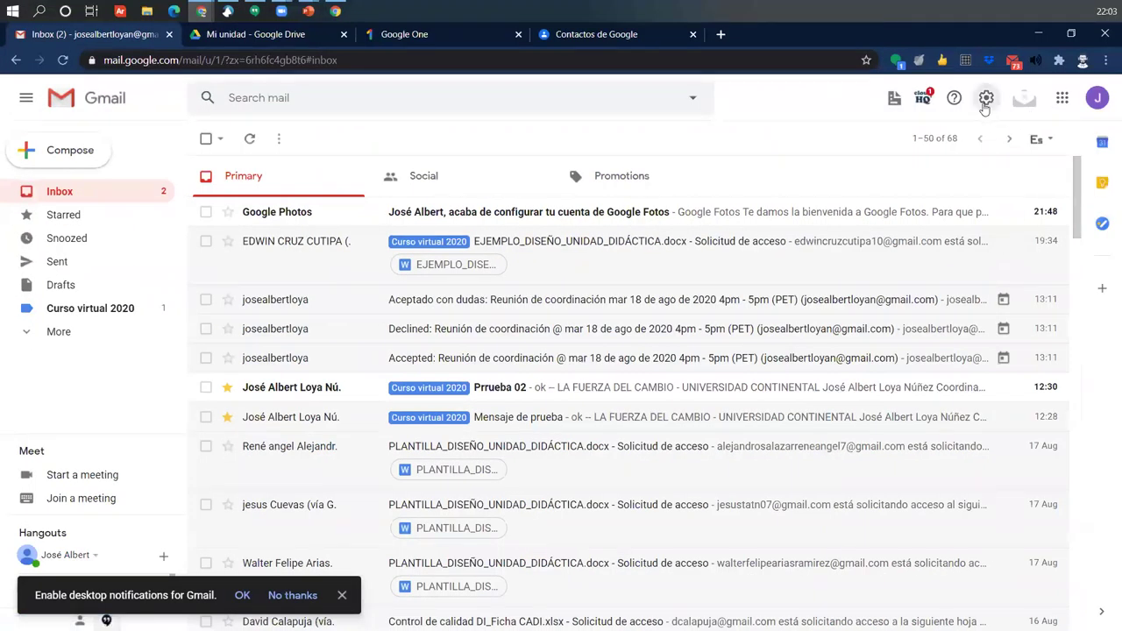
# - Set Gmail's display language back to Español (Latinoamérica) in full settings and save
pyautogui.click(986, 99)
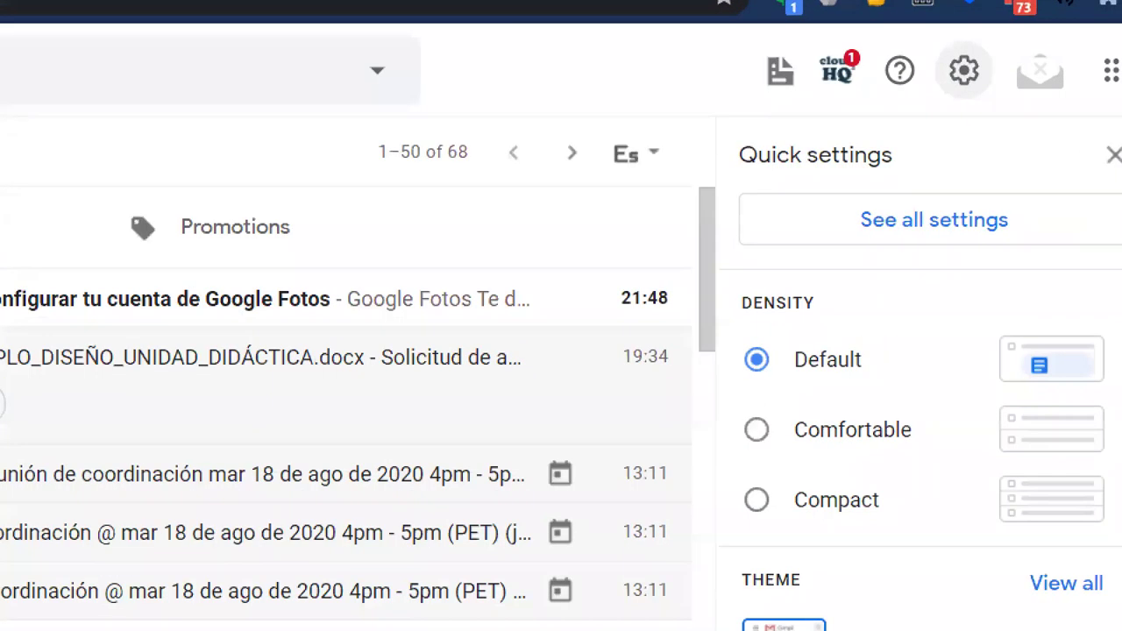
pyautogui.moveTo(741, 184); pyautogui.dragTo(1097, 262)
pyautogui.moveTo(825, 214); pyautogui.dragTo(891, 368)
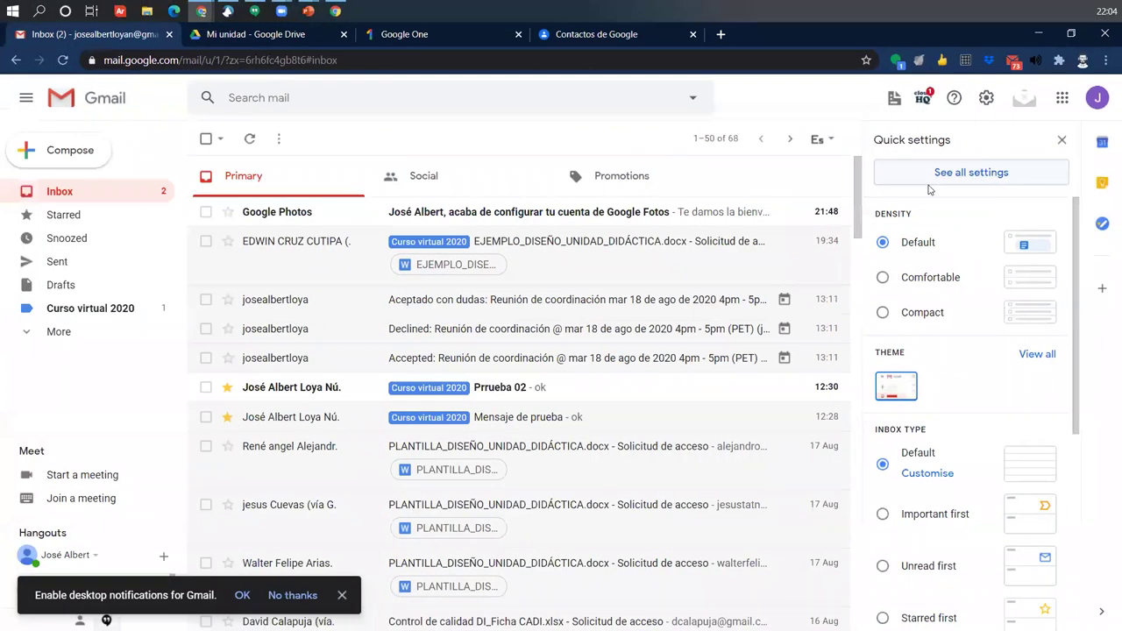
pyautogui.click(930, 184)
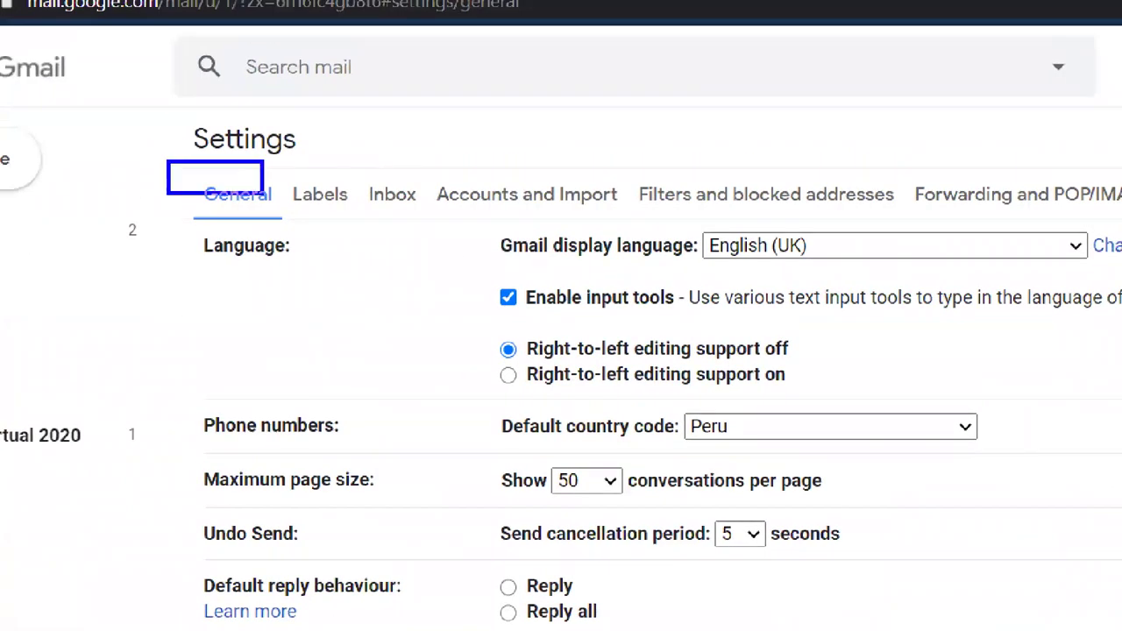
pyautogui.moveTo(263, 193); pyautogui.dragTo(282, 213)
pyautogui.moveTo(186, 226)
pyautogui.mouseDown()
pyautogui.moveTo(340, 276)
pyautogui.moveTo(698, 247)
pyautogui.moveTo(688, 253)
pyautogui.moveTo(697, 270)
pyautogui.mouseUp()
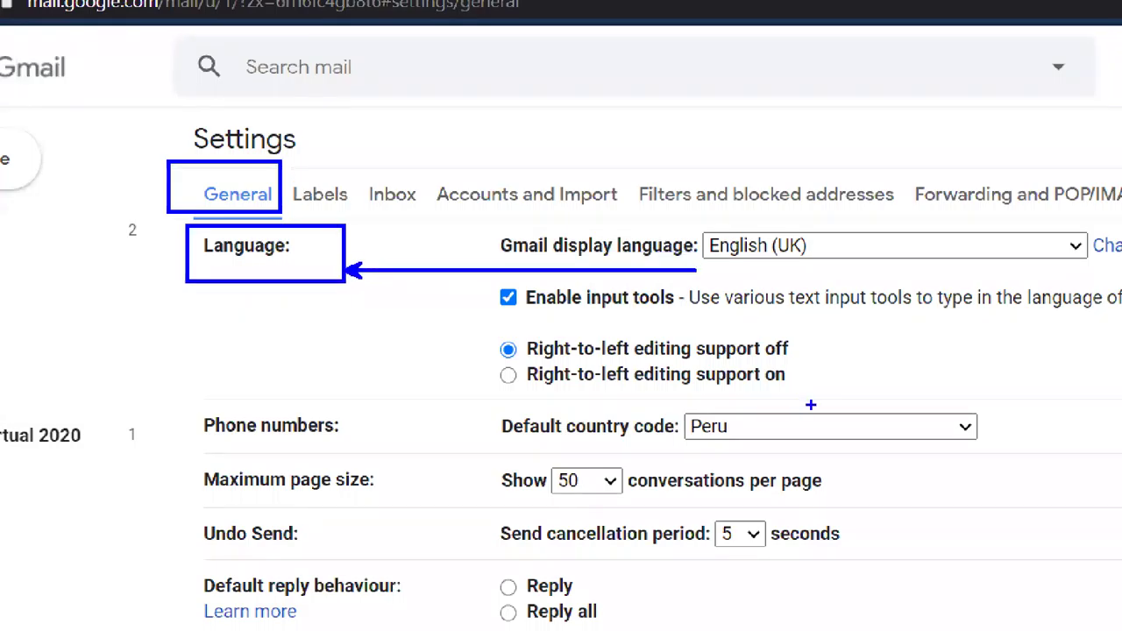
pyautogui.press('Escape')
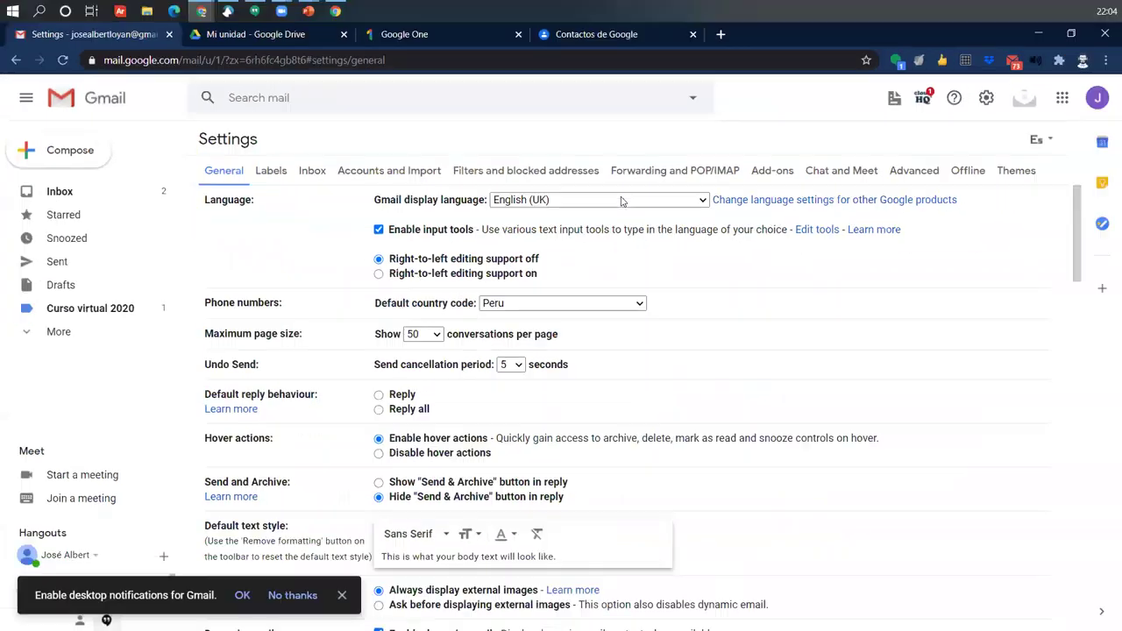
pyautogui.click(621, 201)
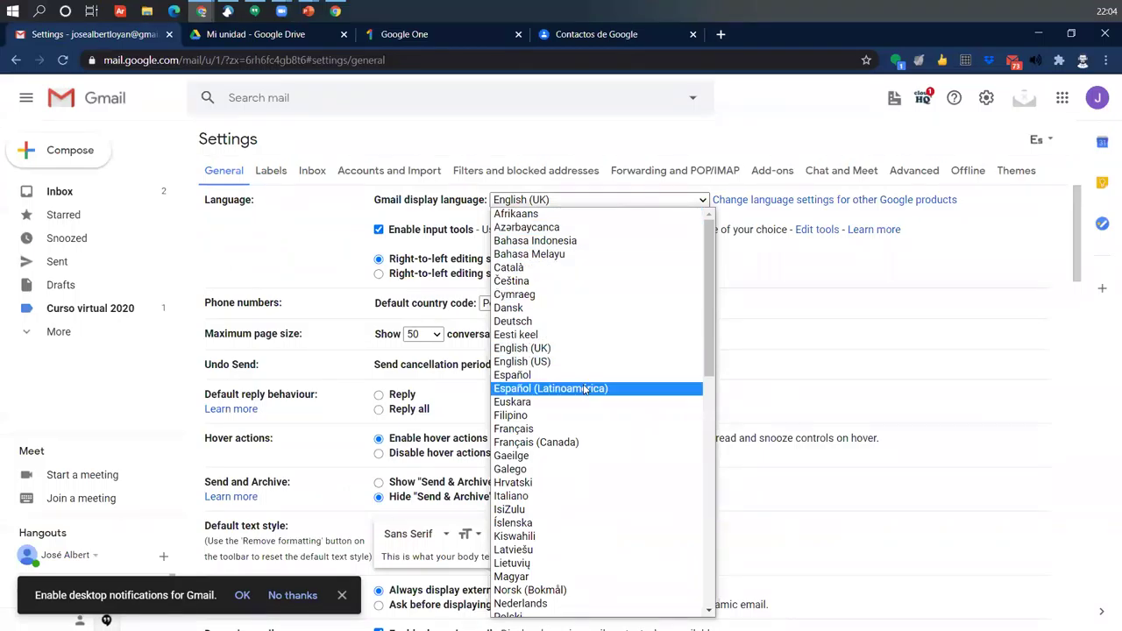
pyautogui.click(585, 390)
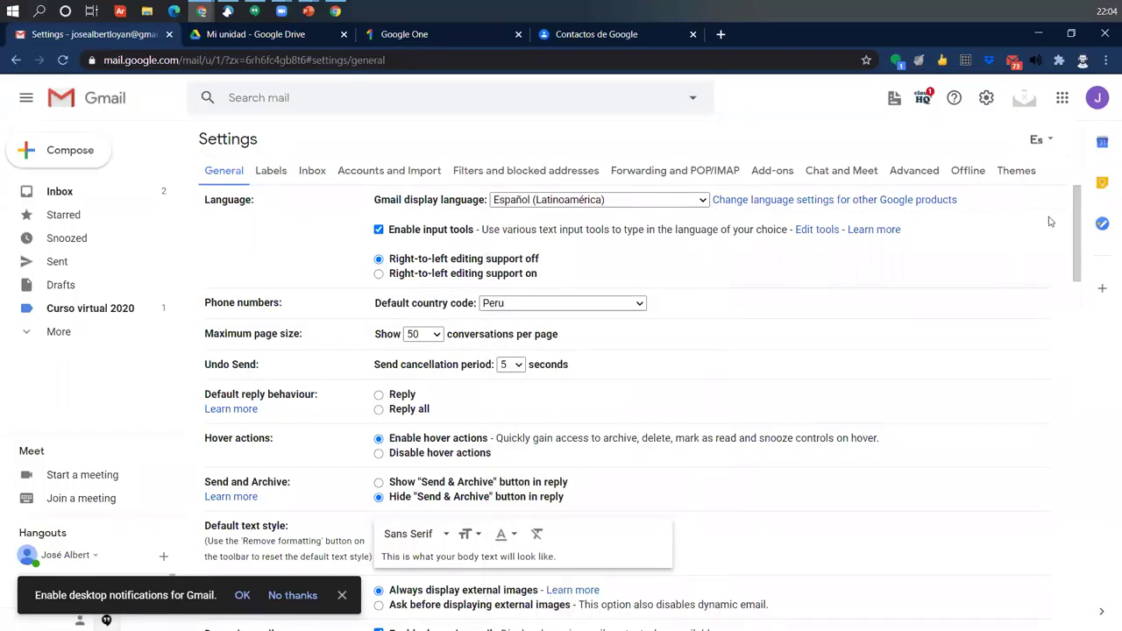
pyautogui.scroll(-5, 1073, 544)
pyautogui.scroll(-10, 632, 535)
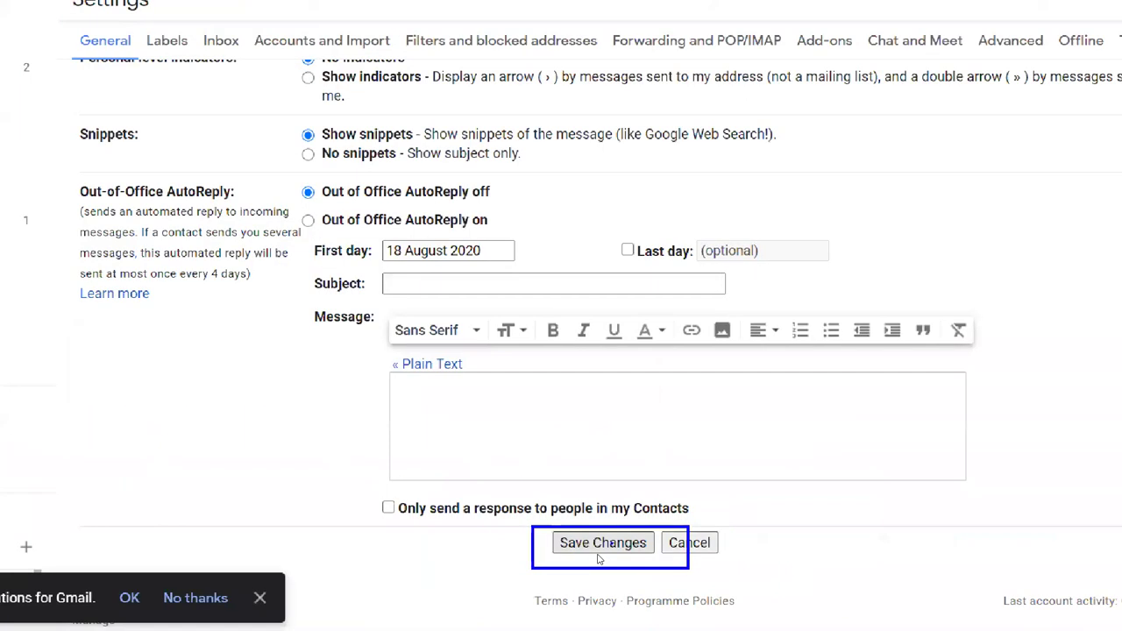
pyautogui.click(601, 546)
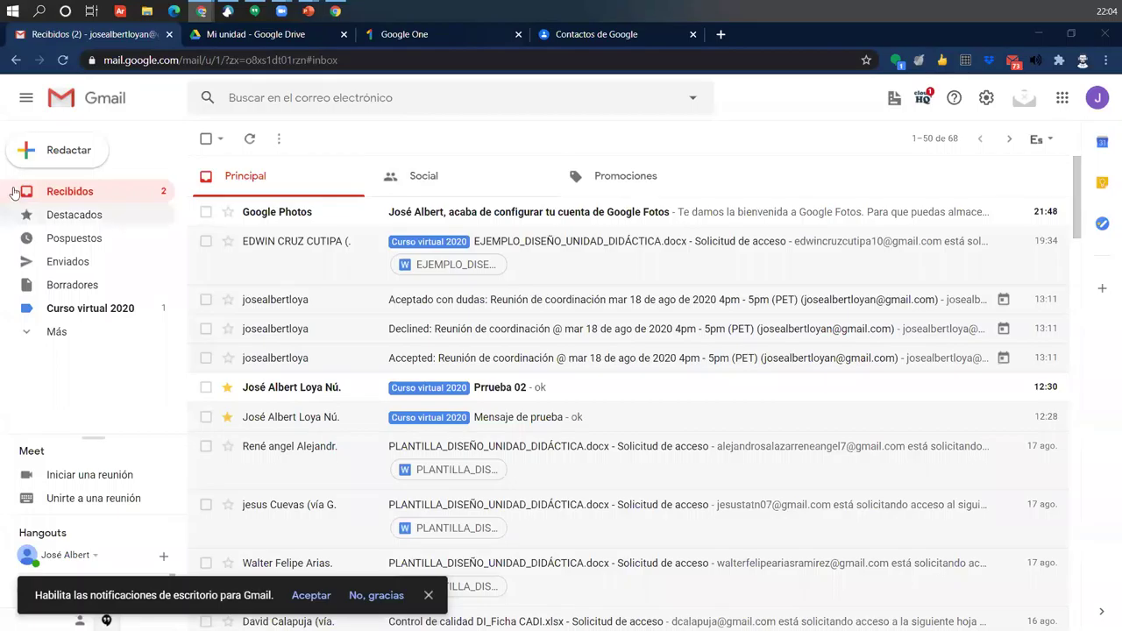
# - Start a new blank message with Redactar
pyautogui.click(66, 154)
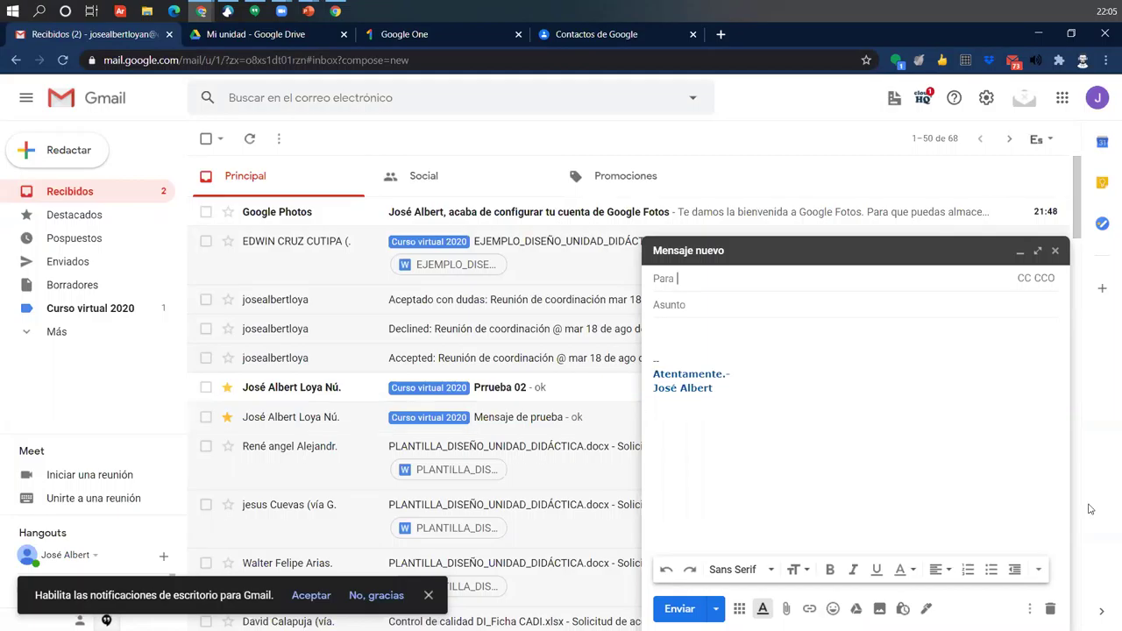
# - Address the draft to every contact in the Trabajo label using the contact picker
pyautogui.click(591, 31)
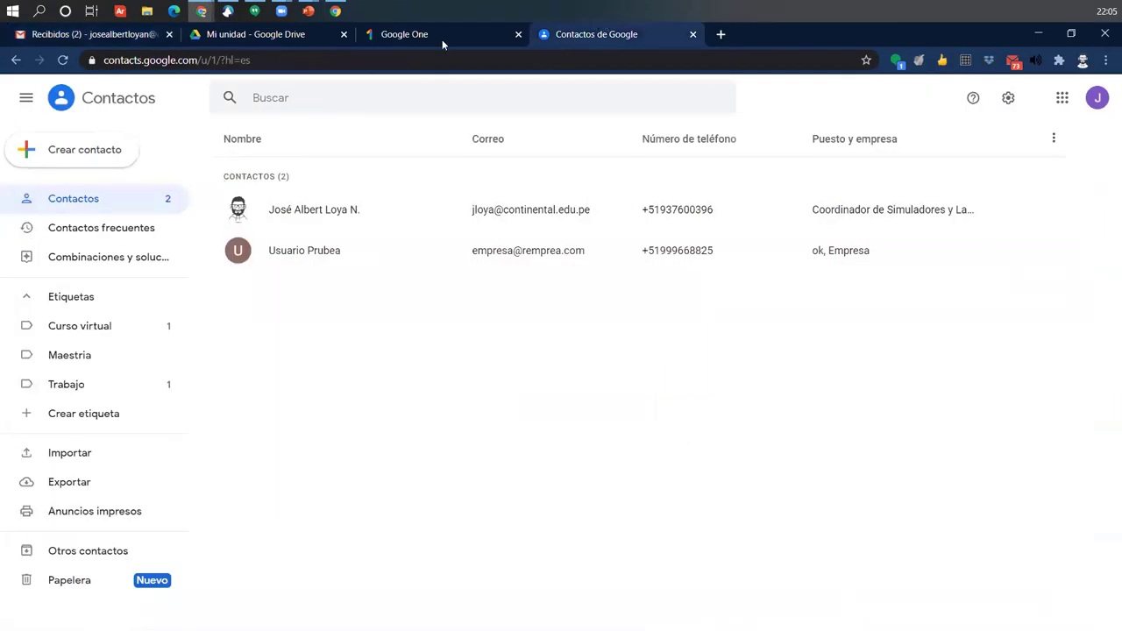
pyautogui.click(109, 37)
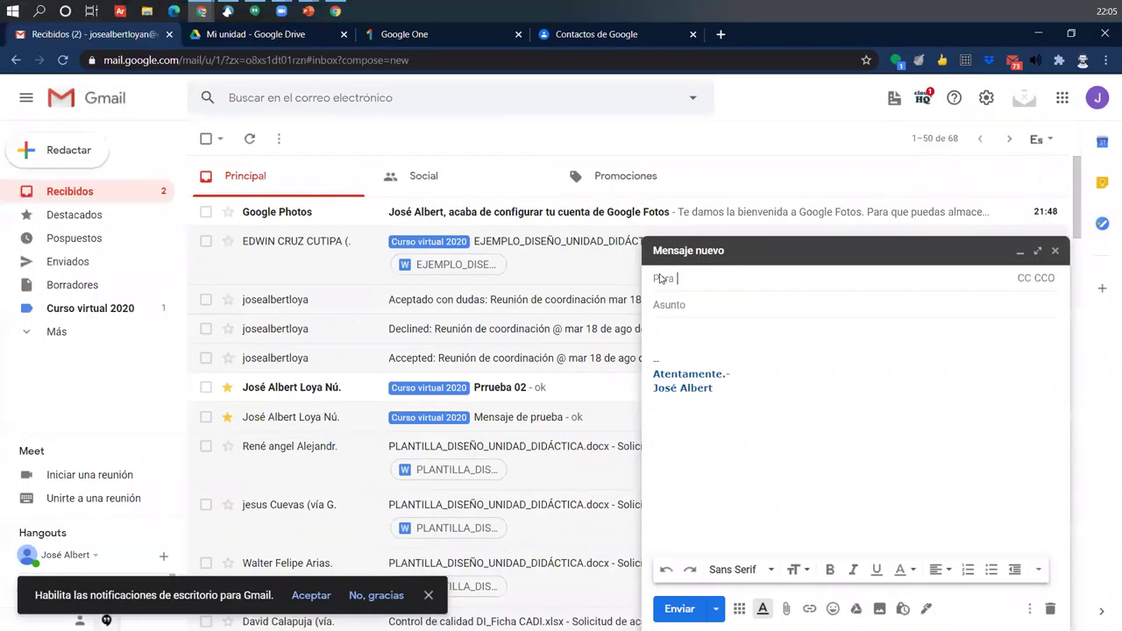
pyautogui.click(661, 278)
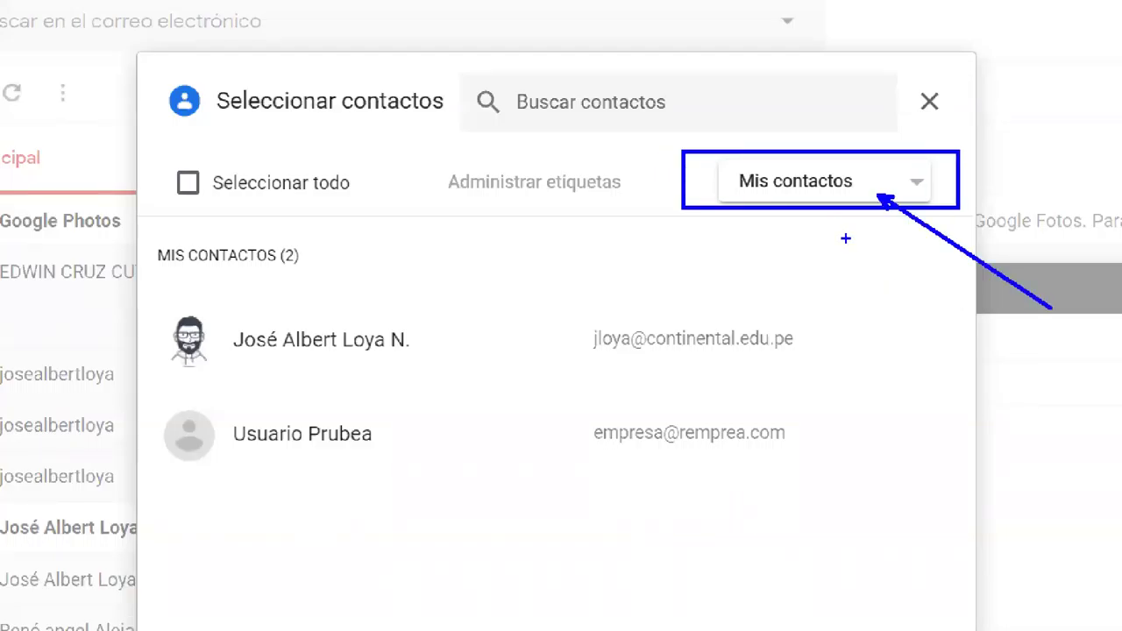
pyautogui.click(756, 182)
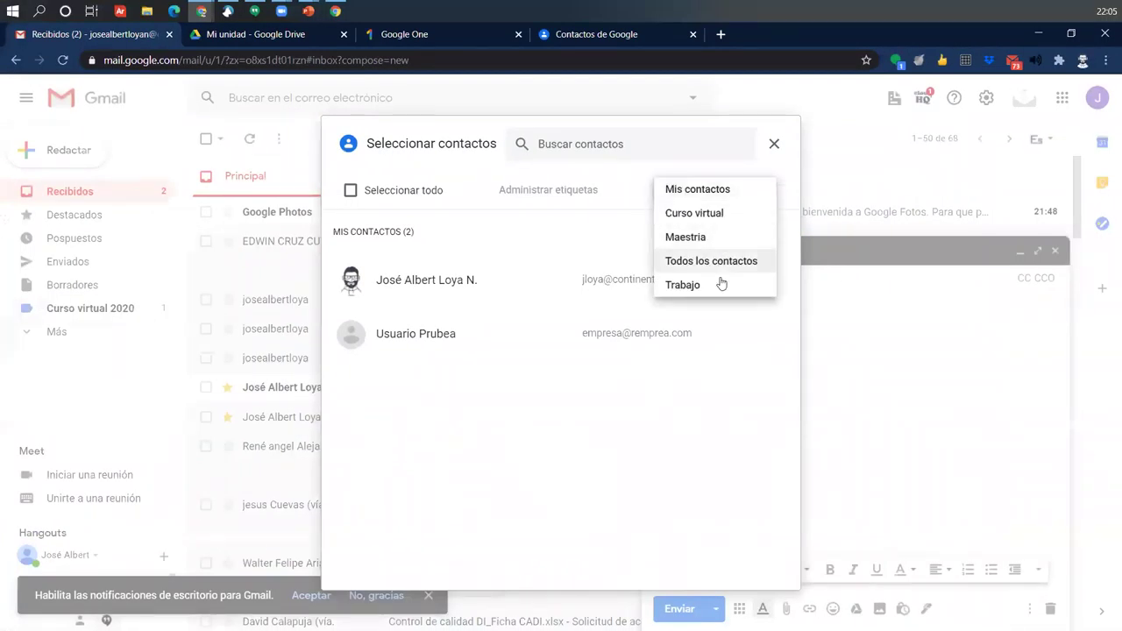
pyautogui.click(693, 288)
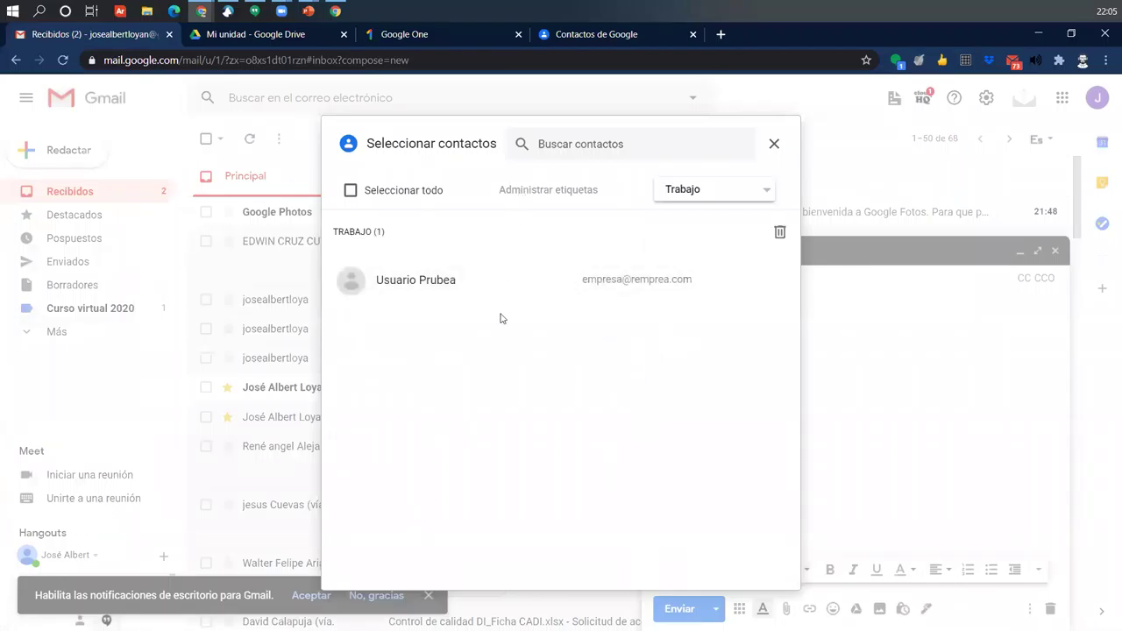
pyautogui.click(351, 190)
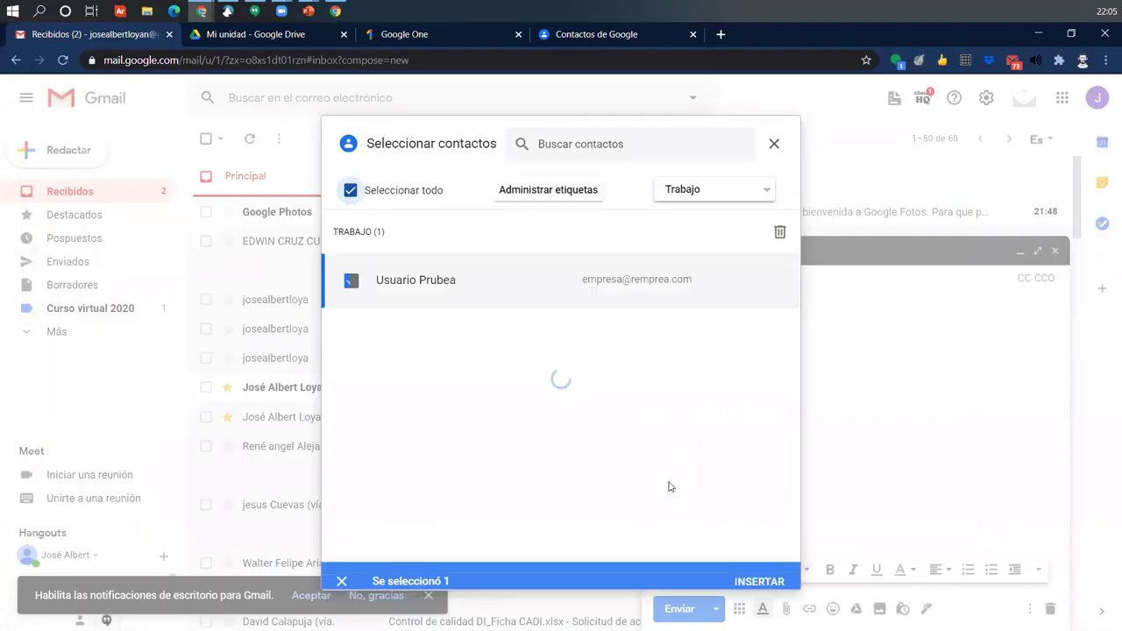
pyautogui.click(780, 560)
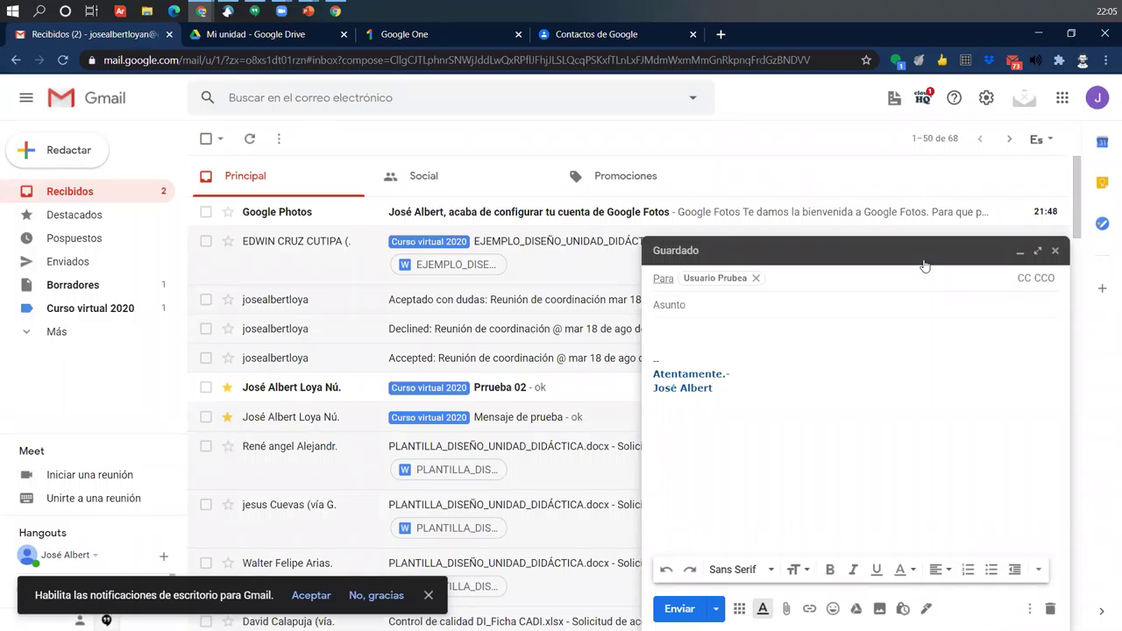
# - Discard the draft, then open the display language list on the General settings page
pyautogui.click(1049, 608)
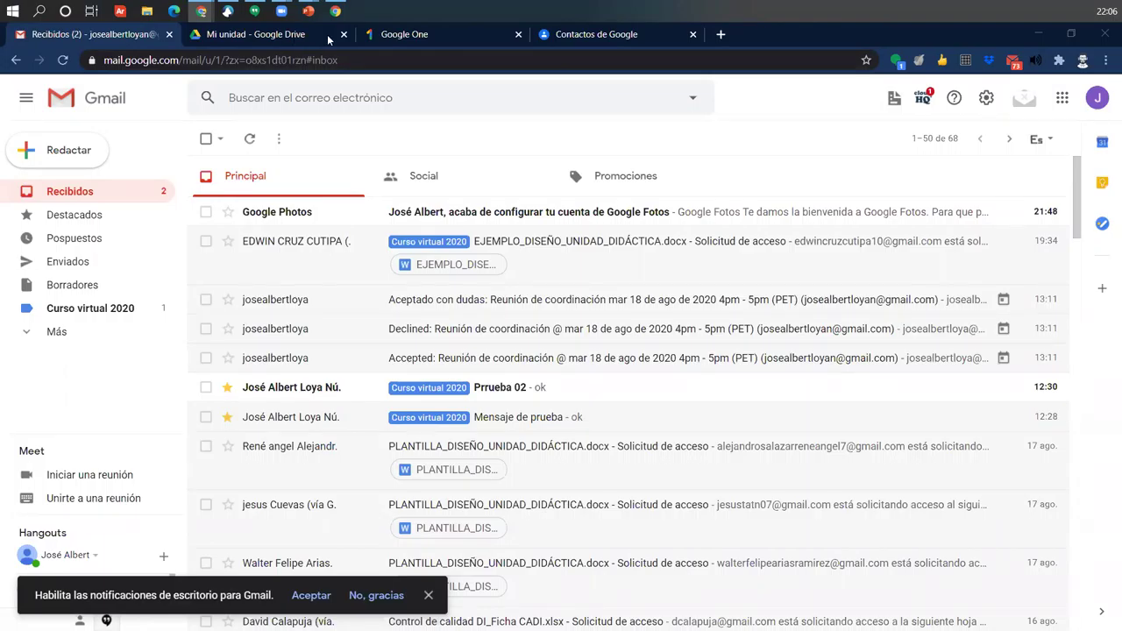
pyautogui.click(986, 97)
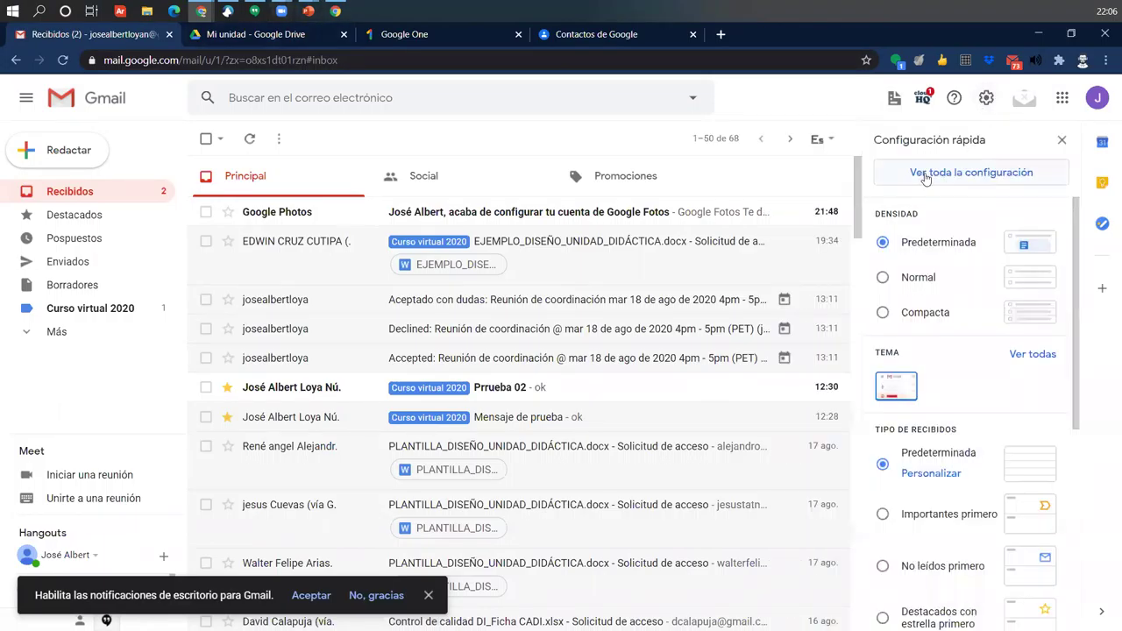
pyautogui.click(925, 175)
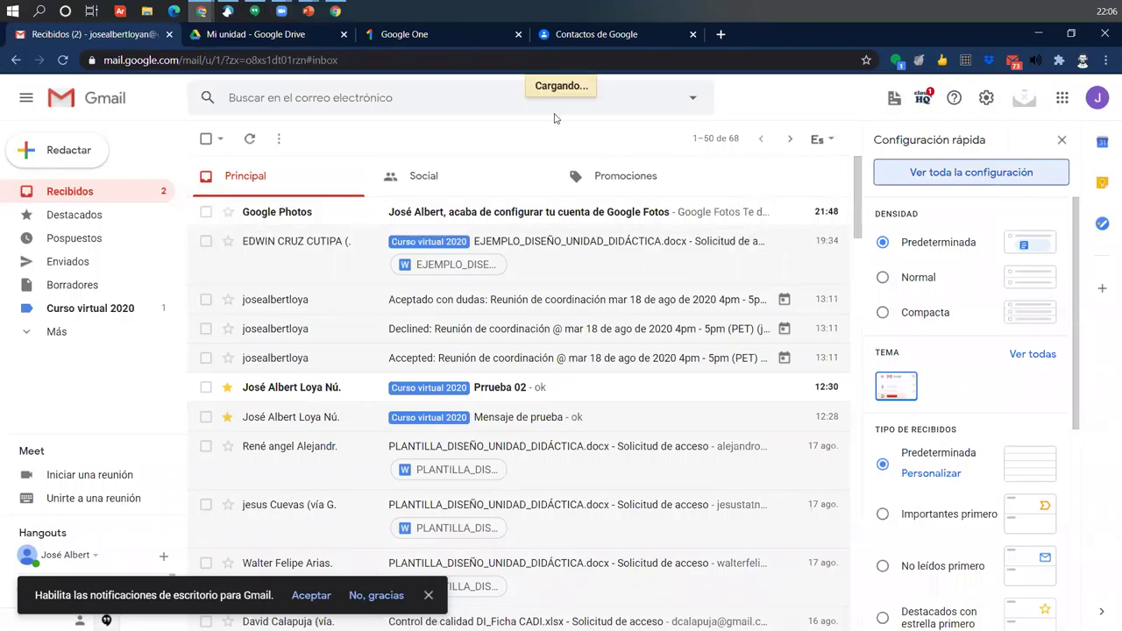
pyautogui.click(580, 230)
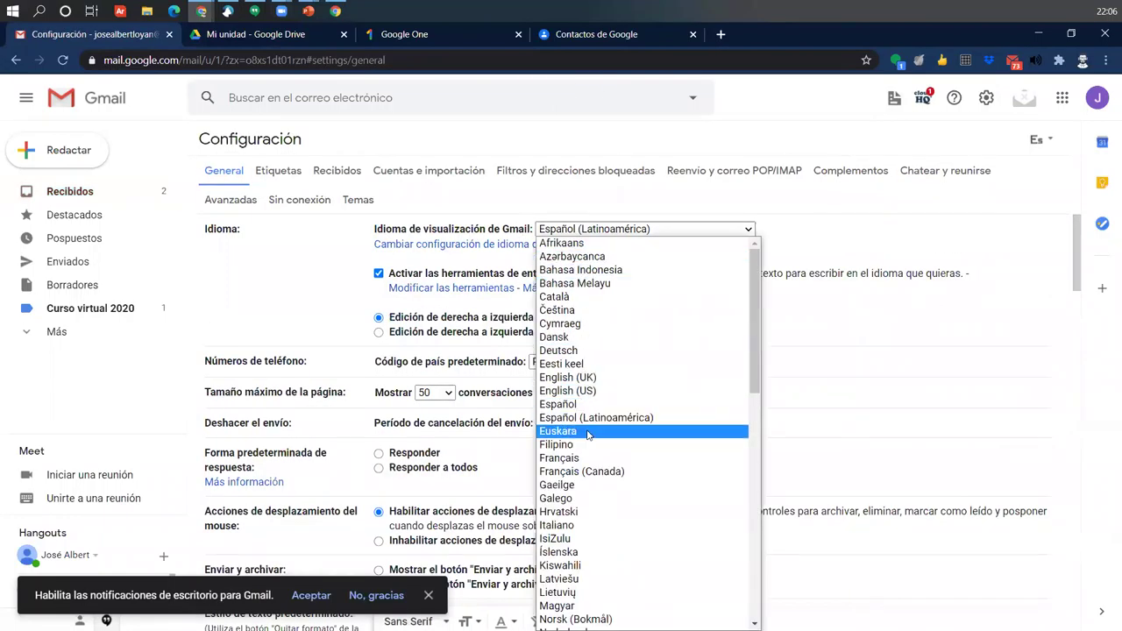
# - Select English (UK) as the display language and save the settings
pyautogui.click(608, 379)
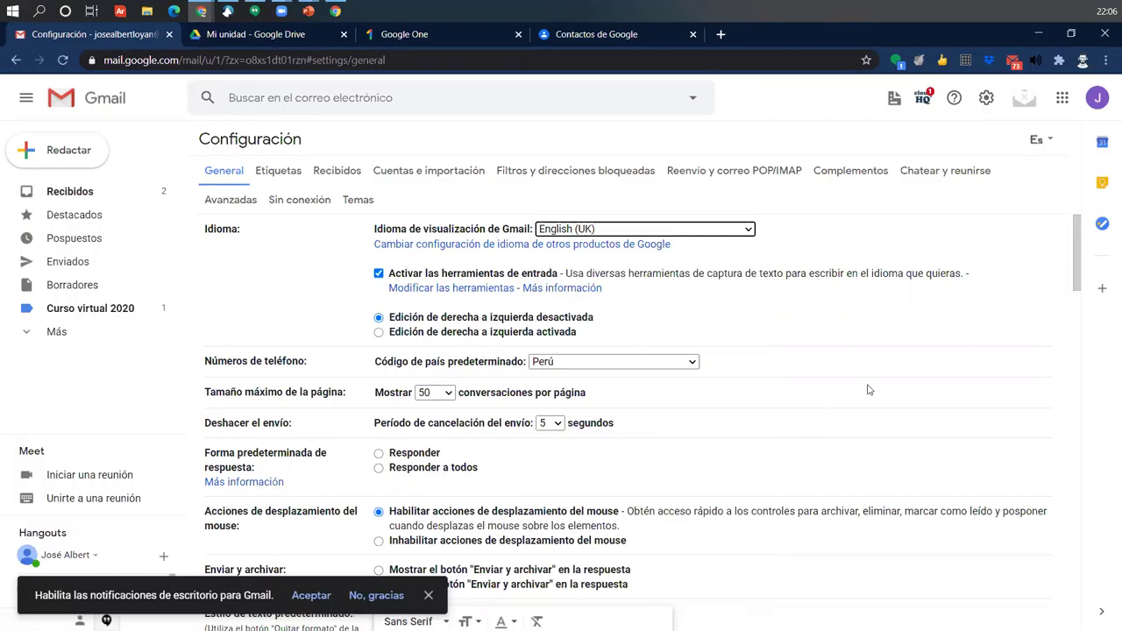
pyautogui.scroll(-10, 860, 385)
pyautogui.scroll(-10, 524, 420)
pyautogui.click(572, 550)
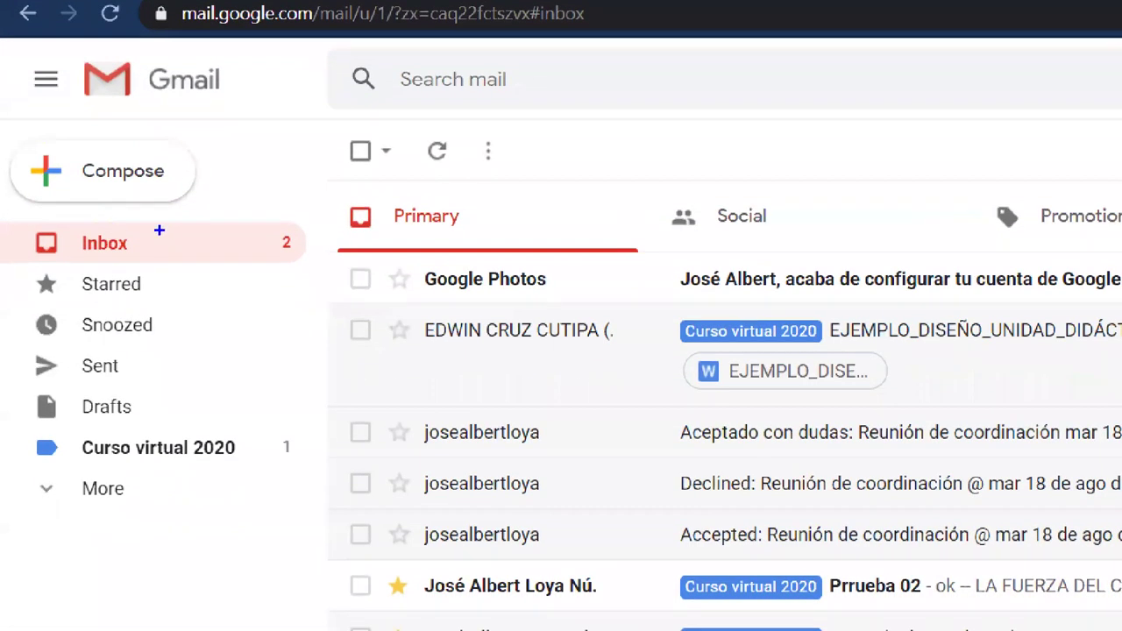
# - Open Gmail's full settings at the General tab's Language section, showing English (UK)
pyautogui.moveTo(159, 230); pyautogui.dragTo(217, 191)
pyautogui.moveTo(180, 284); pyautogui.dragTo(240, 223)
pyautogui.moveTo(179, 323); pyautogui.dragTo(247, 284)
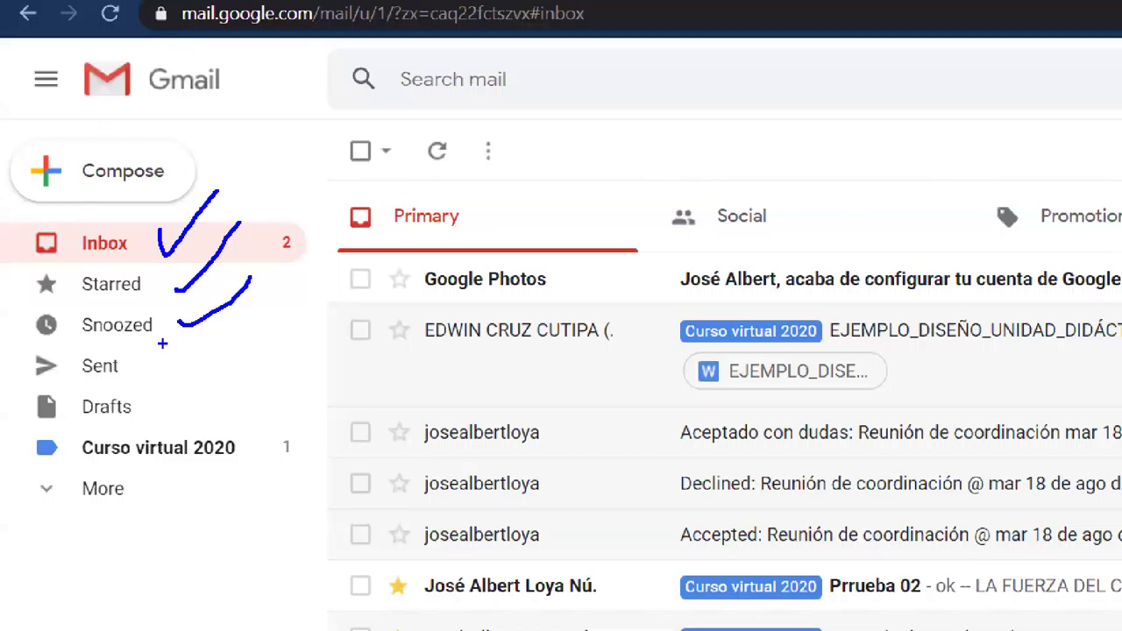
pyautogui.moveTo(146, 363); pyautogui.dragTo(215, 326)
pyautogui.moveTo(158, 406); pyautogui.dragTo(247, 345)
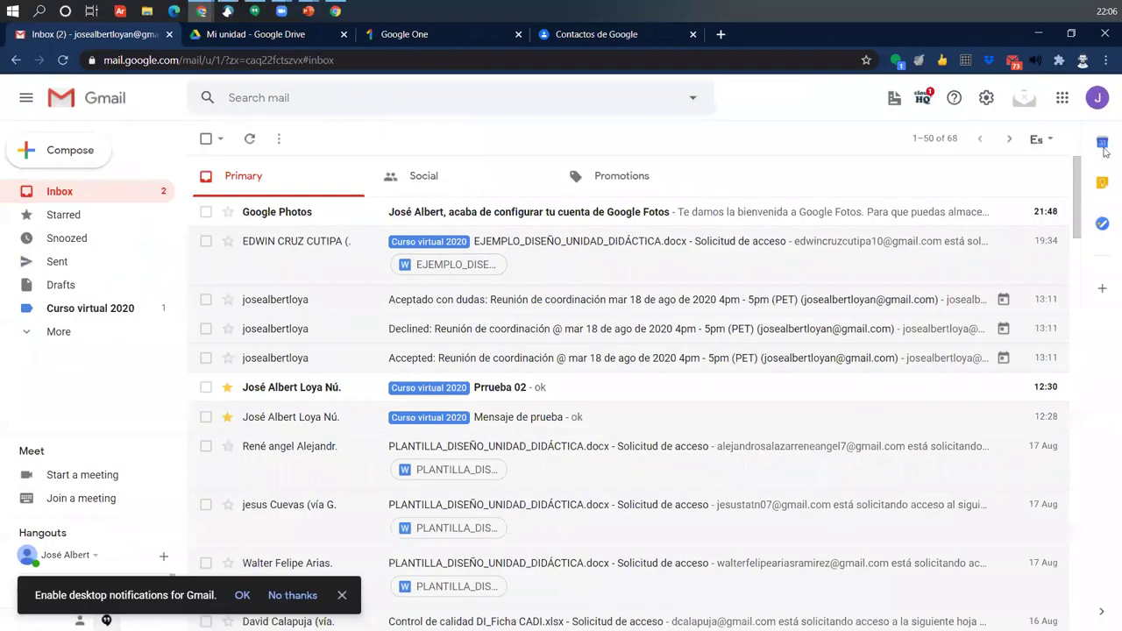
pyautogui.click(985, 102)
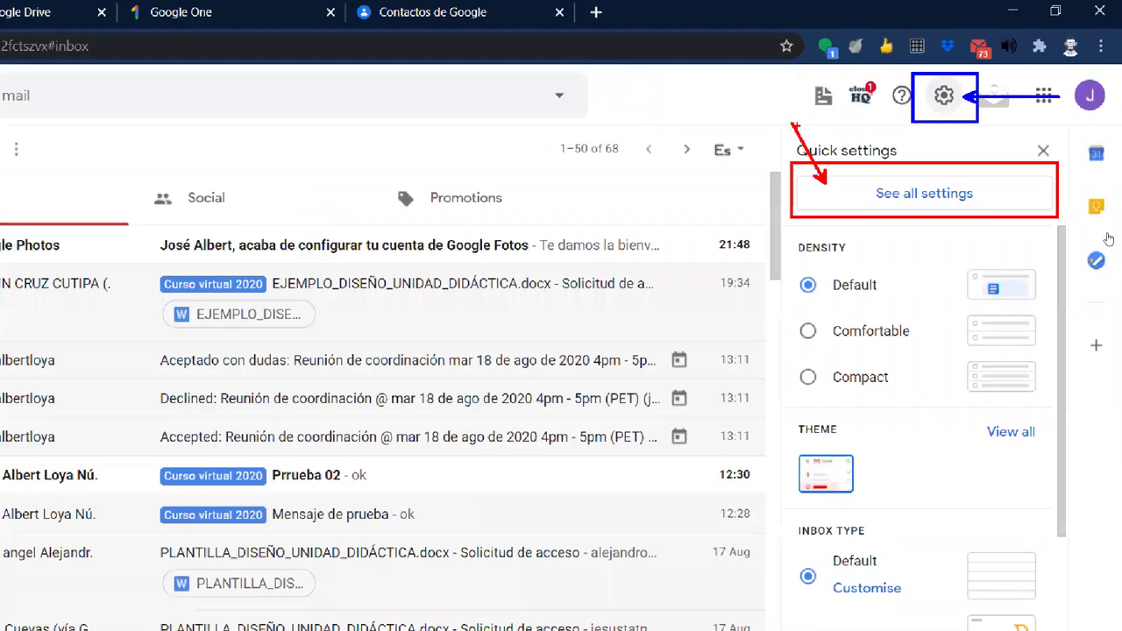
pyautogui.click(888, 184)
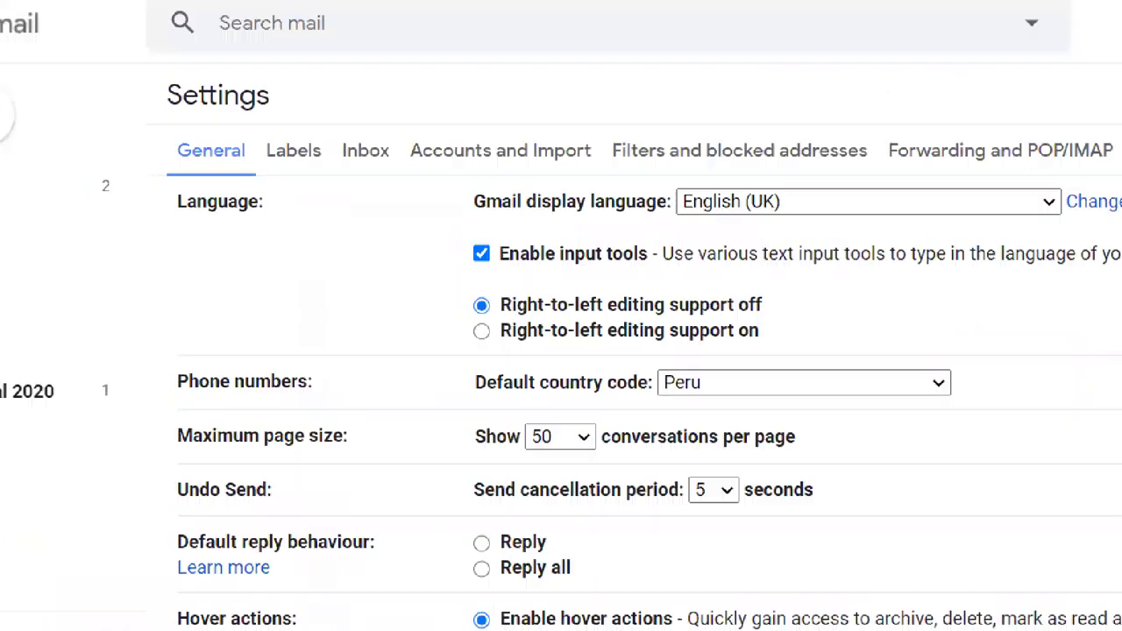
pyautogui.moveTo(64, 130)
pyautogui.mouseDown()
pyautogui.moveTo(172, 172)
pyautogui.moveTo(354, 31)
pyautogui.mouseUp()
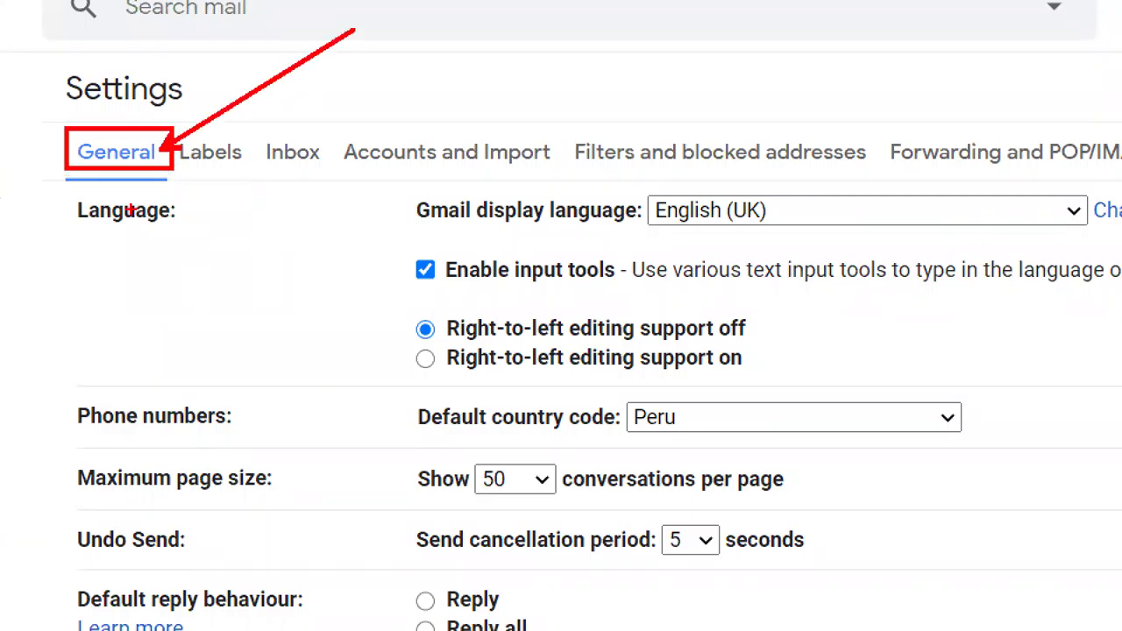
pyautogui.moveTo(85, 231); pyautogui.dragTo(179, 231)
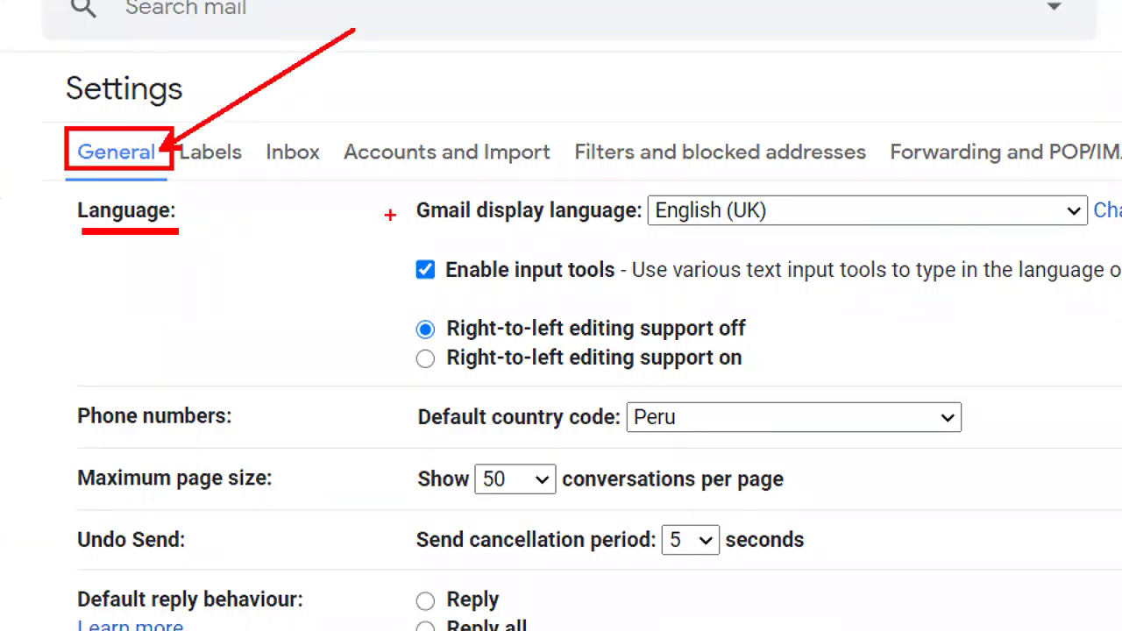
pyautogui.moveTo(423, 207); pyautogui.dragTo(172, 219)
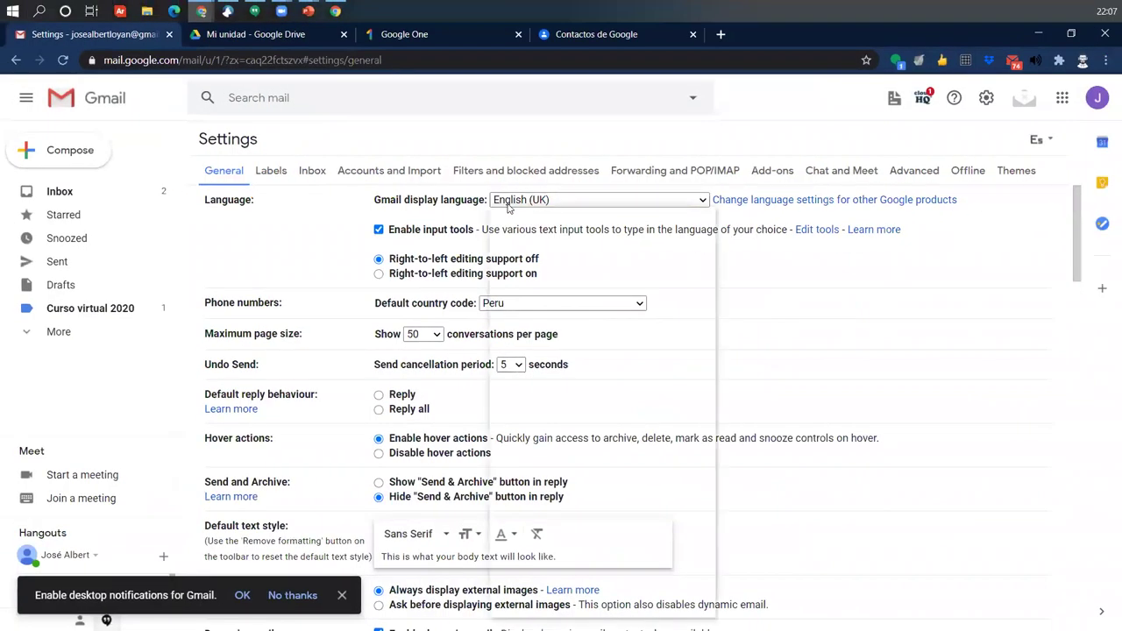
# - Switch Gmail's display language to Español (Latinoamérica) and save the change
pyautogui.click(508, 208)
pyautogui.click(552, 393)
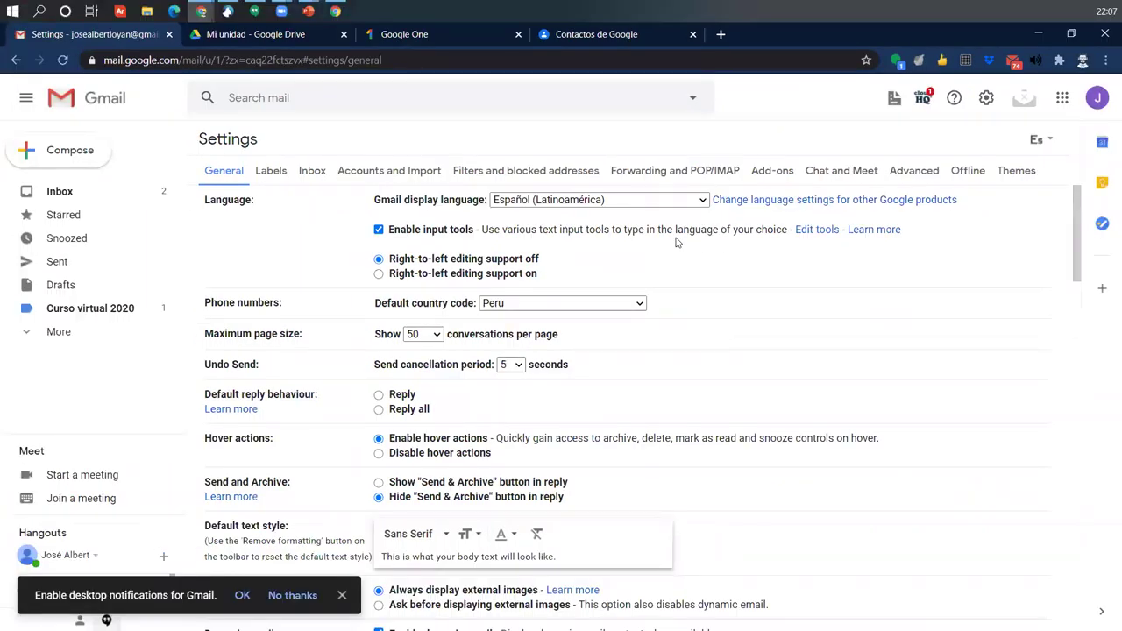
pyautogui.scroll(-15, 676, 242)
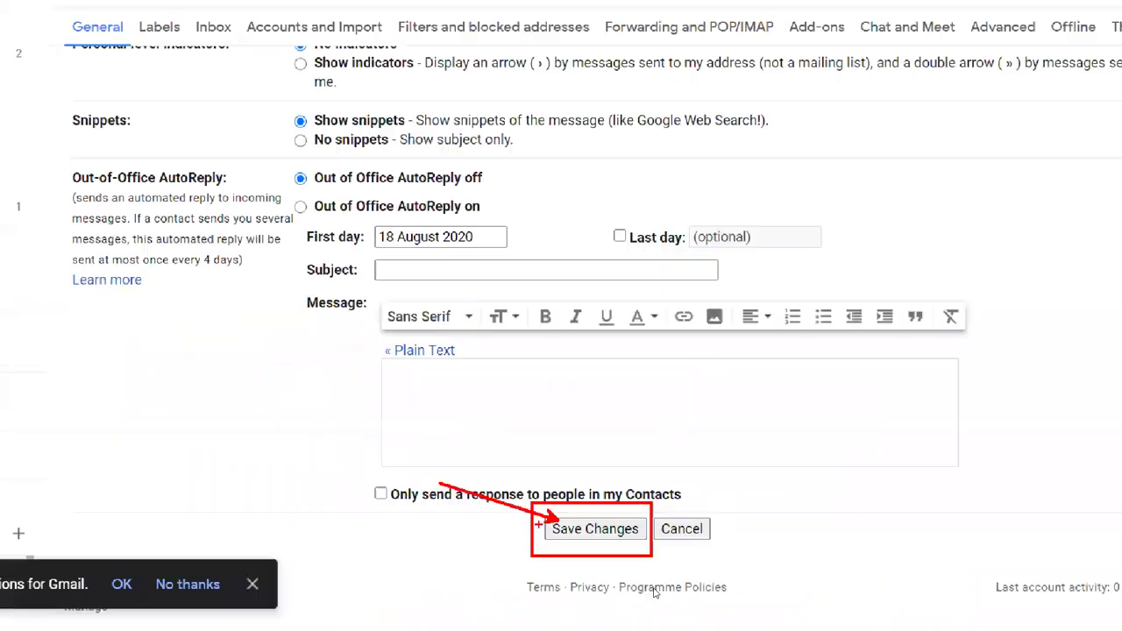
pyautogui.click(643, 537)
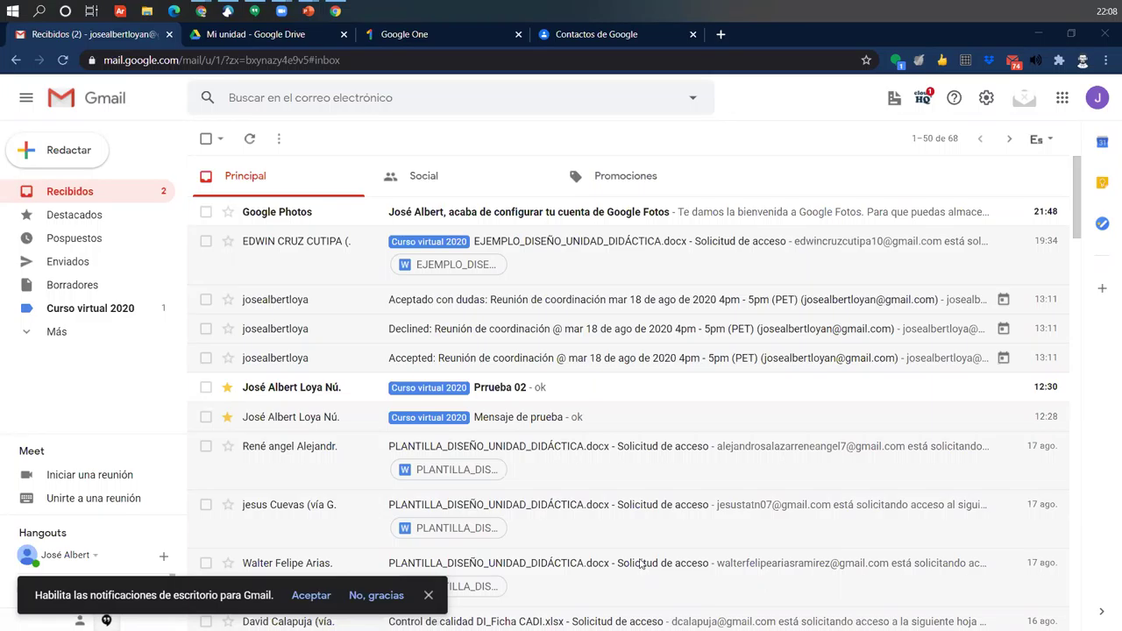
# - Advance the slideshow two slides to Google Calendar, then return to Gmail
pyautogui.hotkey('alt', 'Tab')
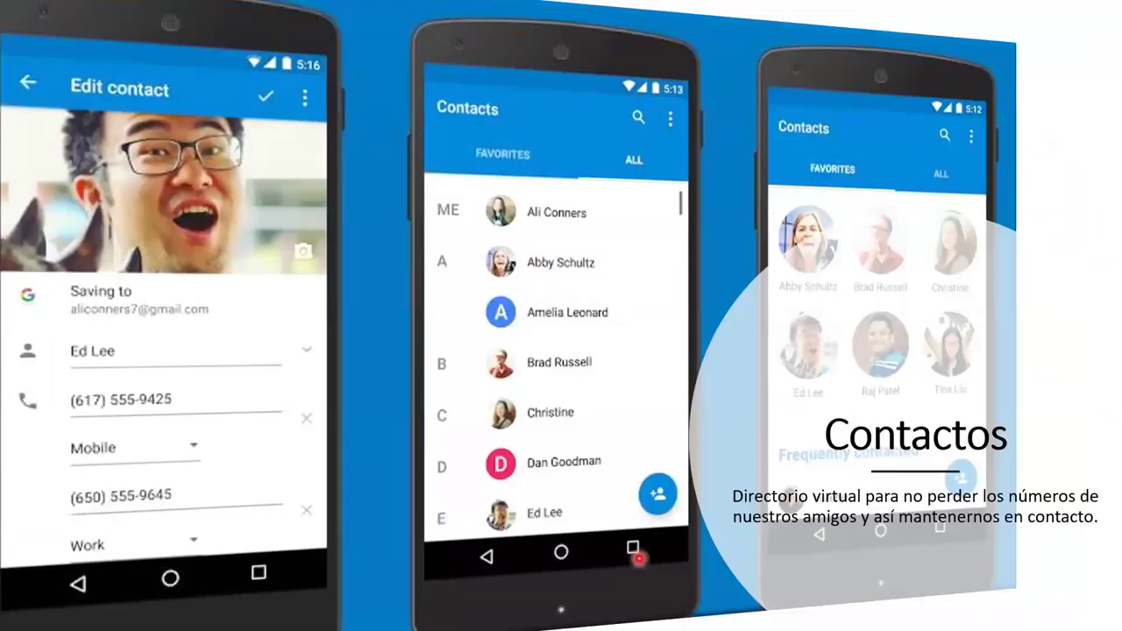
pyautogui.press('Right')
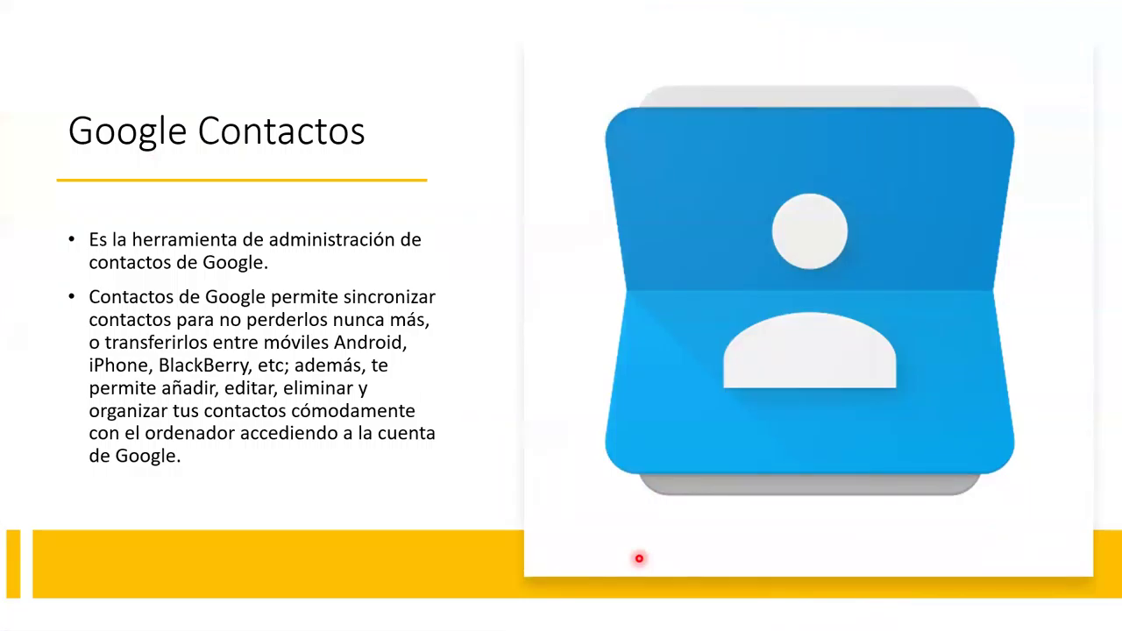
pyautogui.press('Right')
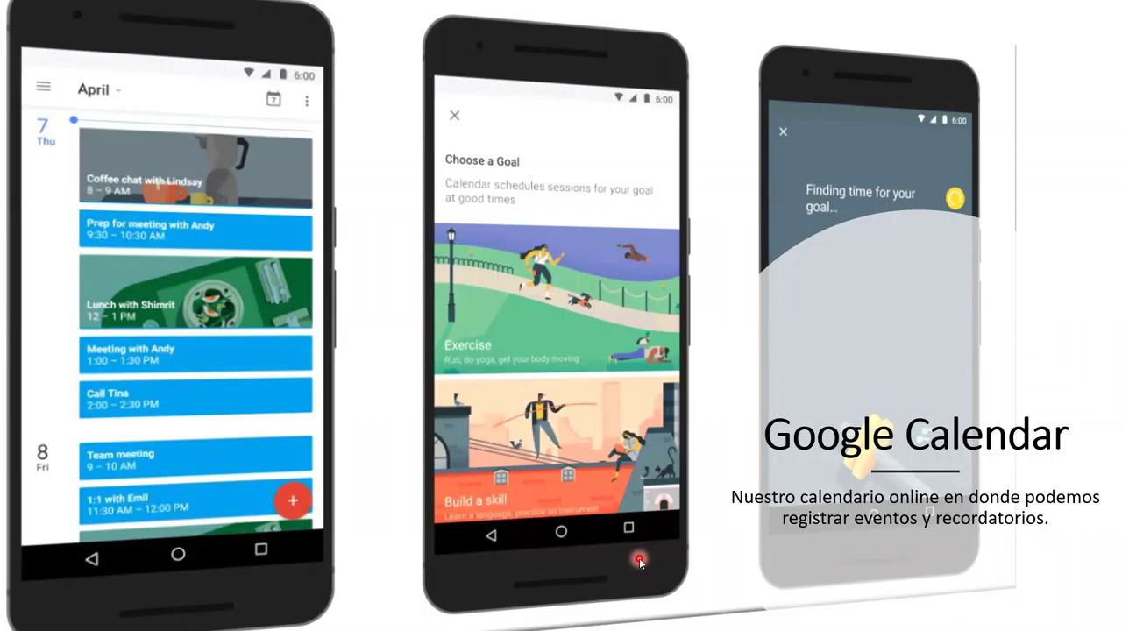
pyautogui.hotkey('alt', 'Tab')
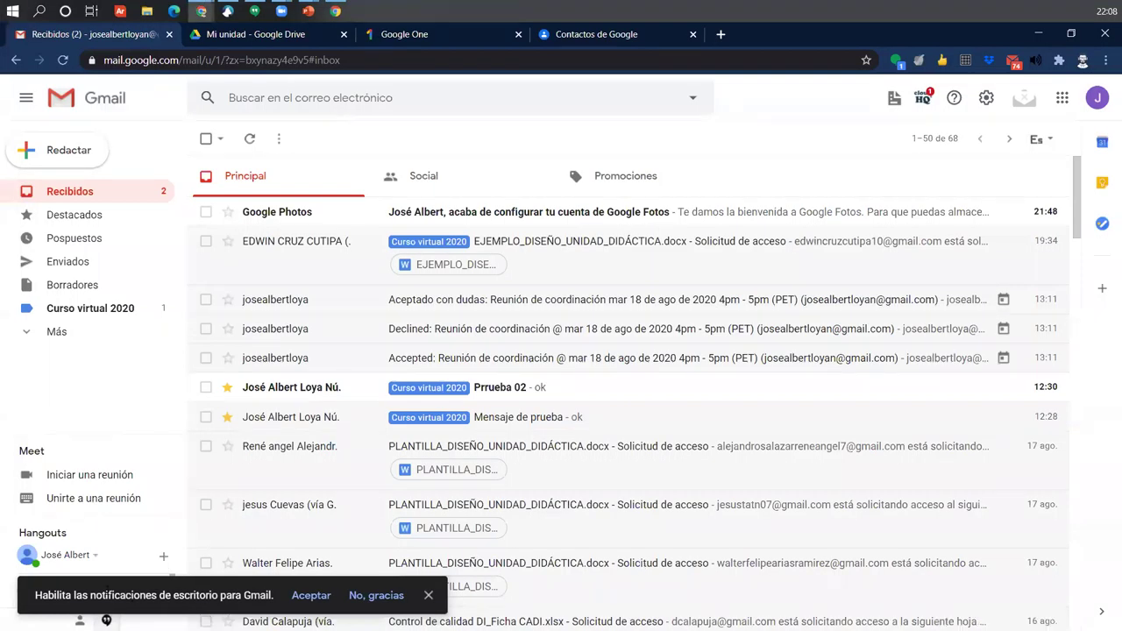
# - Accept the desktop notifications banner and allow Gmail to show notifications in Chrome
pyautogui.moveTo(36, 595); pyautogui.dragTo(244, 599)
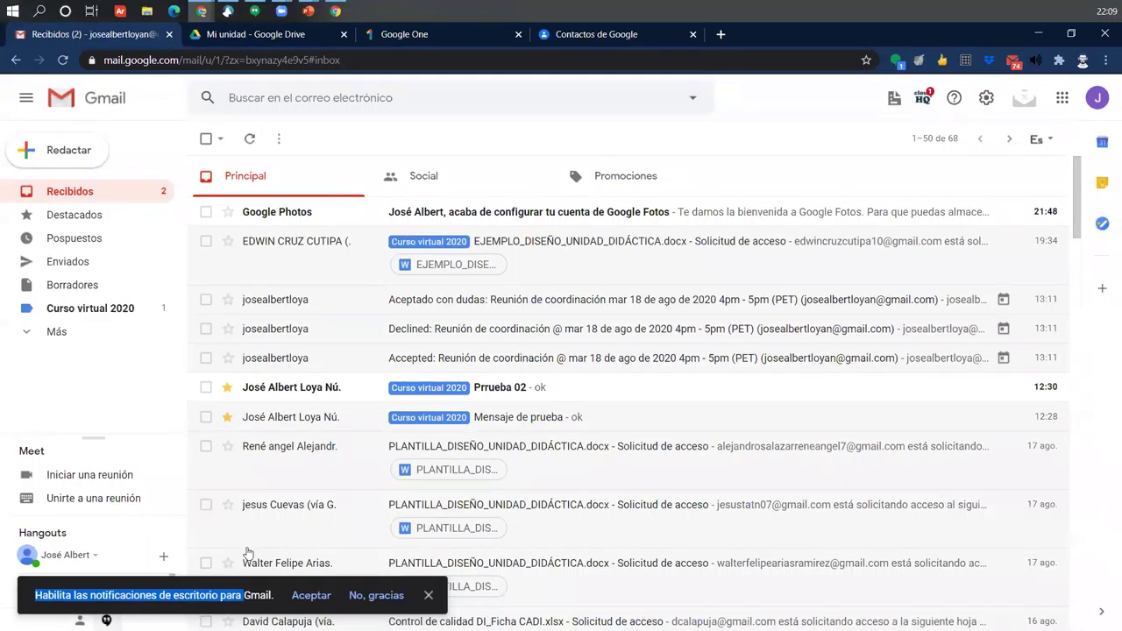
pyautogui.click(311, 596)
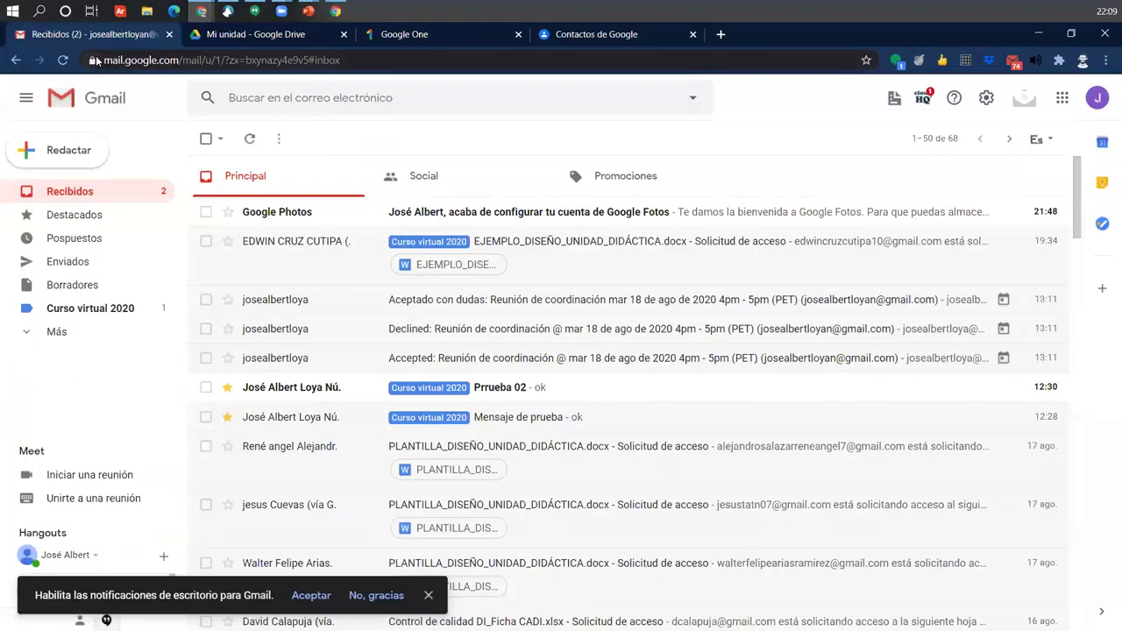
pyautogui.click(161, 105)
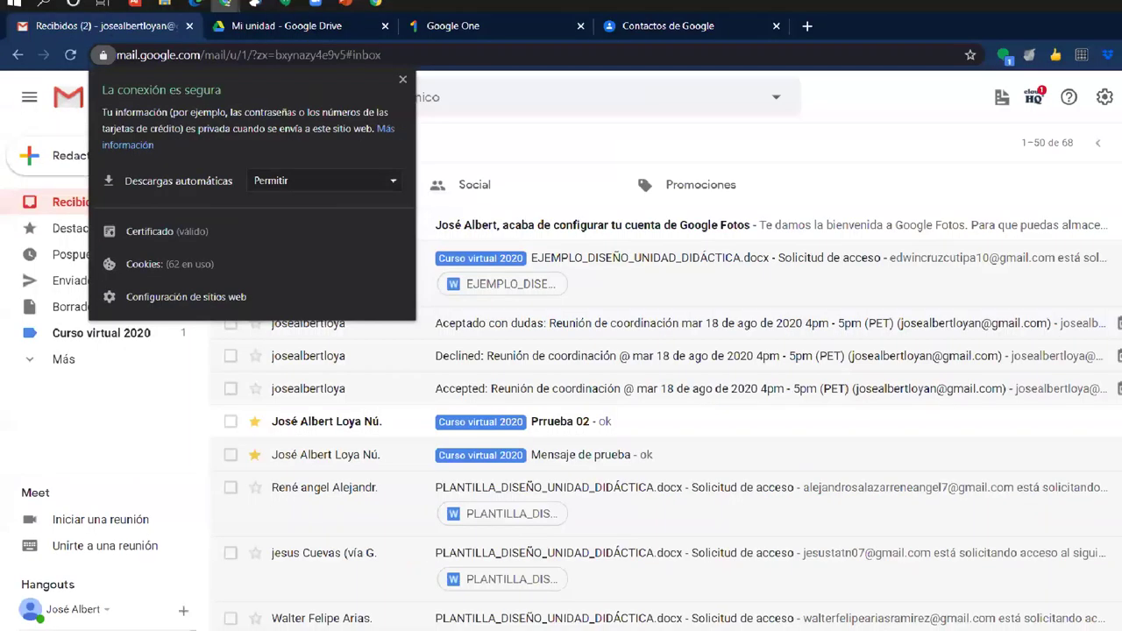
pyautogui.press('Escape')
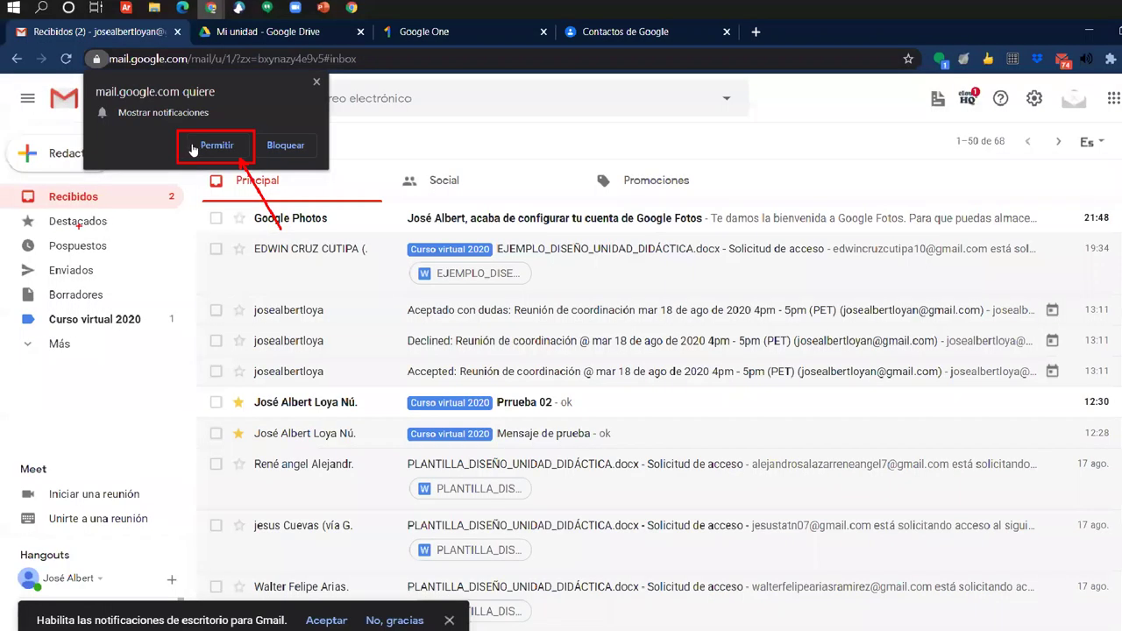
pyautogui.click(194, 147)
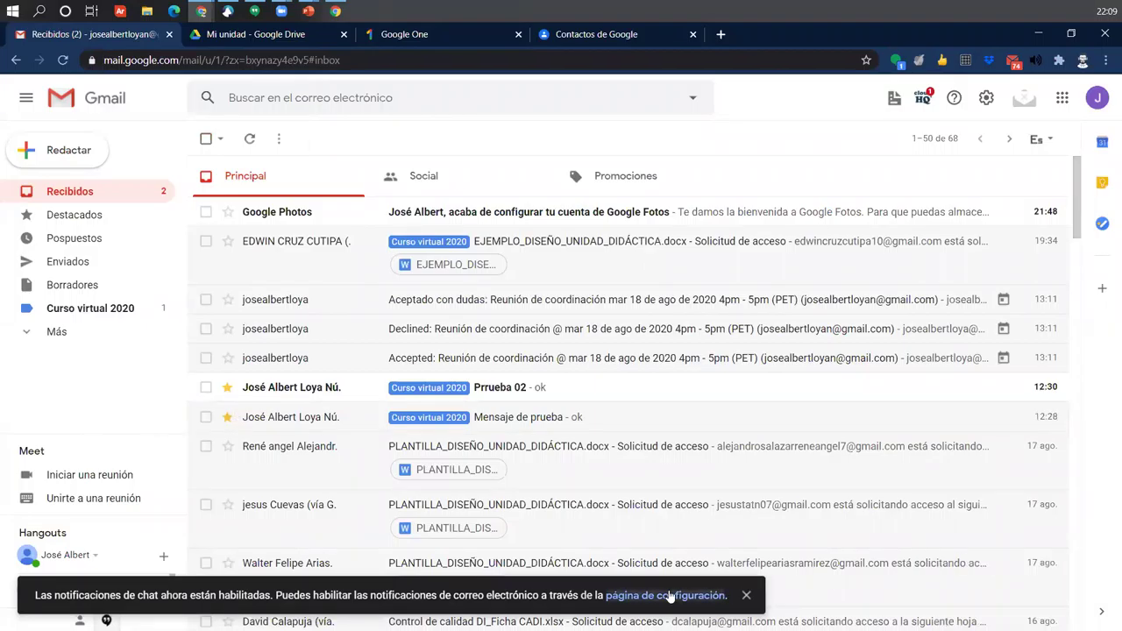
# - Follow the 'página de configuración' link in the notice to Gmail's General settings
pyautogui.click(670, 596)
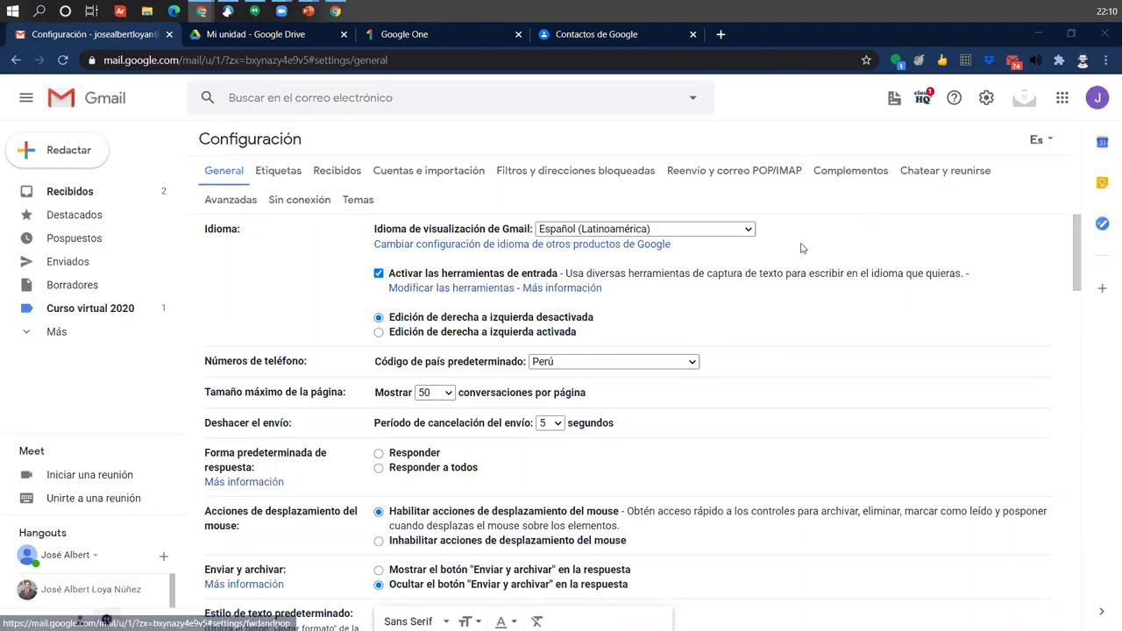
pyautogui.click(286, 173)
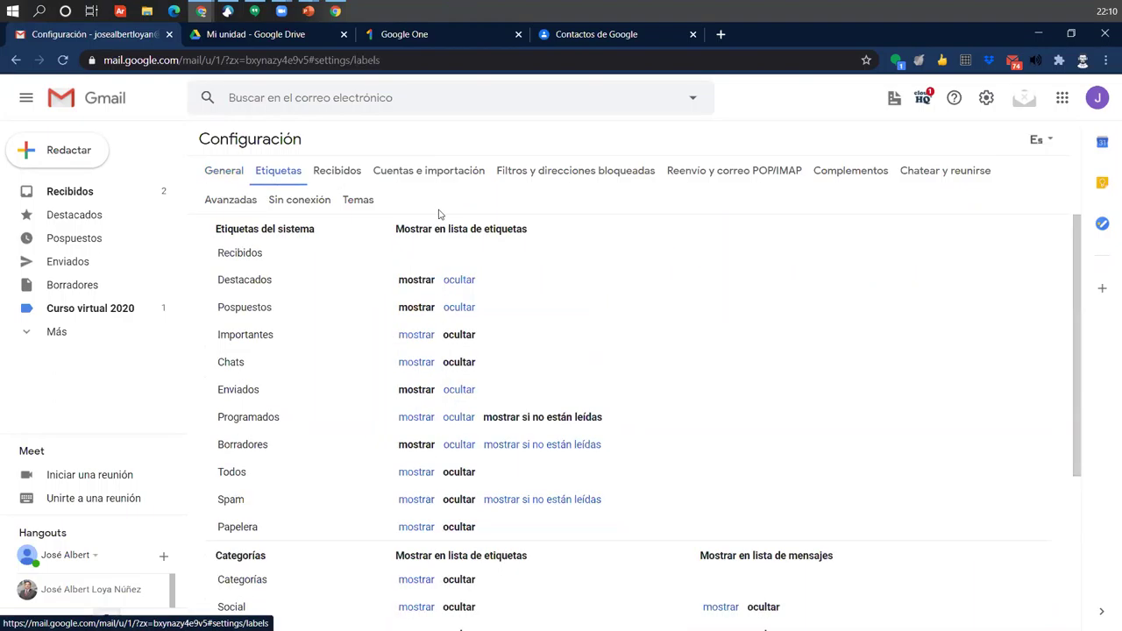
pyautogui.scroll(-1, 693, 324)
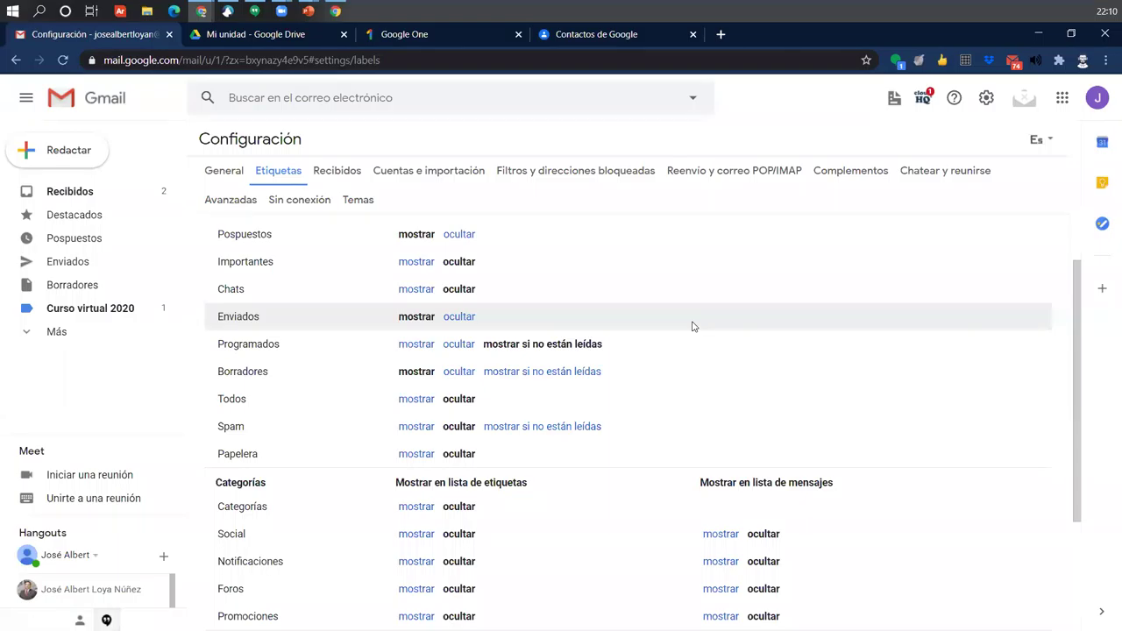
pyautogui.scroll(-2, 693, 326)
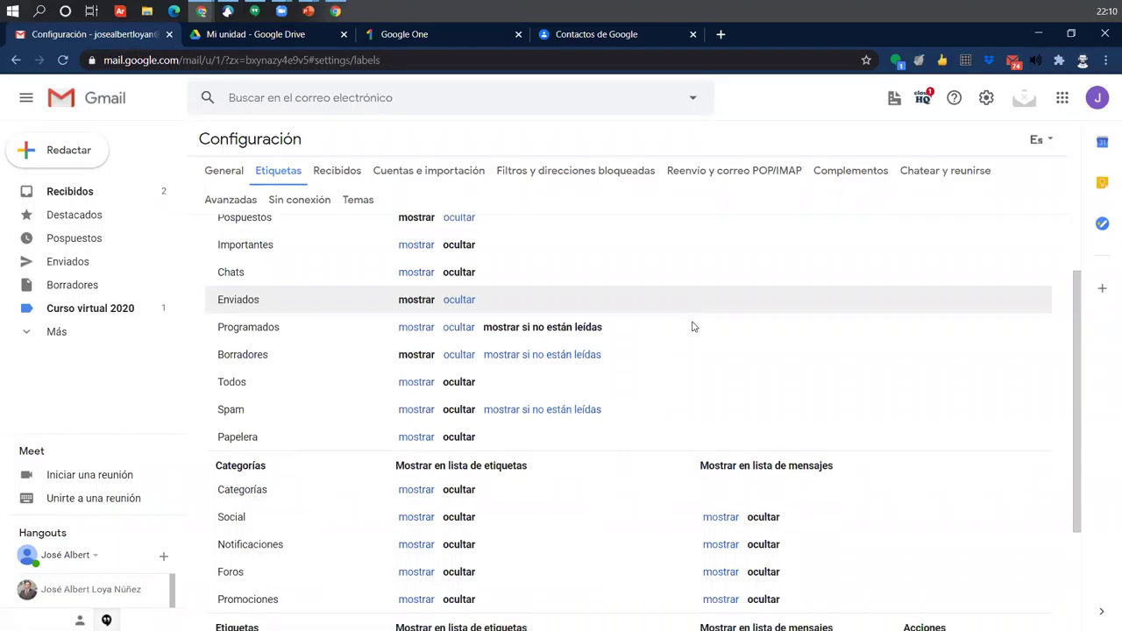
pyautogui.click(215, 171)
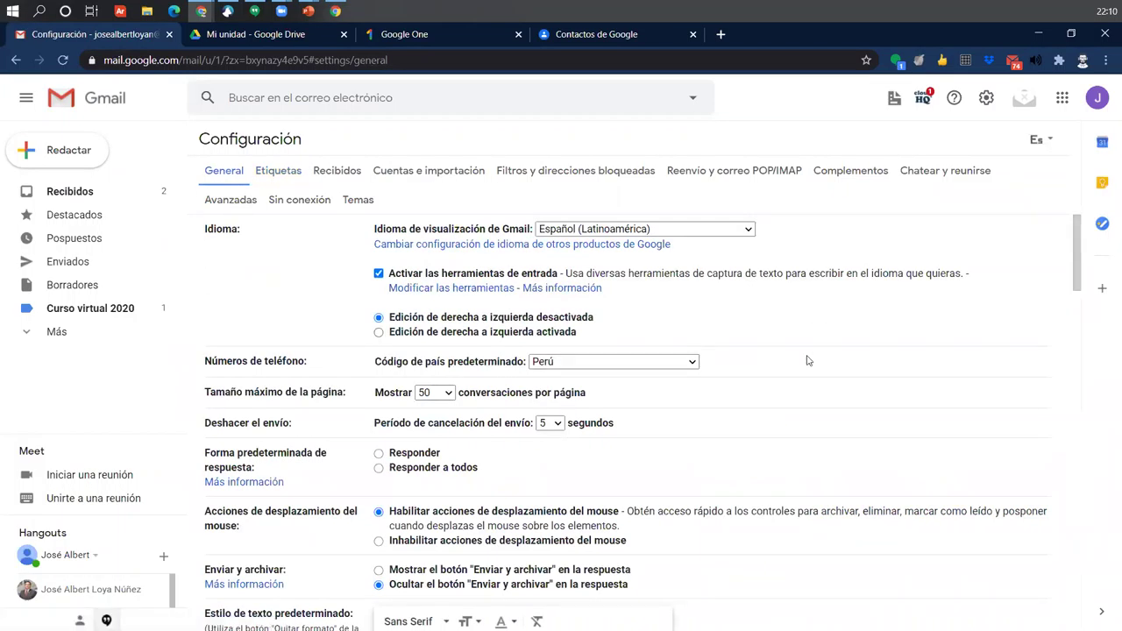
# - Scroll down to Notificaciones de escritorio, then bring the second Gmail account's window forward
pyautogui.scroll(-5, 808, 360)
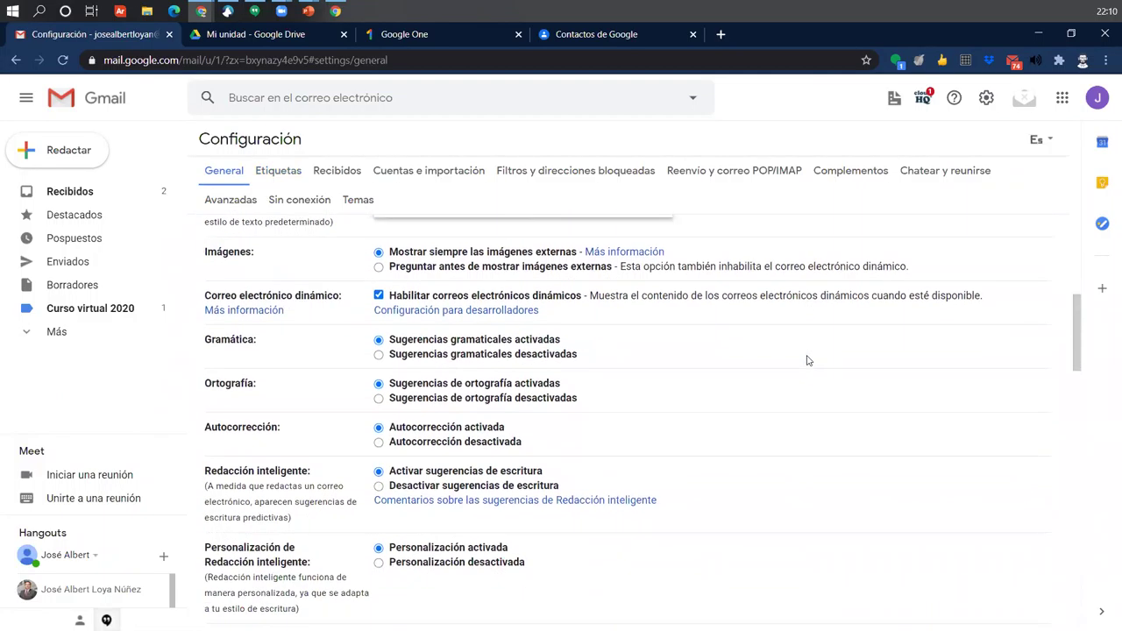
pyautogui.scroll(-3, 809, 361)
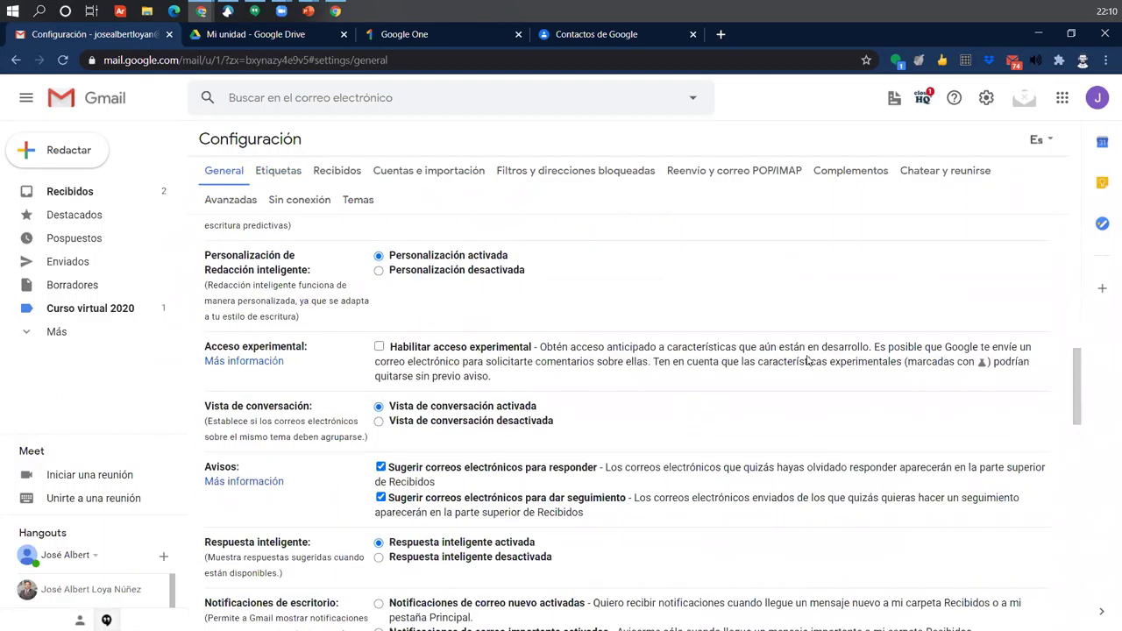
pyautogui.scroll(-2, 809, 360)
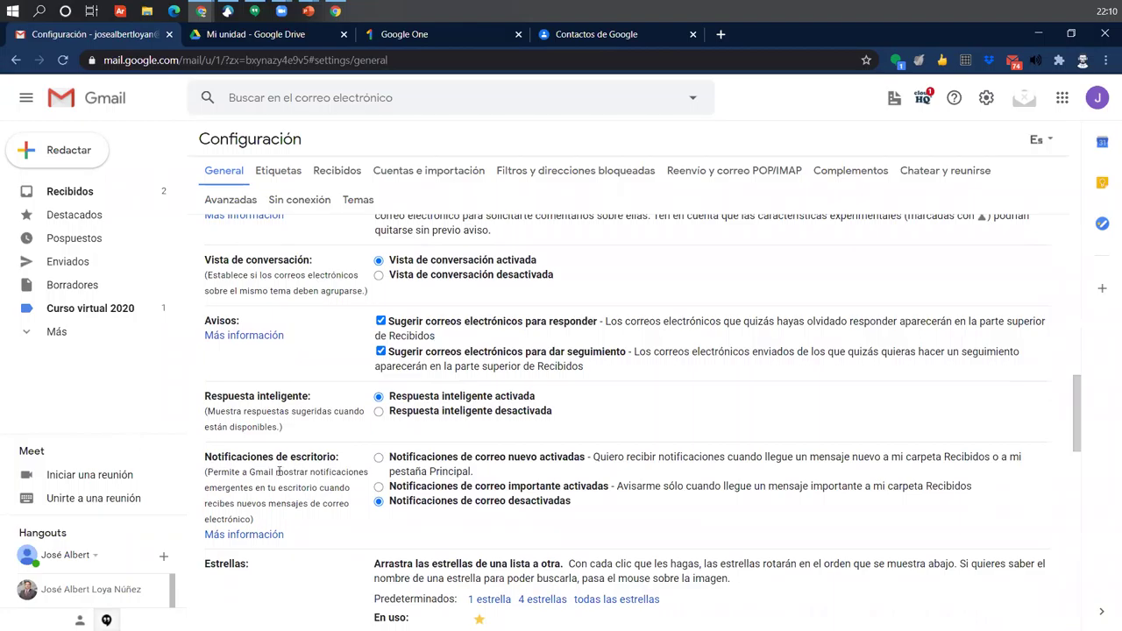
pyautogui.scroll(-1, 279, 469)
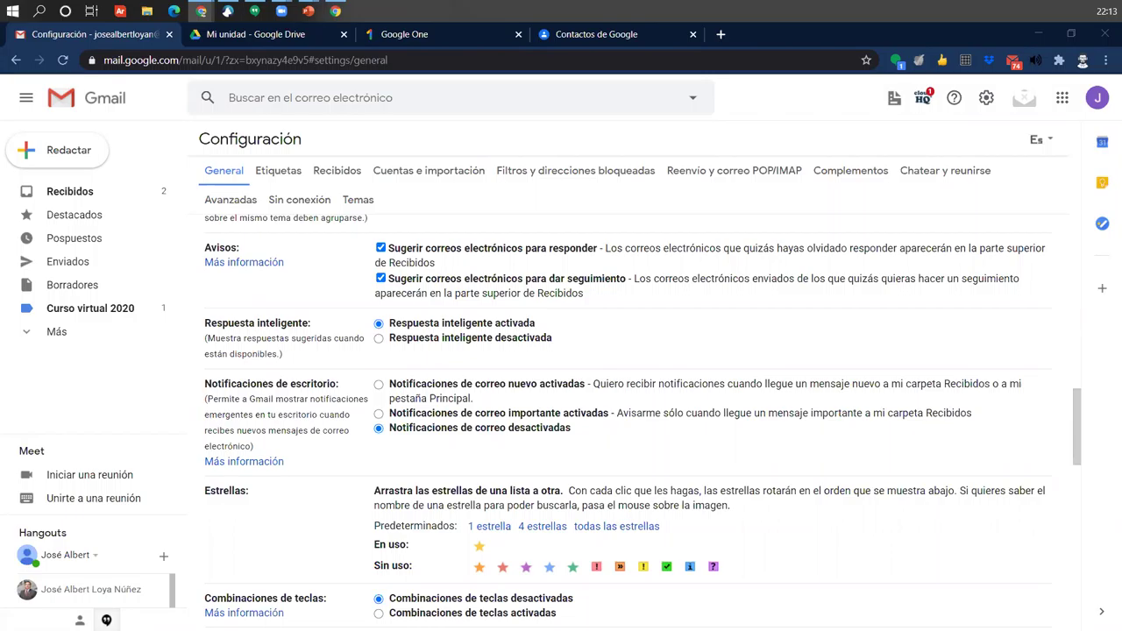
pyautogui.hotkey('alt', 'Tab')
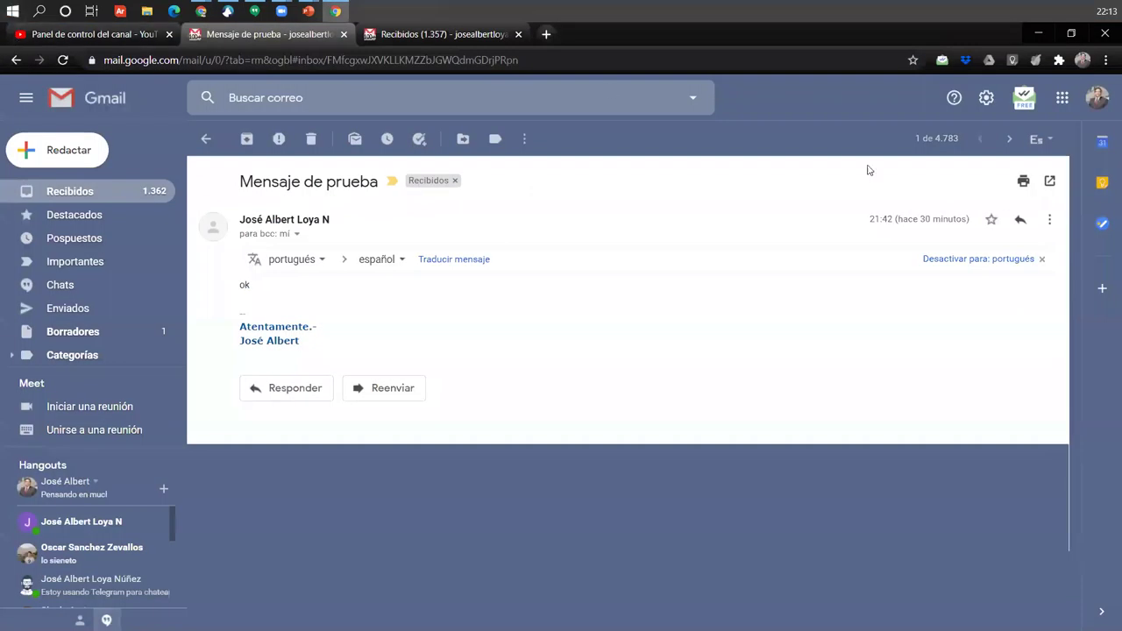
# - Launch Google Classroom in a new tab from the Google apps list
pyautogui.click(1062, 97)
pyautogui.scroll(-2, 1035, 298)
pyautogui.scroll(-1, 1034, 298)
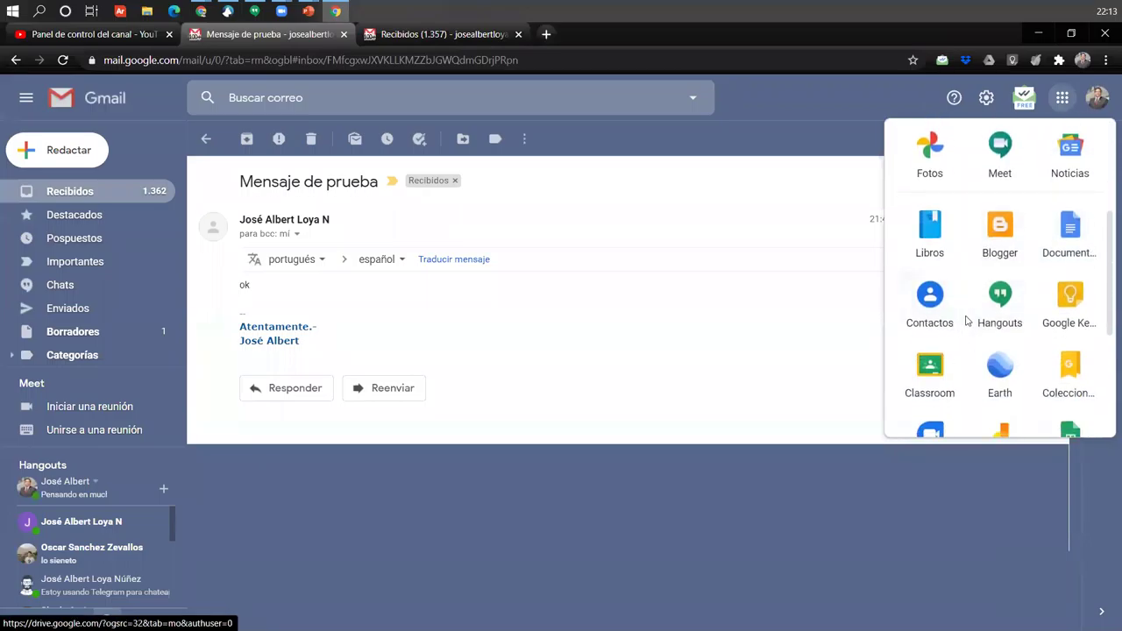
pyautogui.click(921, 378)
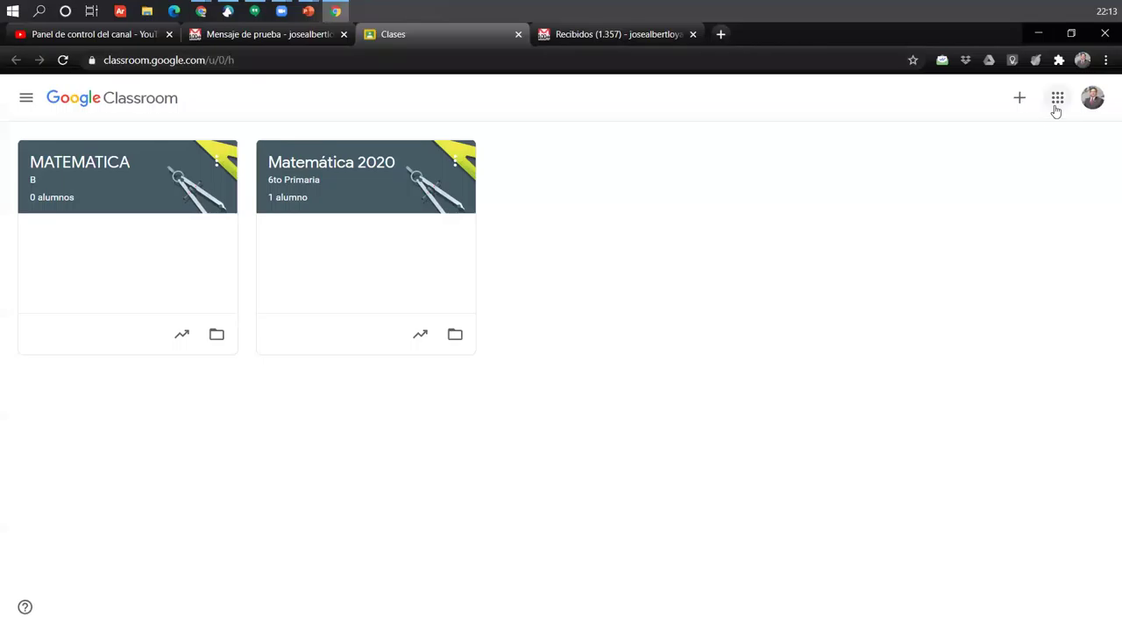
# - Open Classroom's settings page from its navigation menu
pyautogui.click(1059, 98)
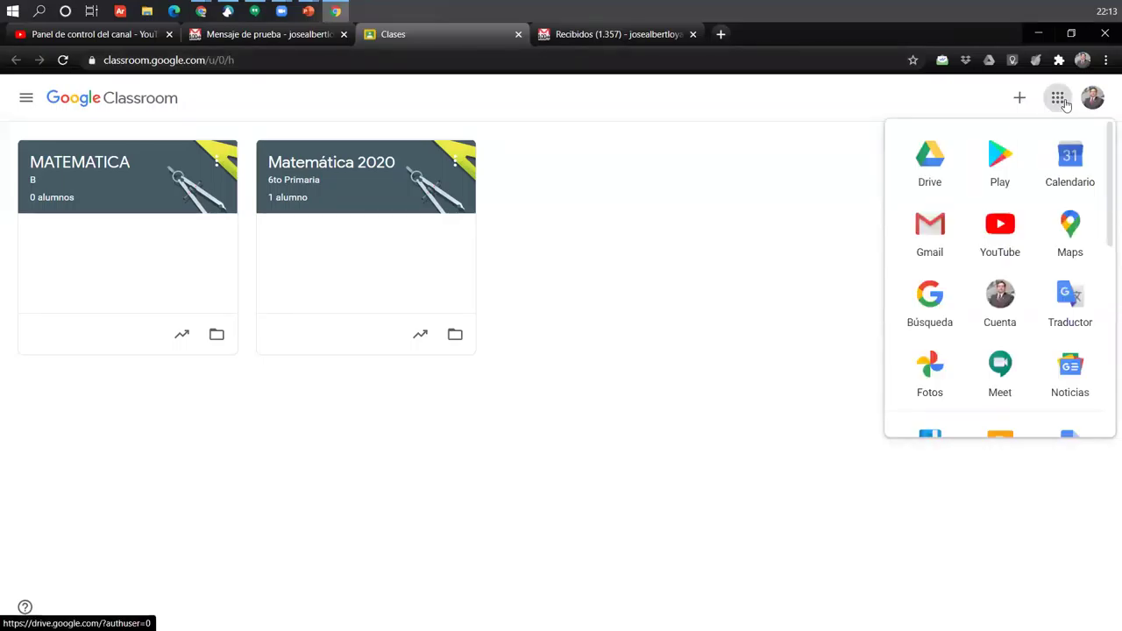
pyautogui.click(809, 202)
pyautogui.click(25, 98)
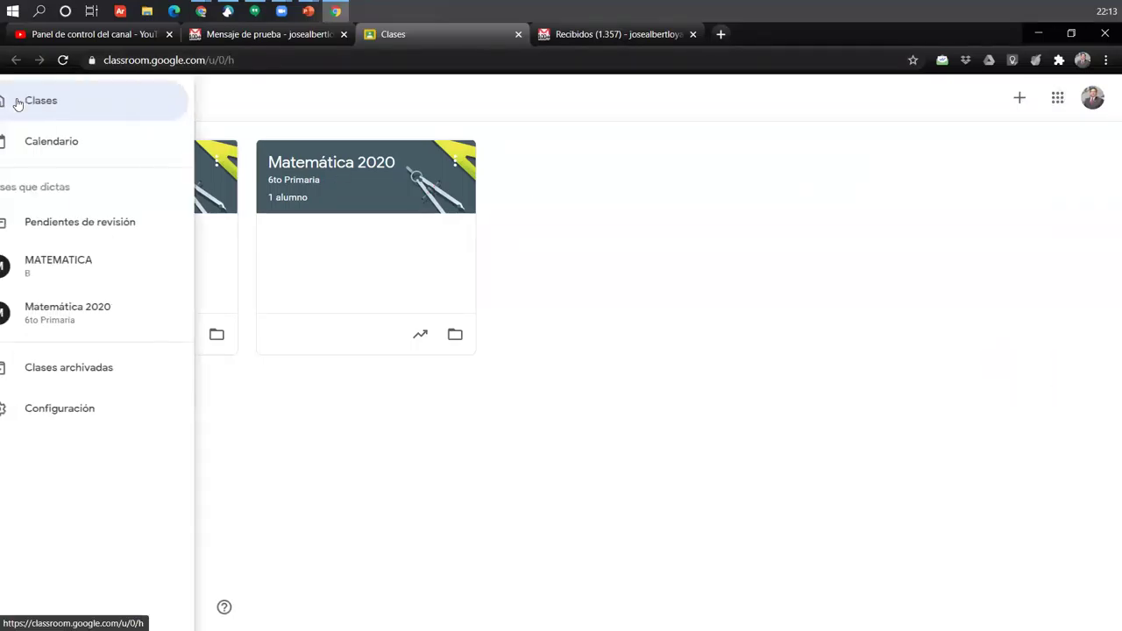
pyautogui.click(146, 419)
pyautogui.scroll(-3, 628, 418)
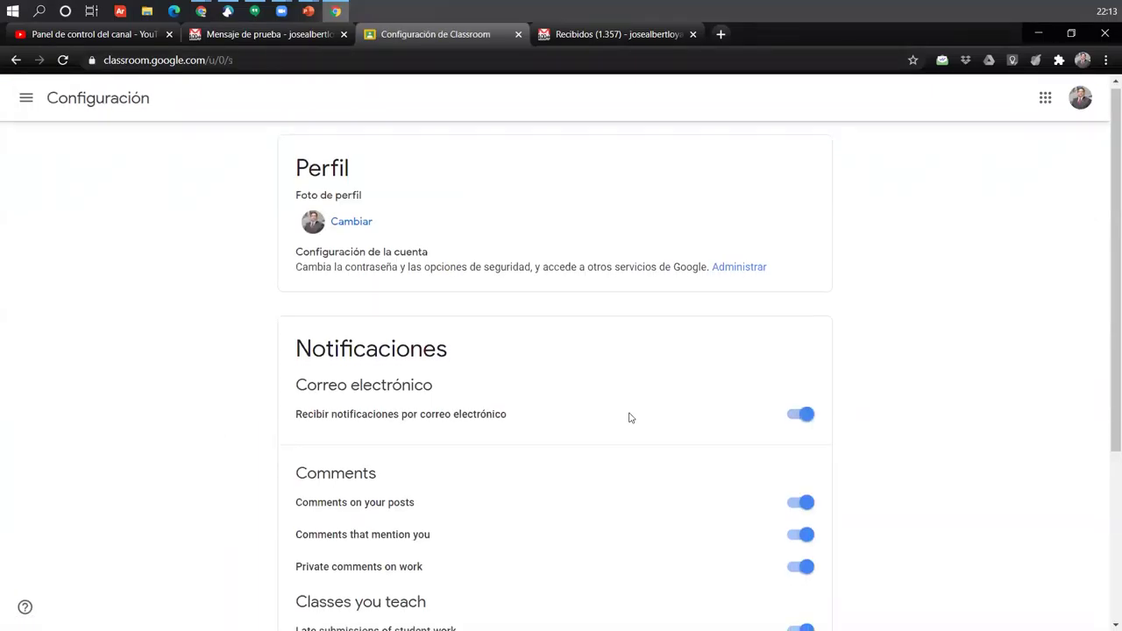
pyautogui.scroll(3, 629, 419)
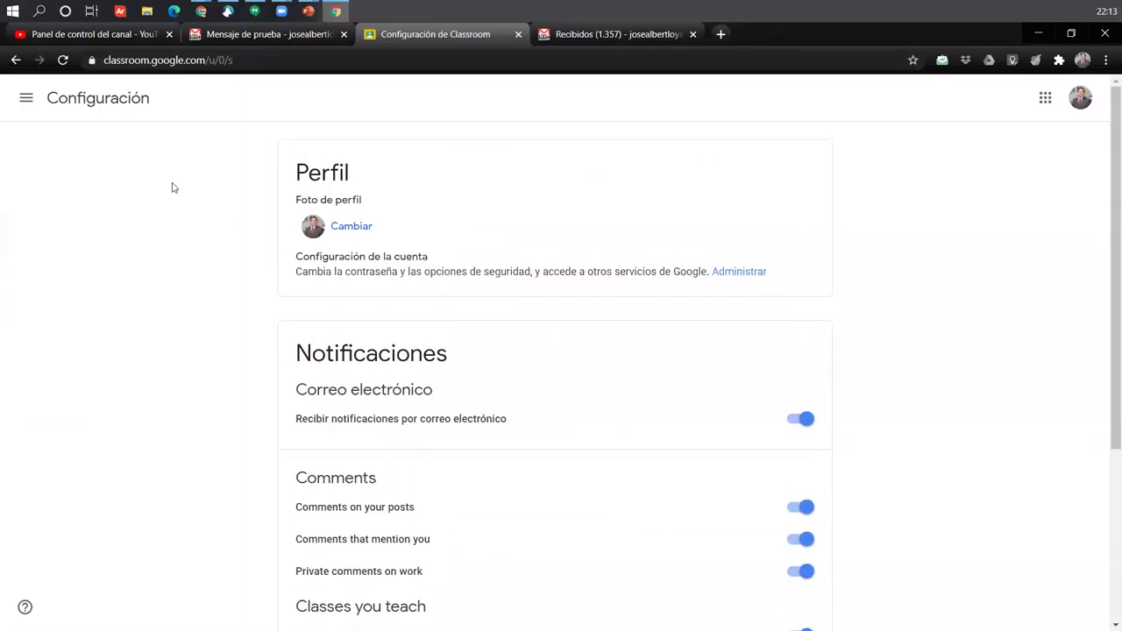
pyautogui.click(26, 104)
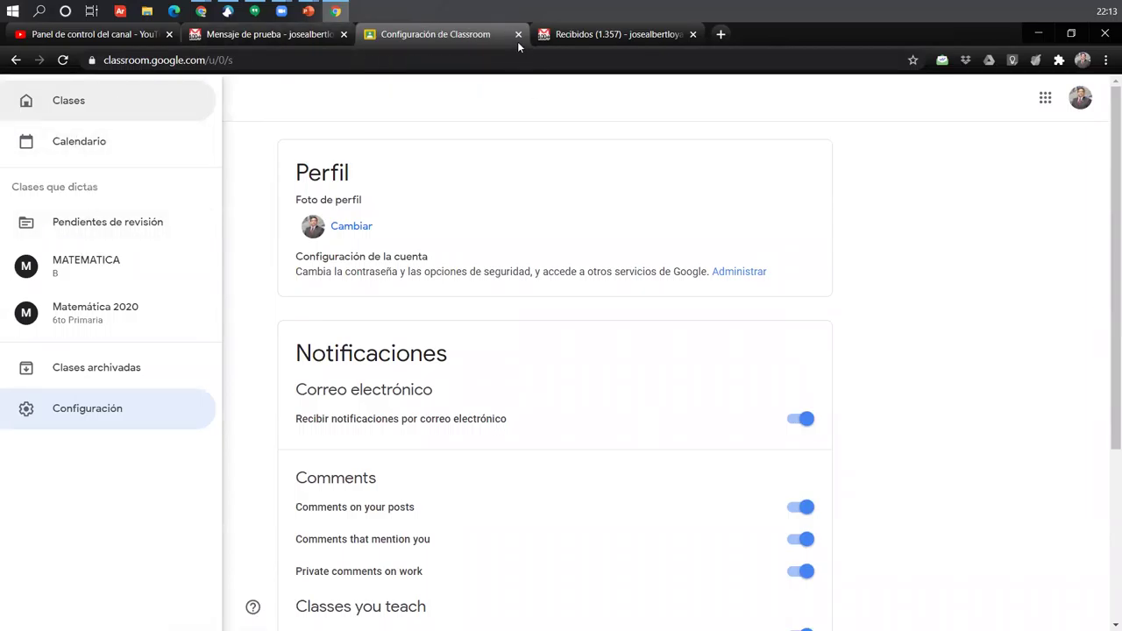
# - Return to the Gmail inbox and open storage management showing 14,08 GB of 15 GB used
pyautogui.click(244, 35)
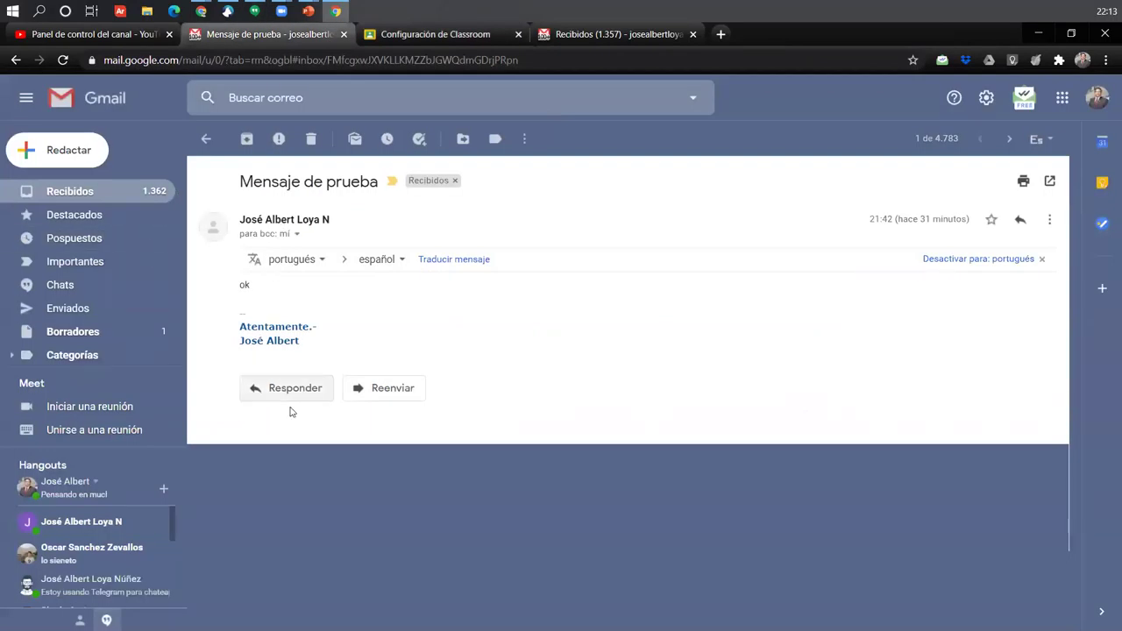
pyautogui.click(28, 193)
pyautogui.scroll(-10, 247, 522)
pyautogui.scroll(-10, 246, 537)
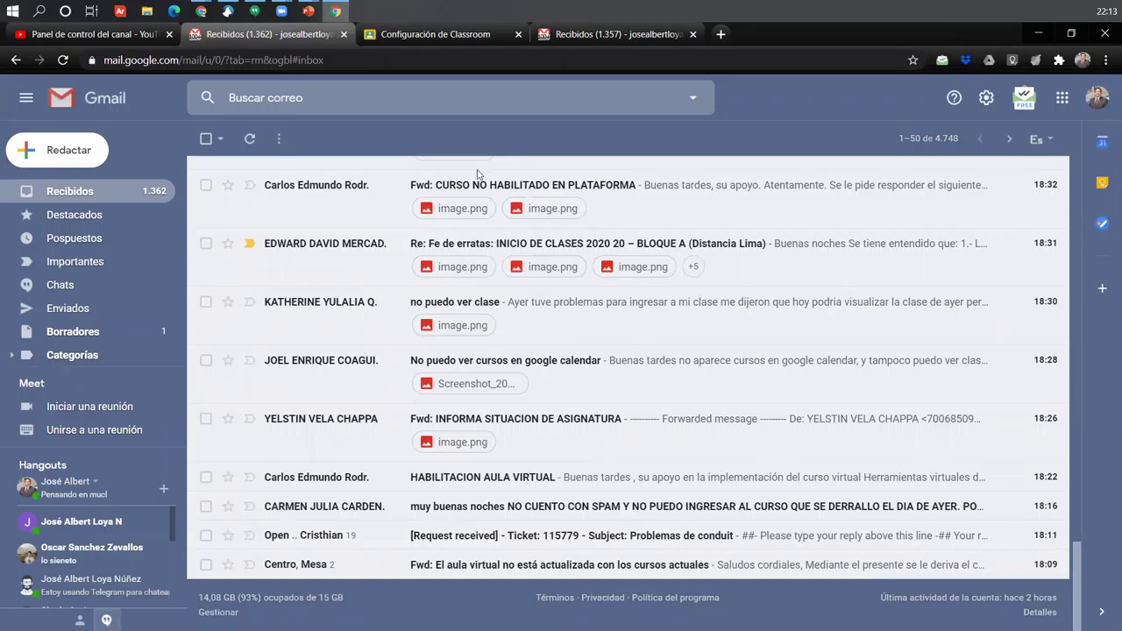
pyautogui.click(477, 175)
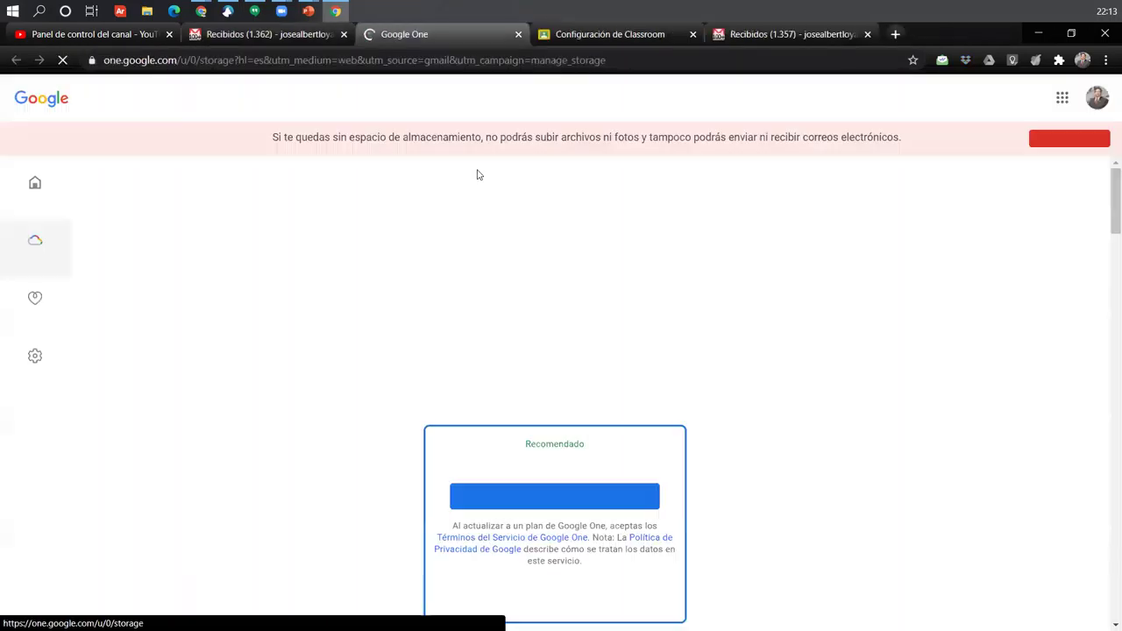
# - Open the MATEMATICA B class stream from Classroom's class list
pyautogui.scroll(-5, 265, 355)
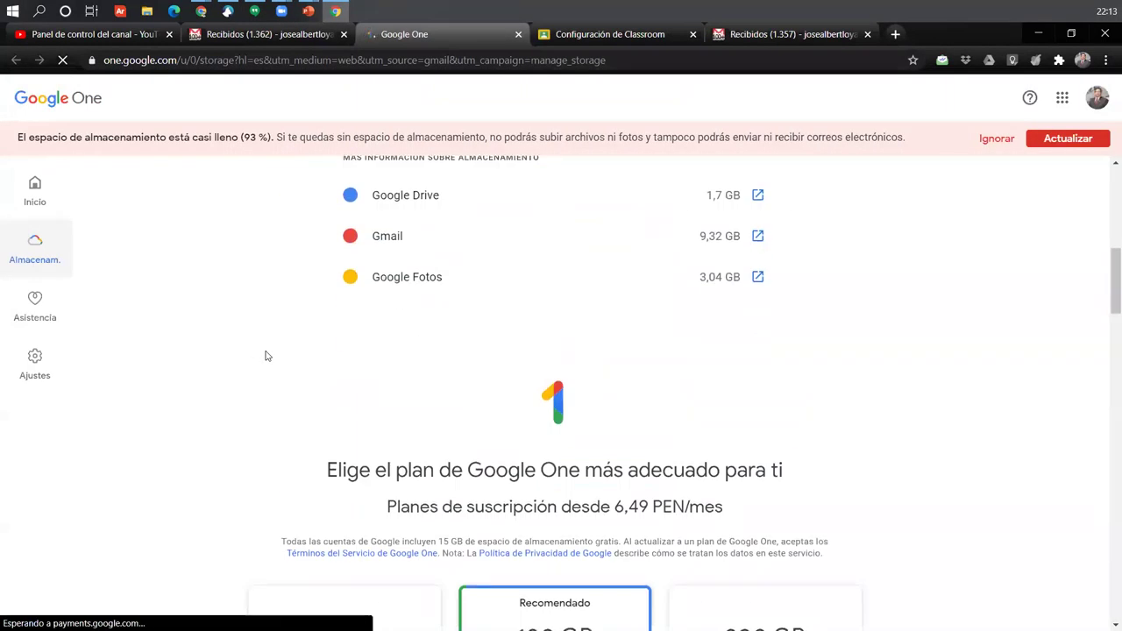
pyautogui.click(276, 42)
pyautogui.click(567, 39)
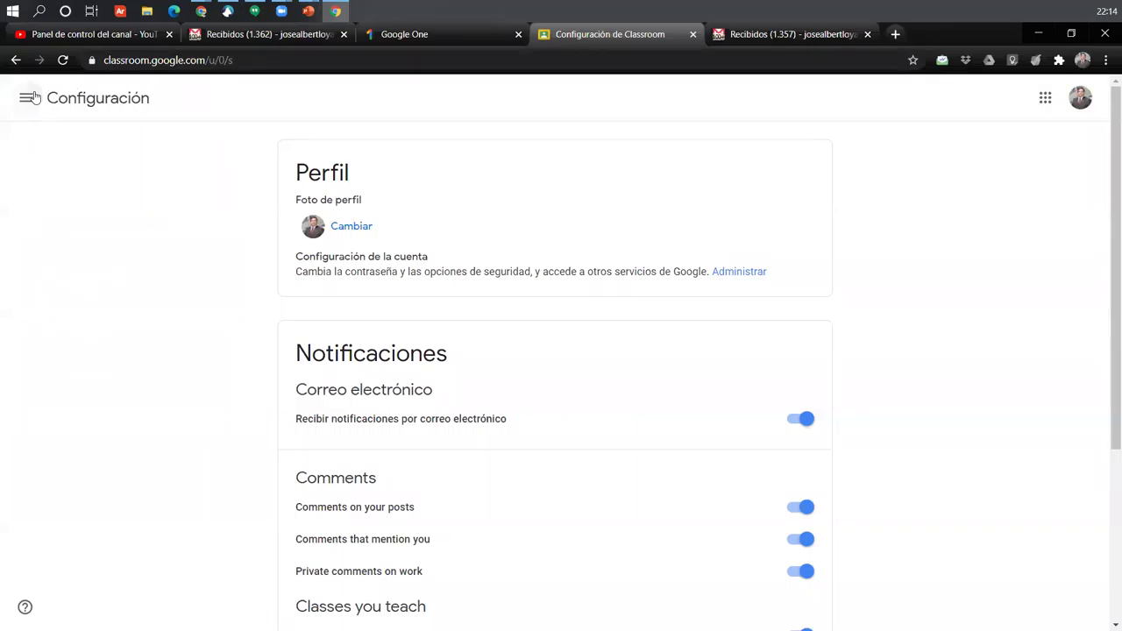
pyautogui.click(25, 98)
pyautogui.click(57, 275)
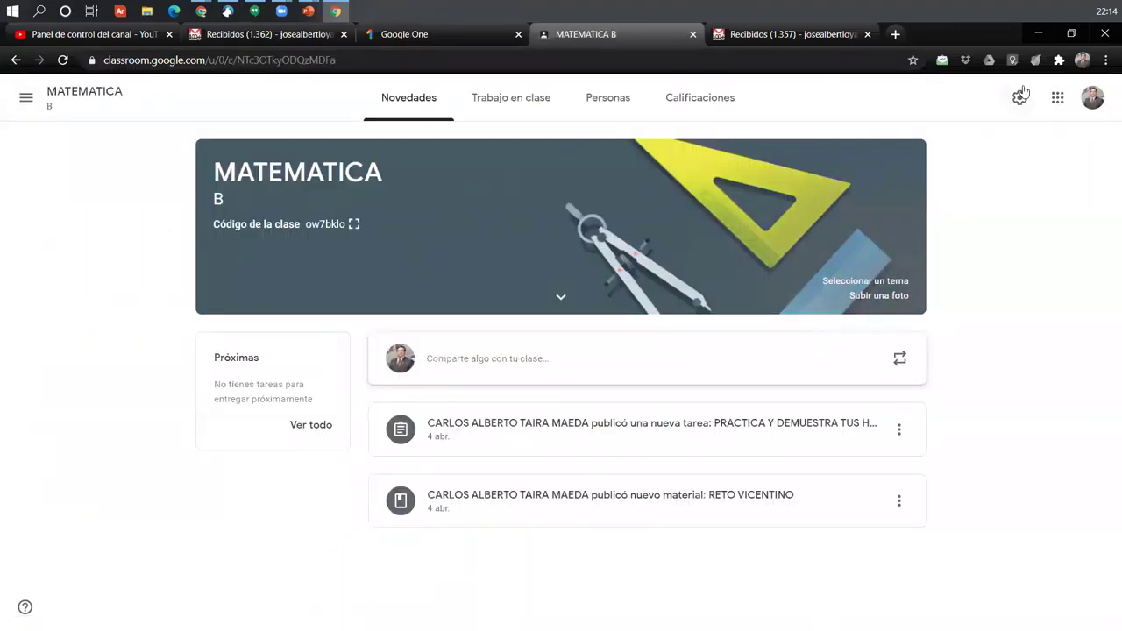
# - Review the MATEMATICA B class settings, then close it to return to Google One storage
pyautogui.click(1022, 94)
pyautogui.scroll(-6, 469, 429)
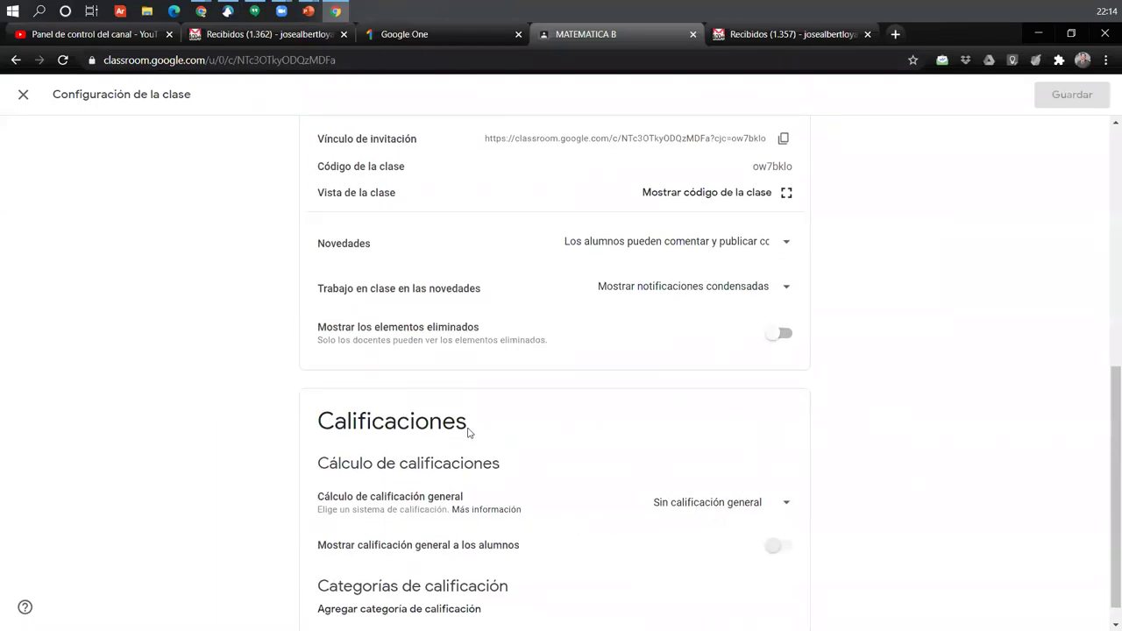
pyautogui.scroll(-1, 468, 432)
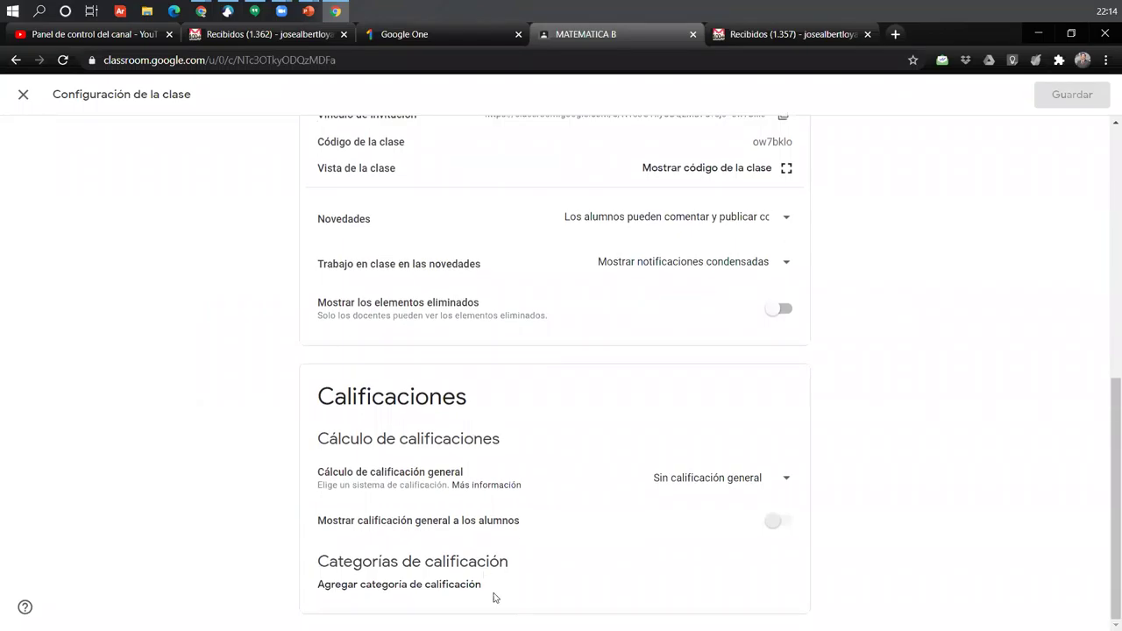
pyautogui.scroll(1, 667, 442)
pyautogui.scroll(5, 694, 447)
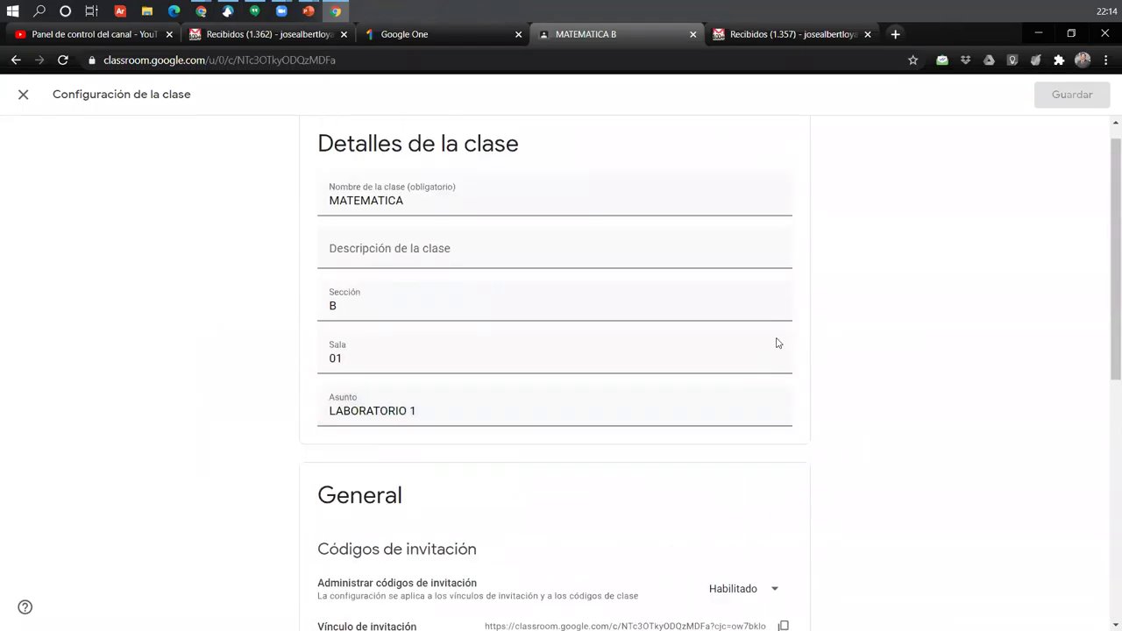
pyautogui.click(691, 35)
pyautogui.click(420, 35)
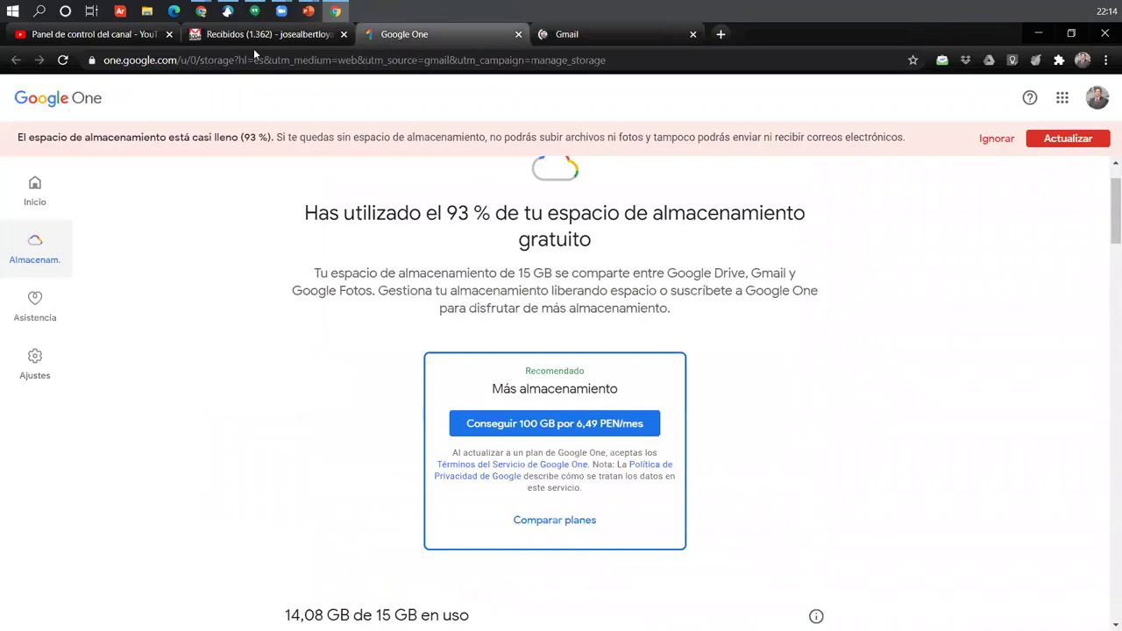
# - Open Google Drive from the apps grid and enter Classroom's Matemática 6to folder
pyautogui.click(1062, 97)
pyautogui.click(928, 163)
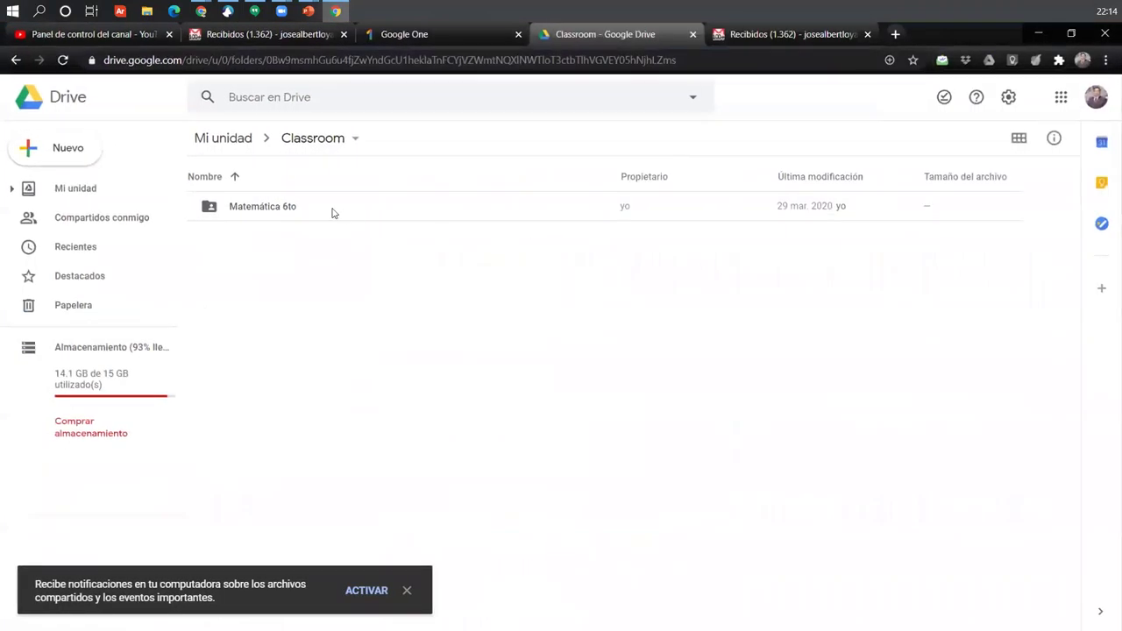
pyautogui.doubleClick(250, 218)
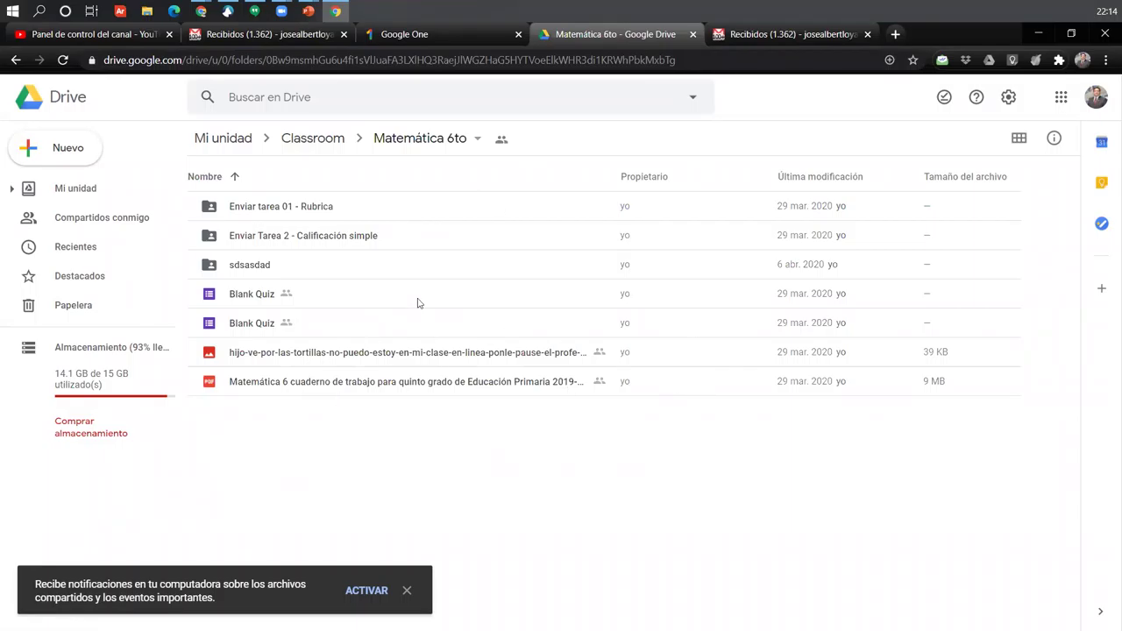
# - Open the Enviar Tarea 2 - Calificación simple folder to check its single 39 KB image
pyautogui.click(286, 243)
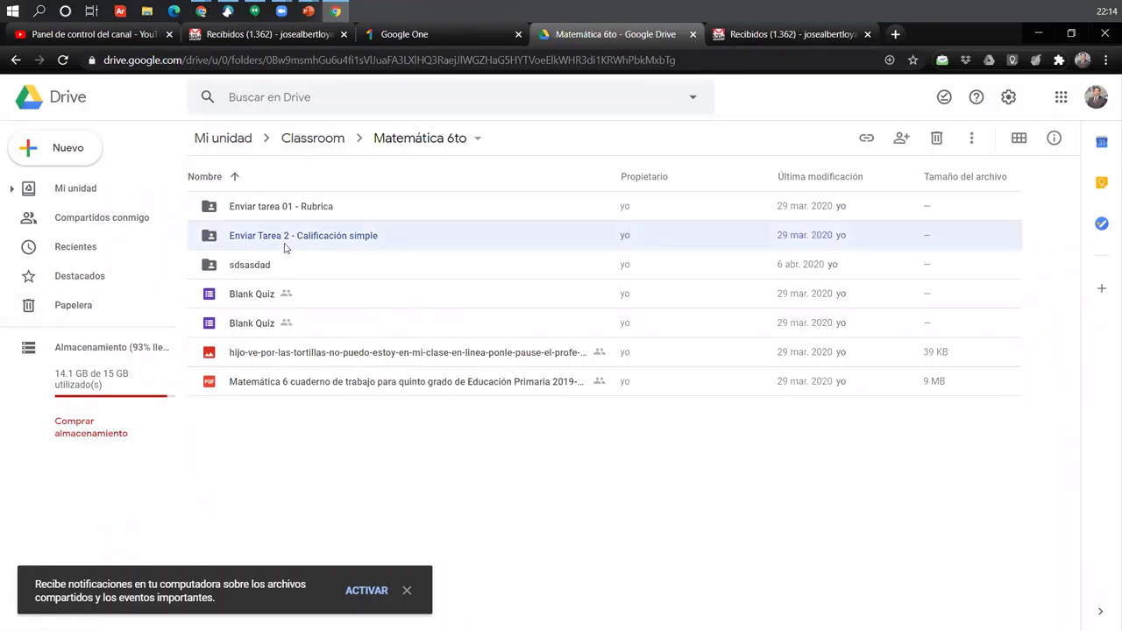
pyautogui.doubleClick(287, 243)
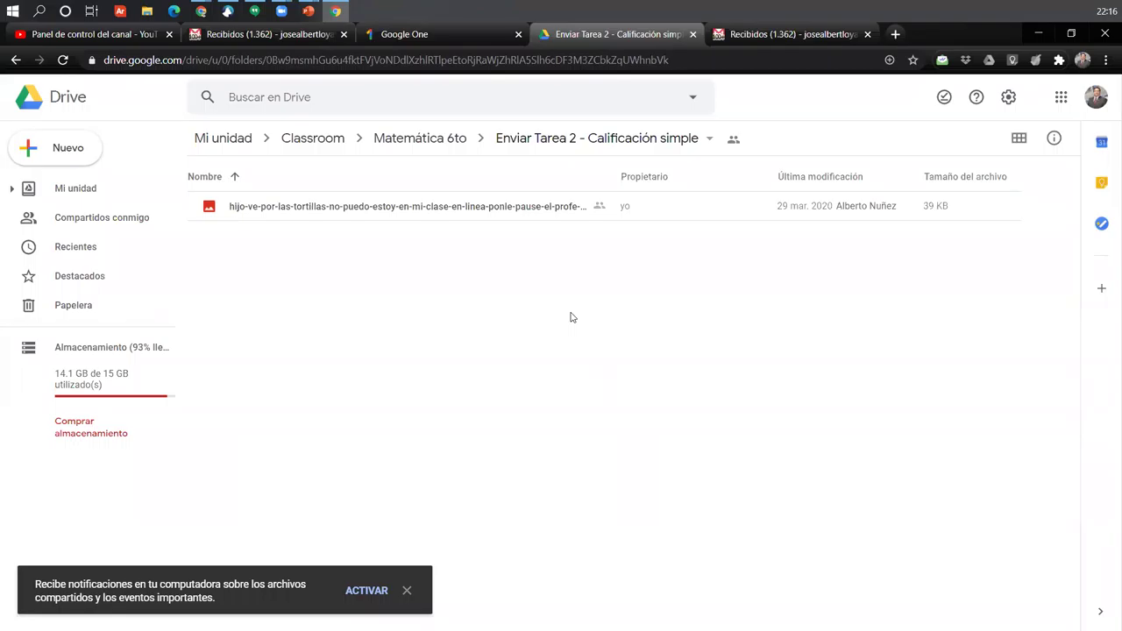
# - Return to Mi unidad and navigate into Classroom's Matemática 6to folder
pyautogui.click(229, 146)
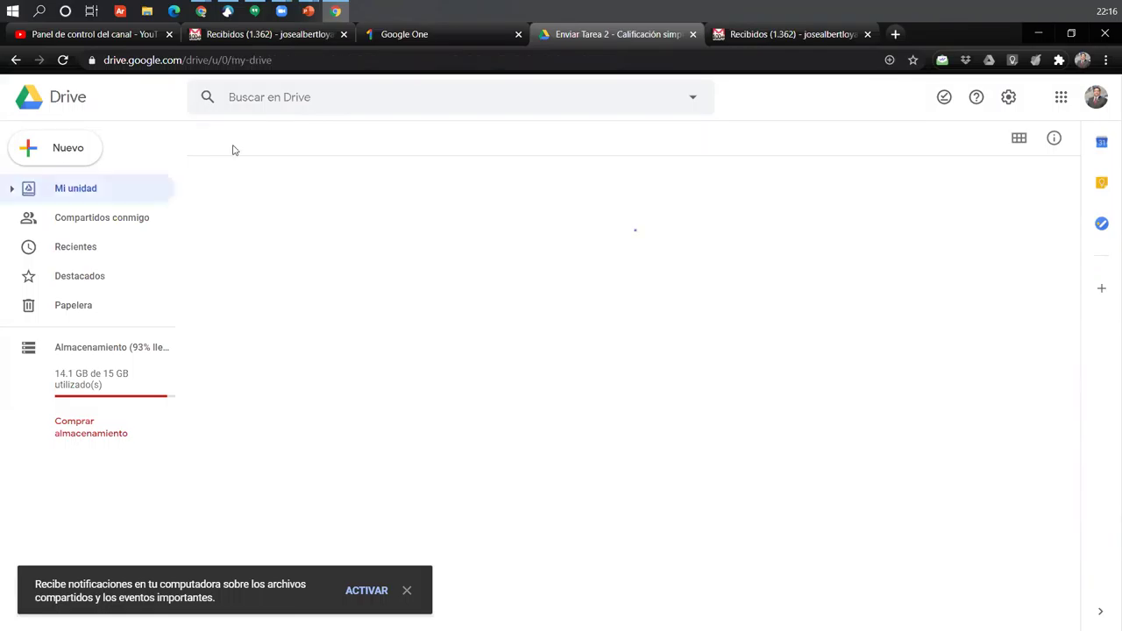
pyautogui.scroll(-4, 283, 378)
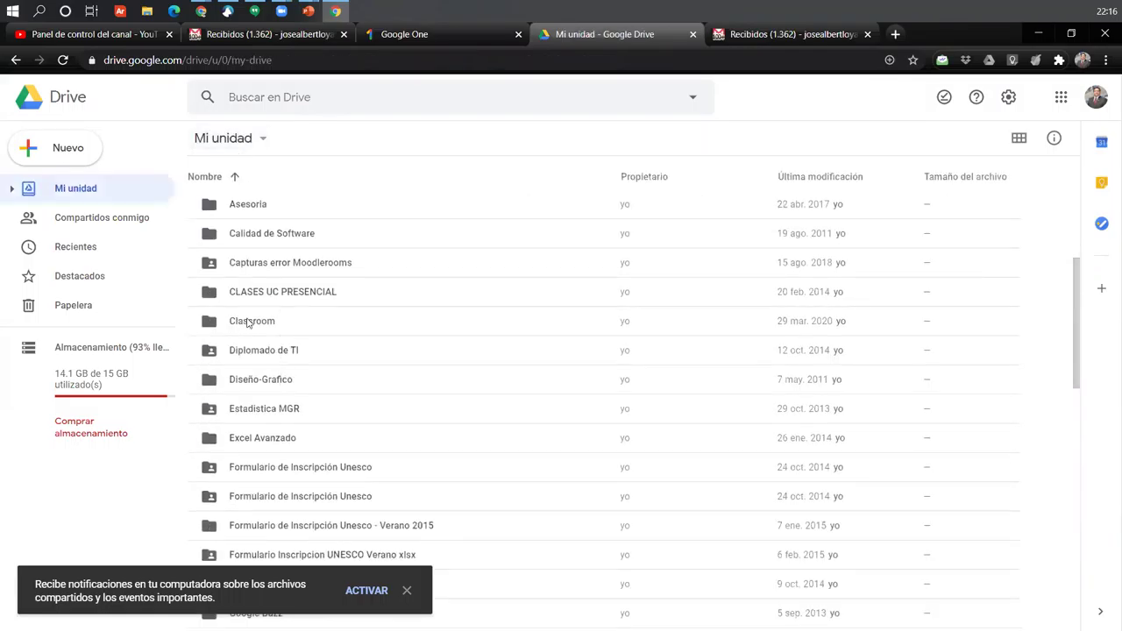
pyautogui.click(249, 321)
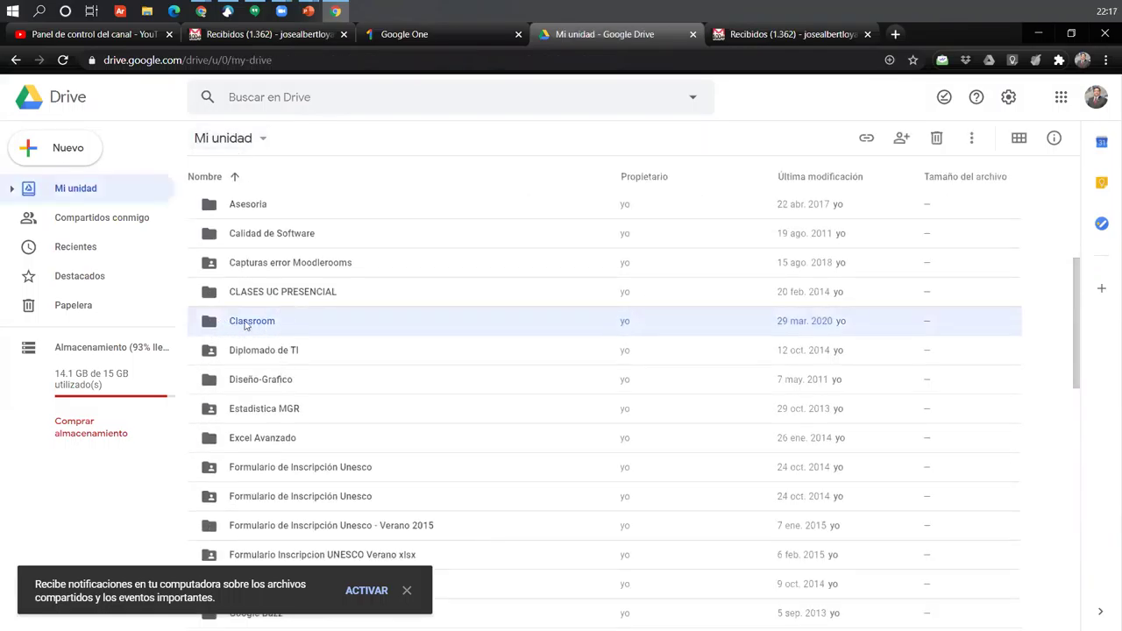
pyautogui.doubleClick(246, 323)
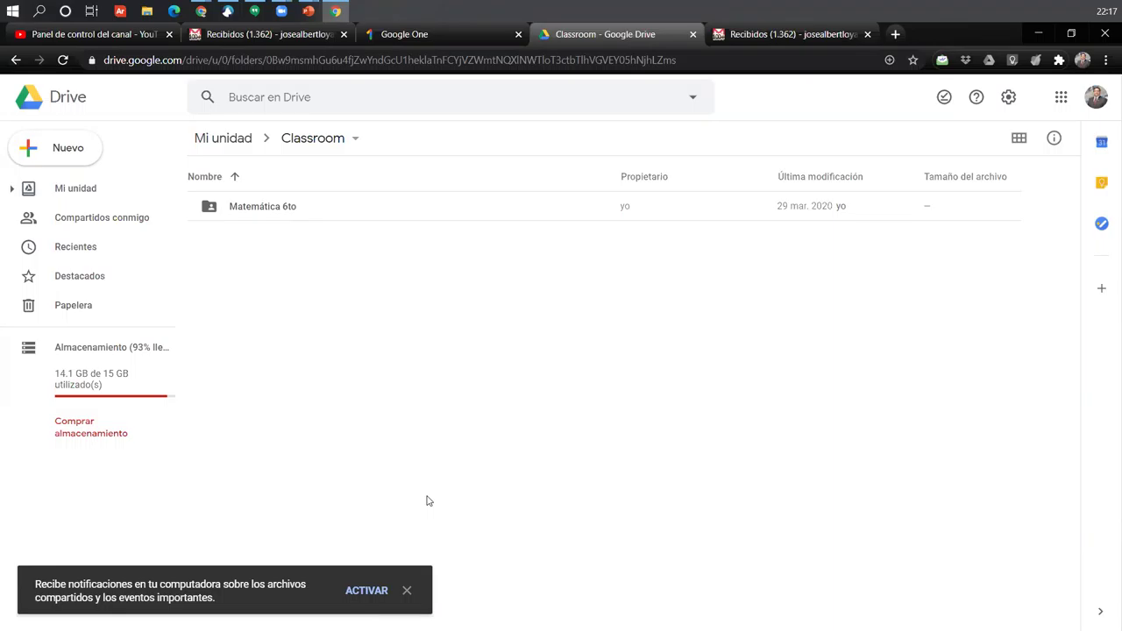
pyautogui.doubleClick(251, 214)
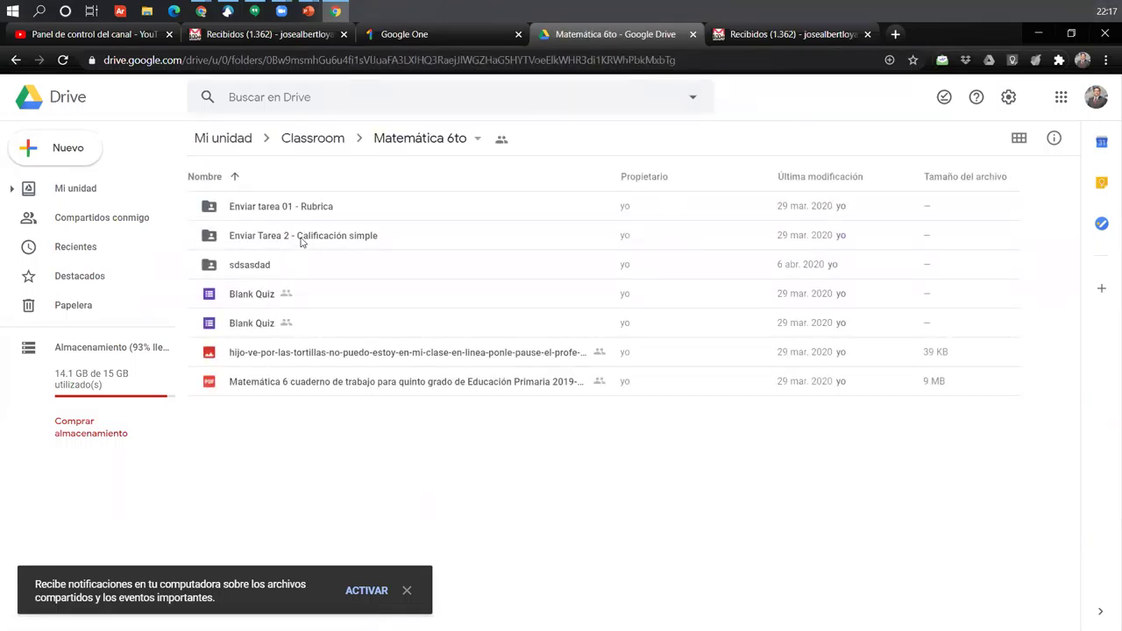
# - Recheck Enviar Tarea 2, then open Enviar tarea 01 - Rubrica with its 156 KB PNG
pyautogui.doubleClick(301, 239)
pyautogui.hotkey('alt', 'Left')
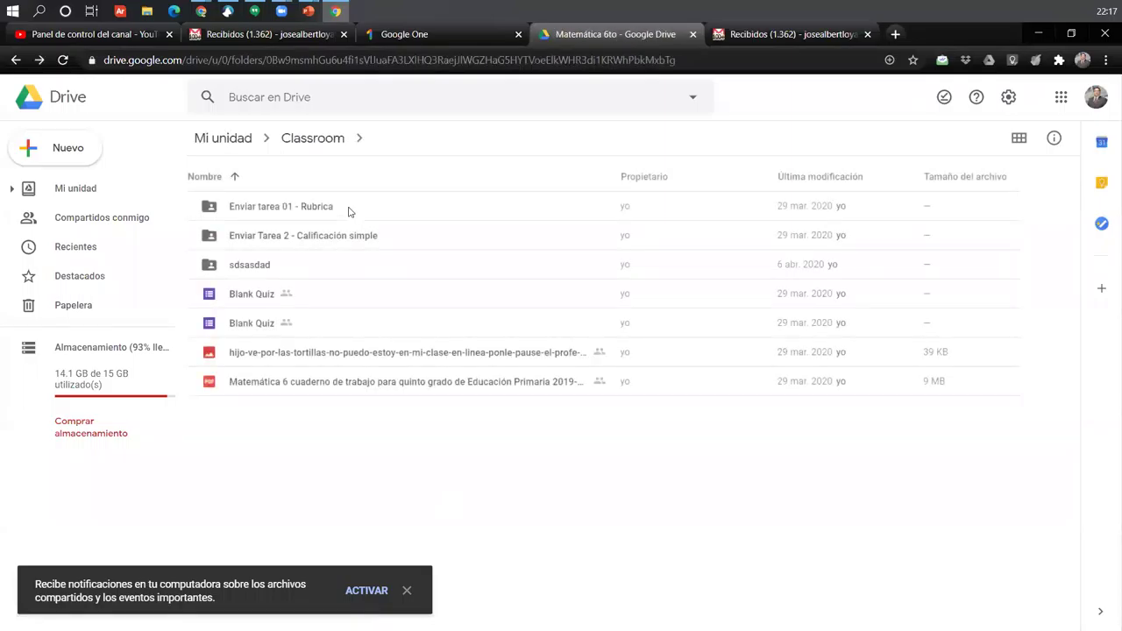
pyautogui.doubleClick(355, 211)
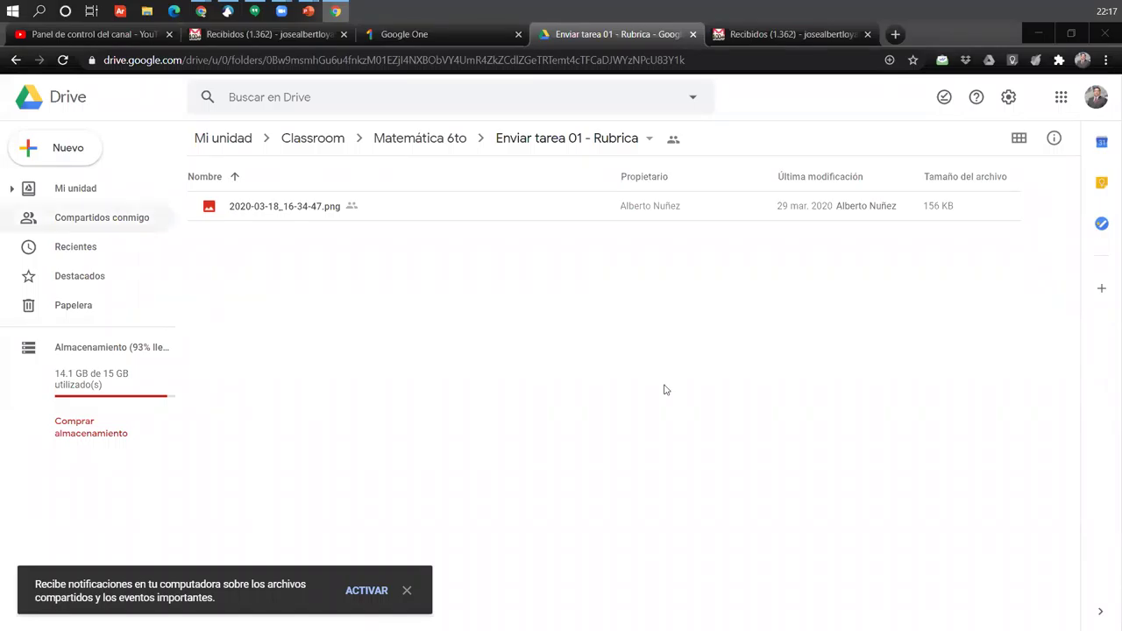
# - Show Drive files ranked by storage used, led by Ultimo pedido.mp4 at 216 MB
pyautogui.click(91, 384)
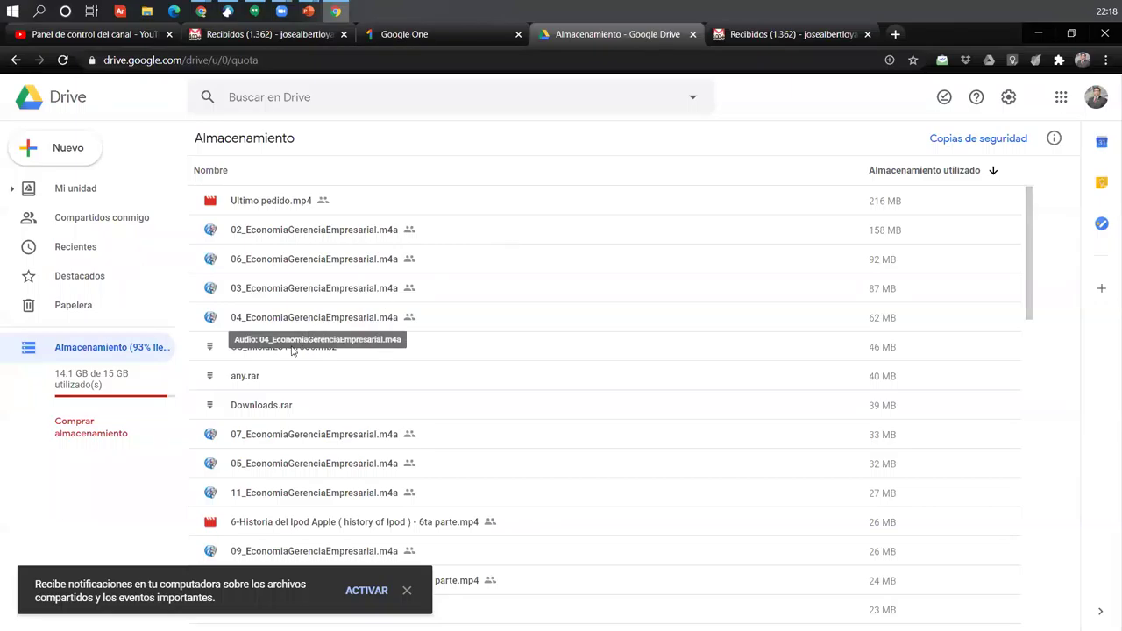
# - Review Google One plans: 100 GB at PEN 6.49/mes, 200 GB at PEN 9.99/mes, 2 TB
pyautogui.click(97, 434)
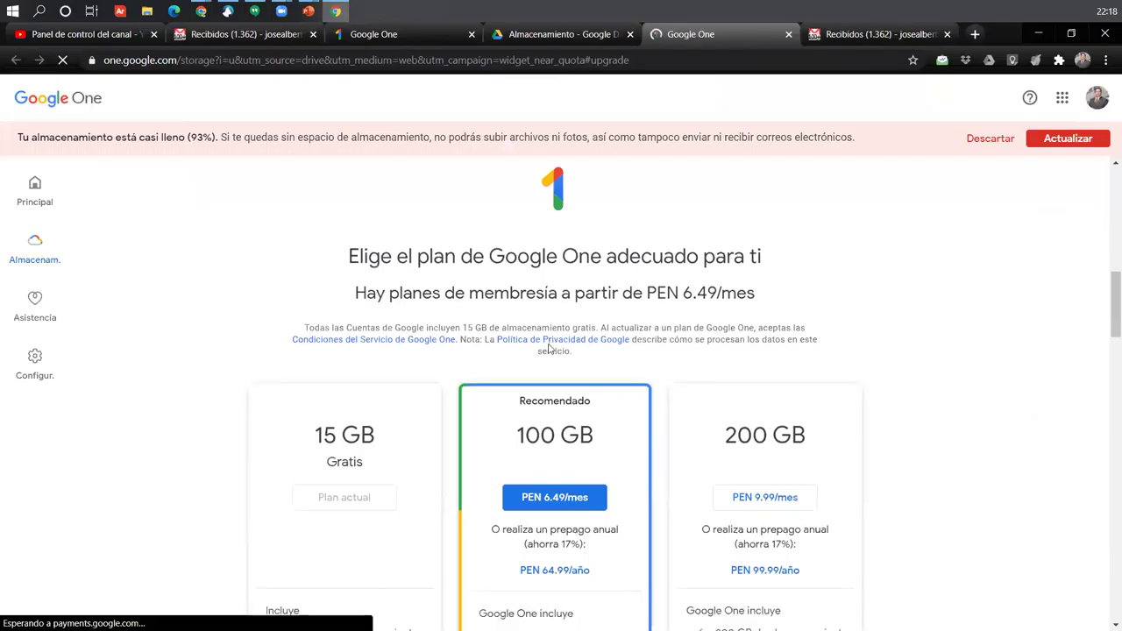
pyautogui.scroll(-1, 424, 348)
pyautogui.scroll(-2, 552, 364)
pyautogui.scroll(2, 551, 364)
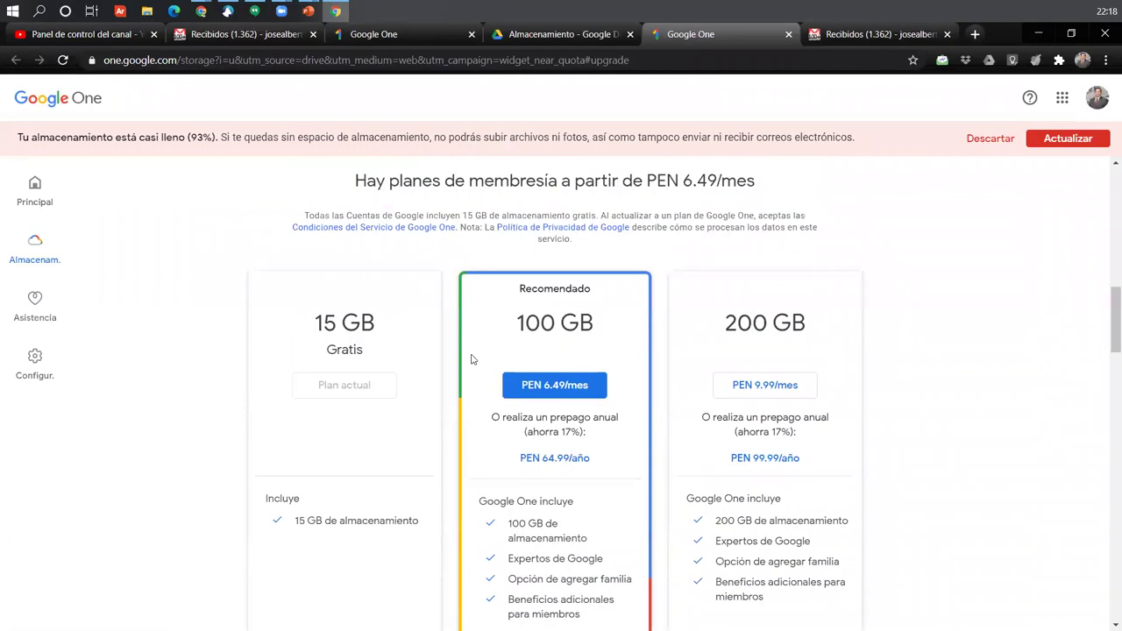
pyautogui.moveTo(348, 227); pyautogui.dragTo(829, 256)
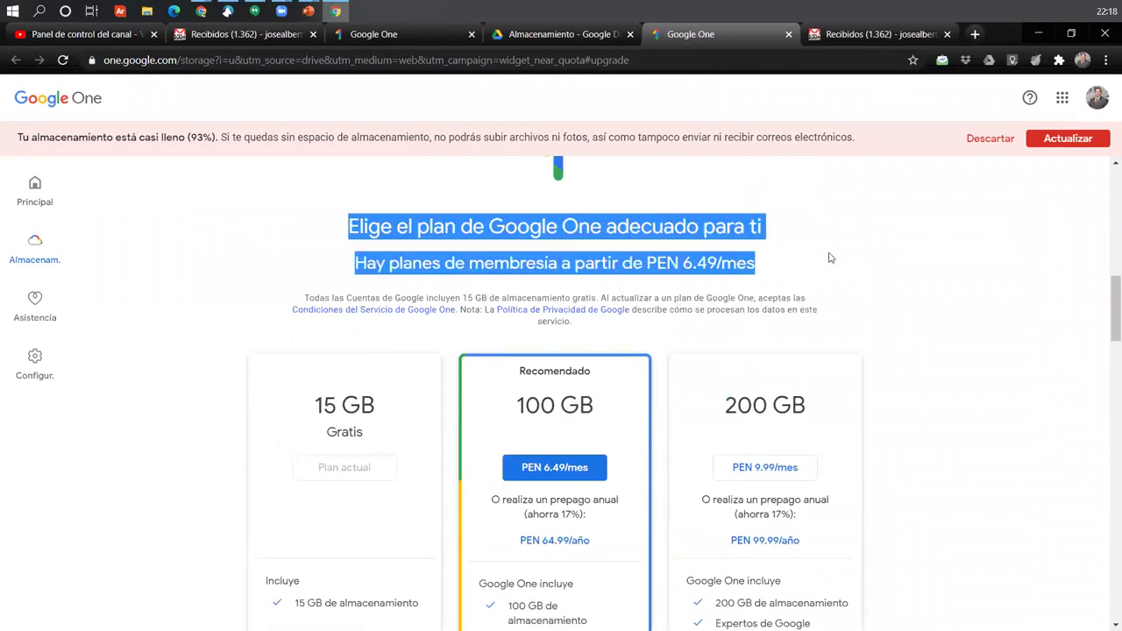
pyautogui.scroll(-1, 632, 323)
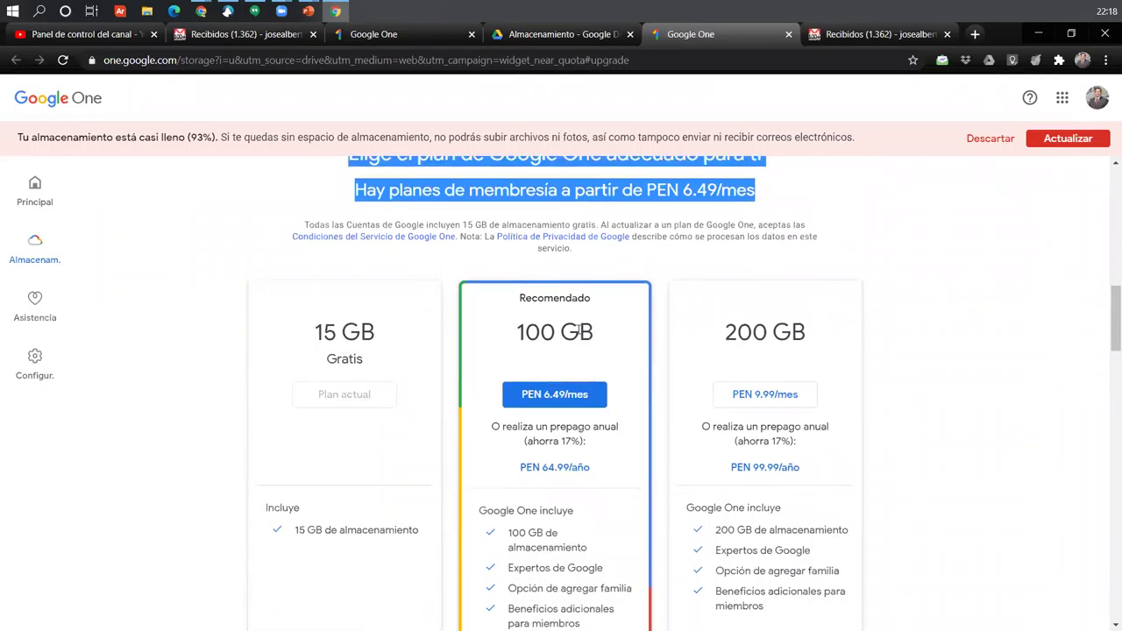
pyautogui.moveTo(527, 332); pyautogui.dragTo(598, 335)
pyautogui.click(481, 337)
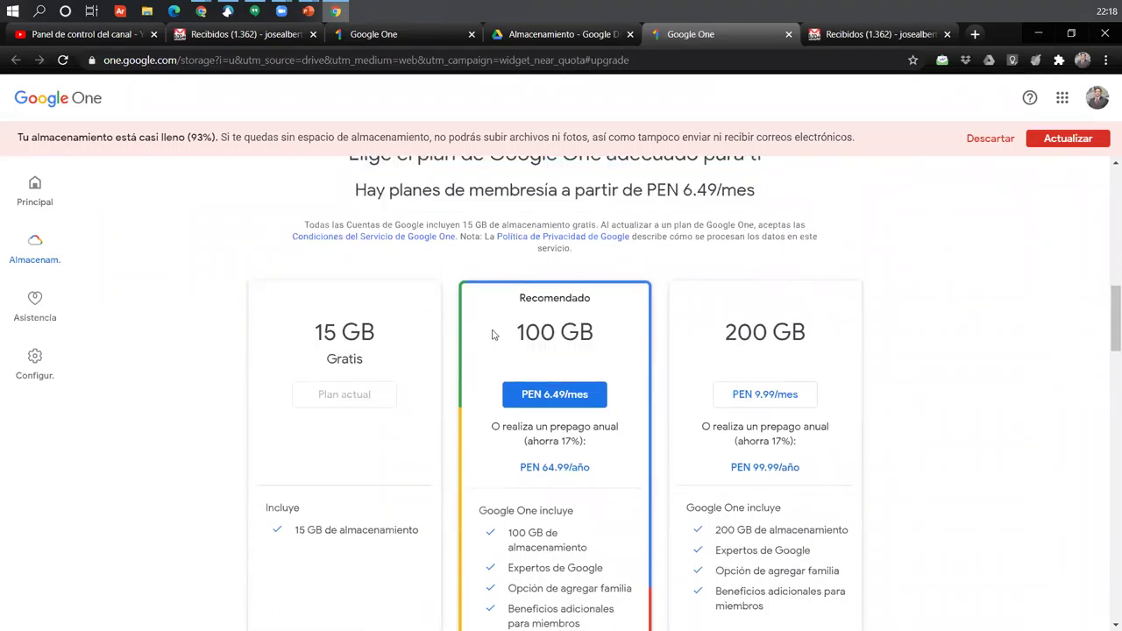
pyautogui.scroll(-2, 629, 335)
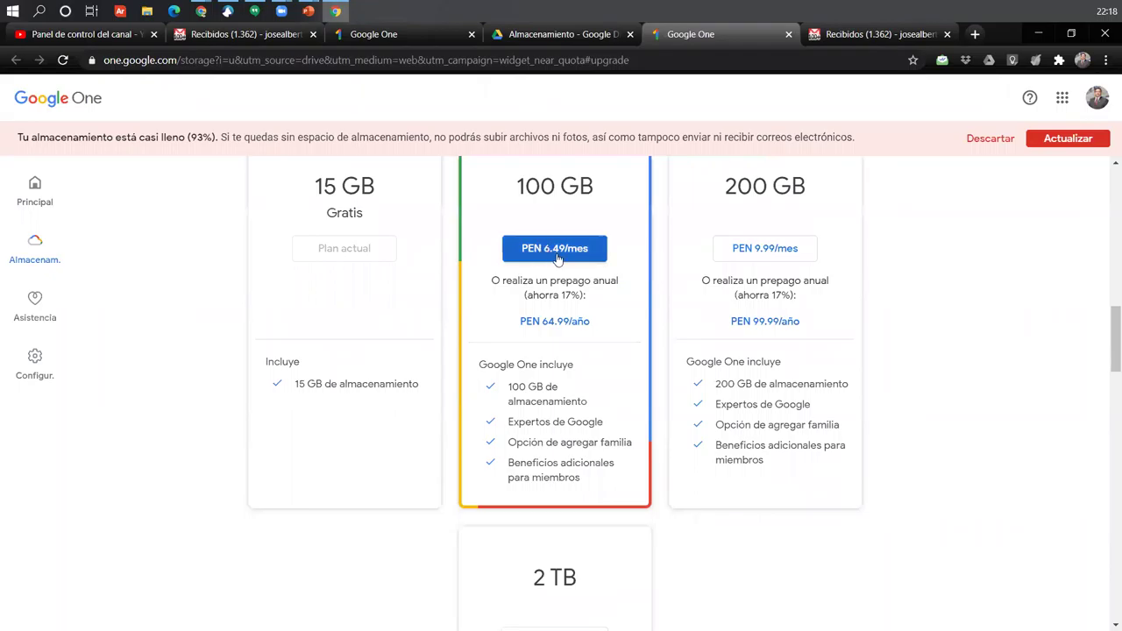
pyautogui.click(576, 252)
pyautogui.click(558, 34)
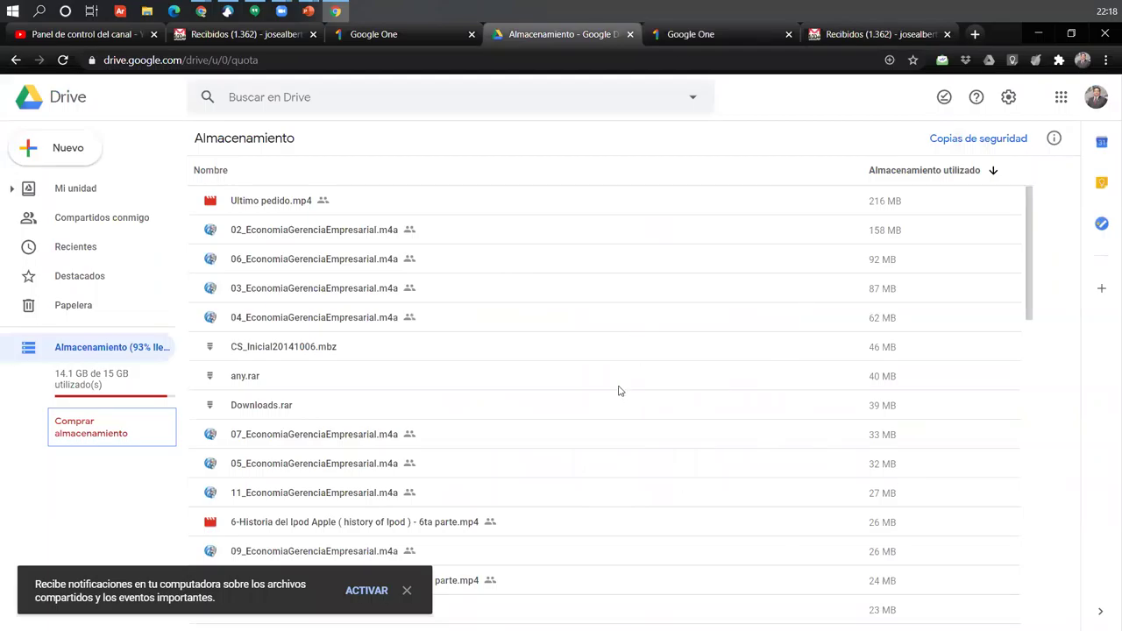
# - Glance over the Drive storage list, then switch to the Gmail inbox tab
pyautogui.scroll(-3, 619, 391)
pyautogui.scroll(1, 619, 391)
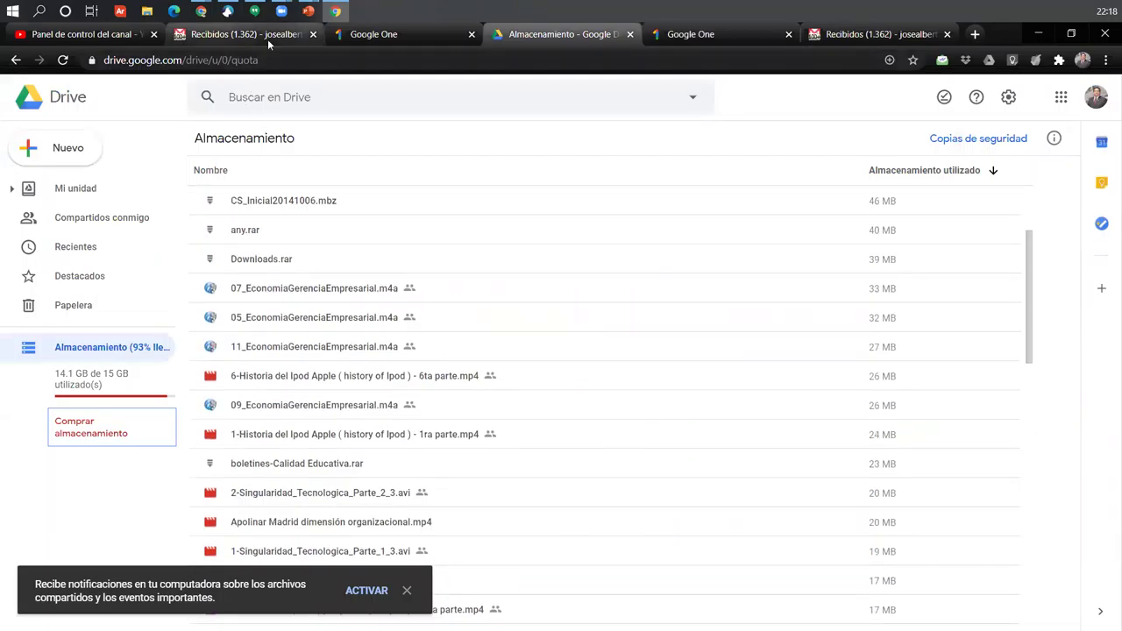
pyautogui.click(267, 35)
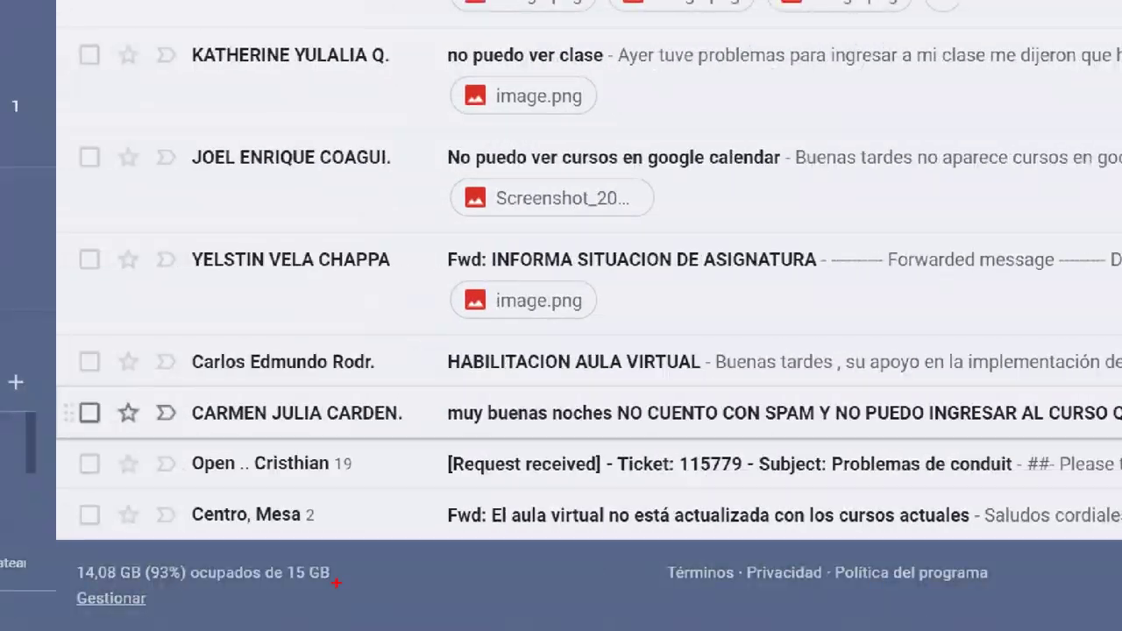
# - Check Google One's storage breakdown: 14,08 GB of 15 GB used, Gmail taking 9,32 GB
pyautogui.moveTo(63, 563)
pyautogui.mouseDown()
pyautogui.moveTo(321, 605)
pyautogui.moveTo(320, 583)
pyautogui.moveTo(363, 615)
pyautogui.mouseUp()
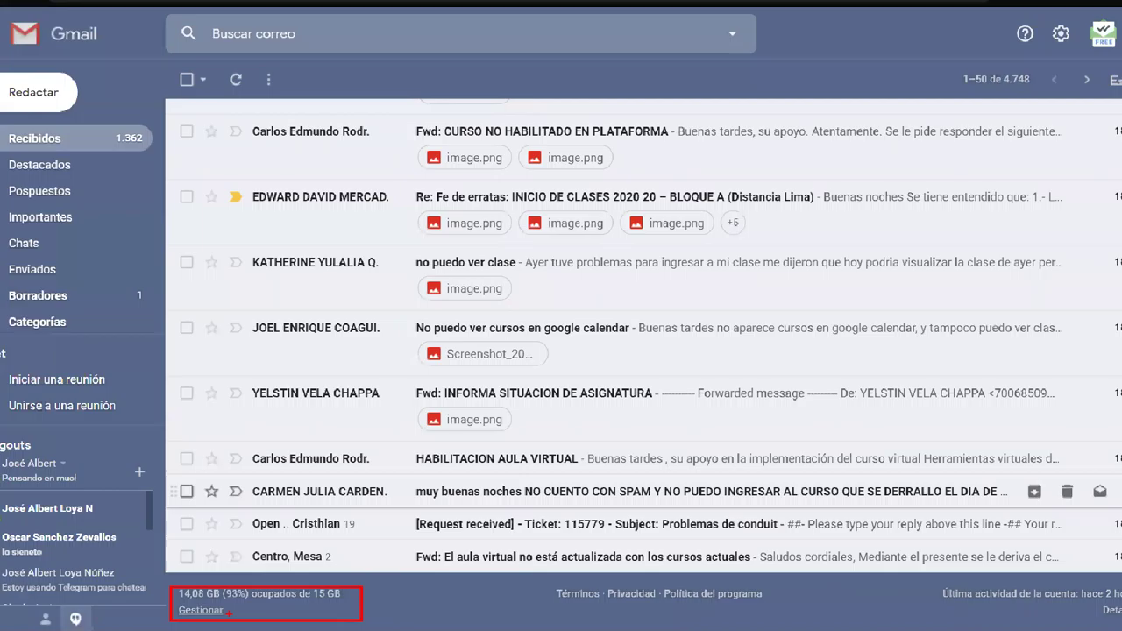
pyautogui.click(221, 612)
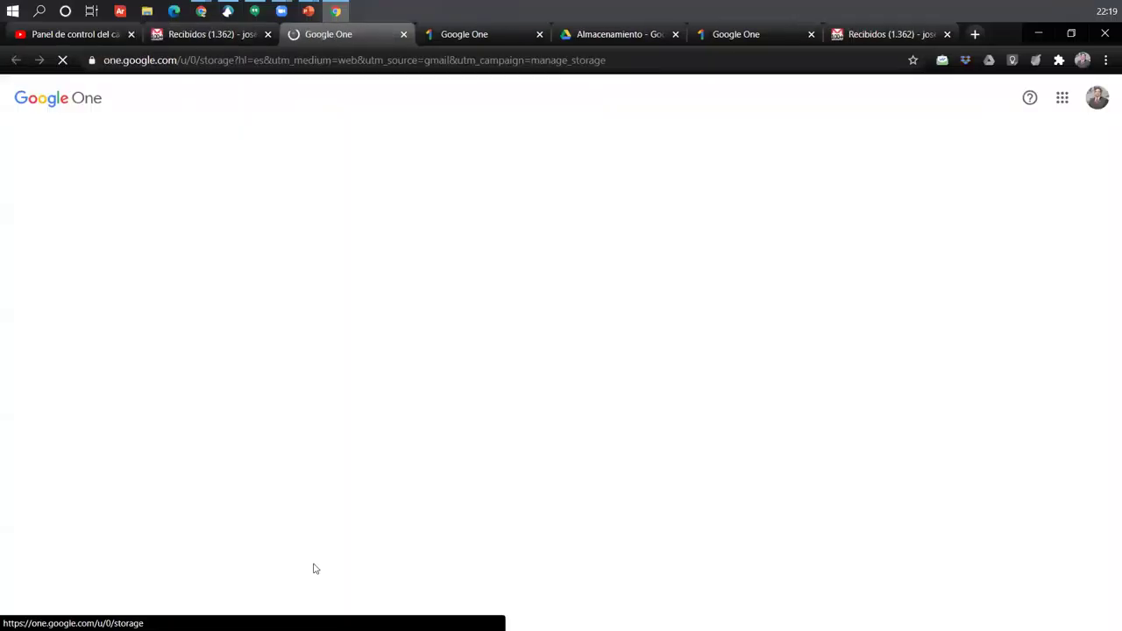
pyautogui.scroll(-4, 444, 479)
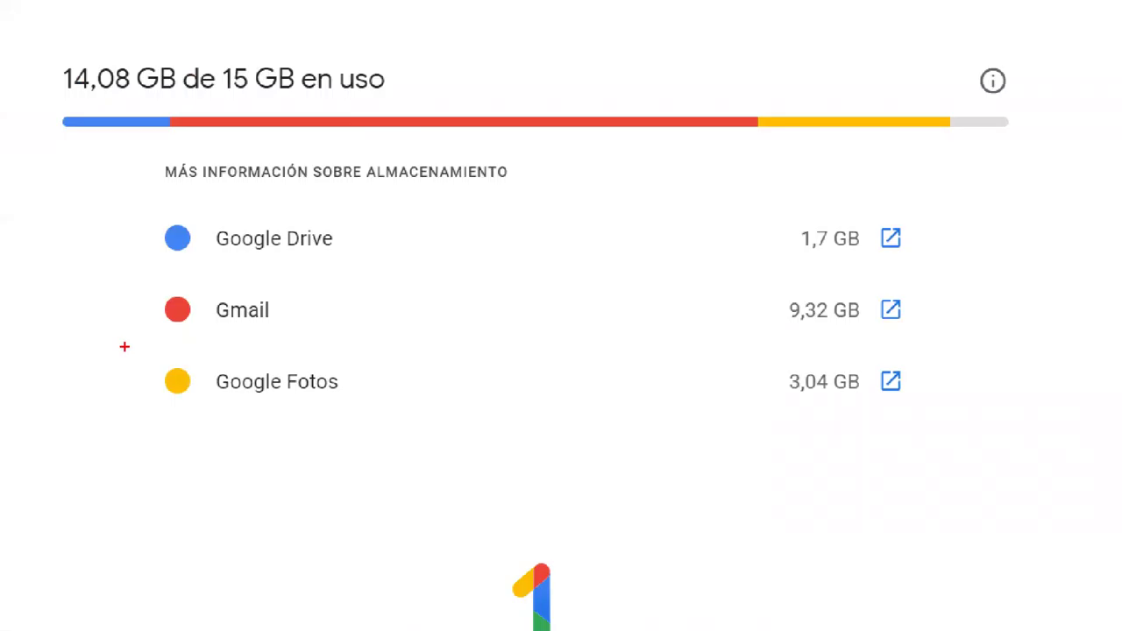
pyautogui.moveTo(125, 351)
pyautogui.mouseDown()
pyautogui.moveTo(940, 476)
pyautogui.moveTo(910, 418)
pyautogui.mouseUp()
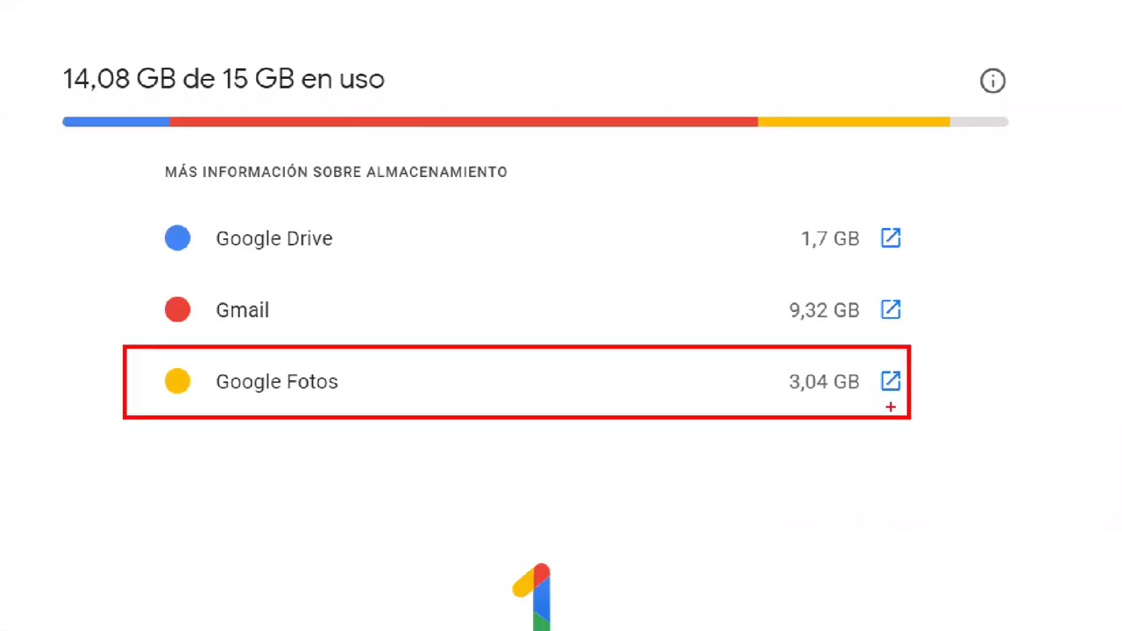
pyautogui.moveTo(795, 406); pyautogui.dragTo(935, 512)
pyautogui.moveTo(119, 282)
pyautogui.mouseDown()
pyautogui.moveTo(921, 342)
pyautogui.moveTo(879, 311)
pyautogui.moveTo(1022, 260)
pyautogui.mouseUp()
pyautogui.moveTo(134, 208)
pyautogui.mouseDown()
pyautogui.moveTo(926, 277)
pyautogui.moveTo(892, 234)
pyautogui.moveTo(954, 133)
pyautogui.mouseUp()
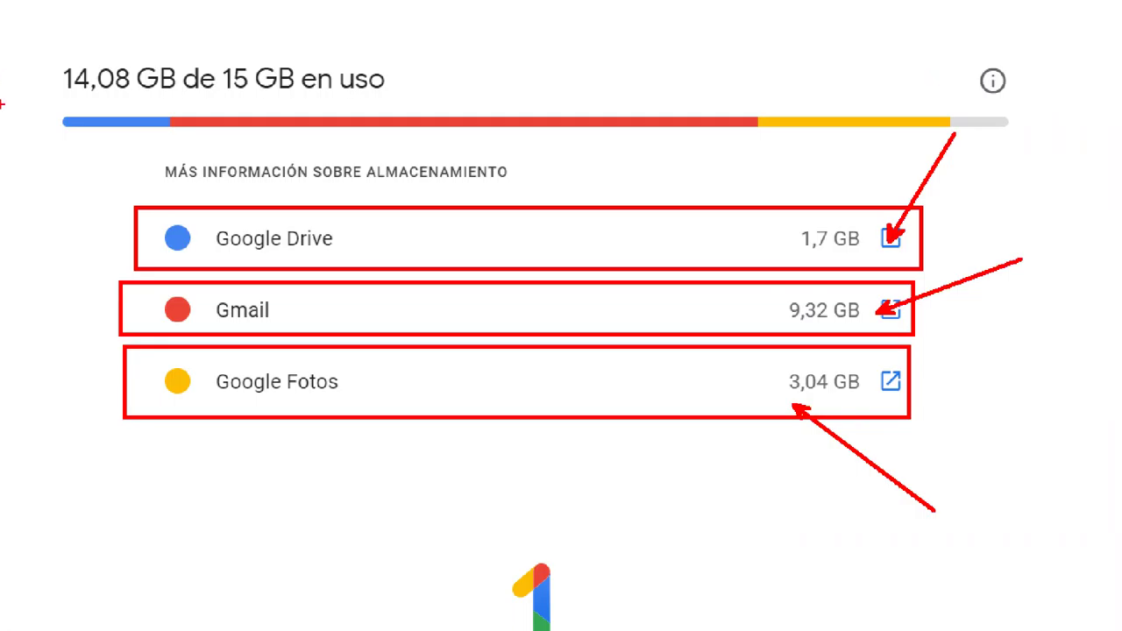
pyautogui.moveTo(144, 311); pyautogui.dragTo(52, 367)
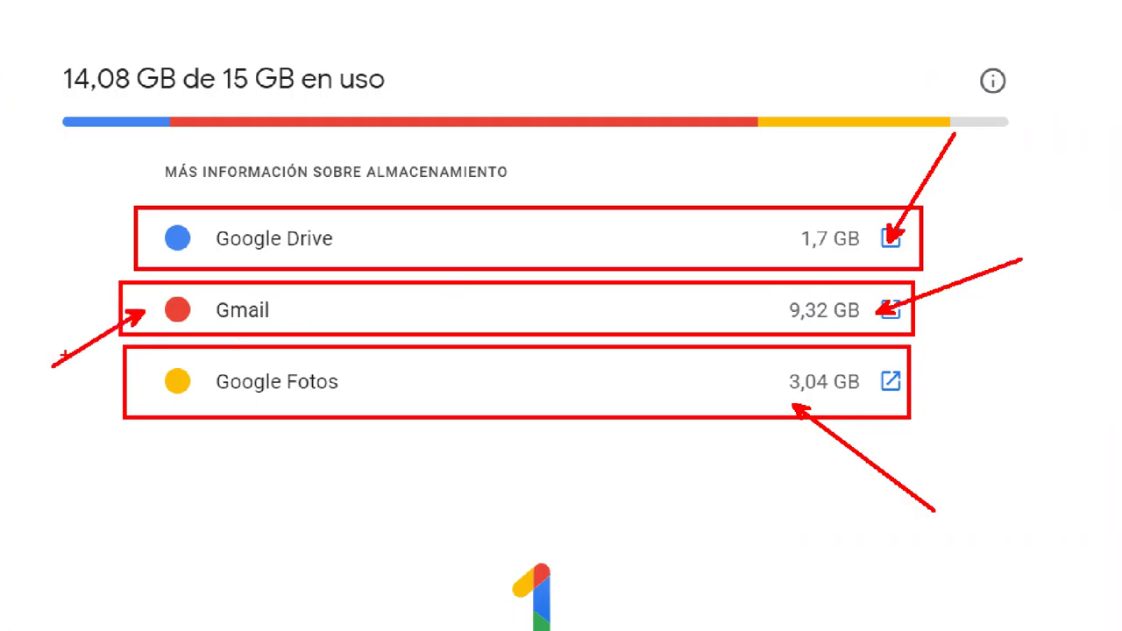
pyautogui.hotkey('ctrl', 'z')
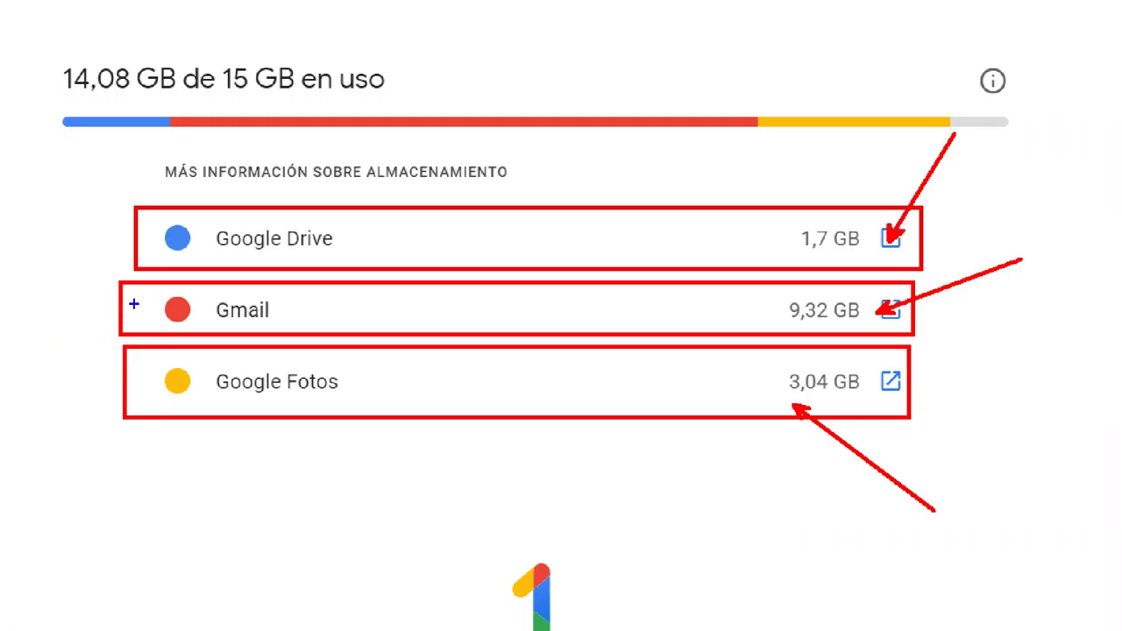
pyautogui.moveTo(133, 303); pyautogui.dragTo(40, 384)
pyautogui.press('Escape')
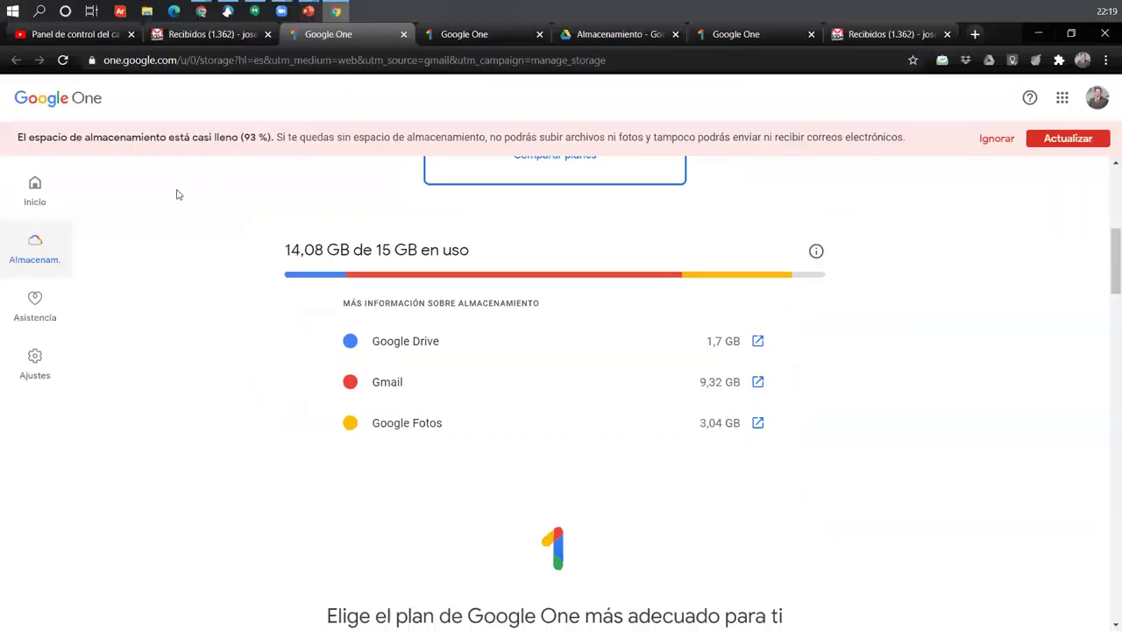
pyautogui.click(191, 35)
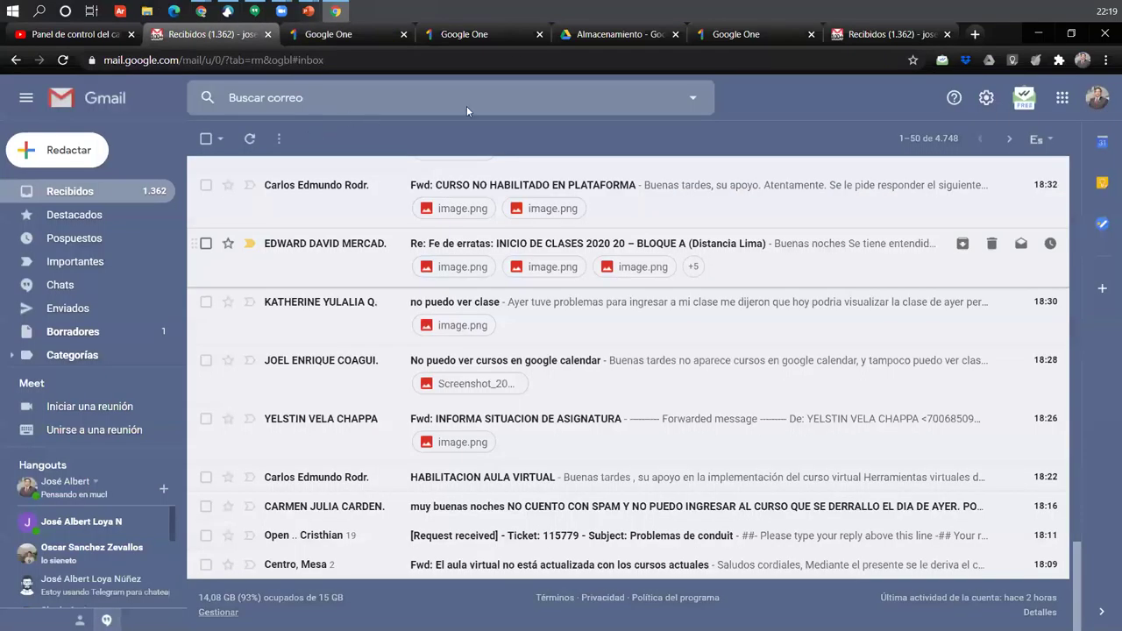
# - Search Gmail for messages with attachments larger than 1 MB via advanced search
pyautogui.click(692, 97)
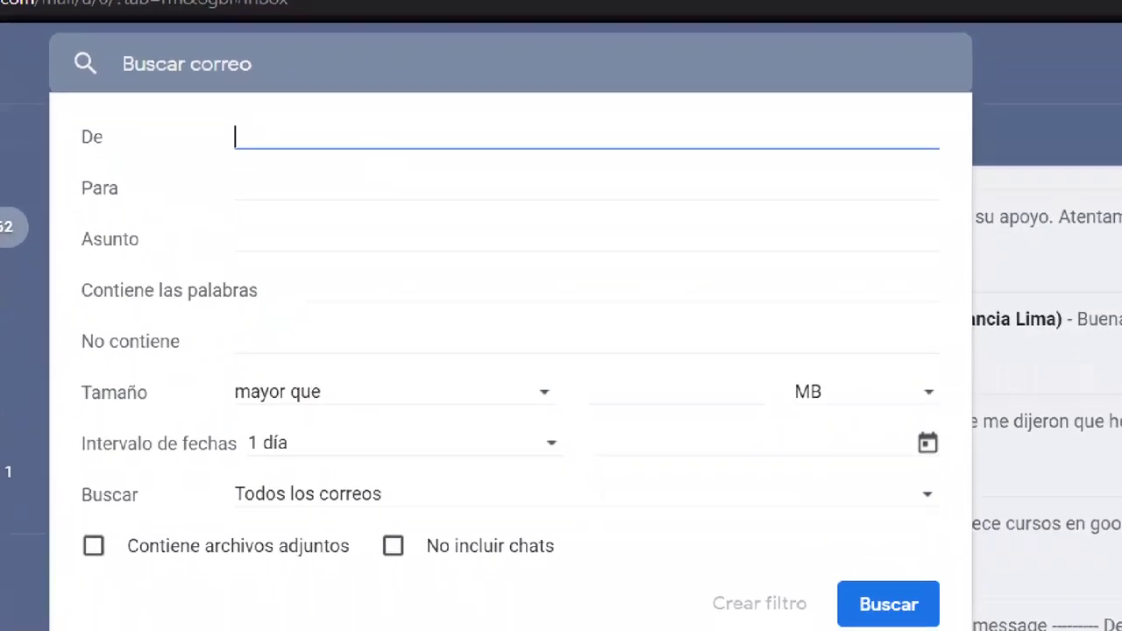
pyautogui.moveTo(69, 515)
pyautogui.mouseDown()
pyautogui.moveTo(304, 566)
pyautogui.moveTo(357, 565)
pyautogui.mouseUp()
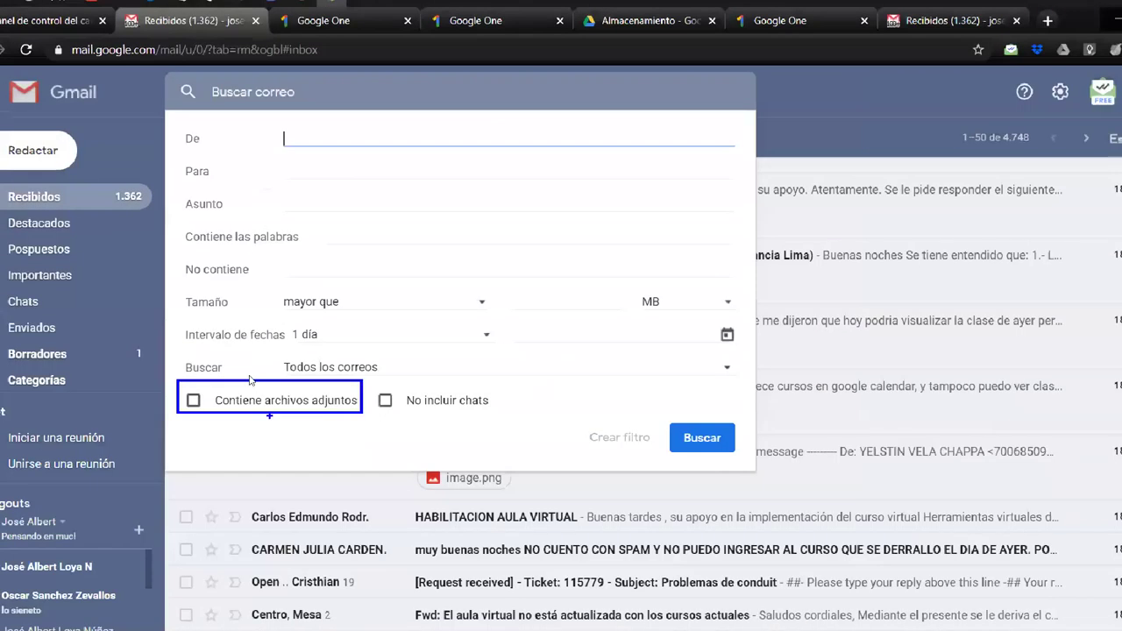
pyautogui.click(235, 401)
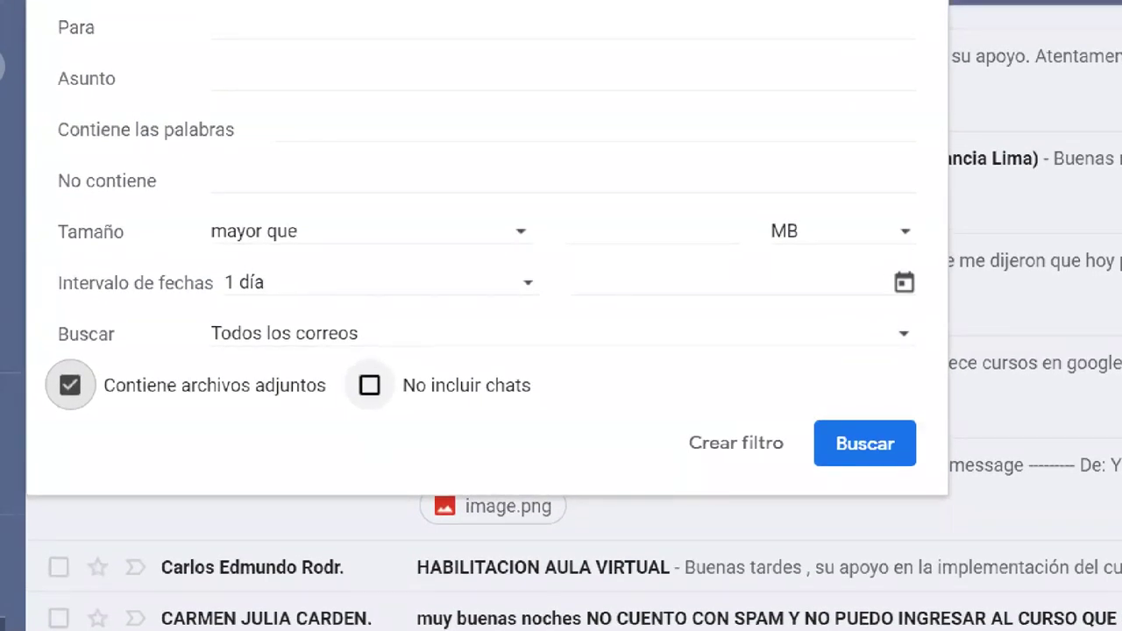
pyautogui.moveTo(34, 201); pyautogui.dragTo(377, 224)
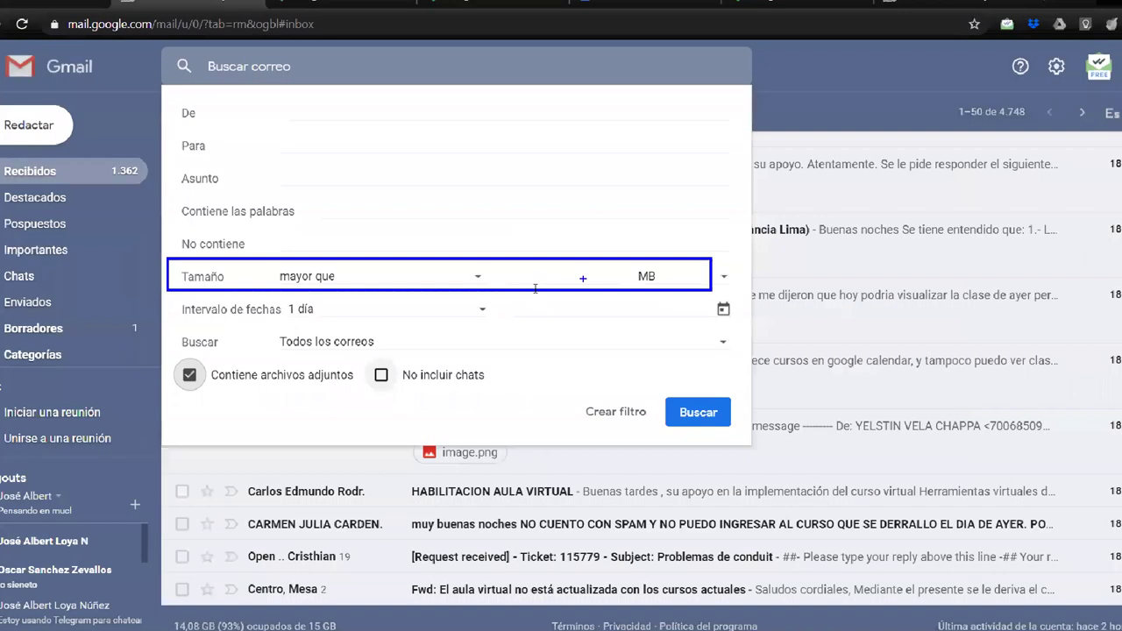
pyautogui.click(658, 239)
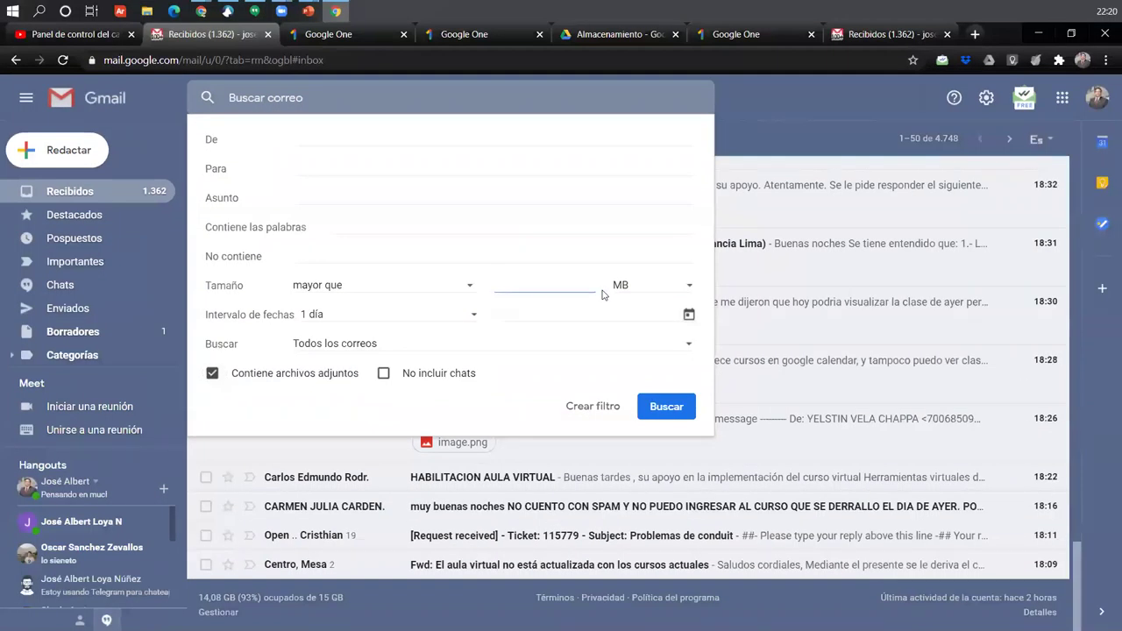
pyautogui.write('1')
pyautogui.click(667, 408)
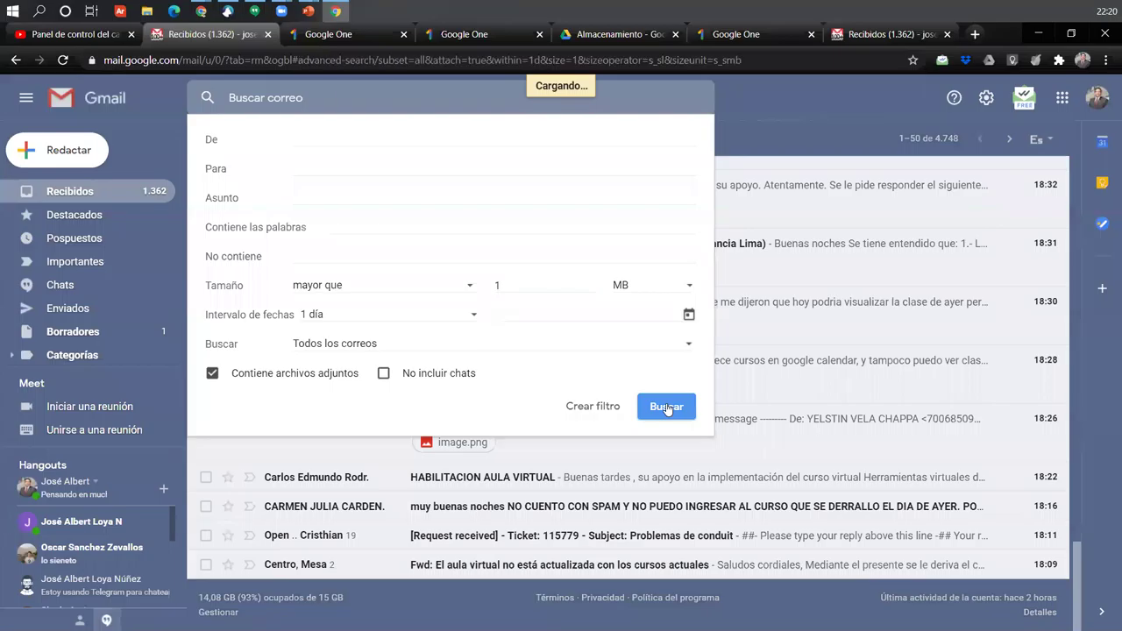
# - Delete the INCONVENIENTES CON EL "AULA VIRTUAL" conversation to the trash
pyautogui.scroll(-3, 583, 294)
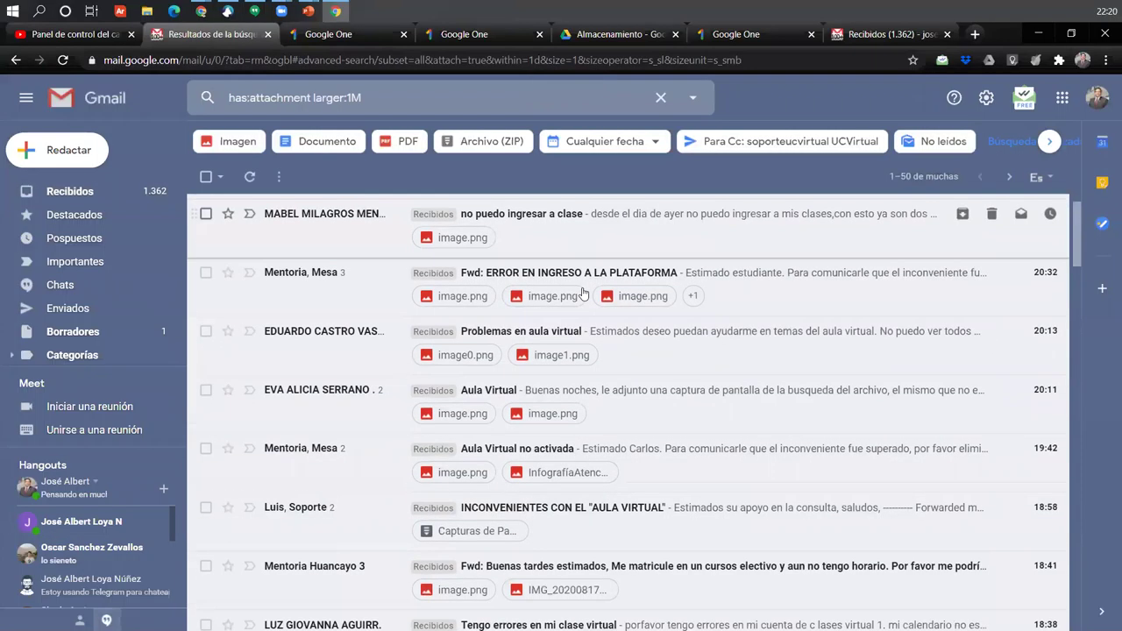
pyautogui.scroll(-3, 583, 294)
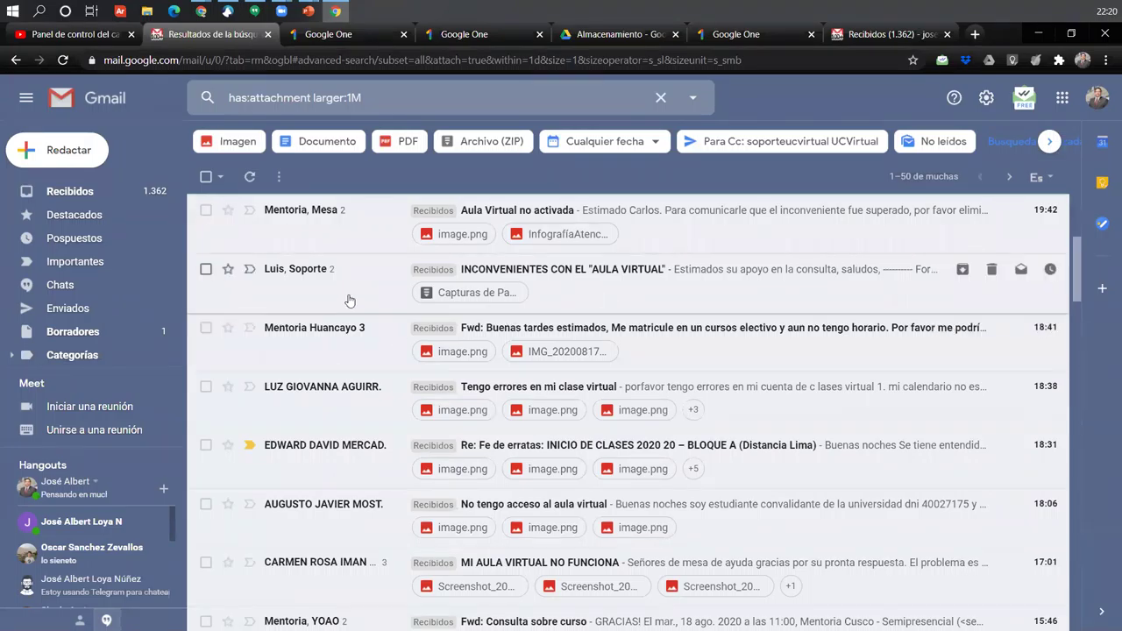
pyautogui.click(706, 281)
pyautogui.scroll(-5, 514, 371)
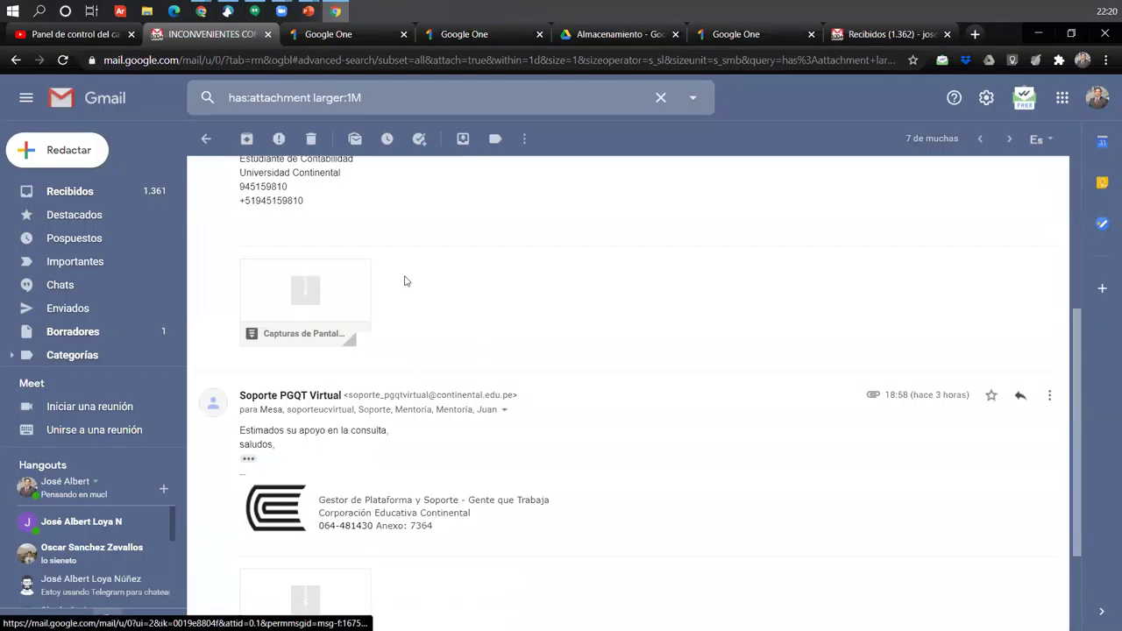
pyautogui.scroll(-1, 319, 264)
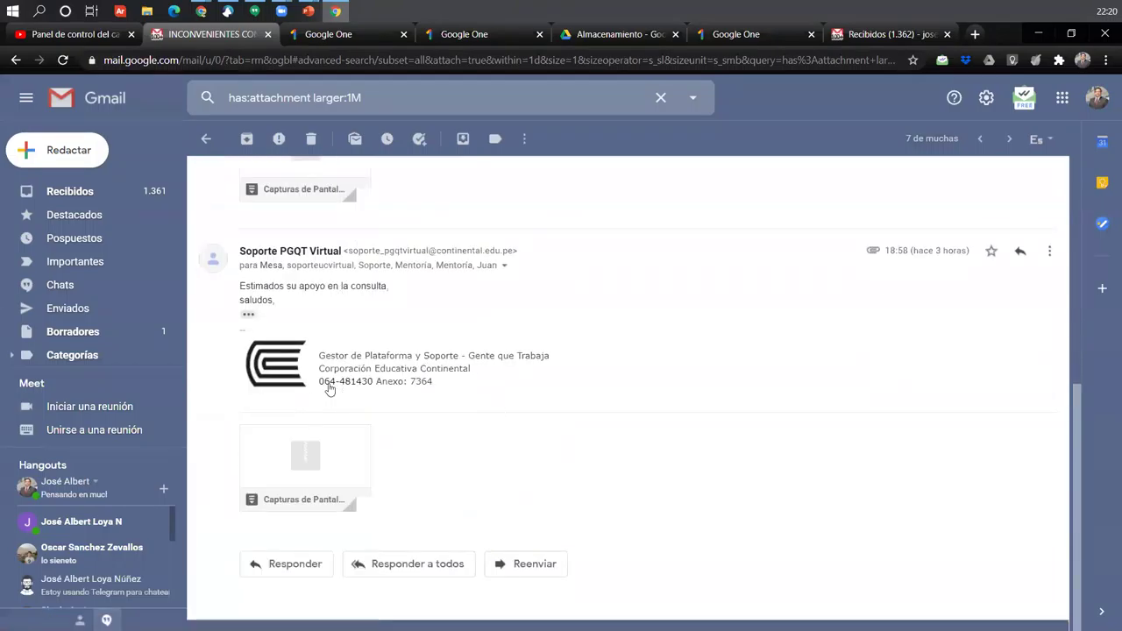
pyautogui.scroll(1, 308, 378)
pyautogui.scroll(3, 308, 378)
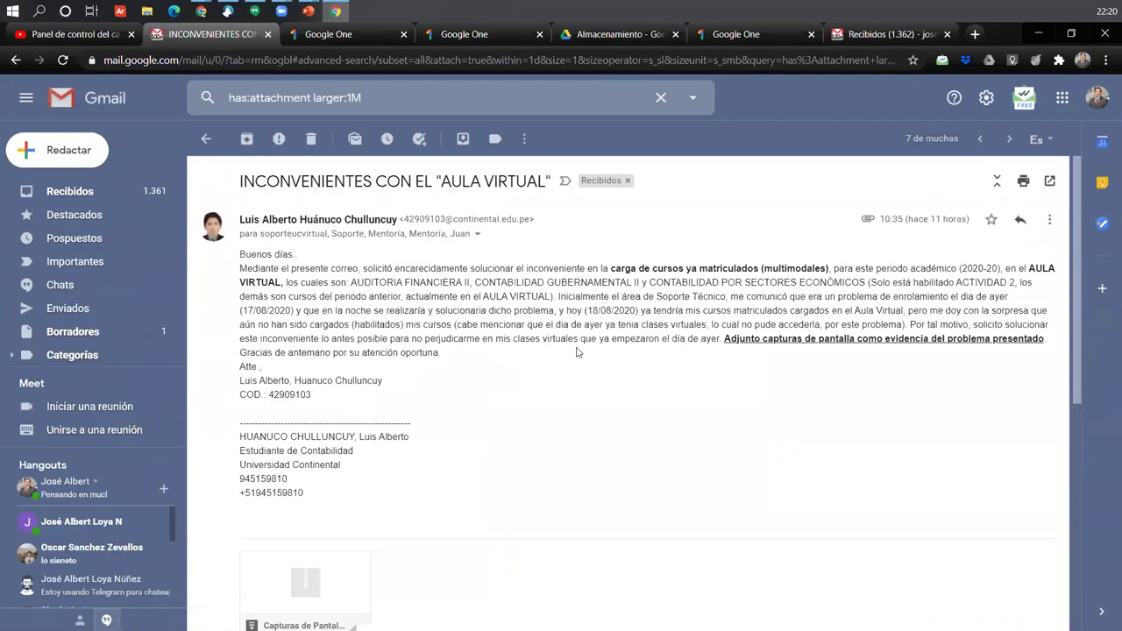
pyautogui.scroll(-4, 369, 411)
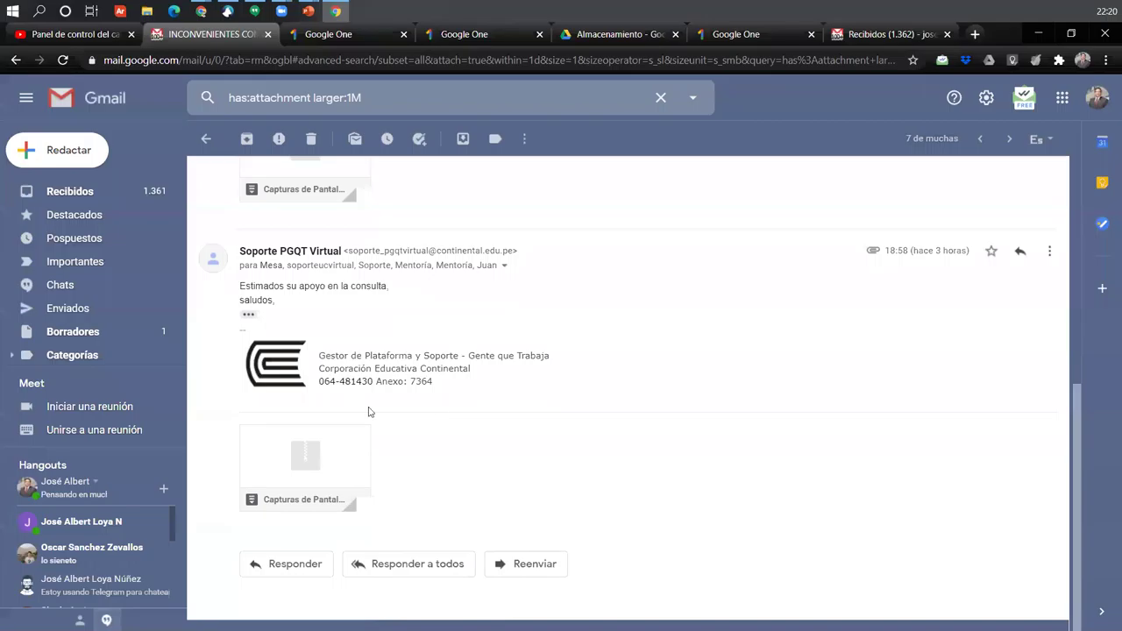
pyautogui.click(311, 139)
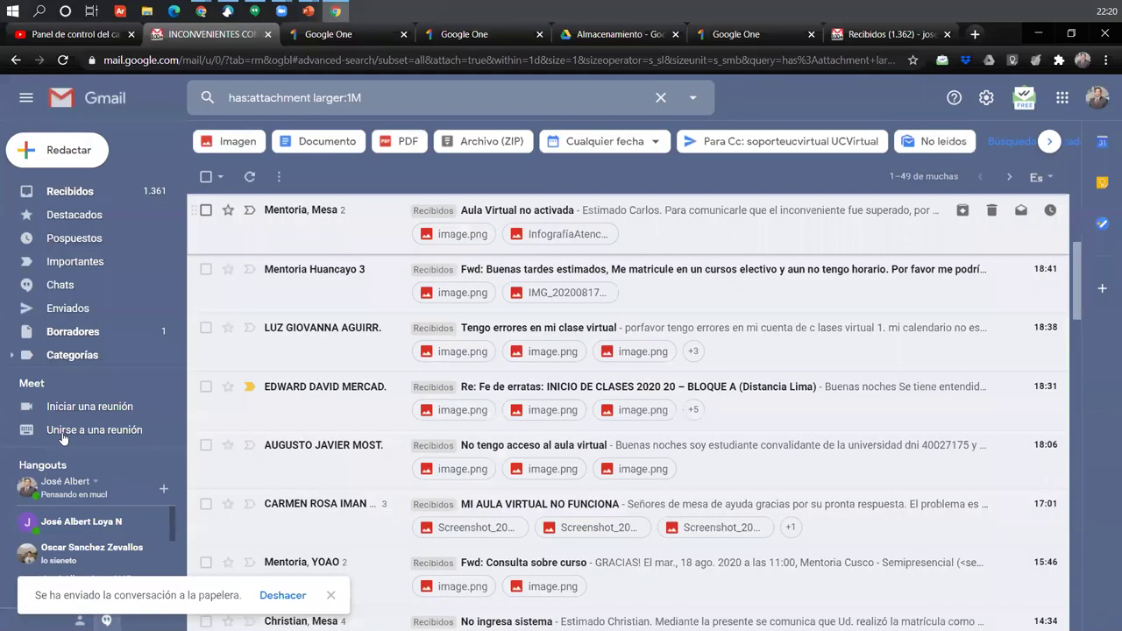
# - Expand the sidebar folder list to reveal Papelera and the other folders
pyautogui.scroll(-2, 62, 333)
pyautogui.scroll(1, 70, 350)
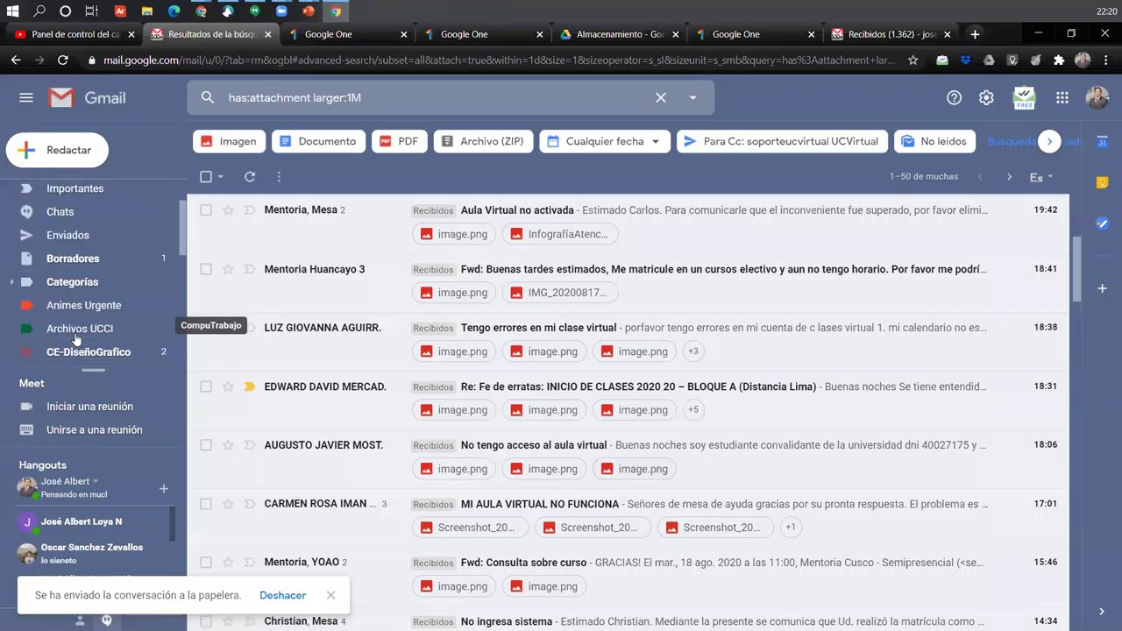
pyautogui.scroll(-5, 81, 350)
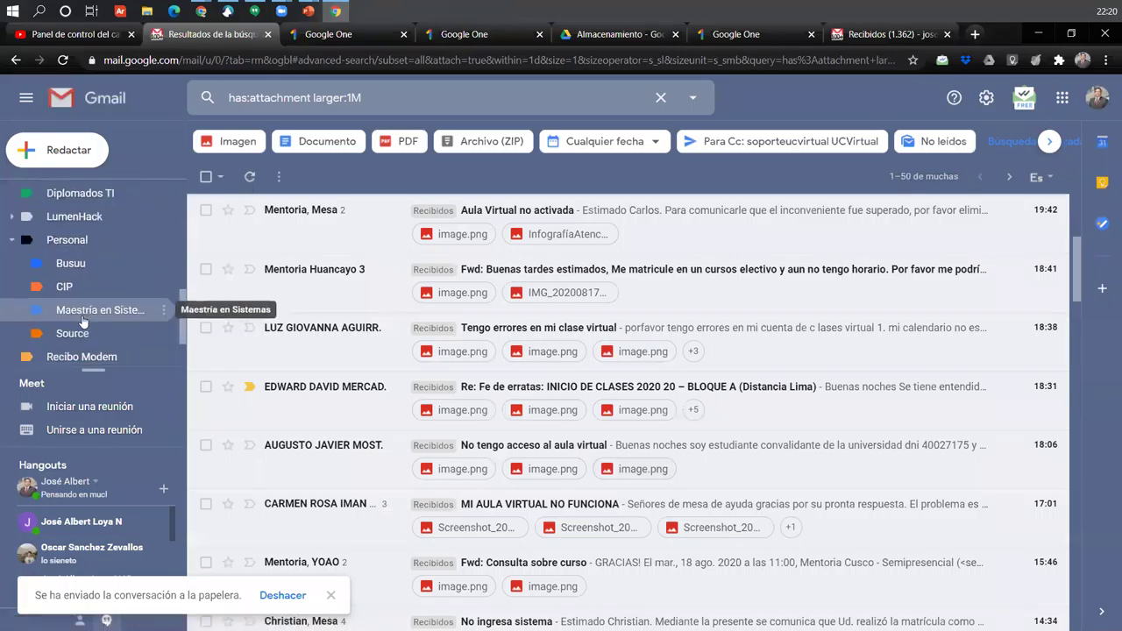
pyautogui.click(56, 354)
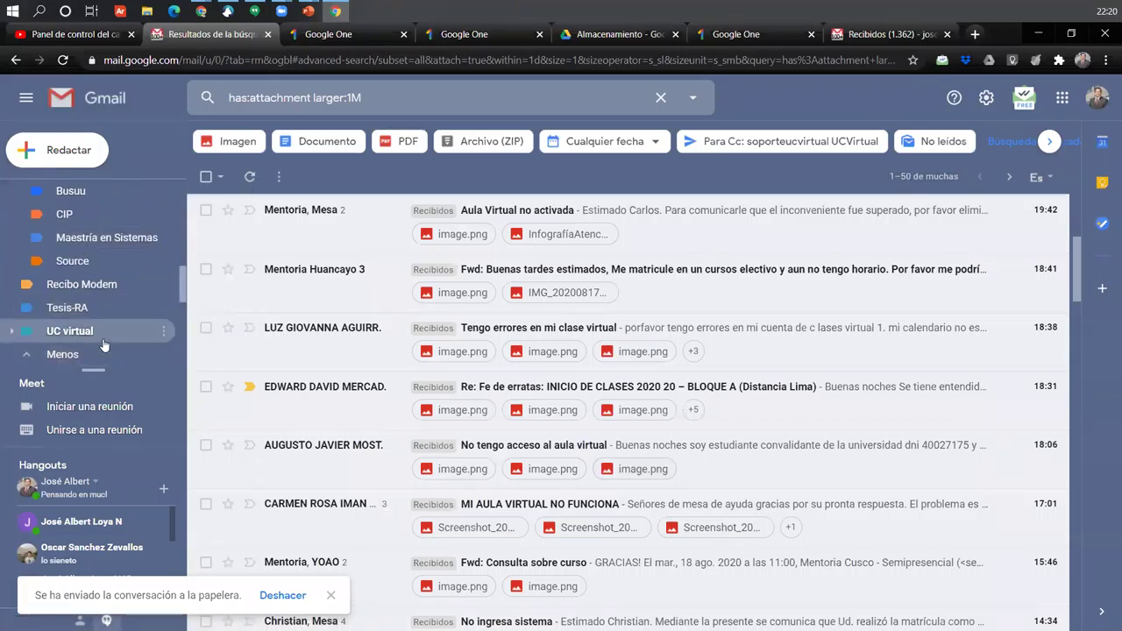
pyautogui.scroll(-3, 92, 332)
pyautogui.scroll(2, 76, 275)
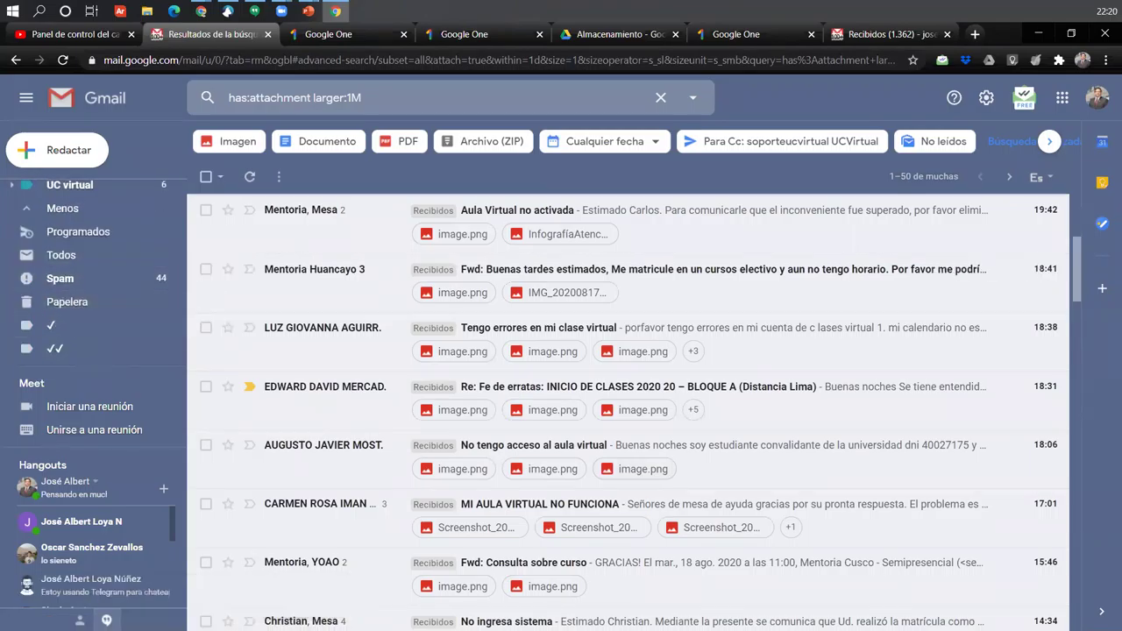
# - Permanently empty the trash, then look through the Spam folder
pyautogui.click(26, 279)
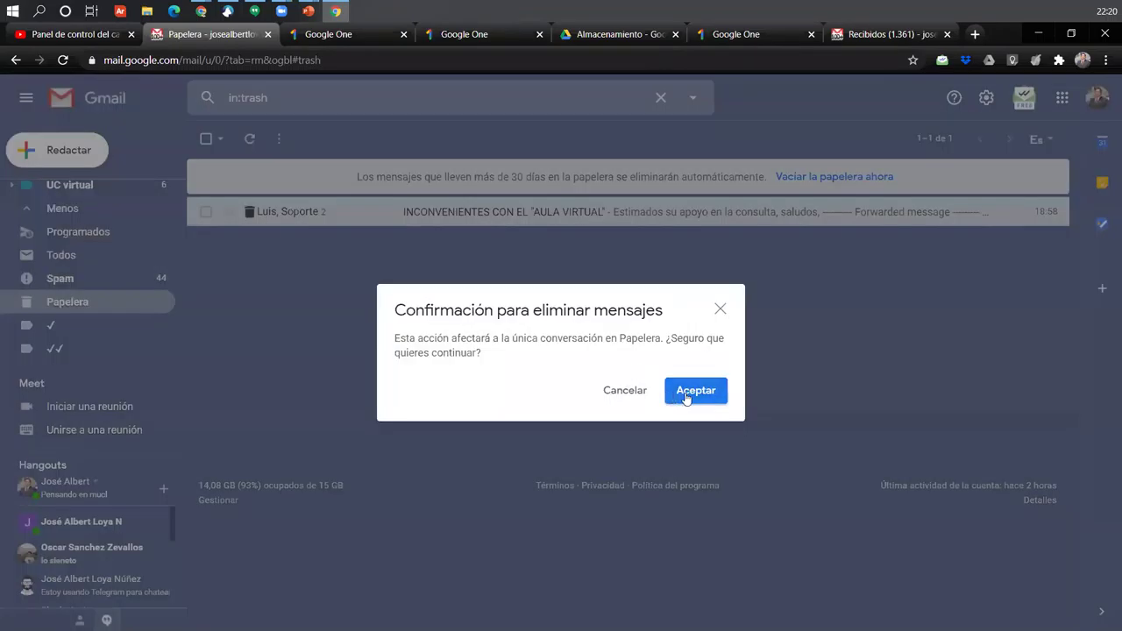
pyautogui.click(688, 395)
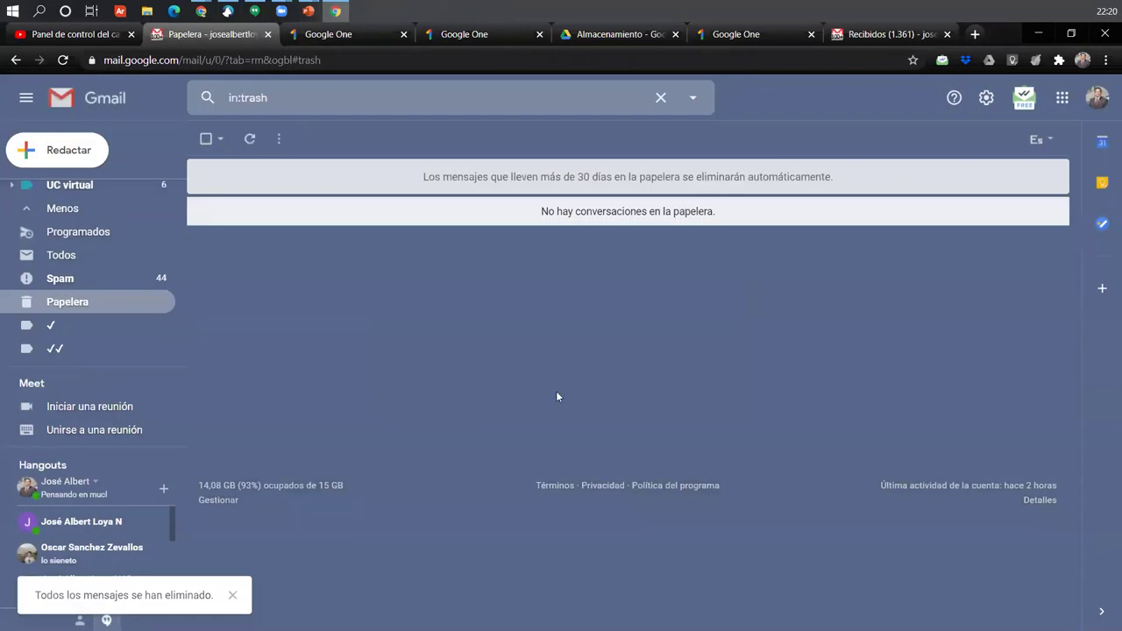
pyautogui.click(58, 279)
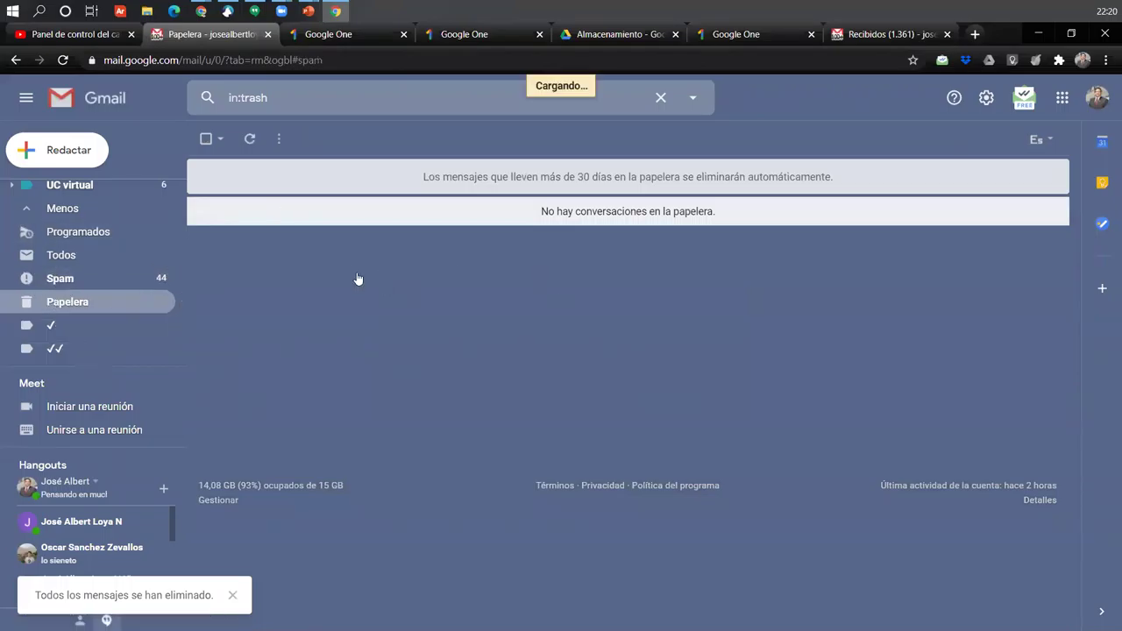
pyautogui.scroll(-4, 752, 271)
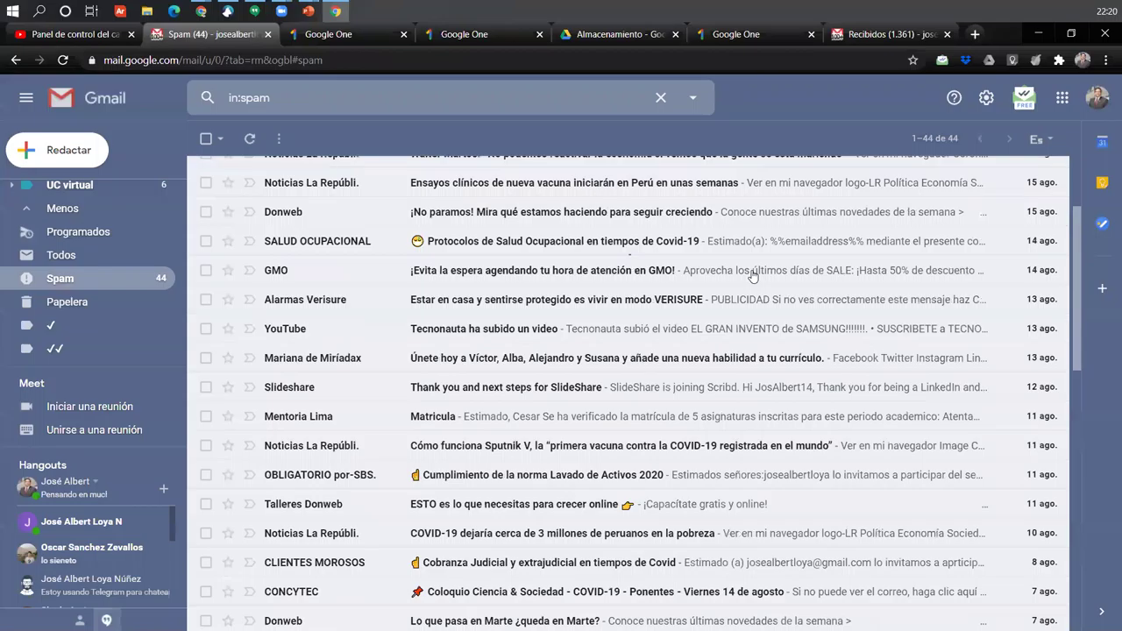
pyautogui.scroll(-10, 752, 277)
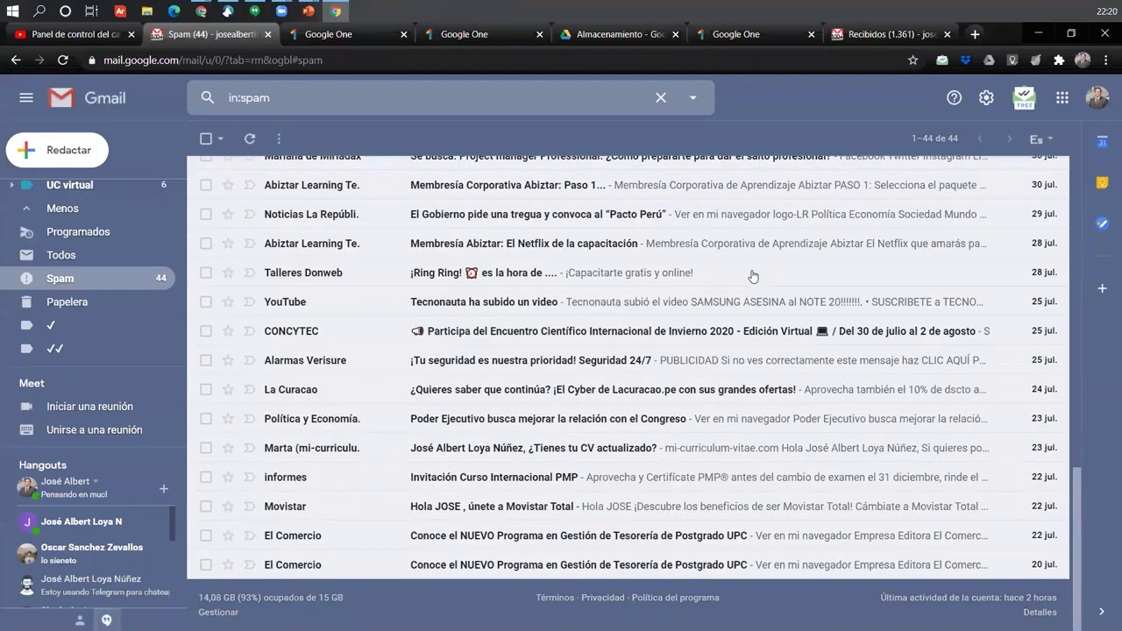
pyautogui.scroll(15, 752, 276)
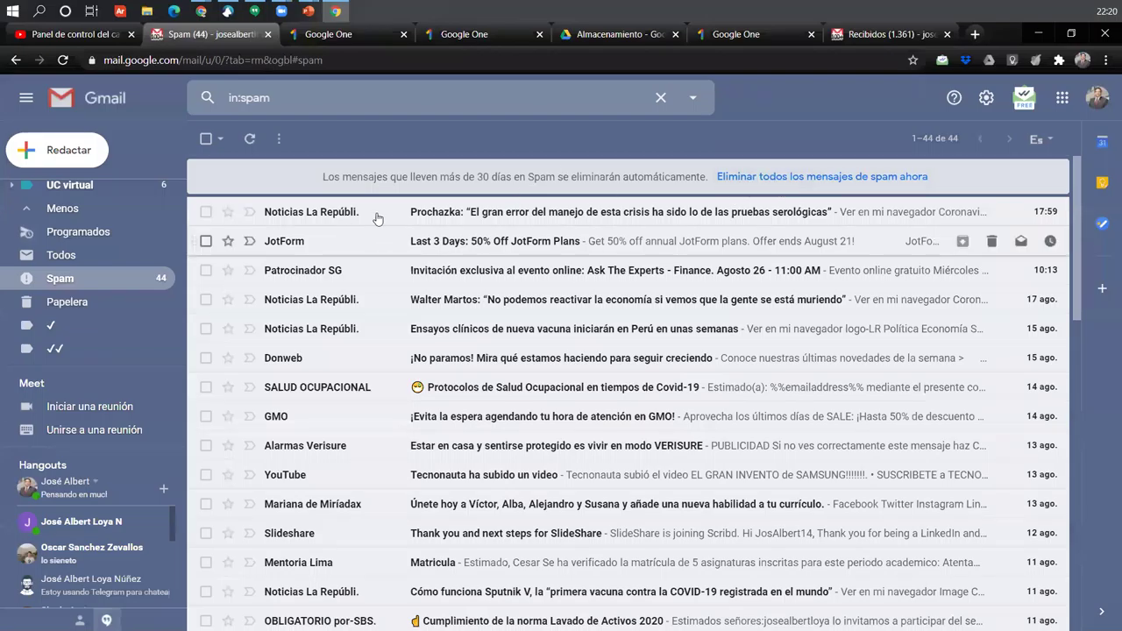
pyautogui.scroll(-3, 543, 412)
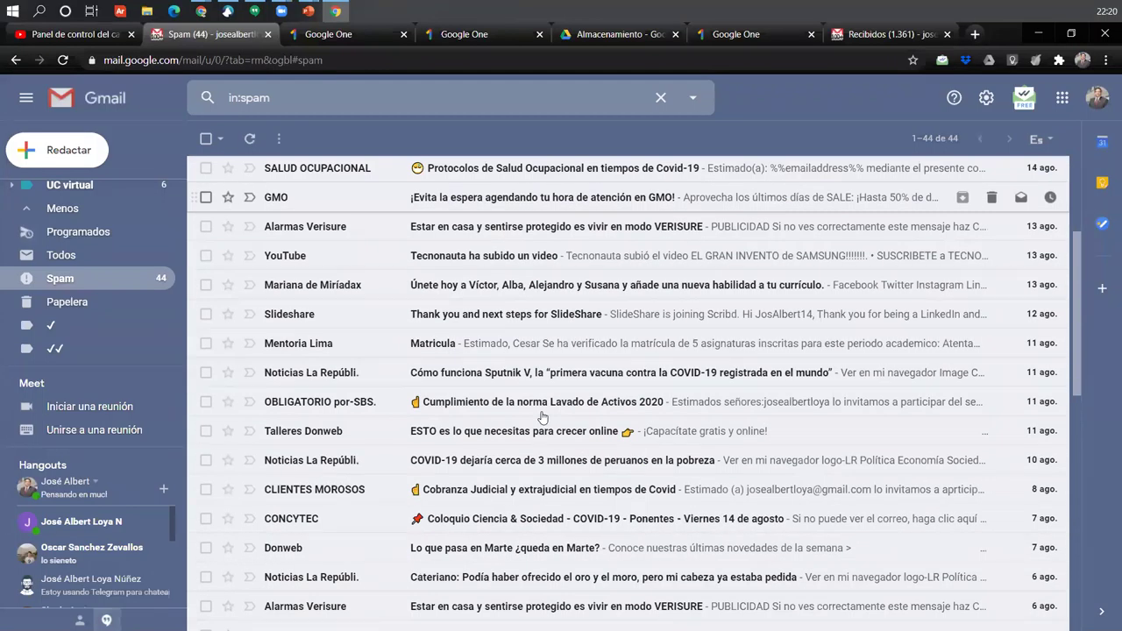
pyautogui.scroll(-3, 543, 418)
pyautogui.scroll(6, 565, 404)
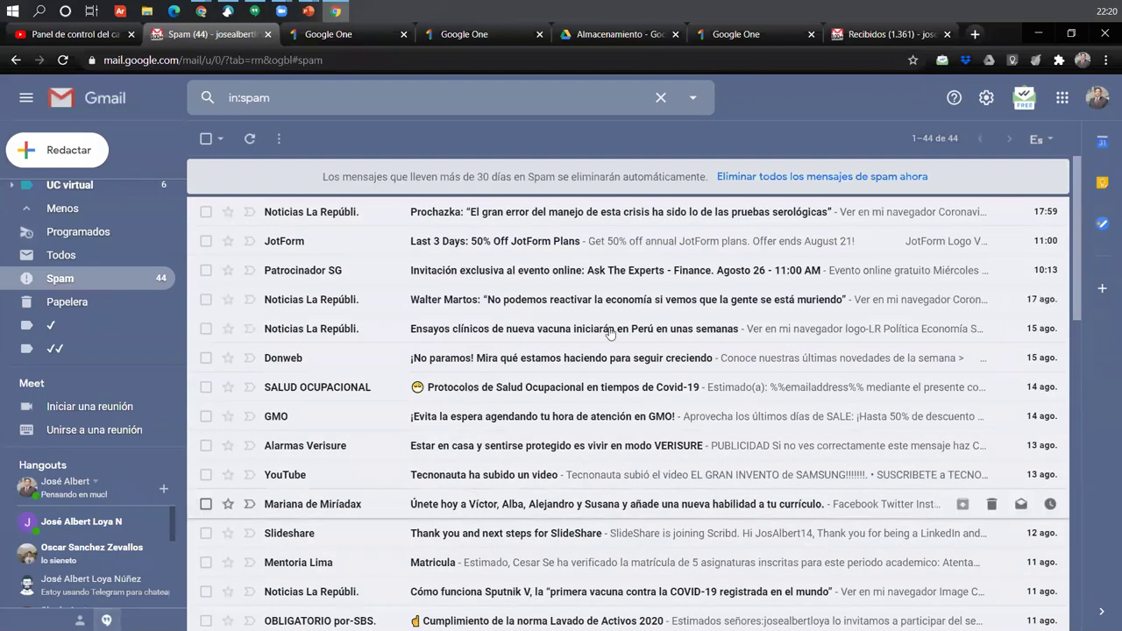
# - Delete all 44 spam conversations at once and return to Google One storage
pyautogui.click(783, 180)
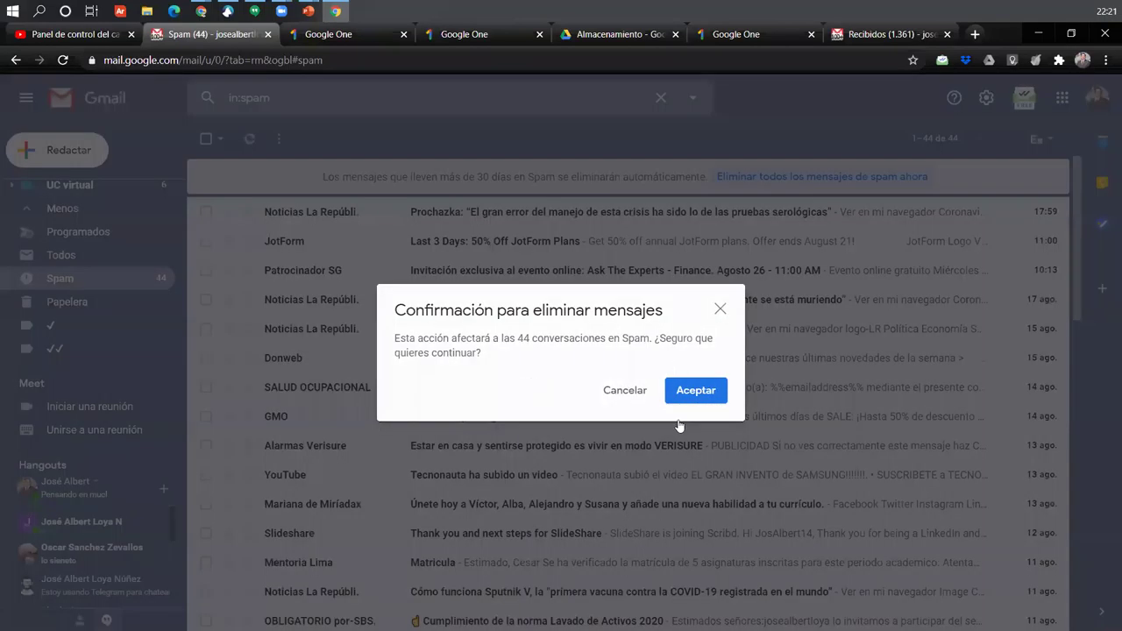
pyautogui.click(697, 399)
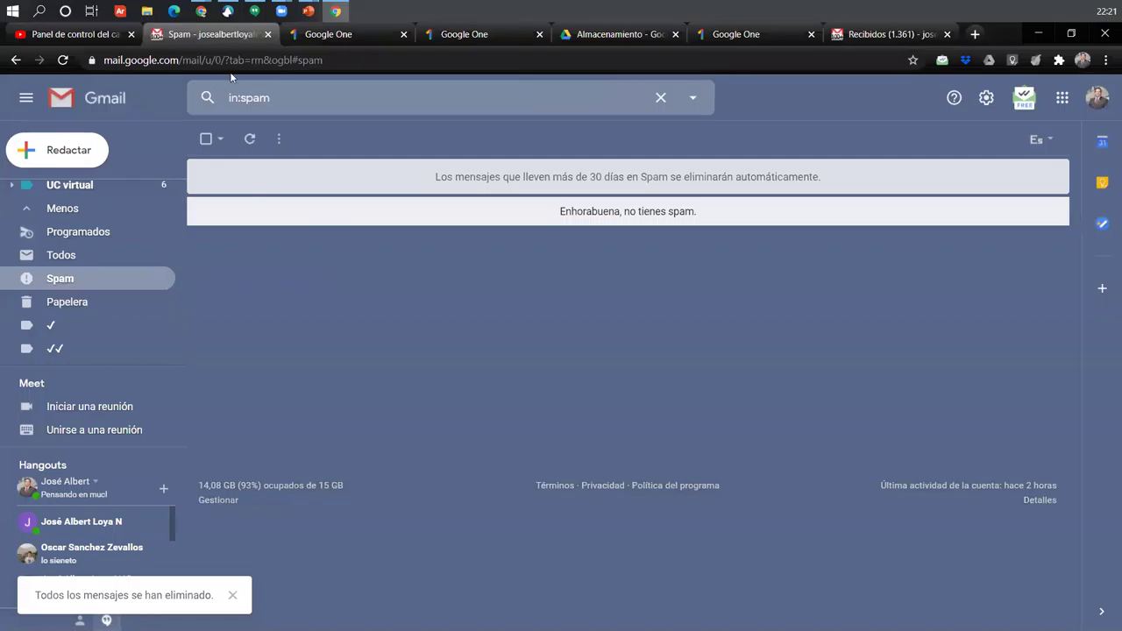
pyautogui.click(313, 36)
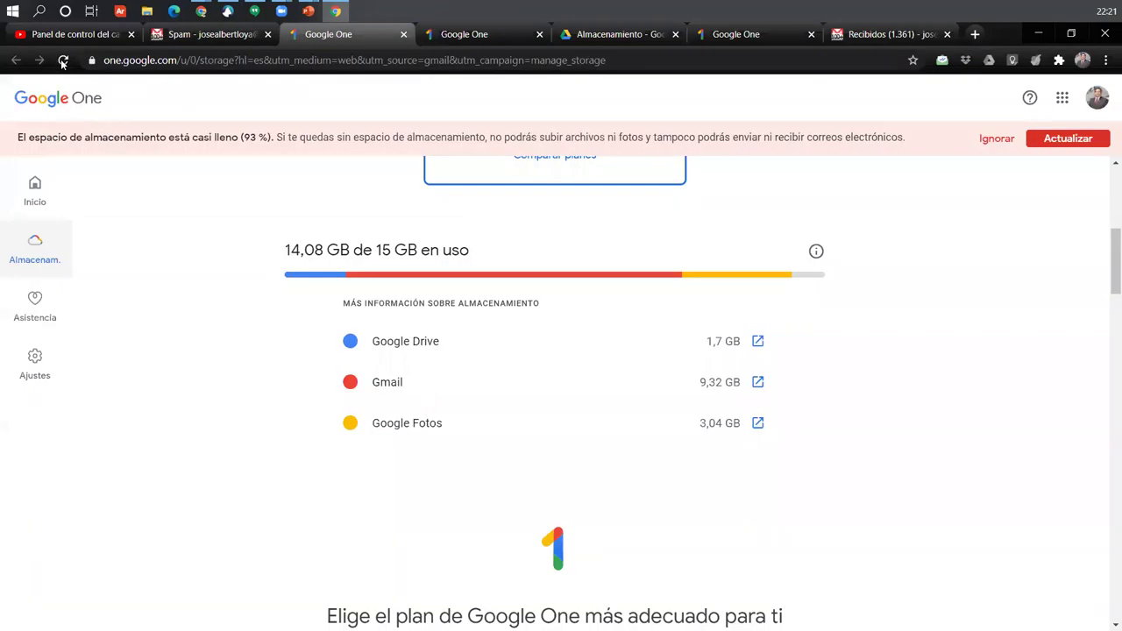
# - Reload the Google One storage page, confirm 14,08 GB of 15 GB is still used, and return to Gmail Spam
pyautogui.click(62, 59)
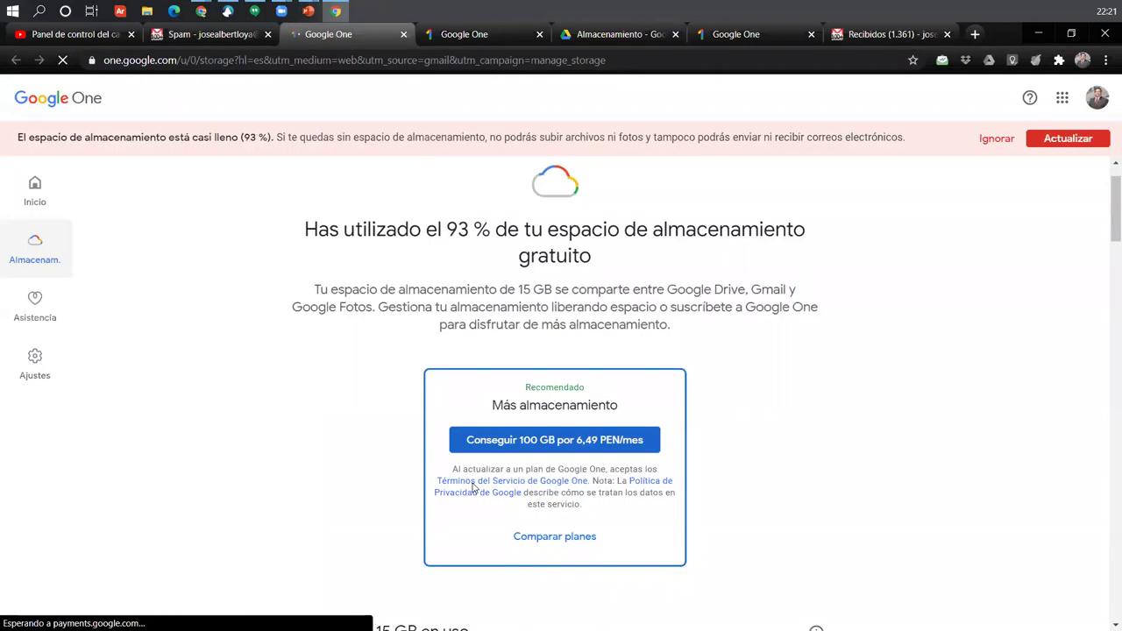
pyautogui.scroll(-5, 526, 430)
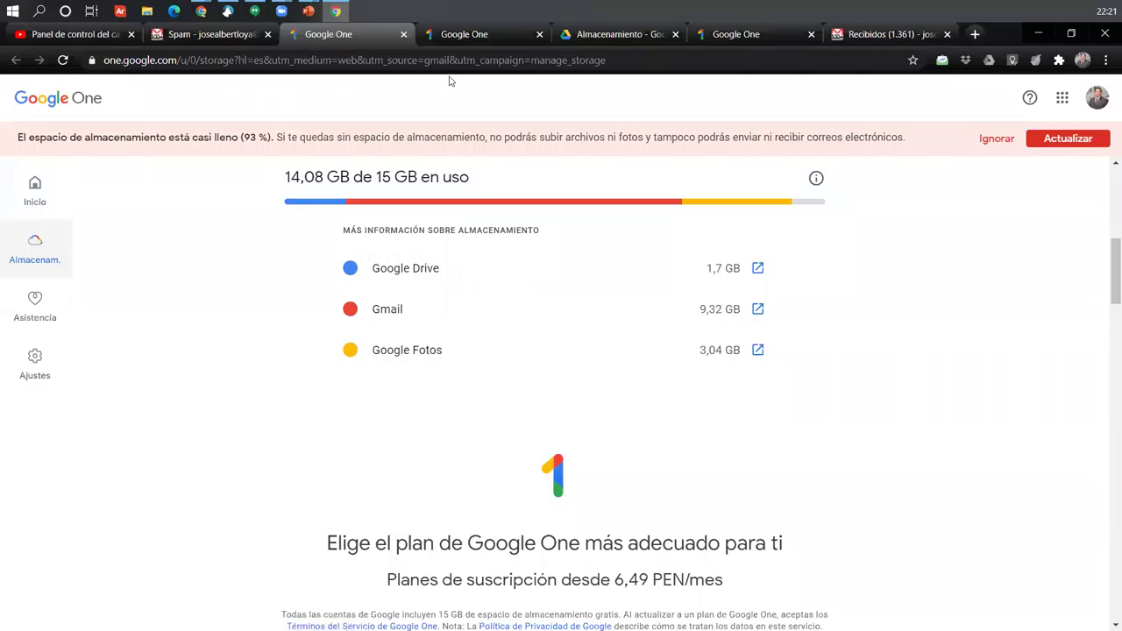
pyautogui.click(224, 41)
# - Open the Gmail inbox and highlight the storage usage area at the bottom of the page
pyautogui.scroll(3, 100, 231)
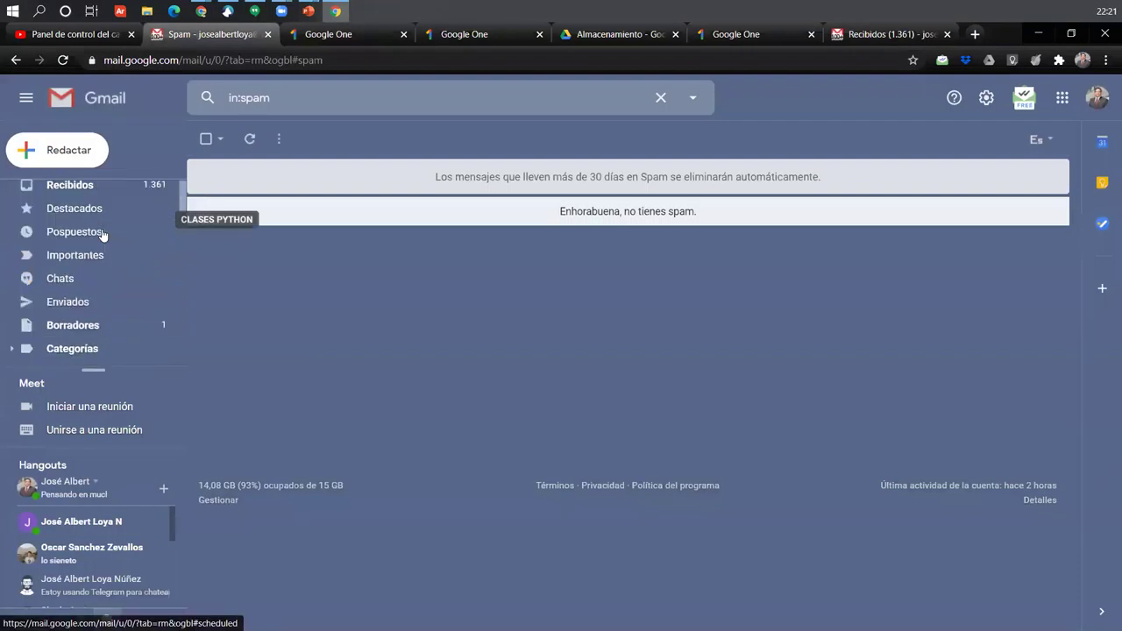
pyautogui.click(92, 192)
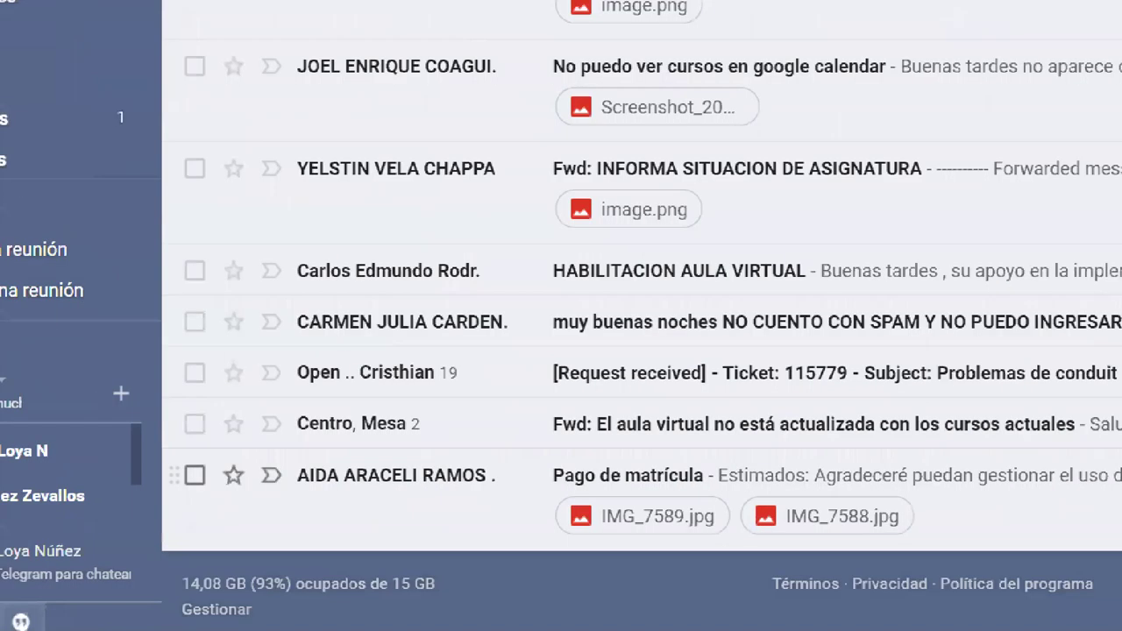
pyautogui.moveTo(165, 571); pyautogui.dragTo(481, 628)
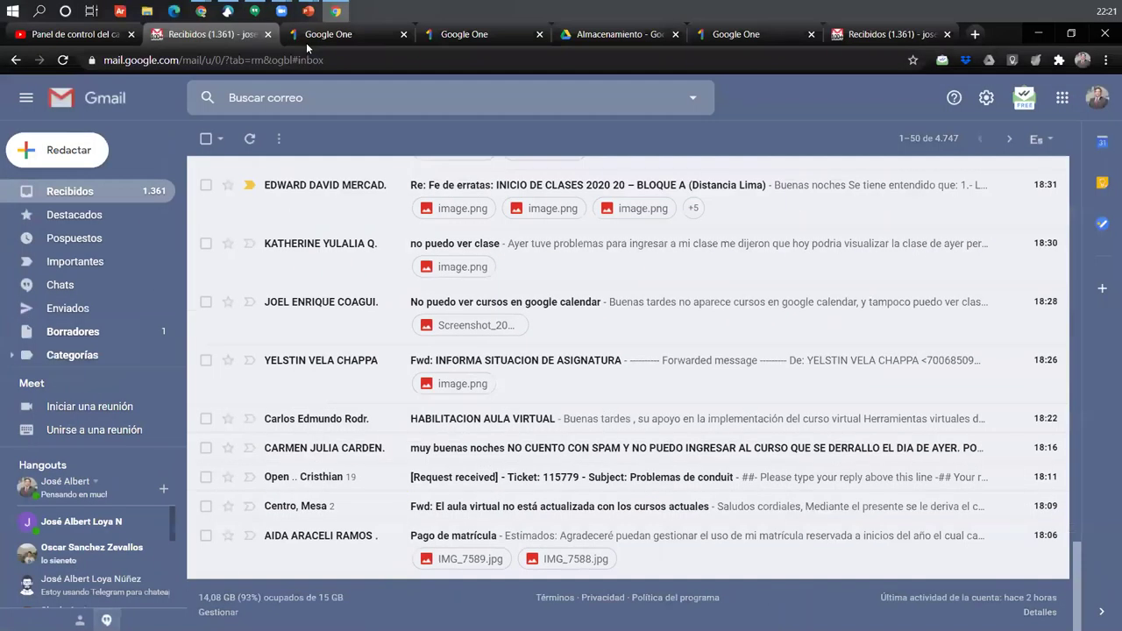
# - Open Google One storage management and highlight Google Drive's 1,7 GB usage amount
pyautogui.click(195, 598)
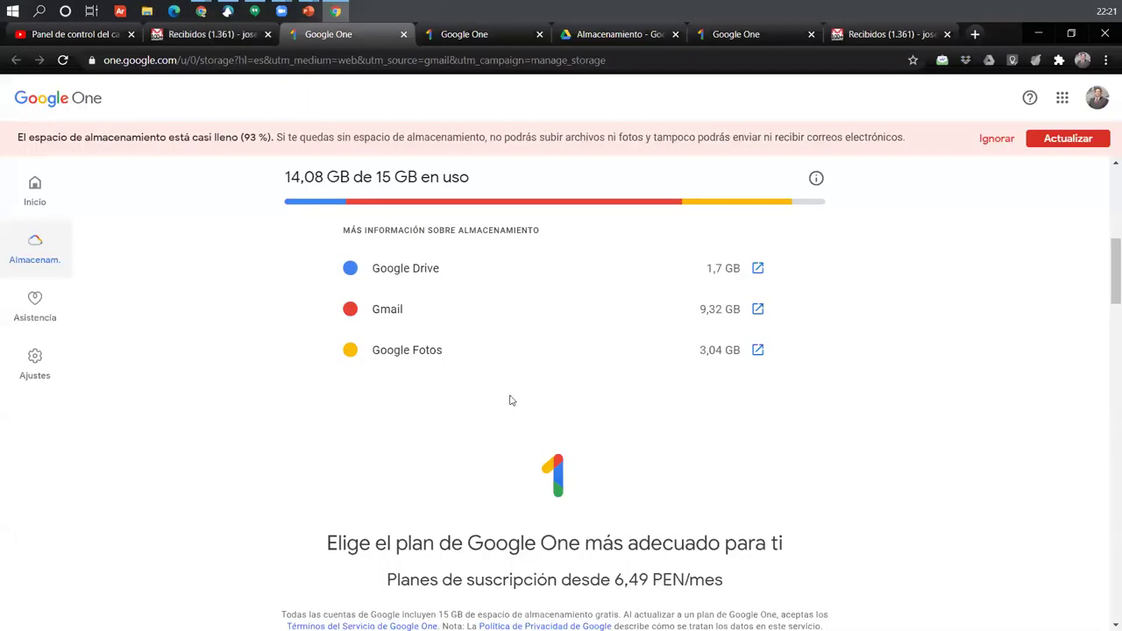
pyautogui.moveTo(363, 280)
pyautogui.mouseDown()
pyautogui.moveTo(494, 280)
pyautogui.moveTo(478, 320)
pyautogui.moveTo(369, 313)
pyautogui.moveTo(525, 351)
pyautogui.moveTo(641, 353)
pyautogui.mouseUp()
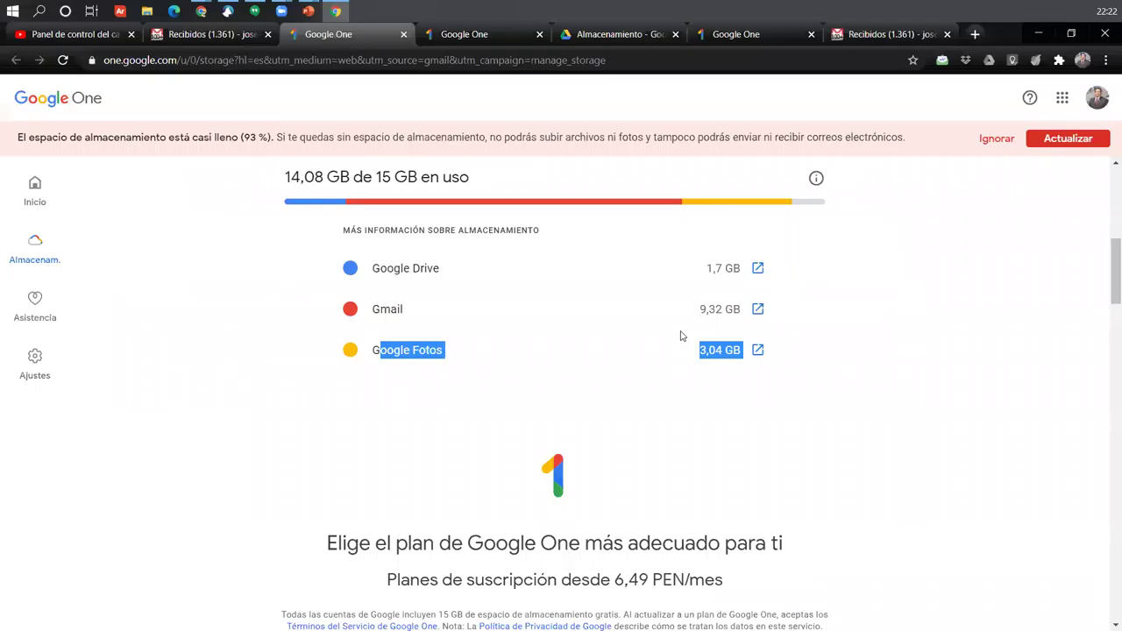
pyautogui.click(597, 37)
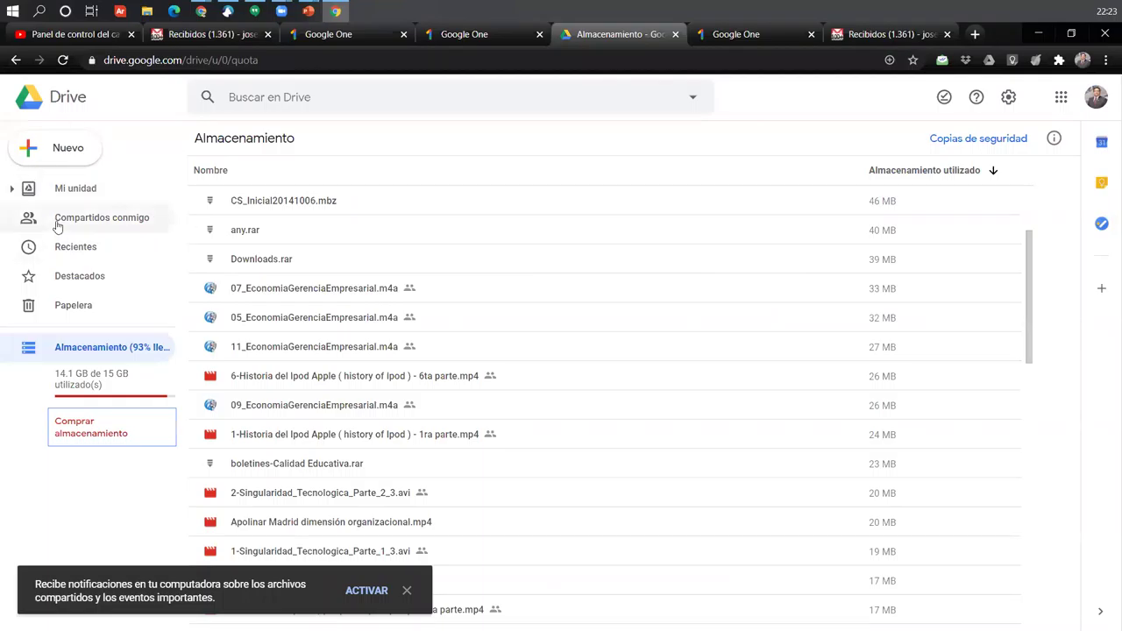
# - Go back in Drive, open Mi unidad, and then open the Classroom folder
pyautogui.hotkey('alt', 'Left')
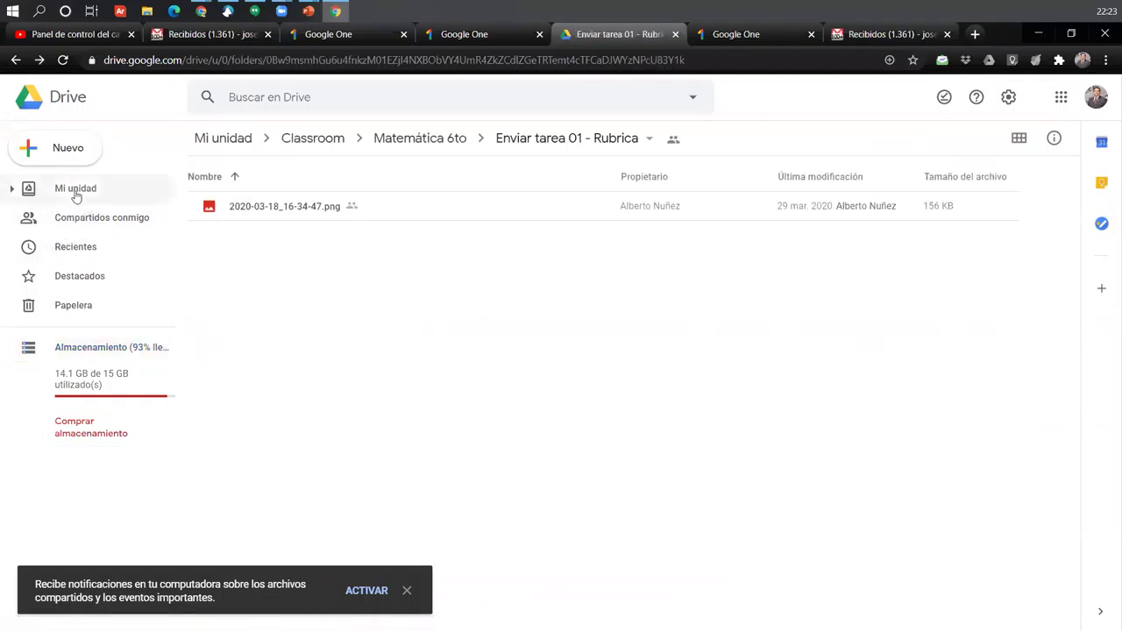
pyautogui.click(75, 190)
pyautogui.scroll(-3, 315, 326)
pyautogui.scroll(2, 313, 325)
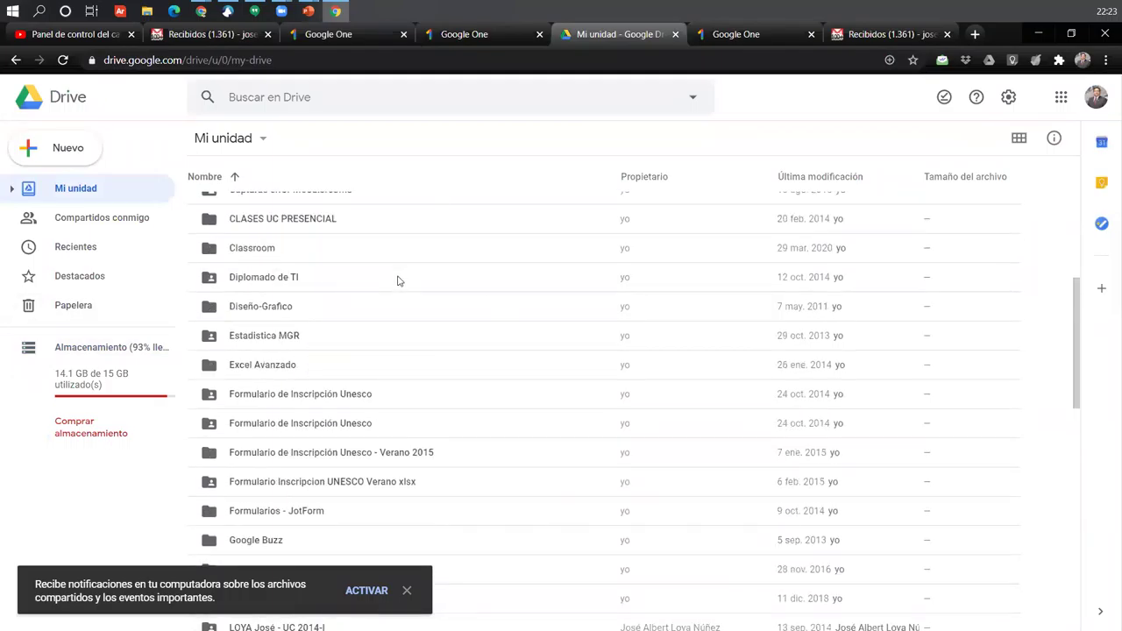
pyautogui.click(247, 254)
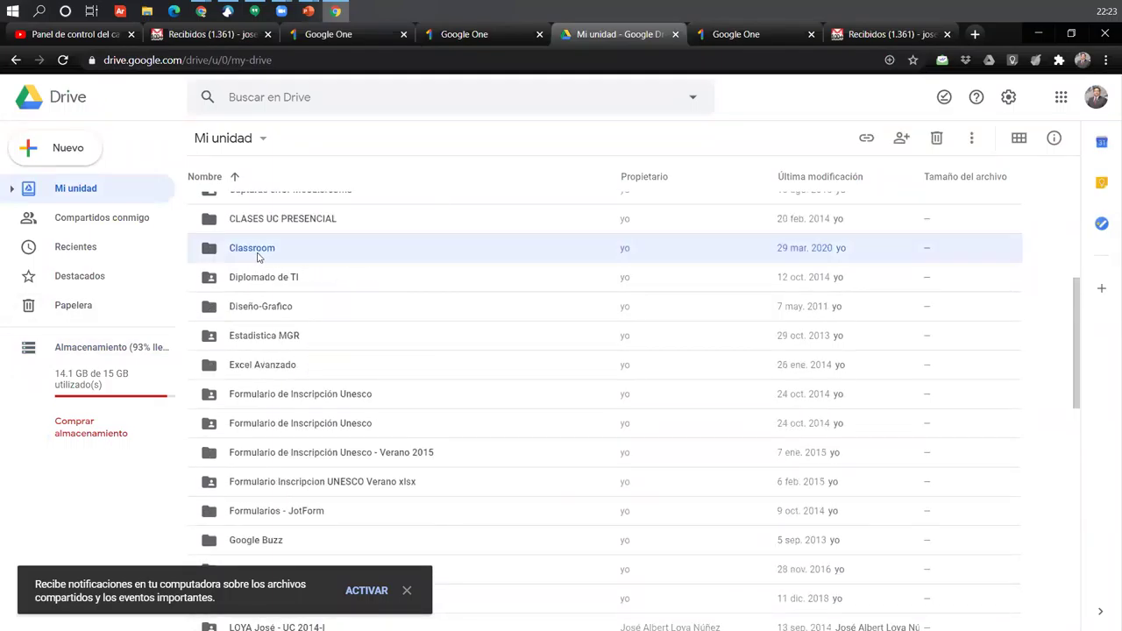
pyautogui.doubleClick(254, 256)
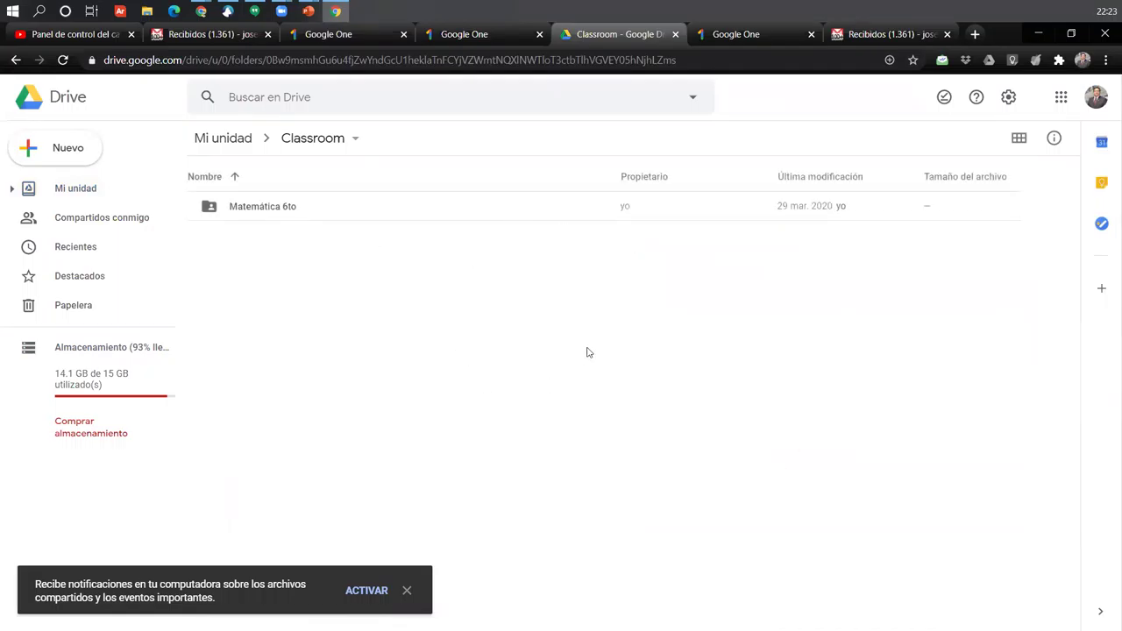
# - Return to Mi unidad from Classroom, look over its folder list, and switch to the Gmail inbox
pyautogui.click(211, 136)
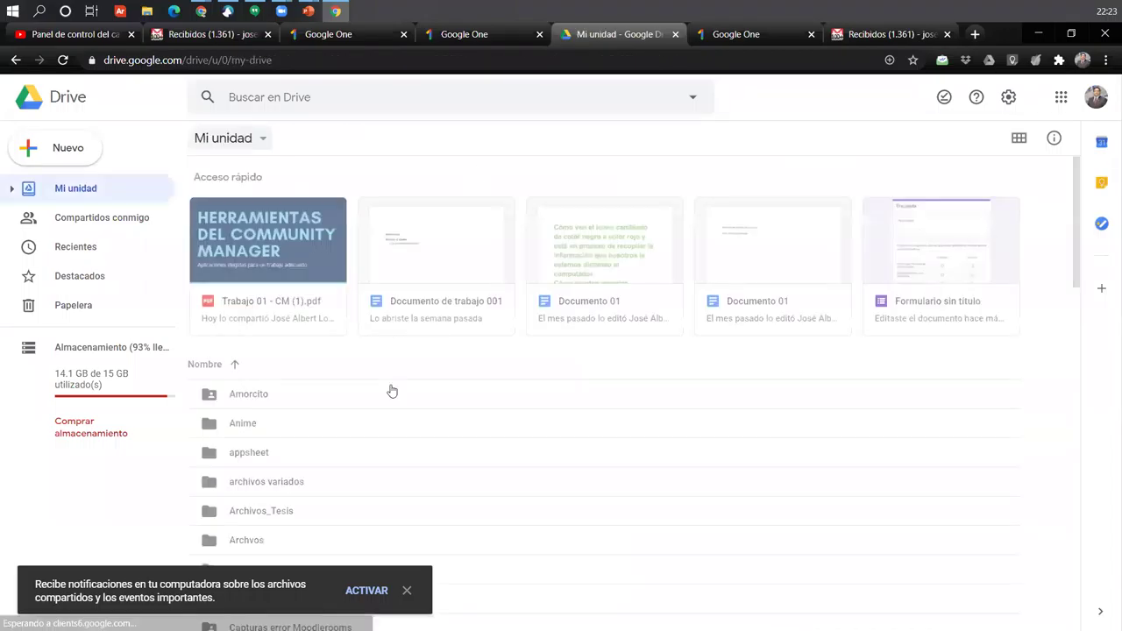
pyautogui.scroll(-12, 321, 427)
pyautogui.scroll(3, 321, 426)
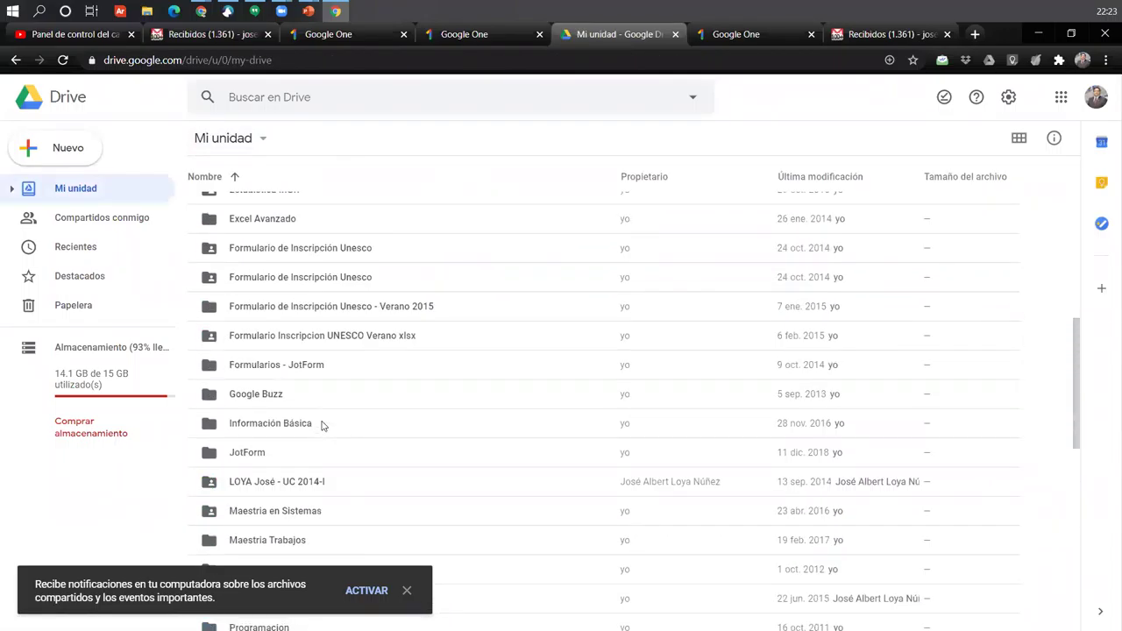
pyautogui.scroll(3, 321, 427)
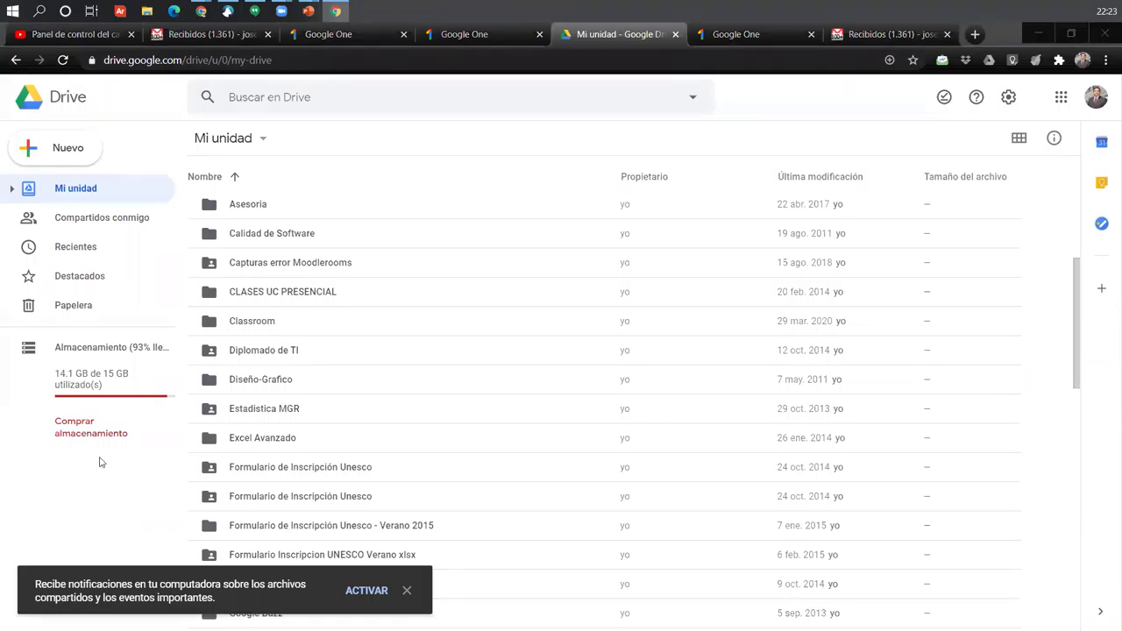
pyautogui.click(1003, 34)
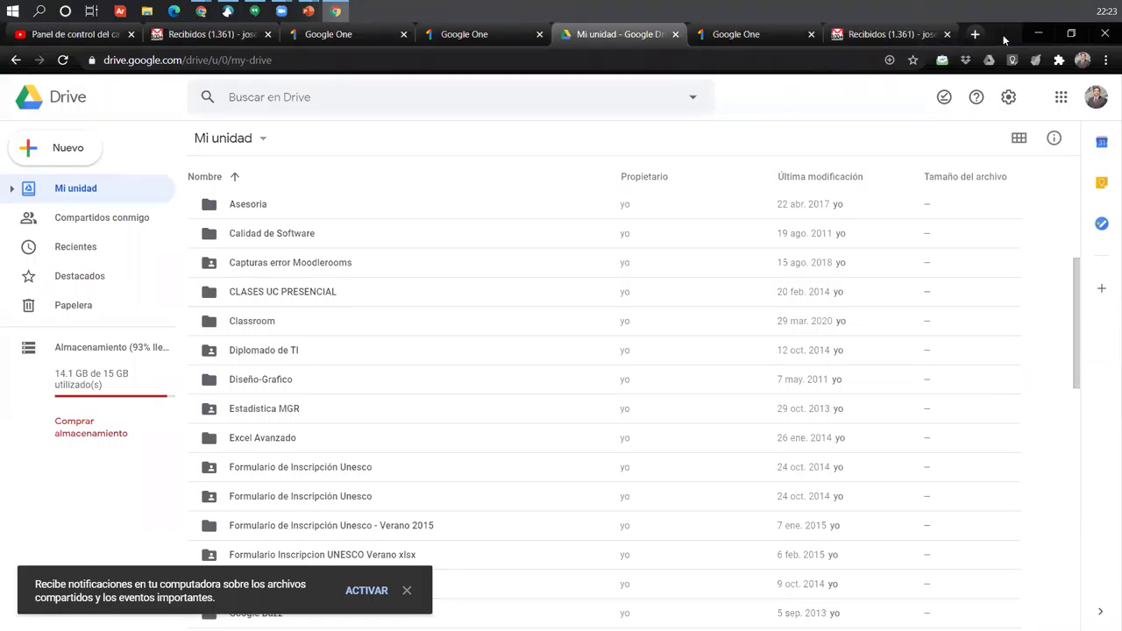
pyautogui.hotkey('alt', 'Tab')
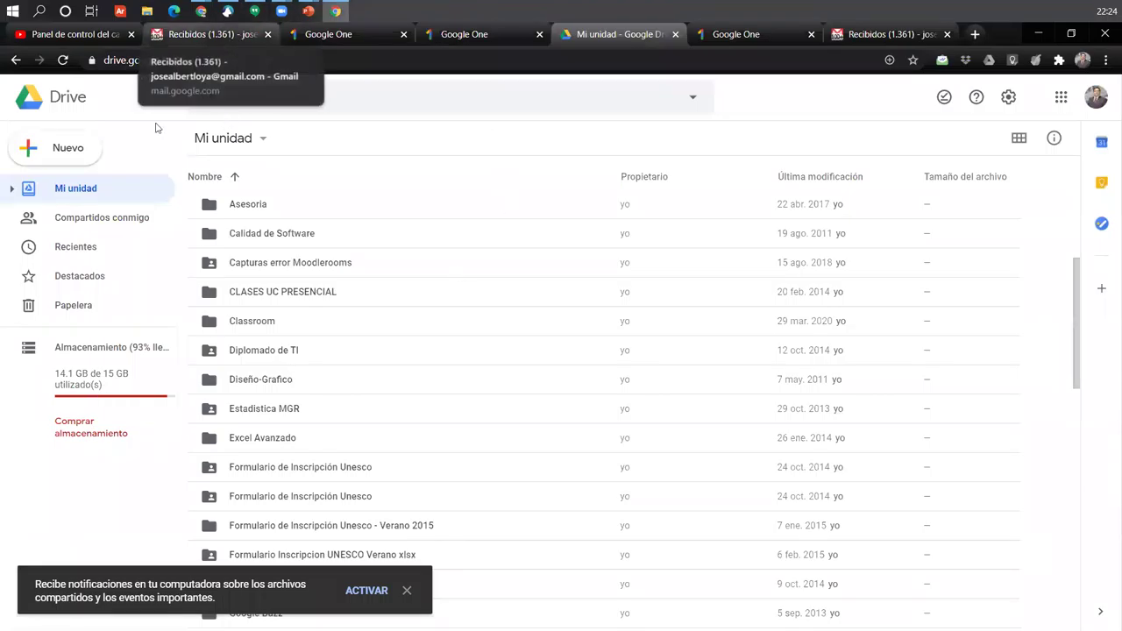
pyautogui.click(229, 38)
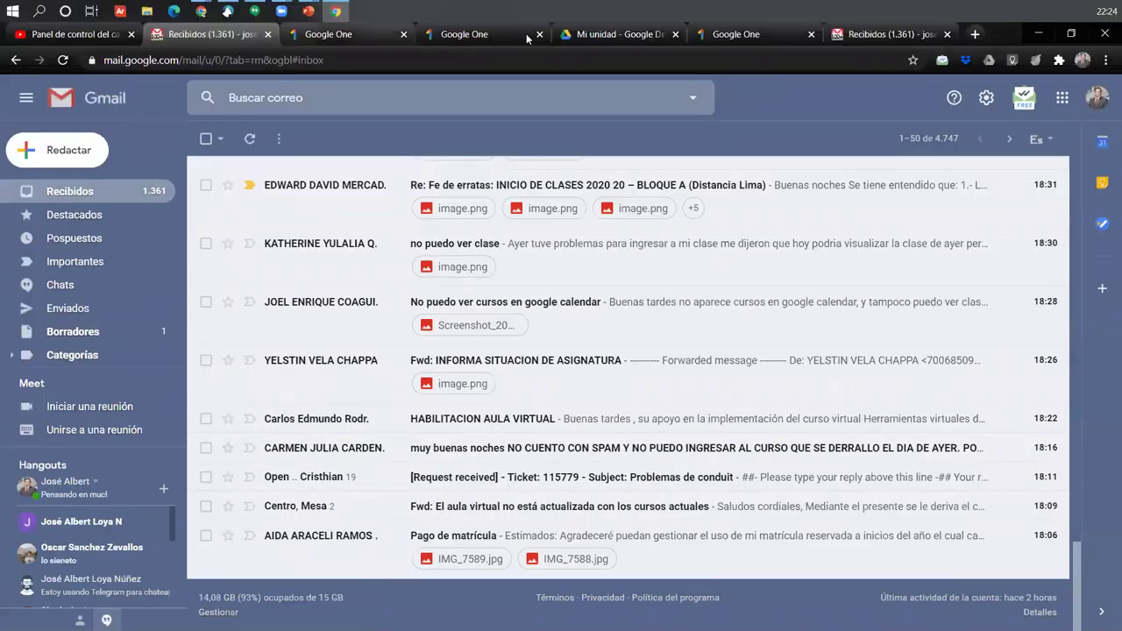
# - Close the leftover extra inbox tabs
pyautogui.hotkey('ctrl', 'Tab')
pyautogui.click(540, 34)
pyautogui.click(539, 34)
pyautogui.click(539, 34)
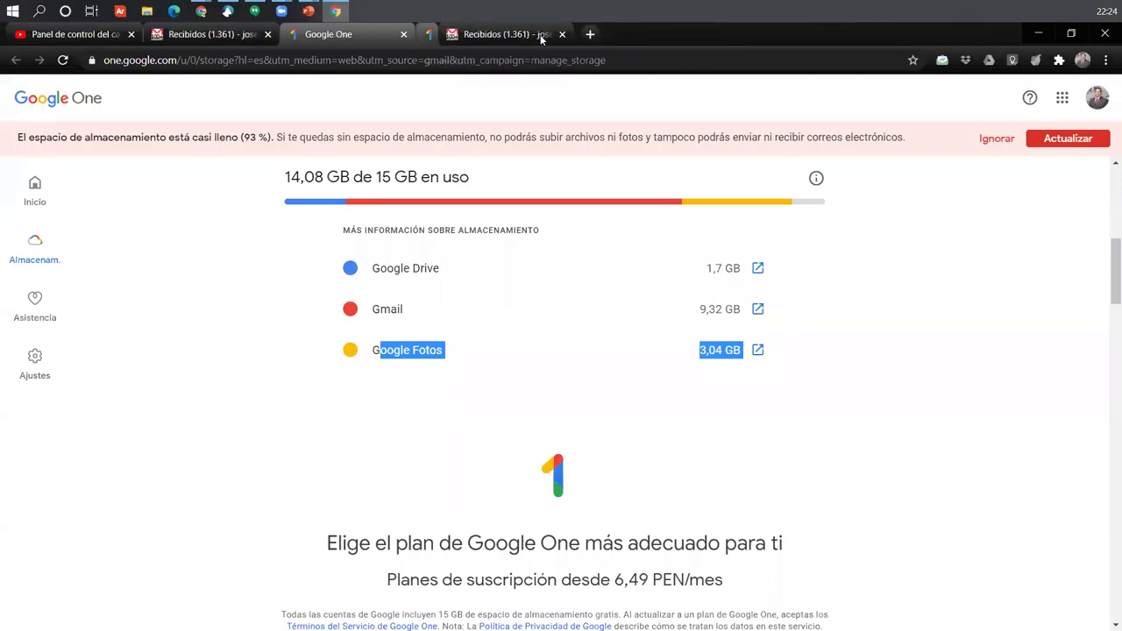
pyautogui.click(539, 34)
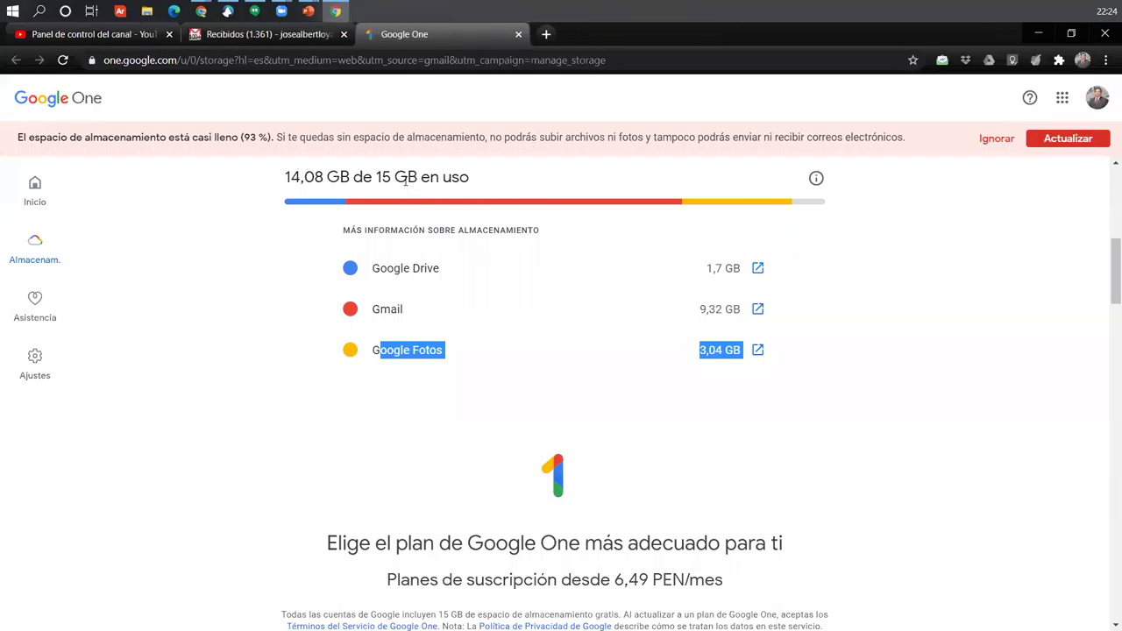
# - On the Google One storage page, highlight Gmail's 9,32 GB usage entry
pyautogui.click(446, 457)
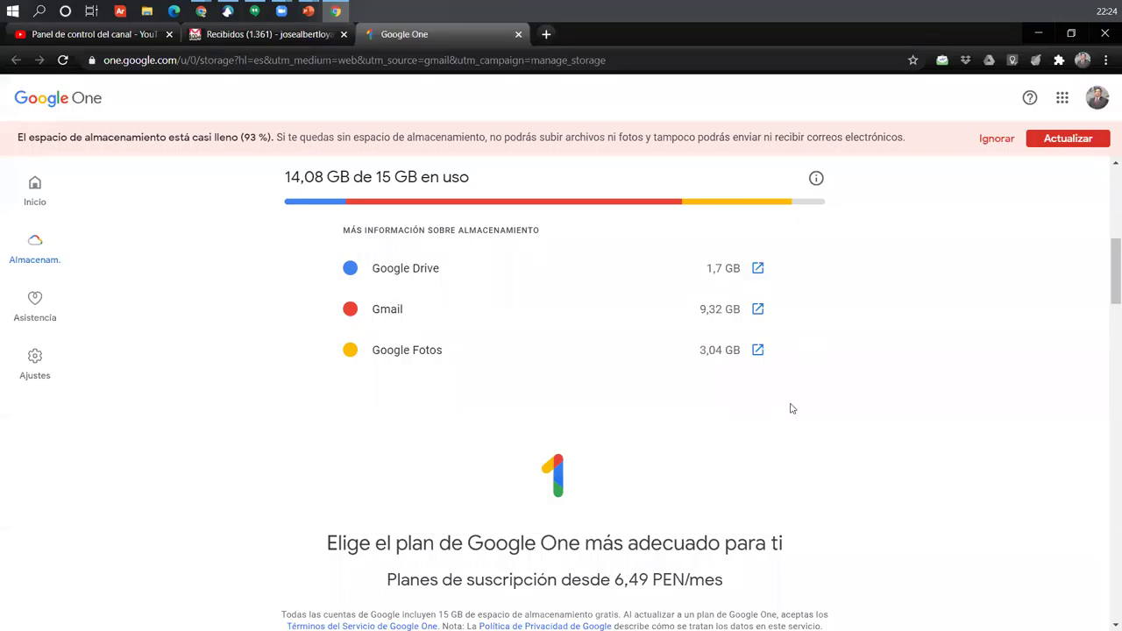
pyautogui.click(753, 319)
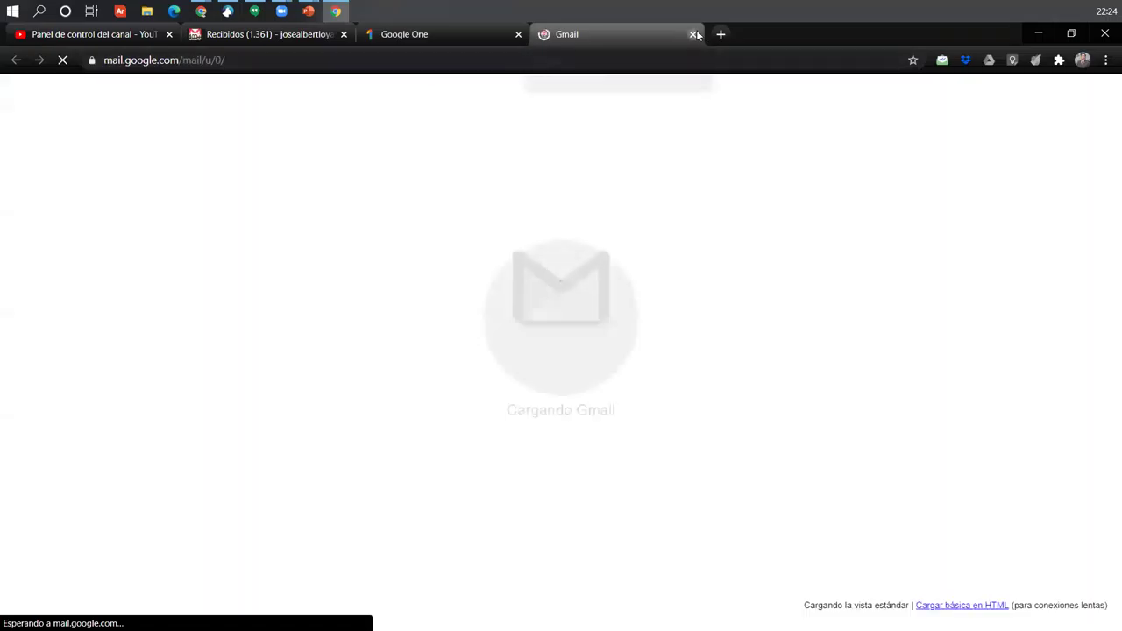
pyautogui.click(692, 34)
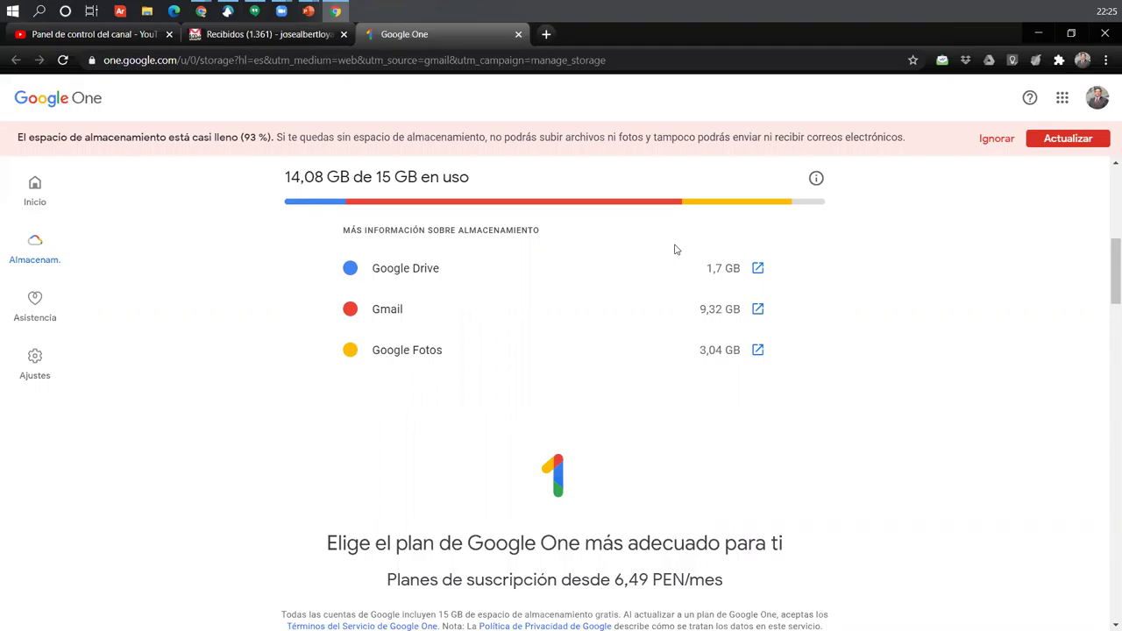
pyautogui.moveTo(1106, 5)
pyautogui.press('super')
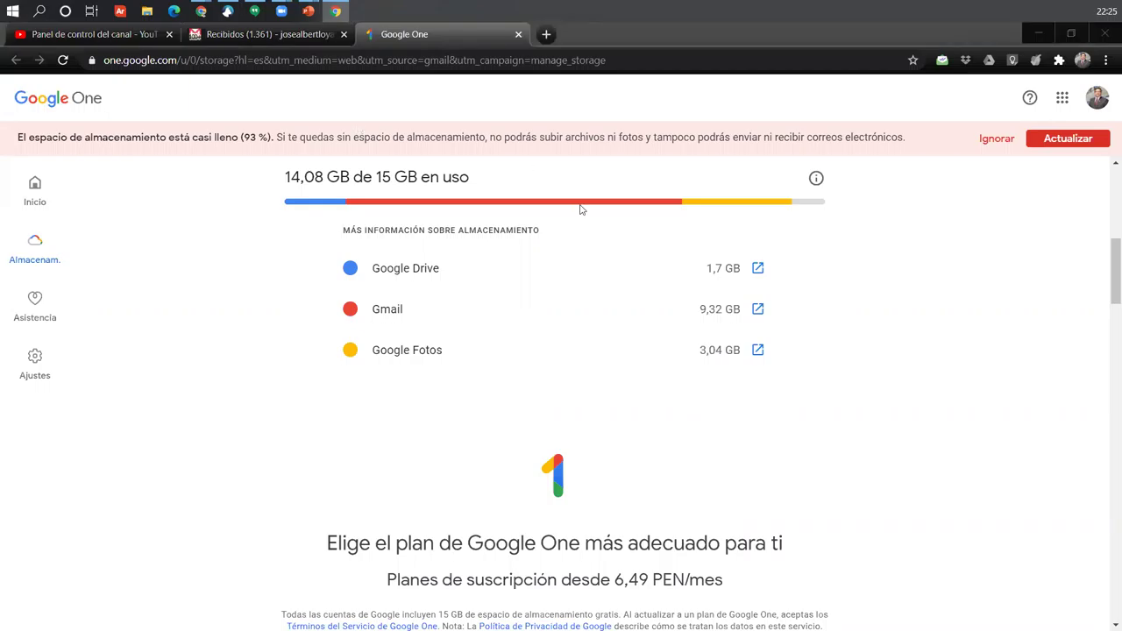
pyautogui.moveTo(363, 302); pyautogui.dragTo(694, 319)
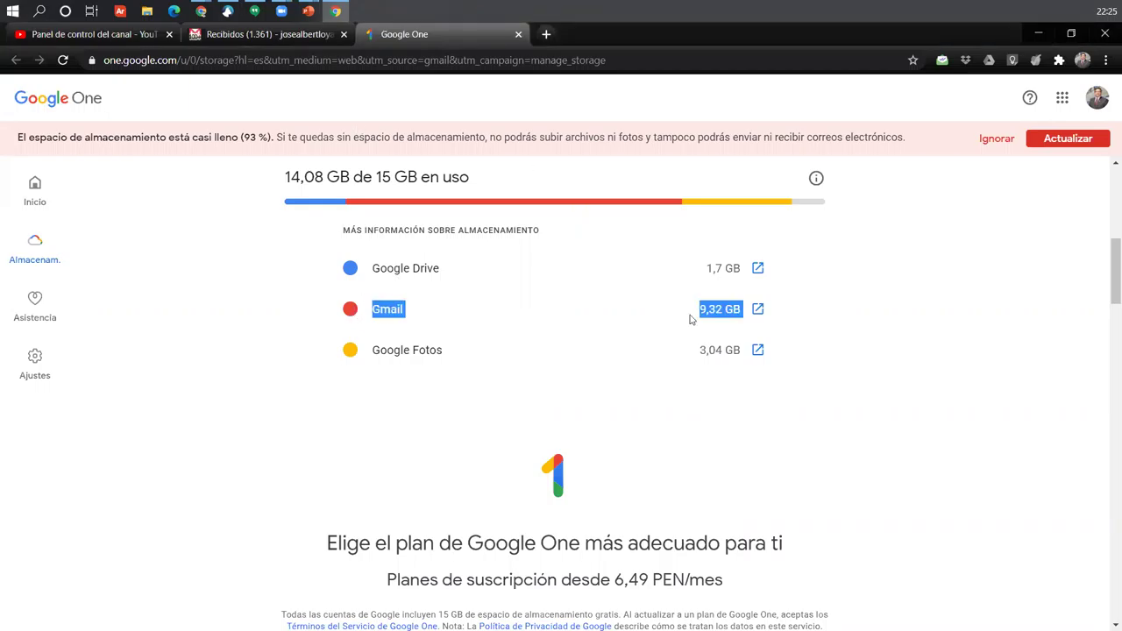
# - Switch back to the Gmail inbox tab and click into the search box
pyautogui.click(617, 309)
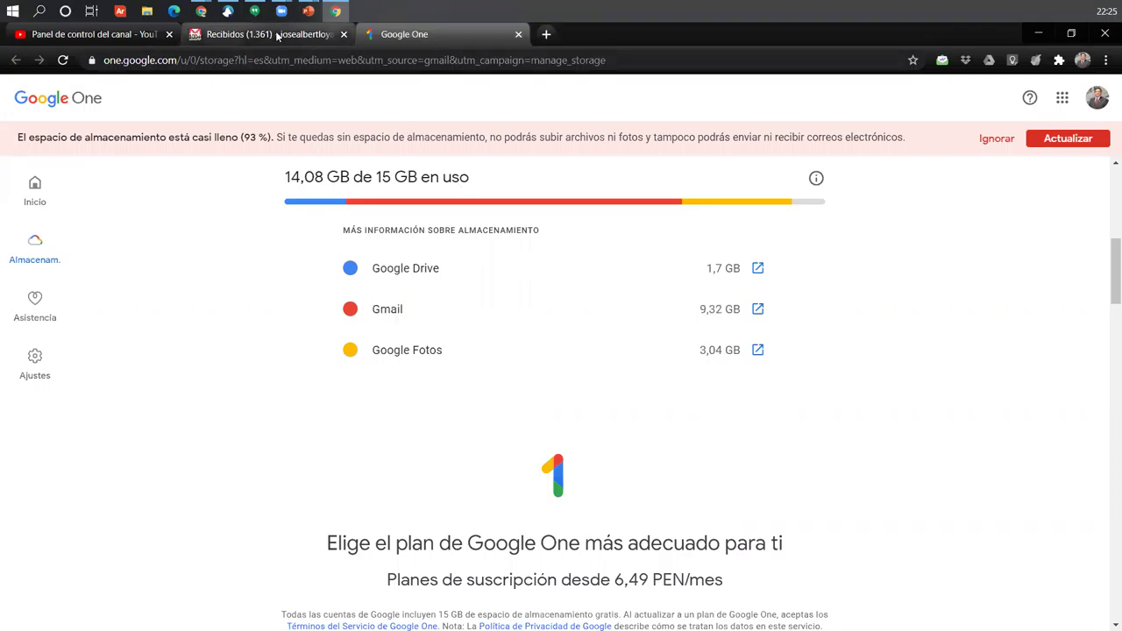
pyautogui.click(277, 36)
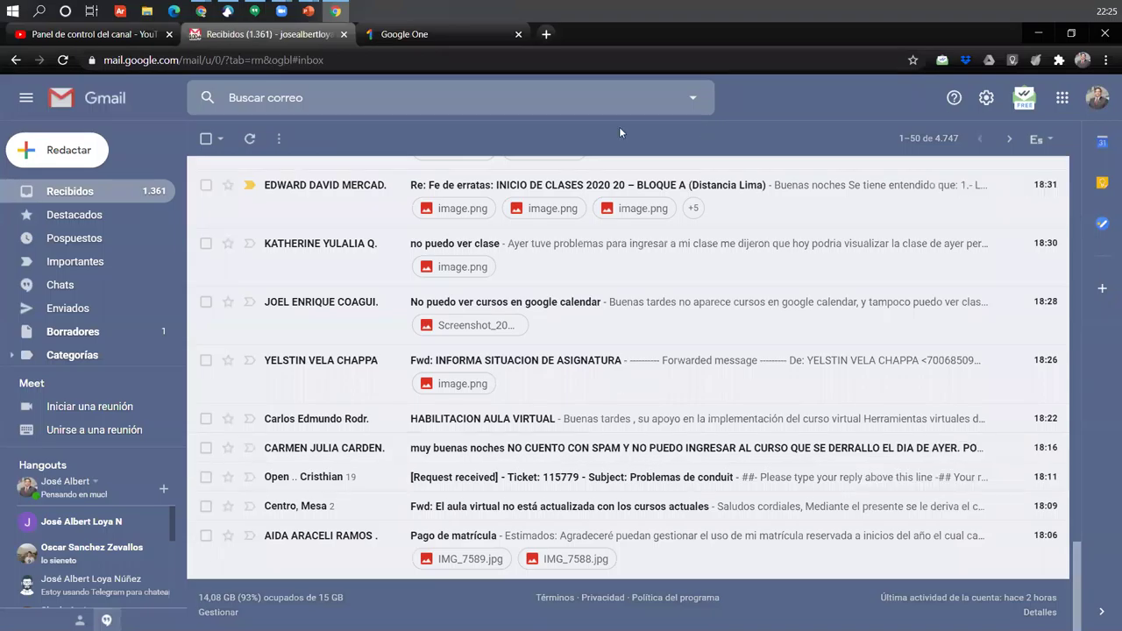
pyautogui.click(567, 98)
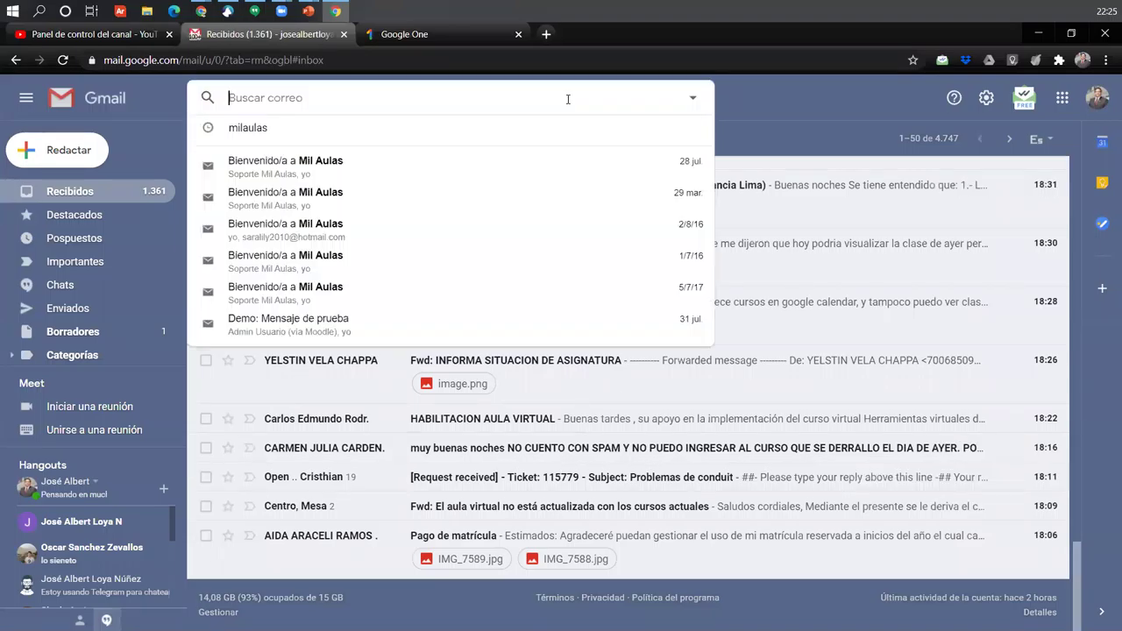
pyautogui.scroll(-1, 72, 303)
pyautogui.scroll(-5, 72, 303)
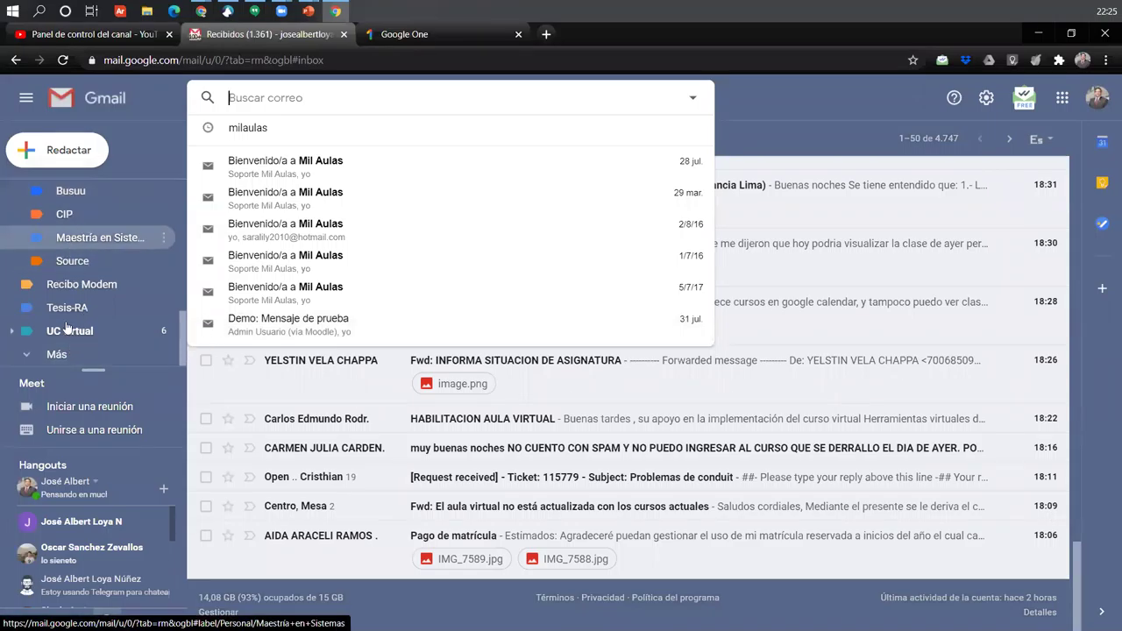
# - Expand Más and confirm the Spam folder is empty, then return to the inbox
pyautogui.click(57, 354)
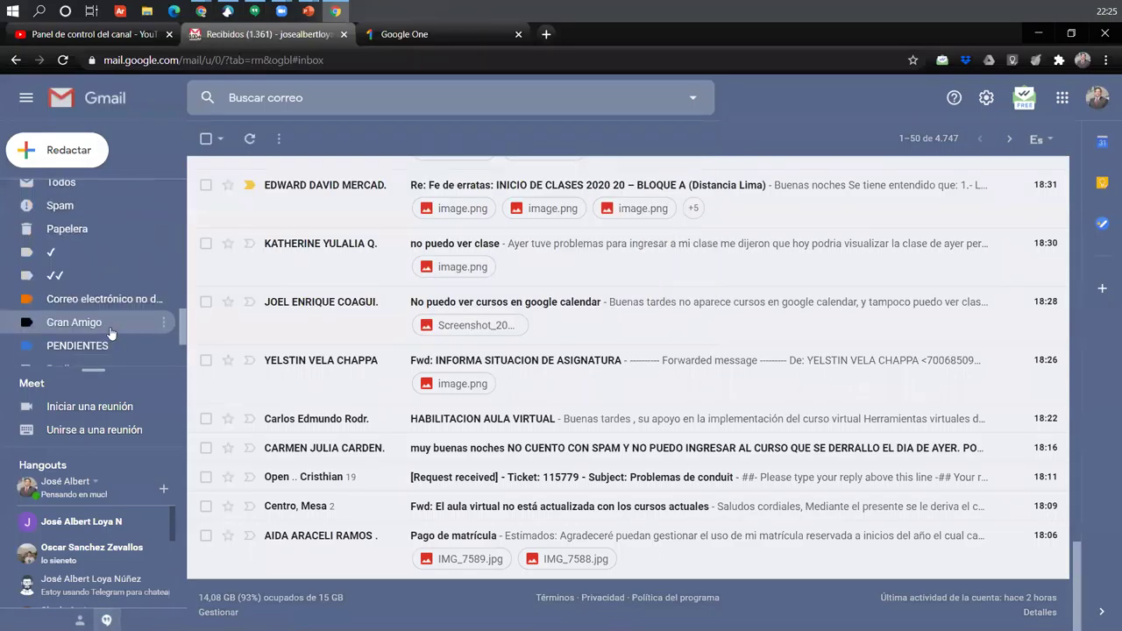
pyautogui.scroll(2, 105, 302)
pyautogui.click(105, 278)
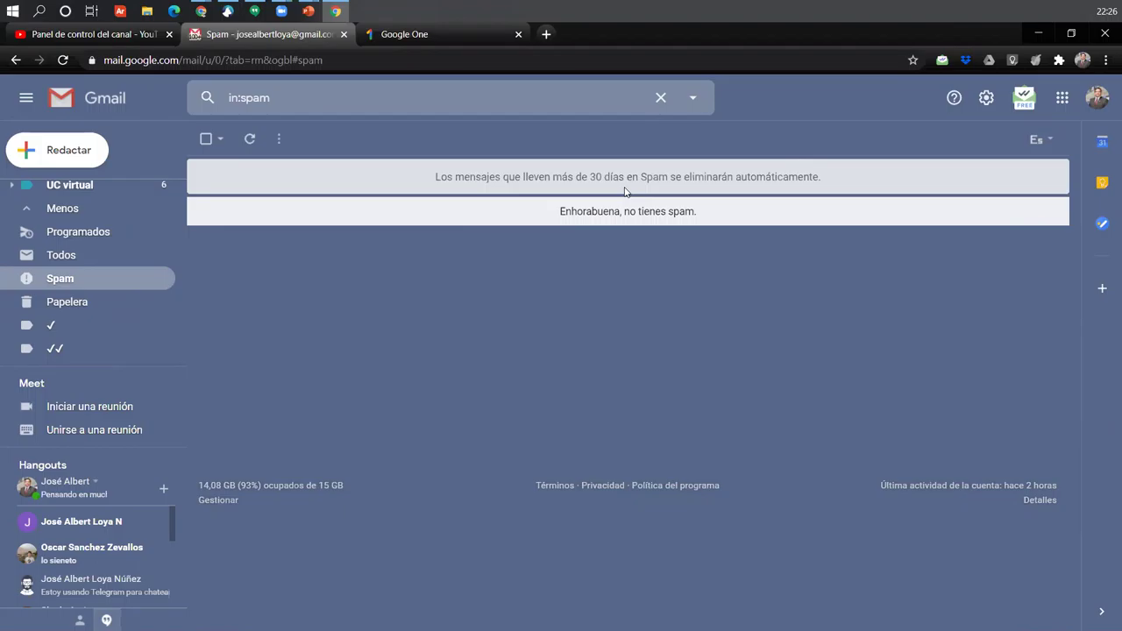
pyautogui.scroll(5, 25, 282)
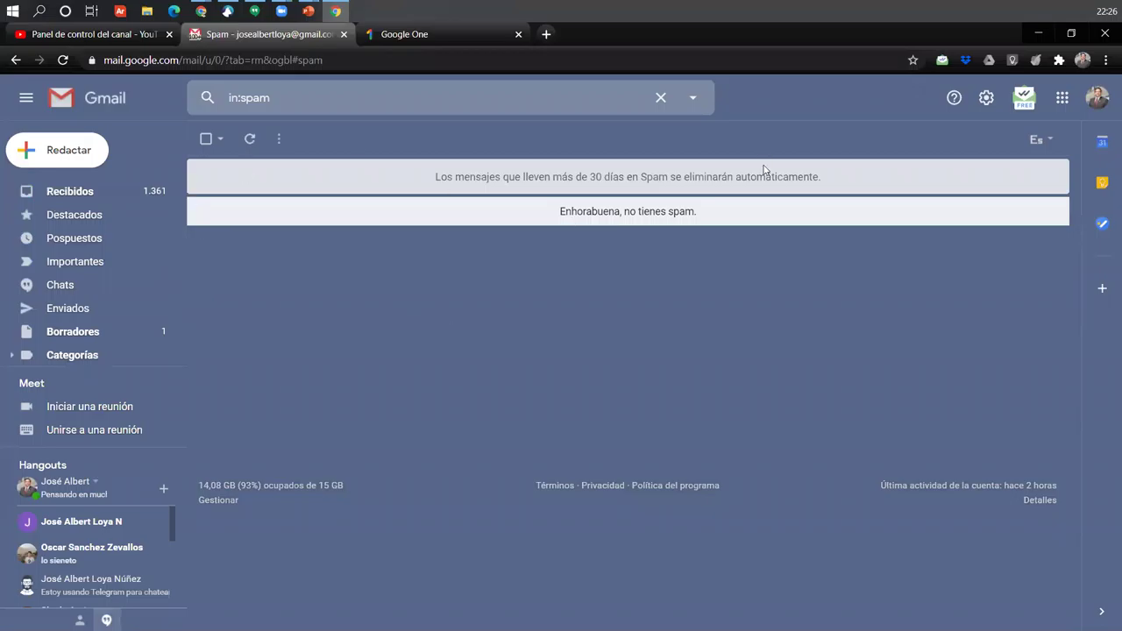
pyautogui.scroll(-5, 88, 280)
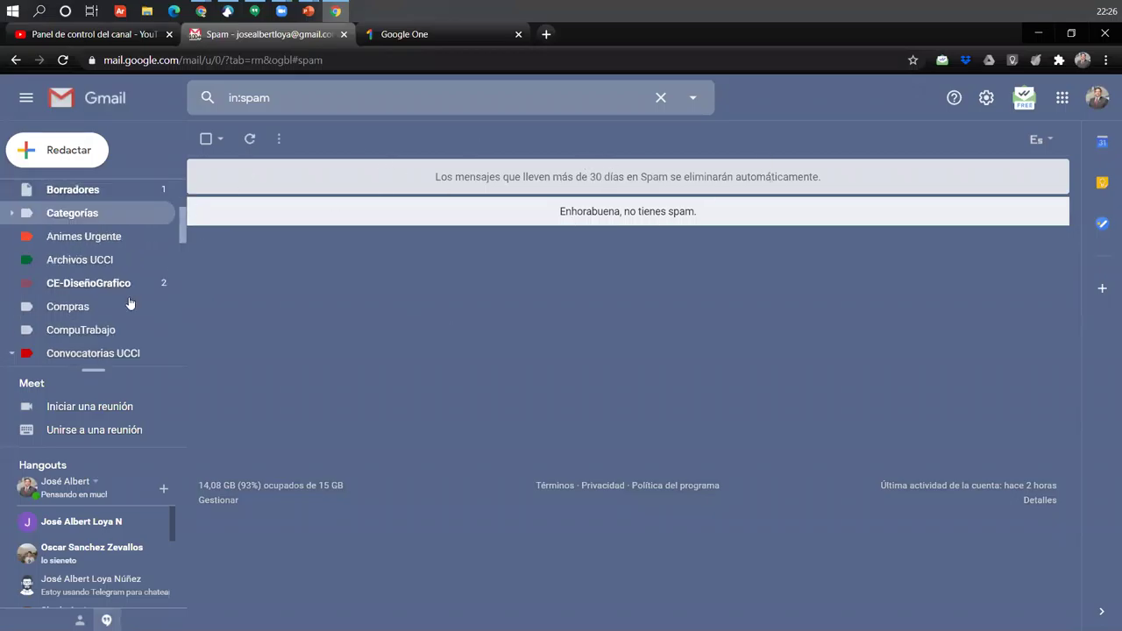
pyautogui.scroll(5, 128, 301)
pyautogui.click(54, 190)
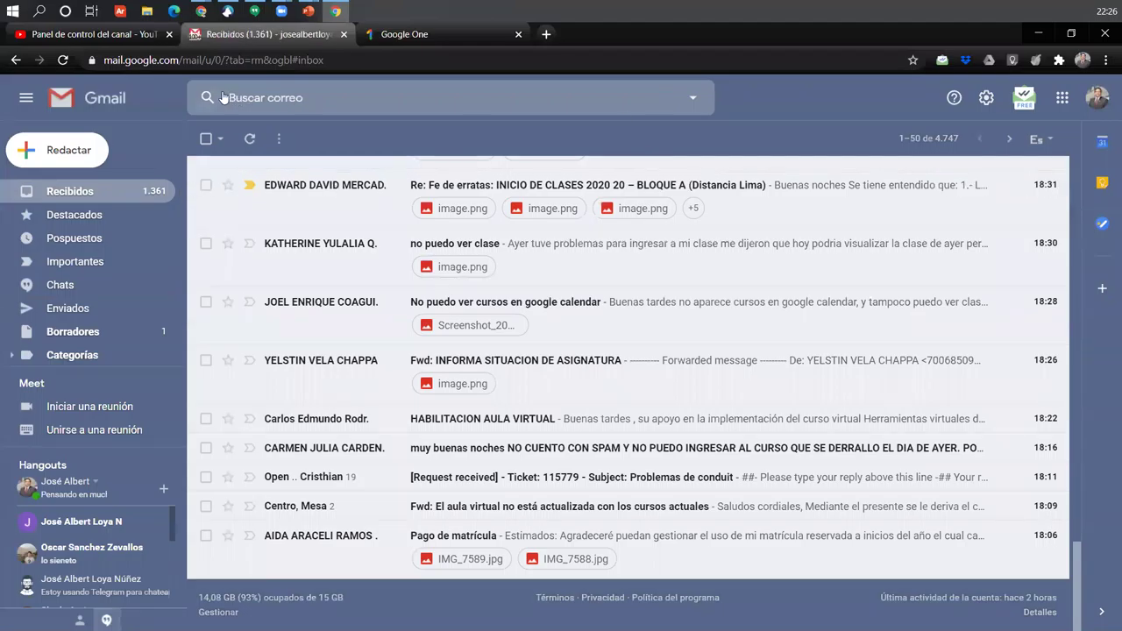
pyautogui.click(278, 95)
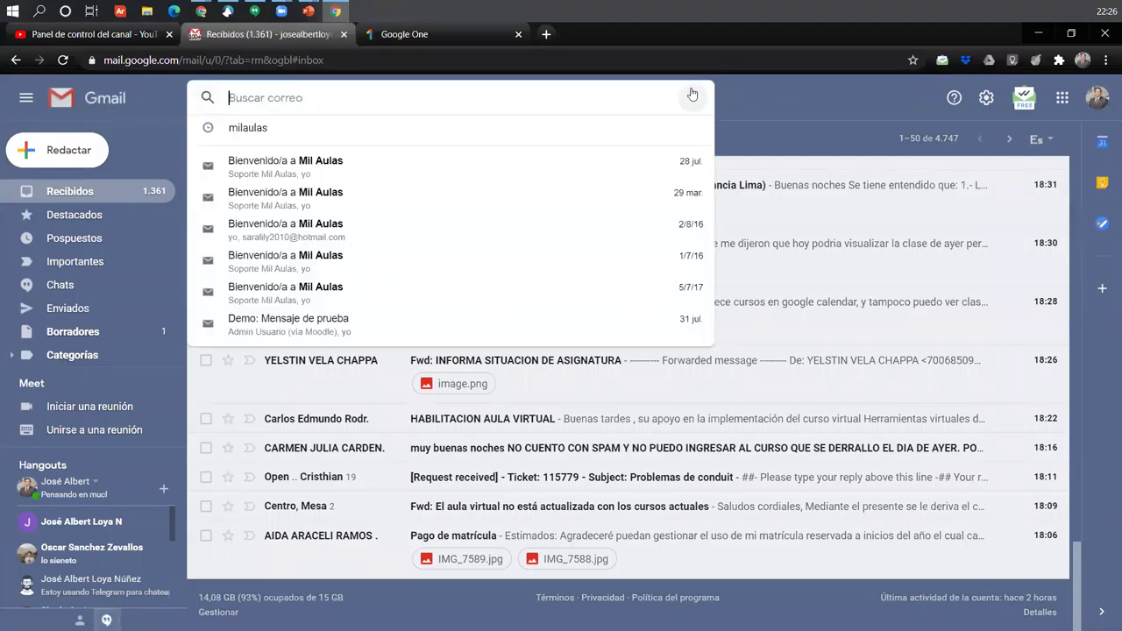
pyautogui.click(776, 90)
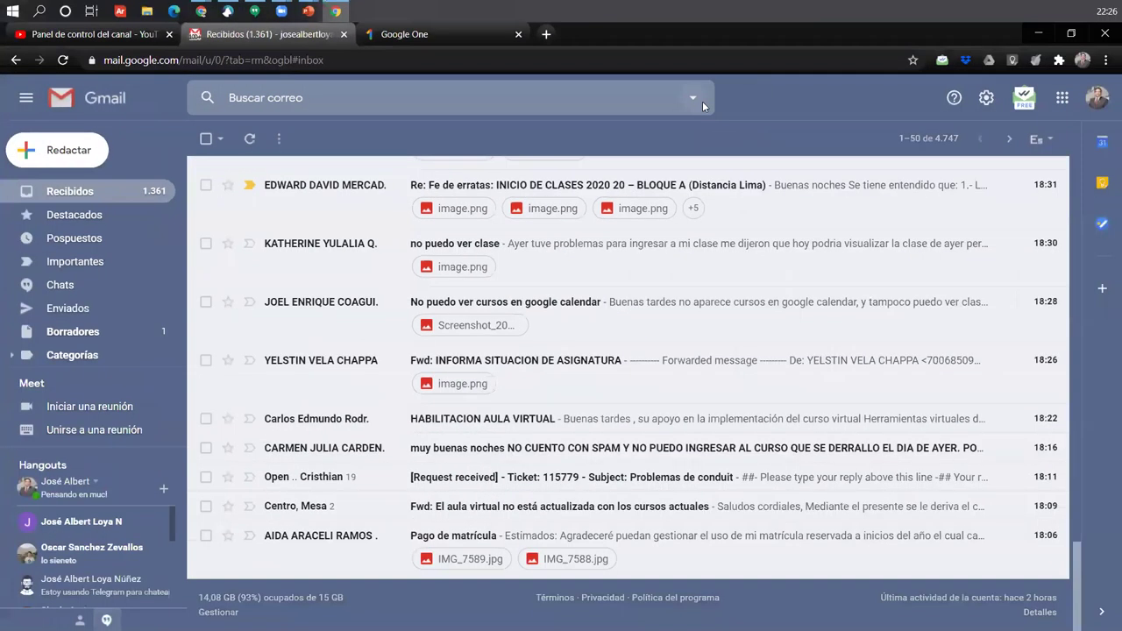
# - Search Gmail for messages larger than 10 MB and browse the roughly 61 results
pyautogui.click(694, 98)
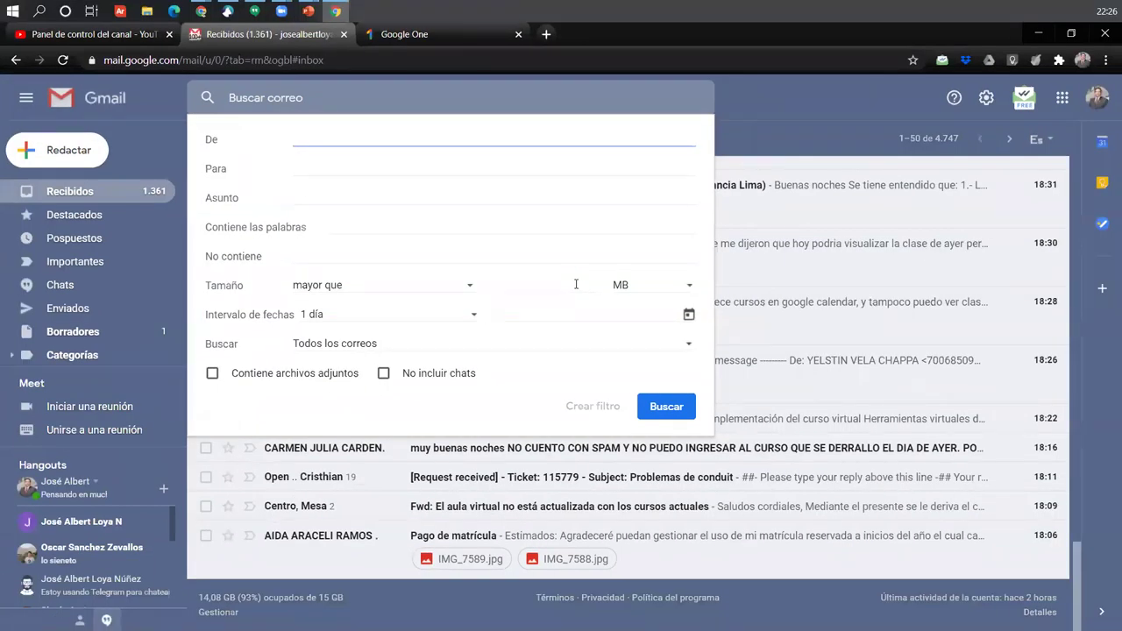
pyautogui.click(576, 284)
pyautogui.write('10')
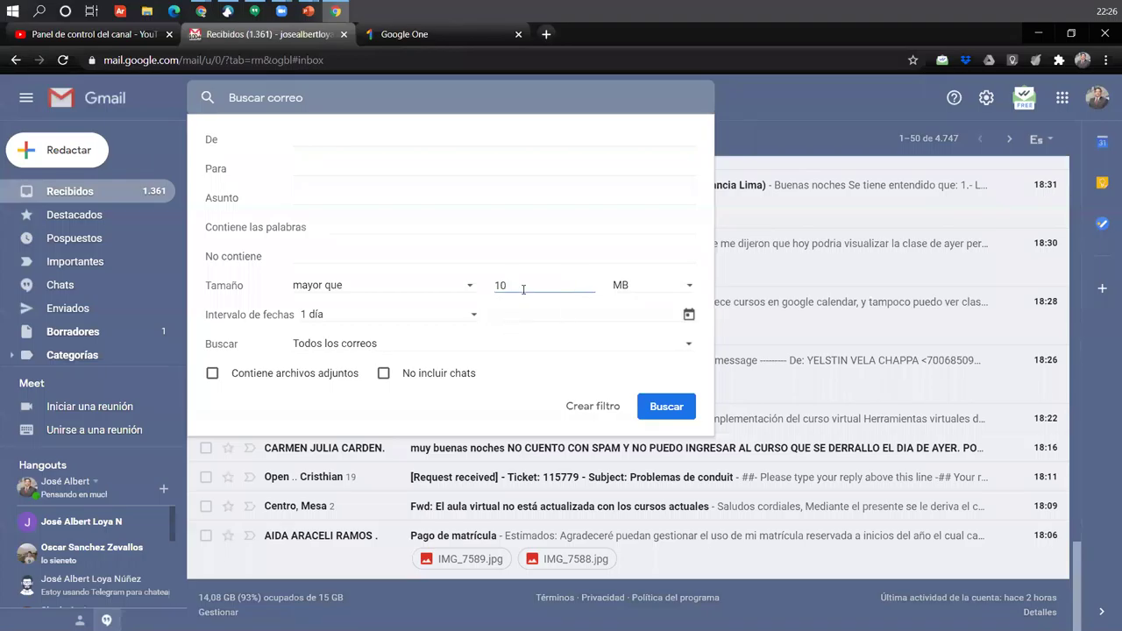
pyautogui.click(674, 412)
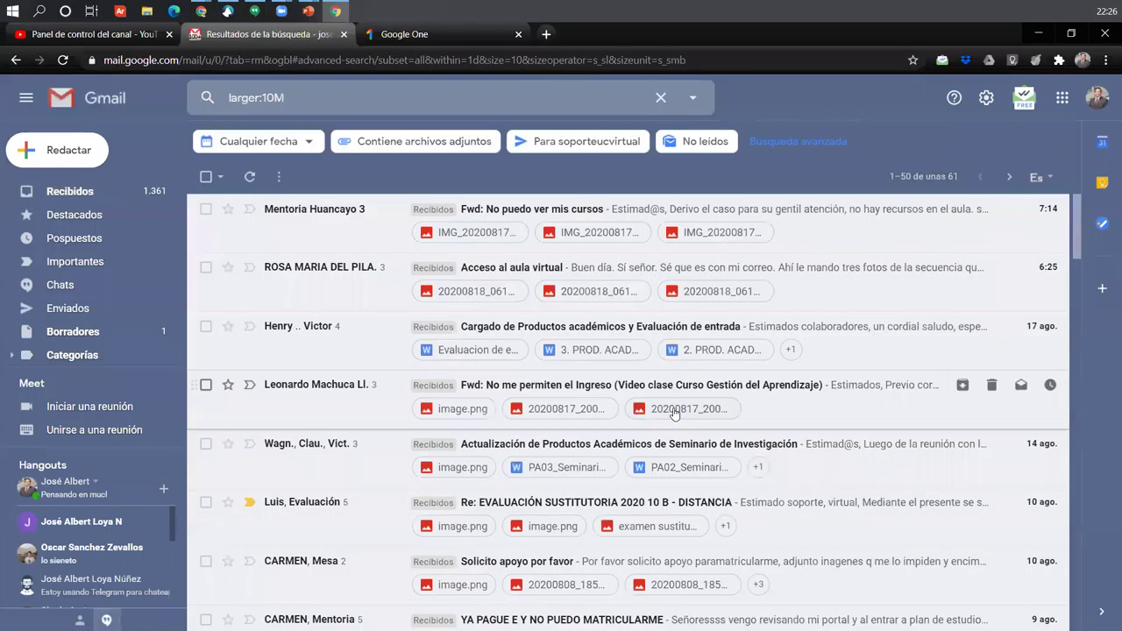
pyautogui.scroll(-15, 673, 413)
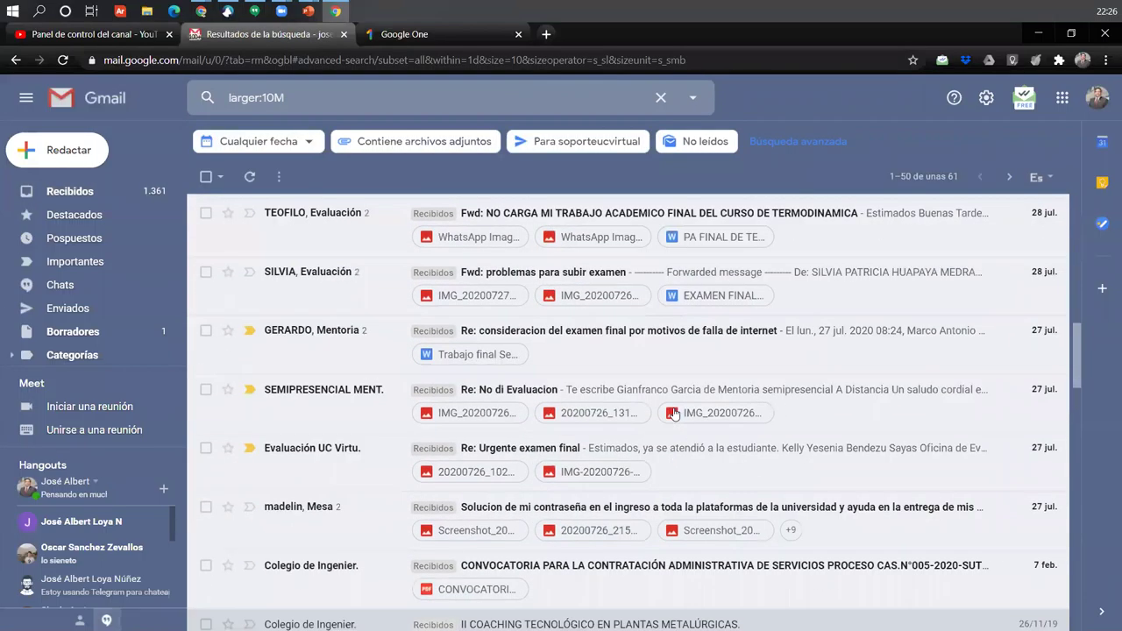
pyautogui.scroll(-15, 673, 413)
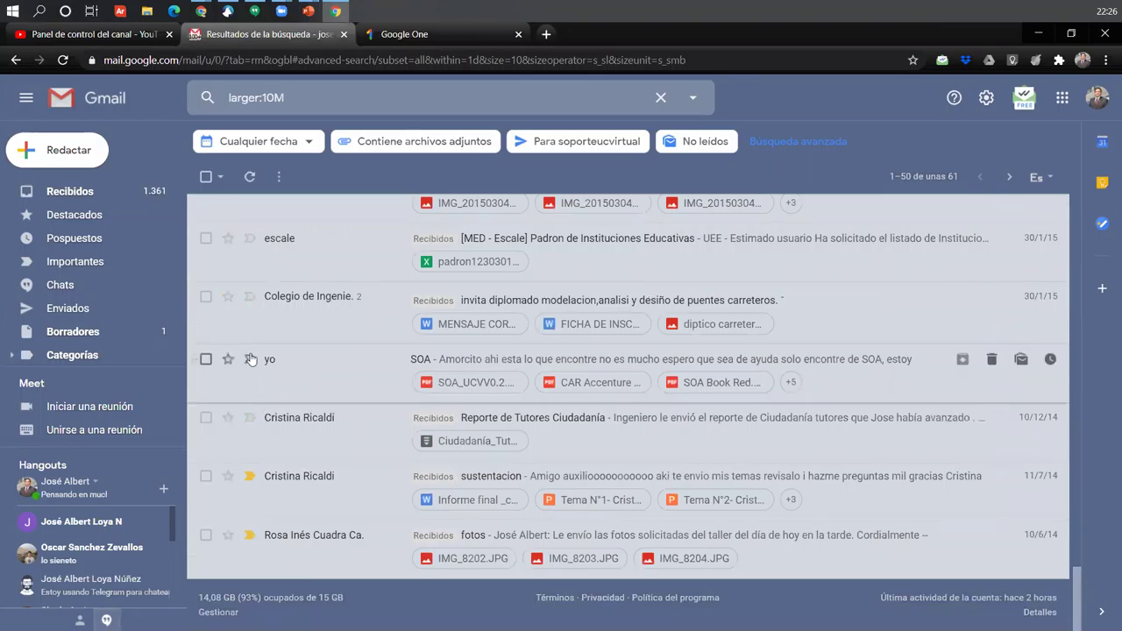
pyautogui.scroll(10, 845, 394)
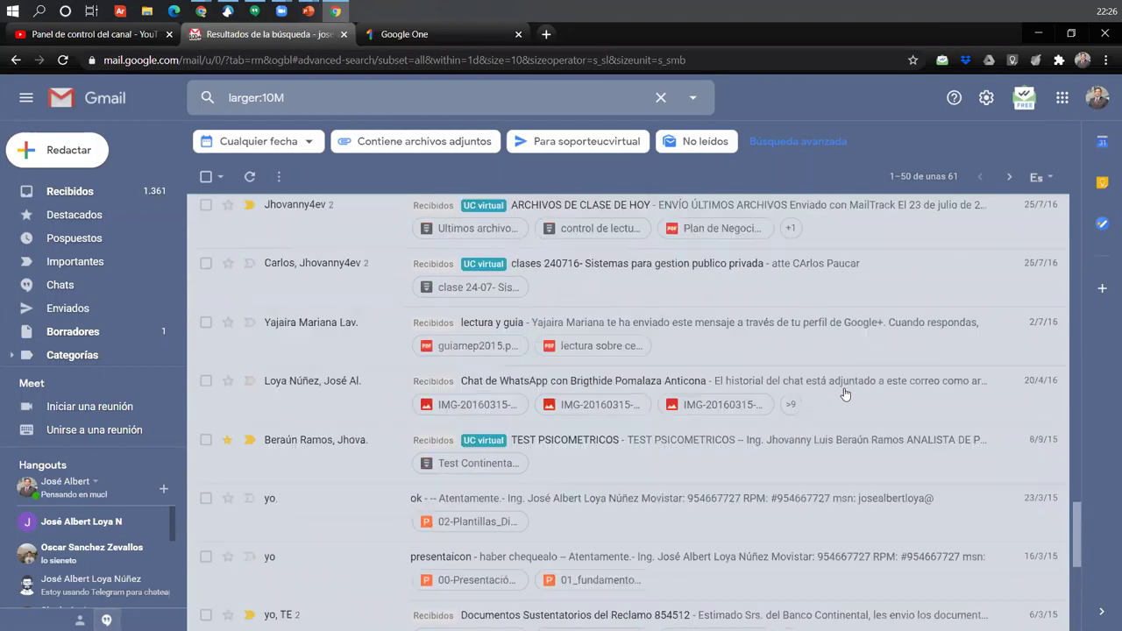
pyautogui.scroll(15, 845, 395)
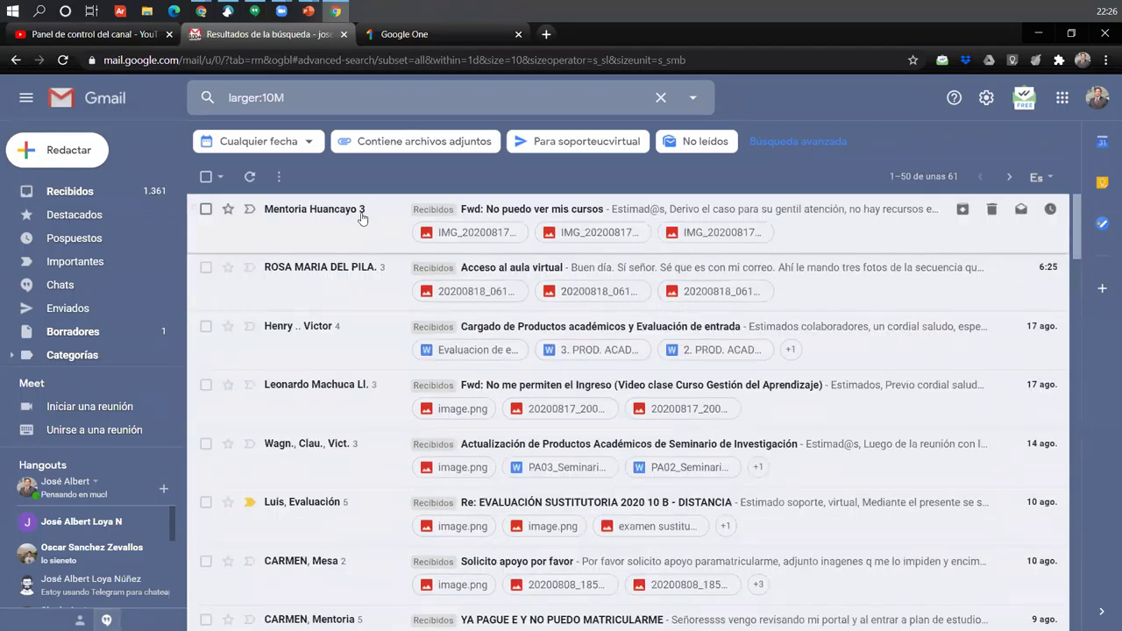
pyautogui.moveTo(359, 210)
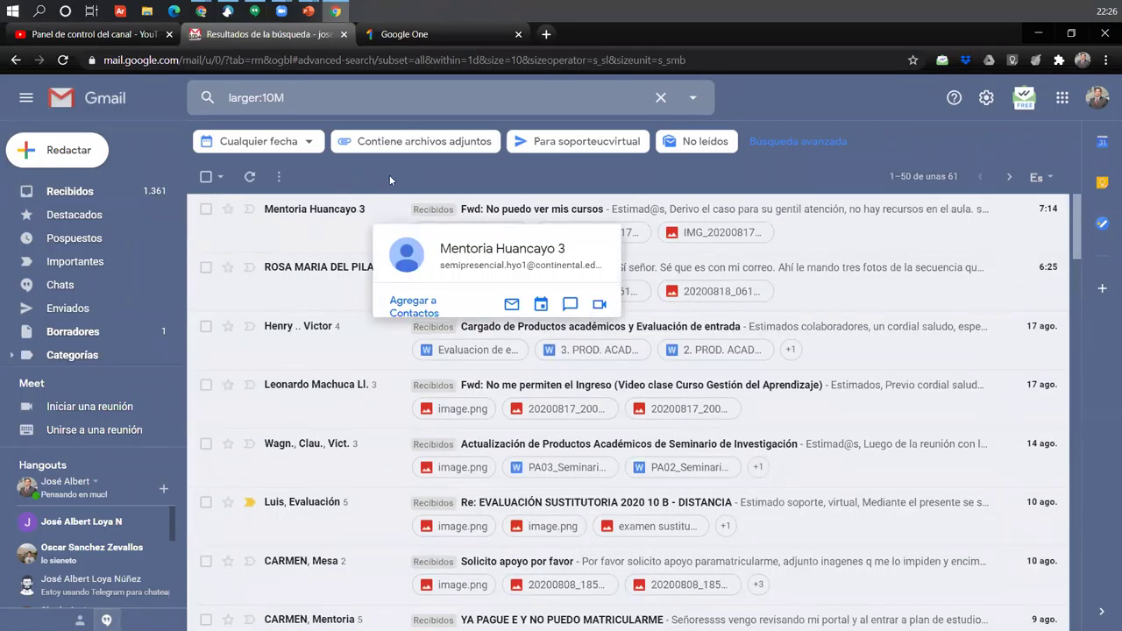
pyautogui.click(205, 178)
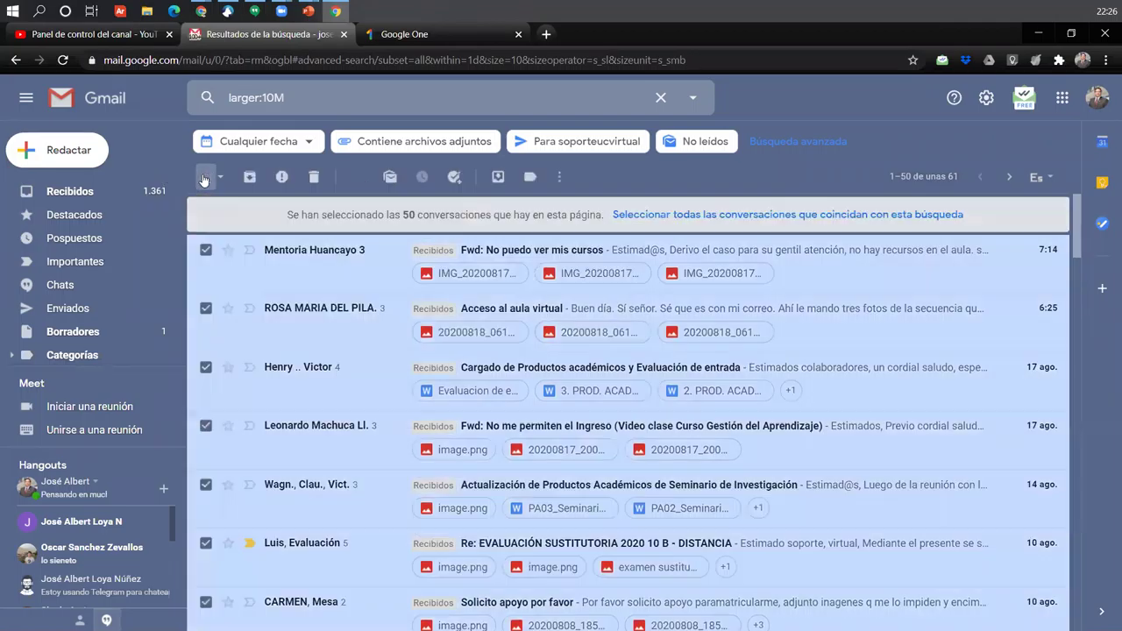
pyautogui.scroll(-2, 422, 314)
pyautogui.scroll(-20, 421, 314)
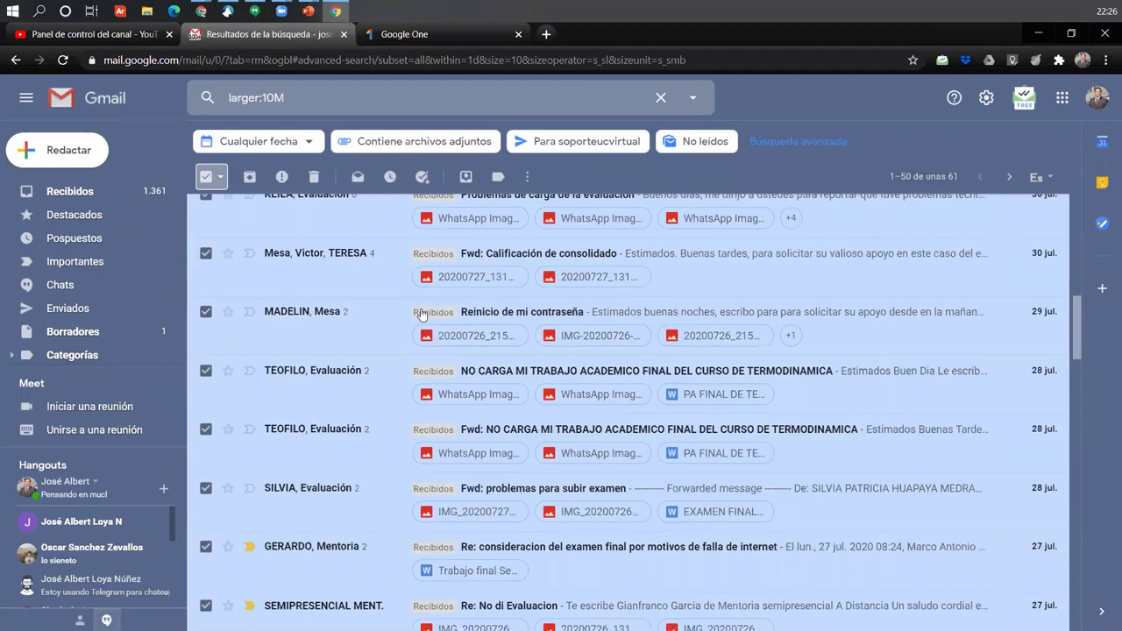
pyautogui.scroll(-4, 422, 314)
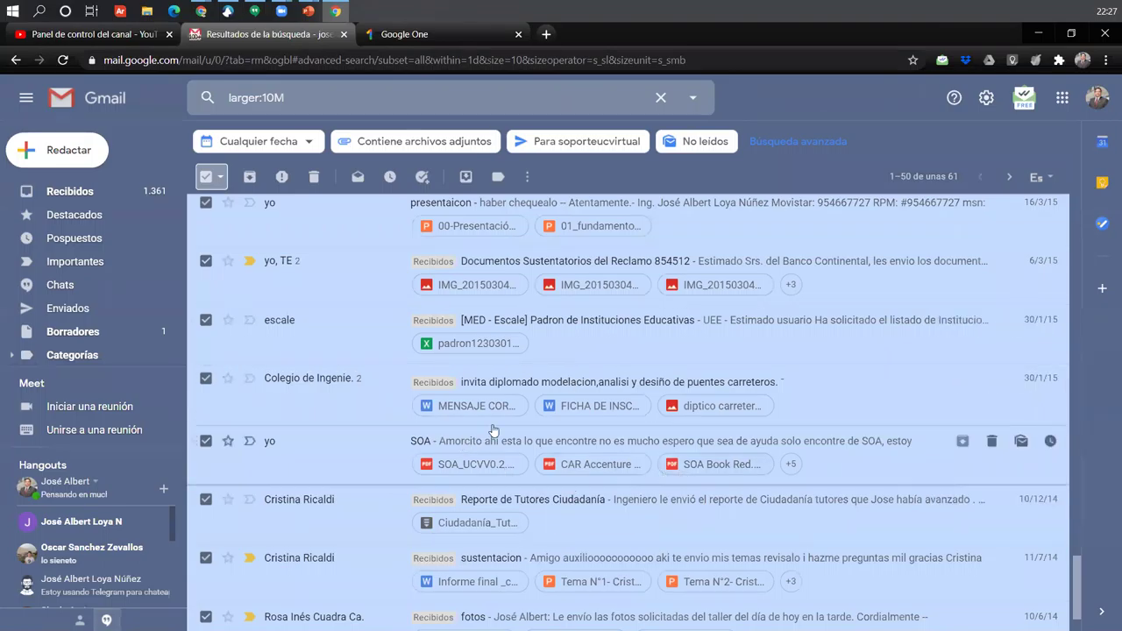
pyautogui.scroll(-2, 675, 495)
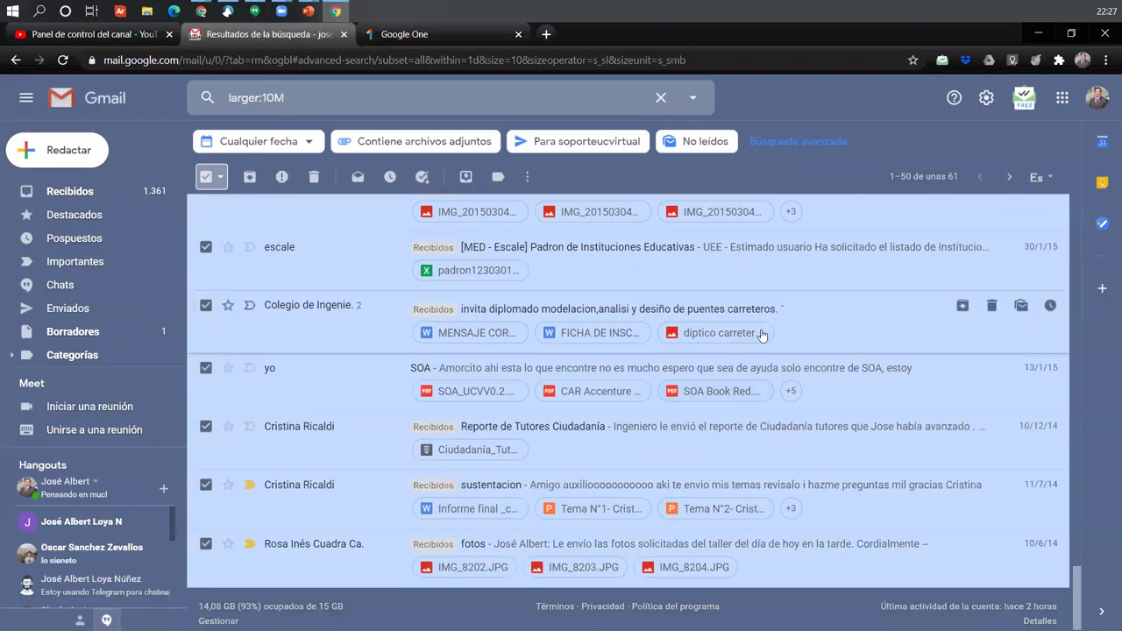
pyautogui.click(208, 176)
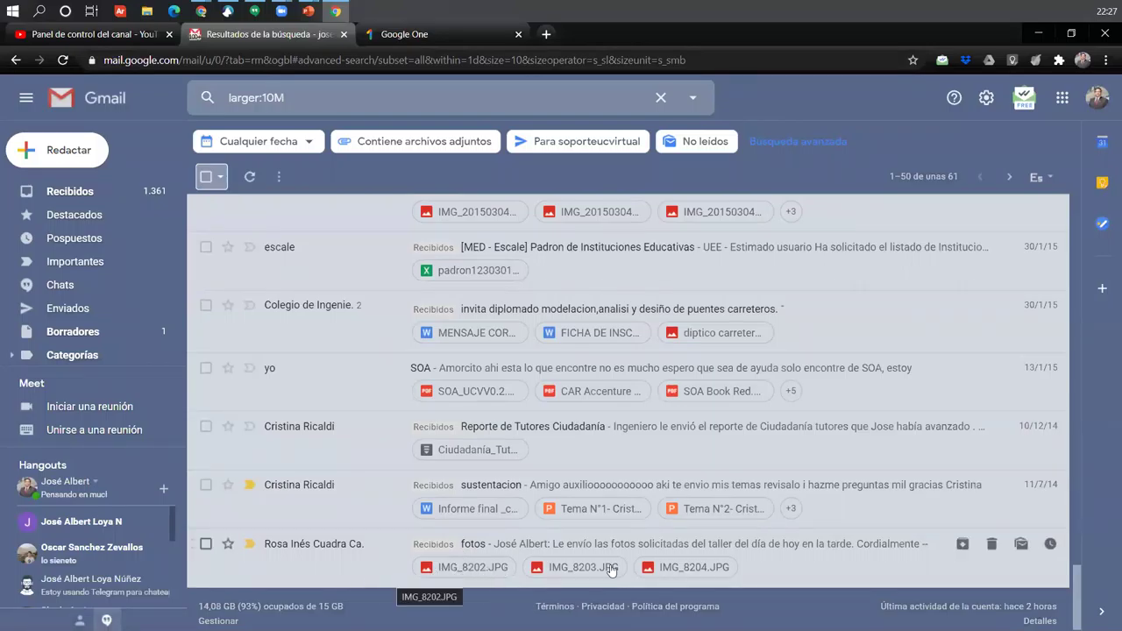
pyautogui.scroll(2, 328, 434)
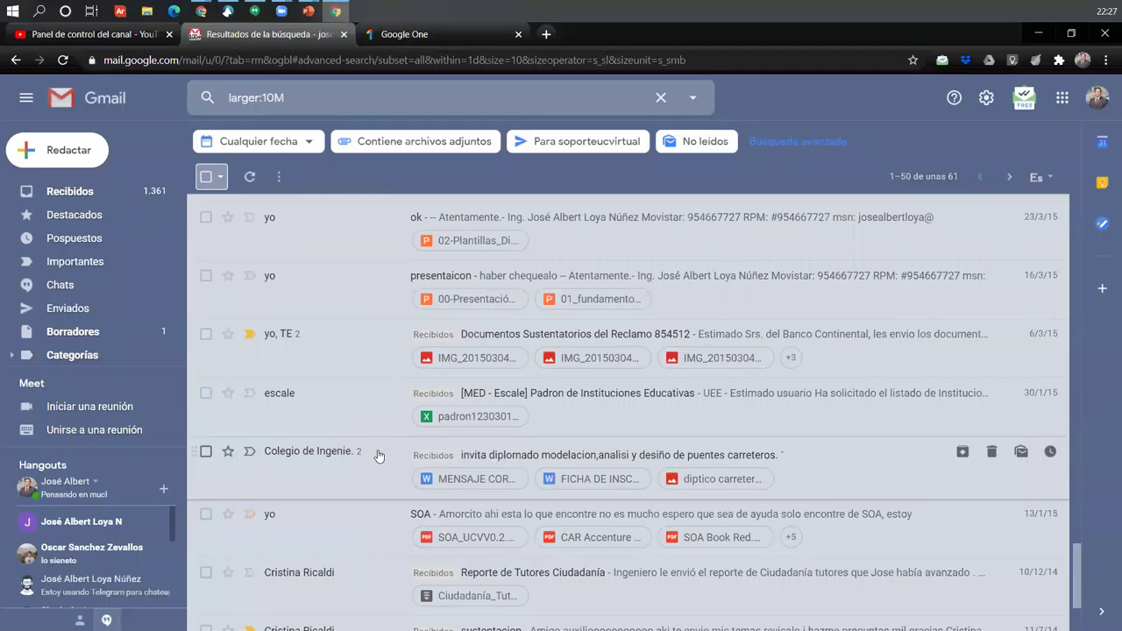
# - Open the bridge-design DIPLOMADO invitation email, review it, and move it to the trash
pyautogui.click(430, 467)
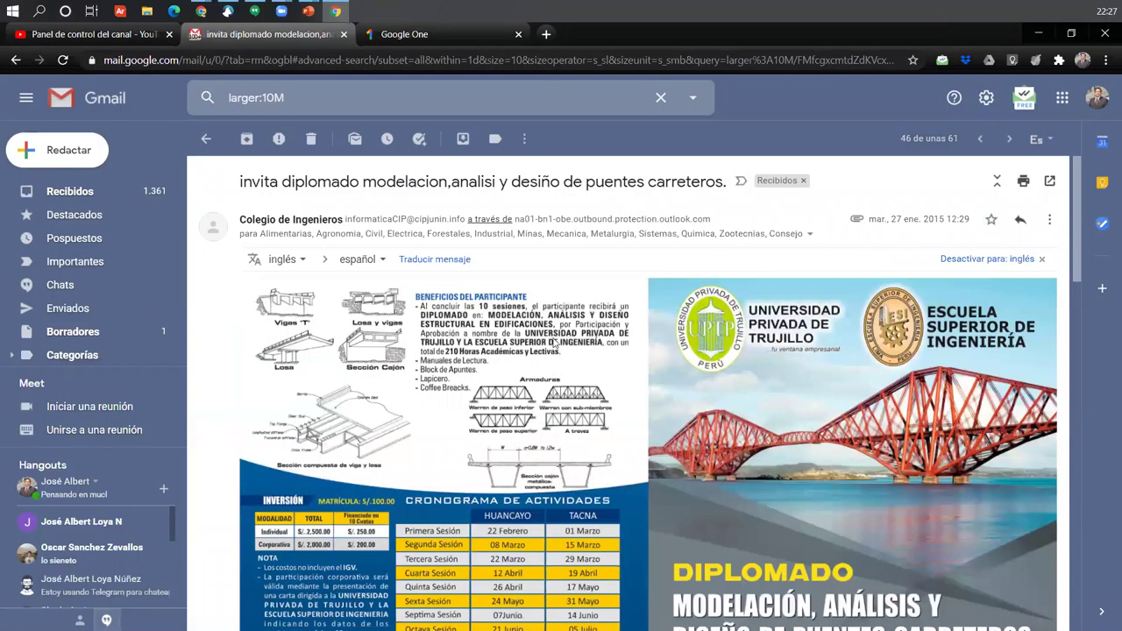
pyautogui.scroll(-1, 555, 344)
pyautogui.scroll(-10, 554, 344)
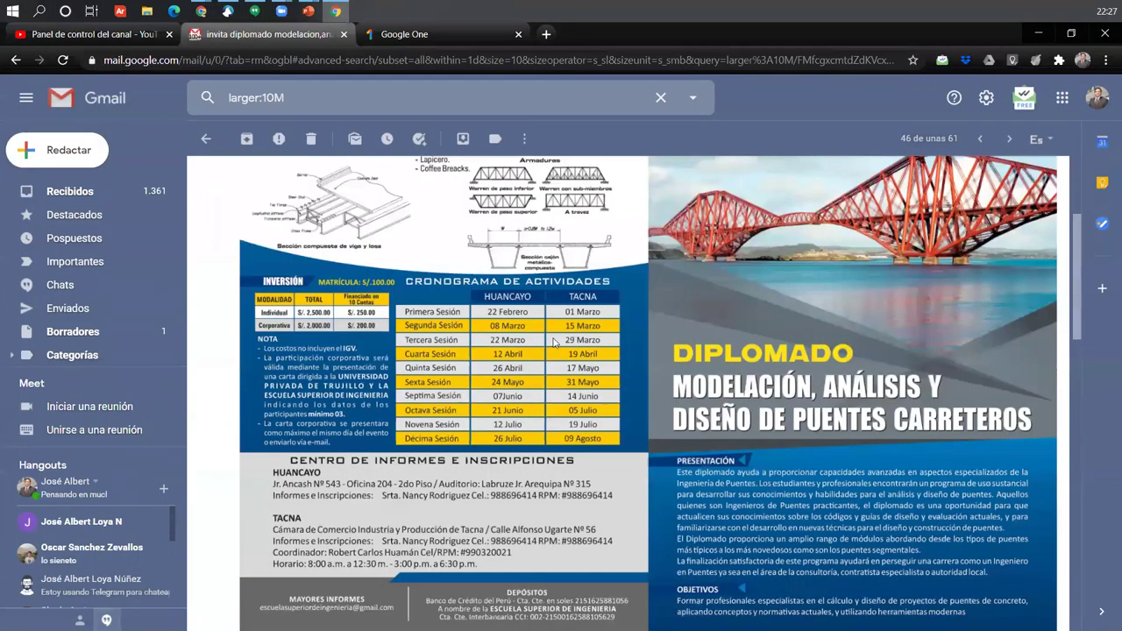
pyautogui.scroll(1, 318, 314)
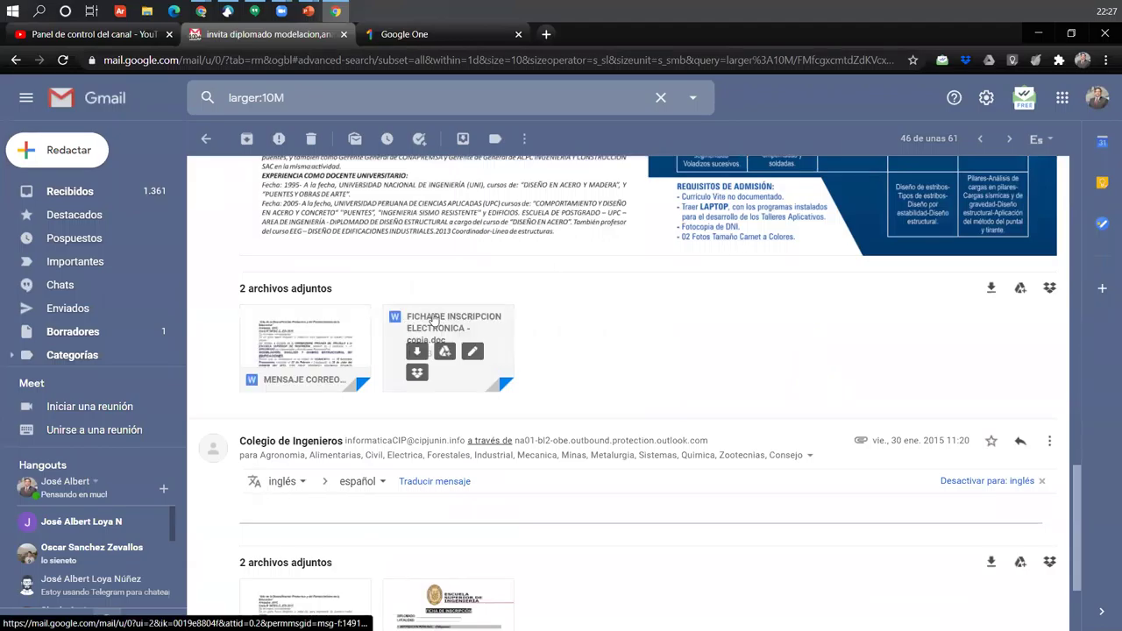
pyautogui.scroll(-2, 333, 442)
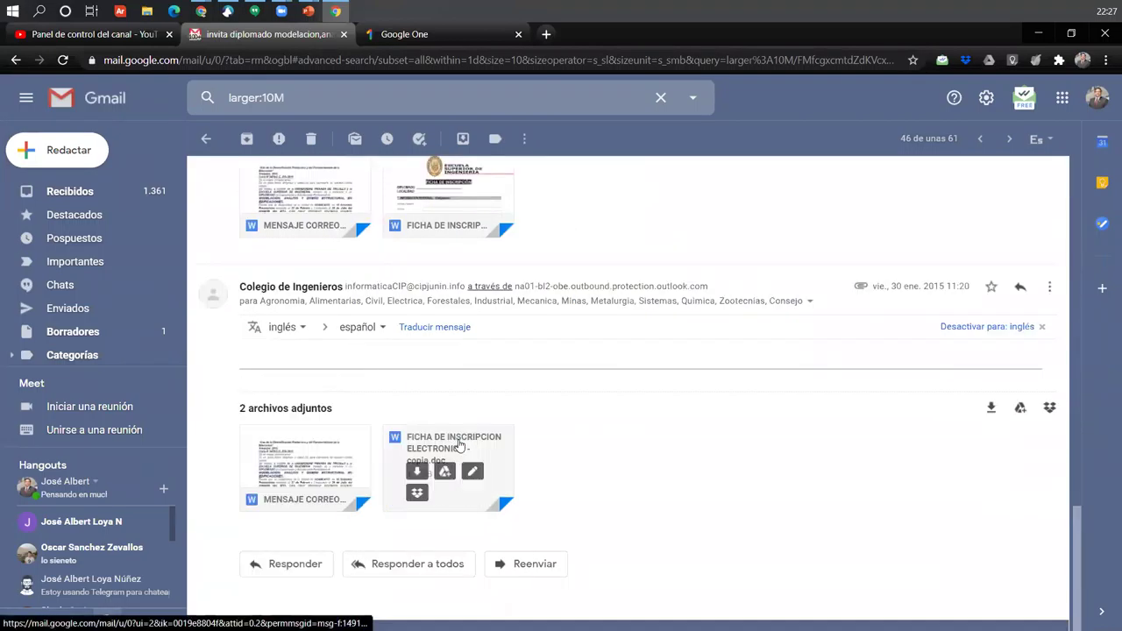
pyautogui.scroll(3, 491, 482)
pyautogui.scroll(1, 500, 465)
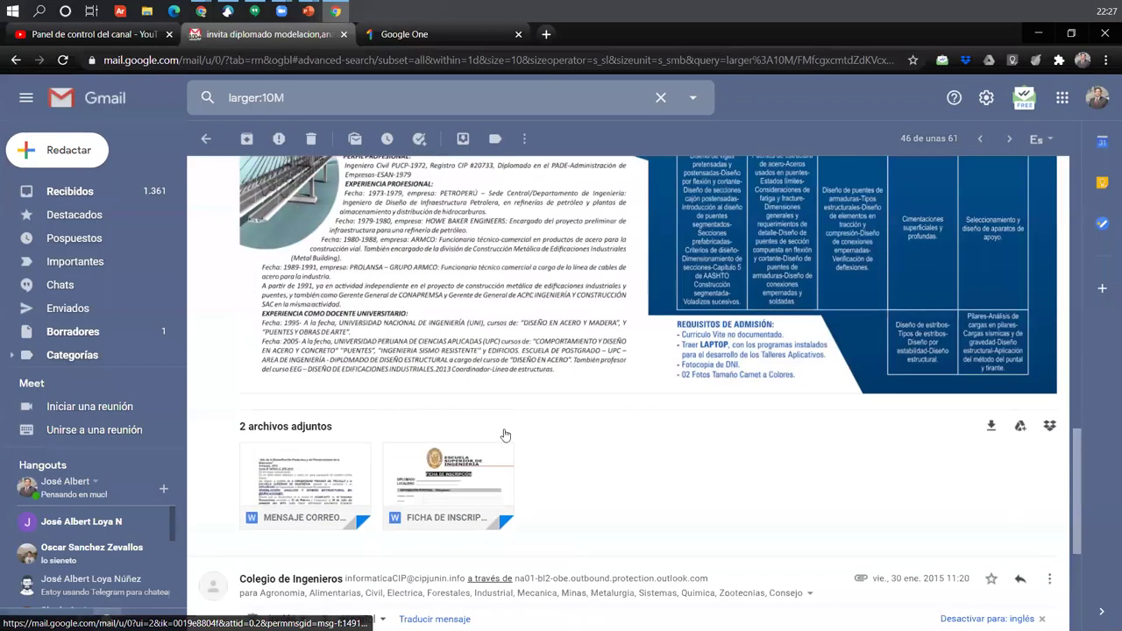
pyautogui.scroll(6, 745, 176)
pyautogui.scroll(5, 336, 149)
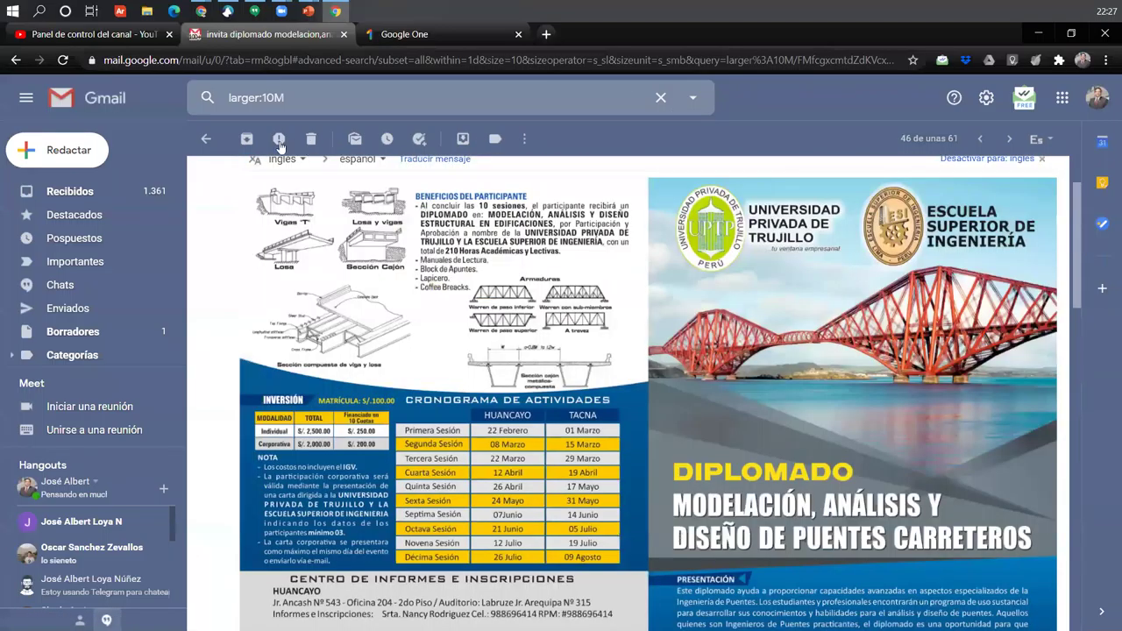
pyautogui.click(311, 139)
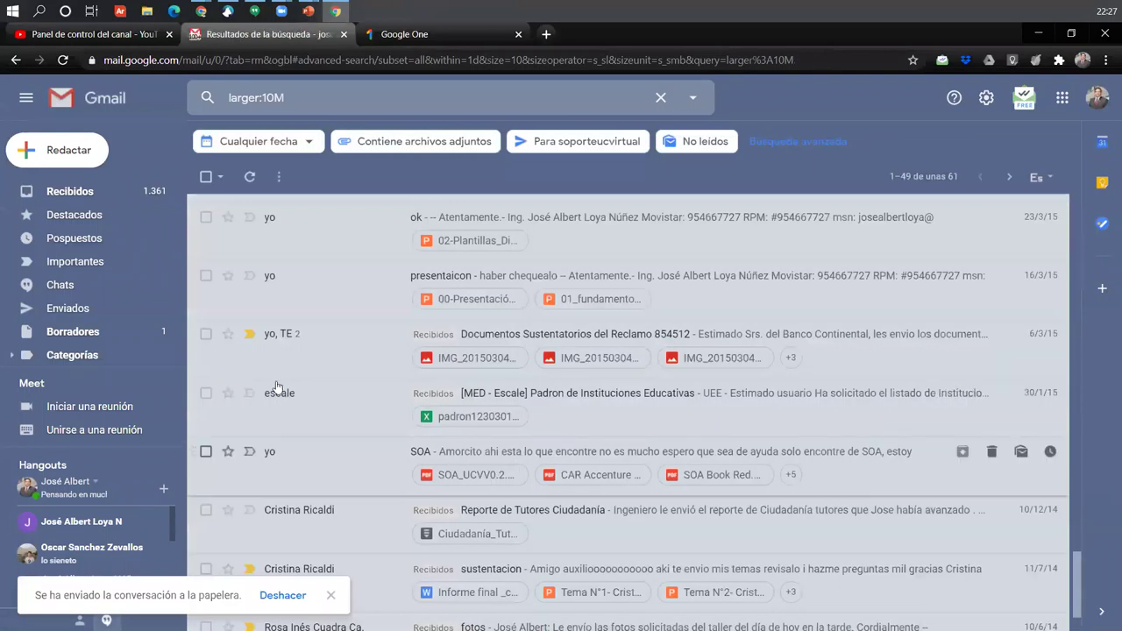
# - Open the Maestría FIS Entrega de Trabajos email, then go back to the search results
pyautogui.scroll(8, 316, 368)
pyautogui.scroll(10, 318, 371)
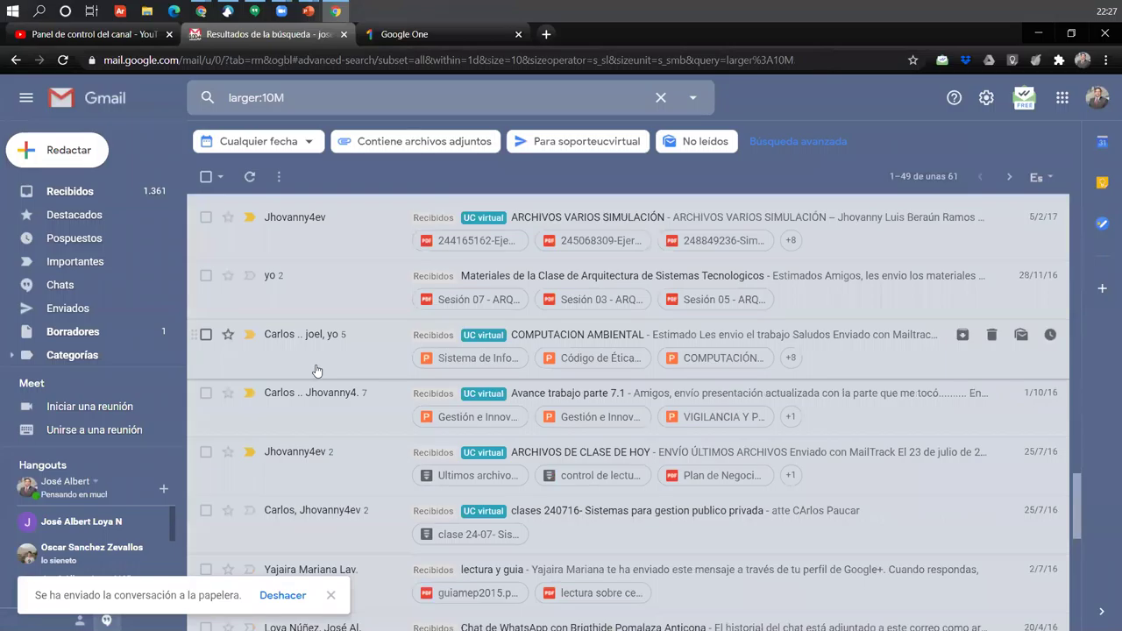
pyautogui.scroll(-4, 278, 407)
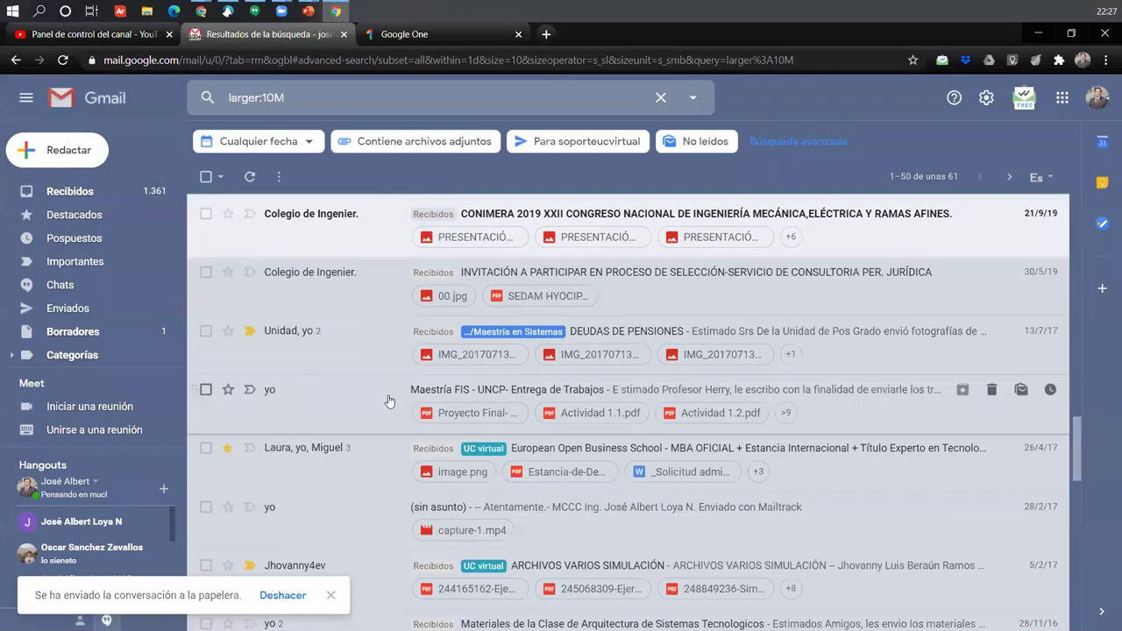
pyautogui.click(445, 334)
pyautogui.scroll(-5, 491, 364)
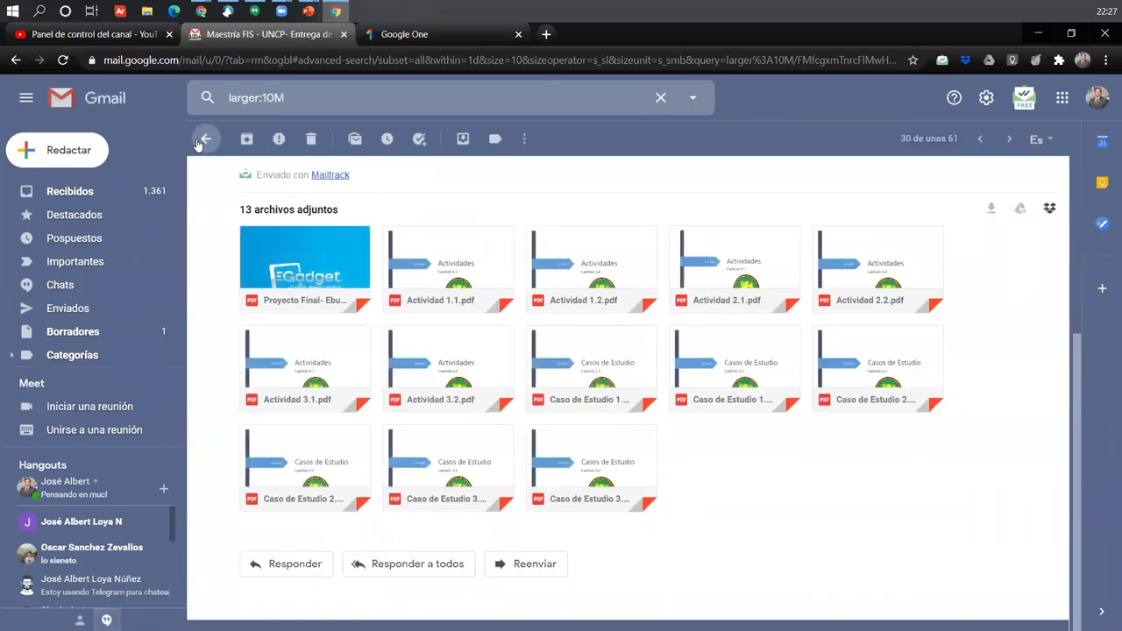
pyautogui.hotkey('alt', 'Left')
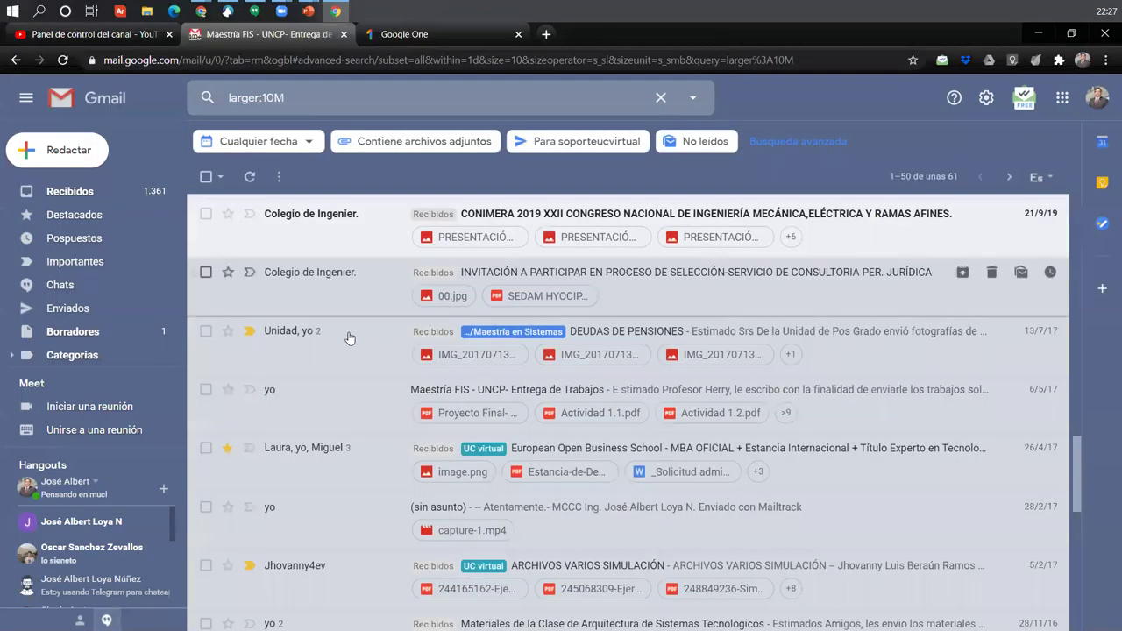
pyautogui.scroll(3, 413, 293)
pyautogui.scroll(-2, 354, 411)
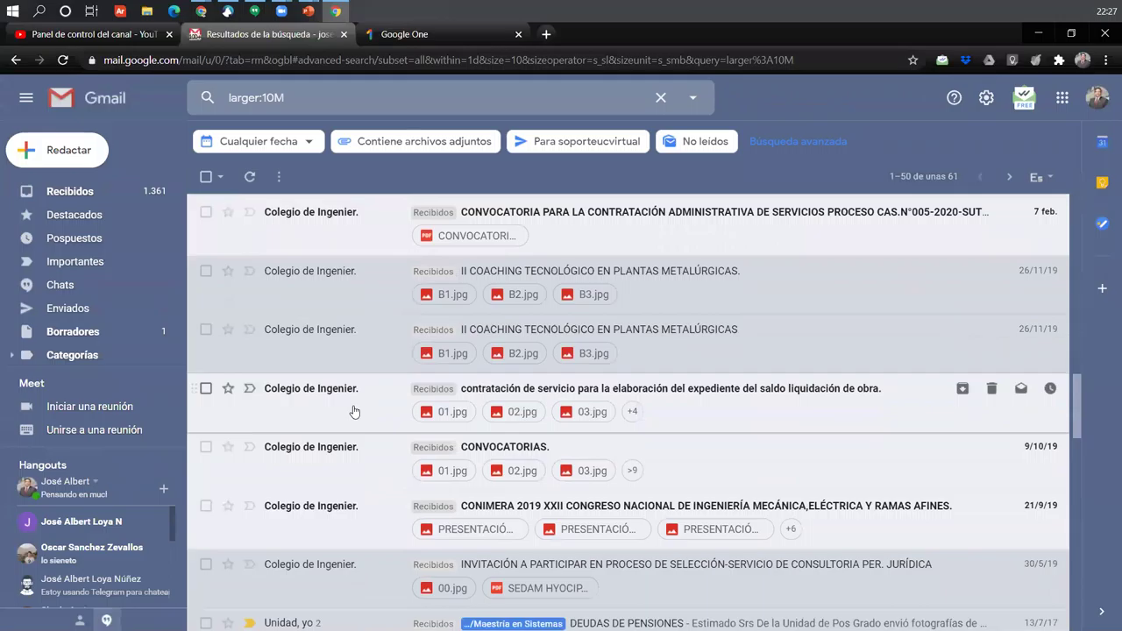
# - Review the contratación de servicio letter email and move it to the trash
pyautogui.click(355, 411)
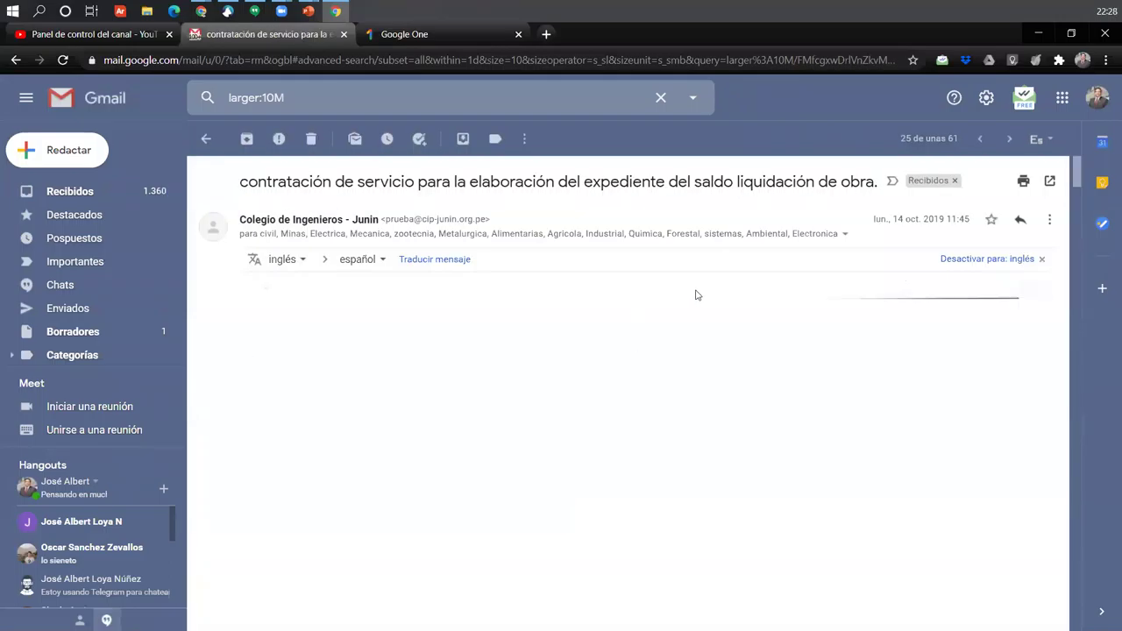
pyautogui.scroll(-10, 618, 355)
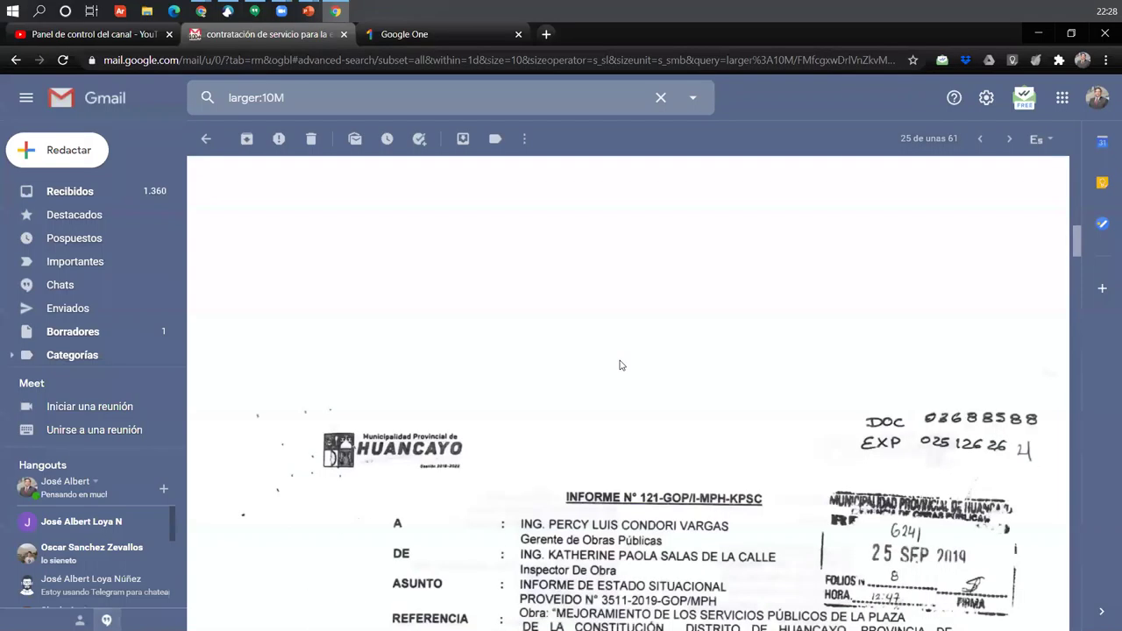
pyautogui.scroll(-3, 619, 365)
pyautogui.scroll(-20, 797, 357)
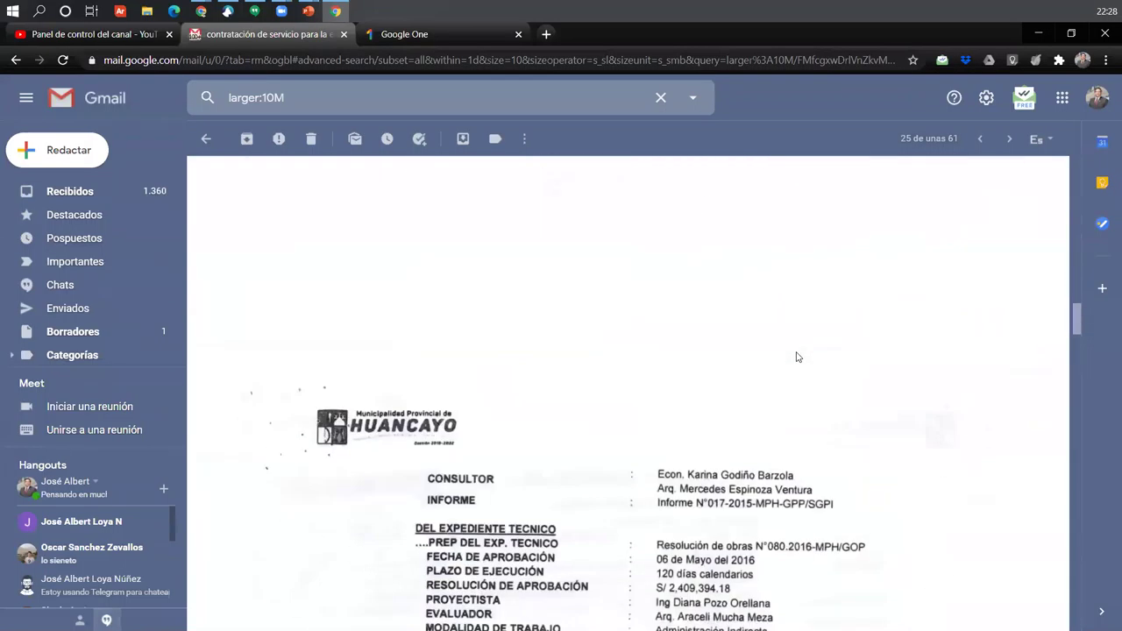
pyautogui.scroll(-10, 797, 357)
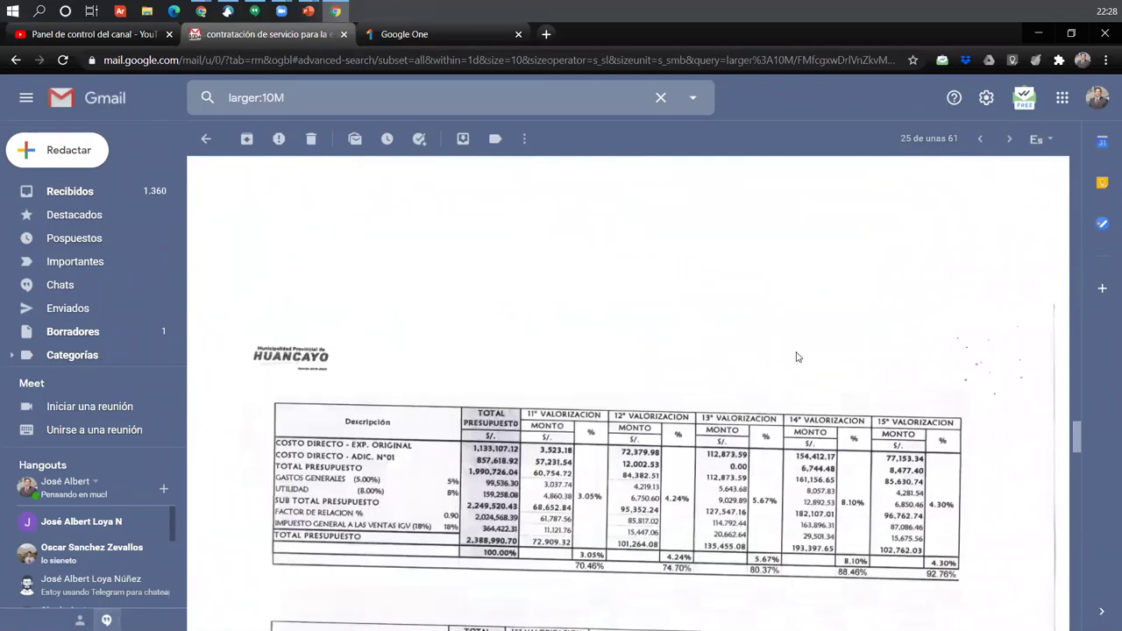
pyautogui.scroll(-20, 797, 357)
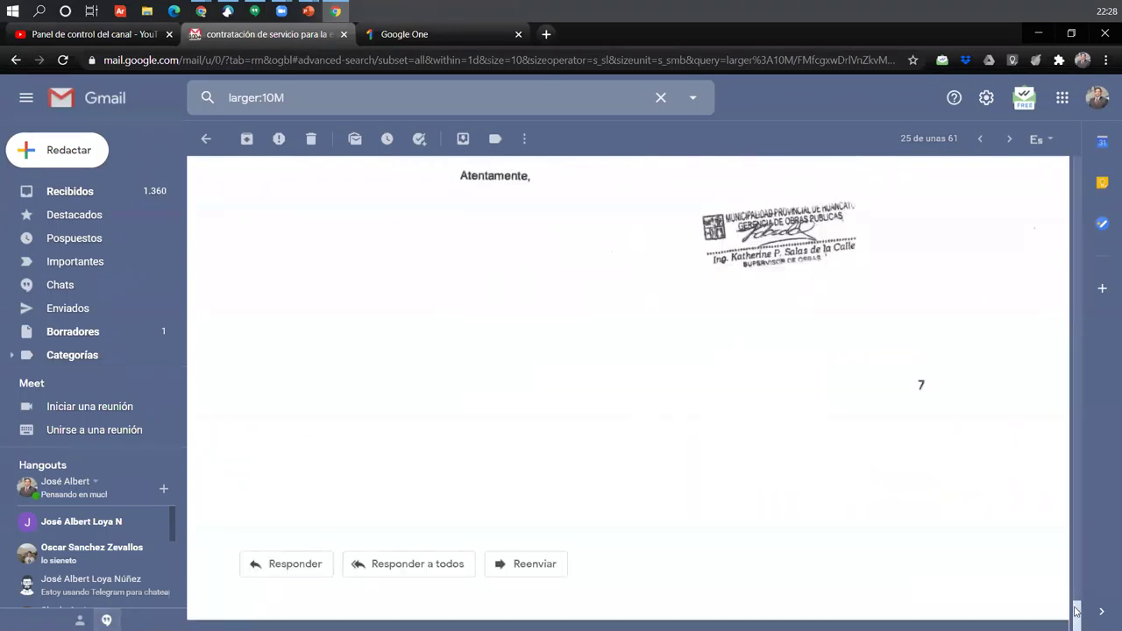
pyautogui.click(1071, 156)
pyautogui.click(1071, 154)
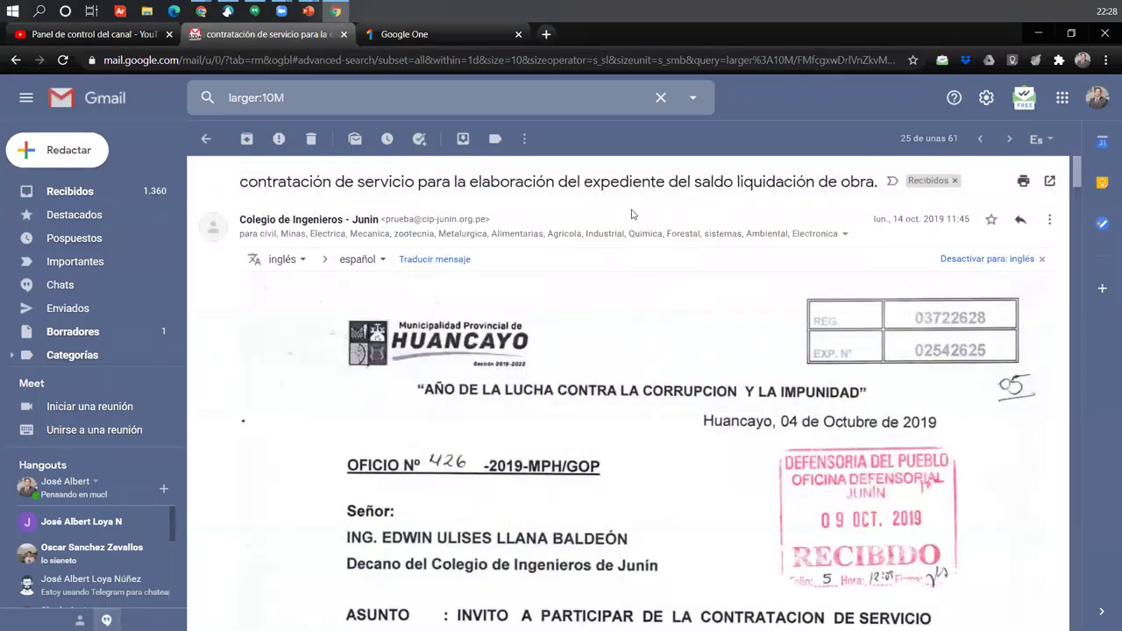
pyautogui.scroll(-3, 852, 403)
pyautogui.scroll(2, 852, 404)
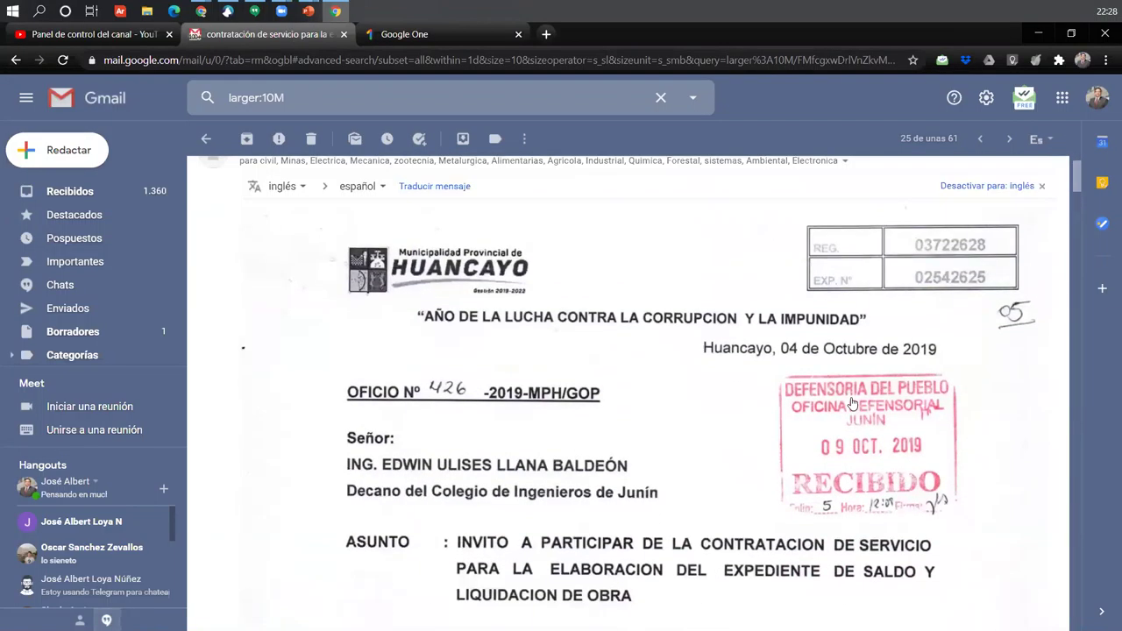
pyautogui.scroll(2, 991, 401)
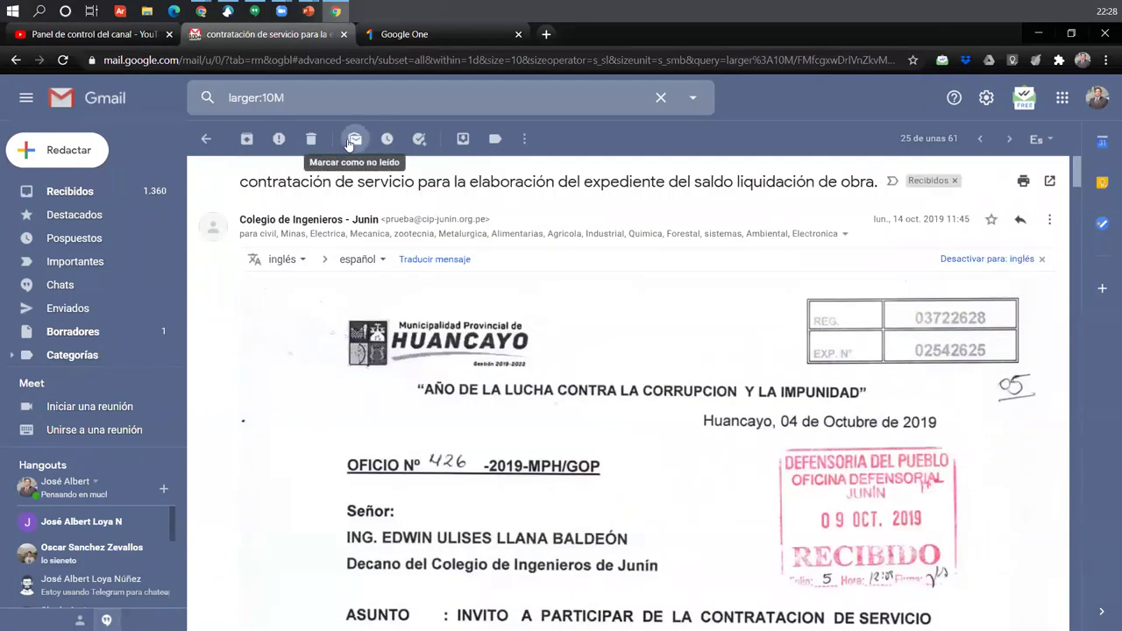
pyautogui.click(311, 138)
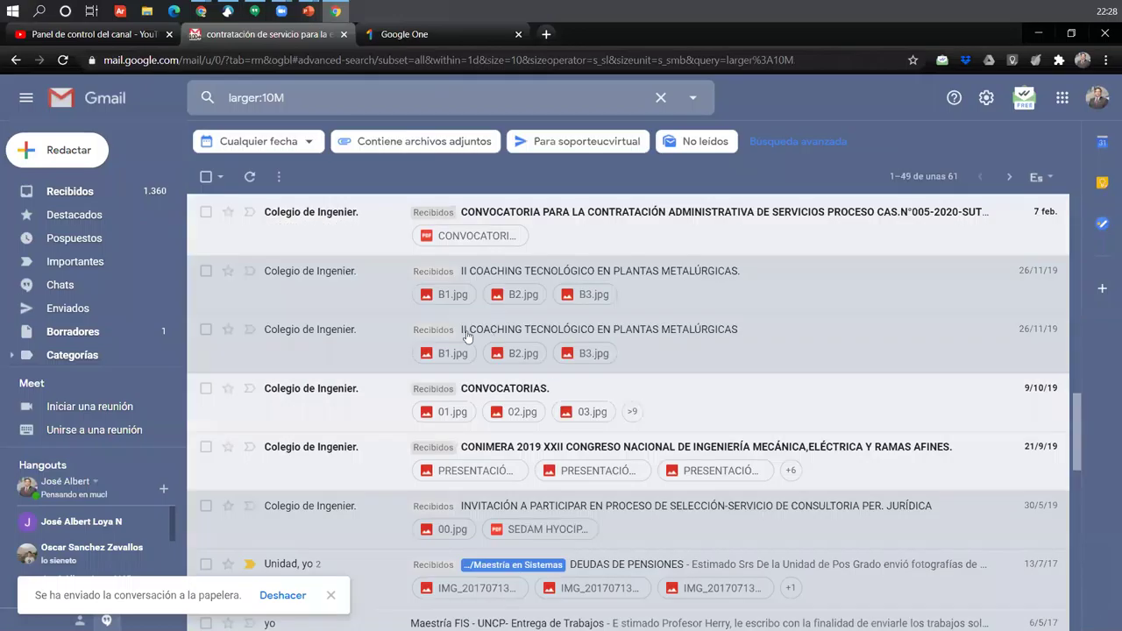
# - Open the Cargado de Productos académicos y Evaluación de entrada email and trash it
pyautogui.scroll(1, 301, 379)
pyautogui.scroll(6, 300, 378)
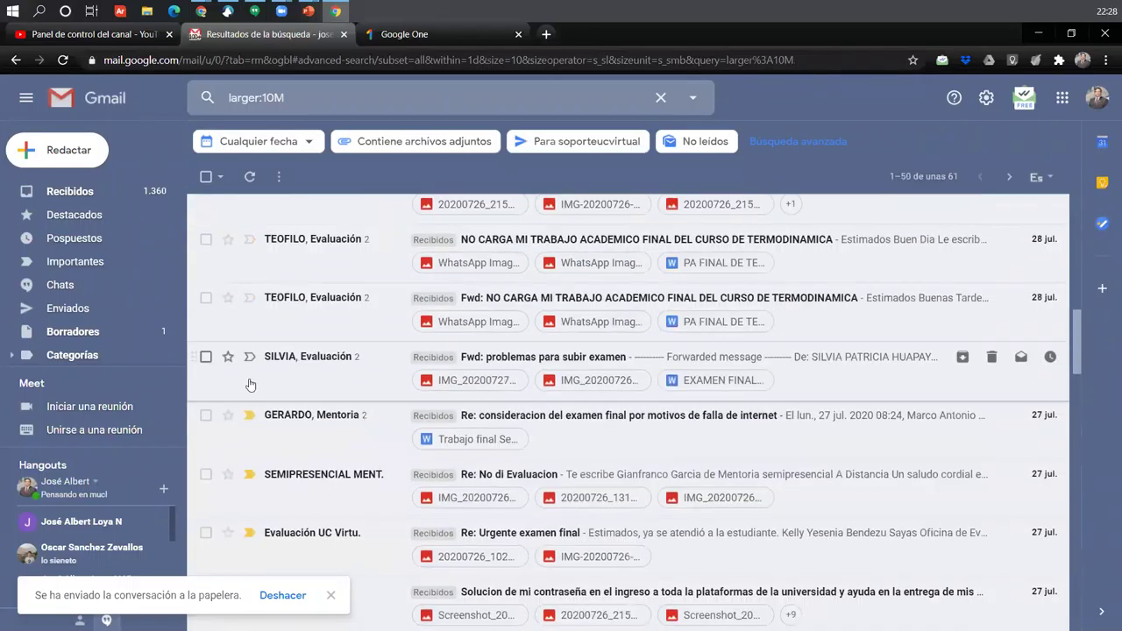
pyautogui.scroll(6, 372, 407)
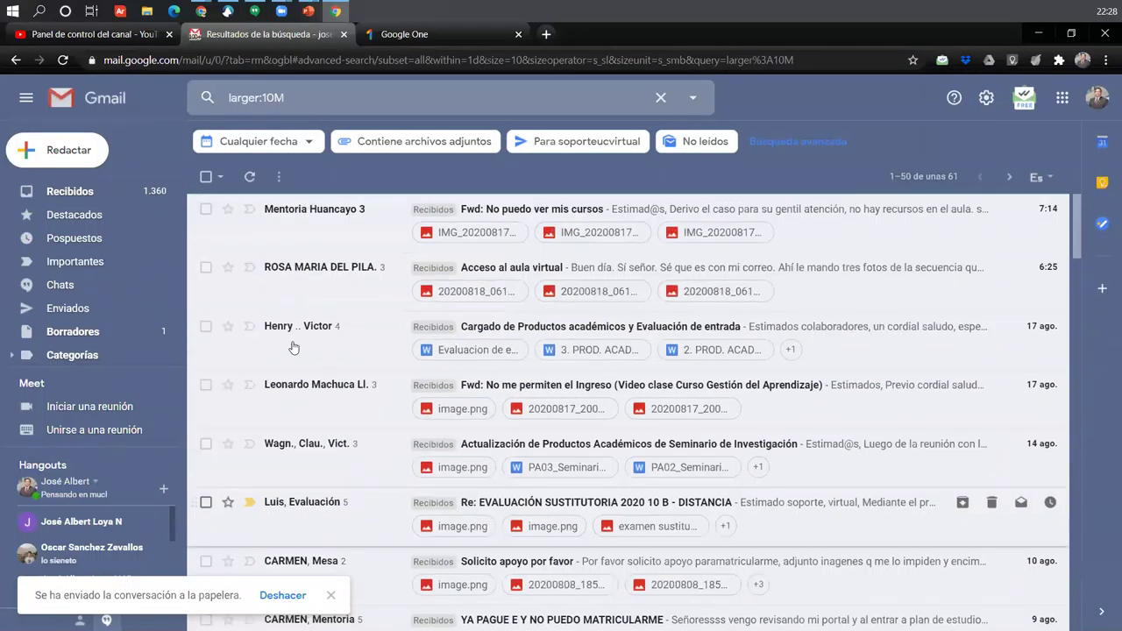
pyautogui.click(646, 340)
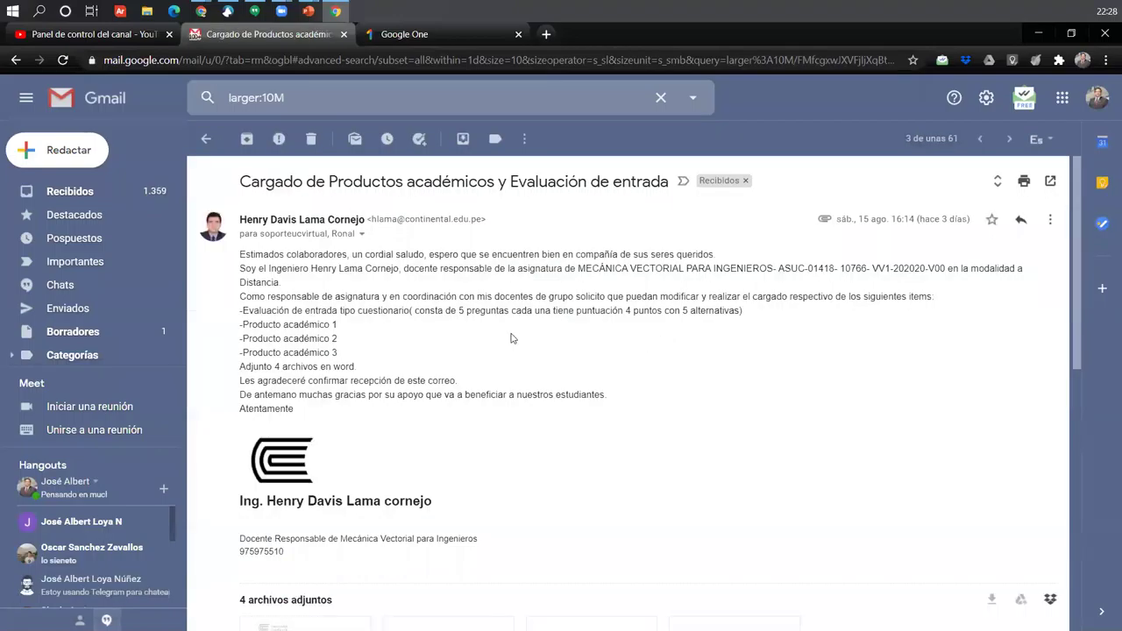
pyautogui.scroll(-6, 796, 322)
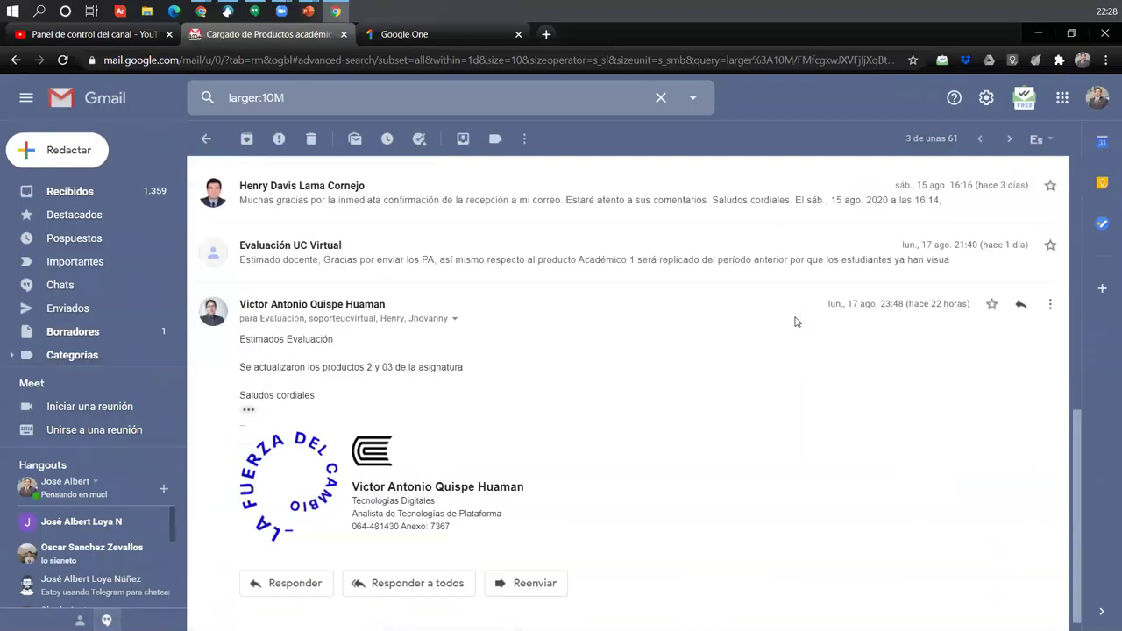
pyautogui.scroll(8, 719, 281)
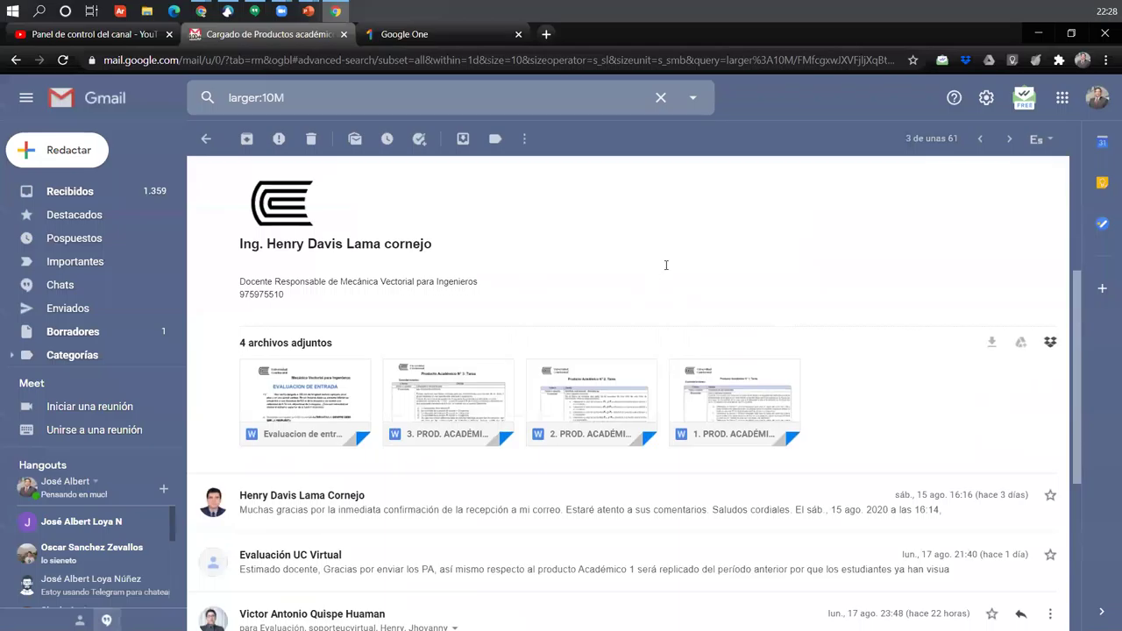
pyautogui.click(311, 142)
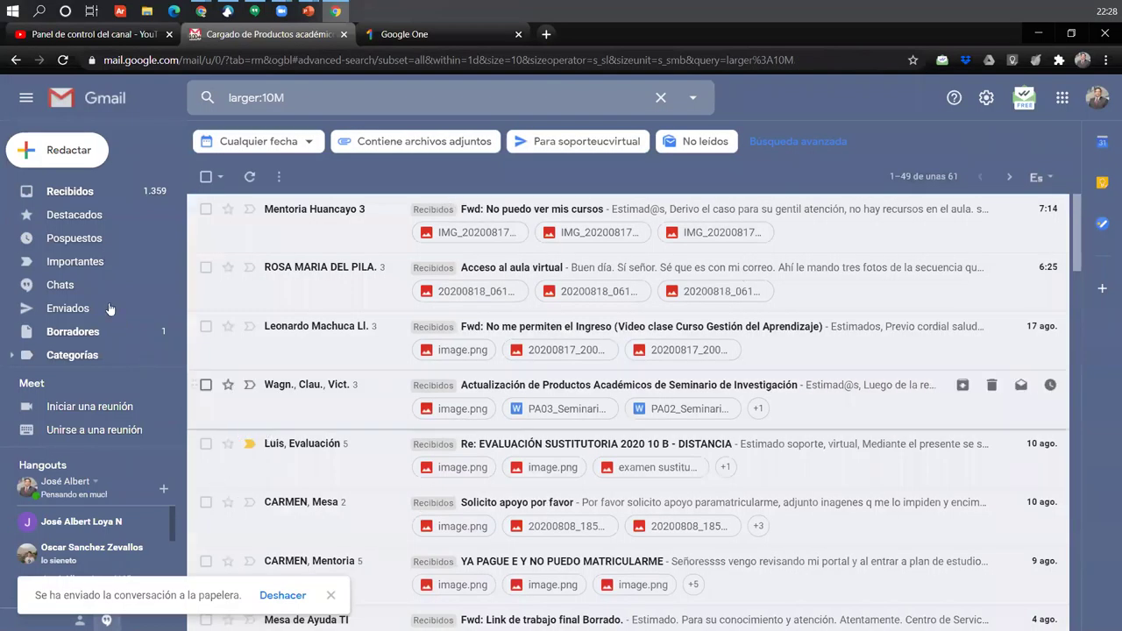
pyautogui.scroll(-1, 219, 264)
pyautogui.scroll(-1, 82, 233)
# - Expand Más in the sidebar and open the Papelera (trash) folder
pyautogui.scroll(1, 120, 242)
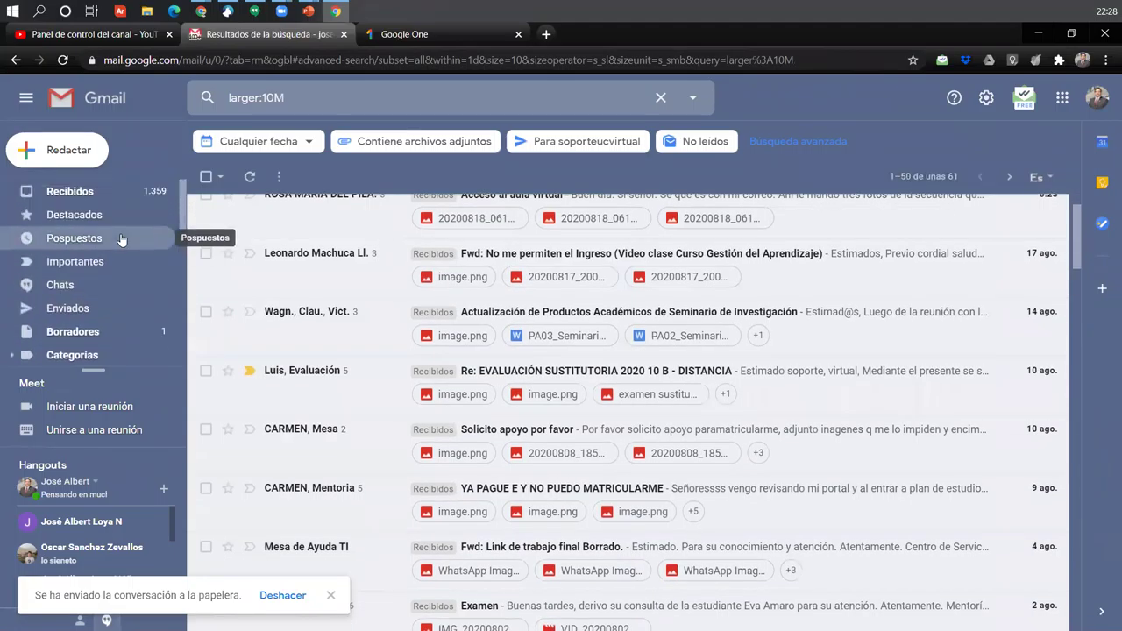
pyautogui.scroll(-2, 473, 386)
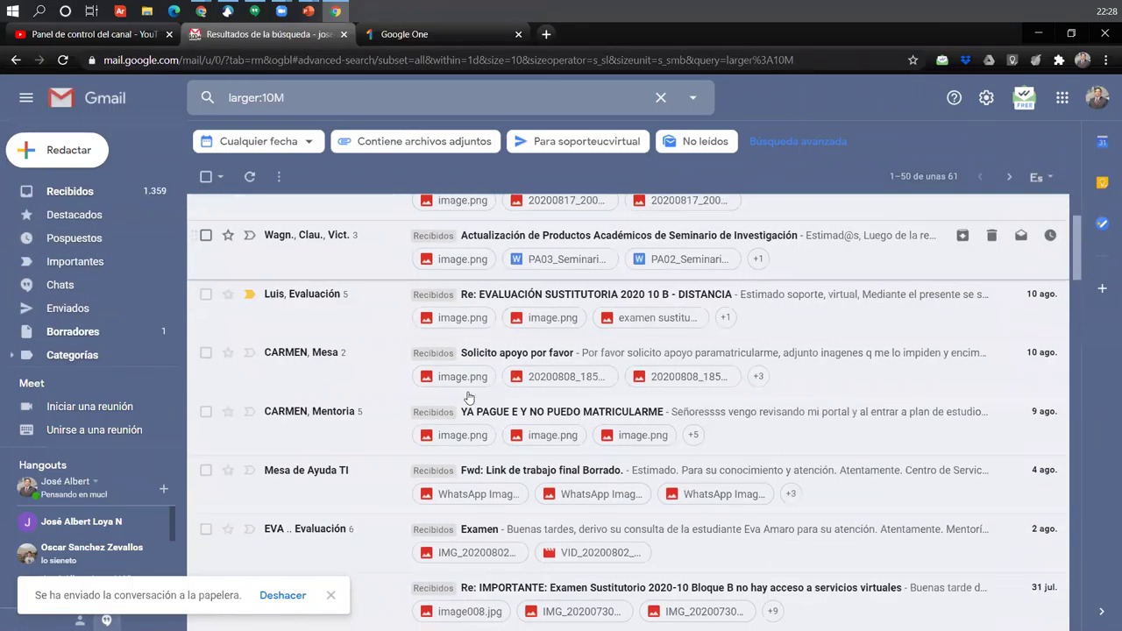
pyautogui.scroll(-2, 383, 277)
pyautogui.scroll(4, 10, 273)
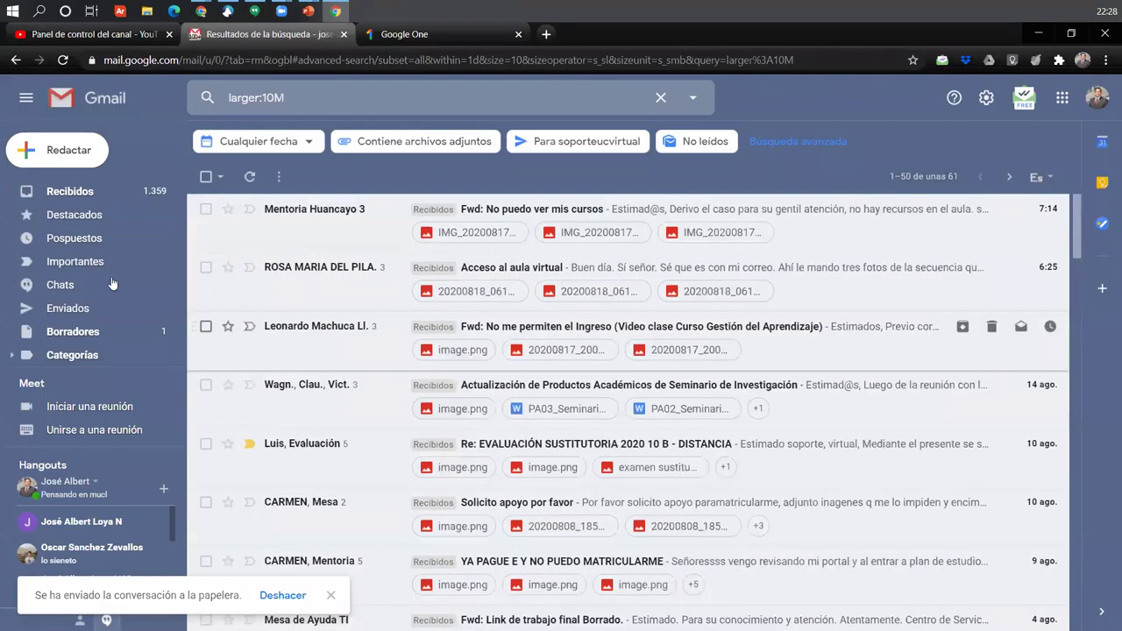
pyautogui.scroll(-2, 105, 254)
pyautogui.scroll(-3, 105, 253)
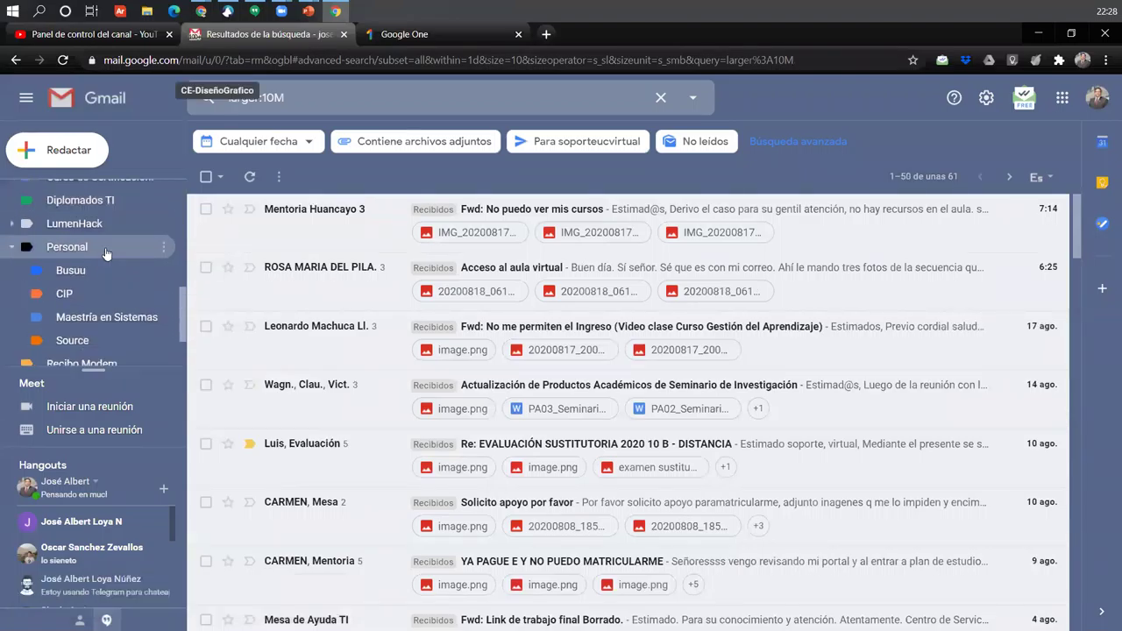
pyautogui.scroll(-2, 109, 250)
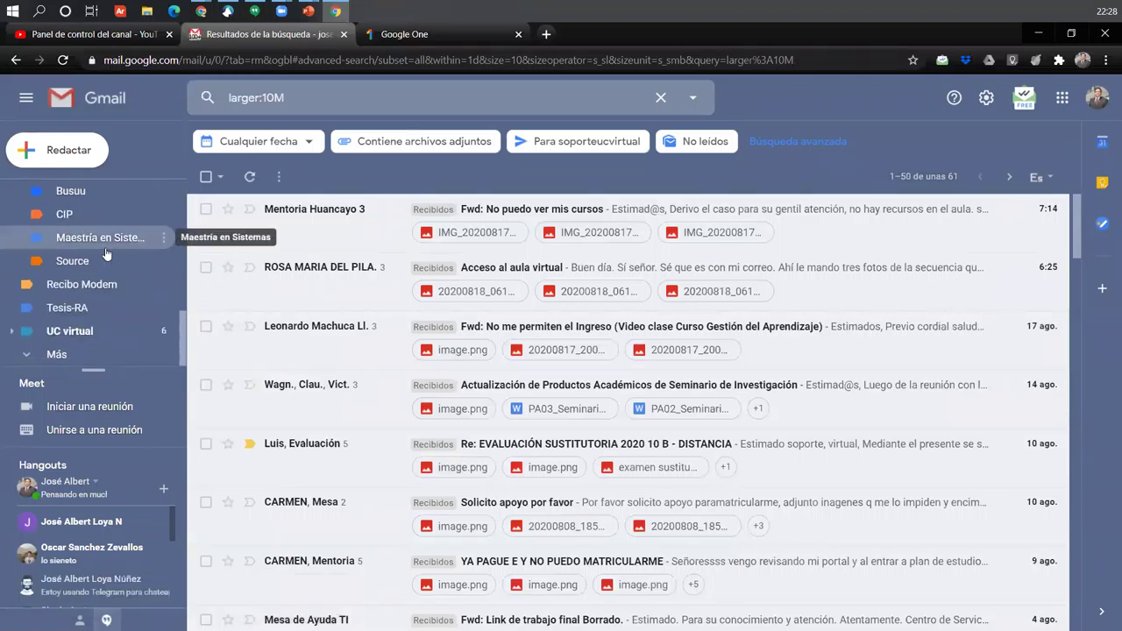
pyautogui.click(52, 354)
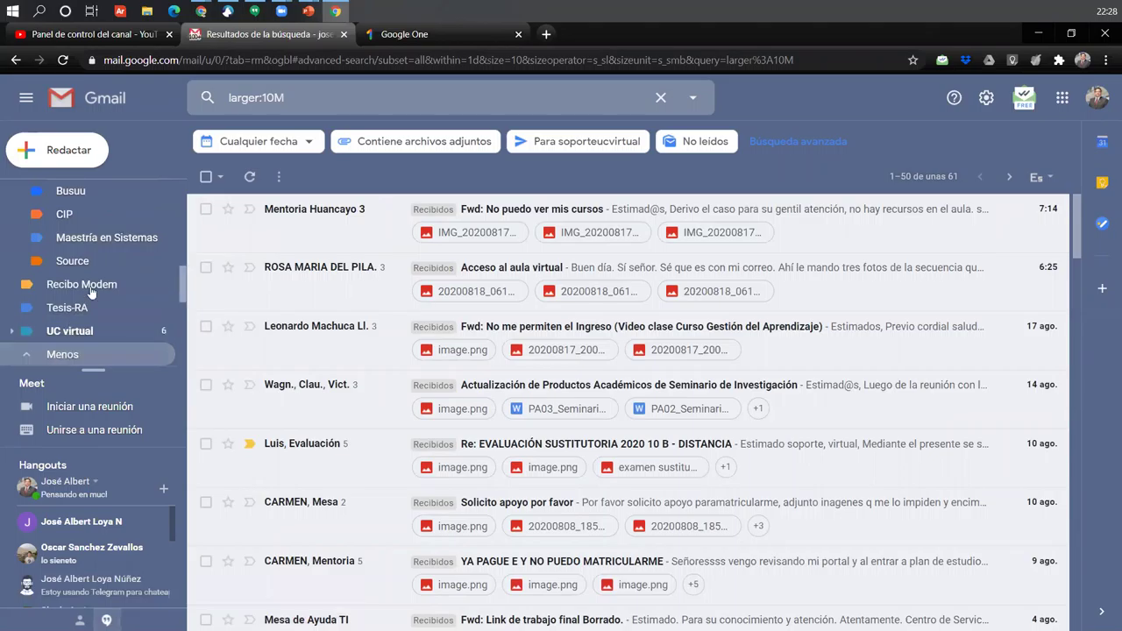
pyautogui.scroll(-3, 91, 292)
pyautogui.scroll(1, 84, 277)
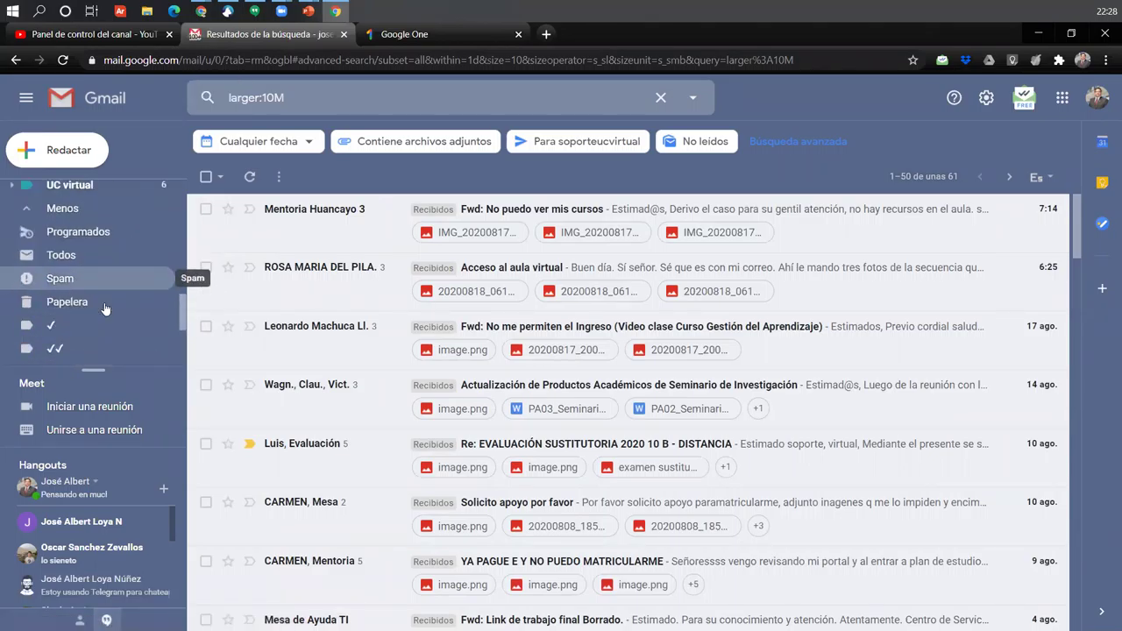
pyautogui.click(104, 304)
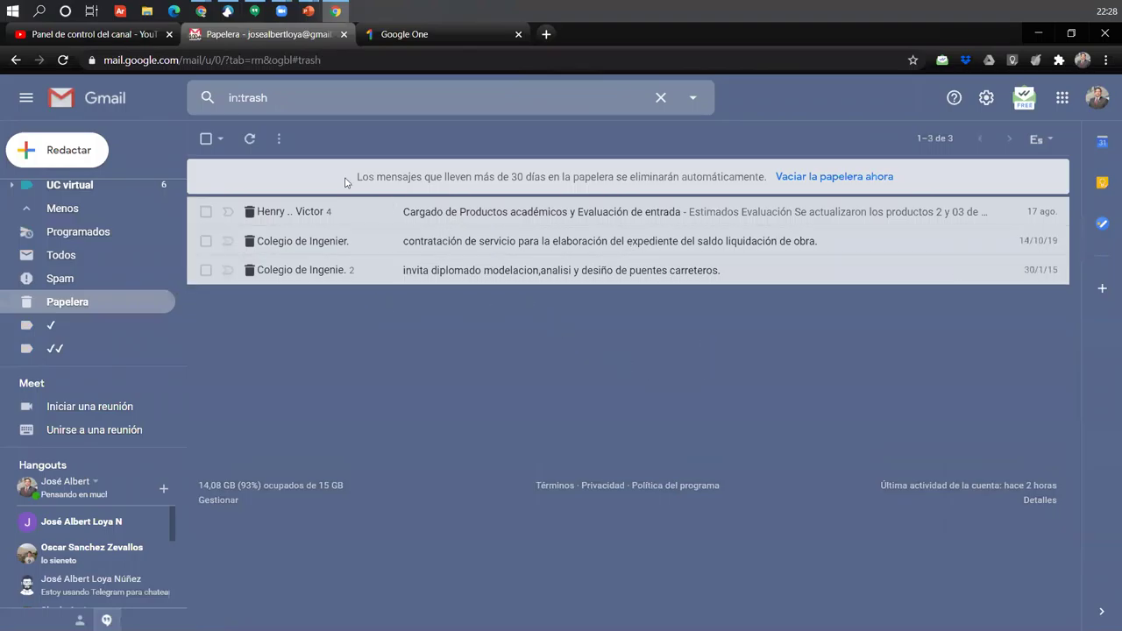
# - Select all three trashed conversations and permanently empty the trash
pyautogui.click(205, 138)
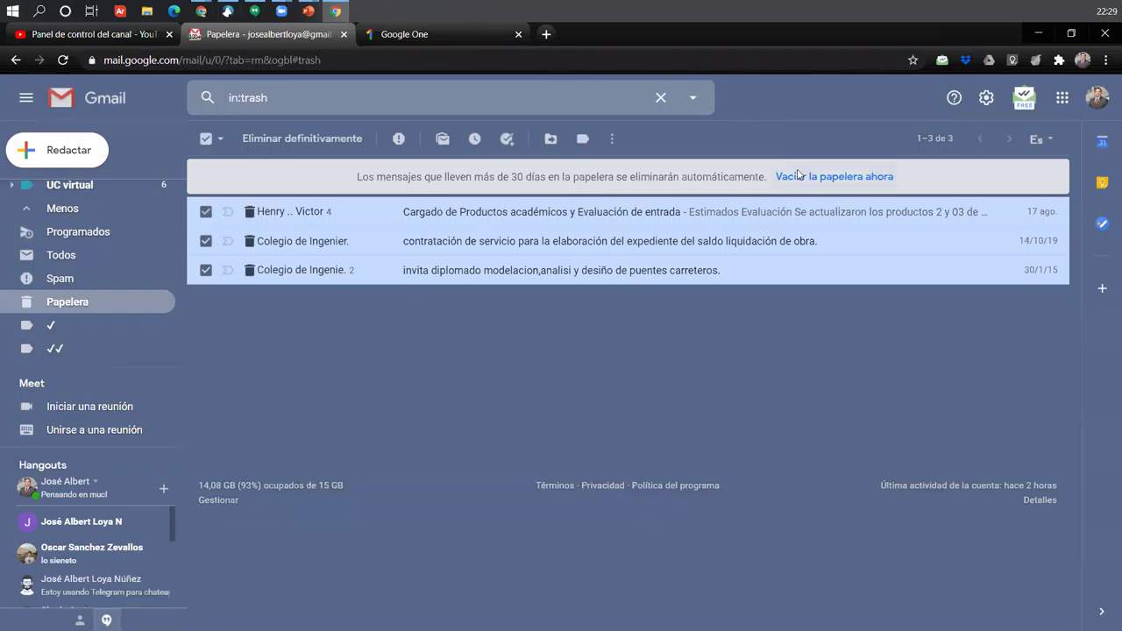
pyautogui.click(798, 175)
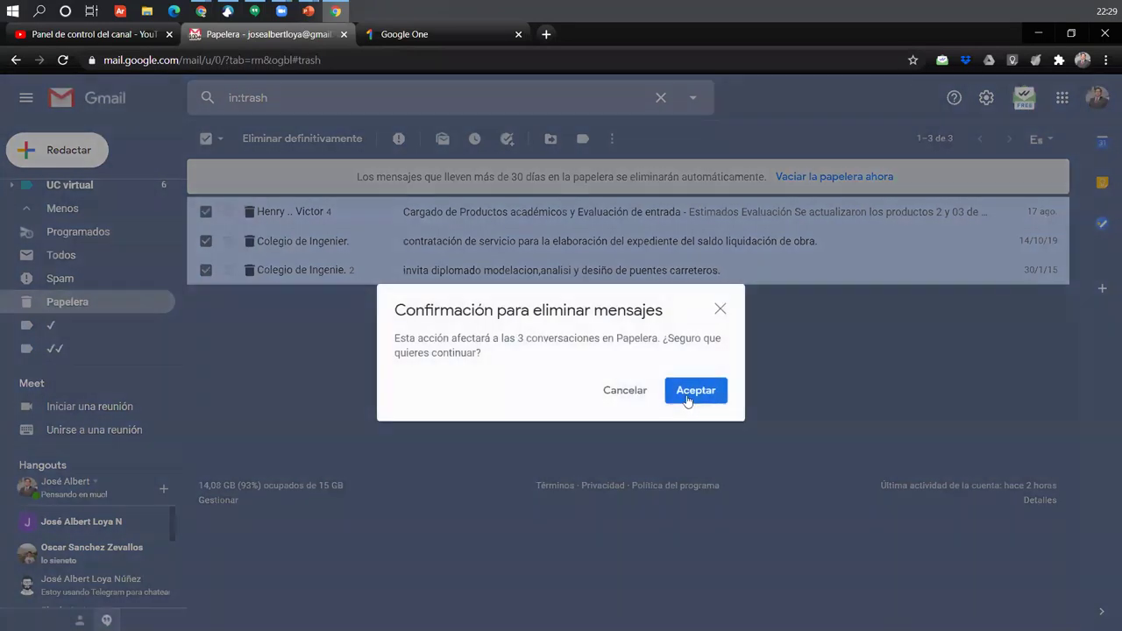
pyautogui.click(696, 390)
pyautogui.click(421, 35)
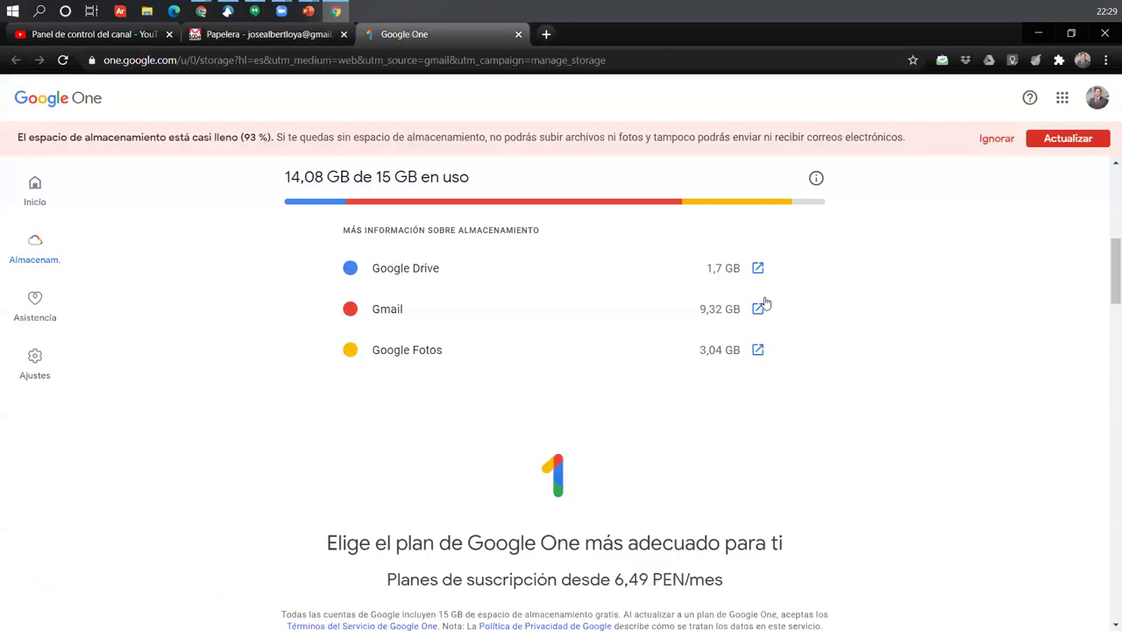
# - Refresh Google One storage, confirm 14,03 GB used with Gmail at 9,28 GB, and open Drive's file list
pyautogui.click(62, 61)
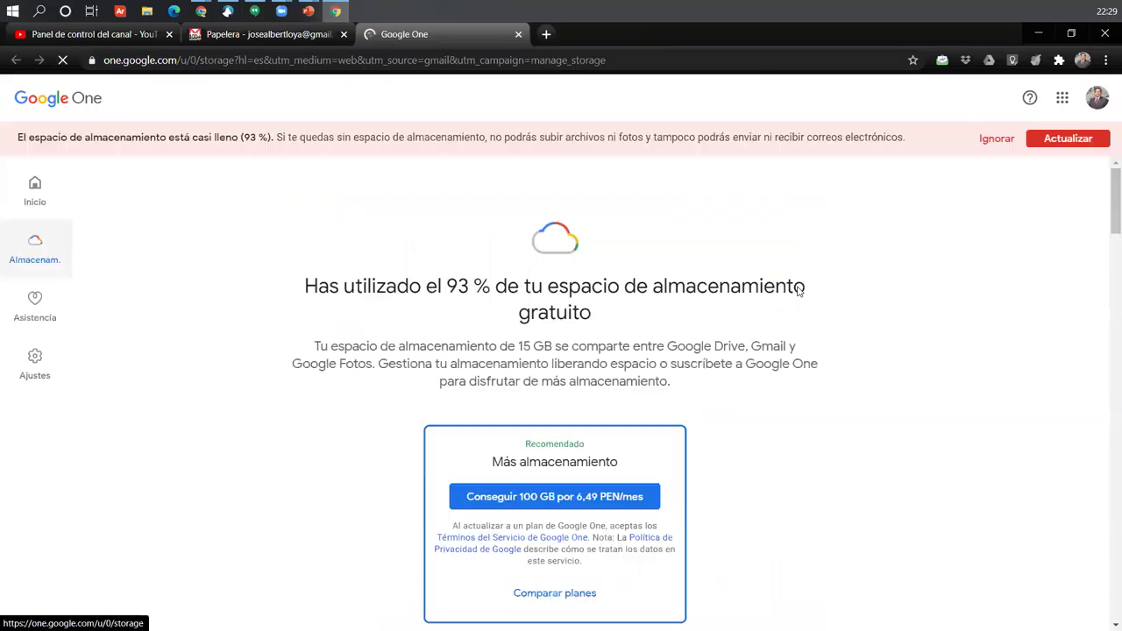
pyautogui.scroll(-2, 745, 342)
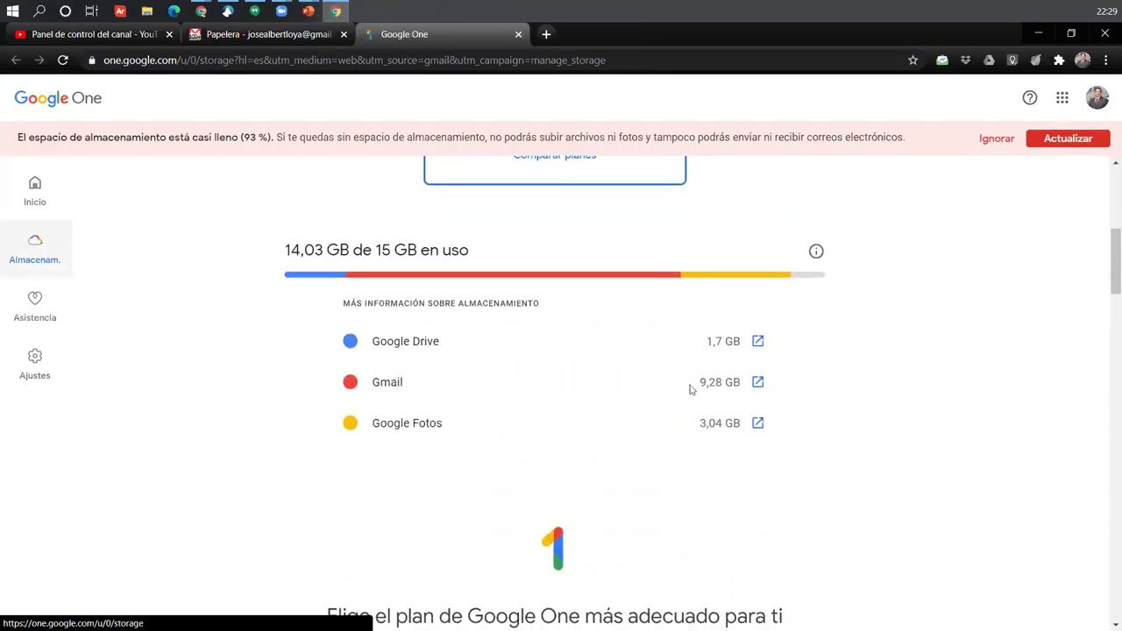
pyautogui.moveTo(743, 382); pyautogui.dragTo(700, 382)
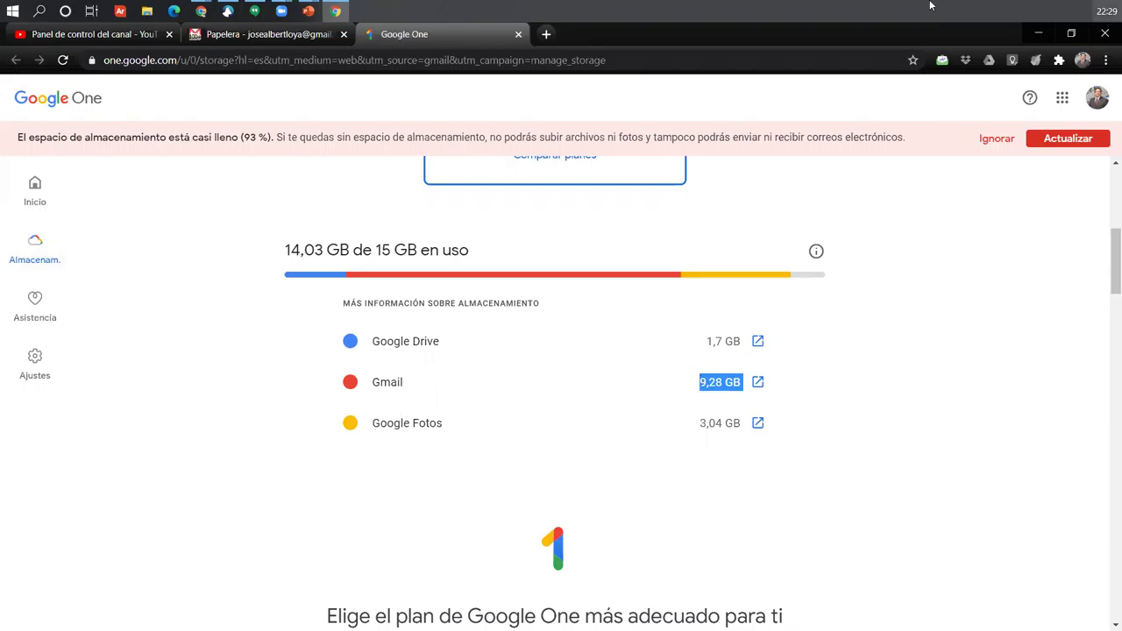
pyautogui.click(757, 343)
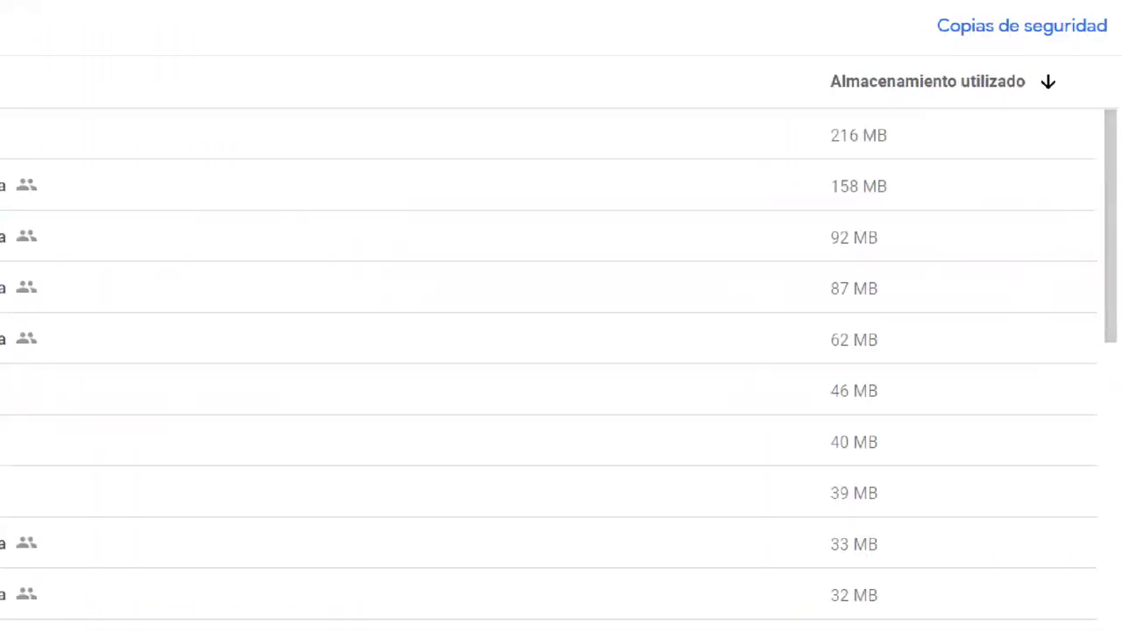
pyautogui.scroll(-1, 715, 306)
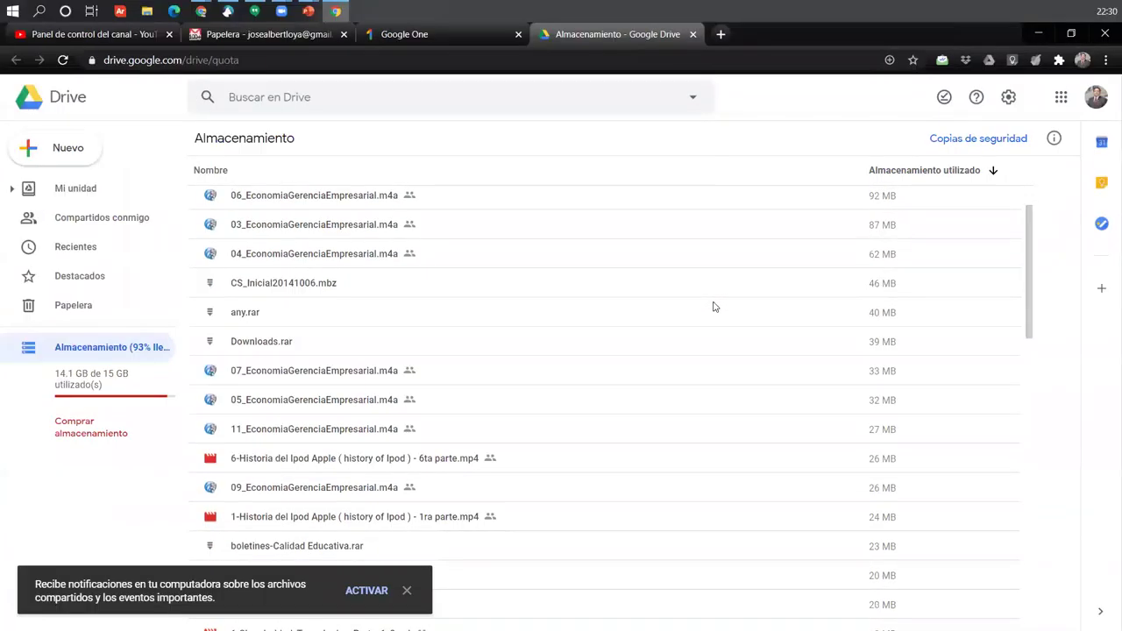
pyautogui.scroll(-6, 715, 307)
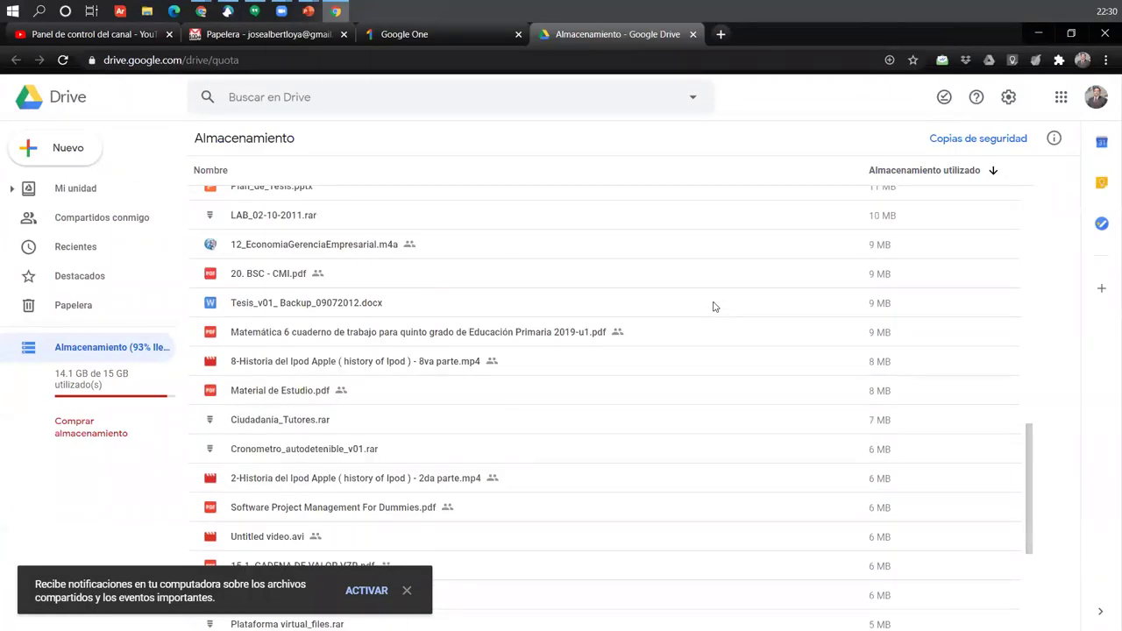
pyautogui.scroll(5, 715, 307)
pyautogui.scroll(1, 715, 307)
pyautogui.scroll(-2, 571, 316)
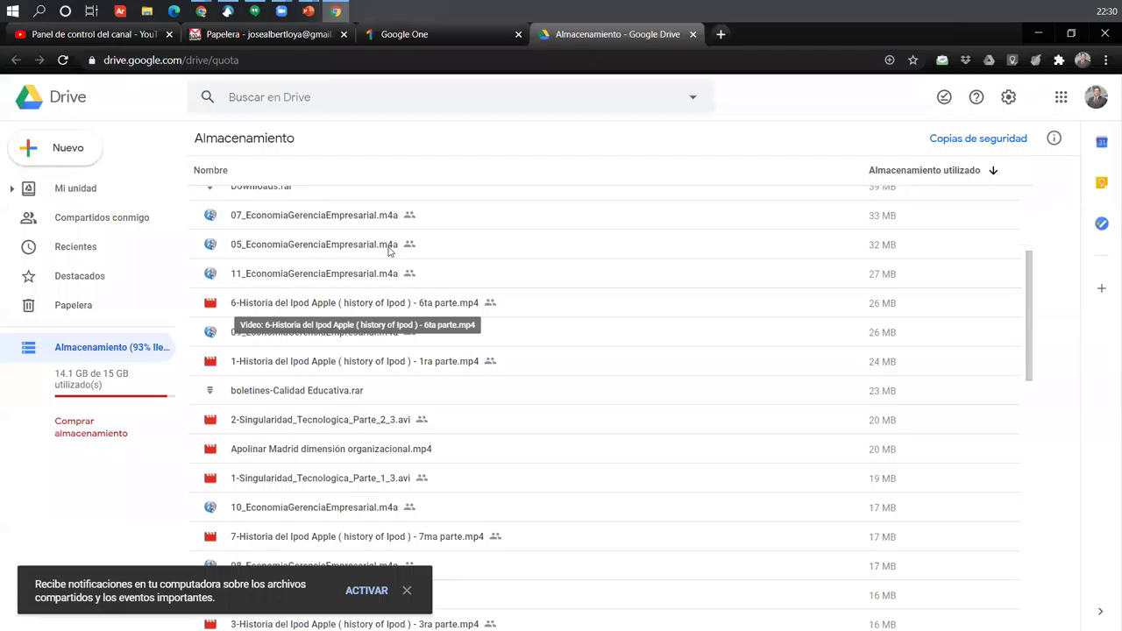
pyautogui.scroll(4, 476, 278)
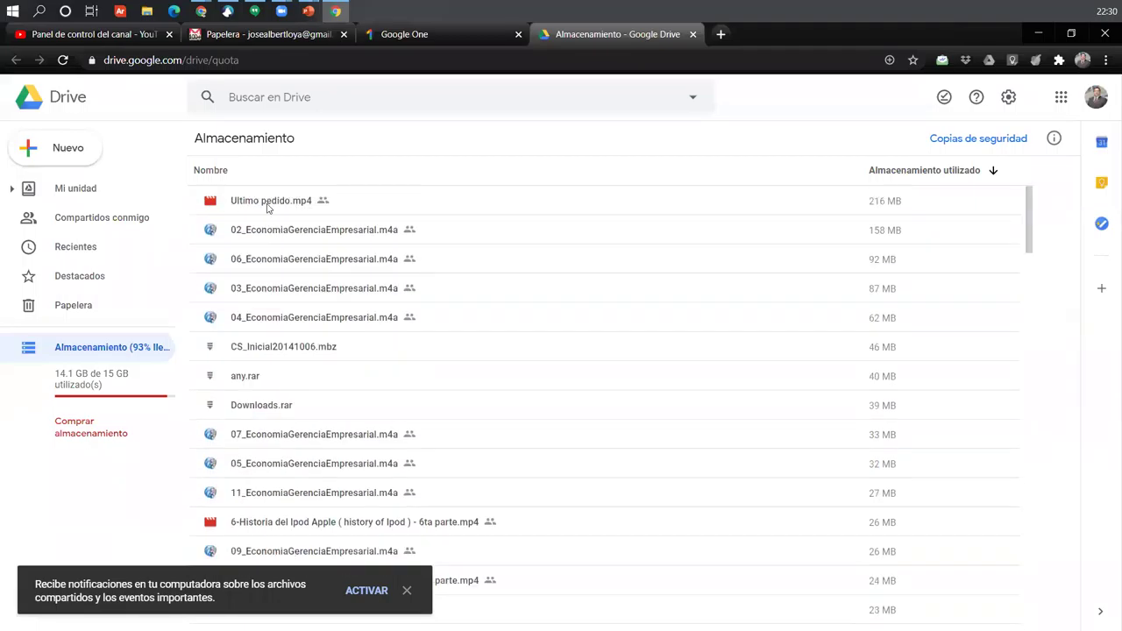
pyautogui.scroll(-3, 331, 368)
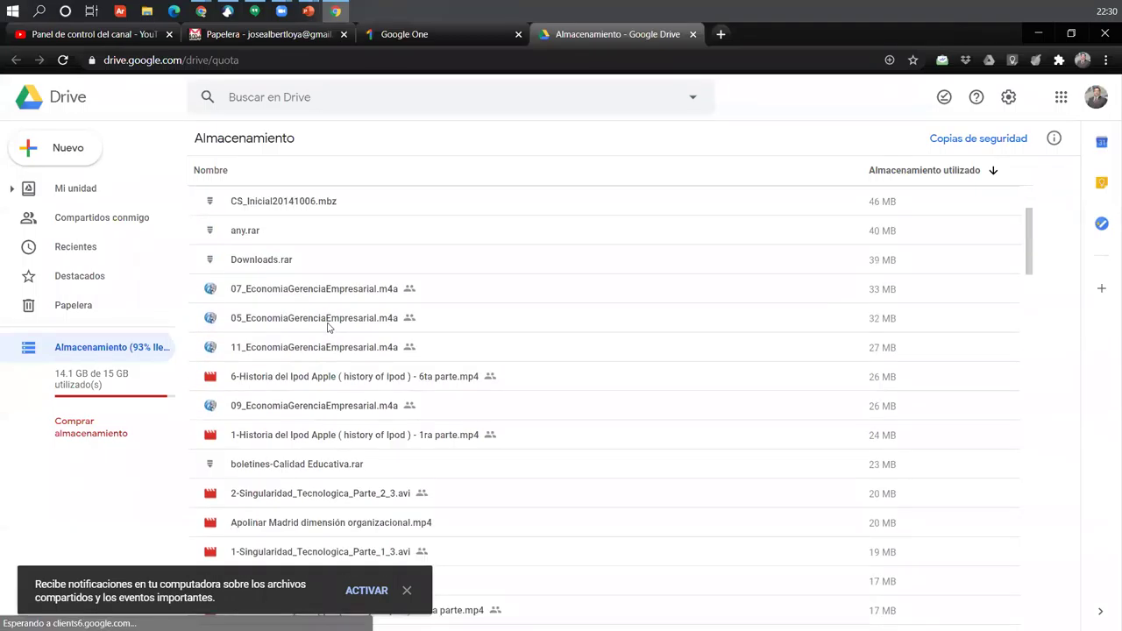
pyautogui.scroll(-10, 412, 339)
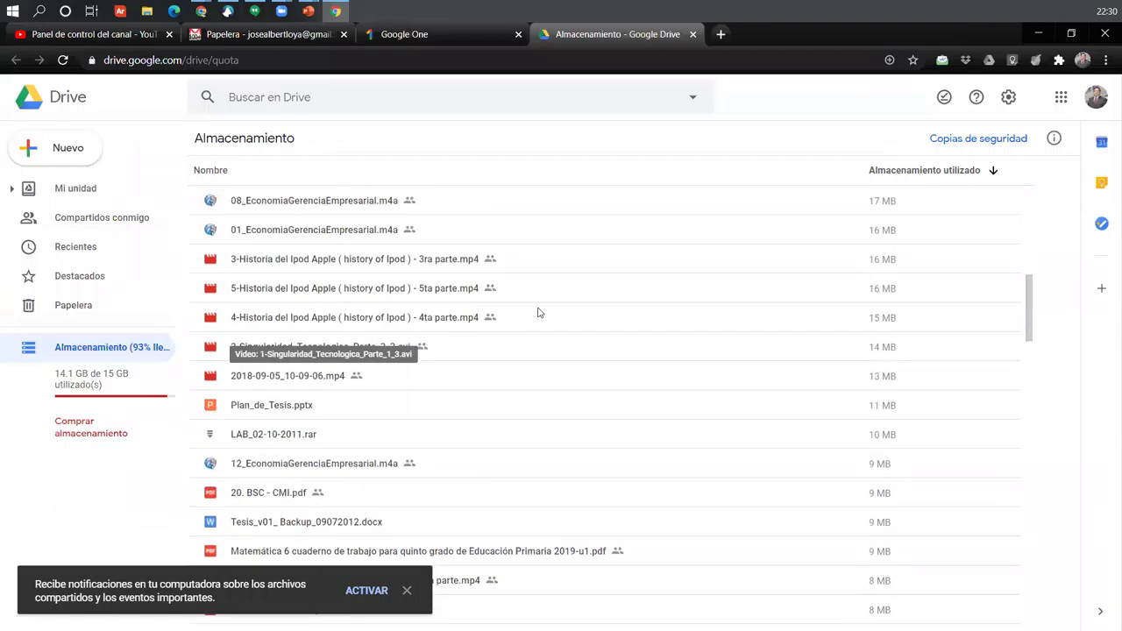
pyautogui.scroll(-10, 390, 353)
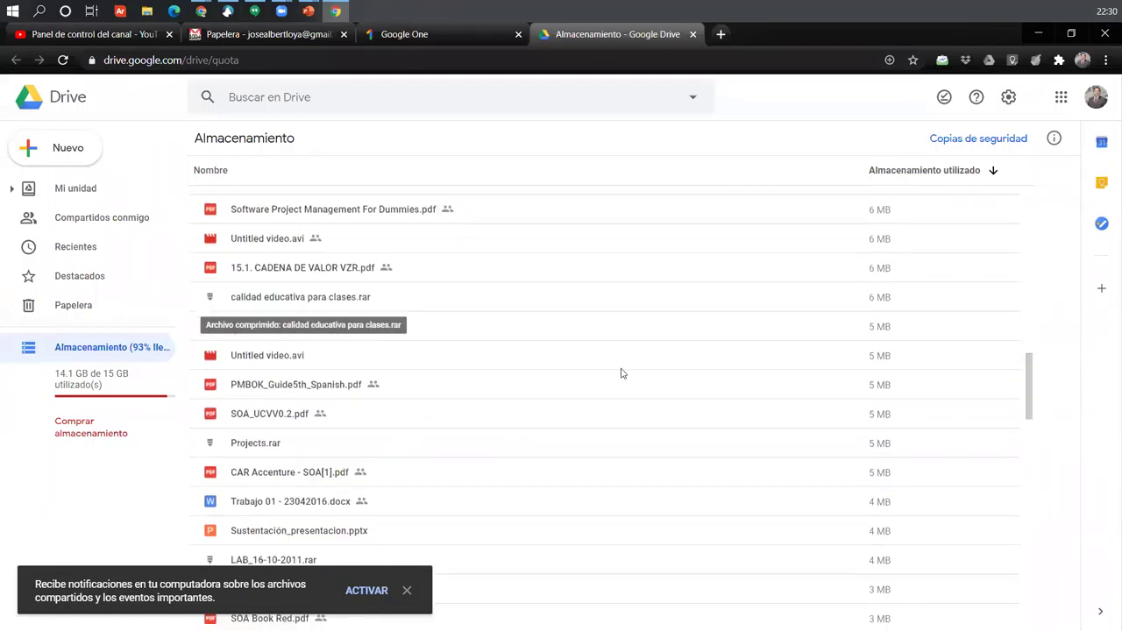
pyautogui.scroll(-10, 621, 373)
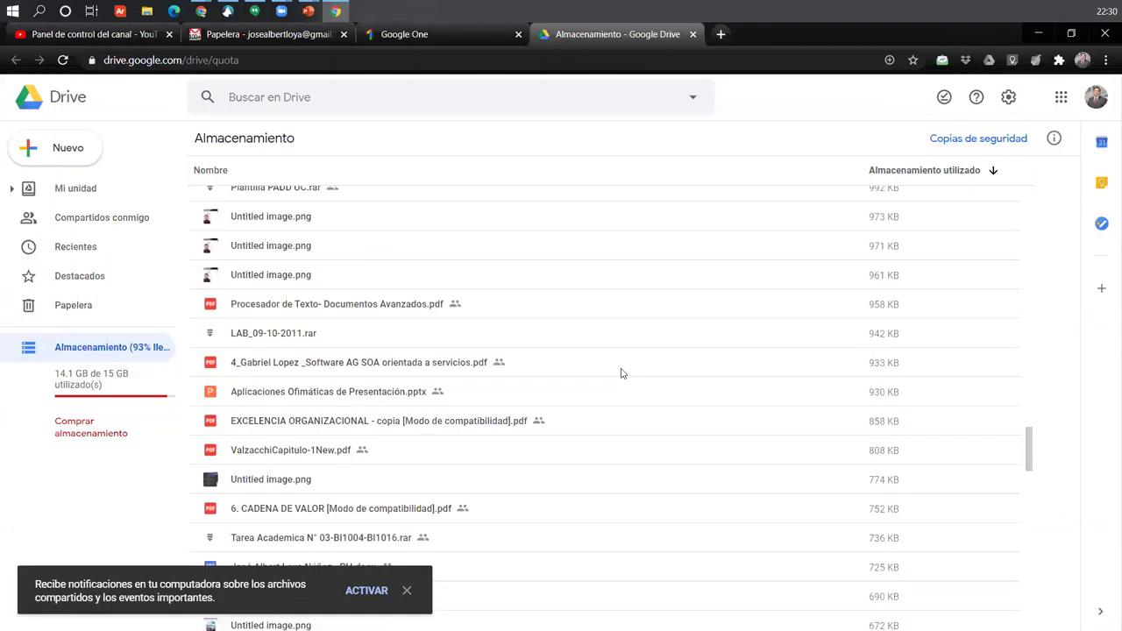
pyautogui.scroll(15, 621, 373)
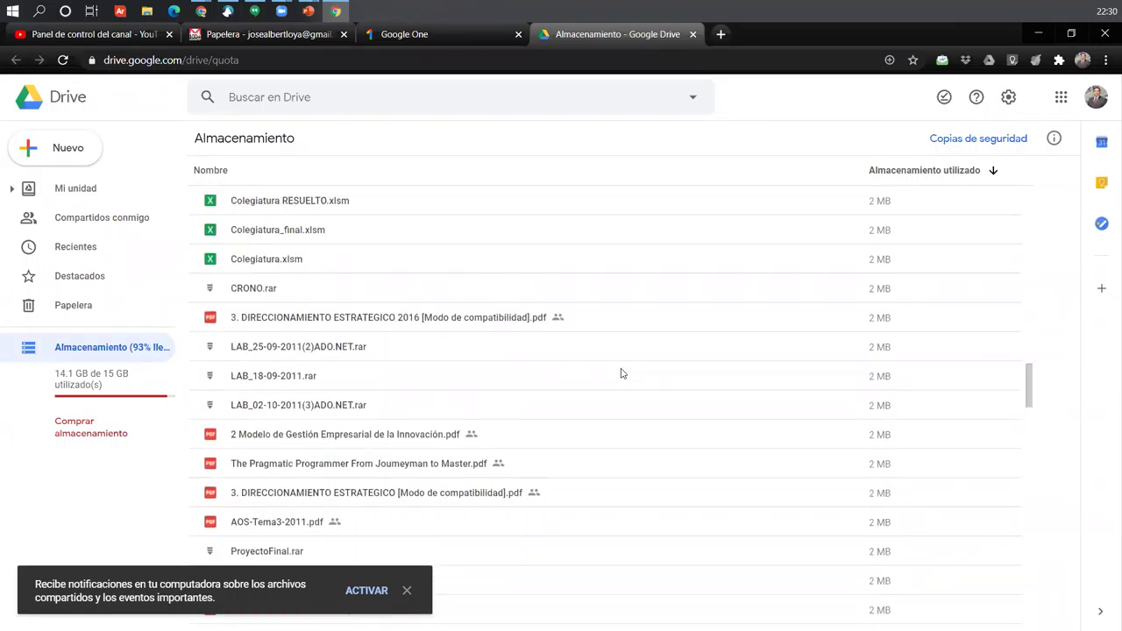
pyautogui.scroll(10, 629, 372)
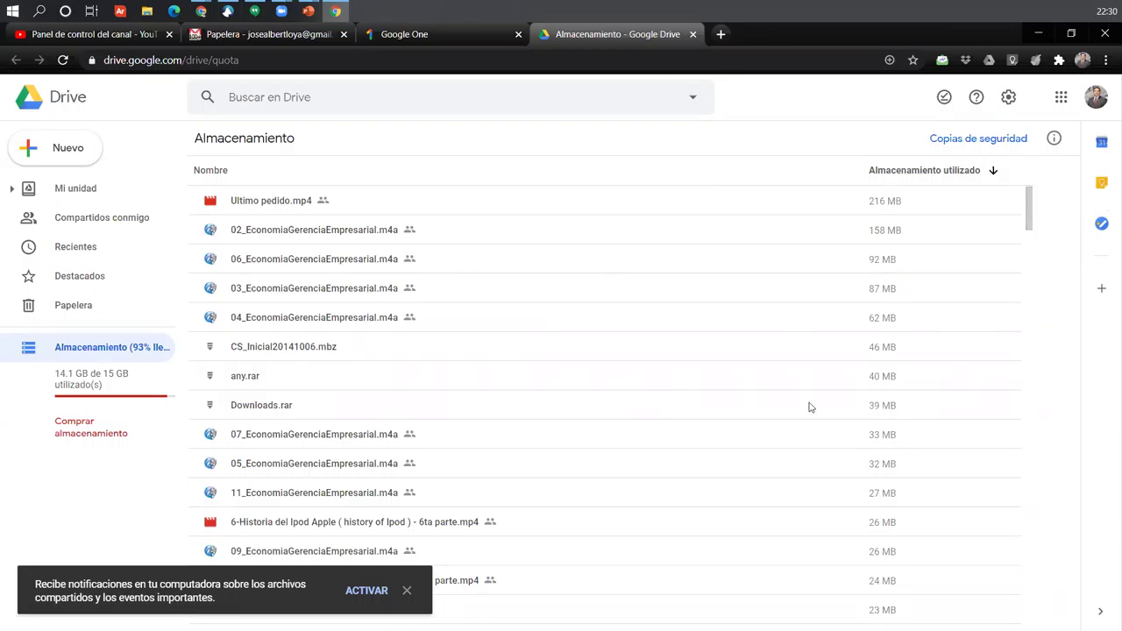
pyautogui.scroll(-4, 810, 406)
pyautogui.scroll(-3, 809, 406)
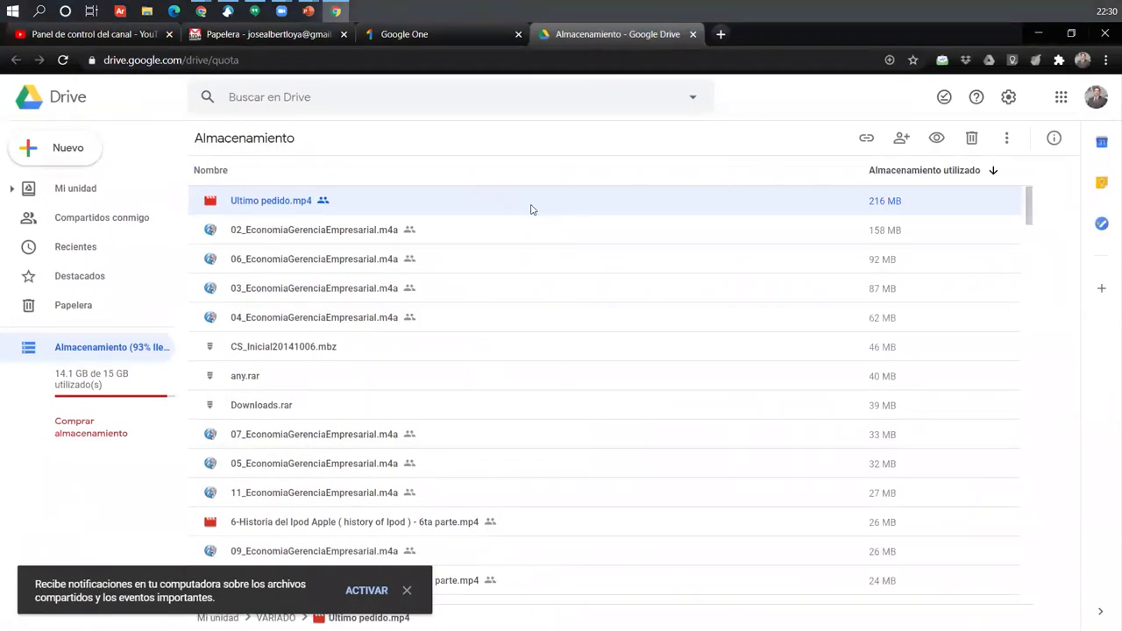
# - Download the 216 MB Ultimo pedido.mp4 into Descargas despite the virus-scan warning, dismissing the notifications prompt
pyautogui.rightClick(531, 205)
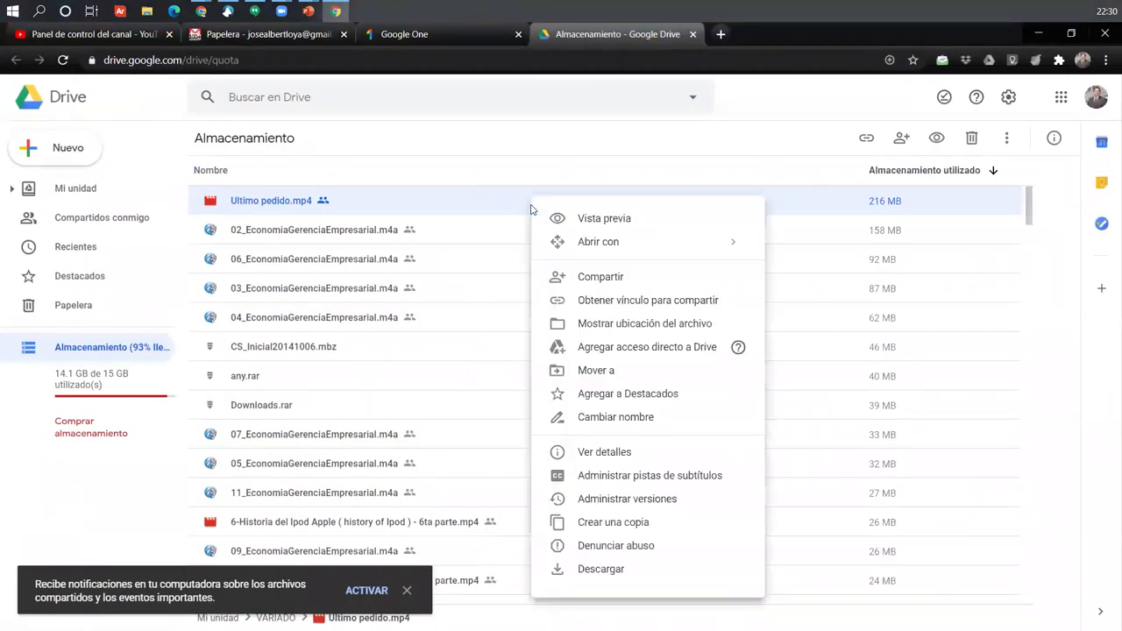
pyautogui.click(577, 572)
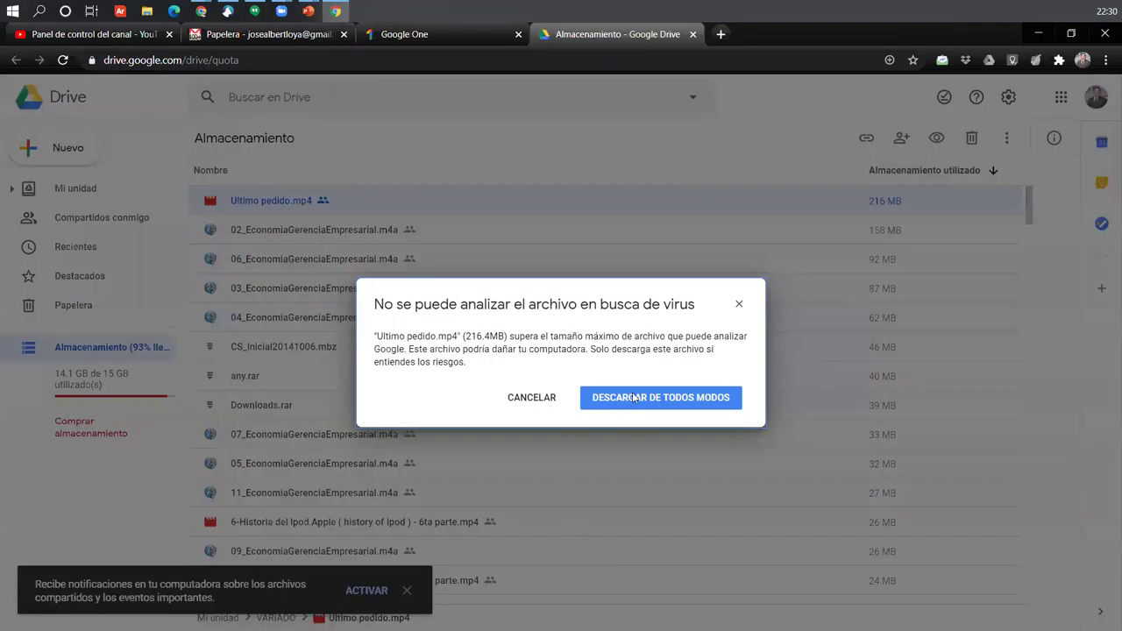
pyautogui.click(637, 393)
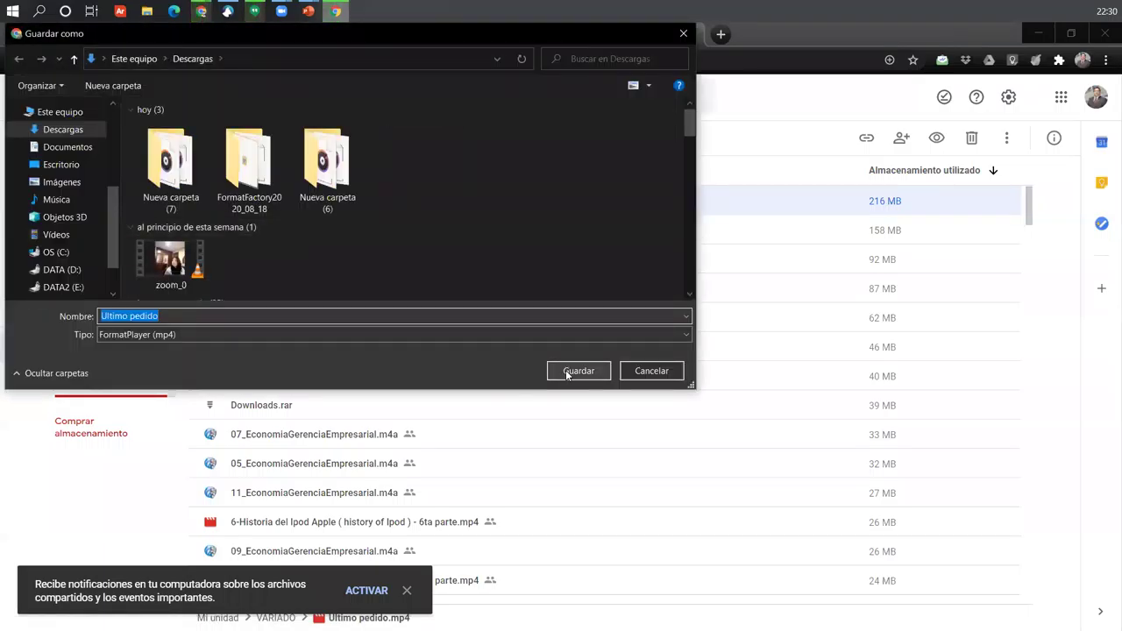
pyautogui.click(577, 371)
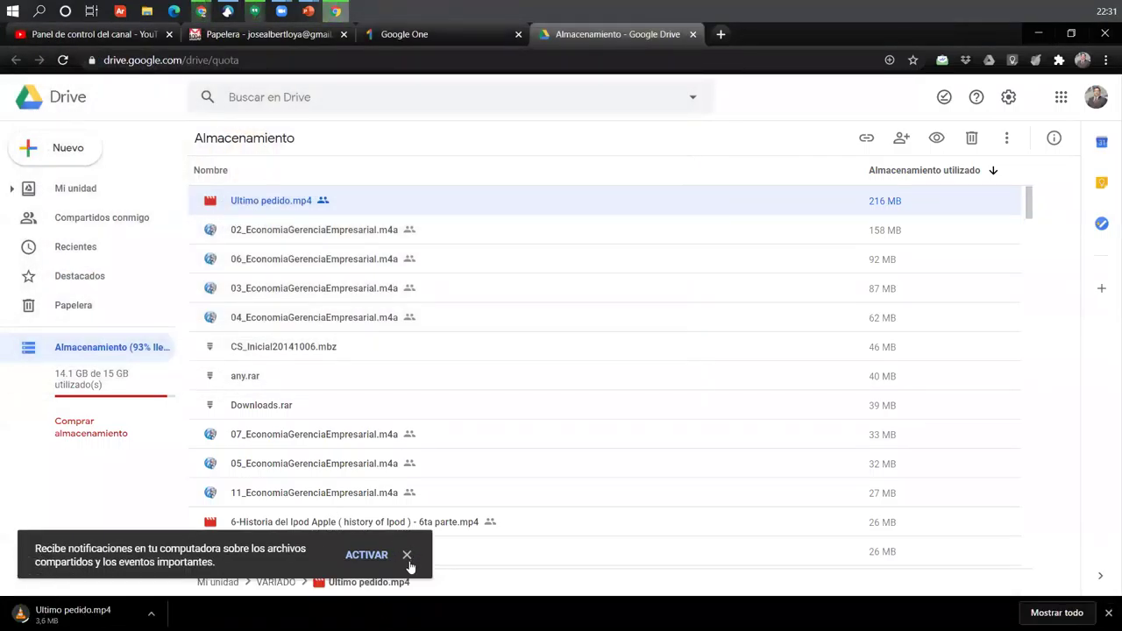
pyautogui.click(406, 555)
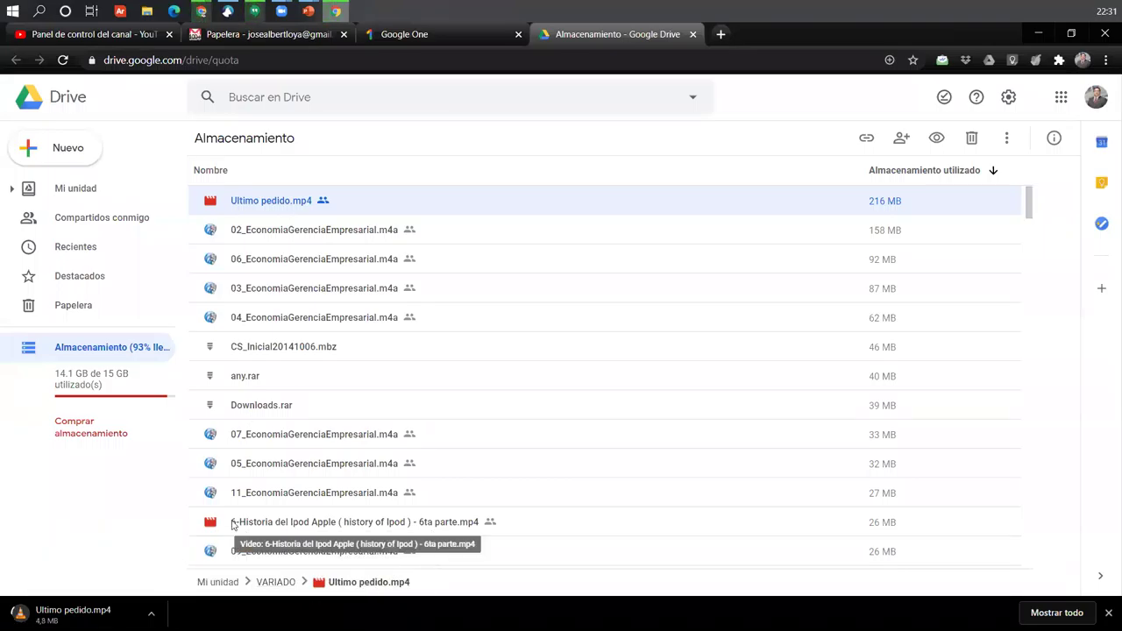
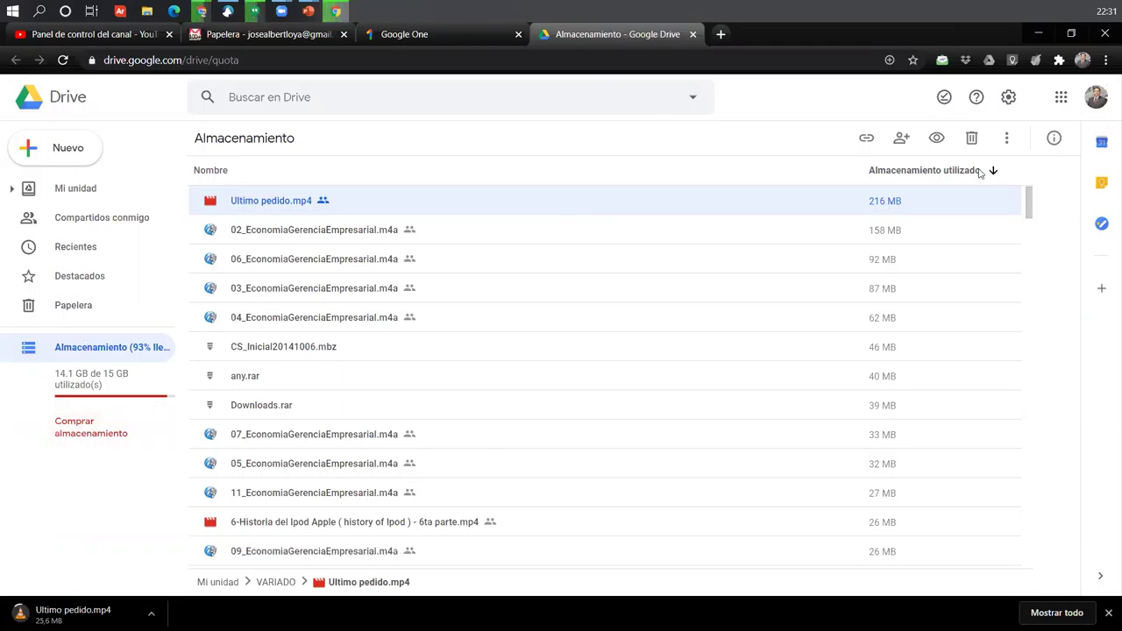
# - Open the Drive settings gear menu, then close it without choosing anything
pyautogui.click(1009, 99)
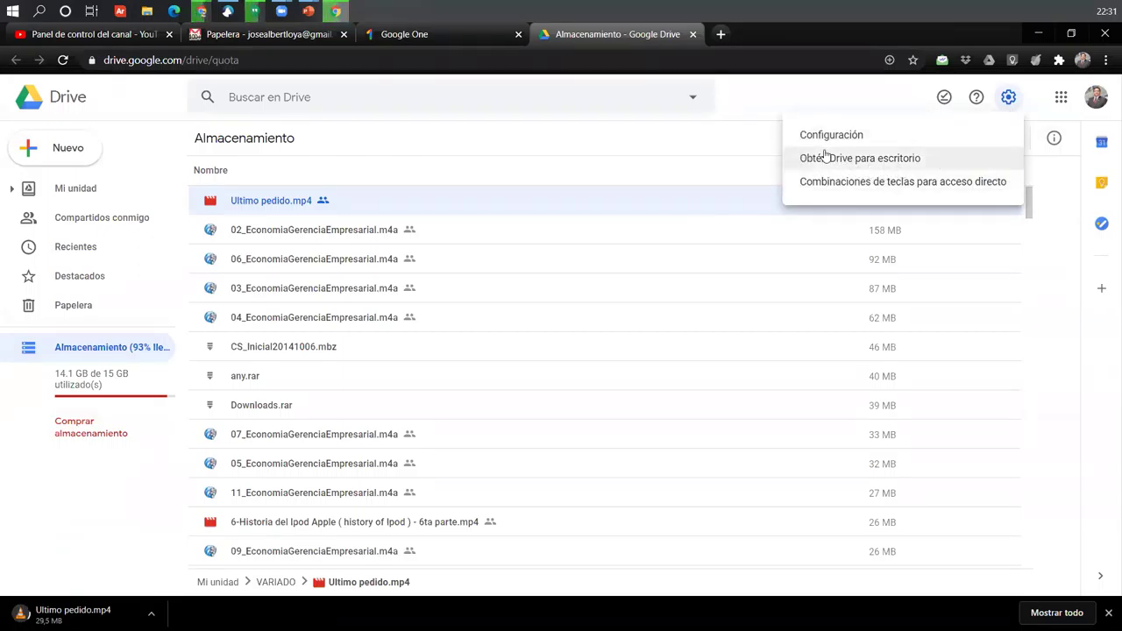
pyautogui.click(775, 88)
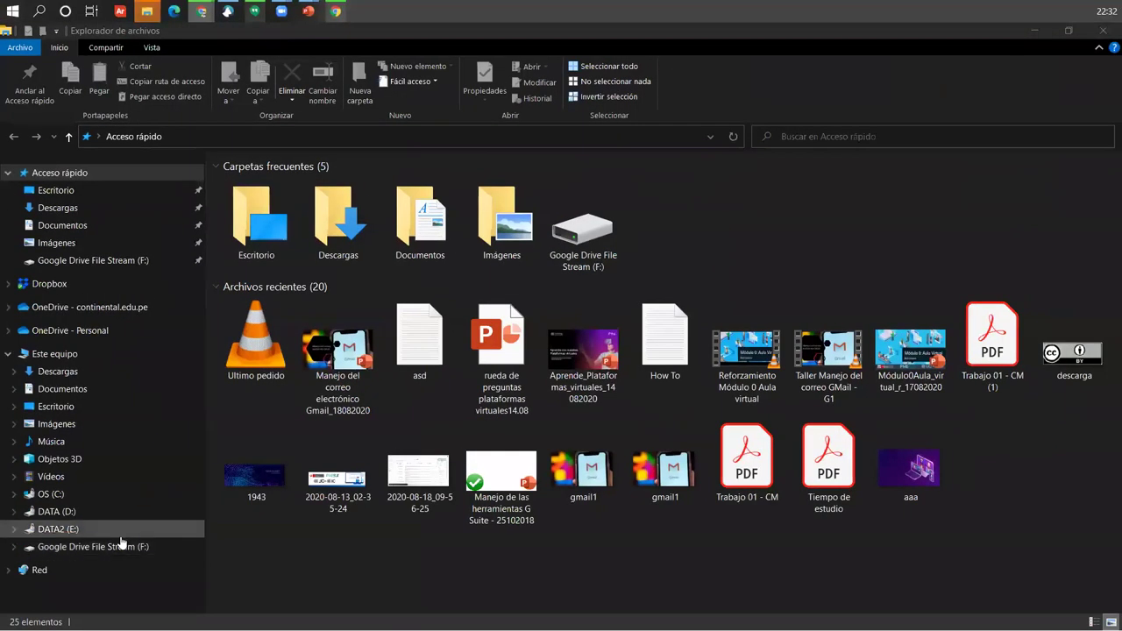
# - Browse Mi unidad on Google Drive File Stream (F:) and select the Diapositivas comunicación folder
pyautogui.click(230, 481)
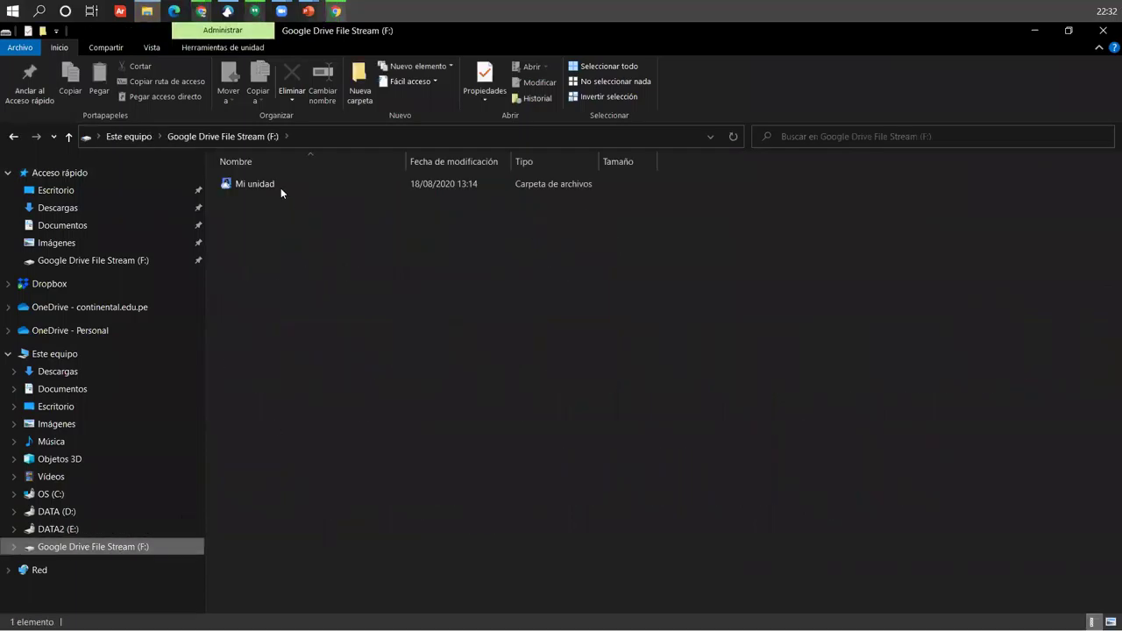
pyautogui.doubleClick(279, 186)
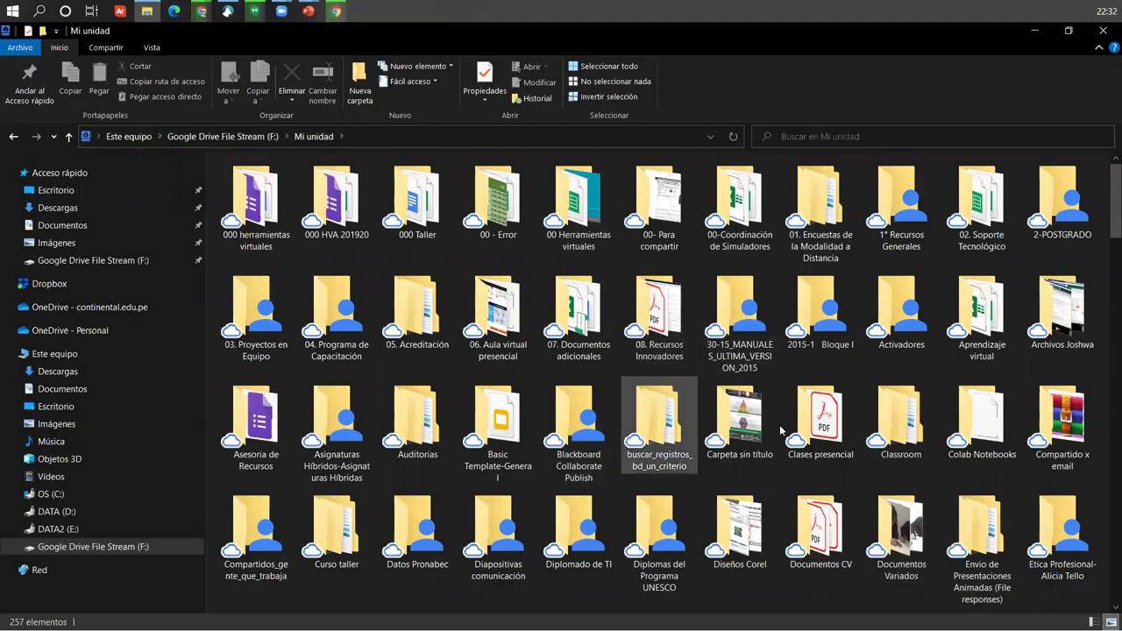
pyautogui.click(491, 496)
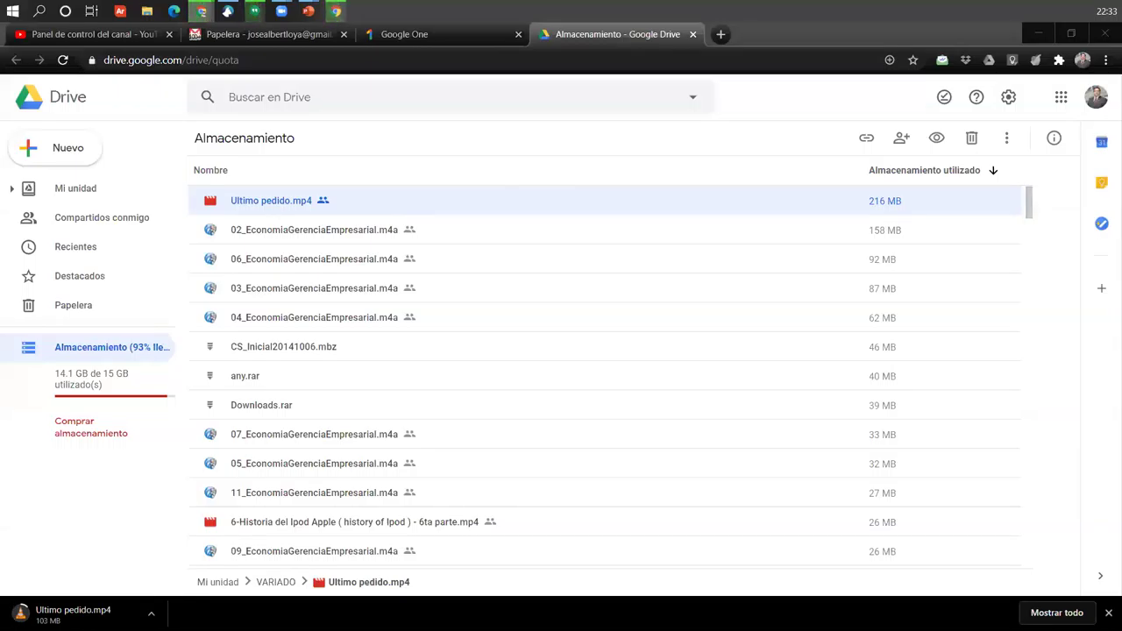
# - Open My Drive in a new tab beside the storage page and scroll through its folders
pyautogui.middleClick(39, 102)
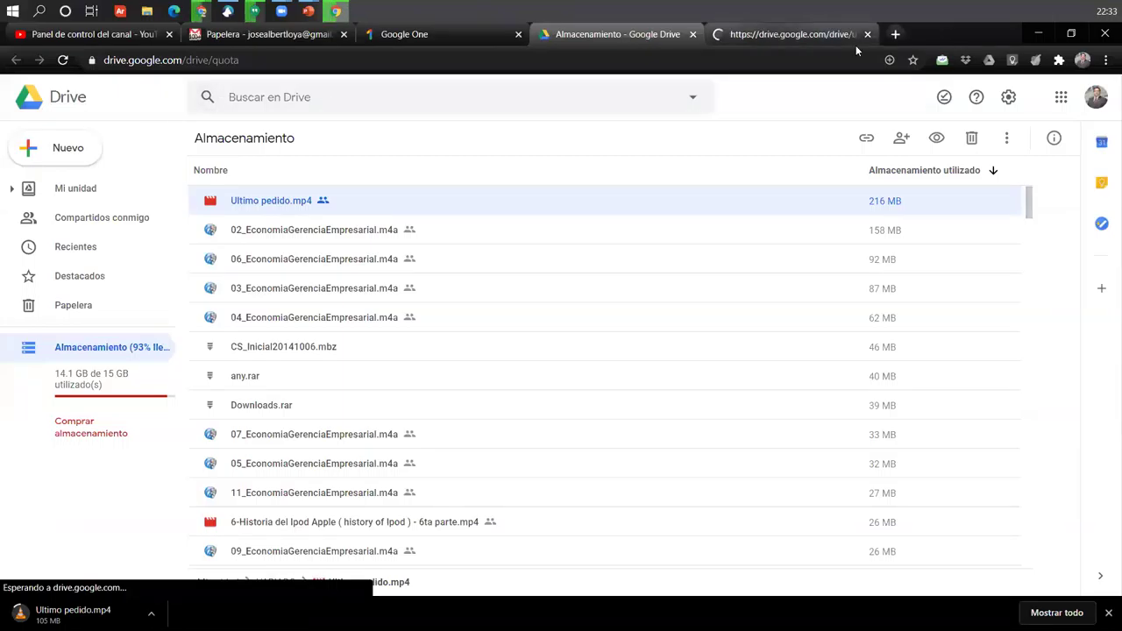
pyautogui.click(853, 40)
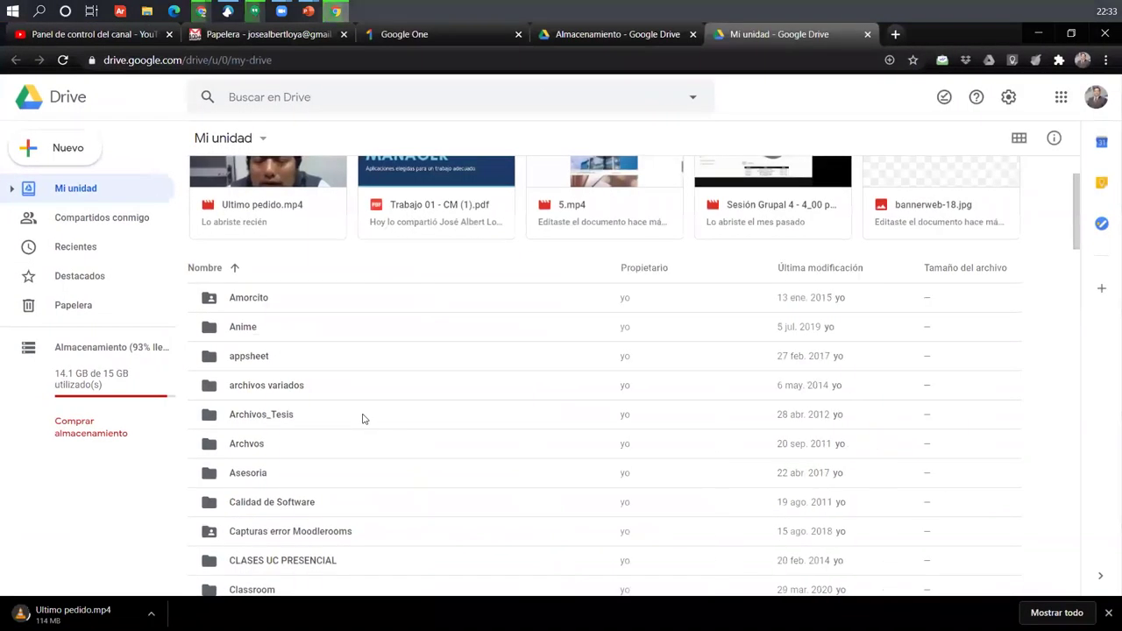
pyautogui.scroll(-1, 364, 419)
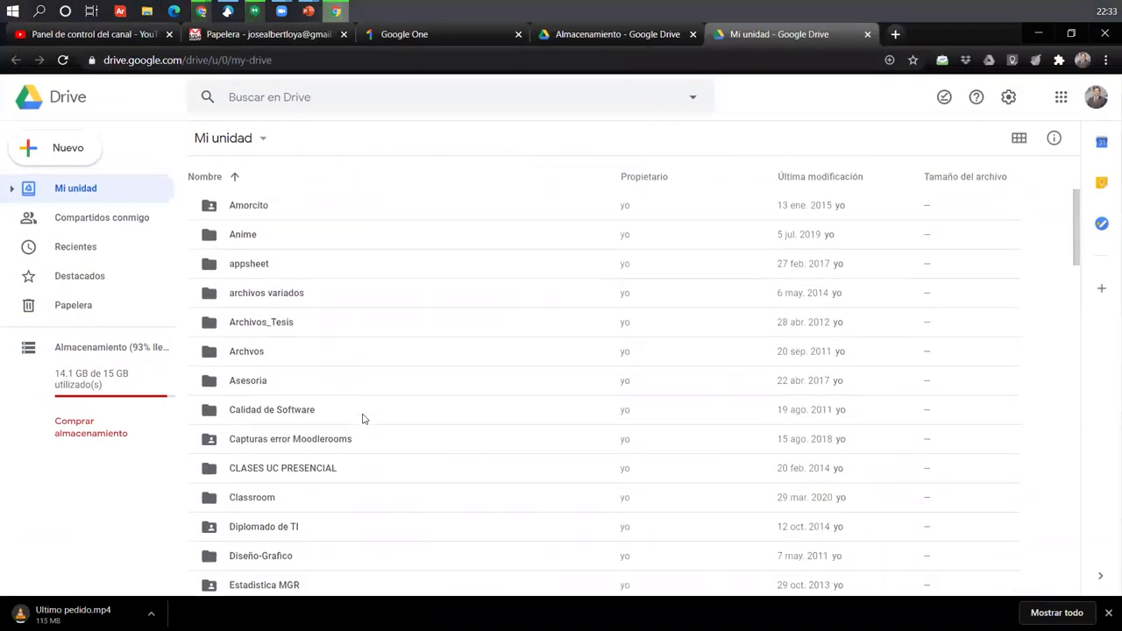
pyautogui.scroll(-2, 364, 419)
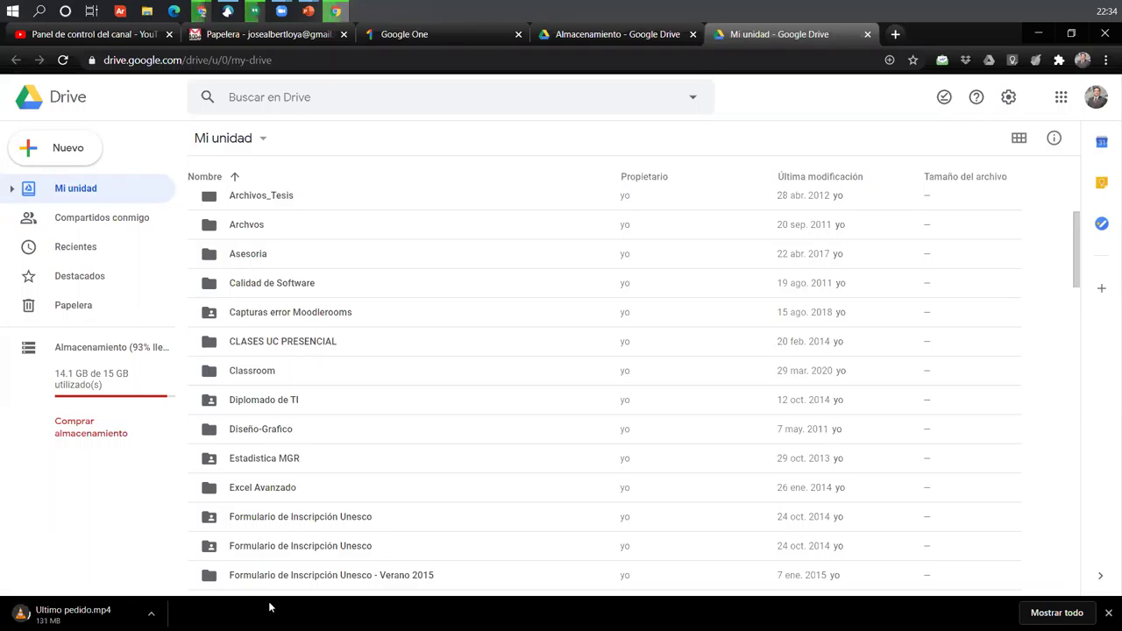
pyautogui.scroll(-1, 315, 524)
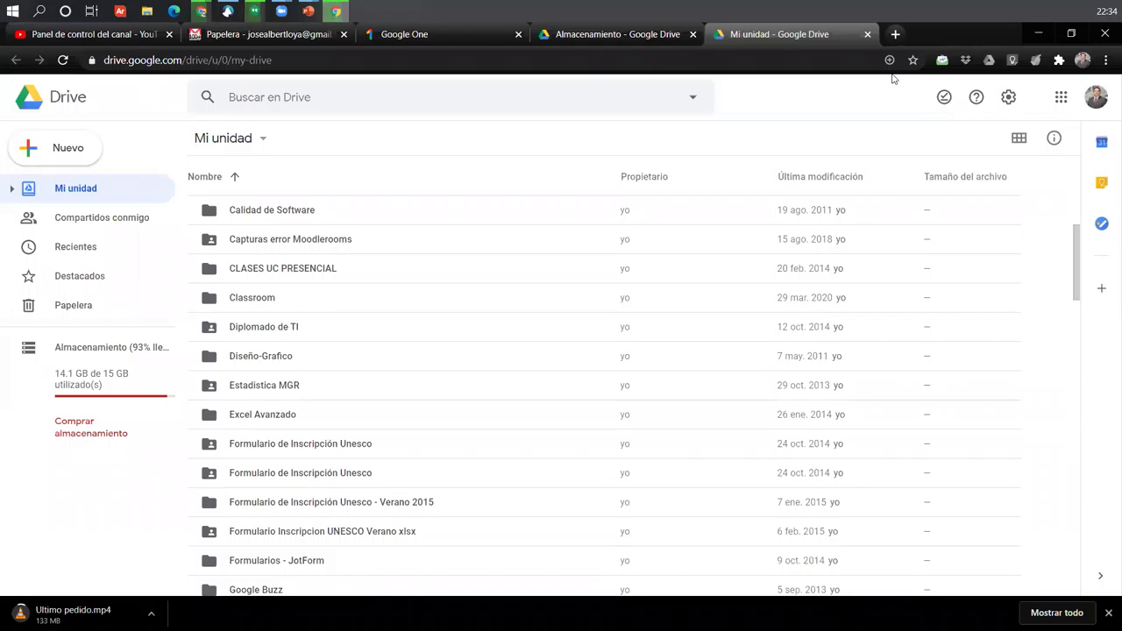
# - Switch to the other browser window to reach the Google One storage plans
pyautogui.hotkey('alt', 'Tab')
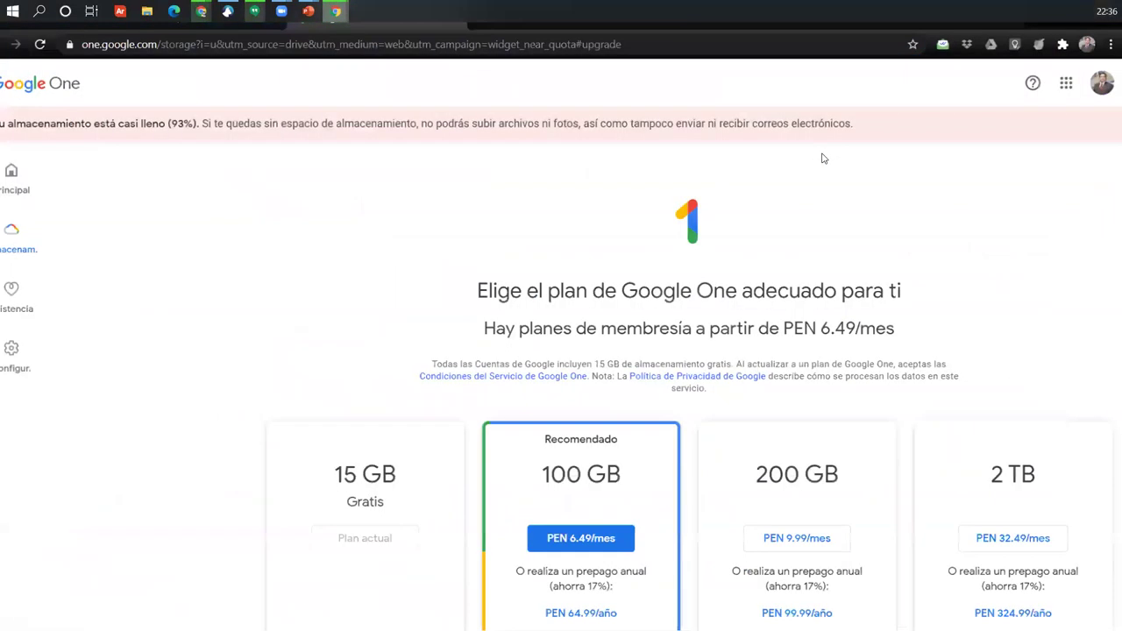
# - Choose the annual 100 GB plan at PEN 64.99/año and accept the Google One terms
pyautogui.scroll(-2, 823, 169)
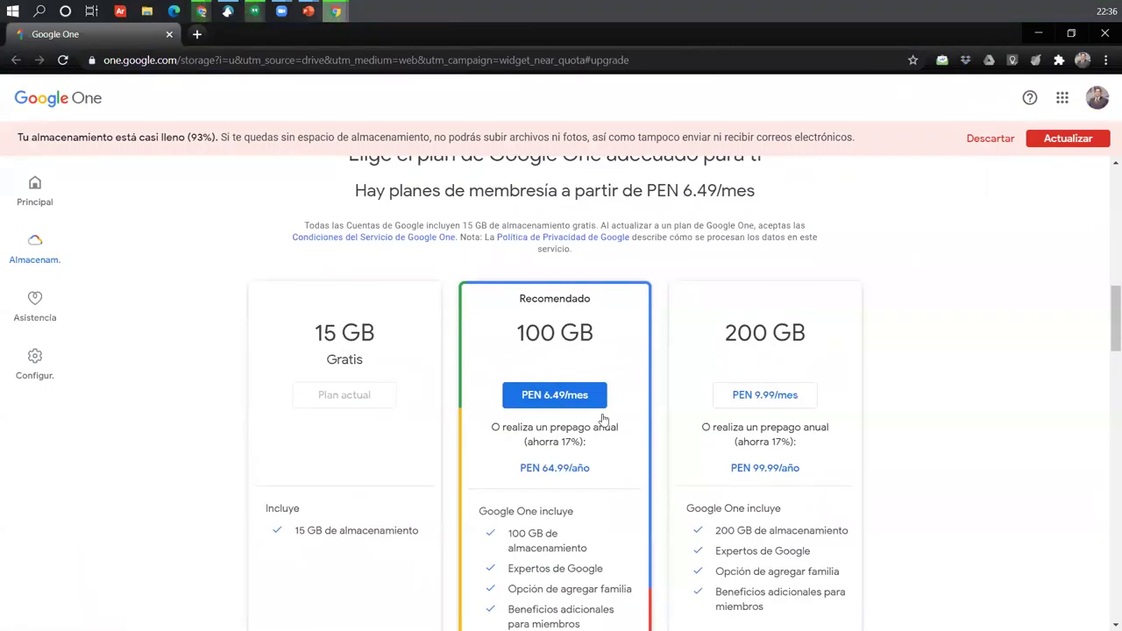
pyautogui.scroll(-3, 553, 400)
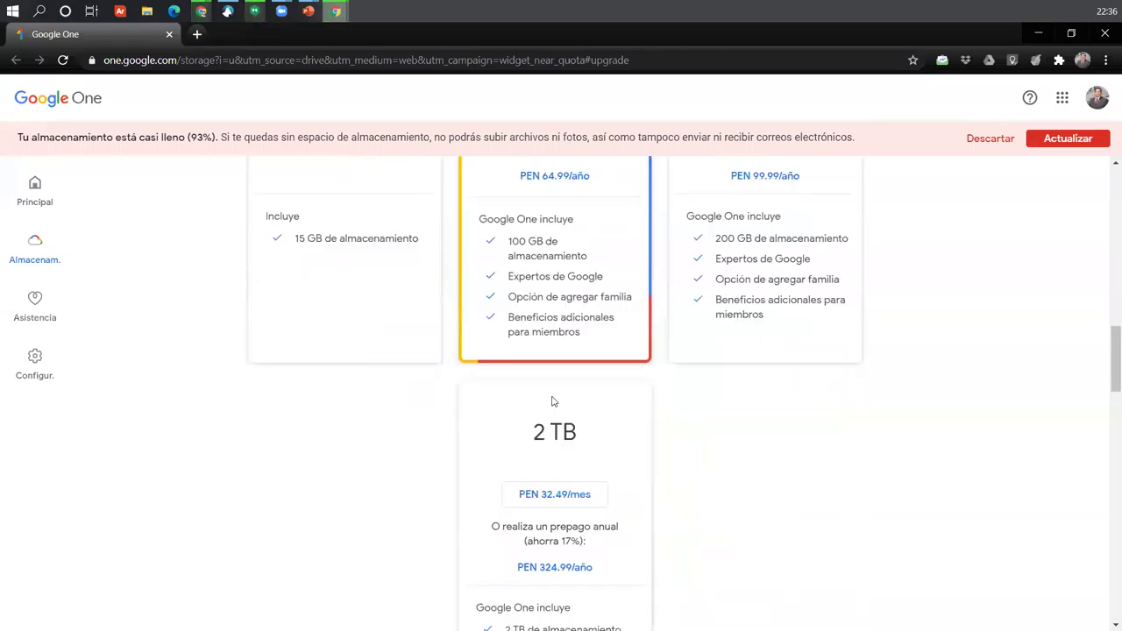
pyautogui.scroll(3, 553, 401)
pyautogui.click(558, 467)
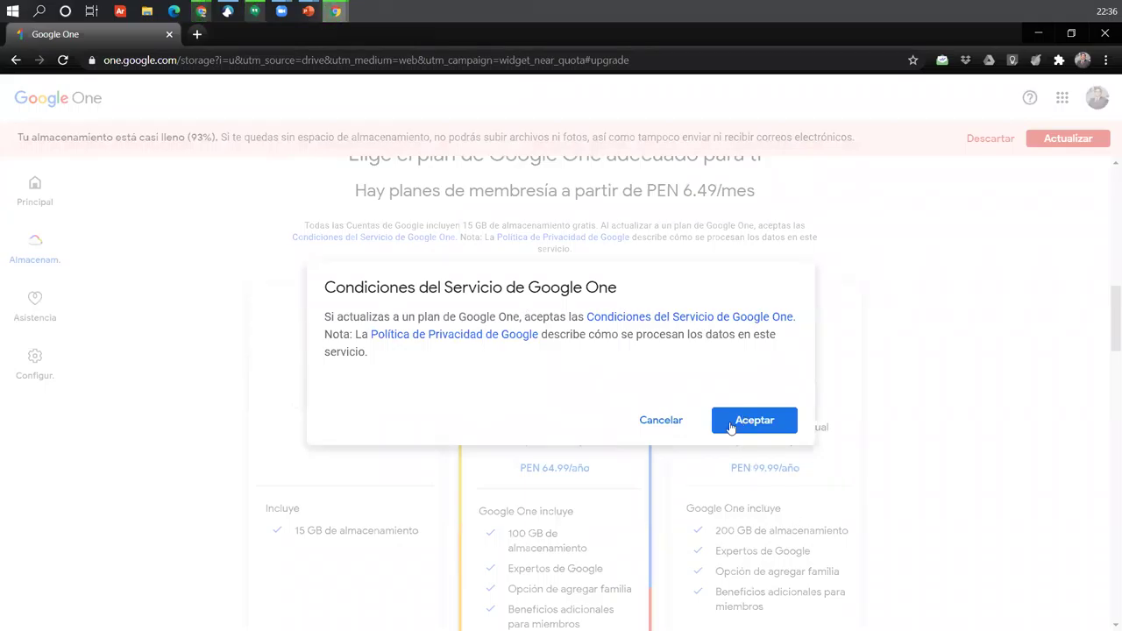
pyautogui.click(661, 421)
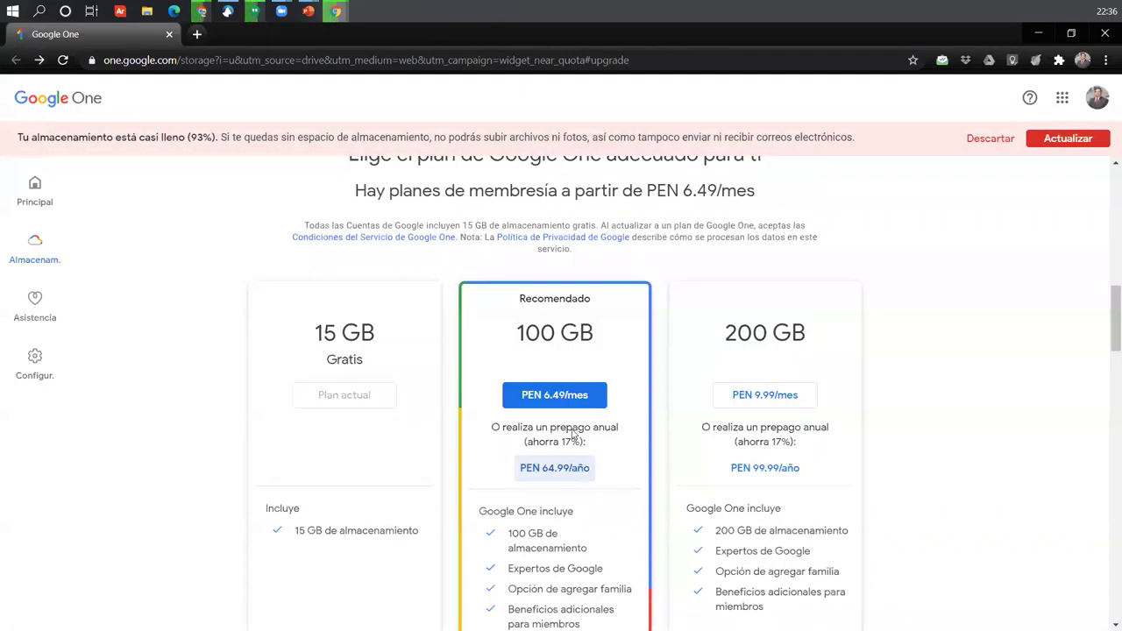
pyautogui.click(535, 468)
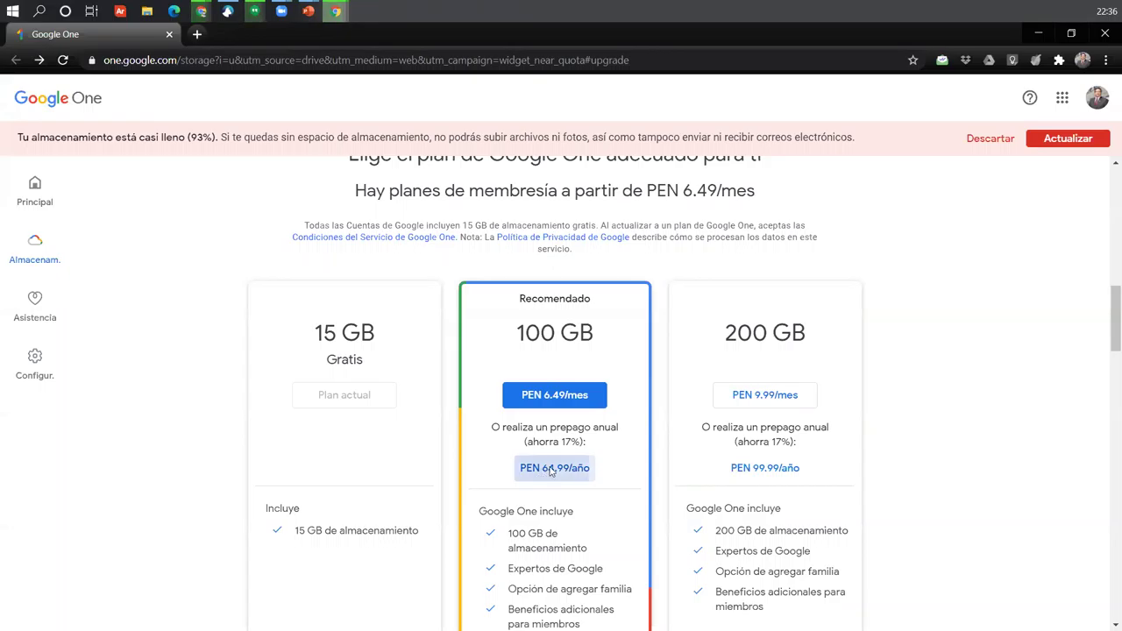
pyautogui.click(754, 420)
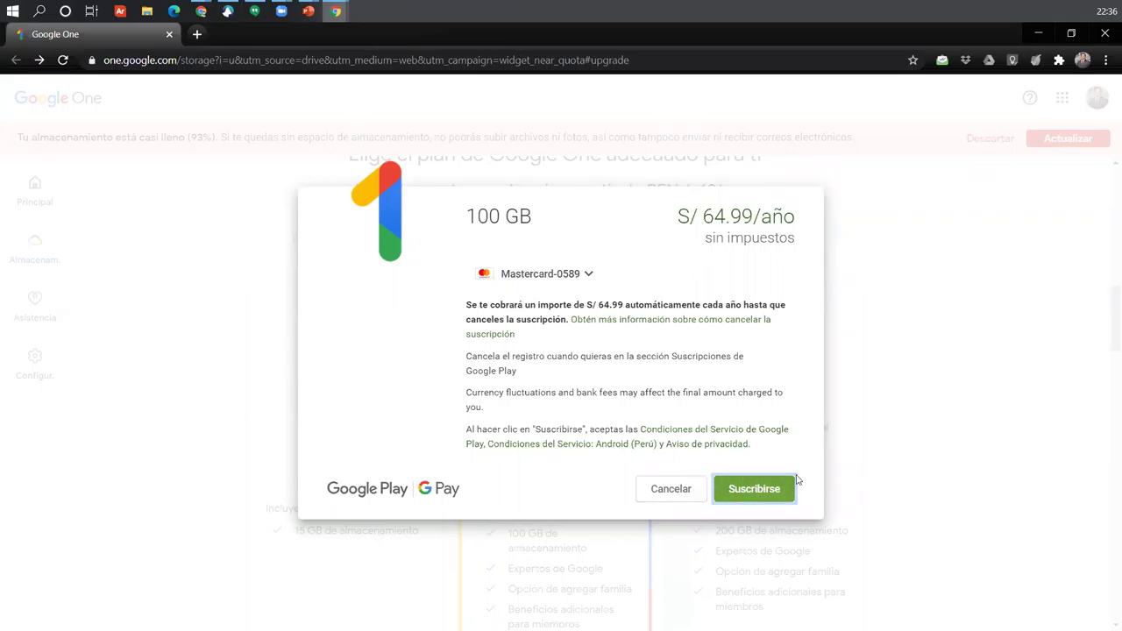
# - Cancel the 100 GB checkout and bring the Gmail settings window to the front
pyautogui.click(671, 489)
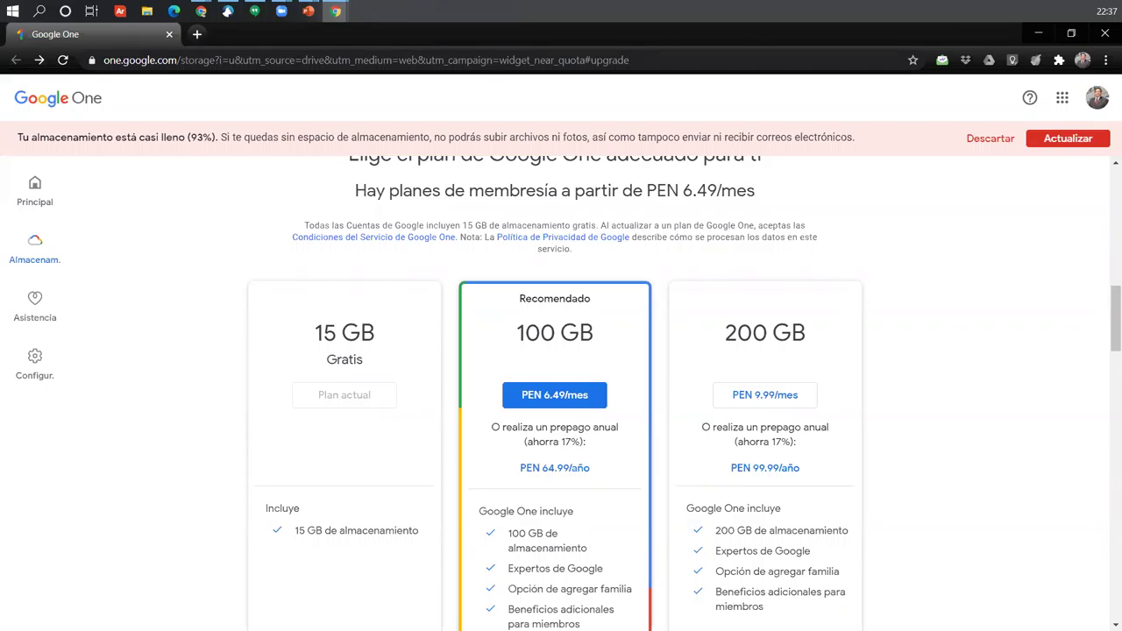
pyautogui.press('super+d')
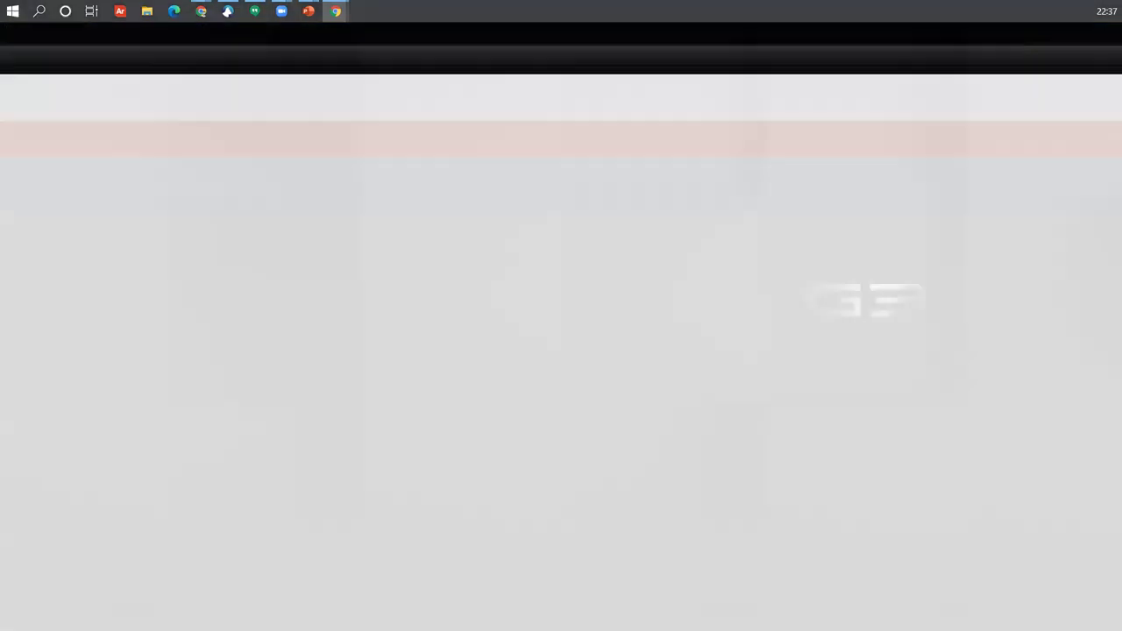
pyautogui.press('super+d')
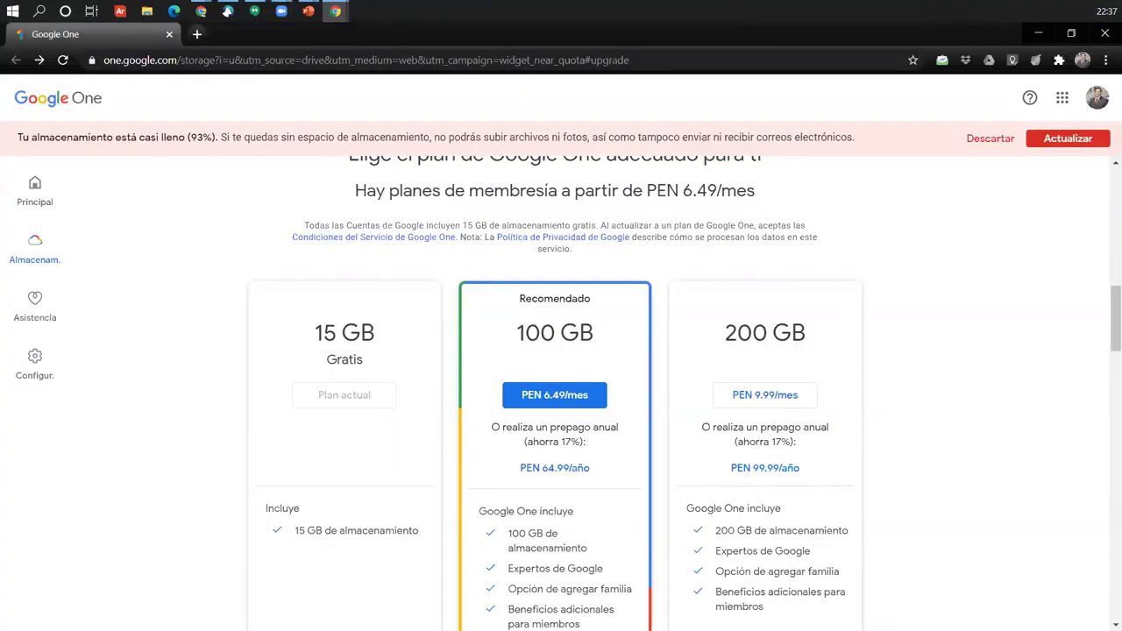
pyautogui.press('super+d')
pyautogui.press('super+d')
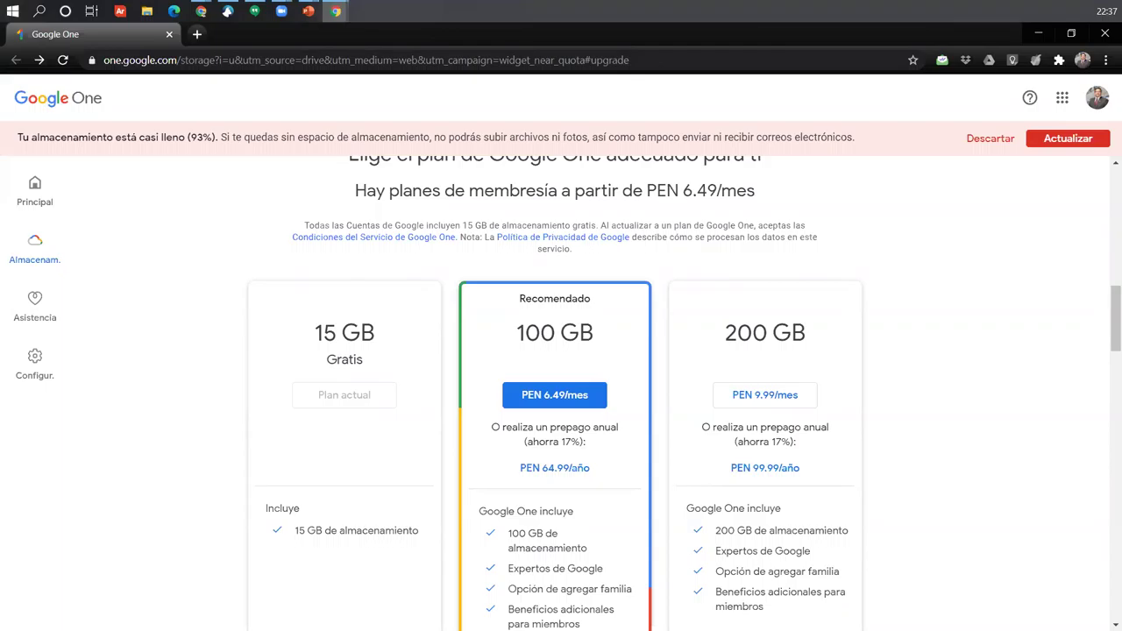
pyautogui.hotkey('alt', 'Tab')
pyautogui.press('super+d')
pyautogui.press('super+d')
pyautogui.scroll(1, 159, 239)
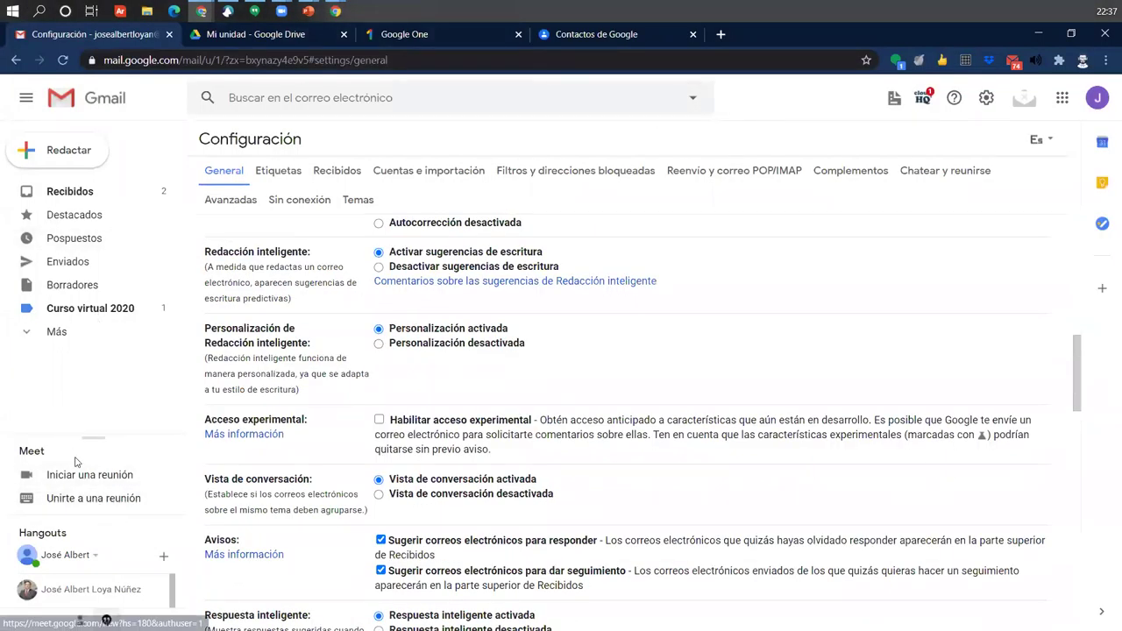
# - Check the apps grid and account menu, return to the Gmail inbox, and launch Drive
pyautogui.click(1059, 101)
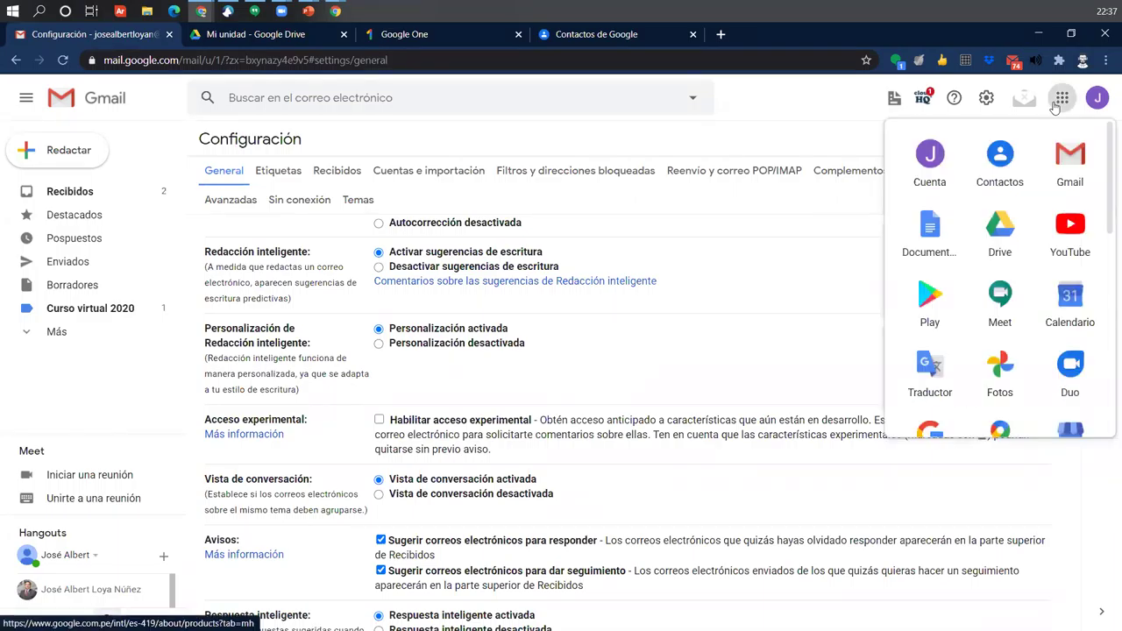
pyautogui.scroll(-3, 1017, 323)
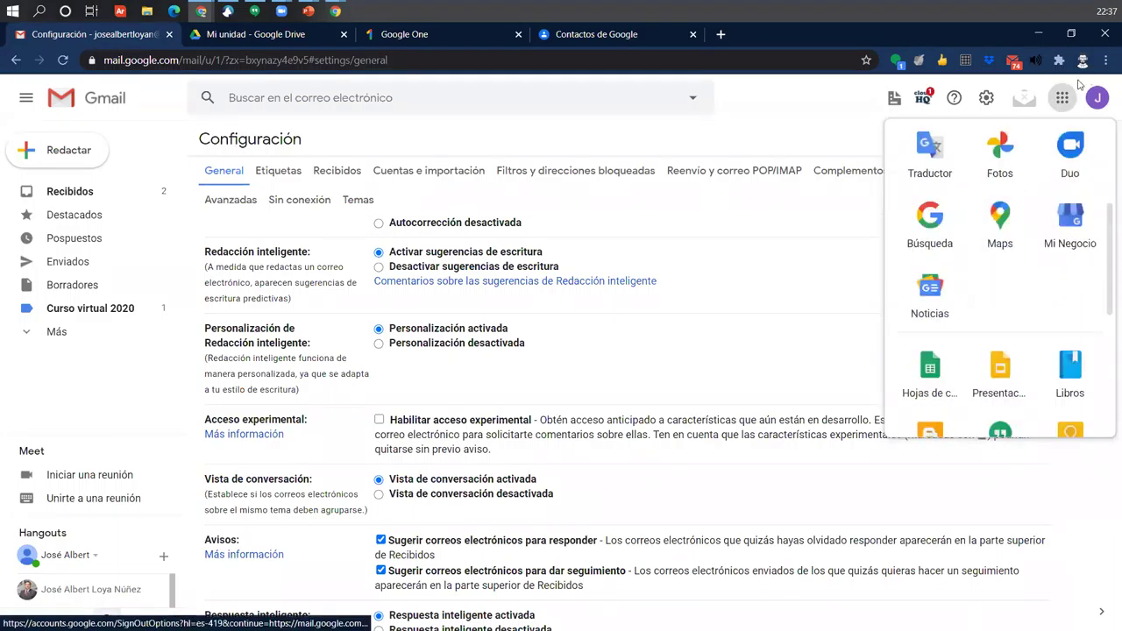
pyautogui.click(1101, 100)
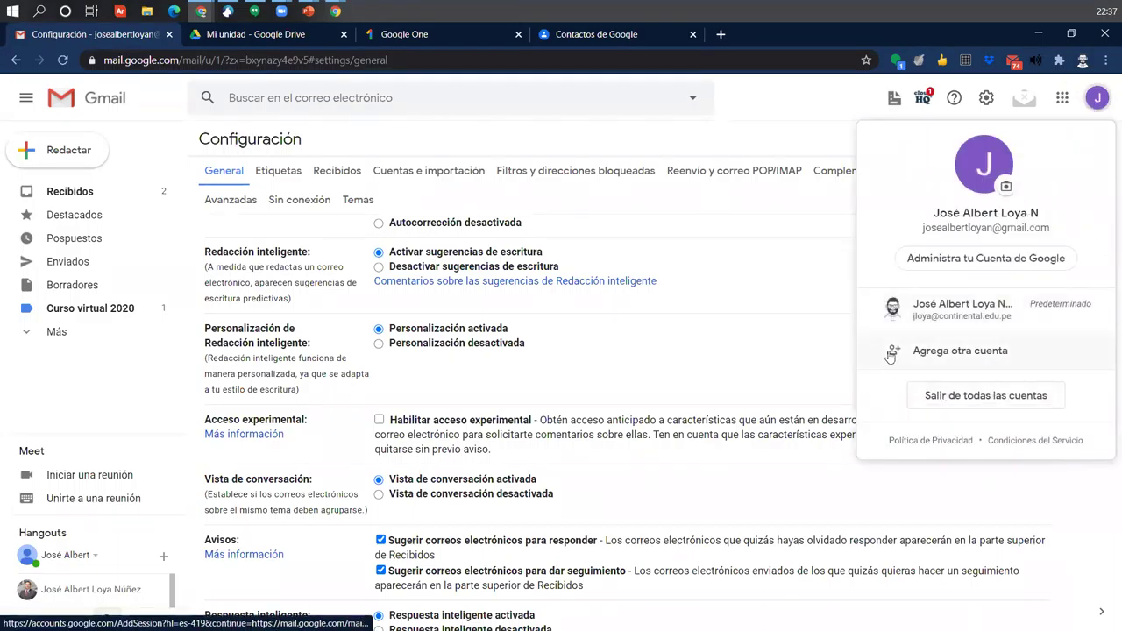
pyautogui.click(1097, 95)
pyautogui.click(110, 101)
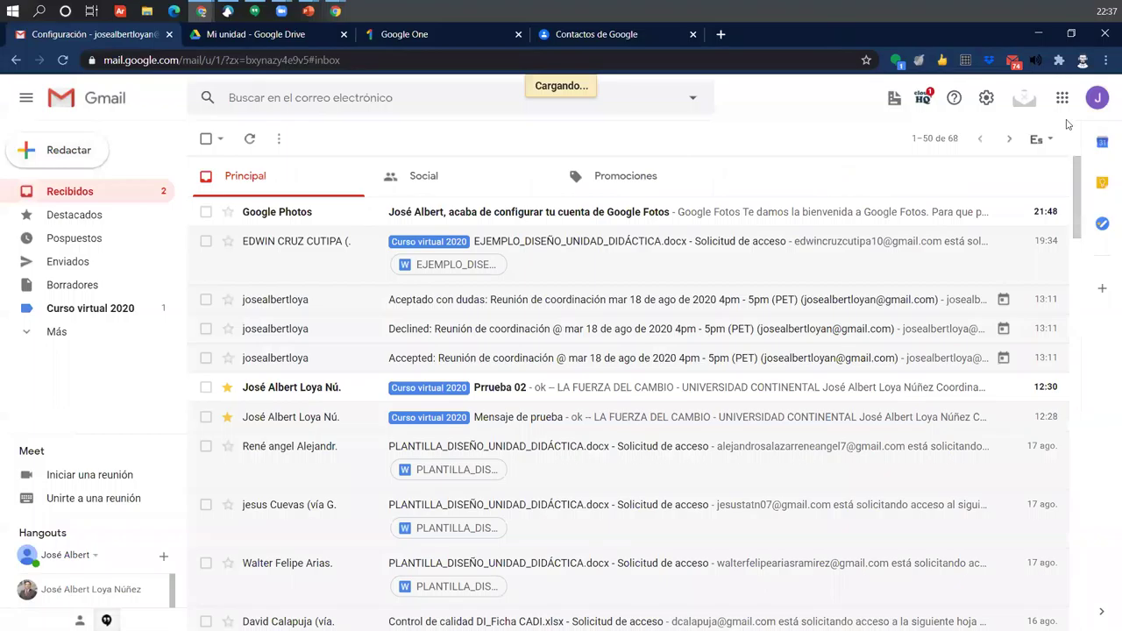
pyautogui.click(1060, 99)
# - Open Google Drive in a new tab and highlight the 100 GB plan's PEN 6.49/mes price
pyautogui.click(1000, 221)
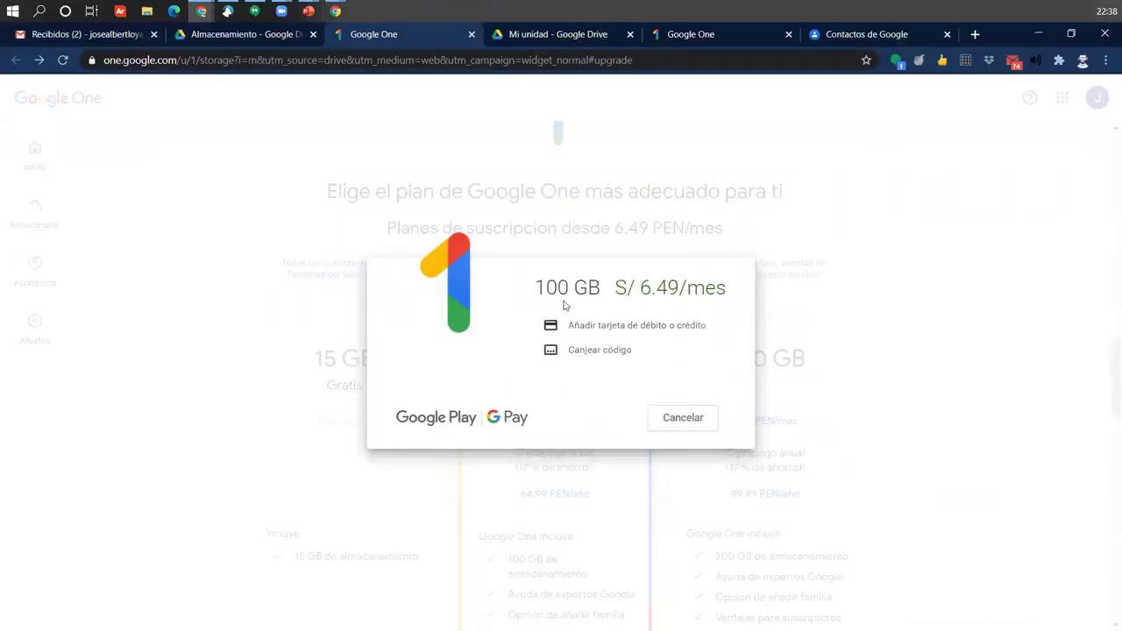
pyautogui.moveTo(603, 289); pyautogui.dragTo(732, 314)
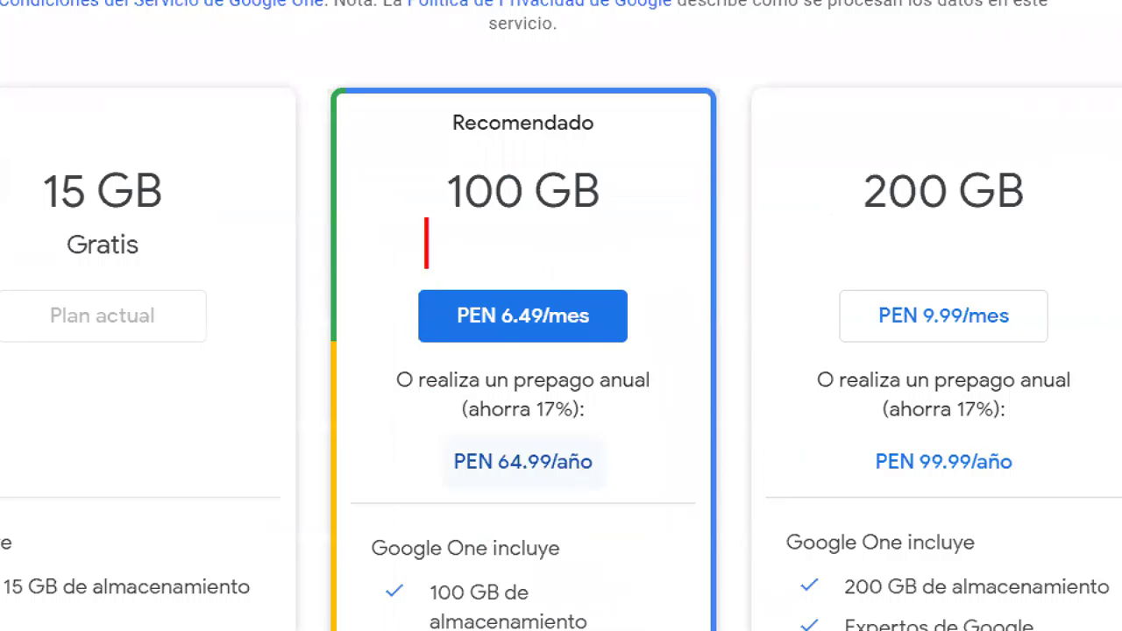
pyautogui.write('pen')
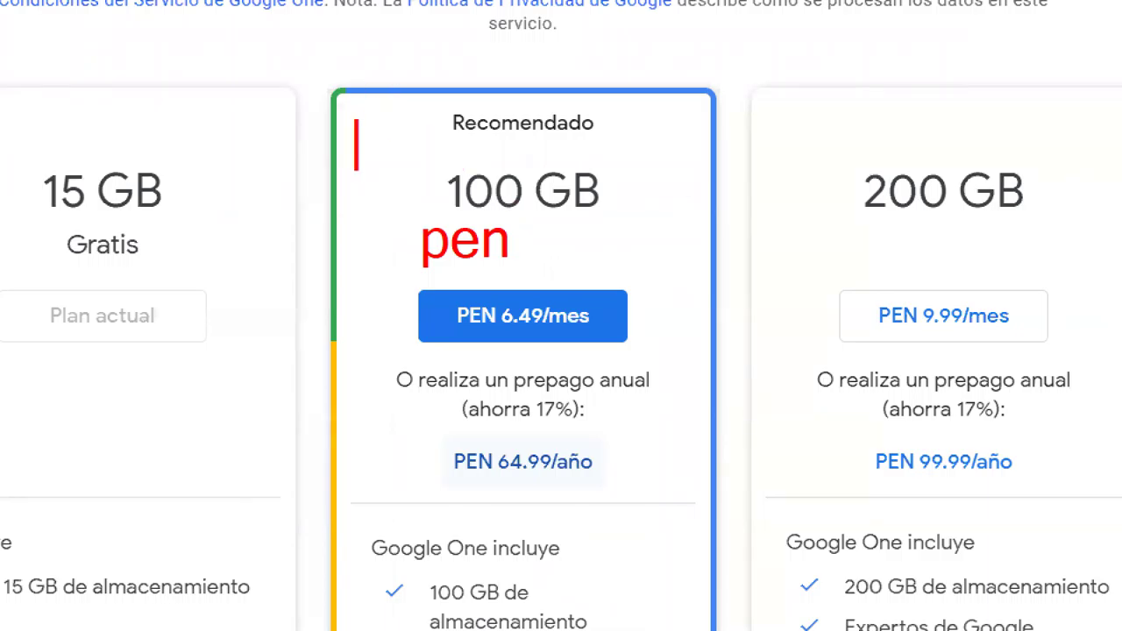
pyautogui.click(356, 145)
pyautogui.write('us')
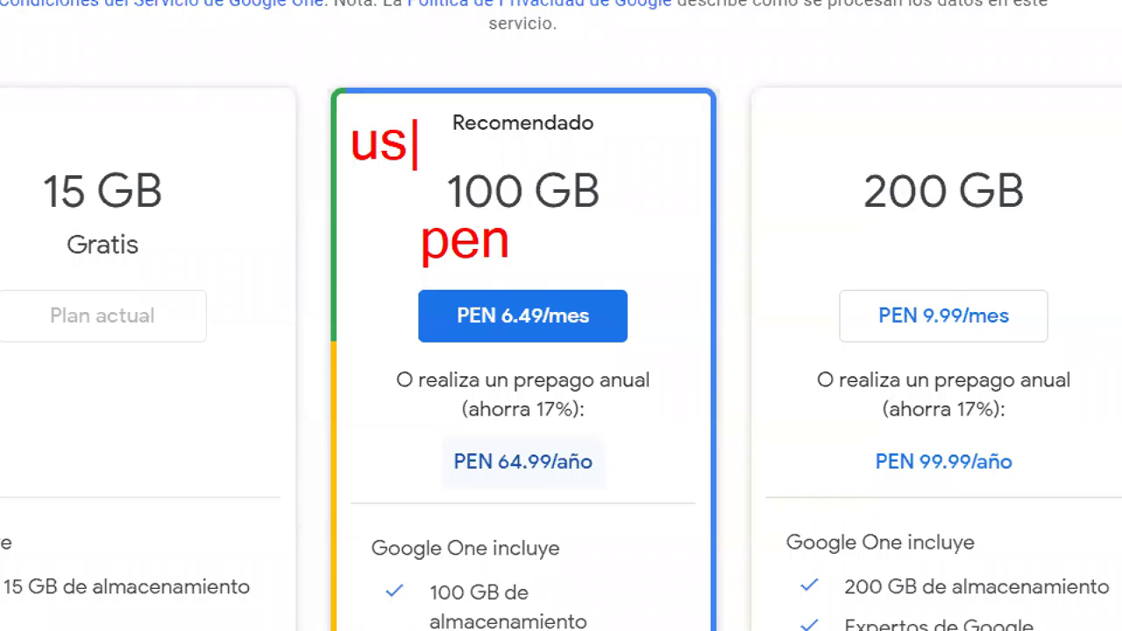
pyautogui.write('d')
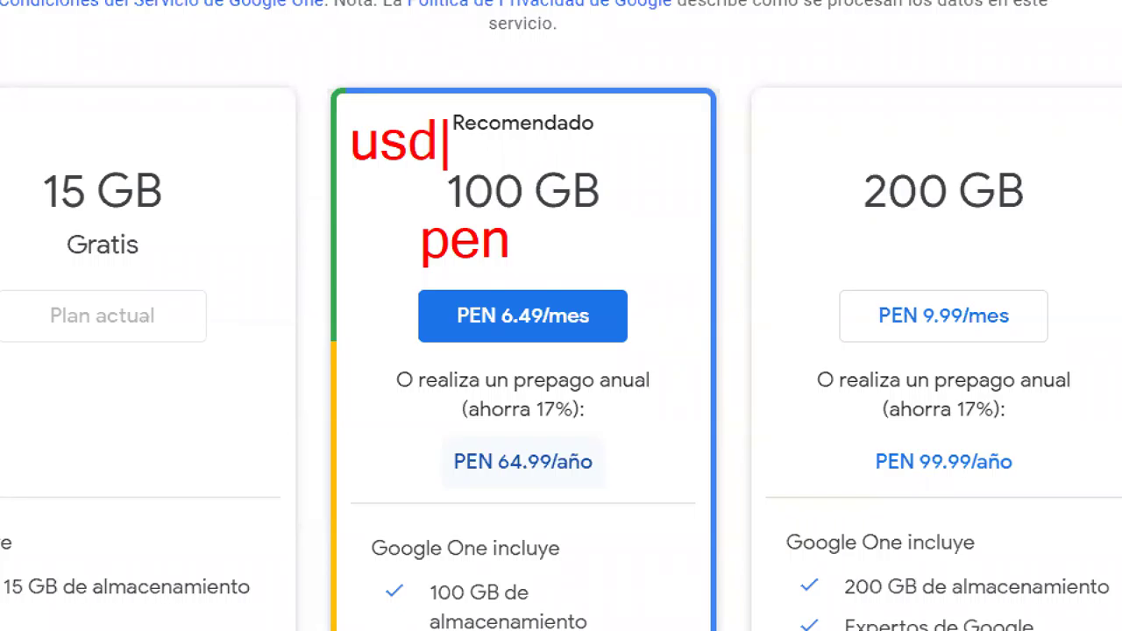
pyautogui.press('BackSpace')
pyautogui.press('BackSpace')
pyautogui.press('BackSpace')
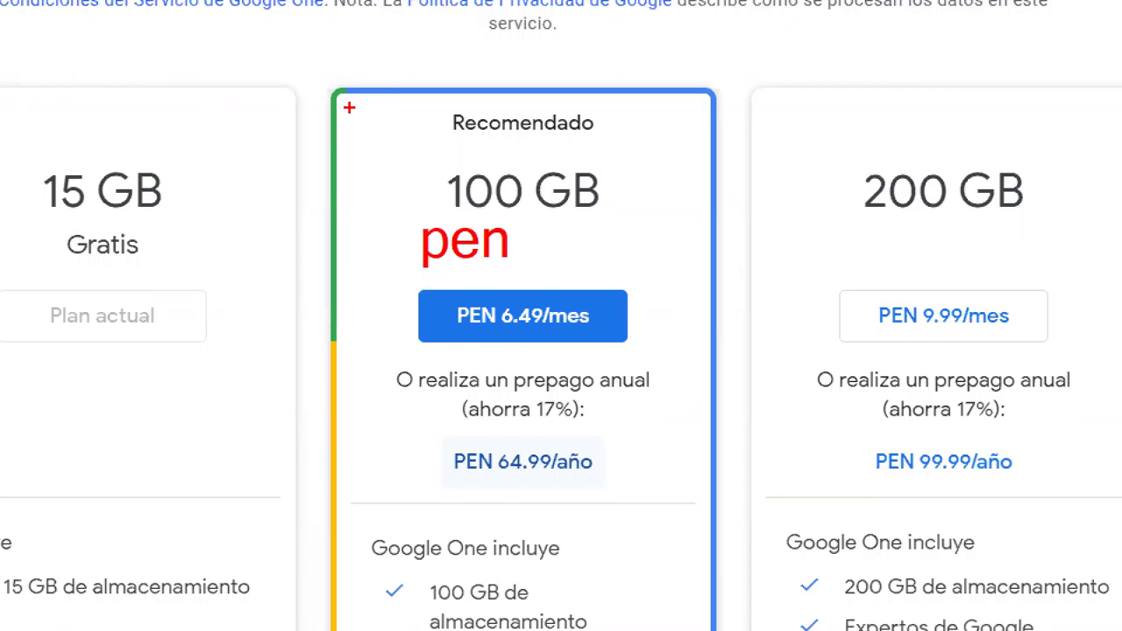
# - Outline the 100 GB plan's PEN 64.99/año price and open the Google apps grid
pyautogui.moveTo(436, 435)
pyautogui.mouseDown()
pyautogui.moveTo(600, 472)
pyautogui.moveTo(610, 491)
pyautogui.moveTo(680, 402)
pyautogui.mouseUp()
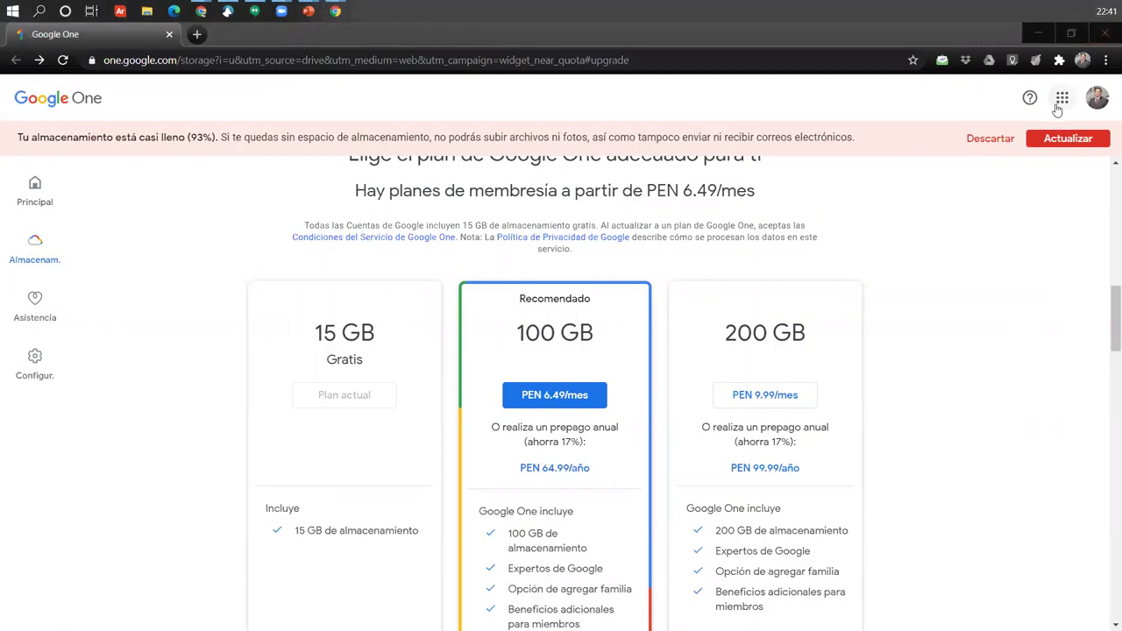
pyautogui.click(1062, 97)
# - Open Gmail in a new tab and expand the sidebar with Más to show Programados, Todos and Spam
pyautogui.click(929, 230)
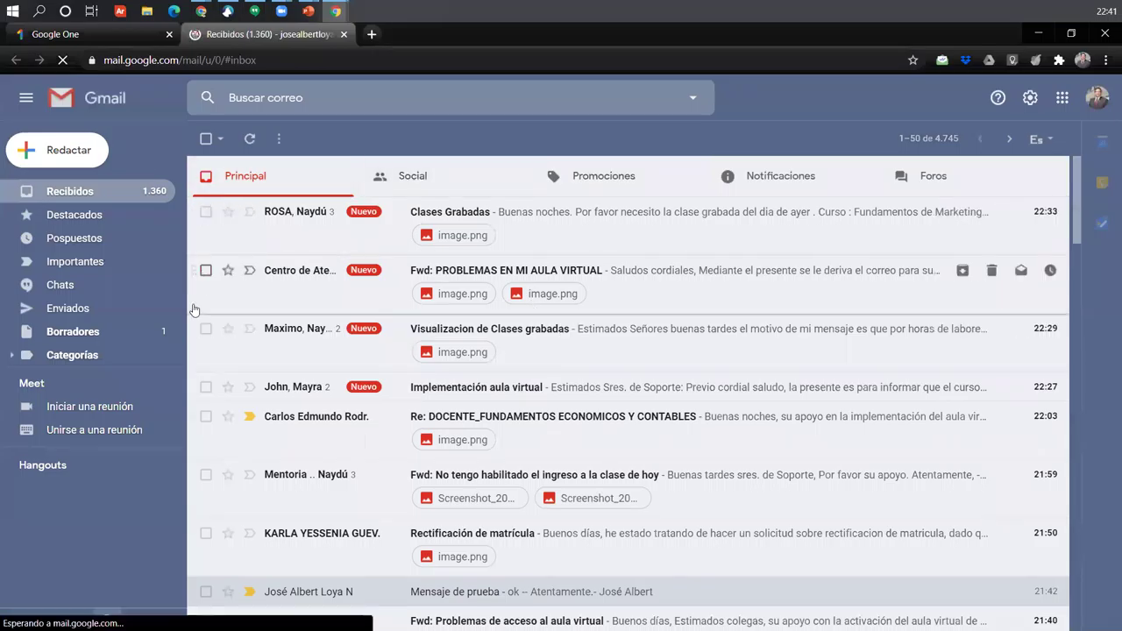
pyautogui.scroll(-10, 86, 349)
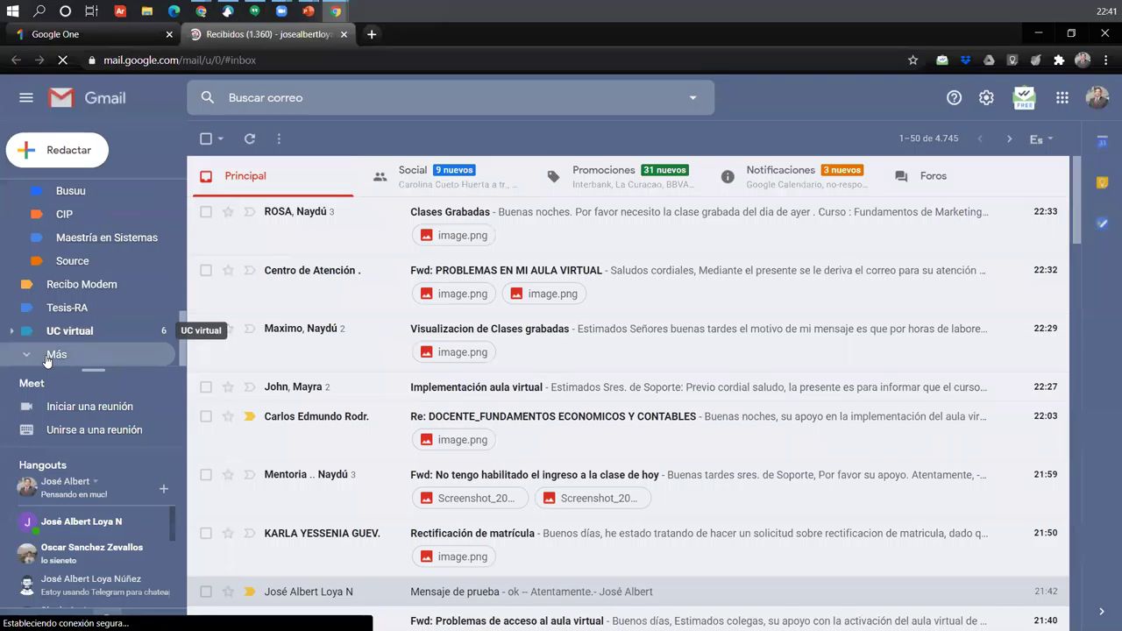
pyautogui.click(48, 353)
pyautogui.scroll(-3, 76, 348)
pyautogui.scroll(3, 76, 349)
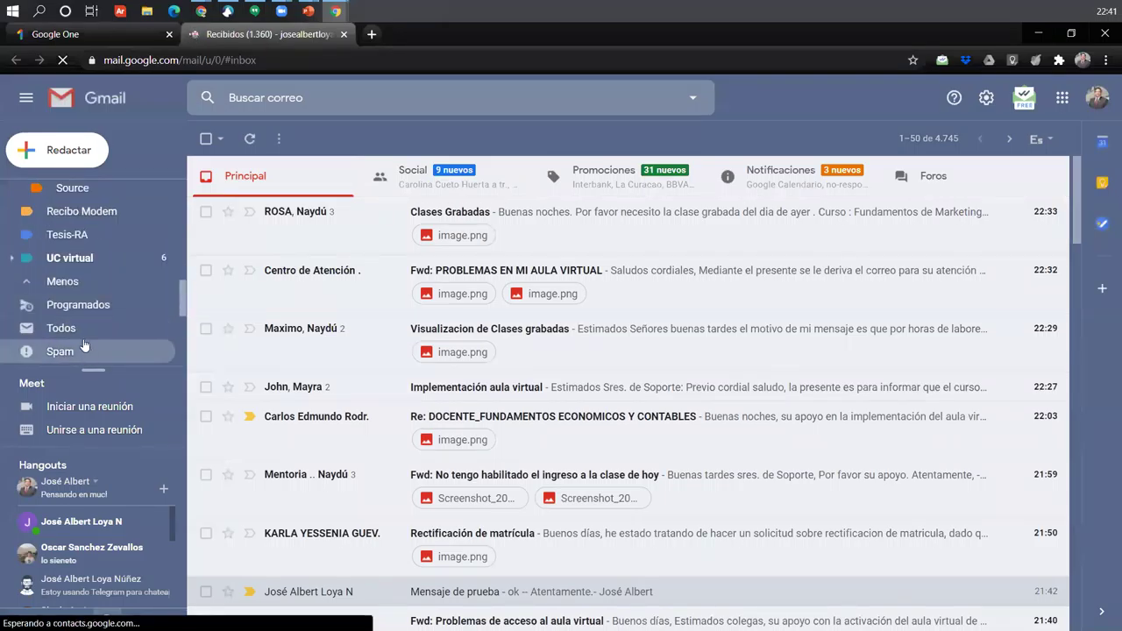
pyautogui.click(70, 353)
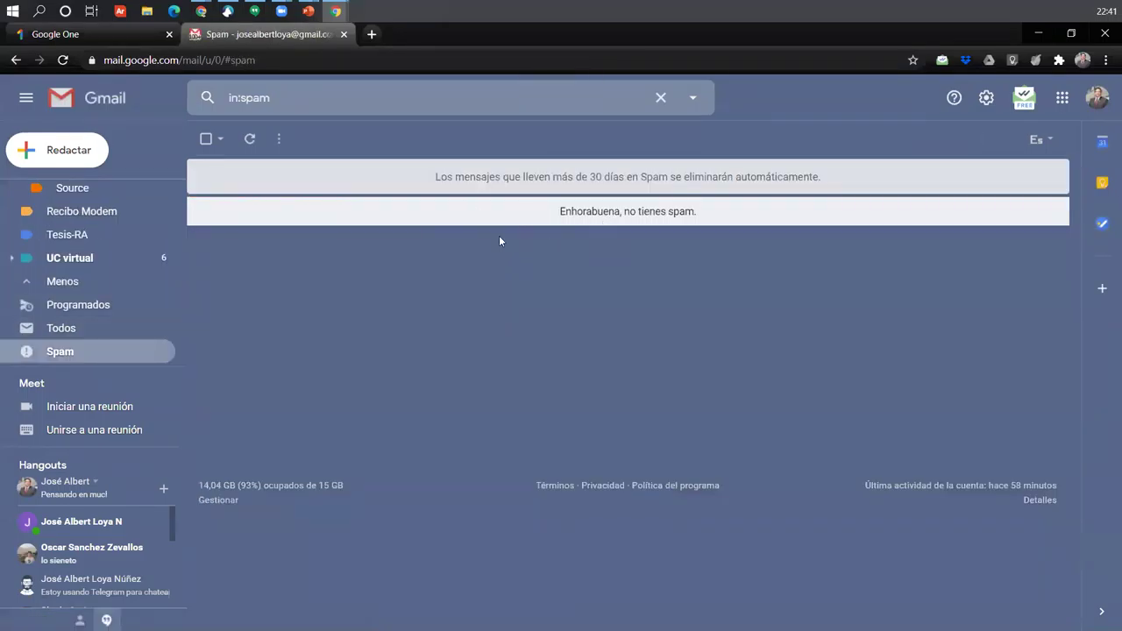
pyautogui.tripleClick(782, 216)
pyautogui.click(595, 215)
pyautogui.moveTo(550, 214); pyautogui.dragTo(921, 218)
pyautogui.click(922, 218)
pyautogui.moveTo(436, 176); pyautogui.dragTo(838, 178)
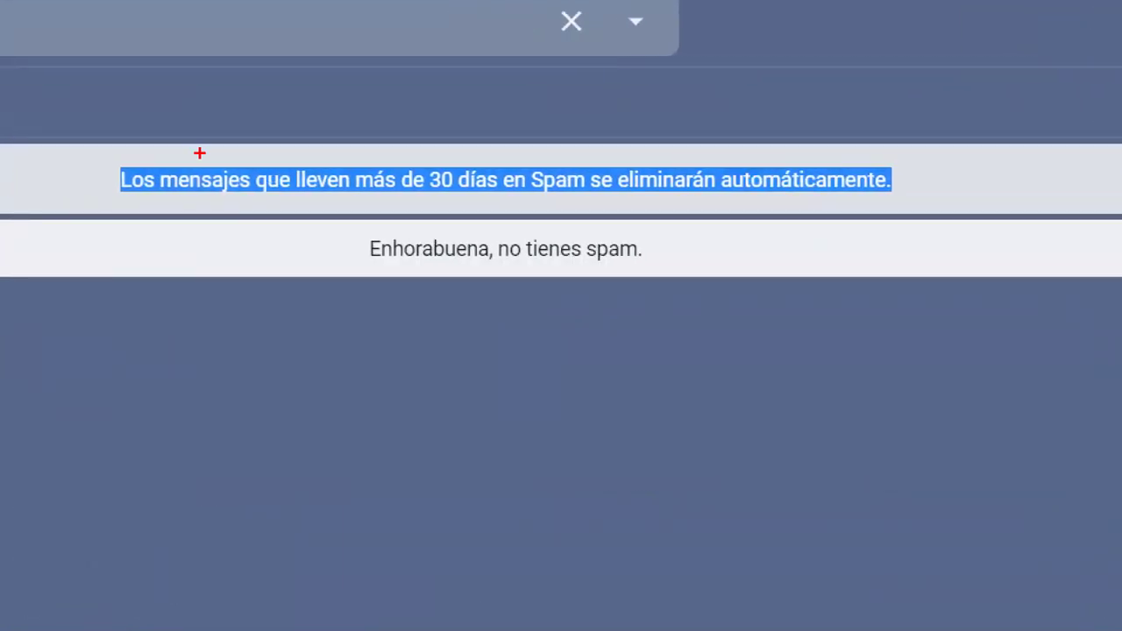
pyautogui.moveTo(87, 153); pyautogui.dragTo(926, 210)
pyautogui.moveTo(915, 165); pyautogui.dragTo(938, 51)
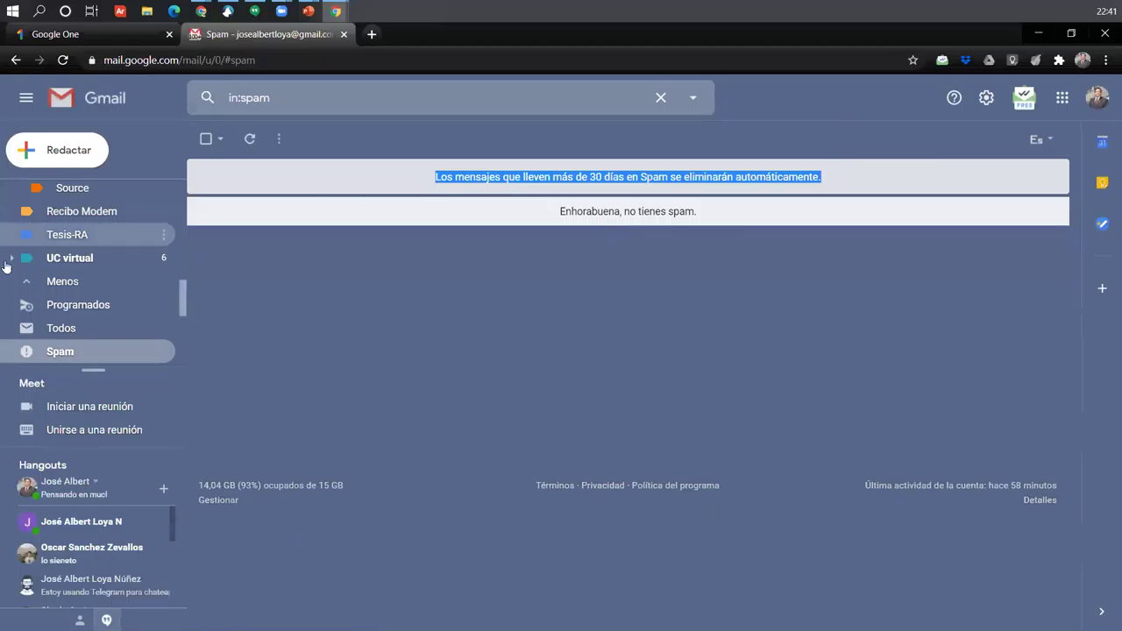
pyautogui.scroll(-3, 85, 282)
pyautogui.scroll(5, 84, 283)
pyautogui.click(79, 191)
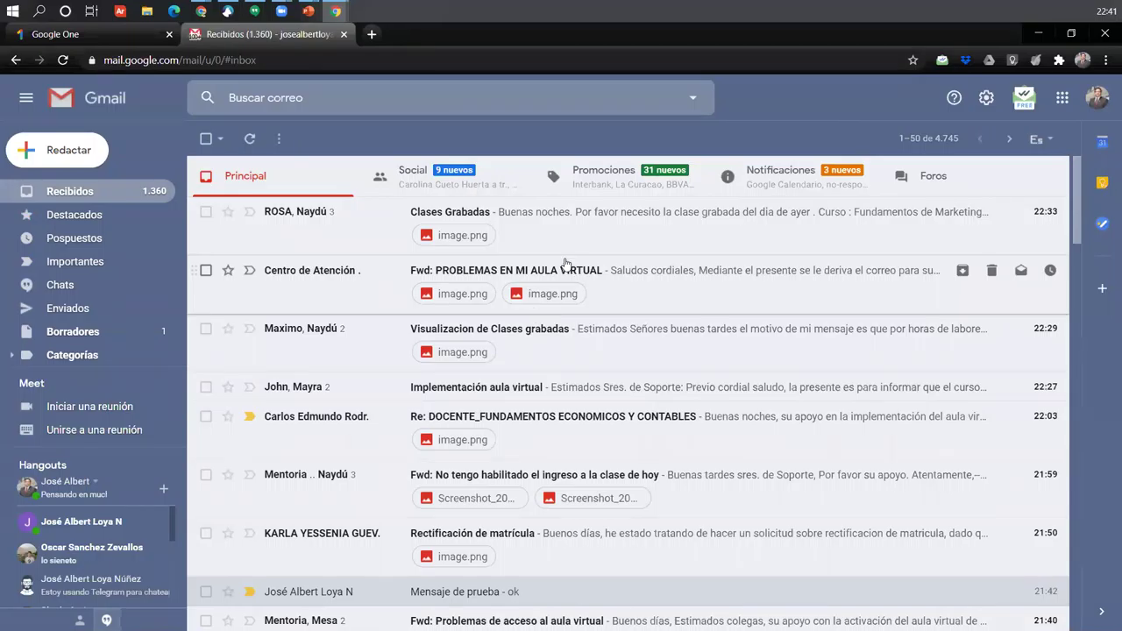
# - Read the 'Clases Grabadas' email in Gmail and start a new empty browser tab
pyautogui.click(312, 228)
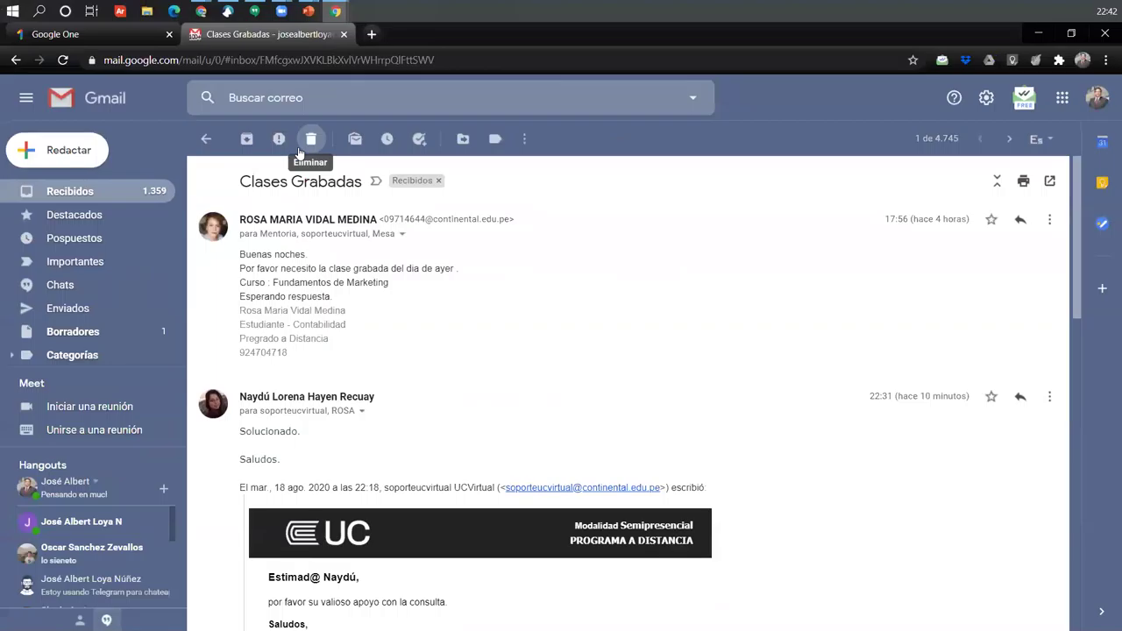
pyautogui.click(373, 33)
# - Search for 'jitsi meet', open meet.jit.si and dismiss the calendar-extension pop-up
pyautogui.write('jit')
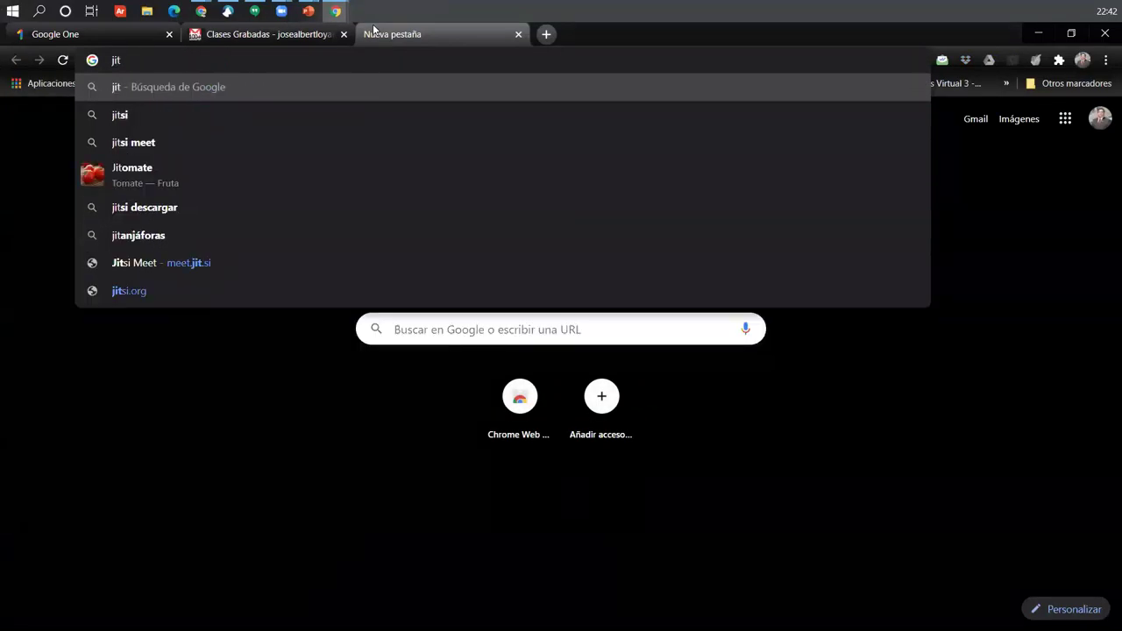
pyautogui.press('Down')
pyautogui.press('Down')
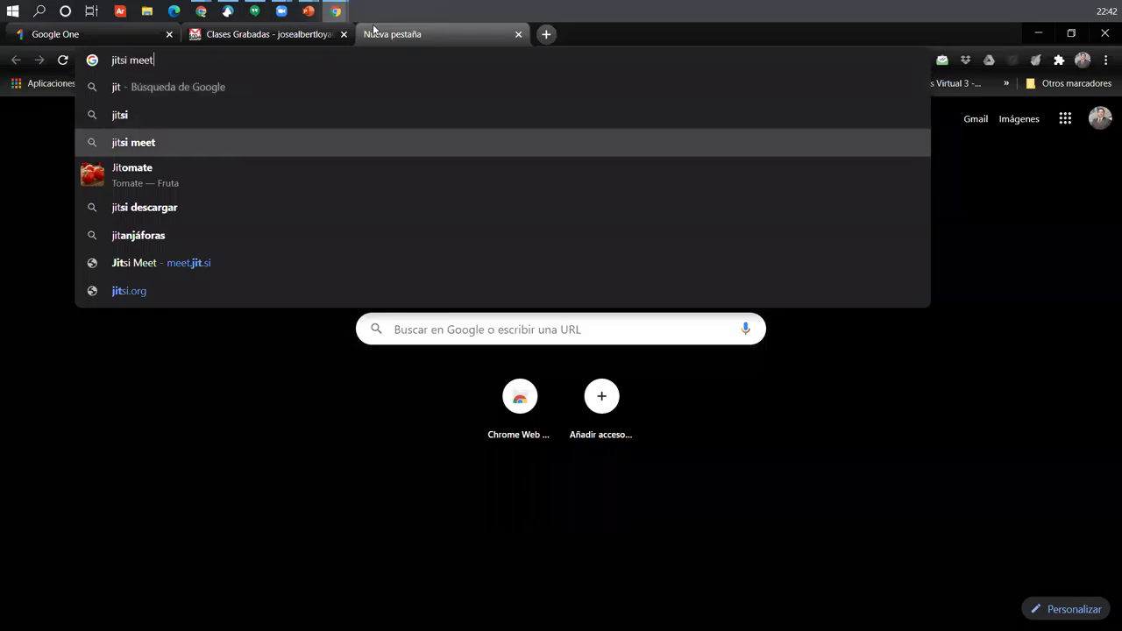
pyautogui.press('Return')
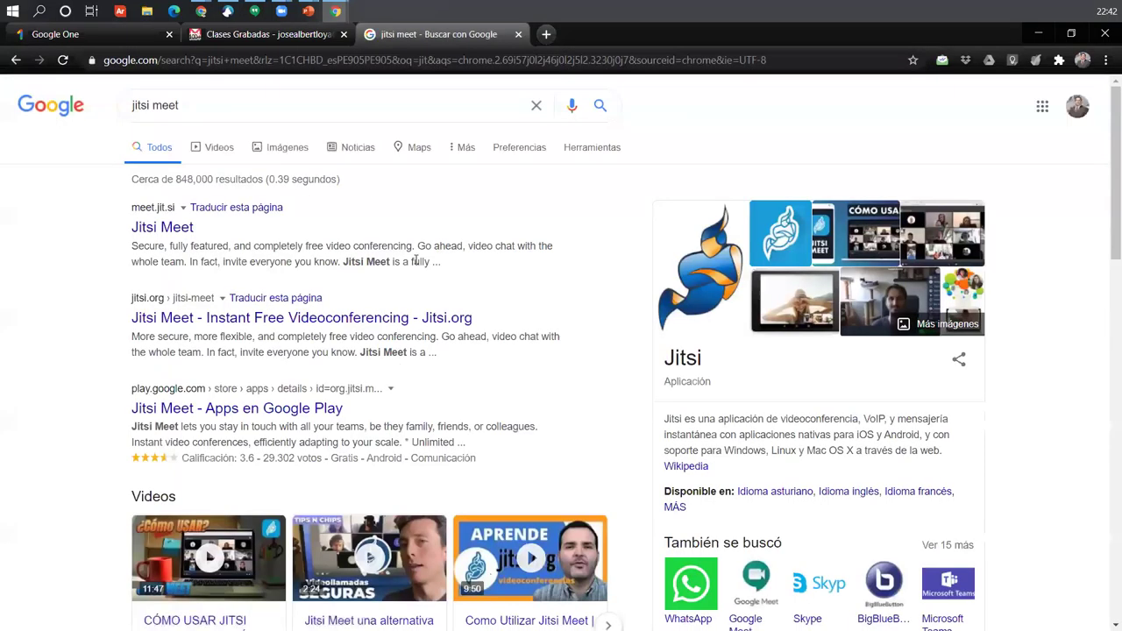
pyautogui.click(179, 231)
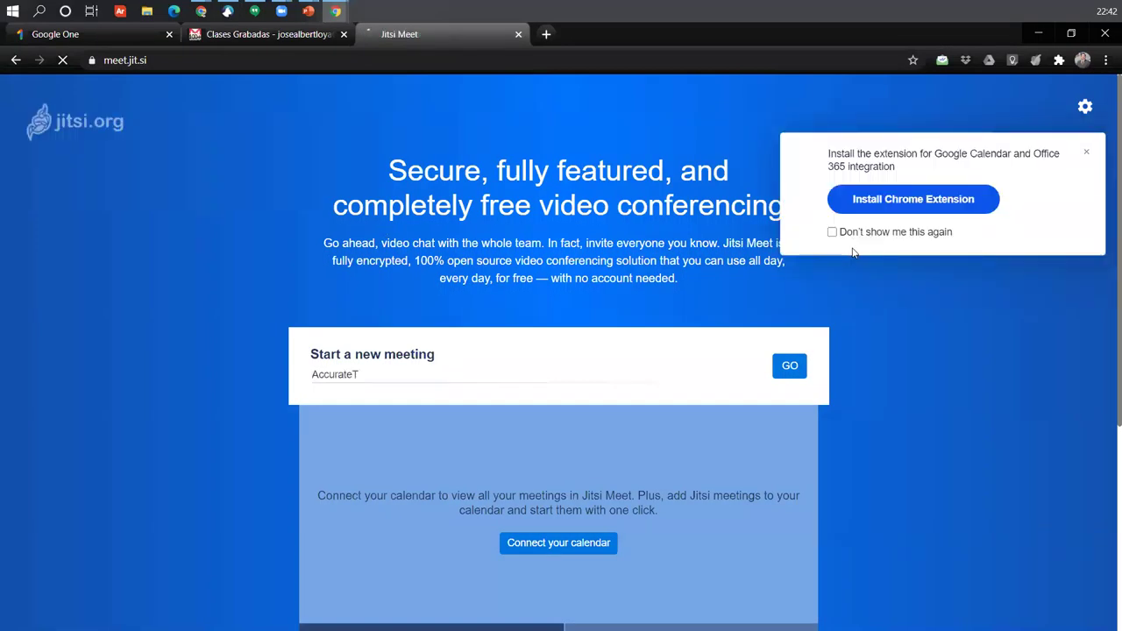
pyautogui.click(1088, 157)
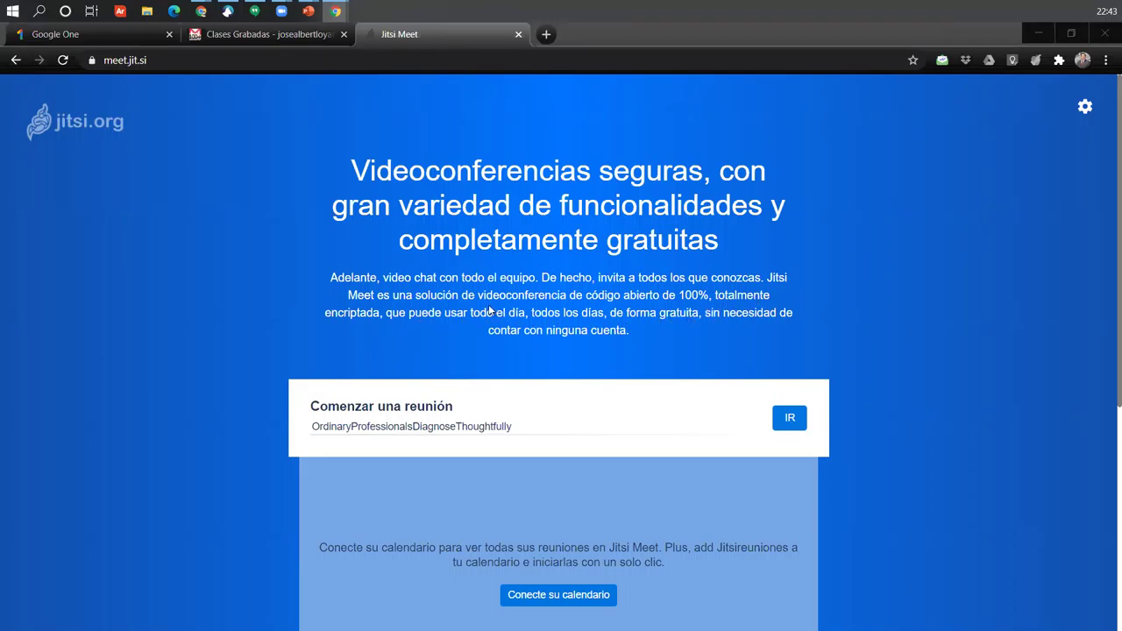
pyautogui.click(659, 310)
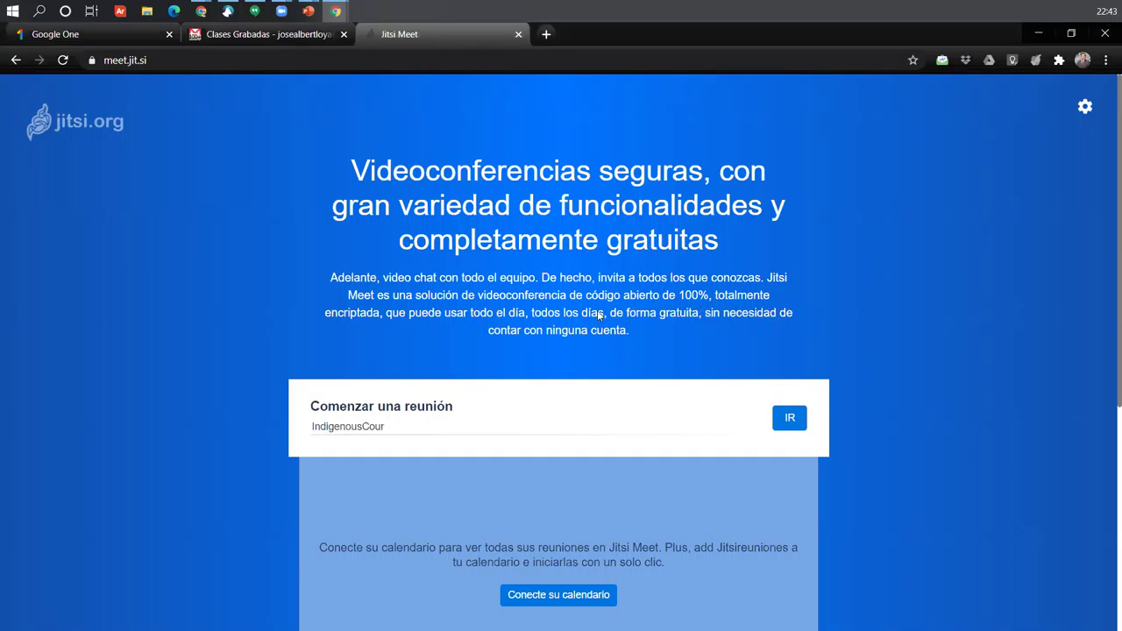
pyautogui.scroll(-4, 594, 318)
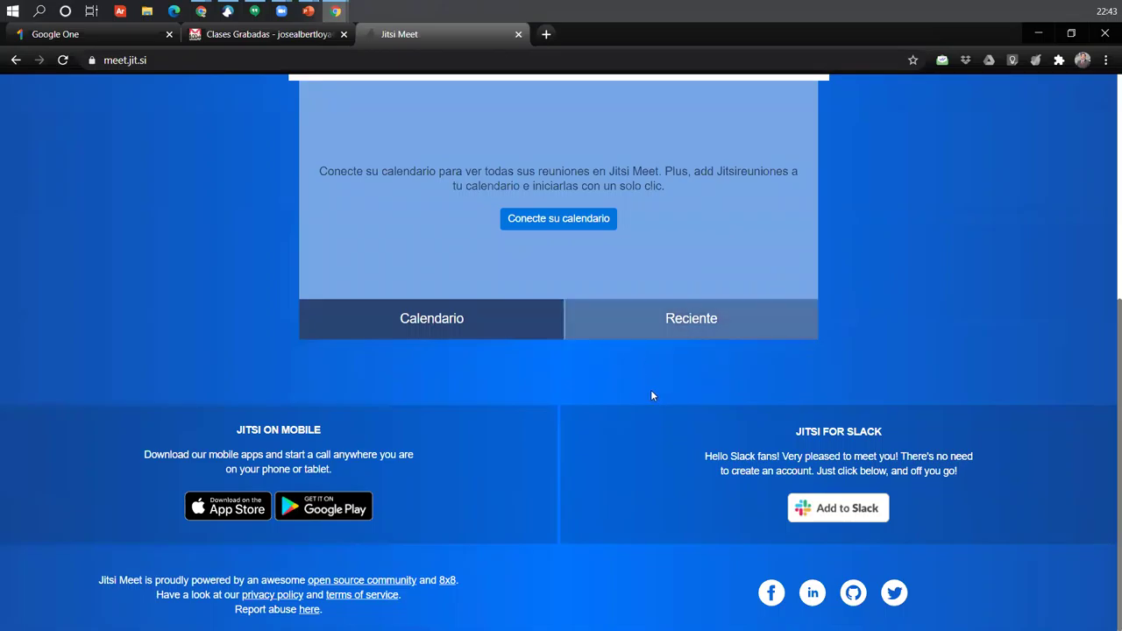
pyautogui.scroll(4, 650, 398)
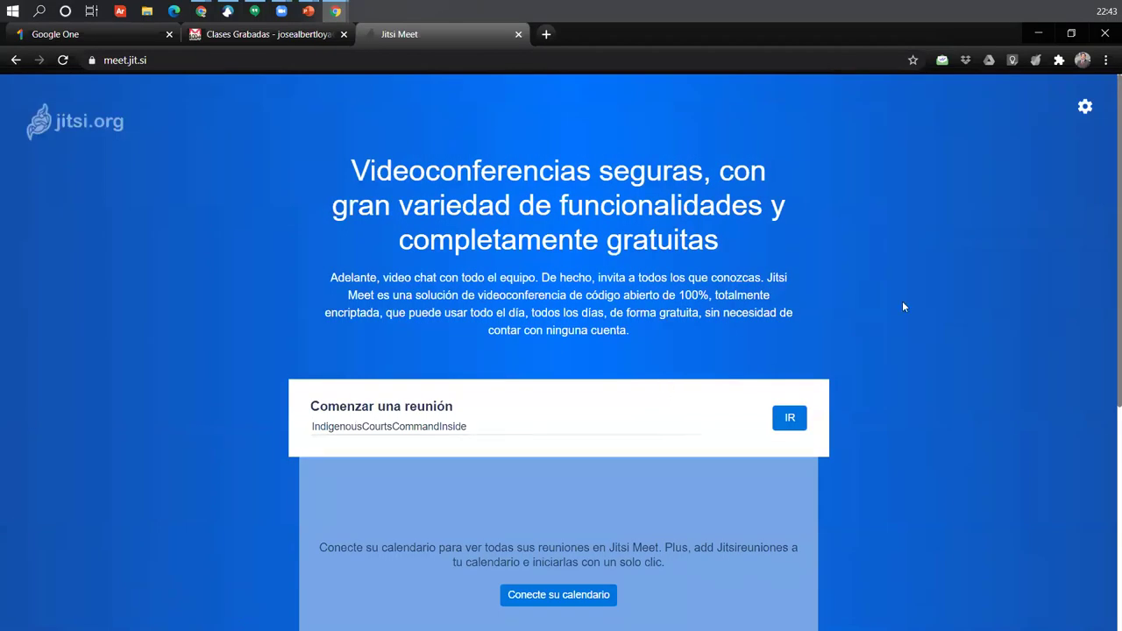
pyautogui.click(1085, 108)
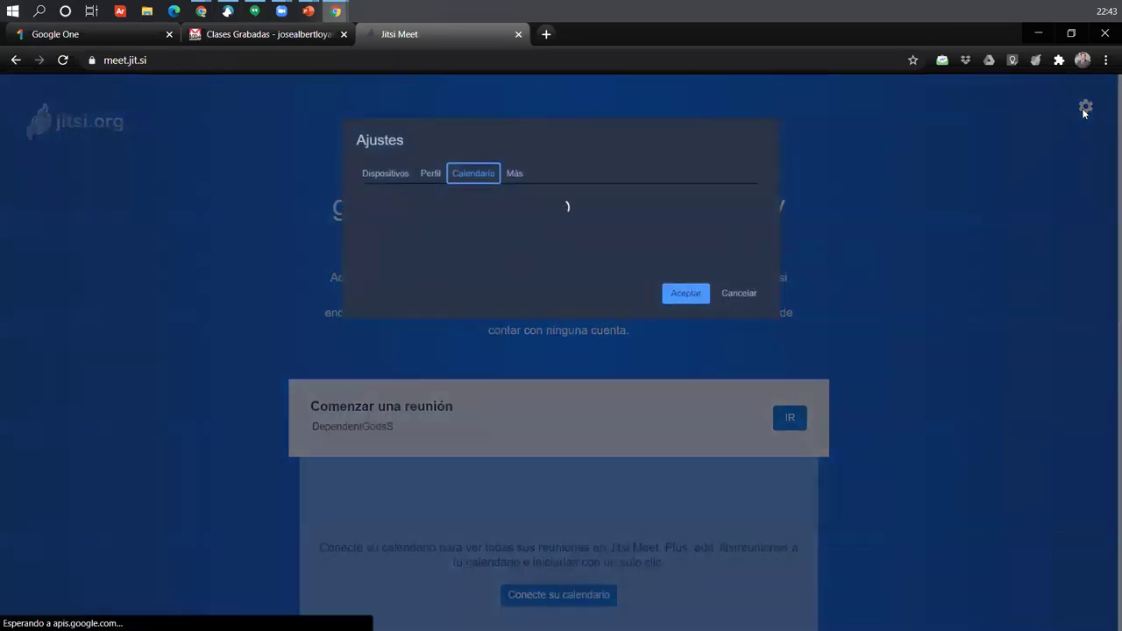
pyautogui.click(434, 176)
pyautogui.click(399, 175)
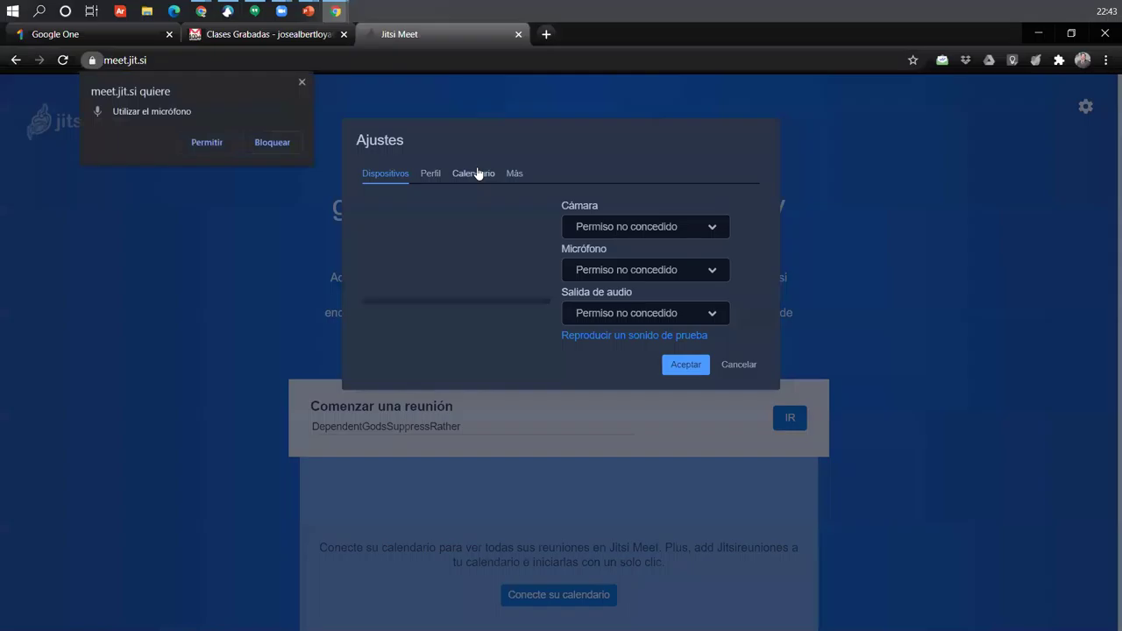
pyautogui.click(301, 85)
pyautogui.click(300, 82)
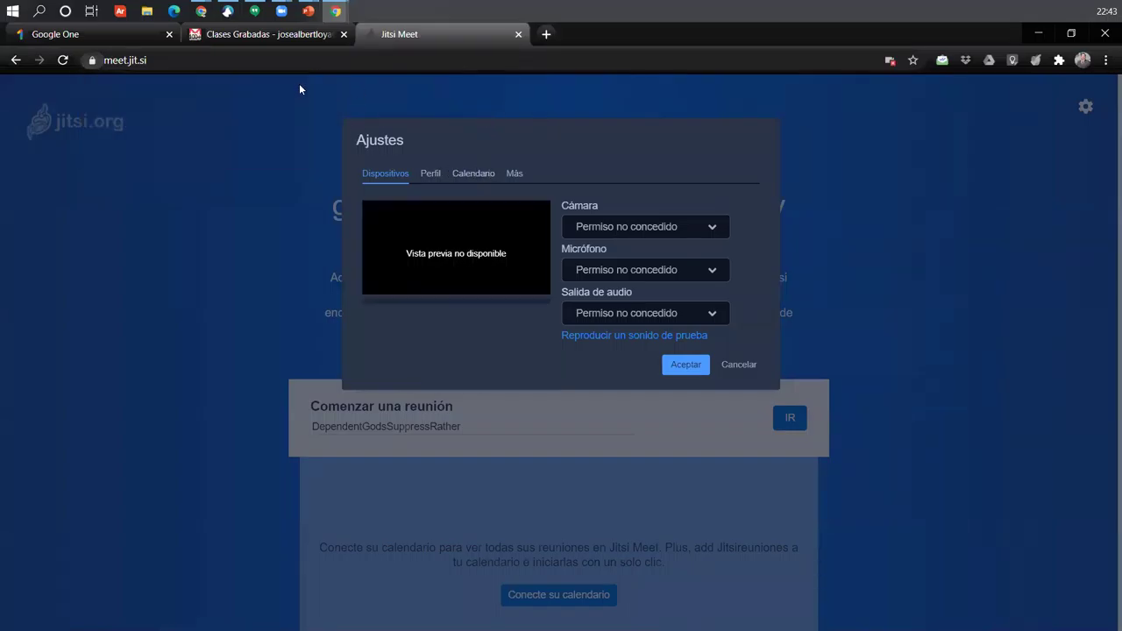
pyautogui.click(739, 366)
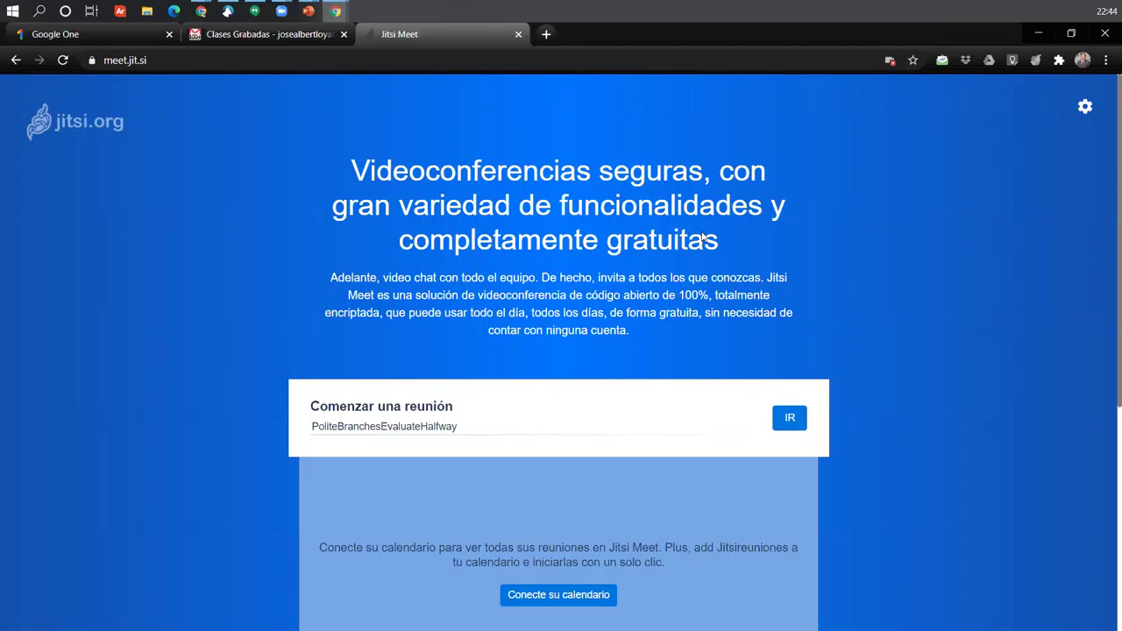
# - Look through the Jitsi settings tabs (devices, profile, calendar, more), then close without saving
pyautogui.click(1086, 106)
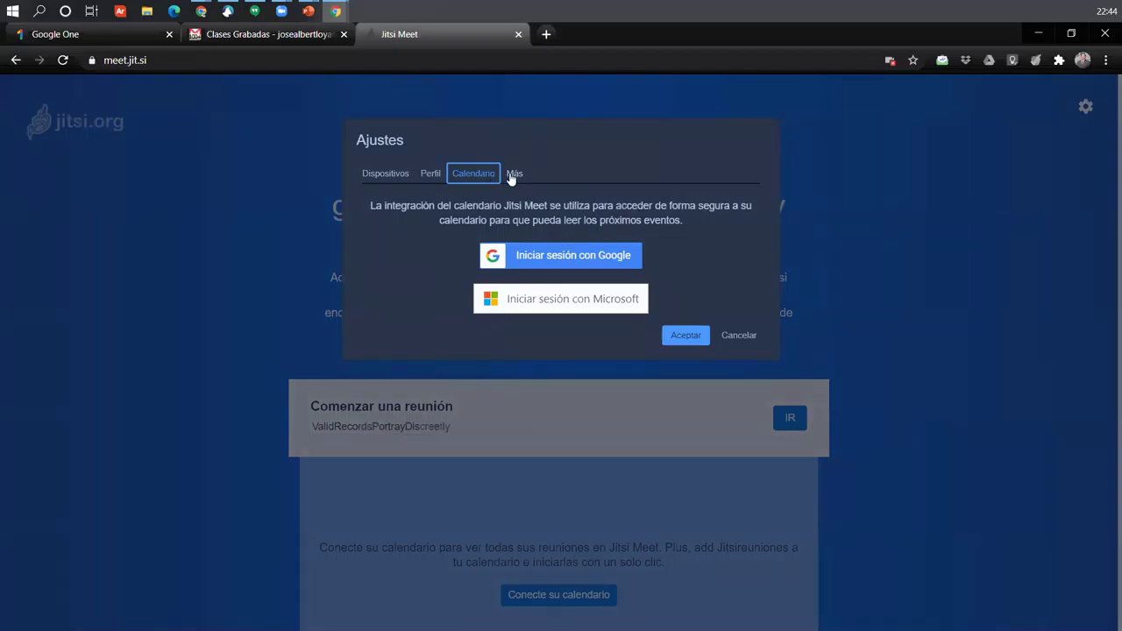
pyautogui.click(514, 175)
pyautogui.click(488, 175)
pyautogui.click(424, 175)
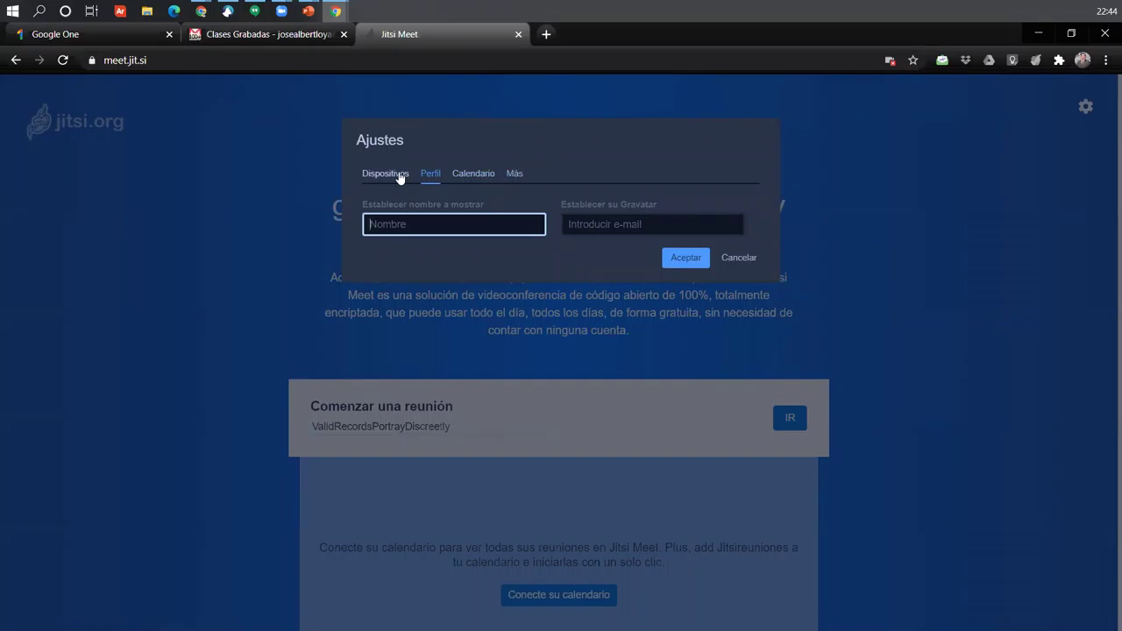
pyautogui.click(396, 175)
pyautogui.click(469, 175)
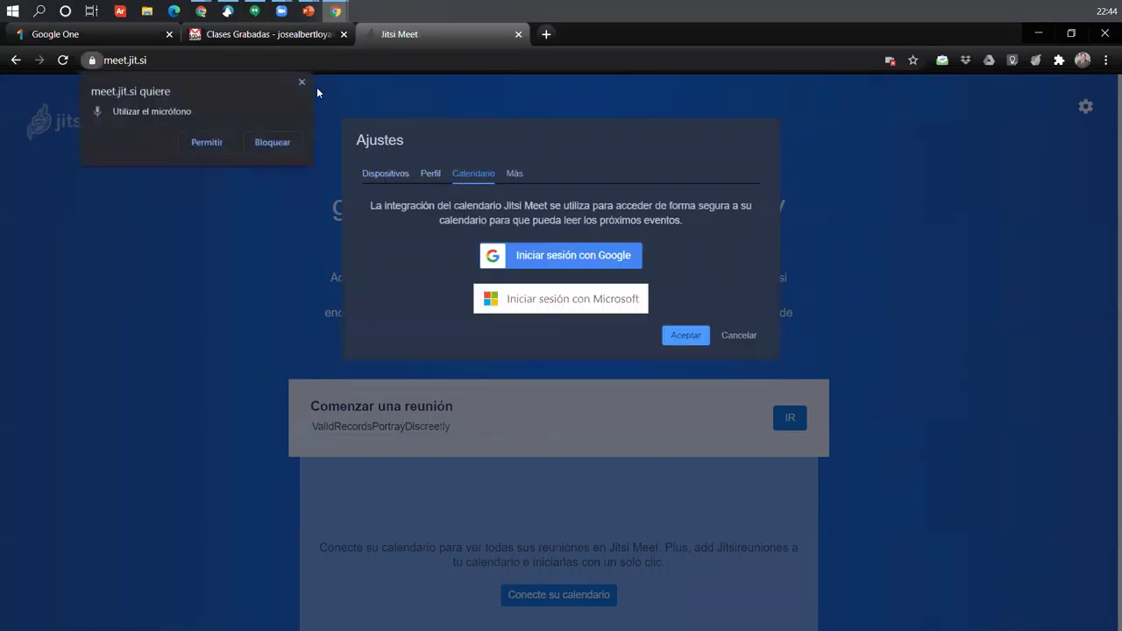
pyautogui.click(432, 175)
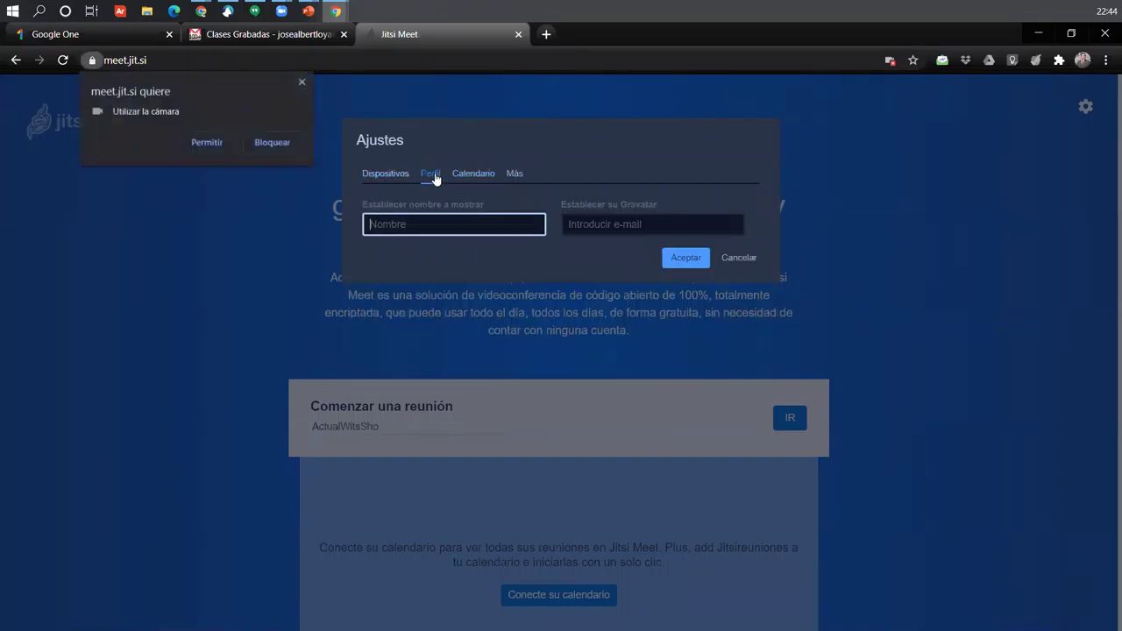
pyautogui.click(388, 176)
pyautogui.click(300, 81)
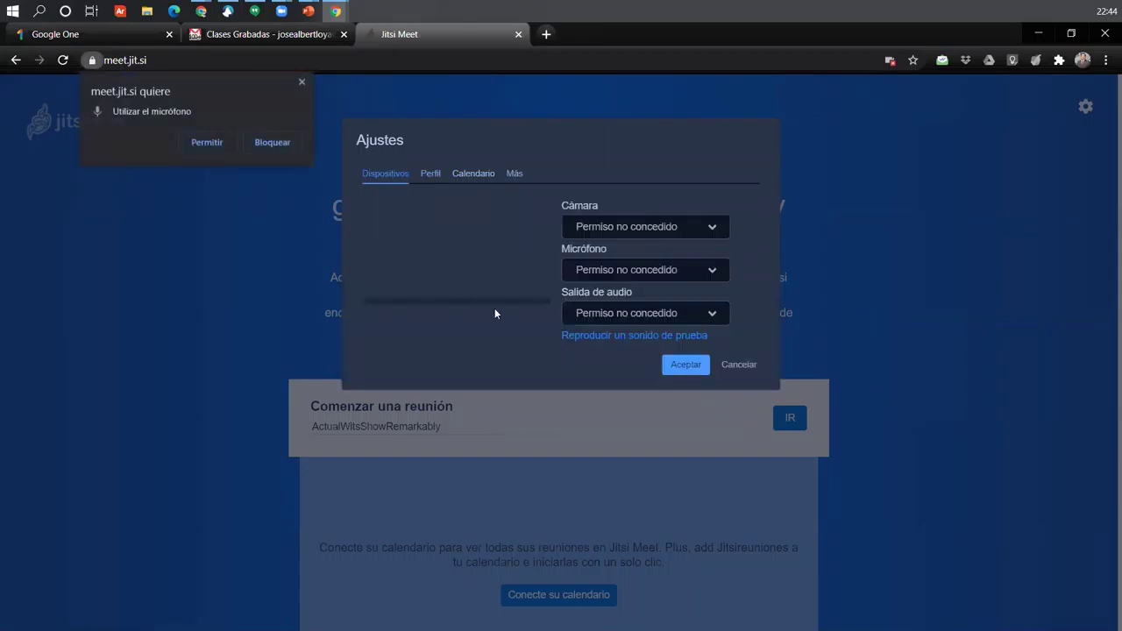
pyautogui.click(739, 364)
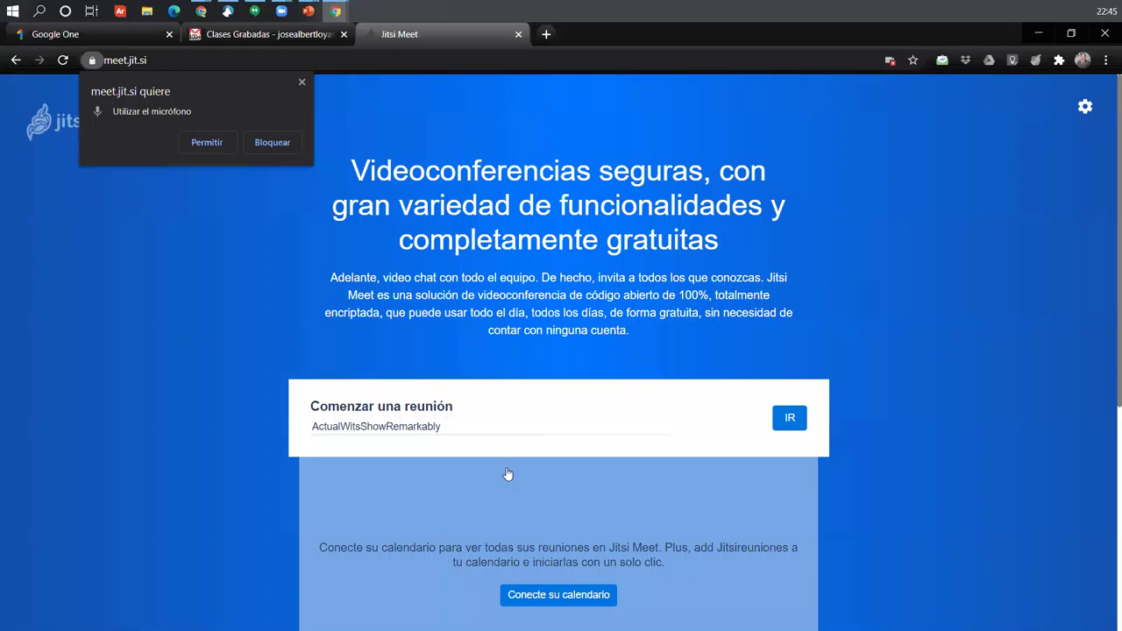
pyautogui.scroll(-3, 508, 474)
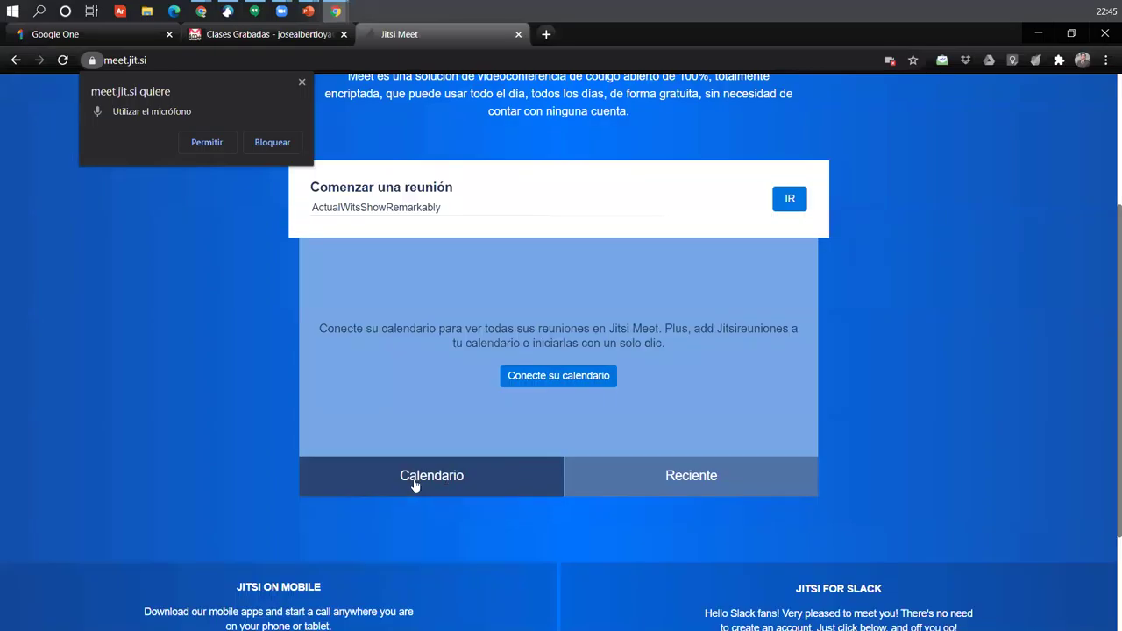
# - Join room LuckyPasswordsGatherAlone with mic and camera allowed, then open Help from More actions
pyautogui.click(789, 199)
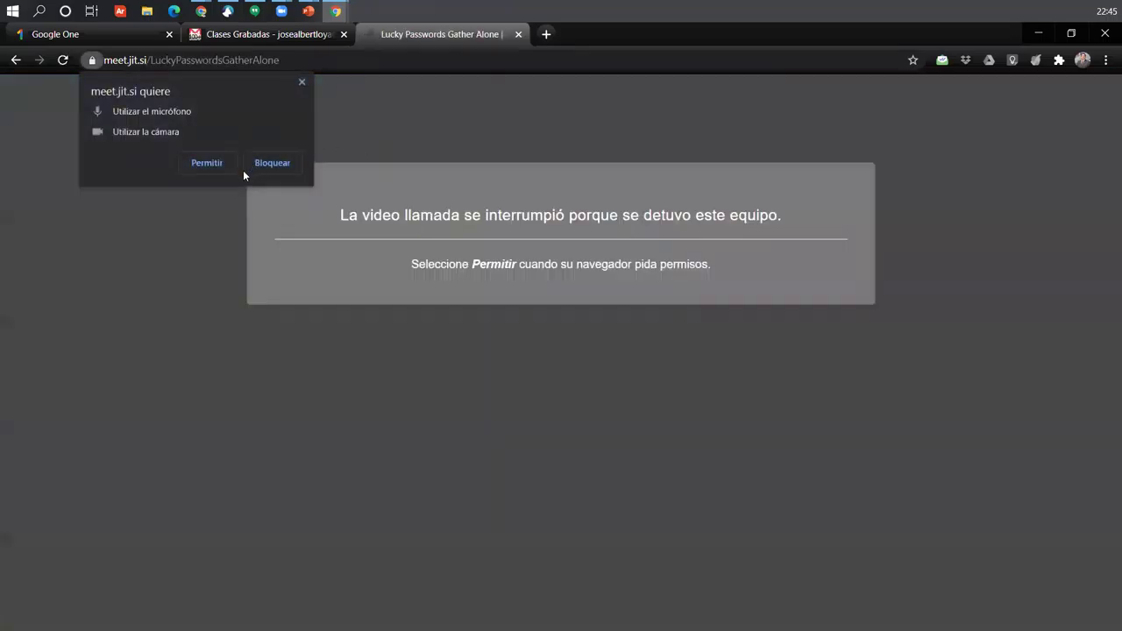
pyautogui.click(230, 166)
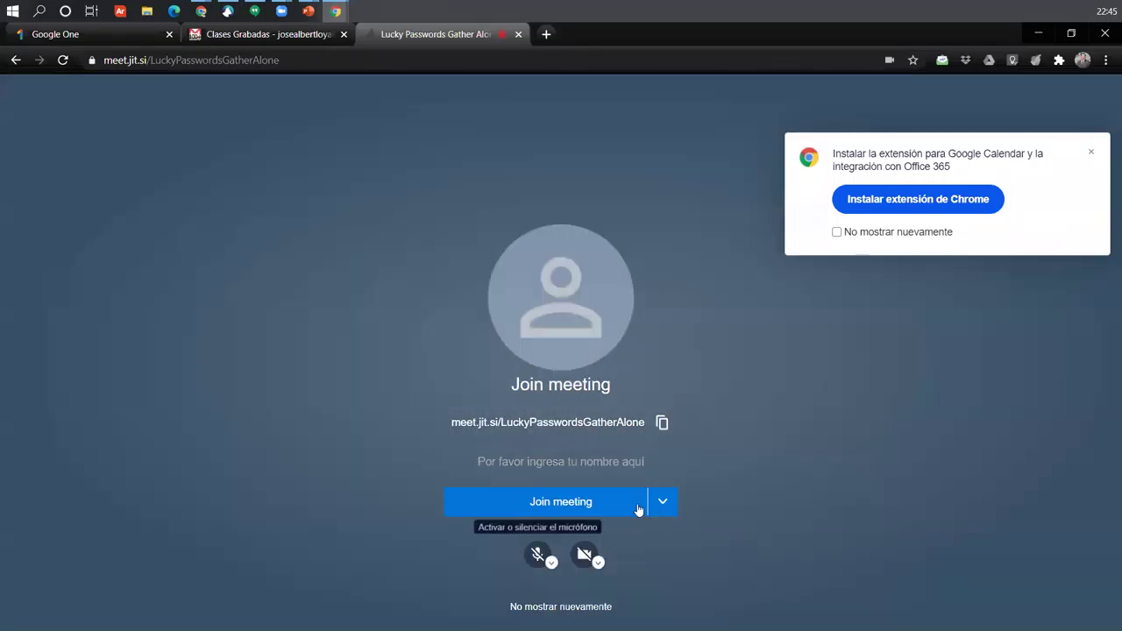
pyautogui.click(597, 507)
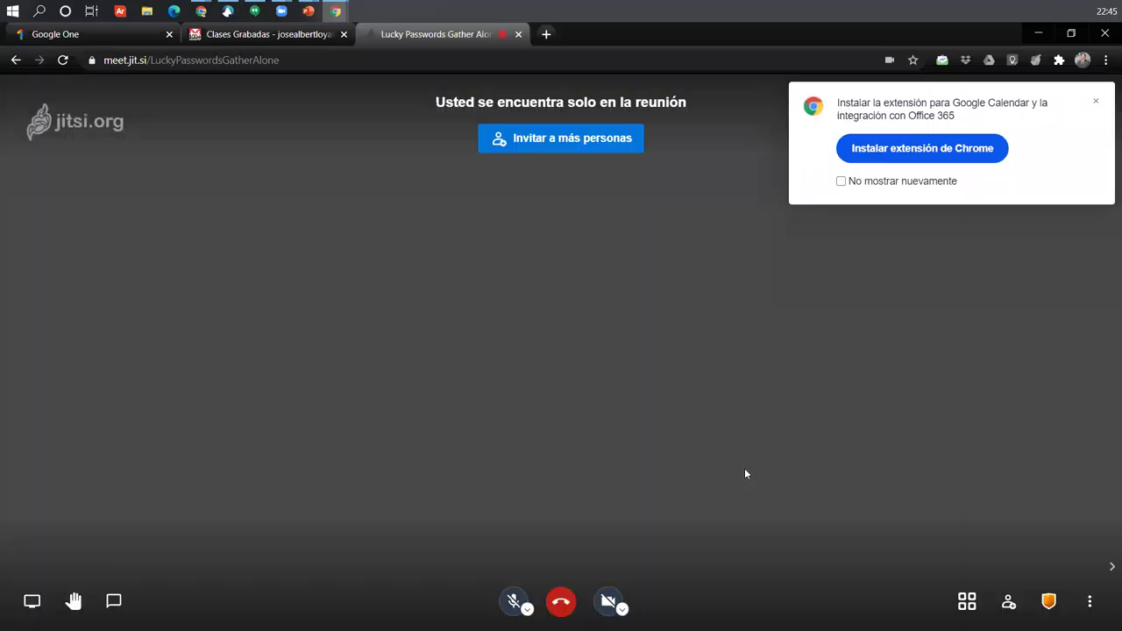
pyautogui.click(1088, 602)
pyautogui.click(1026, 566)
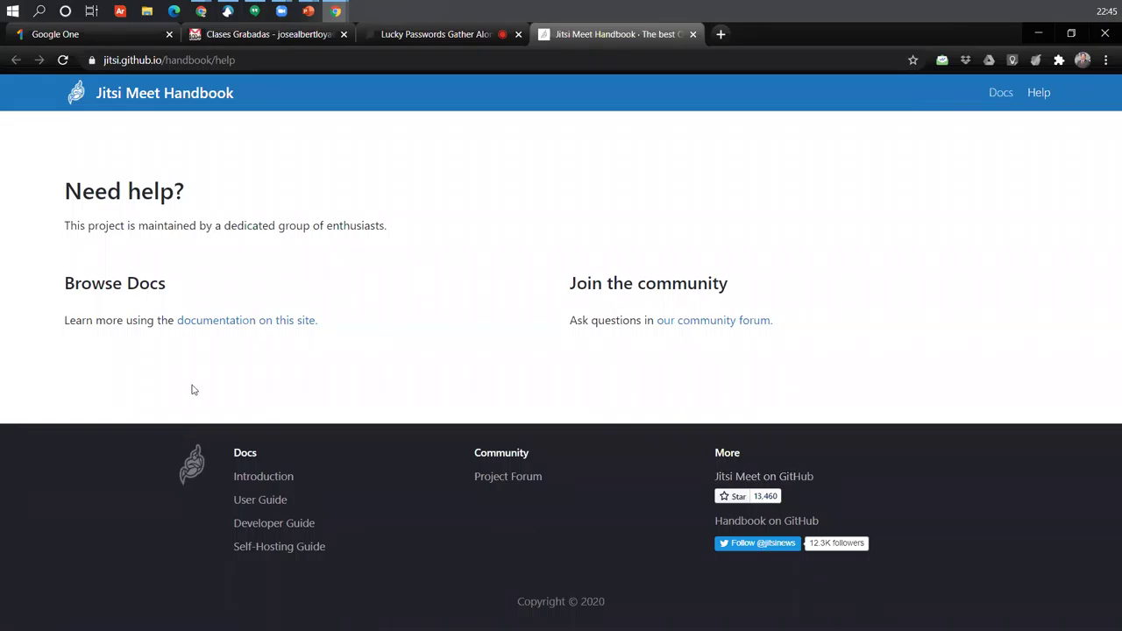
# - Open the handbook documentation and read the Self-Hosting Guide's Authentication (Secure Domain) page
pyautogui.click(275, 321)
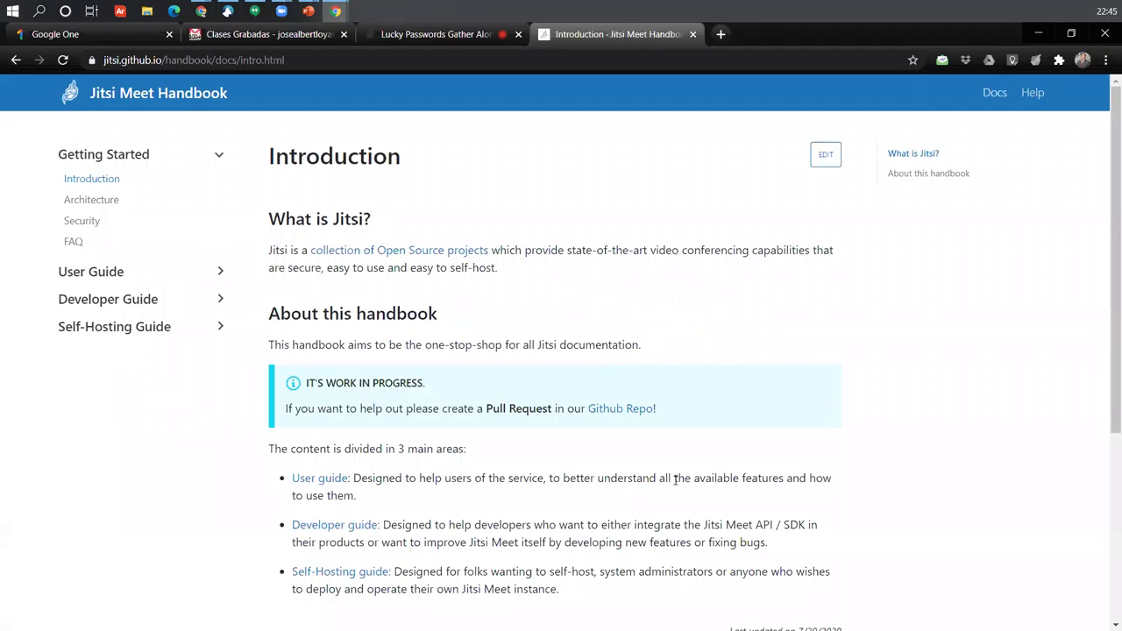
pyautogui.scroll(-2, 420, 295)
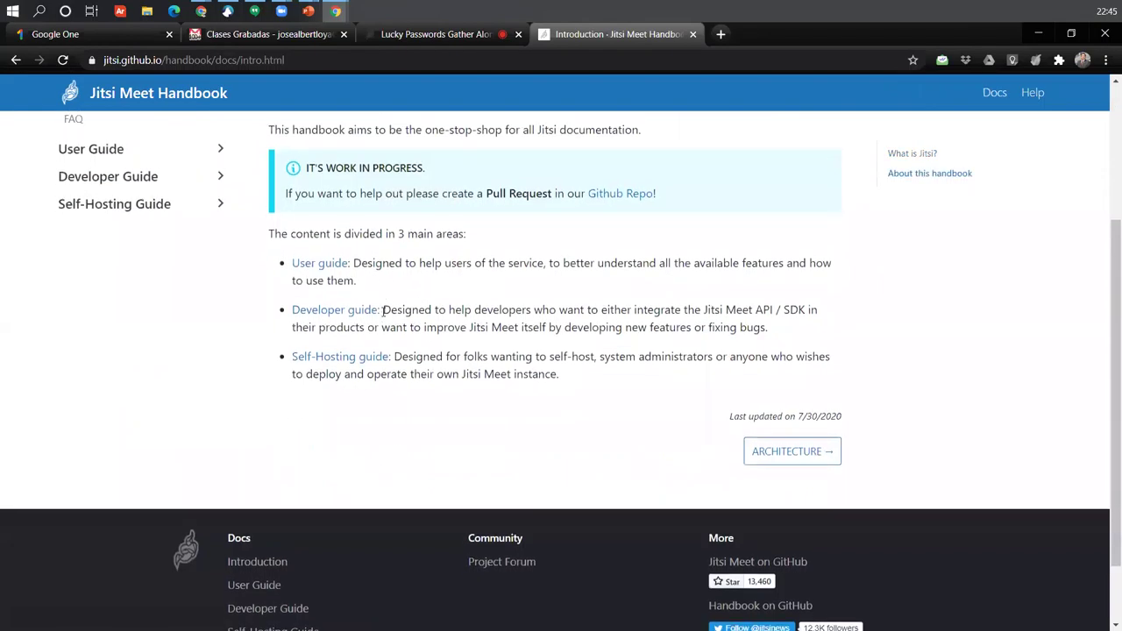
pyautogui.scroll(1, 382, 316)
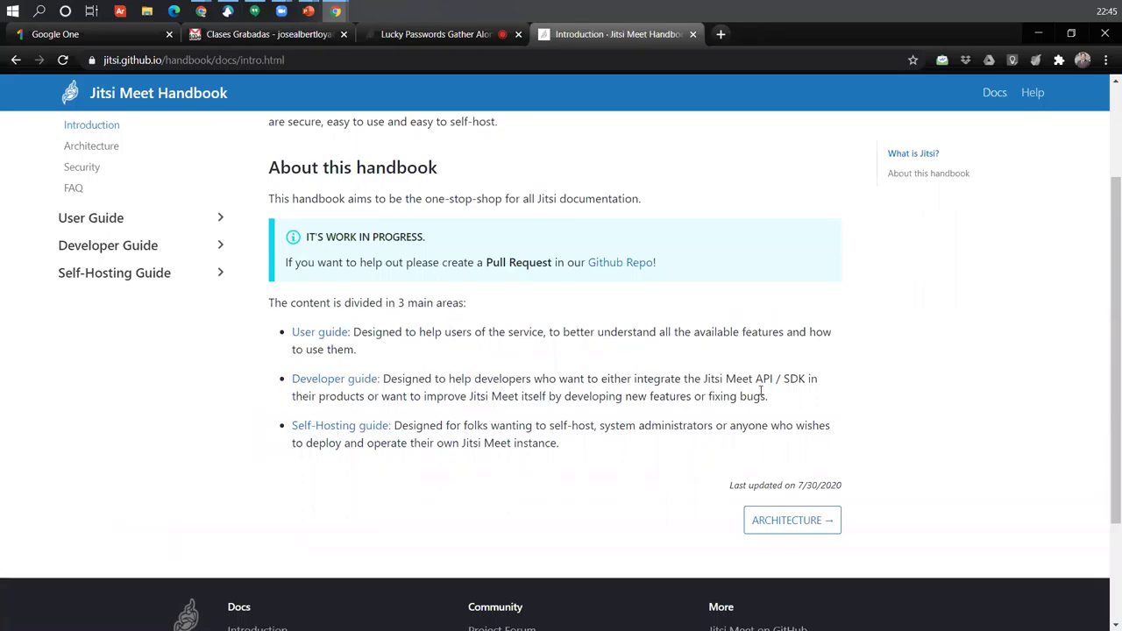
pyautogui.scroll(2, 198, 401)
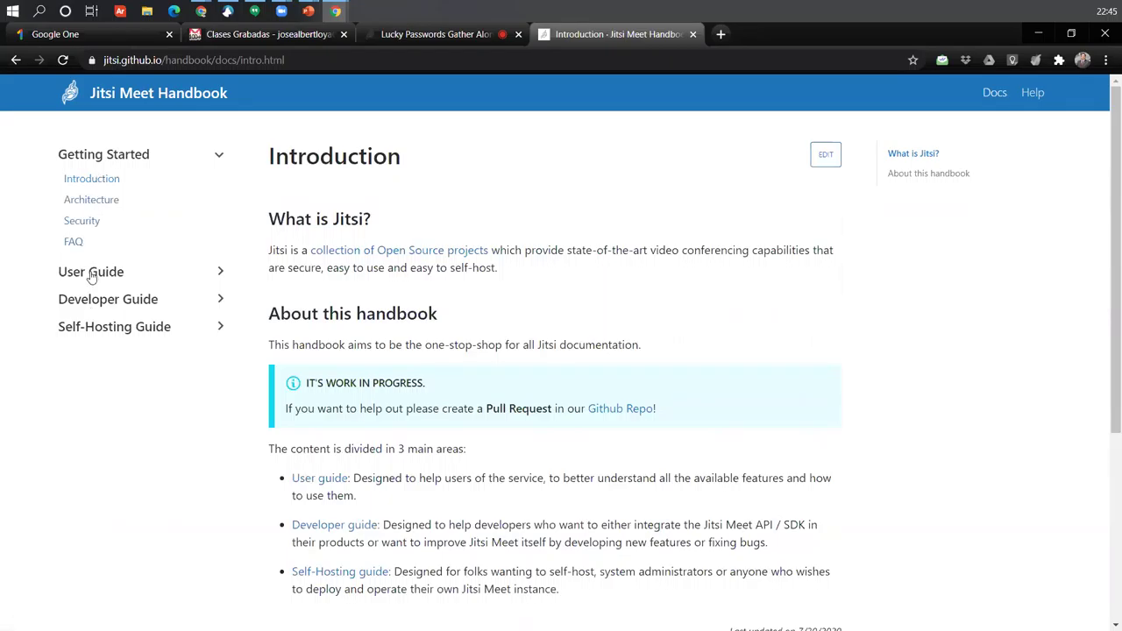
pyautogui.click(111, 334)
pyautogui.scroll(-1, 180, 364)
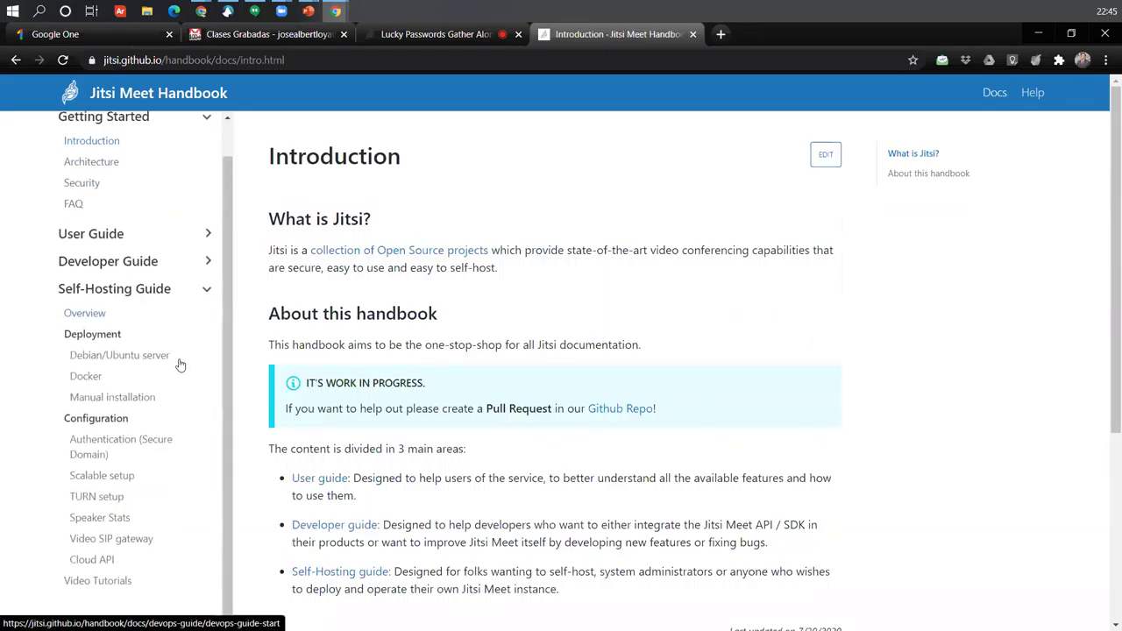
pyautogui.click(110, 449)
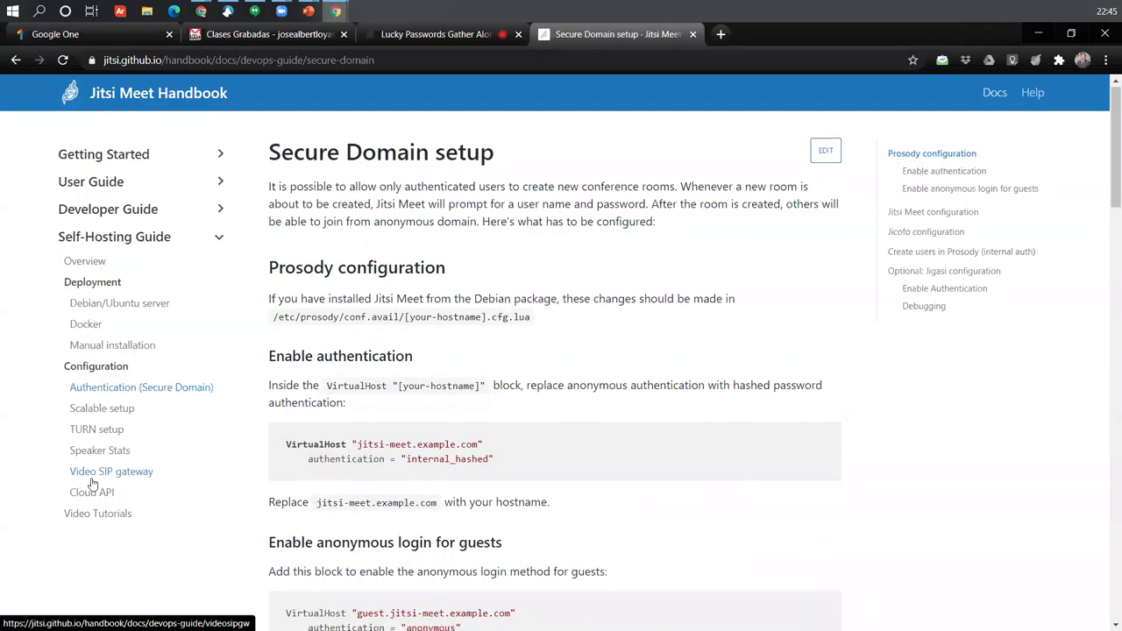
pyautogui.scroll(-7, 246, 483)
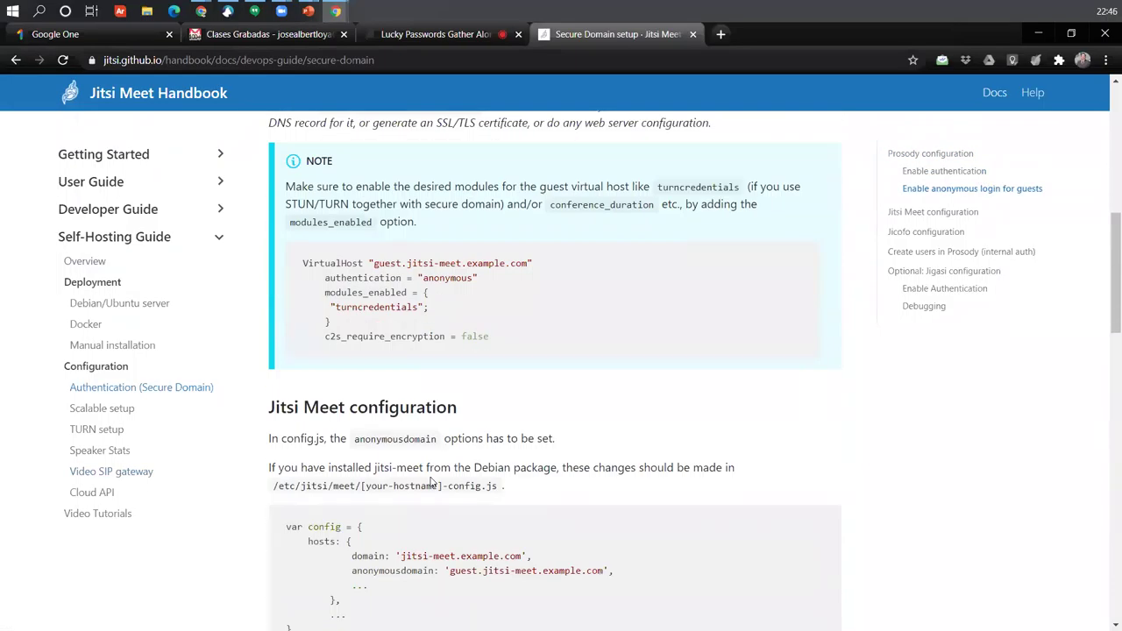
pyautogui.scroll(-3, 431, 483)
pyautogui.scroll(3, 260, 261)
pyautogui.scroll(3, 260, 262)
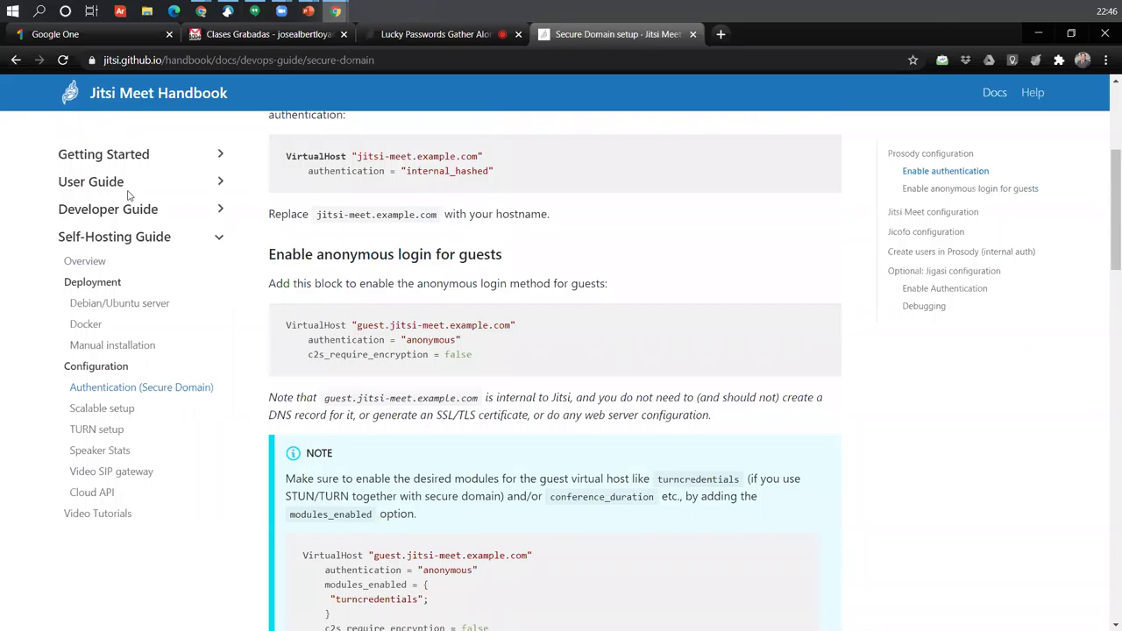
# - Return to the help page, then page from Introduction through Architecture and Security to FAQ
pyautogui.click(1033, 92)
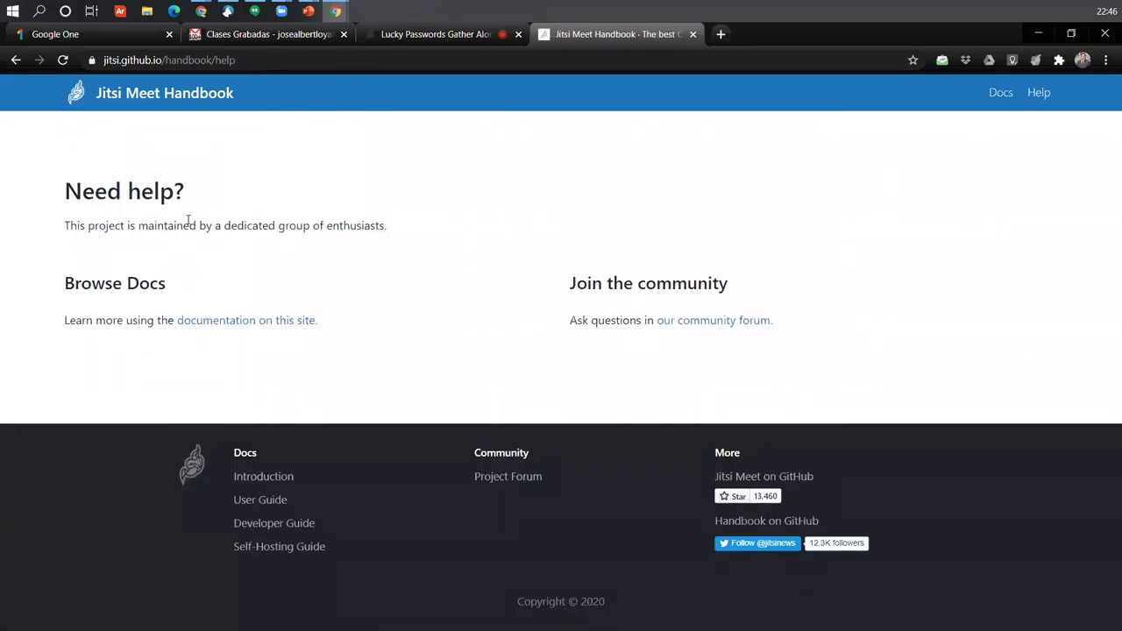
pyautogui.moveTo(187, 221); pyautogui.dragTo(392, 226)
pyautogui.click(392, 226)
pyautogui.click(245, 481)
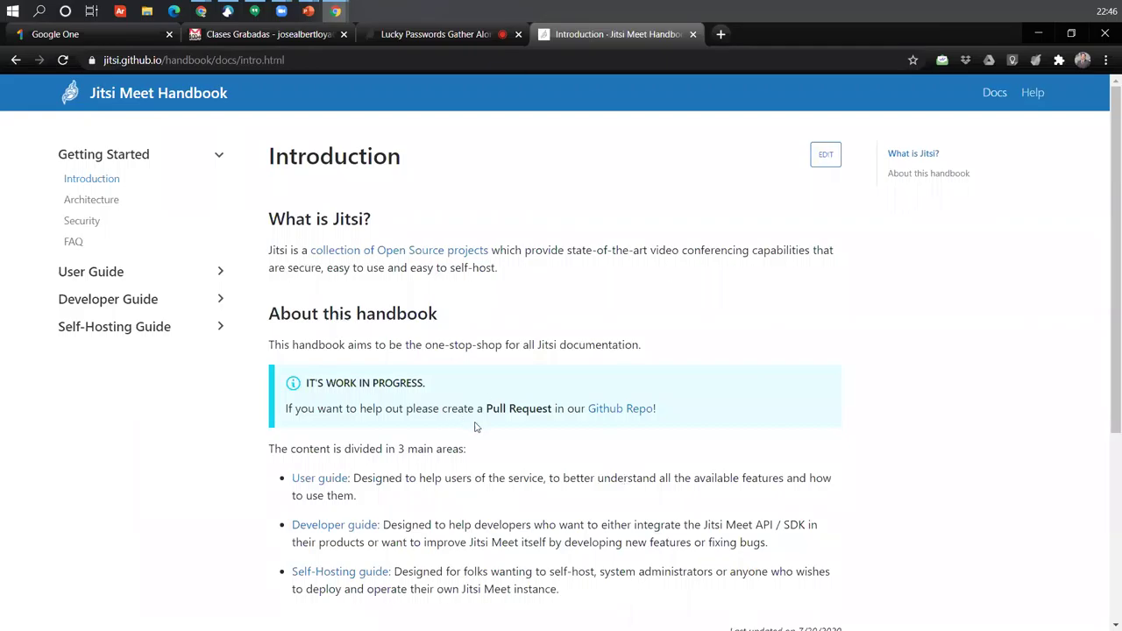
pyautogui.scroll(-1, 476, 427)
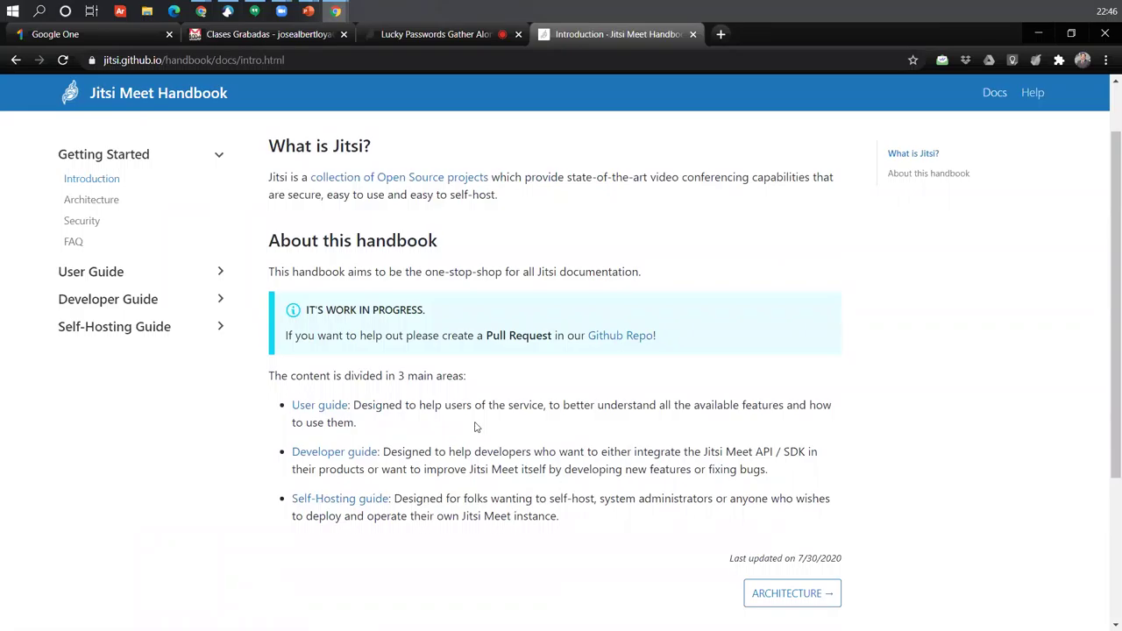
pyautogui.scroll(-2, 476, 427)
pyautogui.click(776, 458)
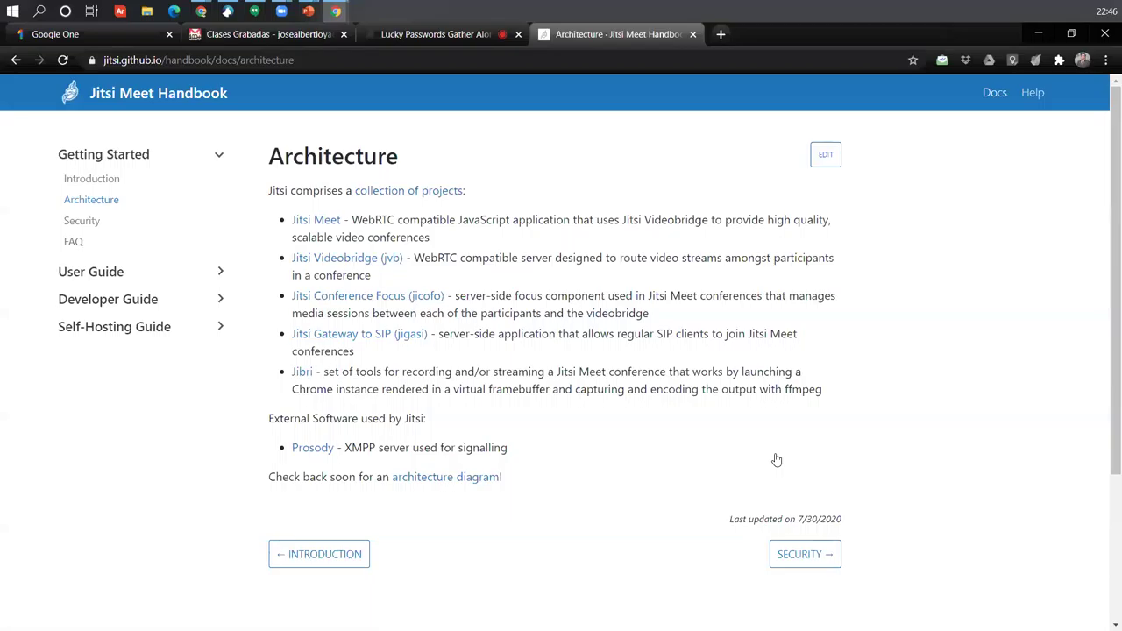
pyautogui.click(790, 560)
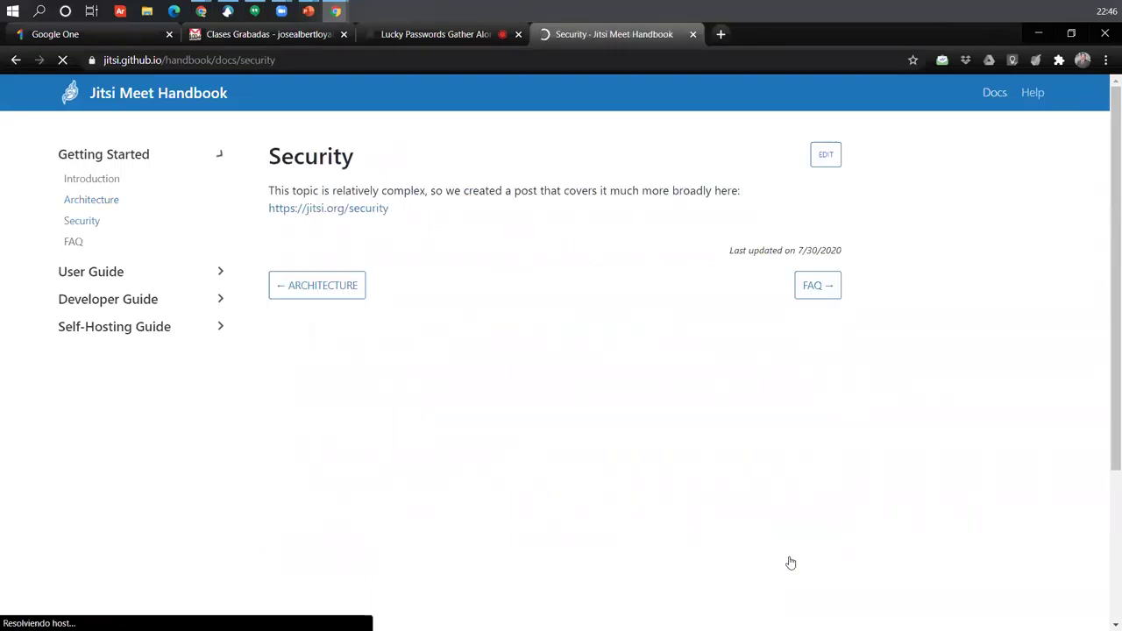
pyautogui.click(824, 287)
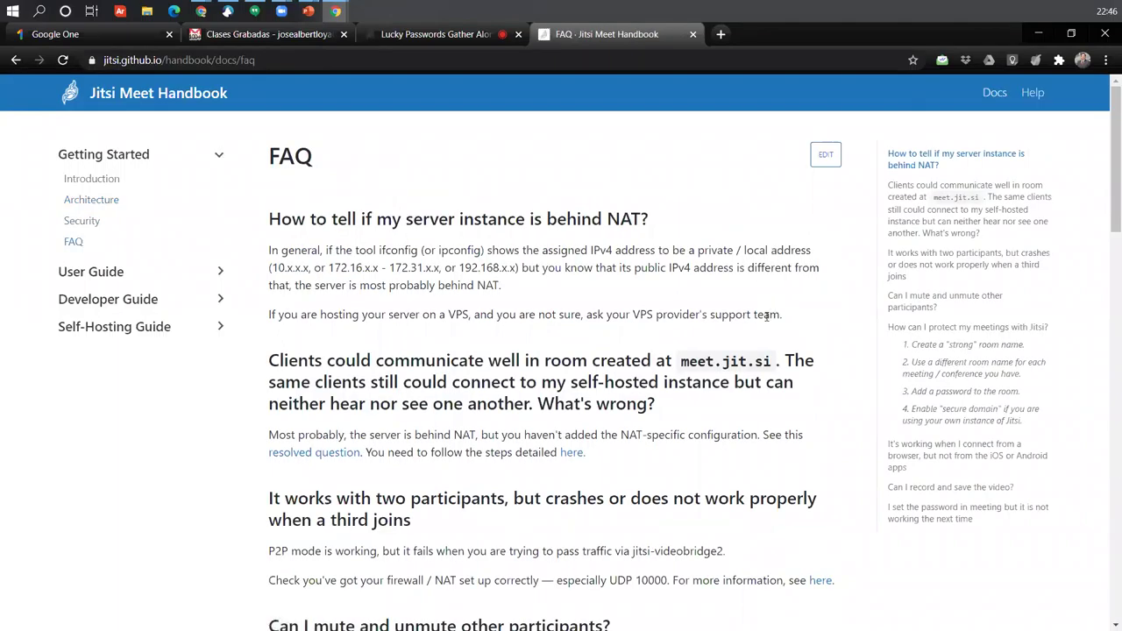
# - Select the Clients heading on the FAQ page and scroll through the FAQ
pyautogui.scroll(-1, 767, 316)
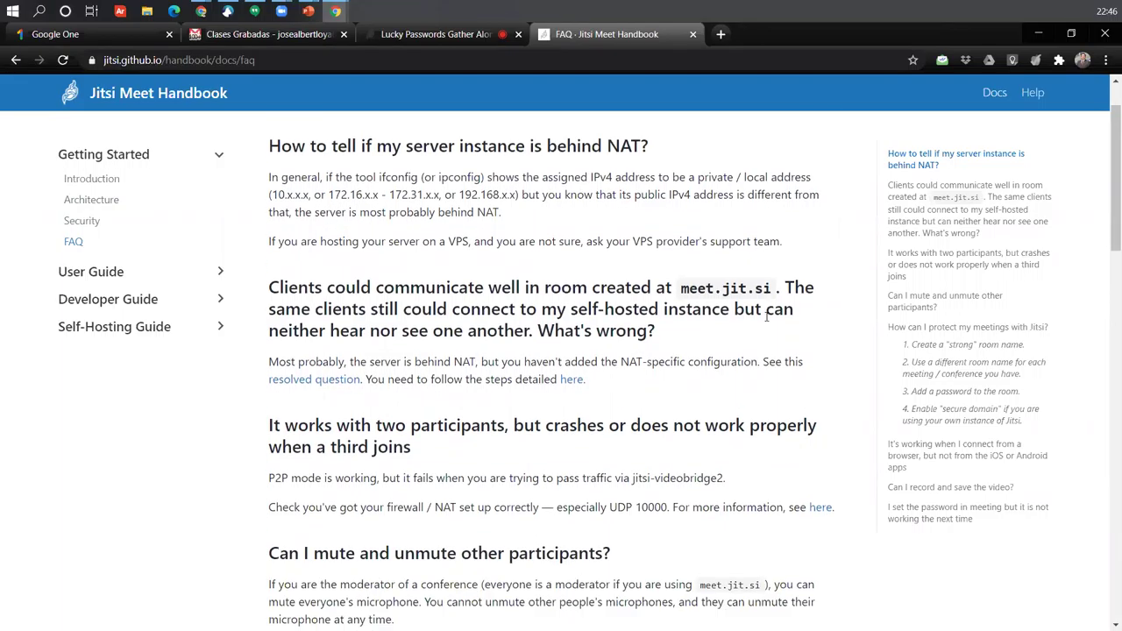
pyautogui.doubleClick(273, 289)
pyautogui.moveTo(273, 290); pyautogui.dragTo(817, 343)
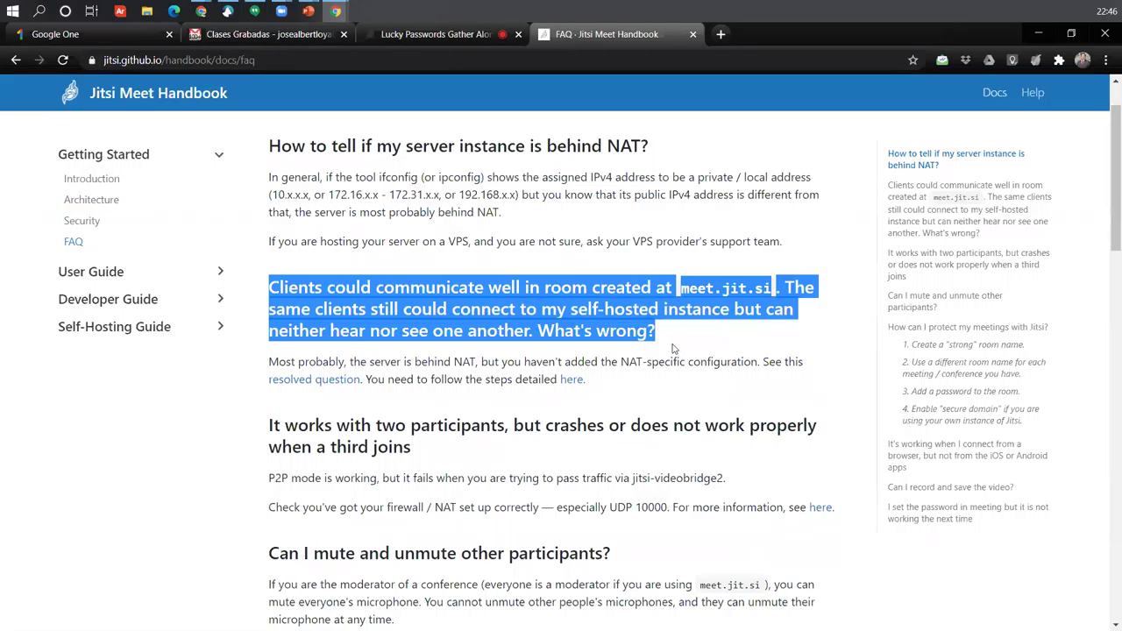
pyautogui.scroll(-2, 623, 336)
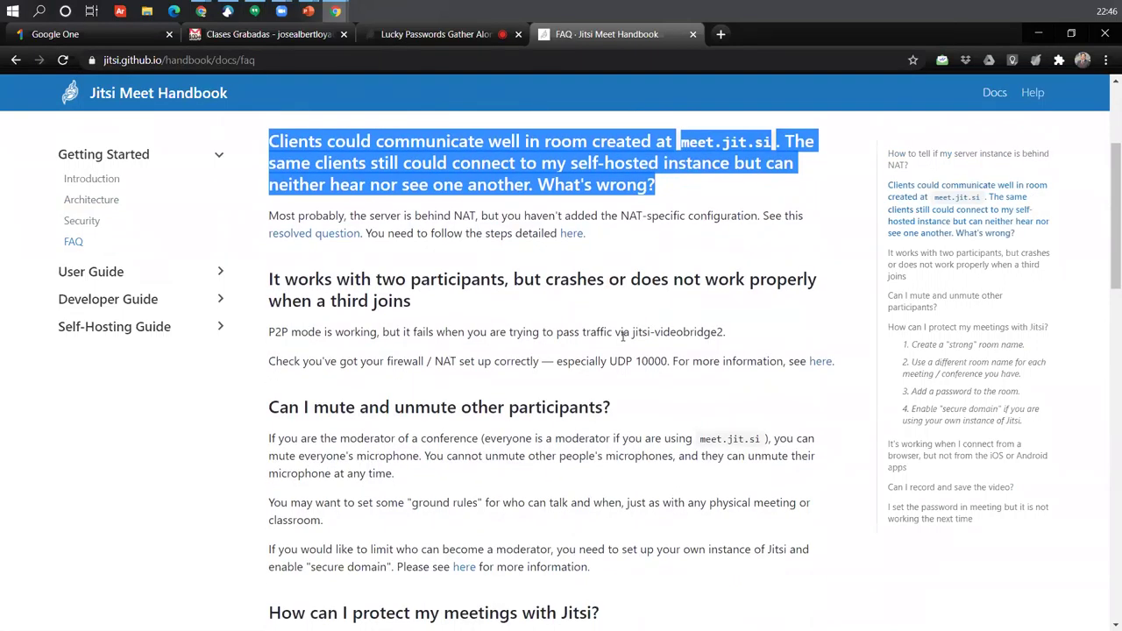
pyautogui.scroll(-1, 623, 336)
pyautogui.scroll(-3, 624, 341)
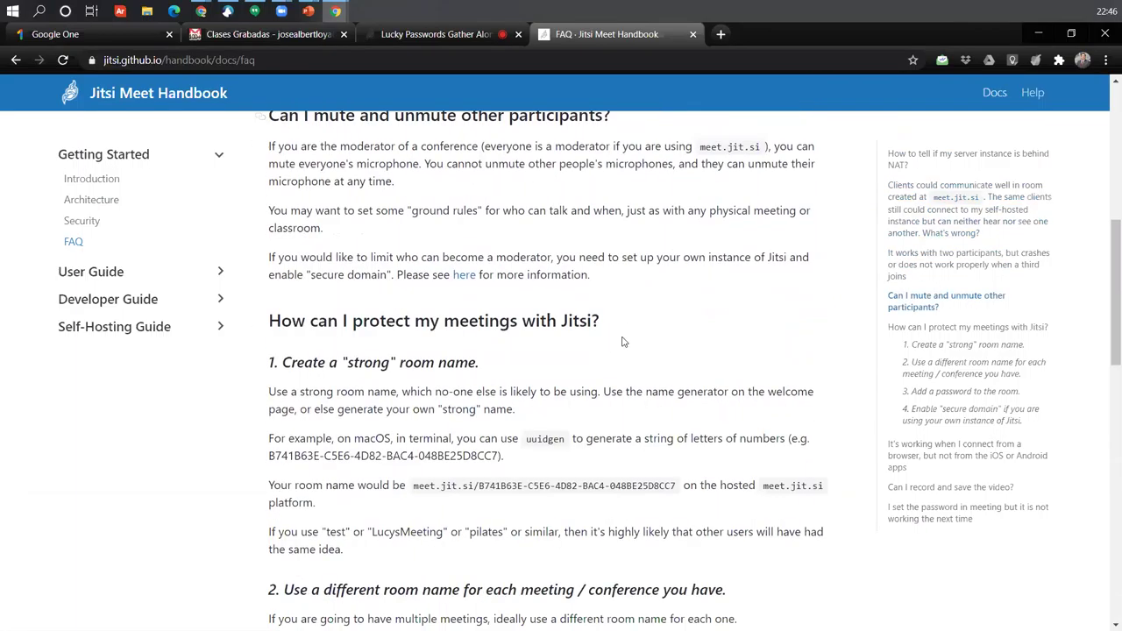
pyautogui.scroll(-2, 624, 338)
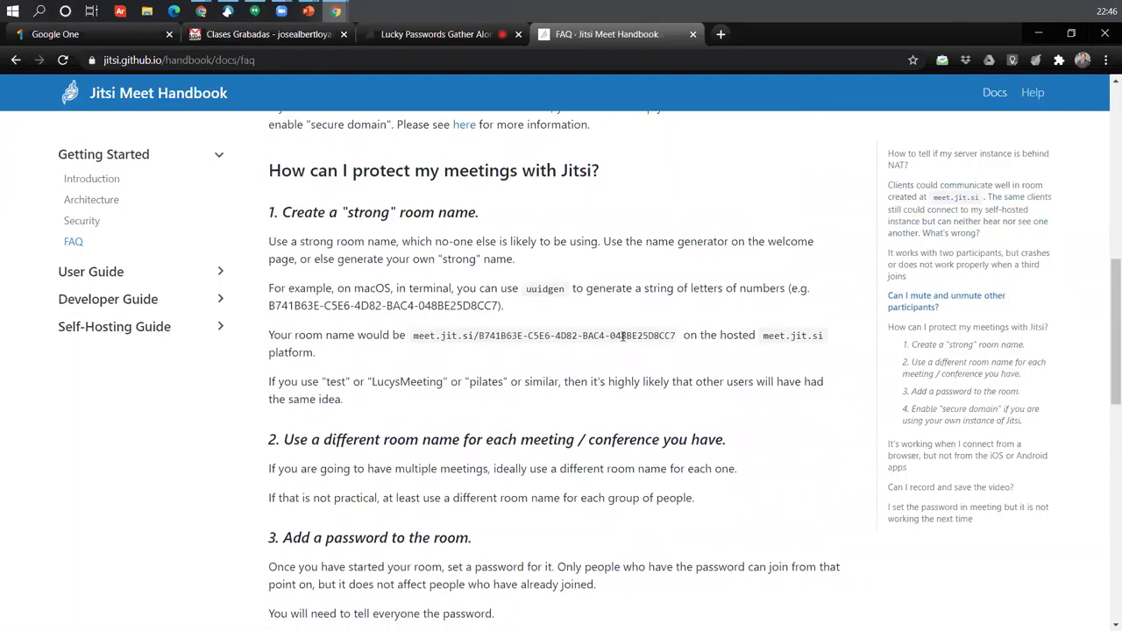
pyautogui.scroll(-4, 624, 338)
pyautogui.scroll(-5, 622, 336)
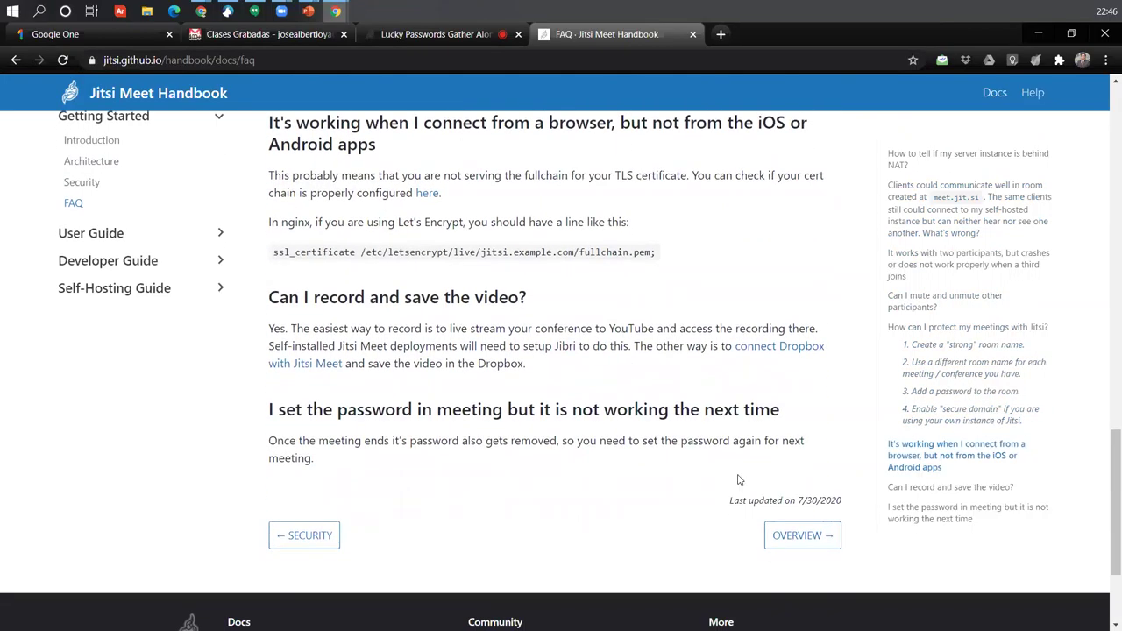
# - Go to the User Guide overview, then close the handbook and Jitsi meeting tabs
pyautogui.click(814, 540)
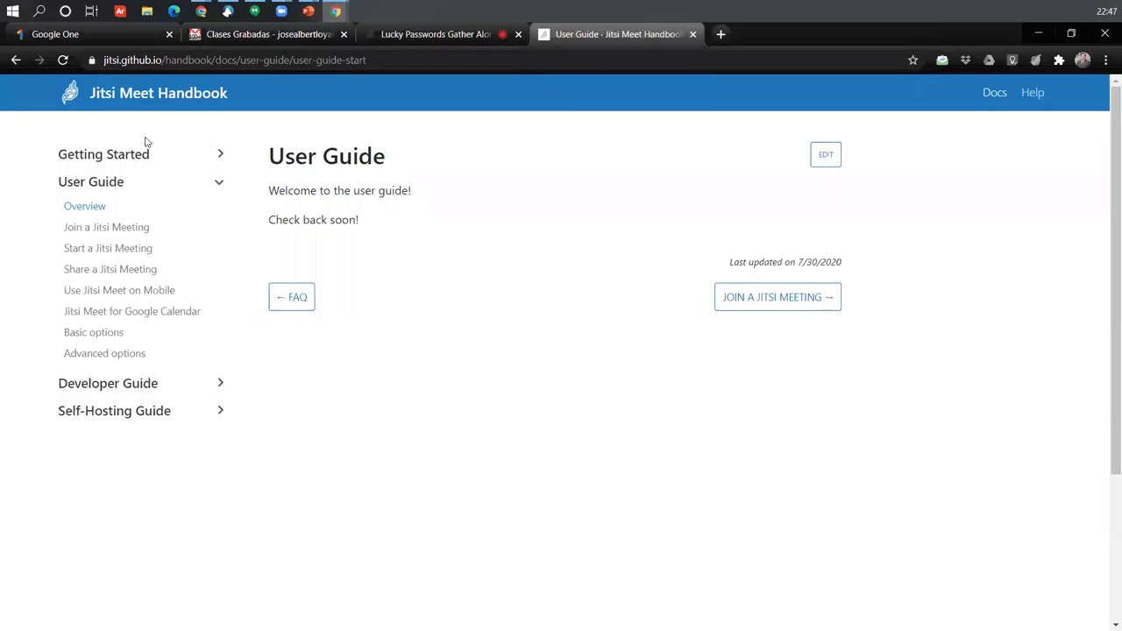
pyautogui.click(693, 35)
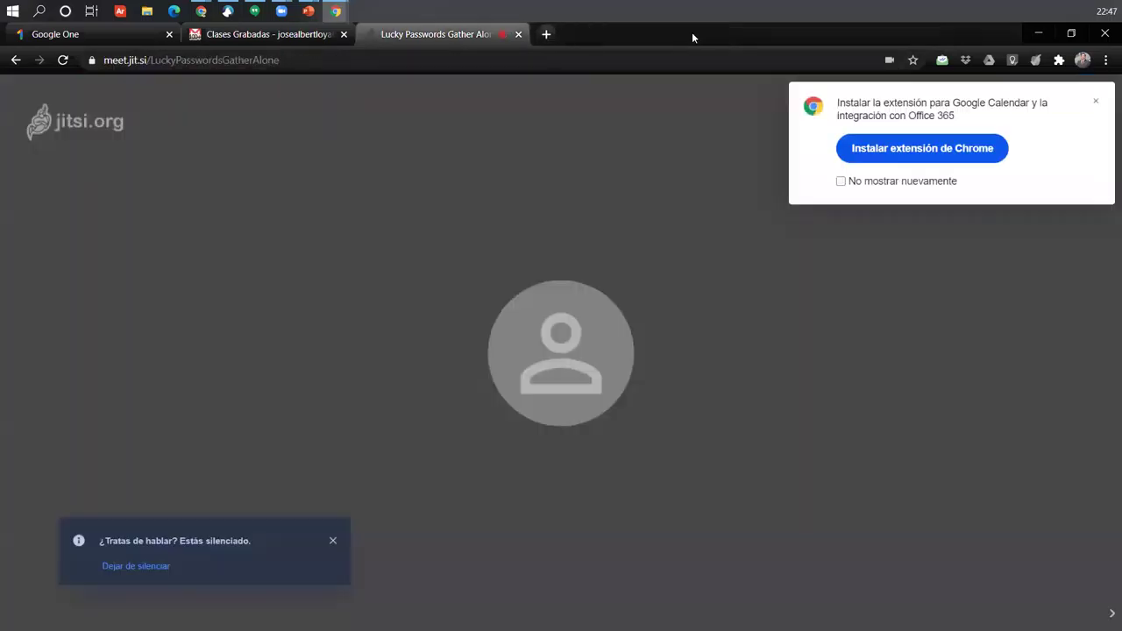
pyautogui.click(519, 34)
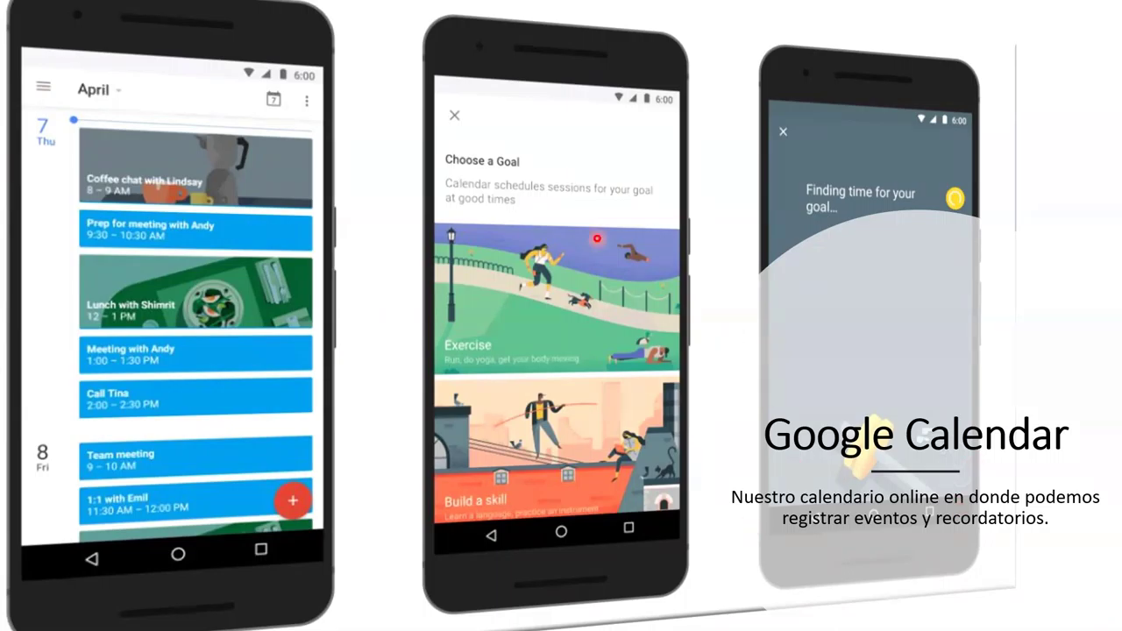
# - Exit the PowerPoint slideshow on the Google Calendar slide
pyautogui.press('Escape')
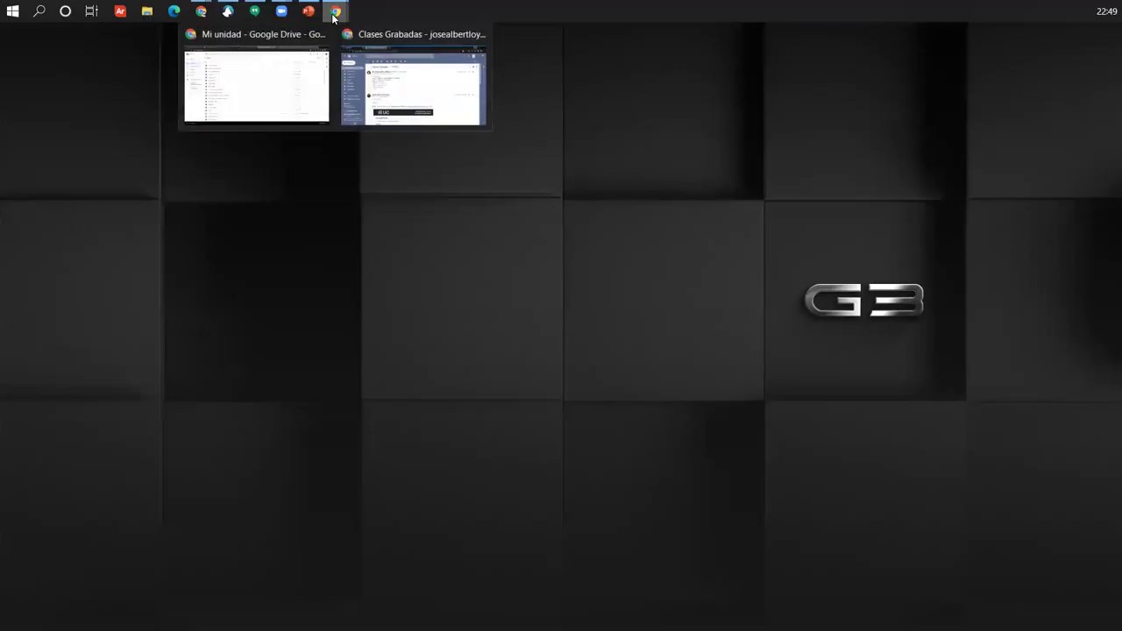
# - Switch back to Chrome from the Google One plans page to the Gmail inbox tab
pyautogui.moveTo(201, 10)
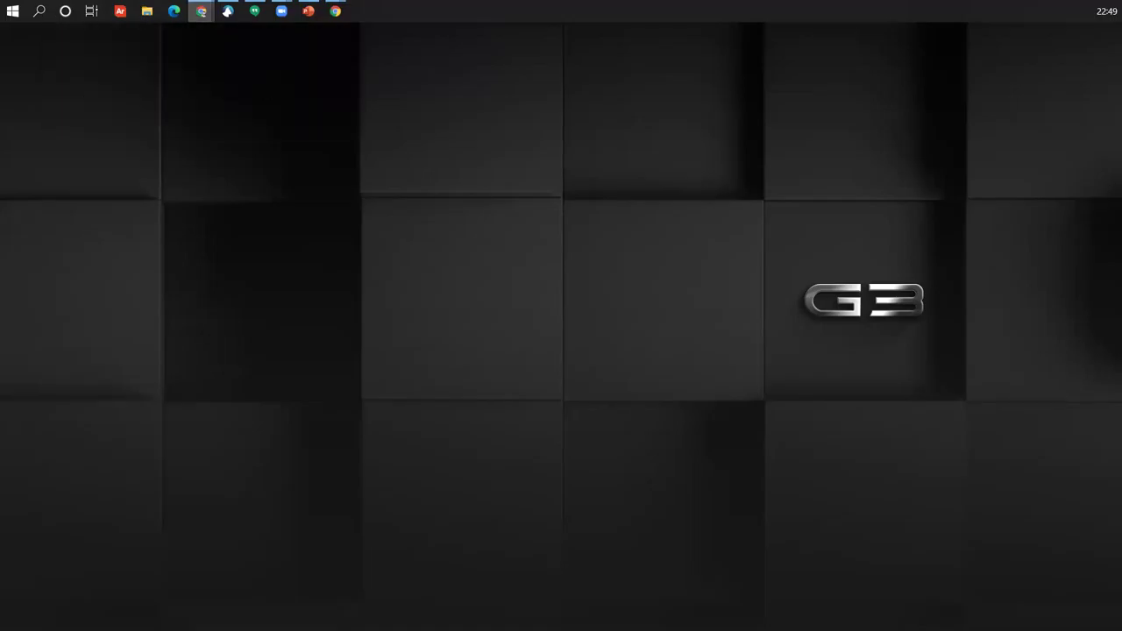
pyautogui.hotkey('alt', 'Tab')
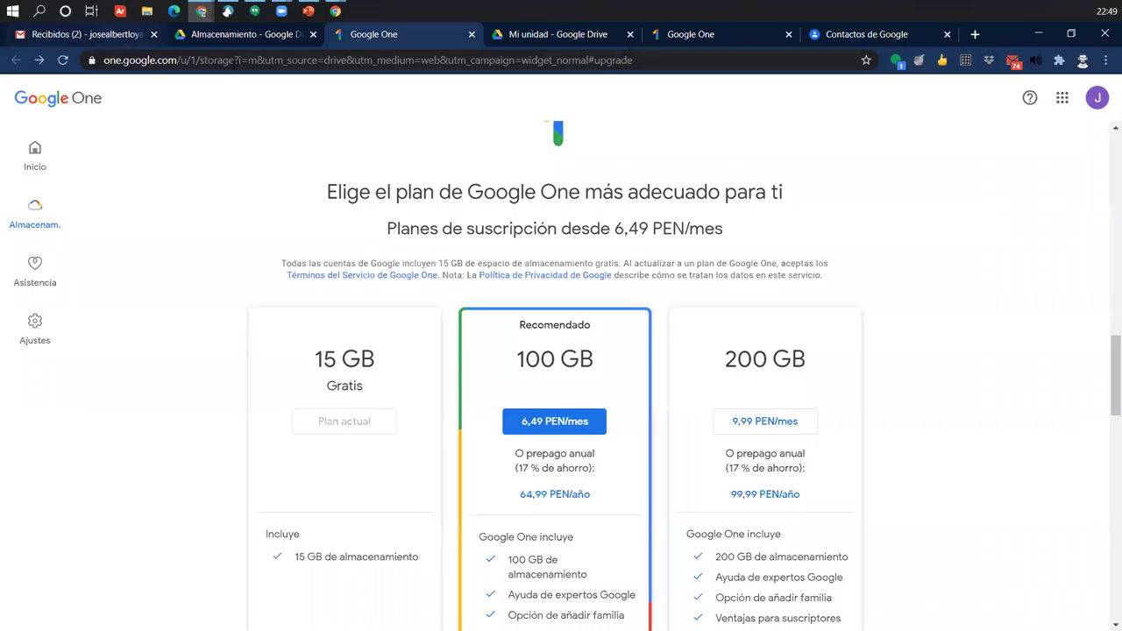
pyautogui.click(120, 37)
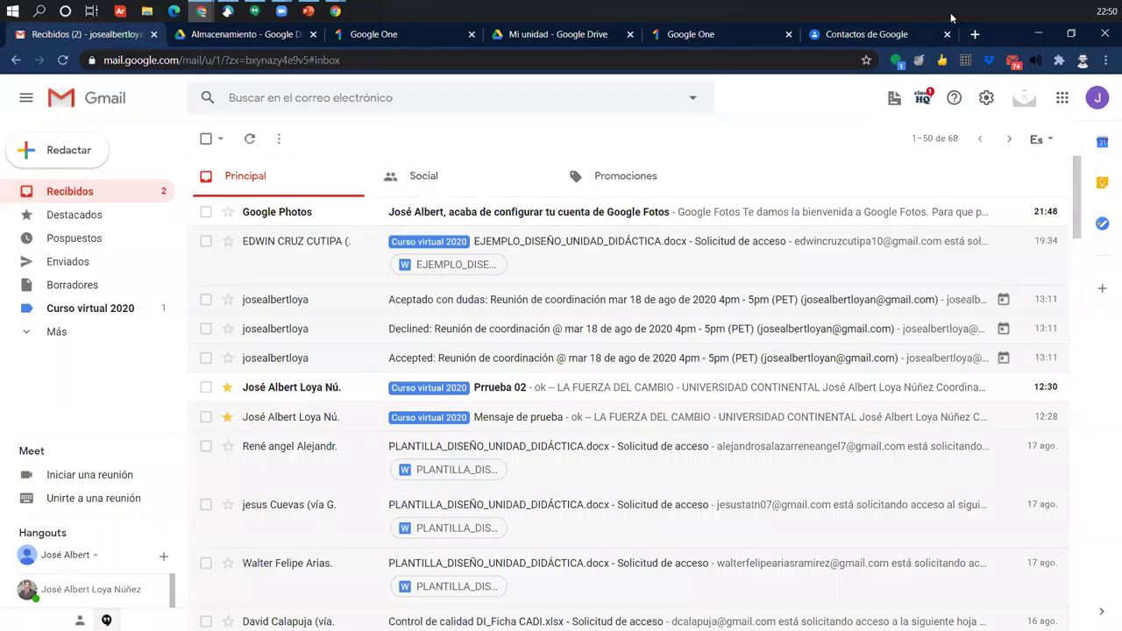
# - Launch Google Meet from Gmail's apps grid and start an instant meeting
pyautogui.click(1065, 101)
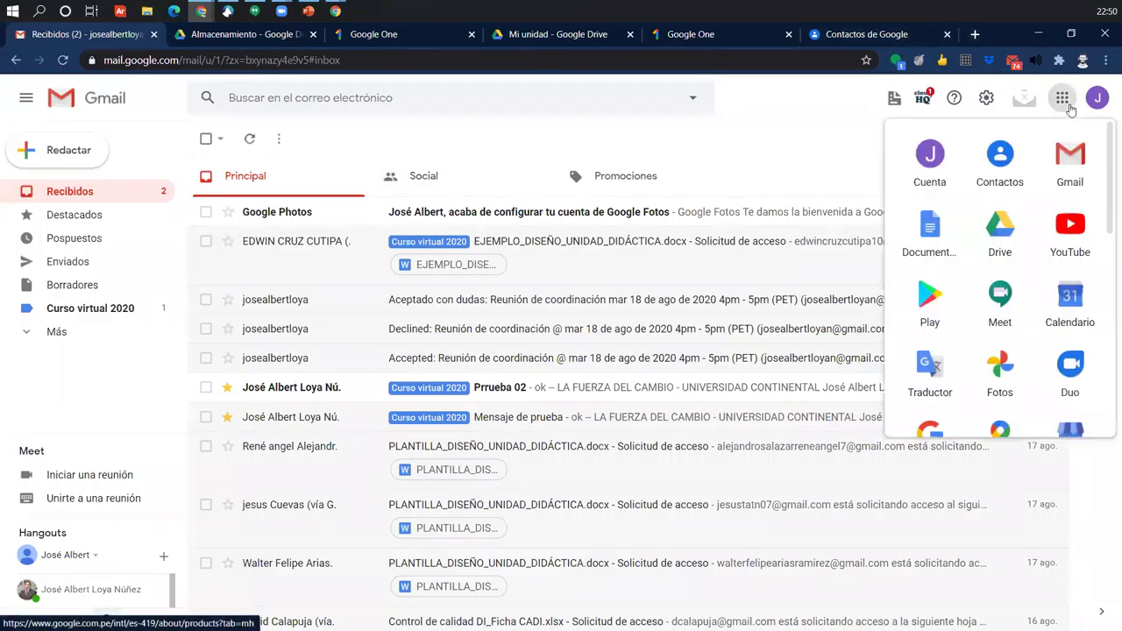
pyautogui.click(1008, 296)
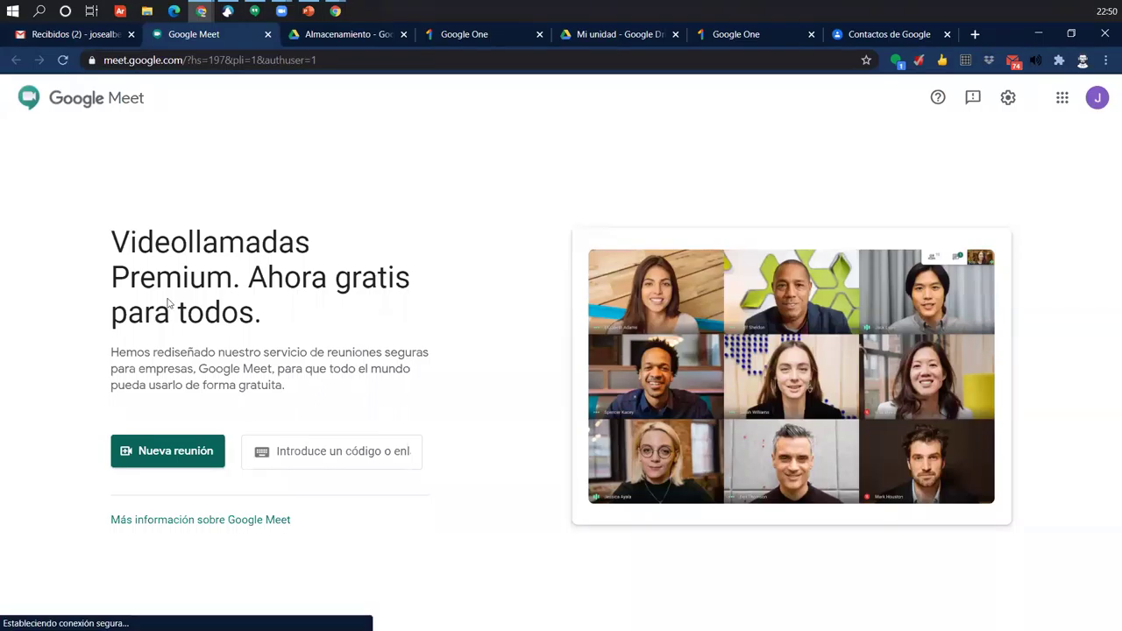
pyautogui.click(161, 453)
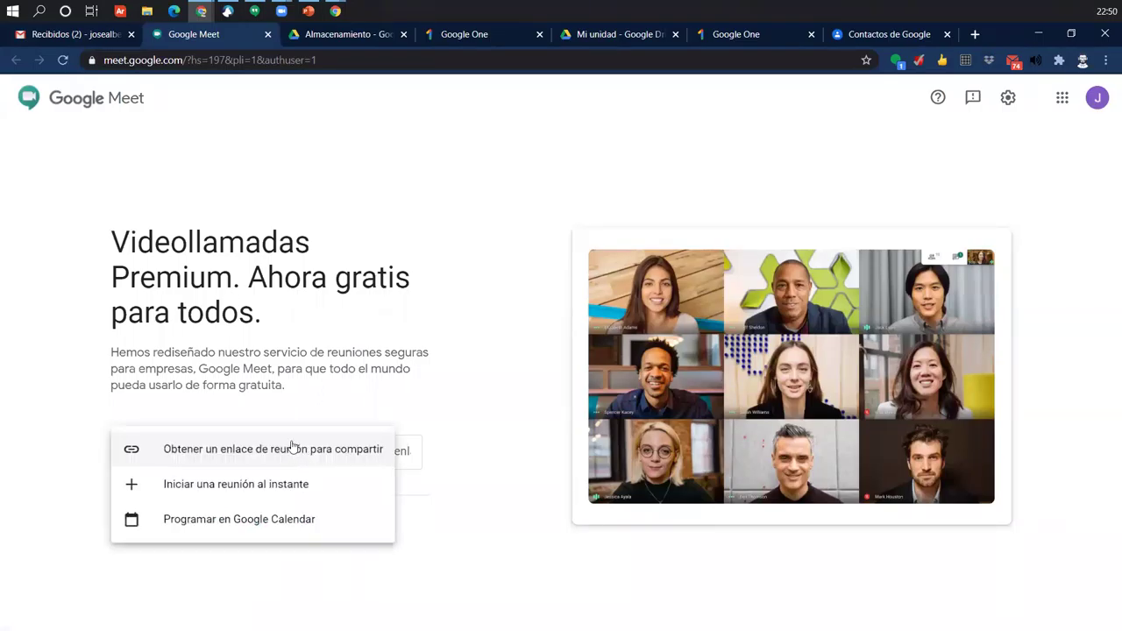
pyautogui.click(185, 486)
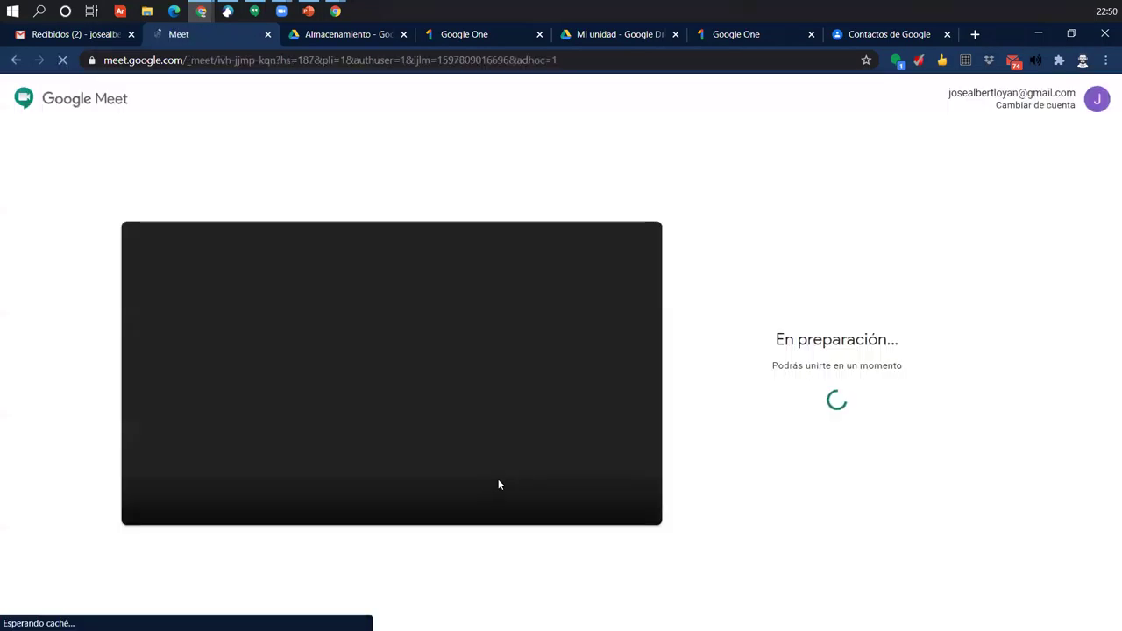
# - Join the Meet call with camera and microphone off, dismissing the add-people dialog
pyautogui.click(421, 493)
pyautogui.click(365, 493)
pyautogui.click(781, 386)
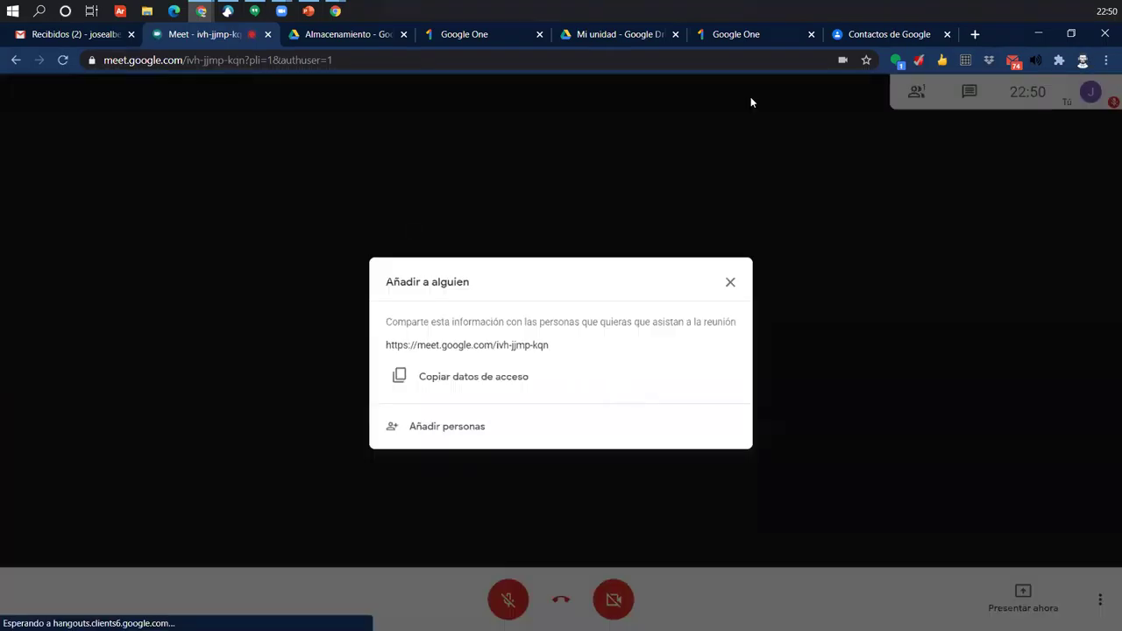
pyautogui.click(733, 280)
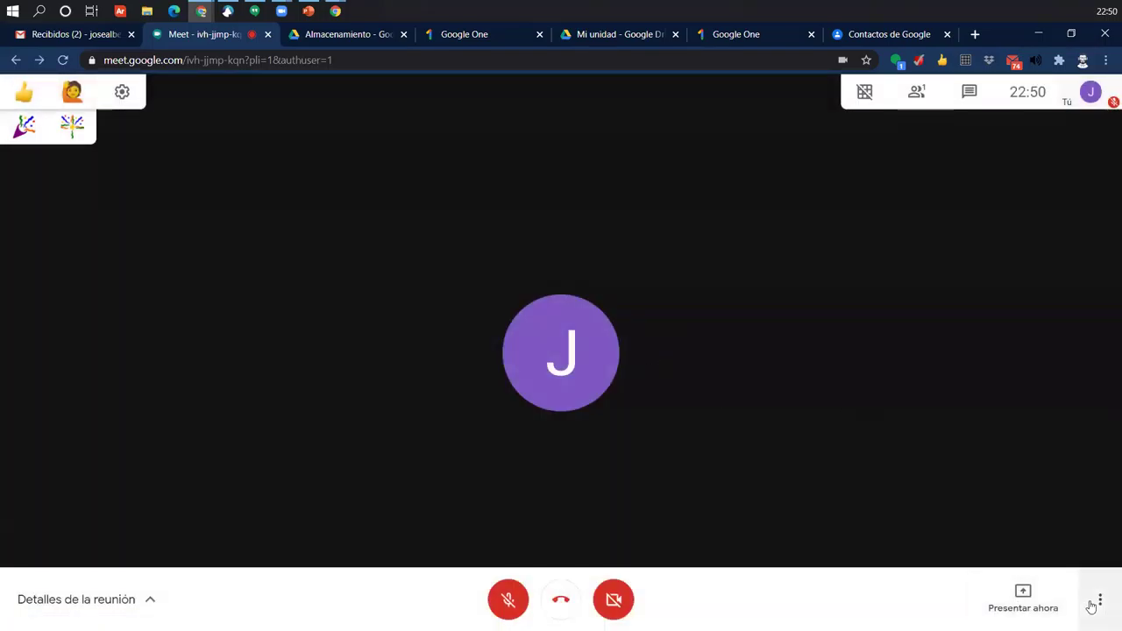
pyautogui.click(1099, 601)
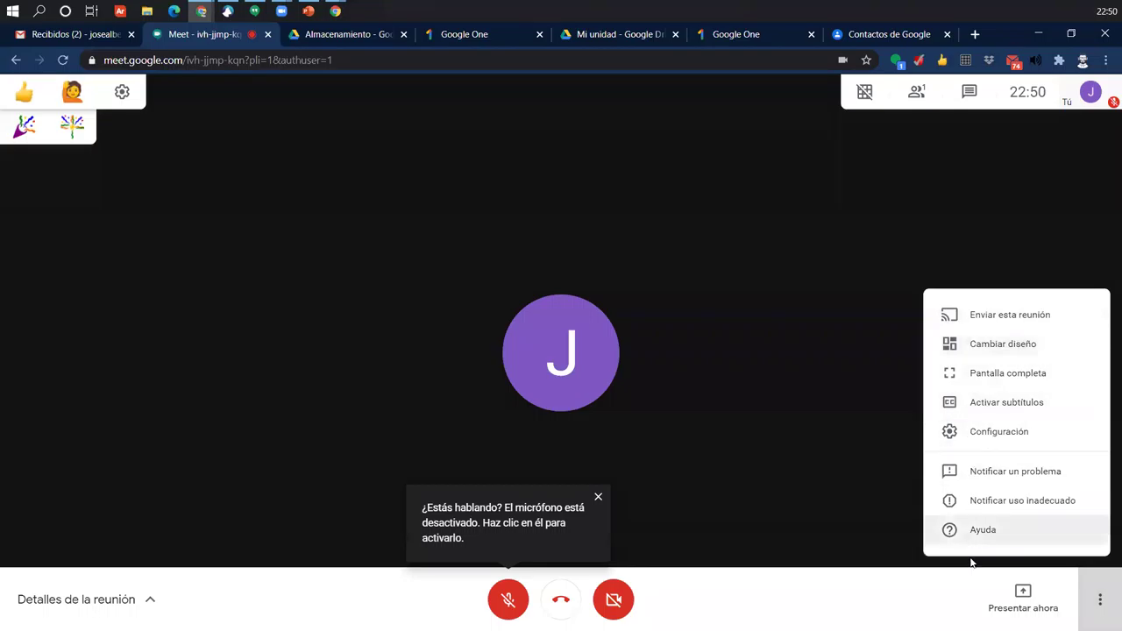
pyautogui.click(689, 314)
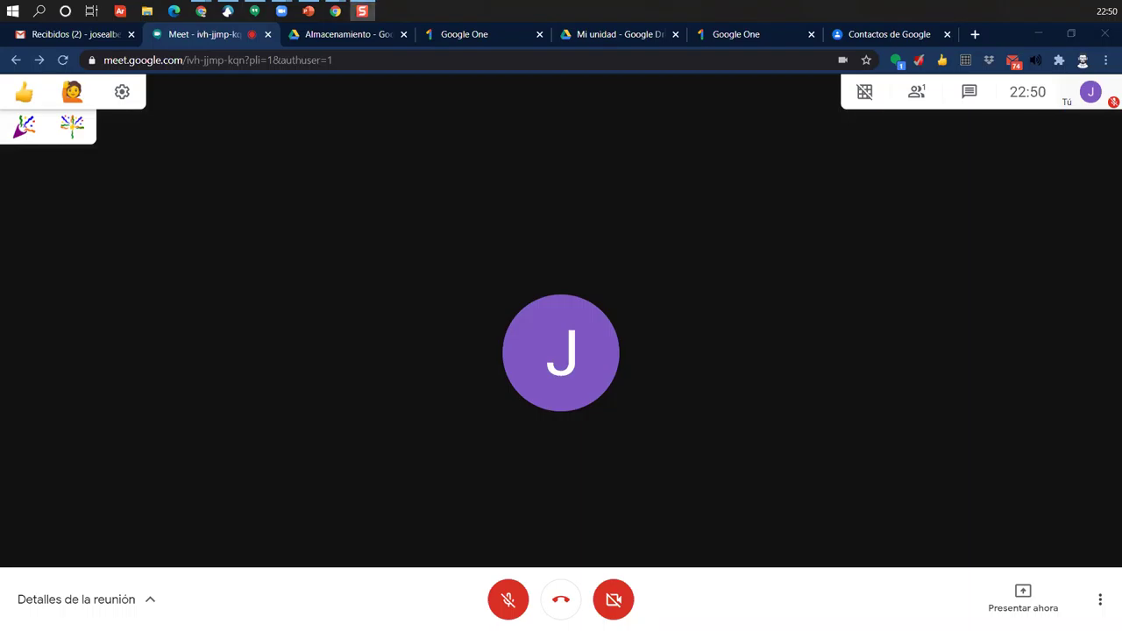
# - Set up a full-screen Snagit capture and start recording
pyautogui.press('Print')
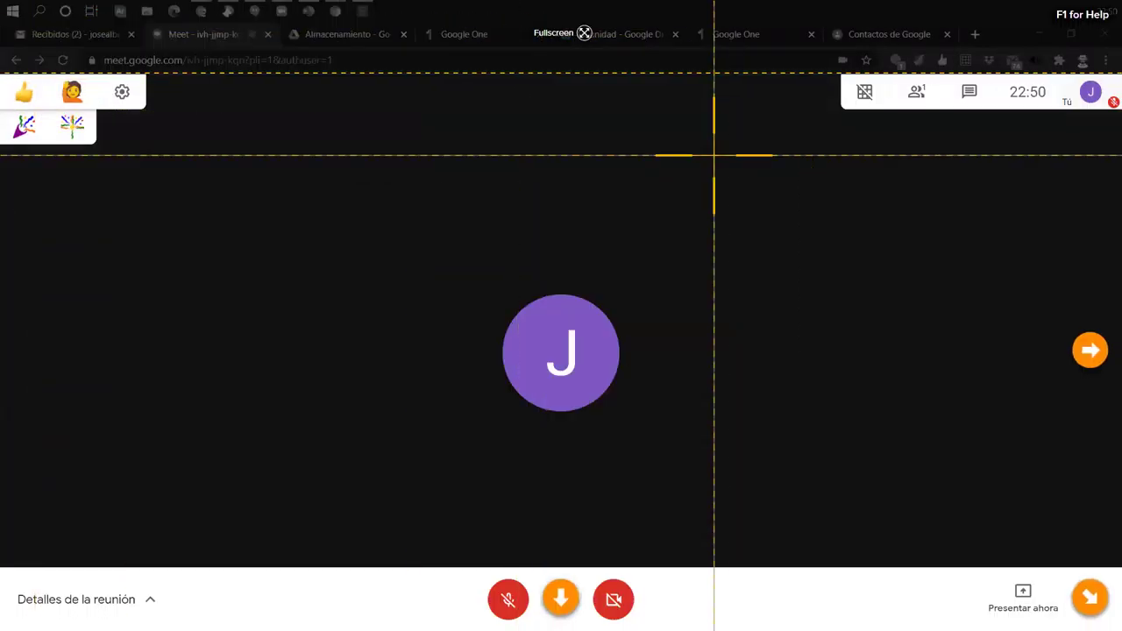
pyautogui.click(670, 174)
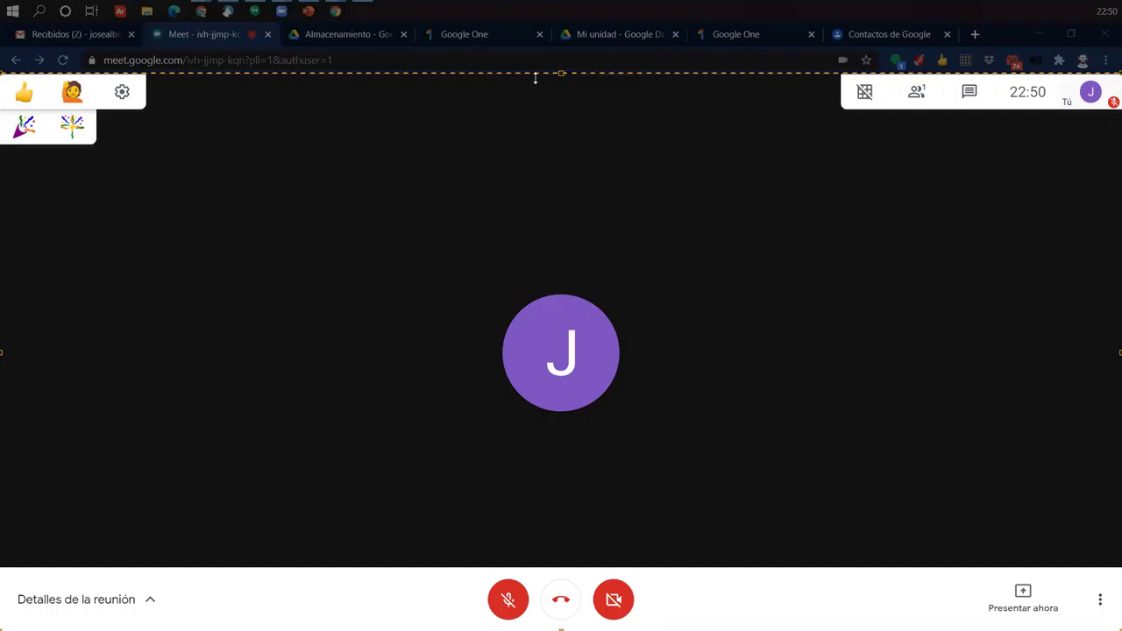
pyautogui.moveTo(534, 75); pyautogui.dragTo(556, 0)
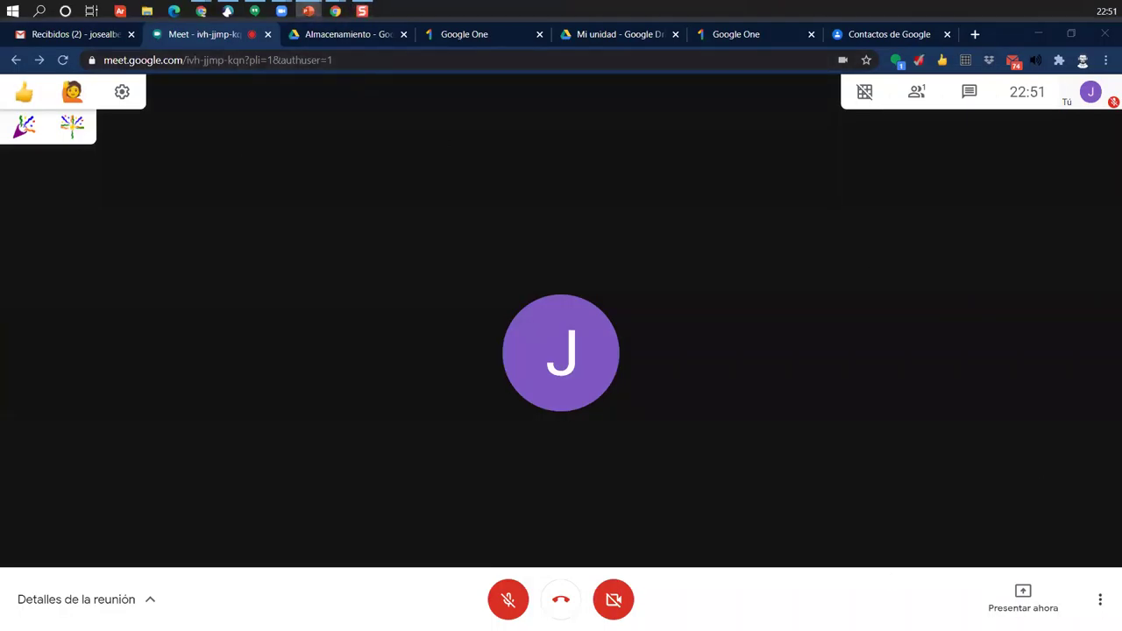
pyautogui.click(308, 10)
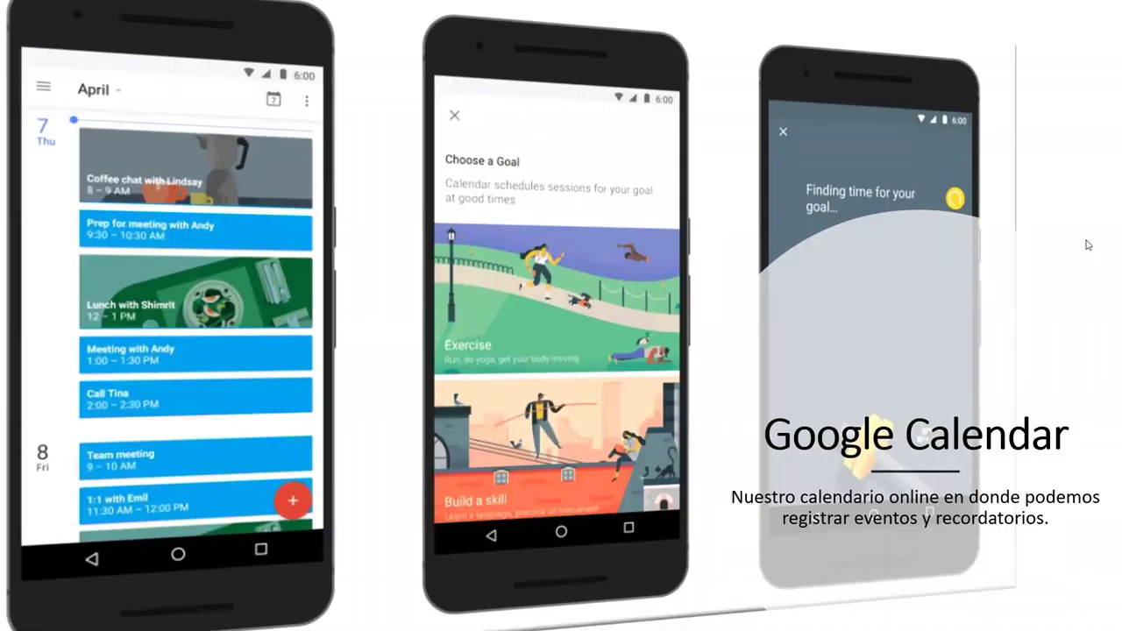
# - Present the entire Pantalla 2 screen to the Google Meet call
pyautogui.hotkey('alt', 'Tab')
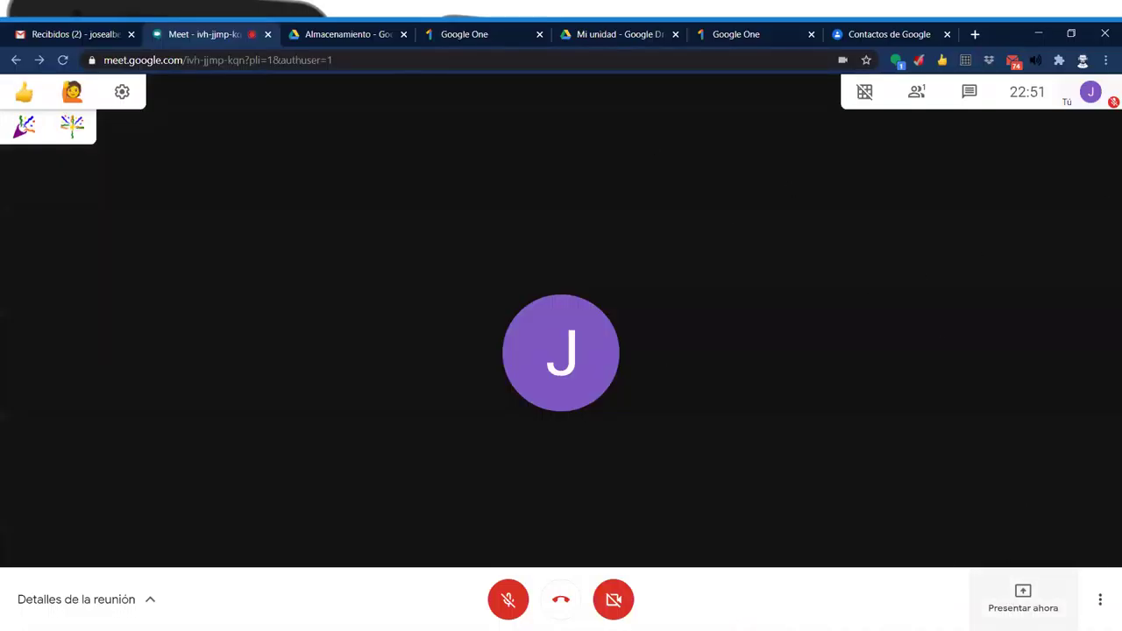
pyautogui.click(1024, 598)
pyautogui.click(973, 474)
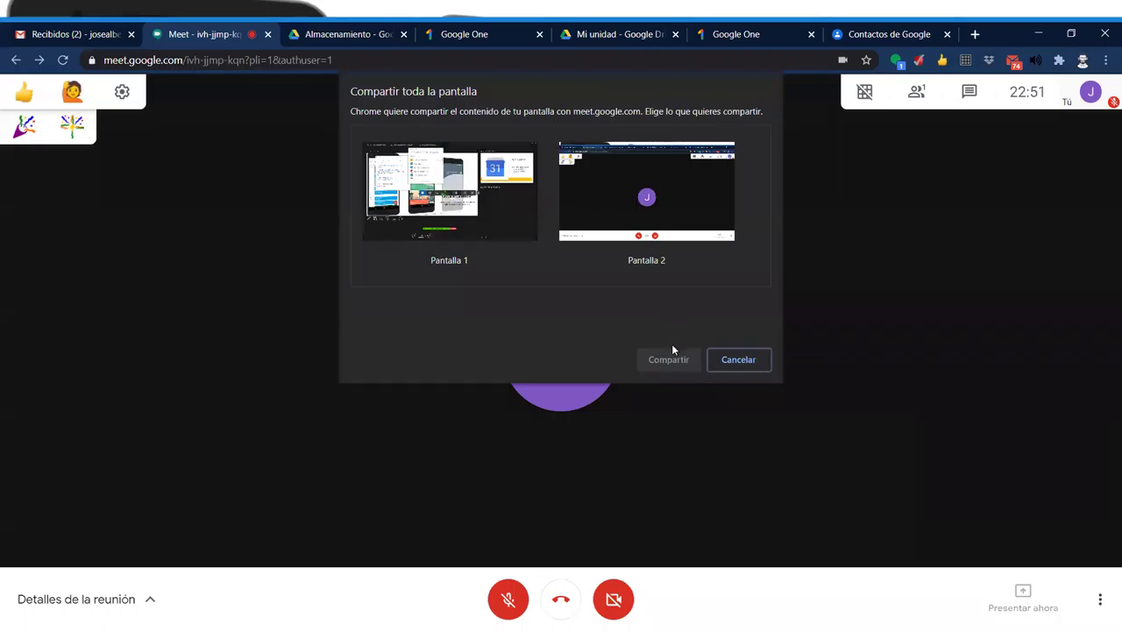
pyautogui.click(660, 229)
pyautogui.click(657, 362)
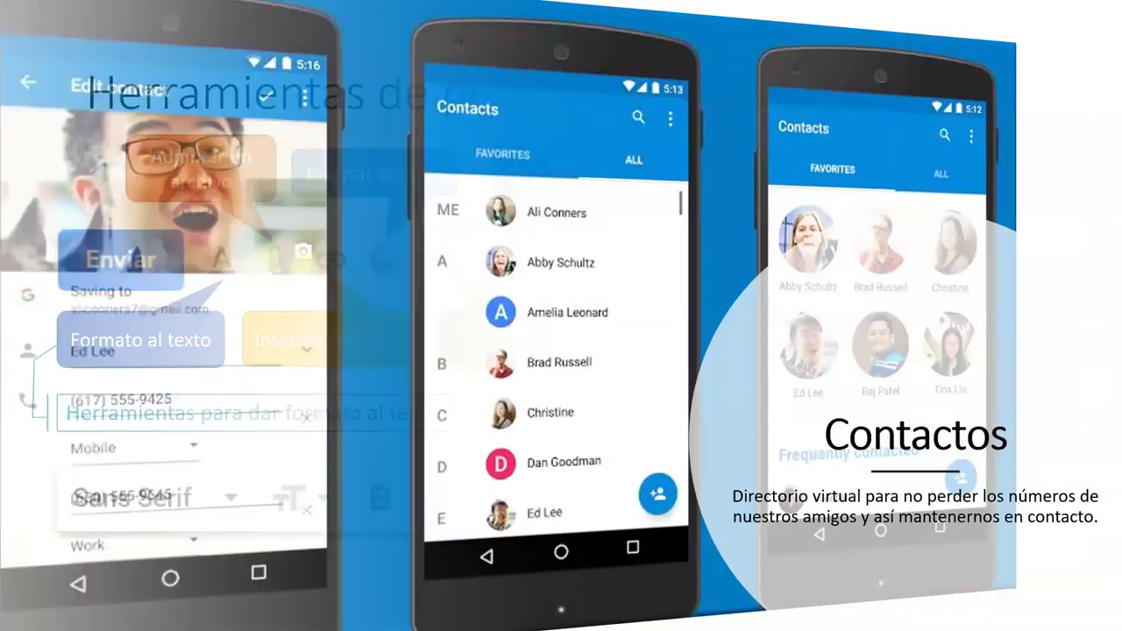
# - Step back to the Contactos slide, then leave the slideshow for the Meet tab
pyautogui.press('Left')
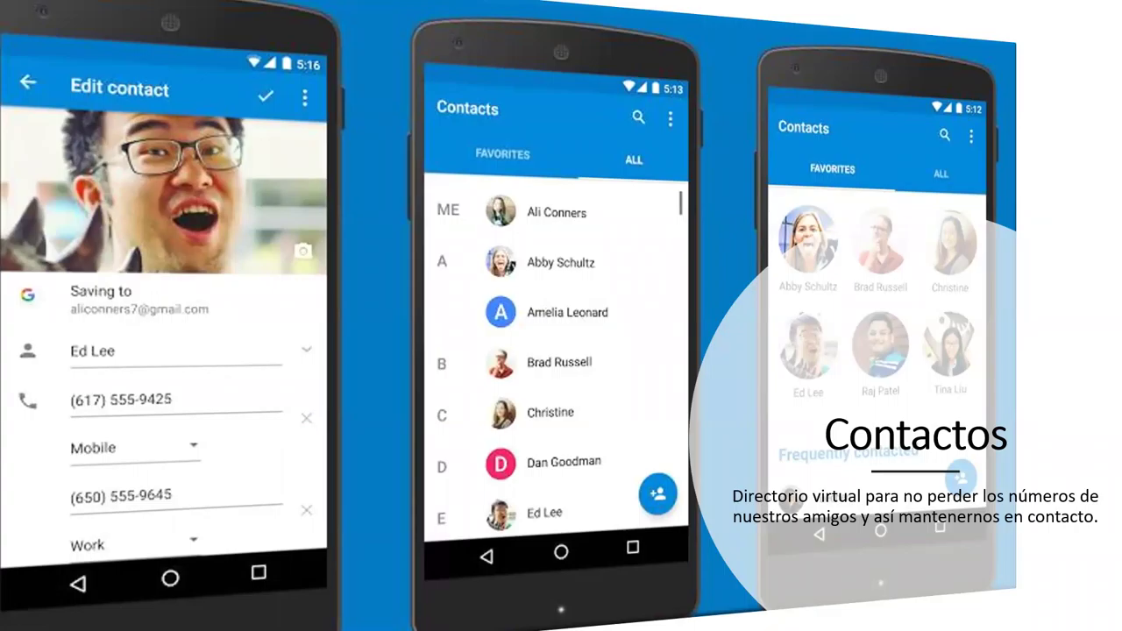
pyautogui.moveTo(657, 255)
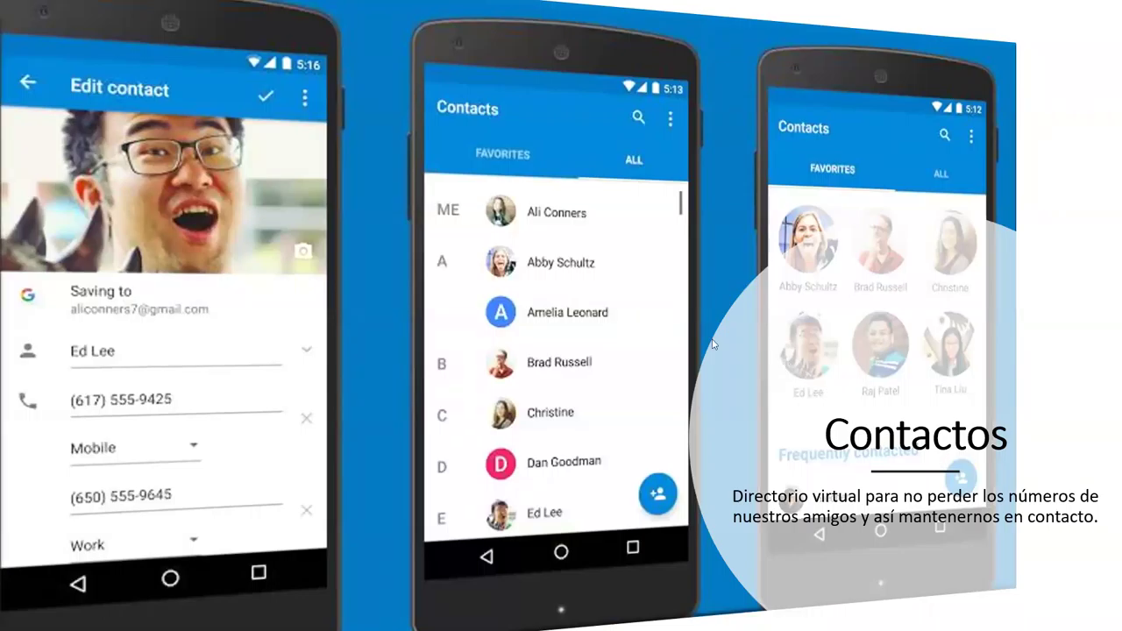
pyautogui.hotkey('alt', 'Tab')
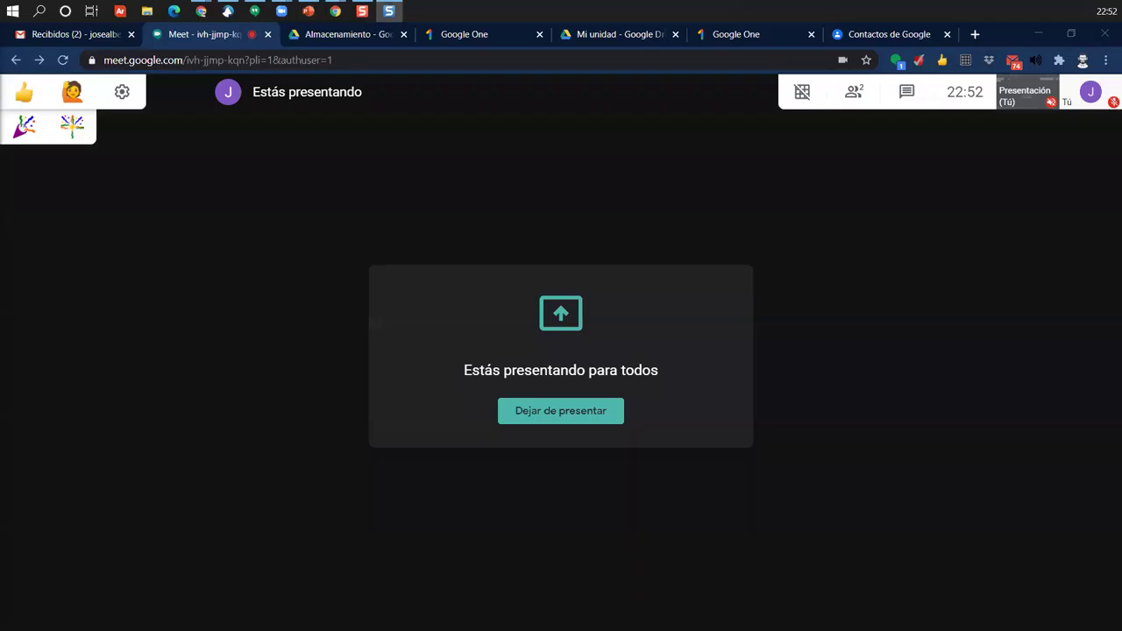
# - Save the 38-second Snagit capture as 2020-08-18_22-51-56.mp4 in Descargas
pyautogui.hotkey('alt', 'Tab')
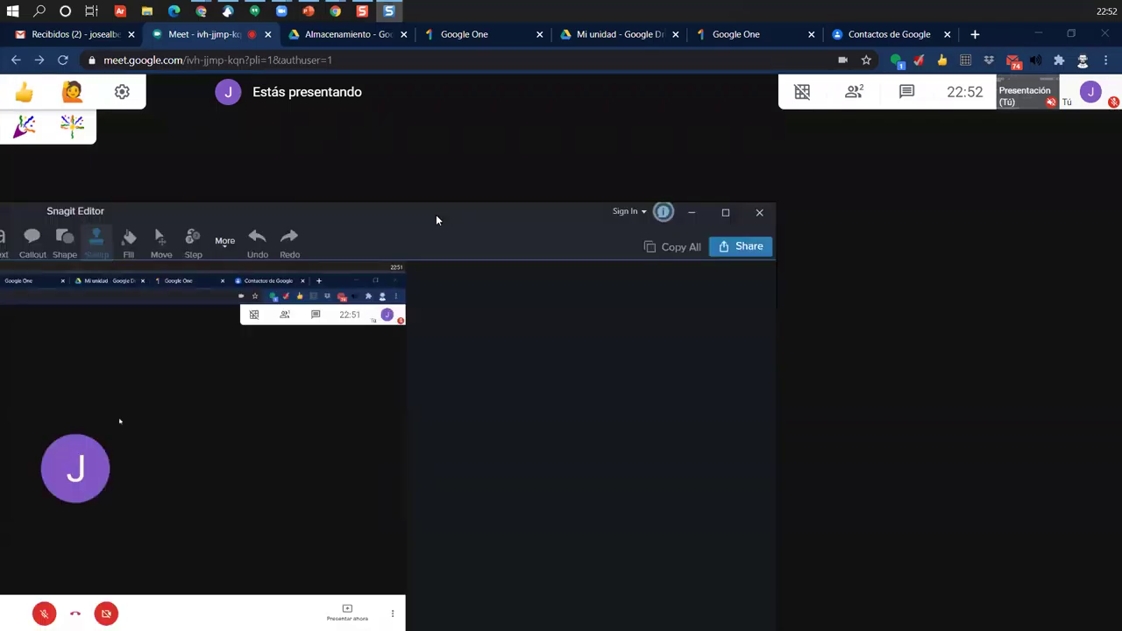
pyautogui.click(727, 210)
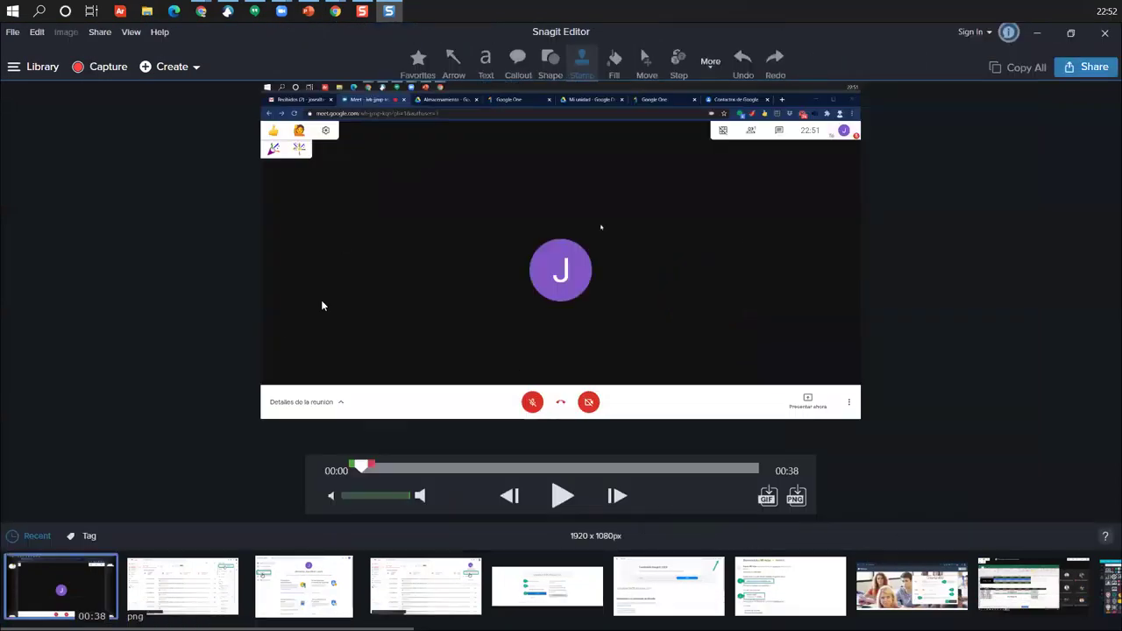
pyautogui.click(19, 33)
pyautogui.click(78, 139)
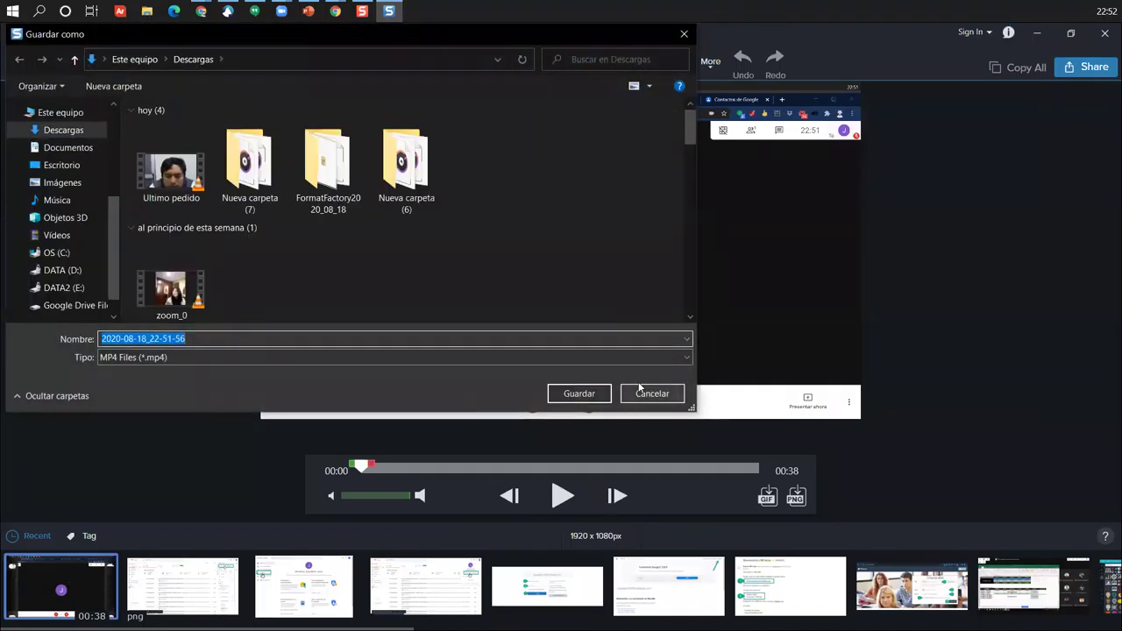
pyautogui.click(586, 393)
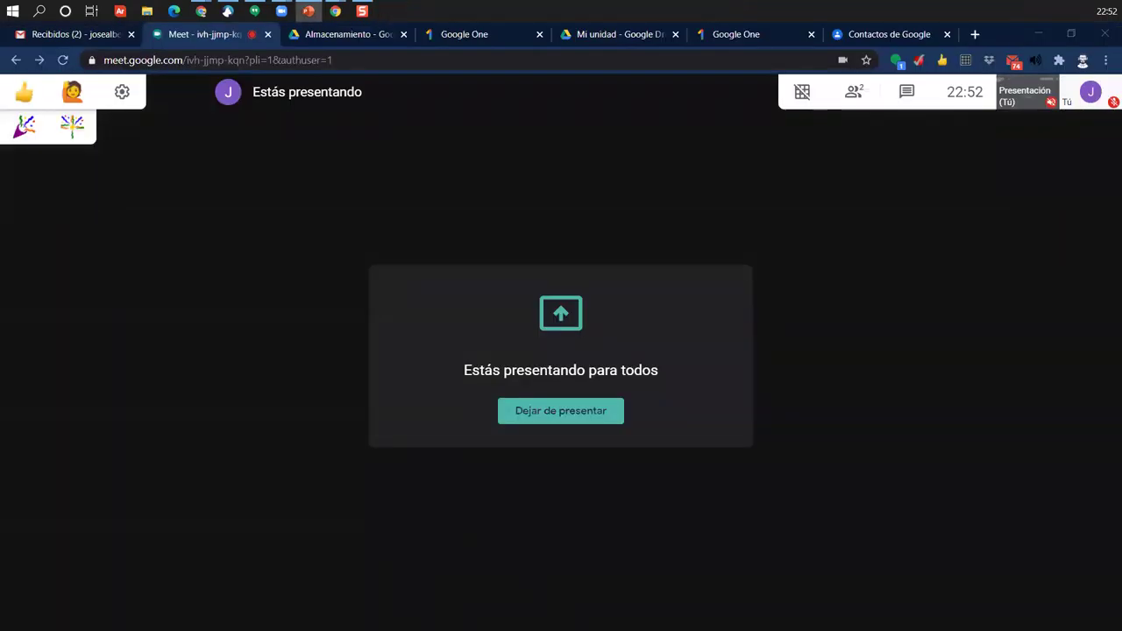
pyautogui.press('super+e')
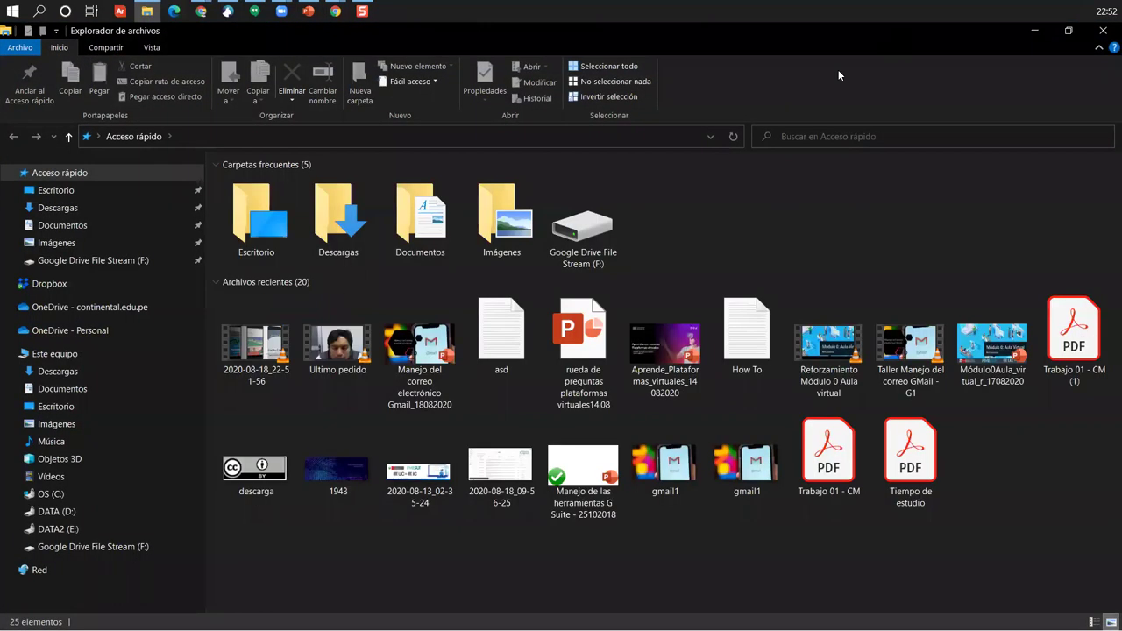
# - Hide File Explorer behind Meet's presenting page, then bring Descargas back to the front
pyautogui.hotkey('alt', 'Tab')
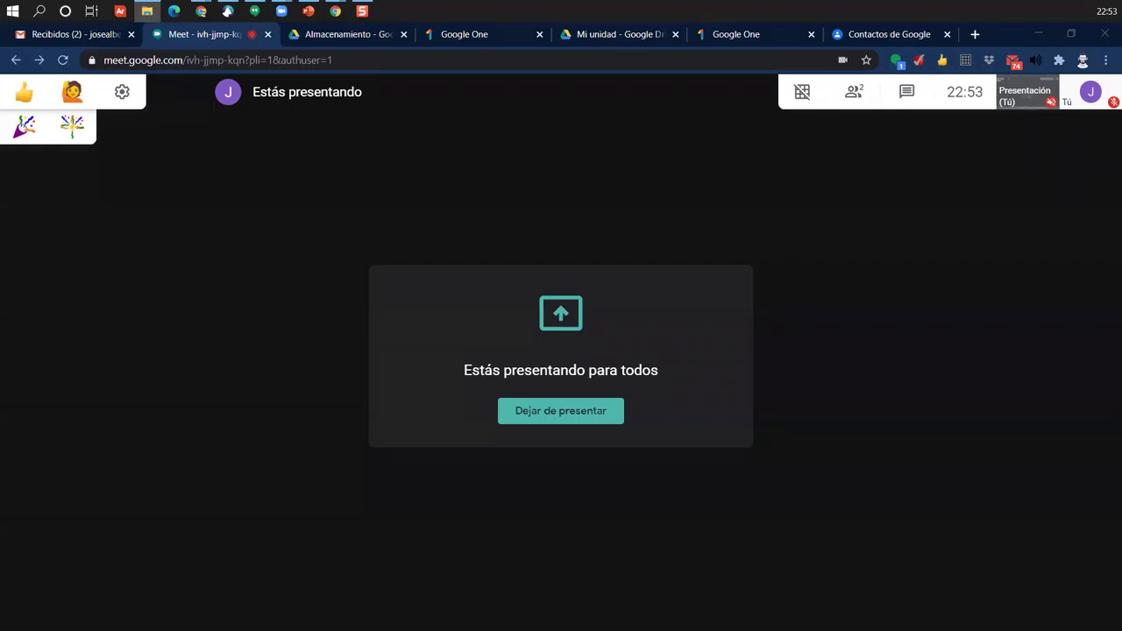
pyautogui.hotkey('alt', 'Tab')
# - Play 2020-08-18_22-51-56.mp4 in VLC, seek to the Google Calendar slide, pause, and close
pyautogui.click(401, 396)
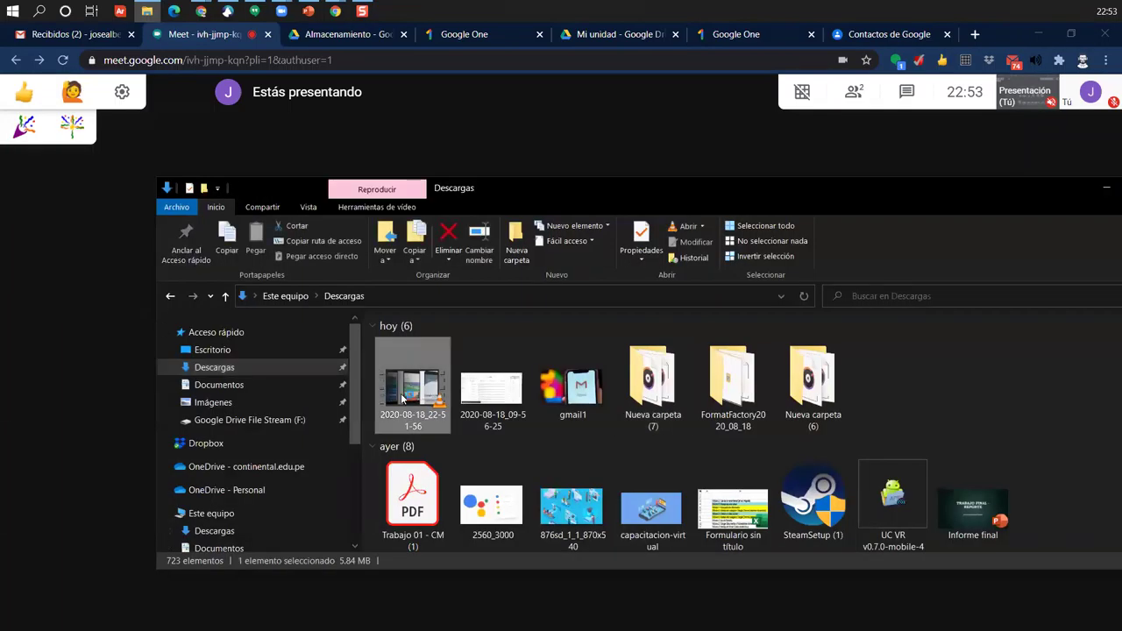
pyautogui.doubleClick(401, 396)
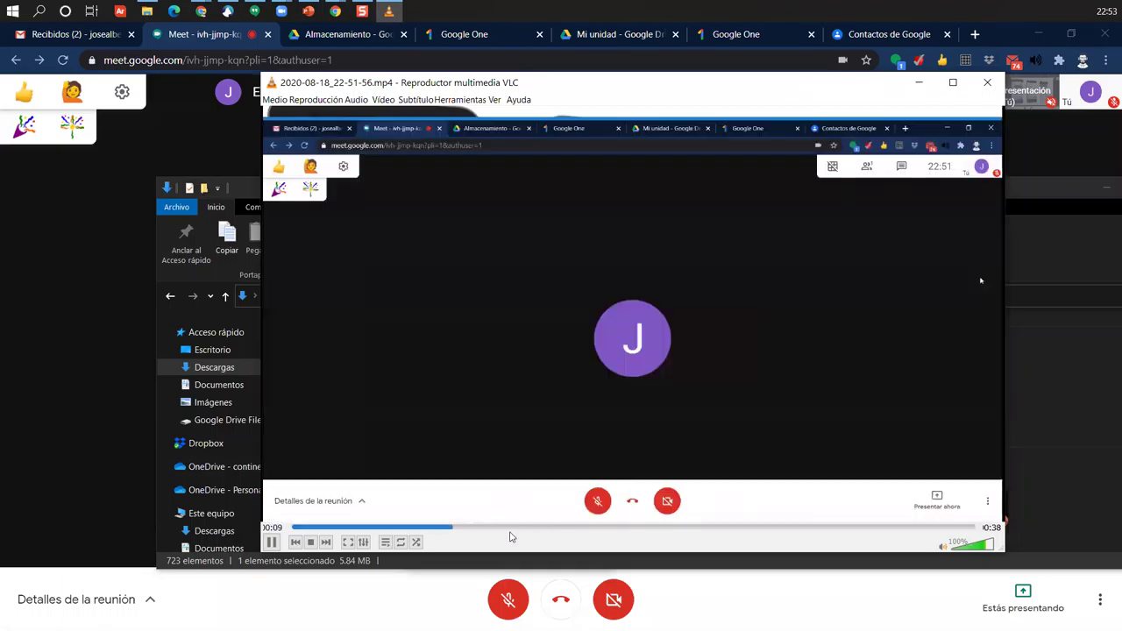
pyautogui.moveTo(622, 537); pyautogui.dragTo(897, 527)
pyautogui.press('space')
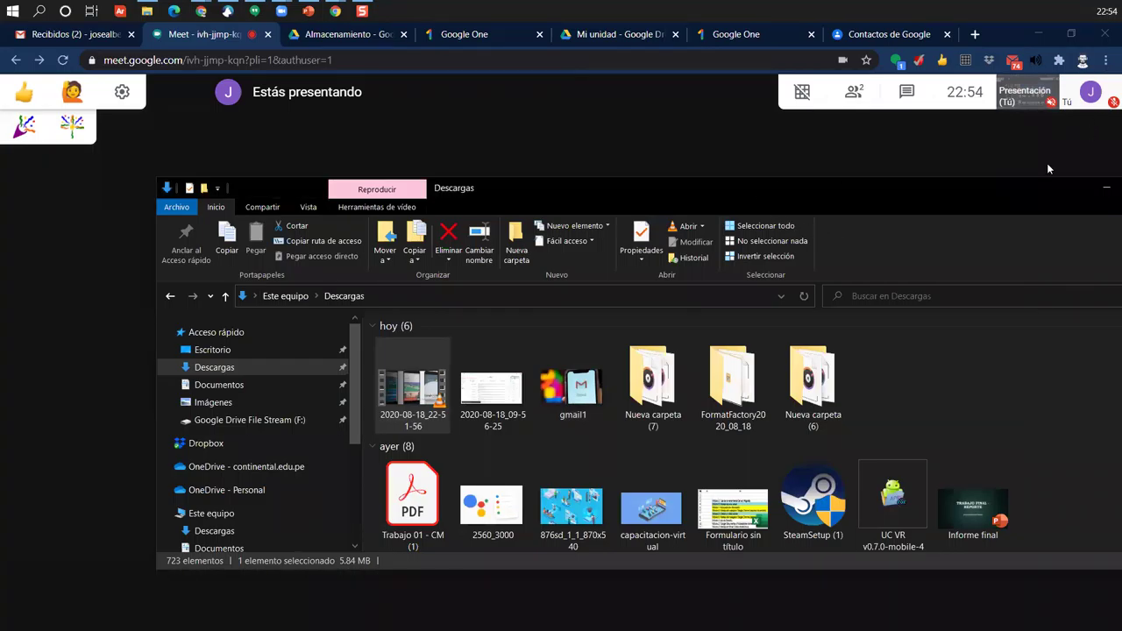
pyautogui.click(1047, 163)
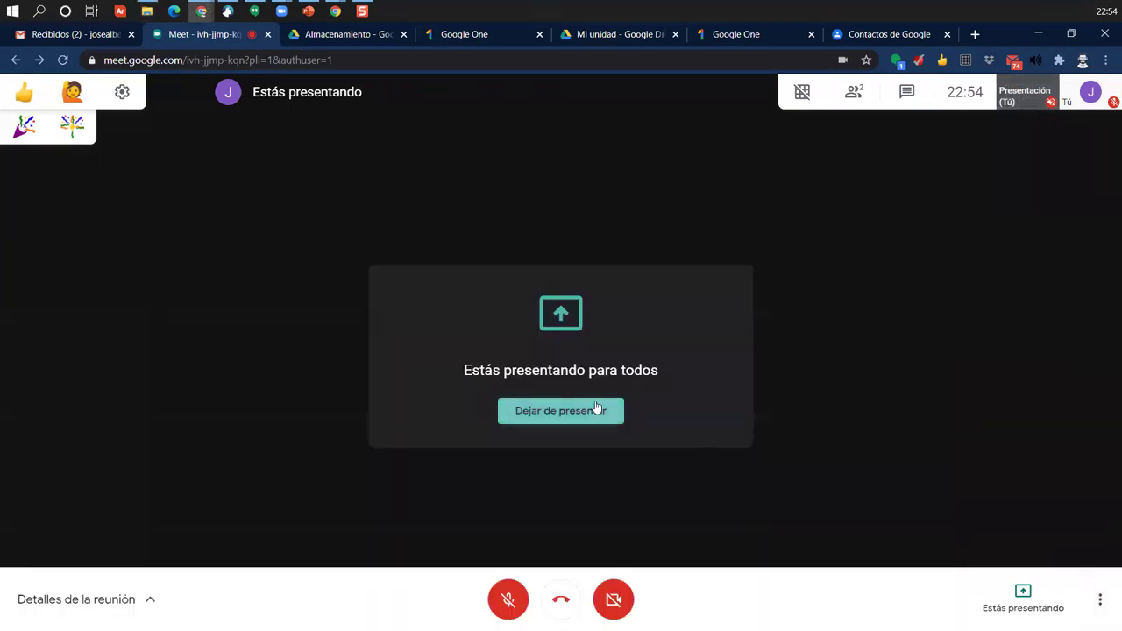
# - Stop presenting, leave the Meet call and close its tab, then return to Gmail
pyautogui.click(596, 410)
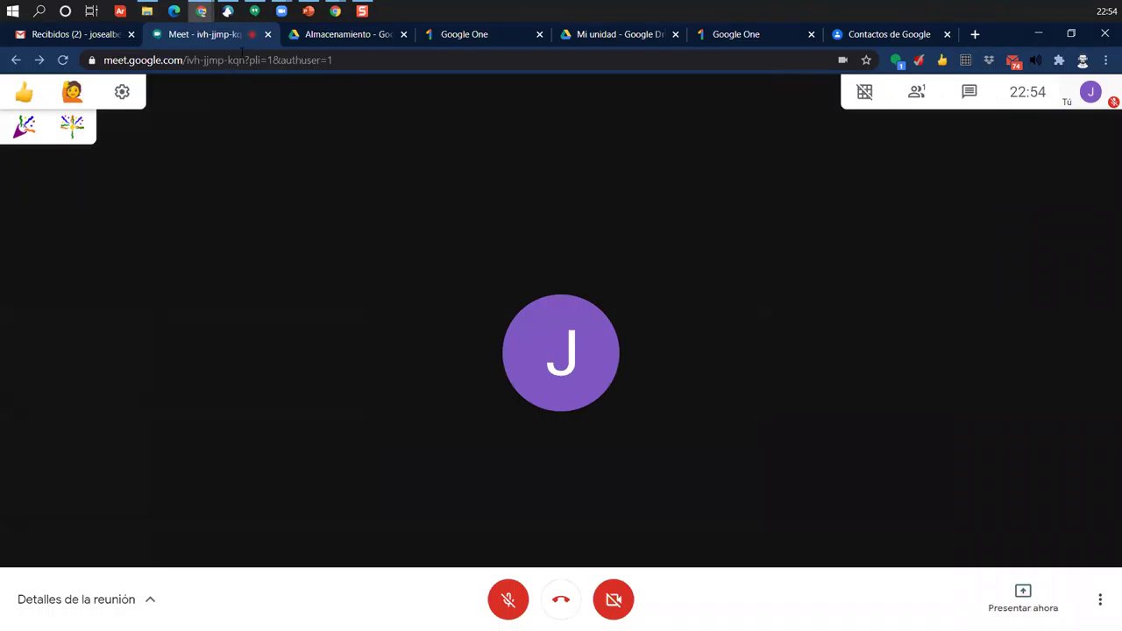
pyautogui.click(268, 35)
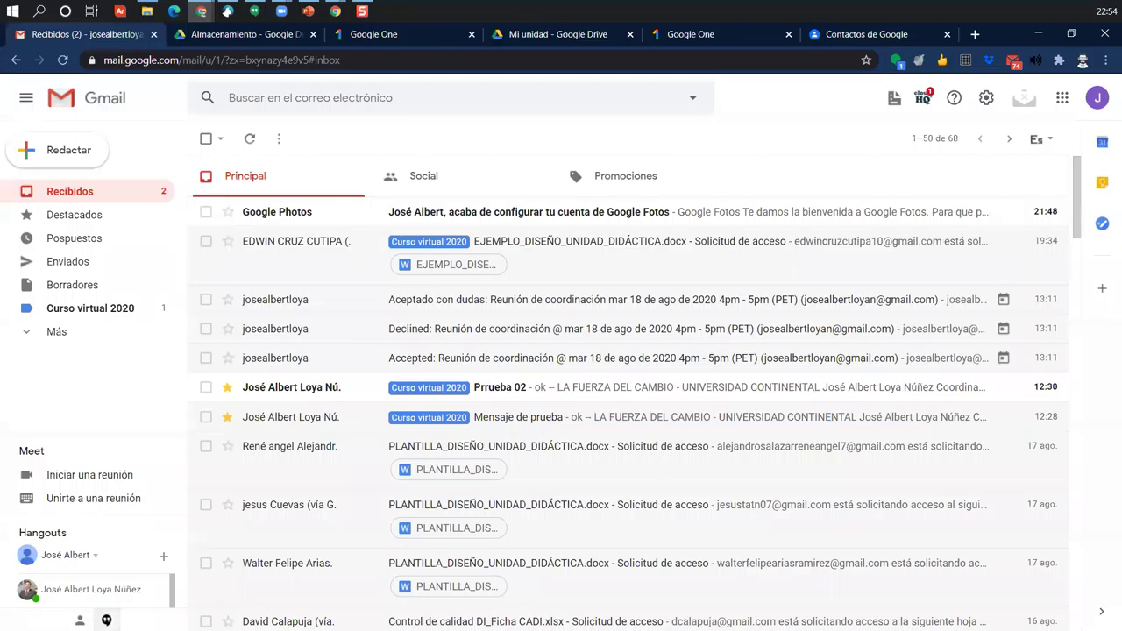
pyautogui.hotkey('alt', 'Tab')
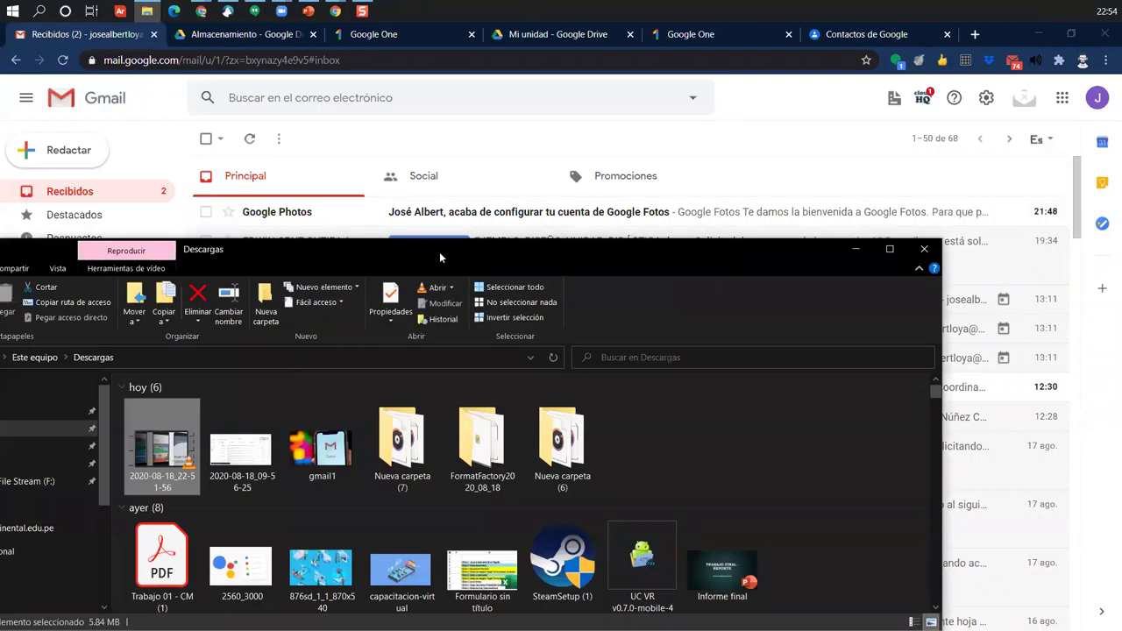
pyautogui.hotkey('alt', 'Tab')
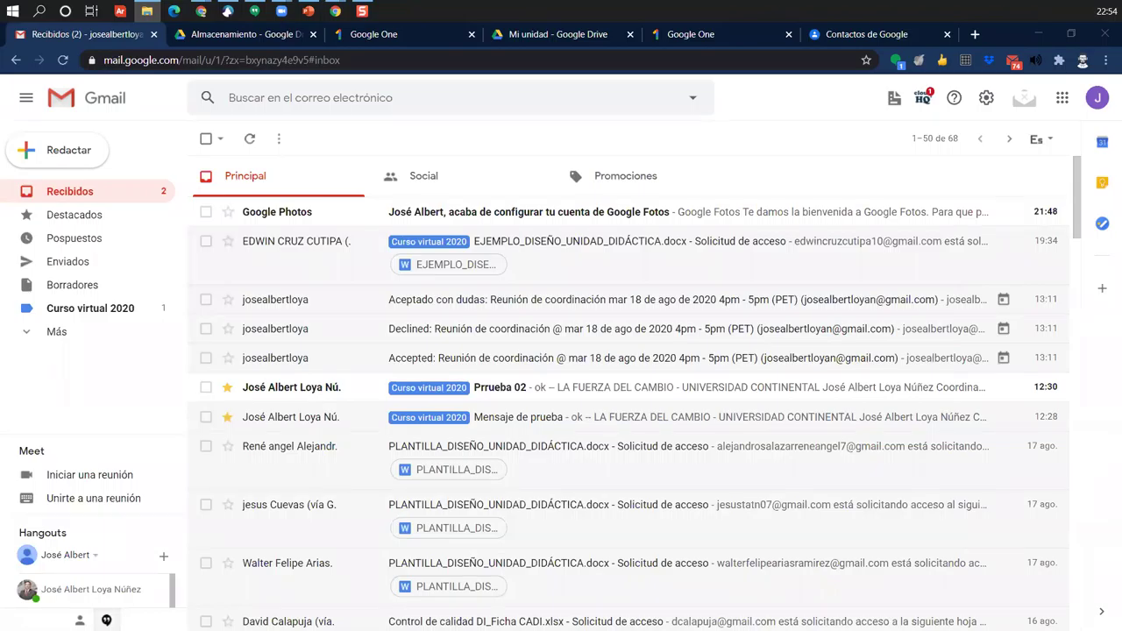
pyautogui.hotkey('alt', 'Tab')
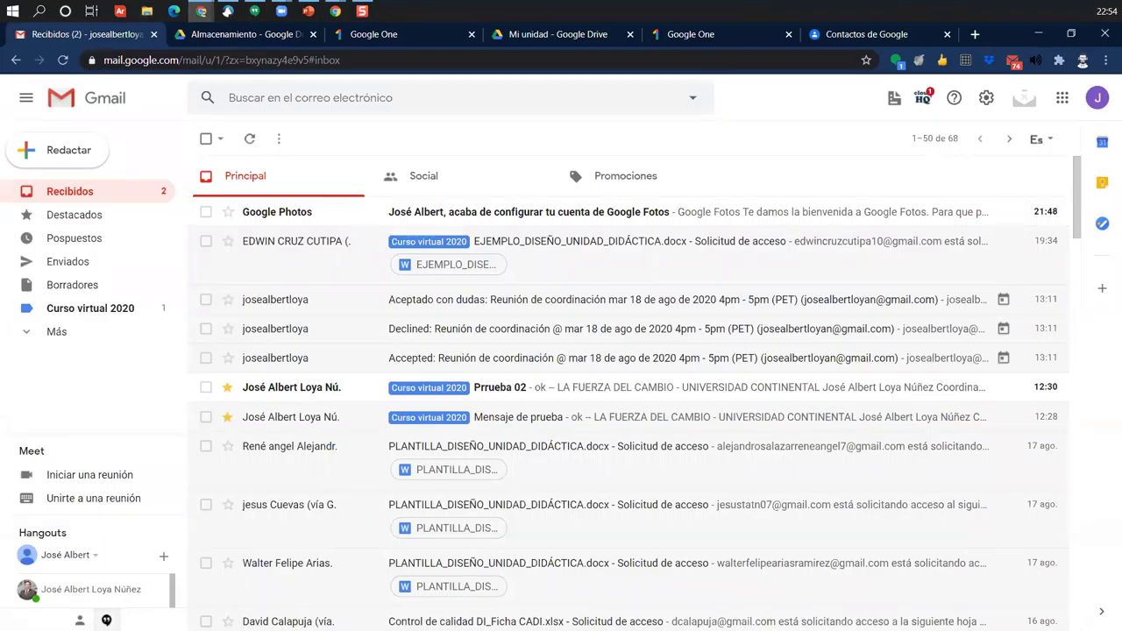
pyautogui.hotkey('alt', 'Tab')
pyautogui.hotkey('alt', 'Tab')
pyautogui.hotkey('alt', 'Tab')
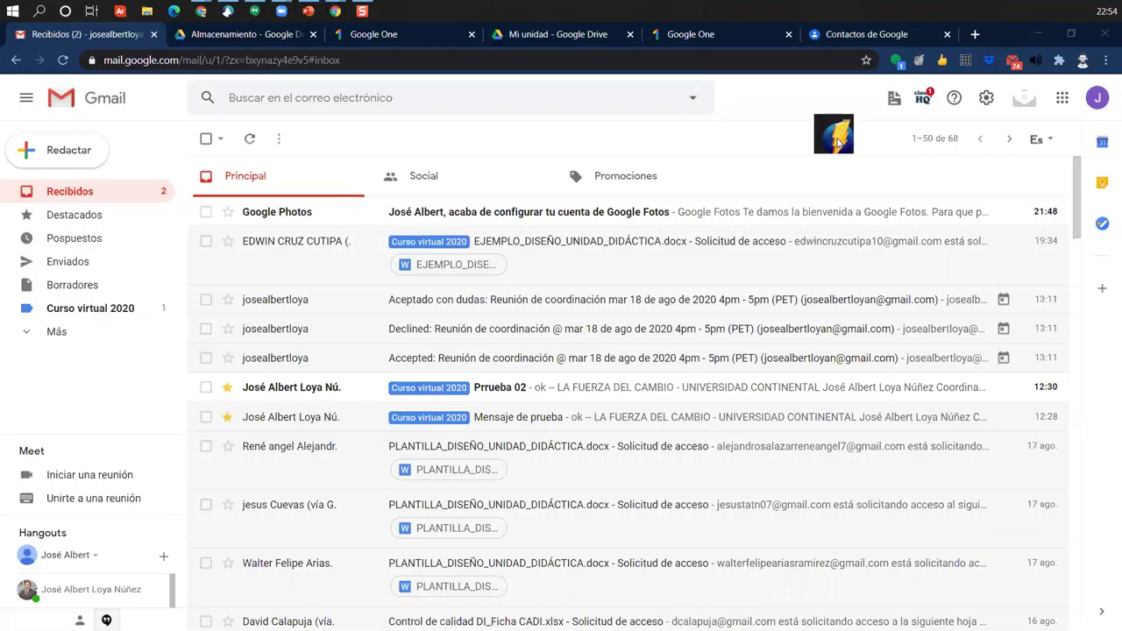
# - Hide ShareX with its Show\Hide menu item, then move aside and close Snagit's capture window
pyautogui.click(843, 137)
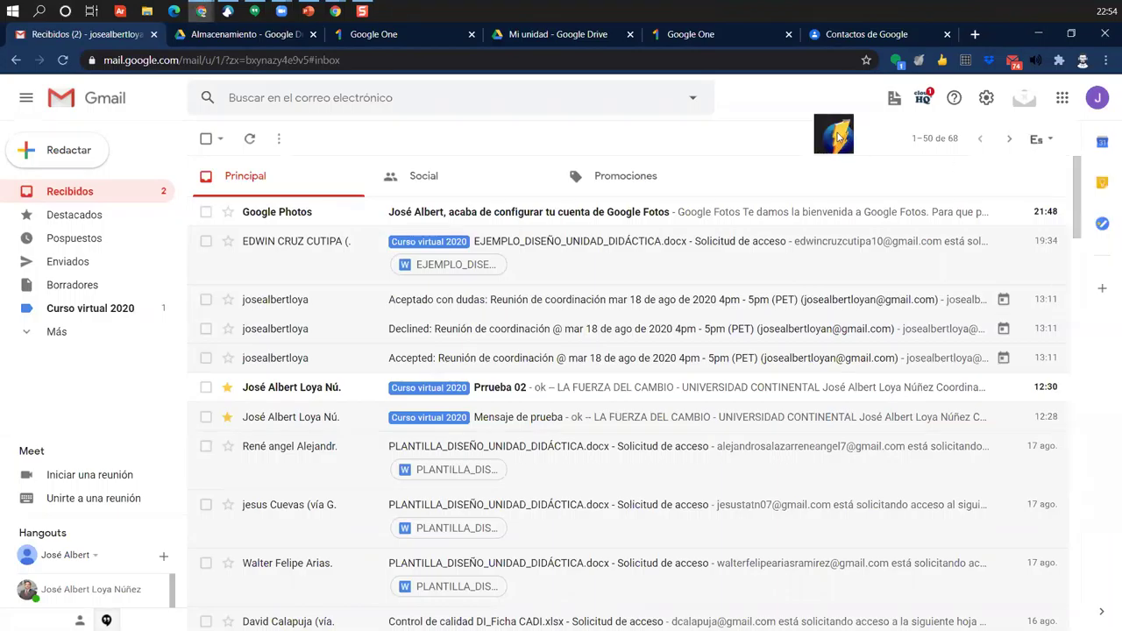
pyautogui.rightClick(840, 140)
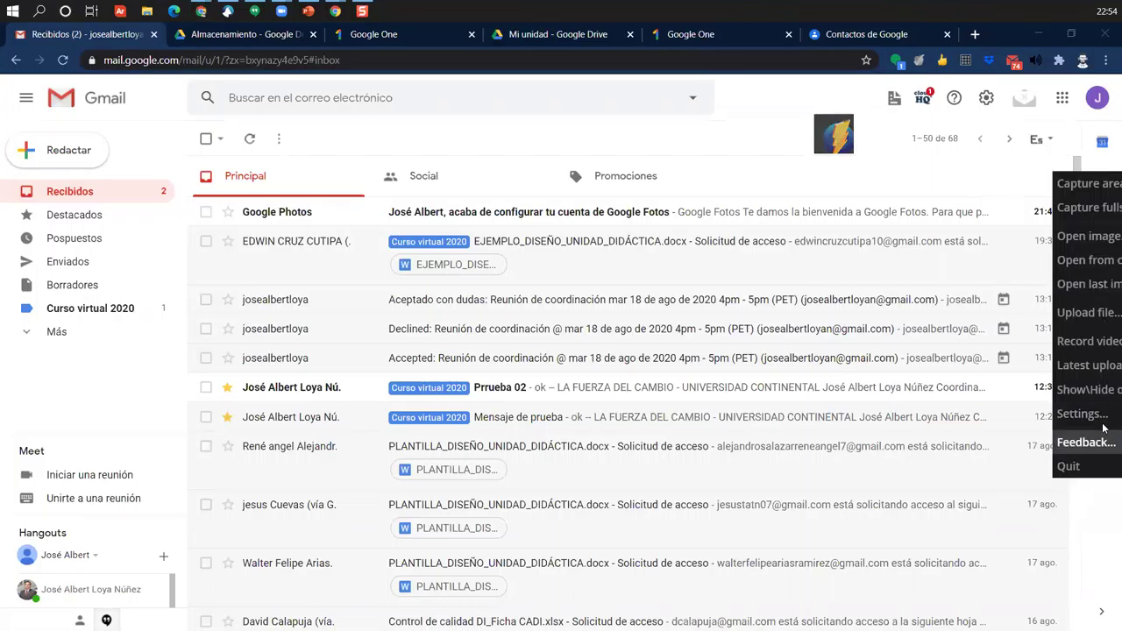
pyautogui.click(846, 130)
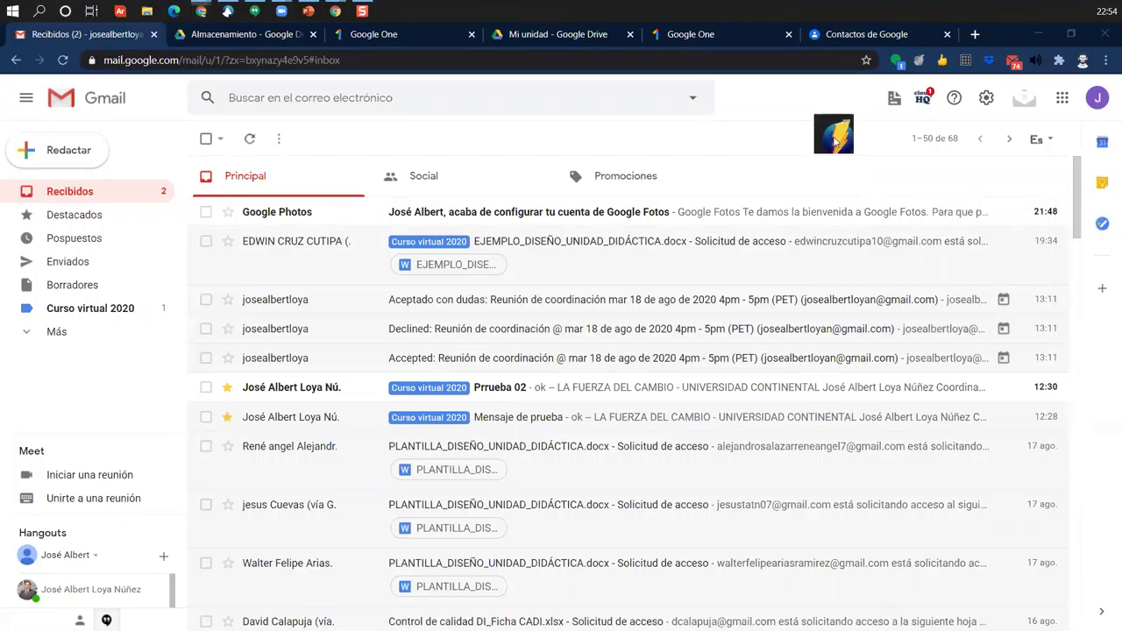
pyautogui.rightClick(843, 133)
pyautogui.click(1069, 472)
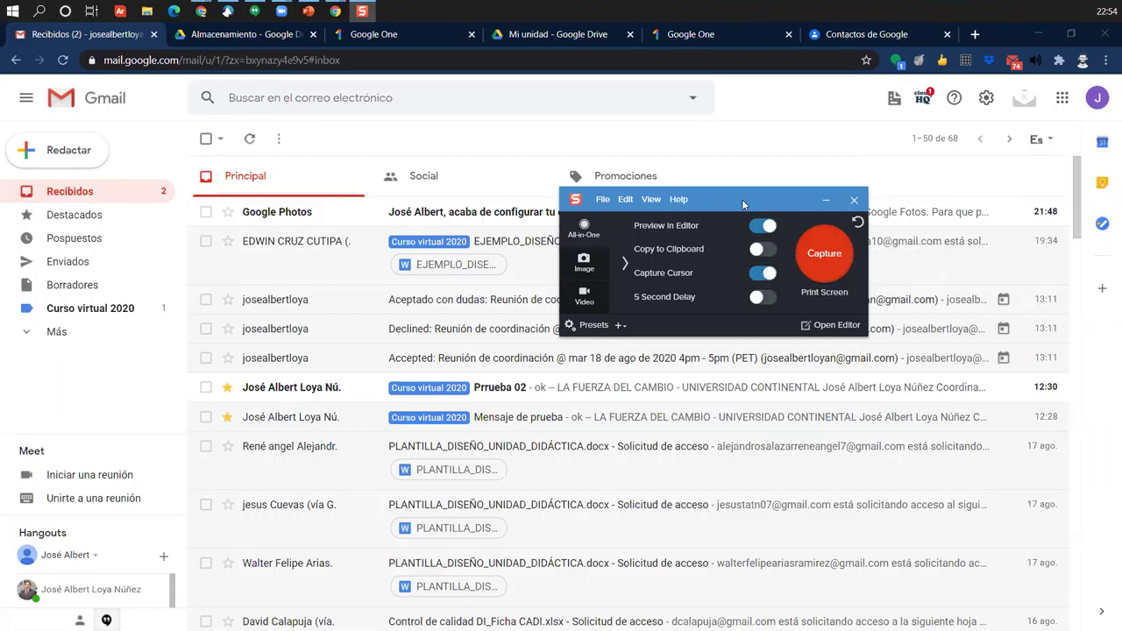
pyautogui.moveTo(742, 199); pyautogui.dragTo(521, 288)
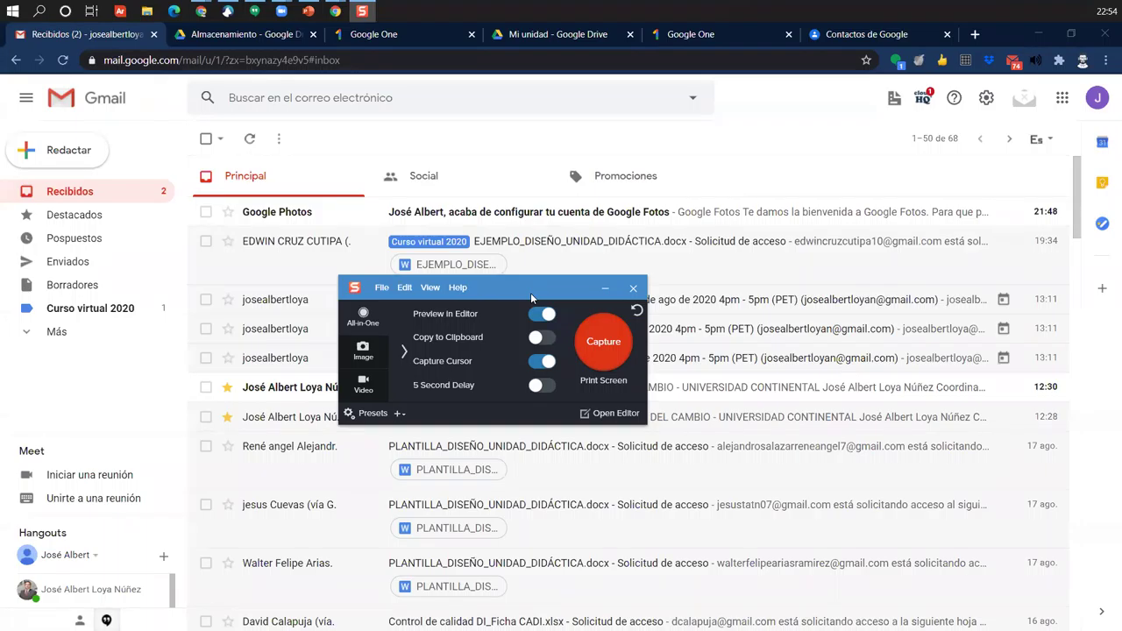
pyautogui.press('Print')
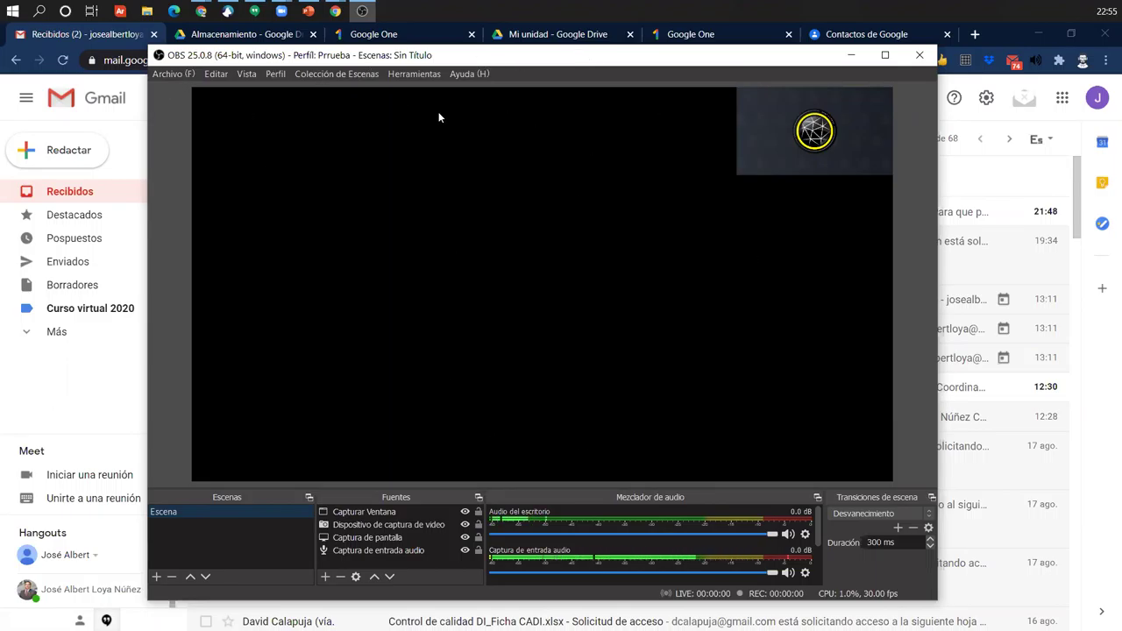
# - Close the OBS Studio window
pyautogui.click(919, 55)
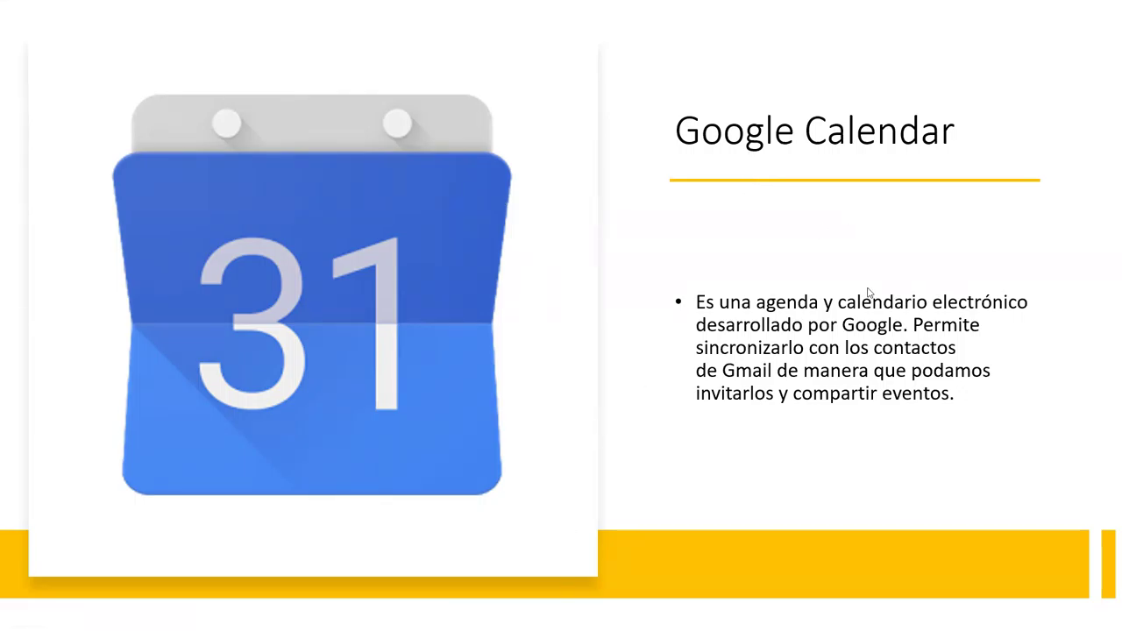
# - Open Google Calendar in a new tab from Gmail's Google apps grid
pyautogui.hotkey('alt', 'Tab')
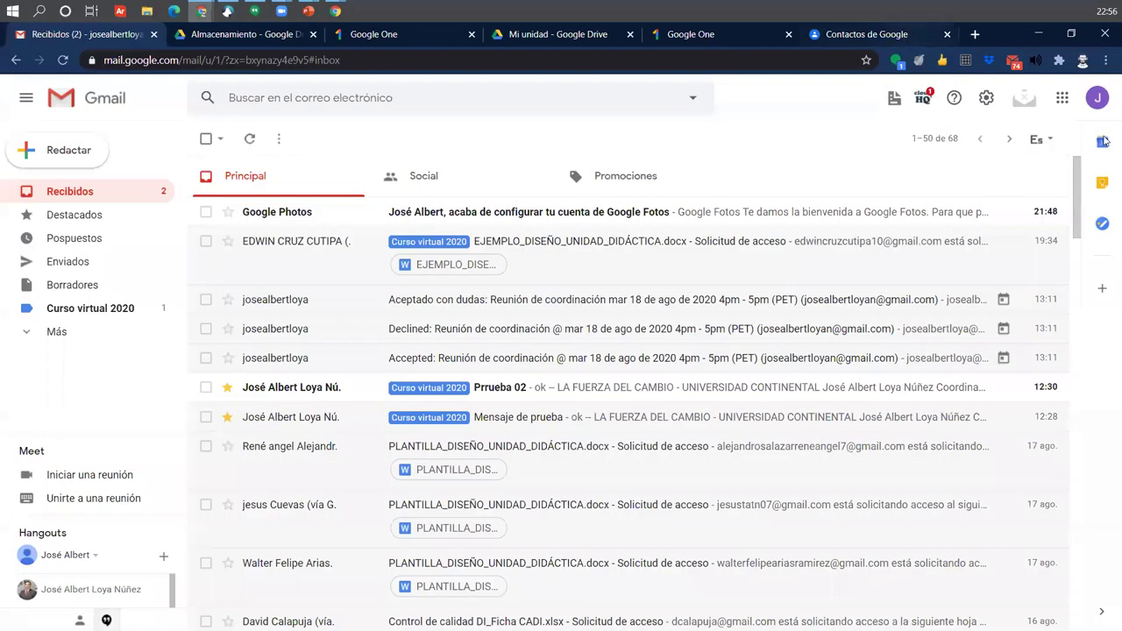
pyautogui.click(1062, 97)
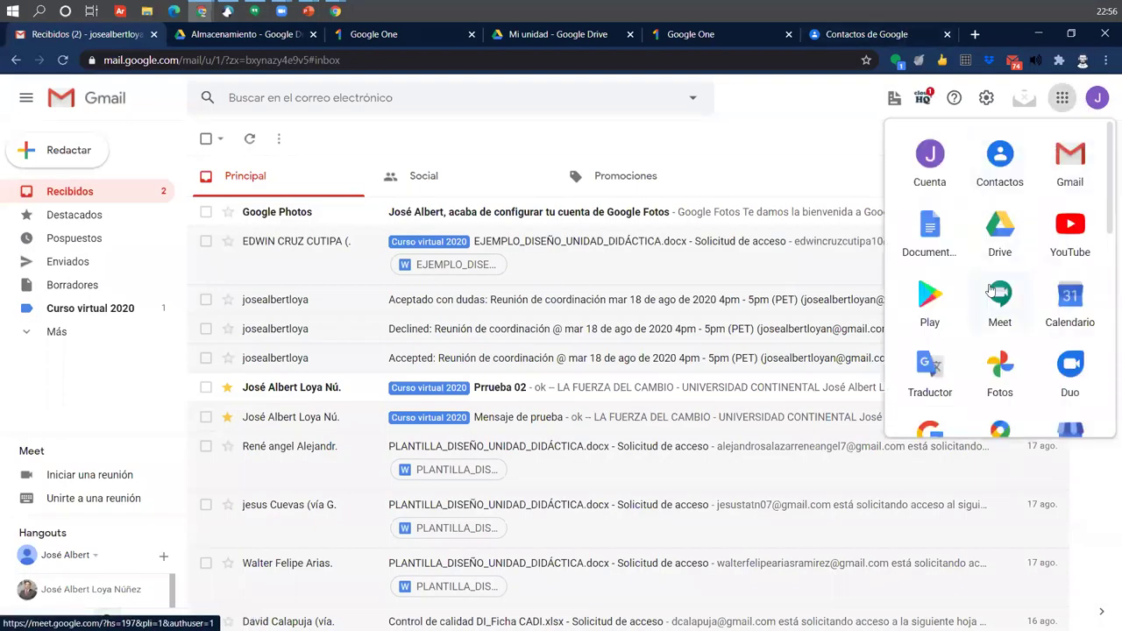
pyautogui.click(1070, 296)
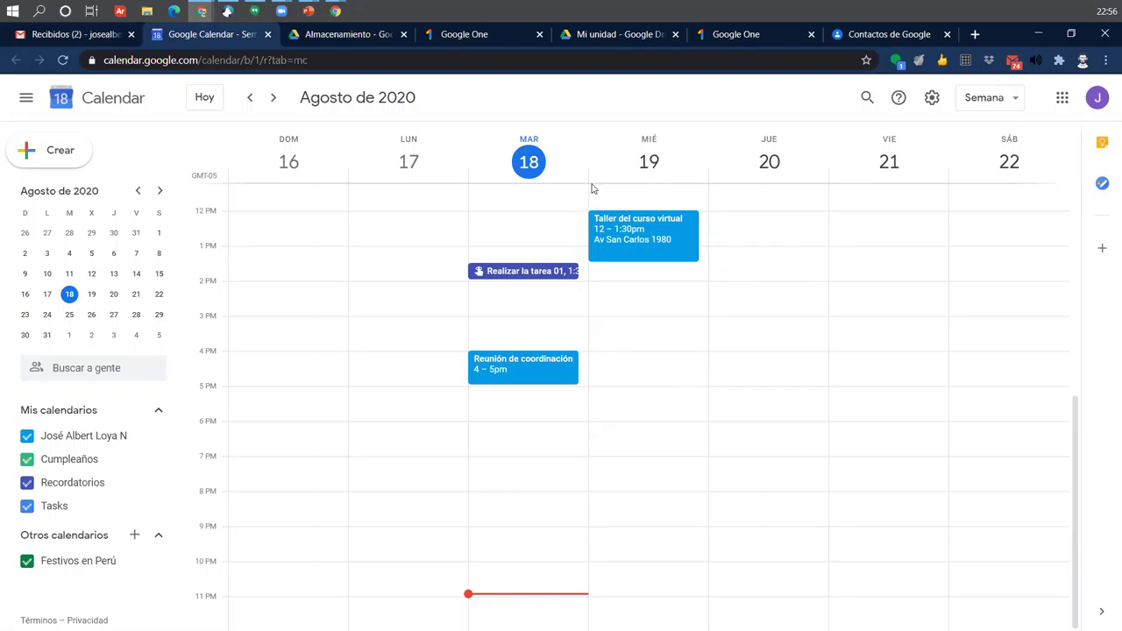
# - View the Reunión de coordinación and Taller del curso virtual event details
pyautogui.click(537, 370)
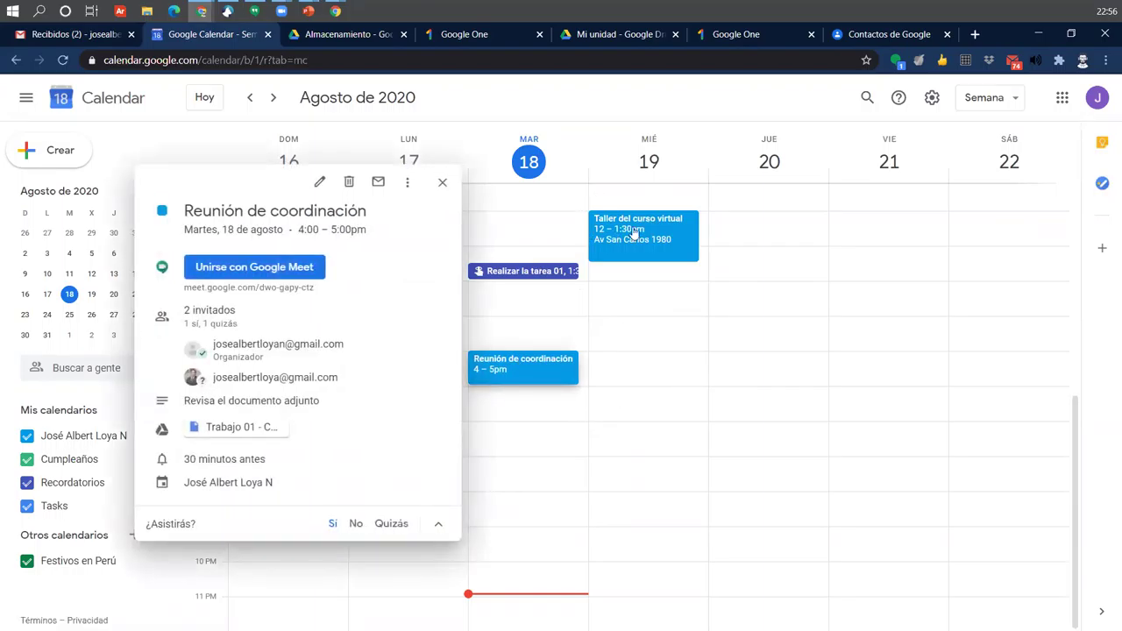
pyautogui.click(635, 232)
pyautogui.click(561, 228)
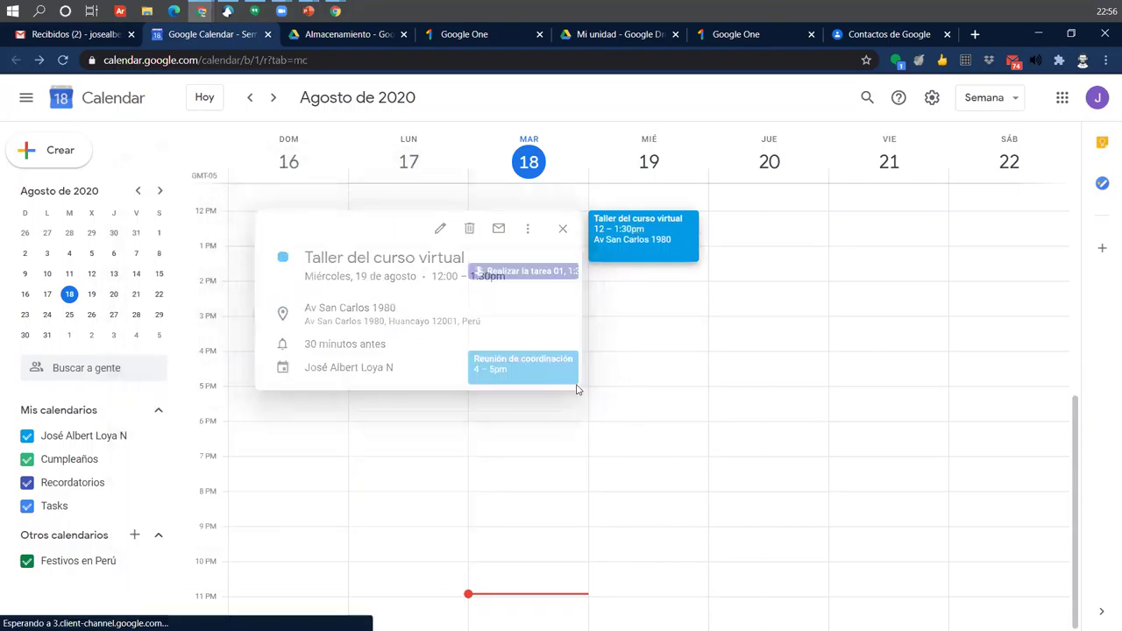
pyautogui.click(501, 361)
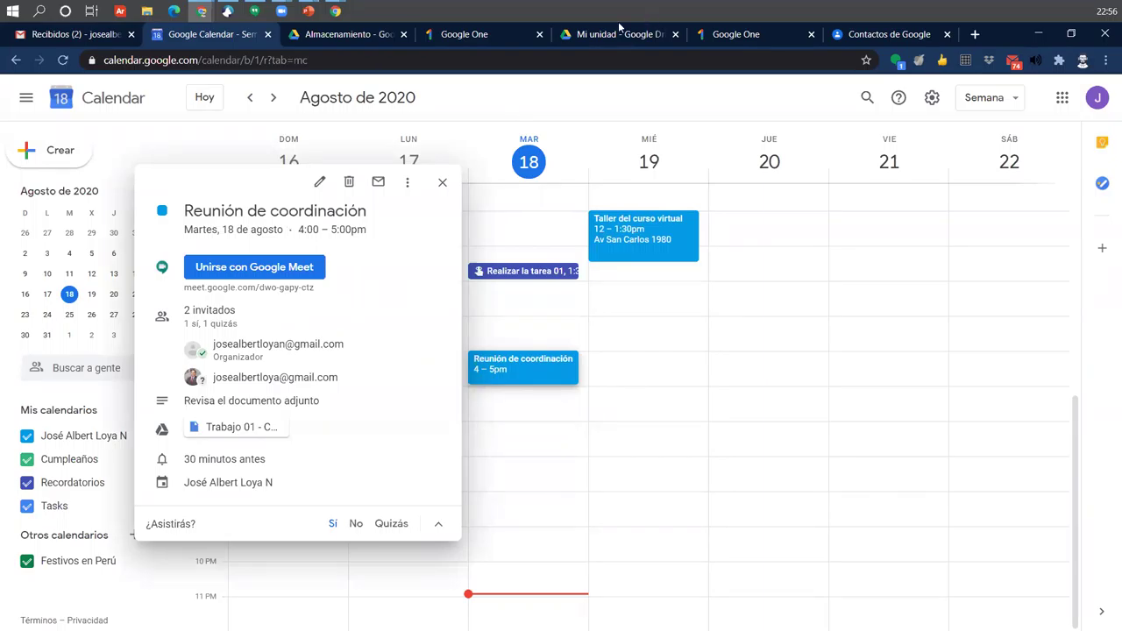
# - Open Google Meet in a new tab from Gmail's apps grid and show Nueva reunión options
pyautogui.click(63, 43)
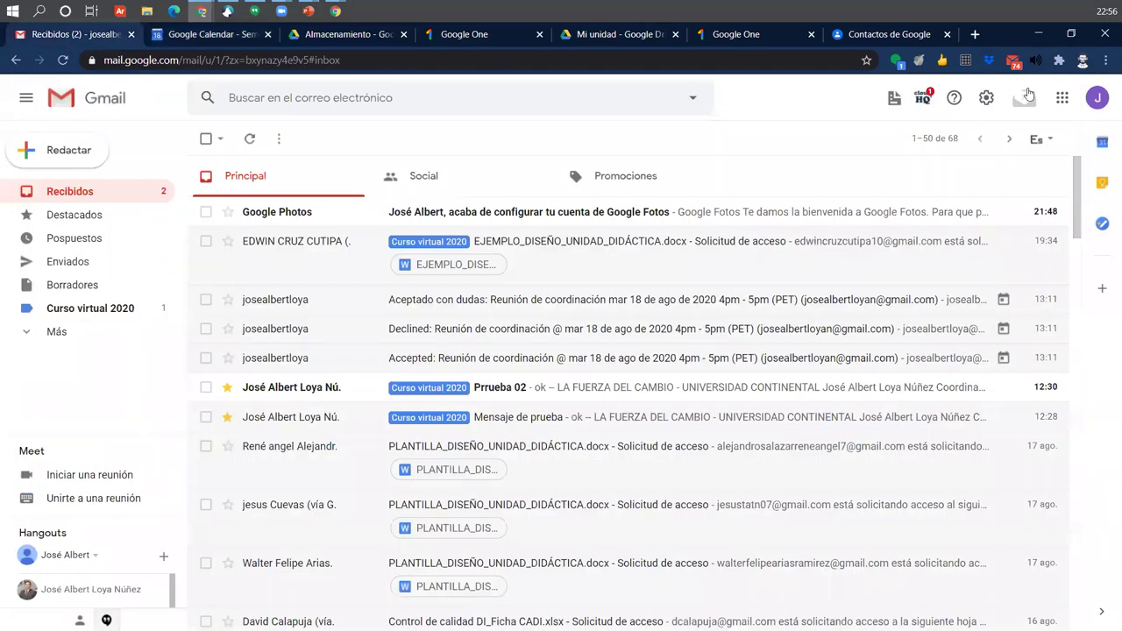
pyautogui.click(1062, 97)
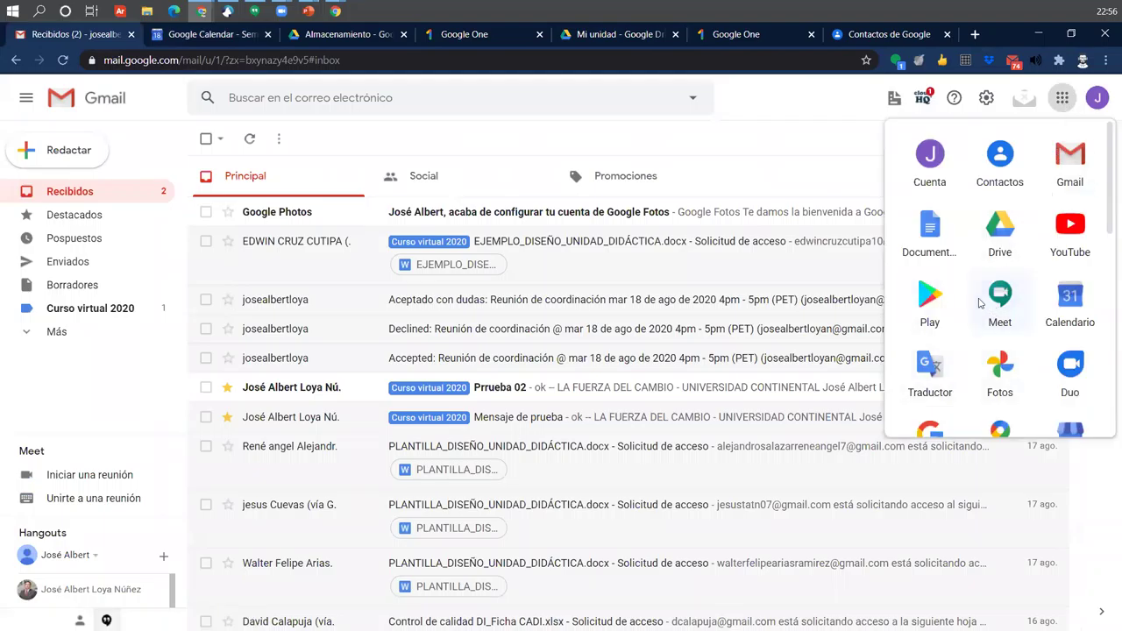
pyautogui.click(999, 298)
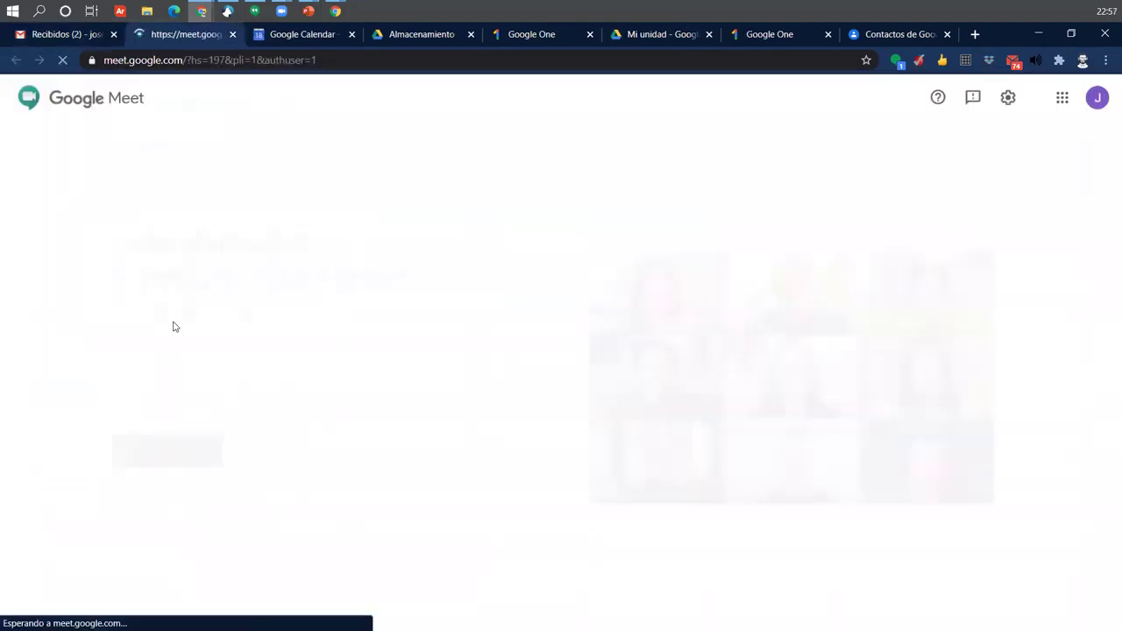
pyautogui.click(155, 451)
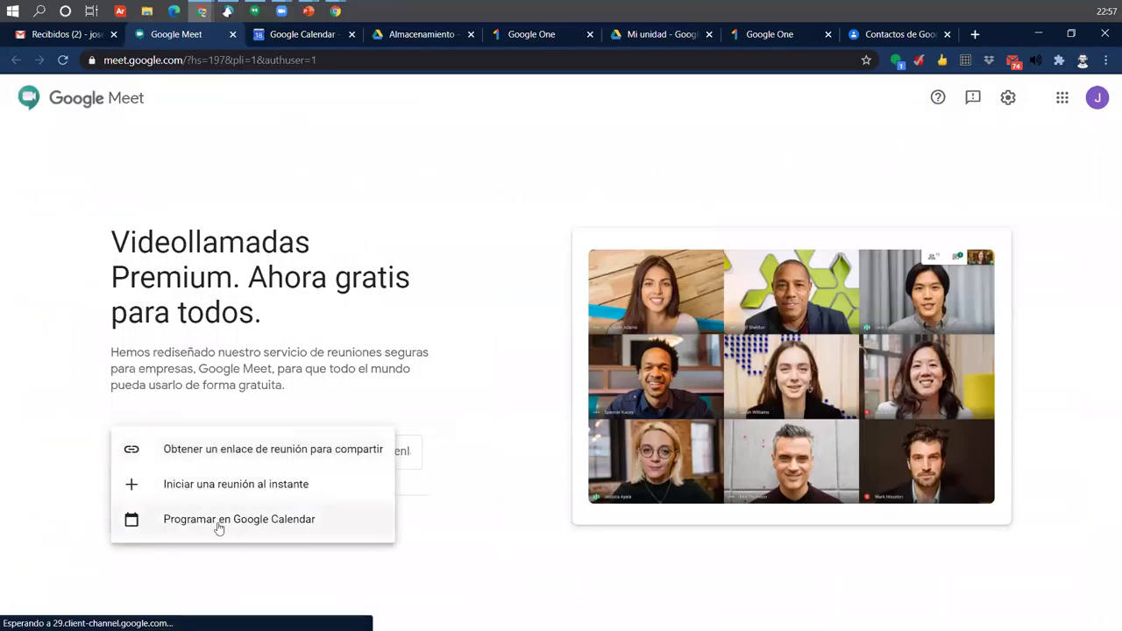
# - Look at the Contactos tab, then return to the Calendar week and dismiss the event details
pyautogui.click(899, 34)
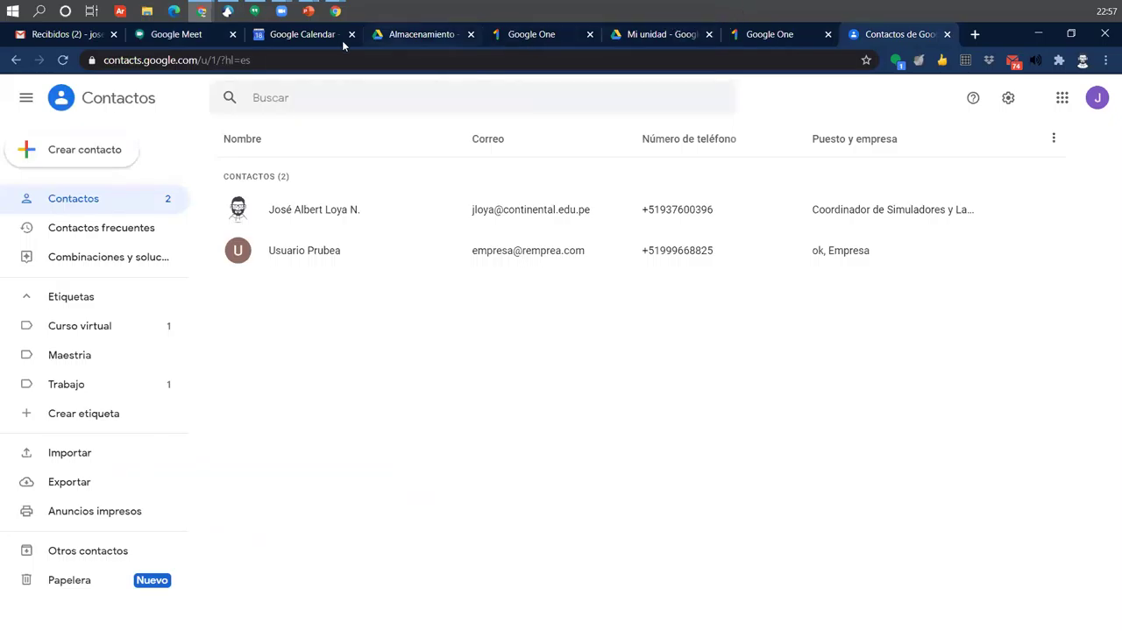
pyautogui.click(302, 35)
pyautogui.click(689, 385)
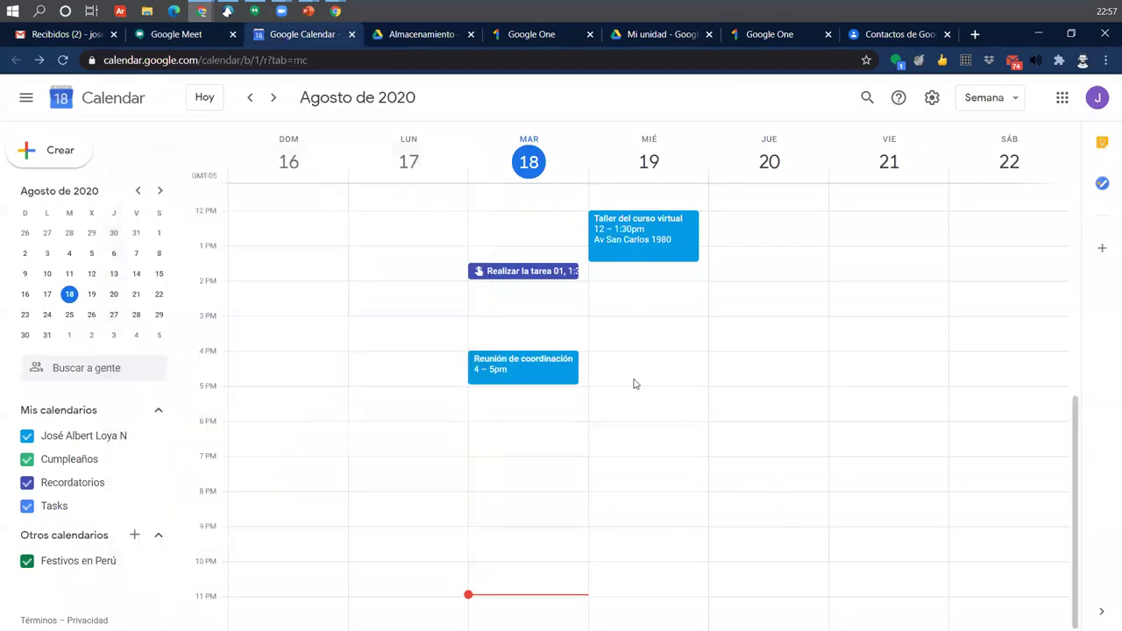
# - Create a Wednesday 19 August 4:30pm event titled 'Reunión de docente' with a Google Meet call
pyautogui.click(632, 381)
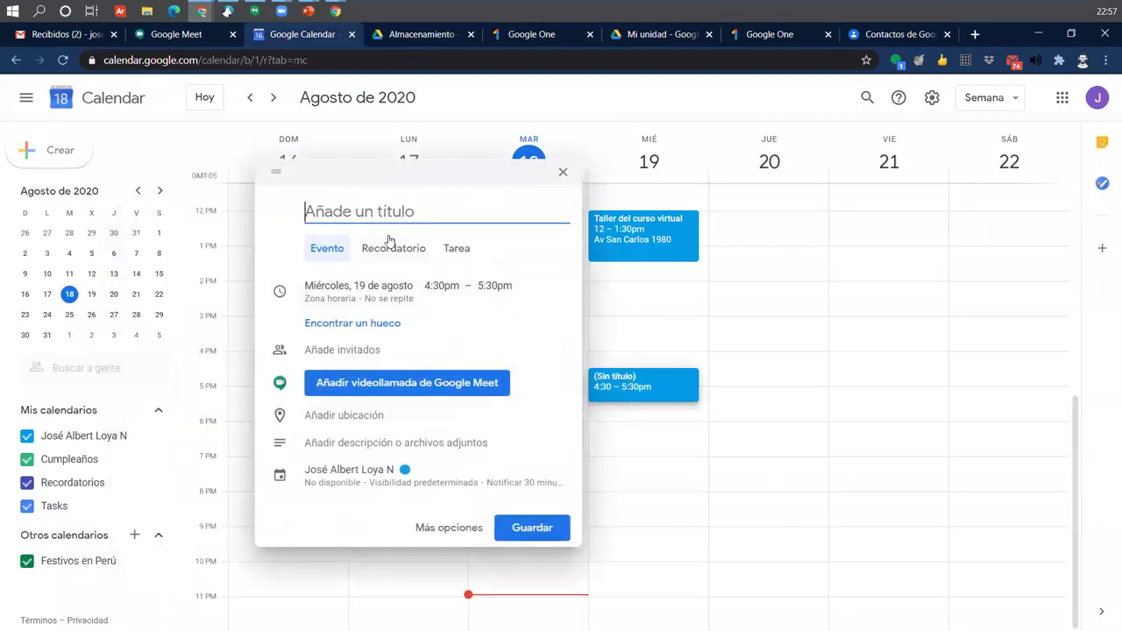
pyautogui.write('Tema ')
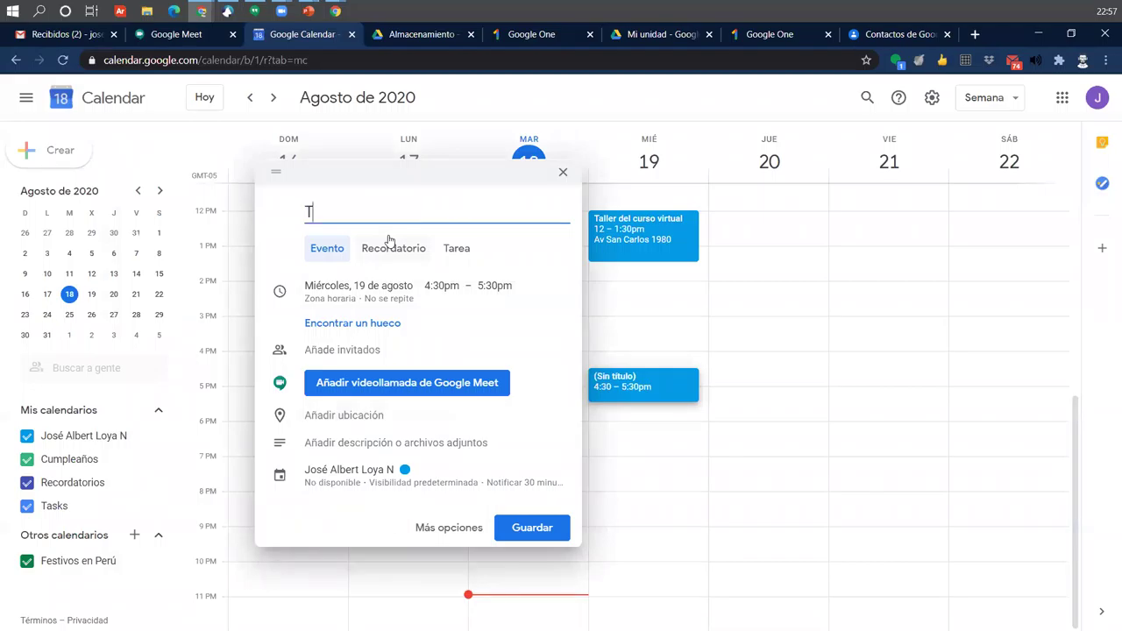
pyautogui.write('de')
pyautogui.press('BackSpace')
pyautogui.press('BackSpace')
pyautogui.press('BackSpace')
pyautogui.write('Reunión de docente')
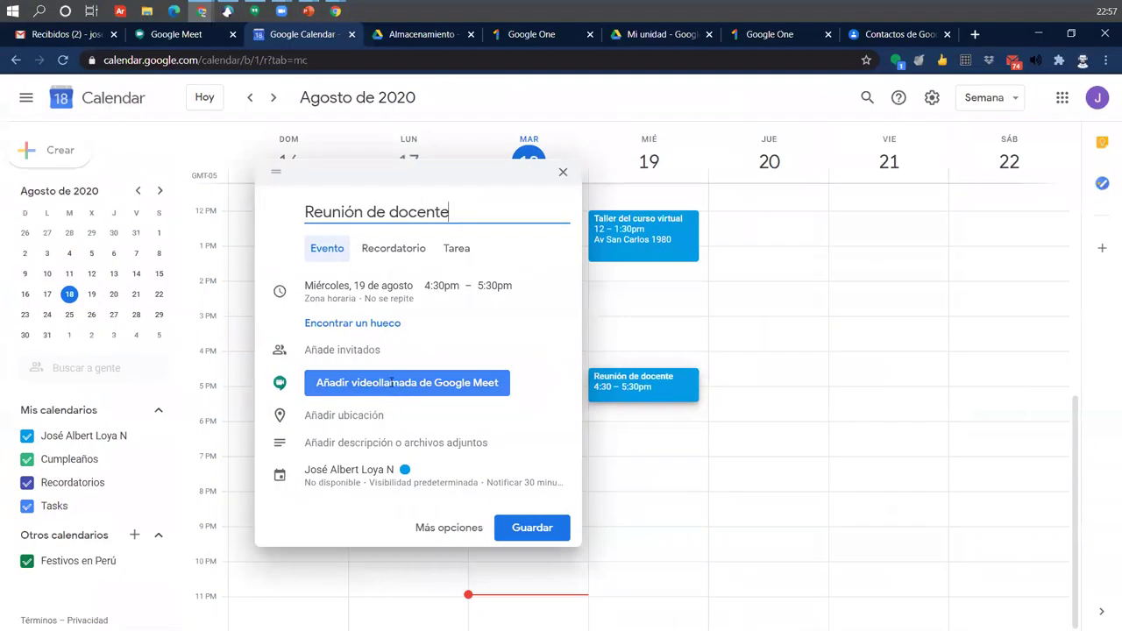
pyautogui.click(421, 391)
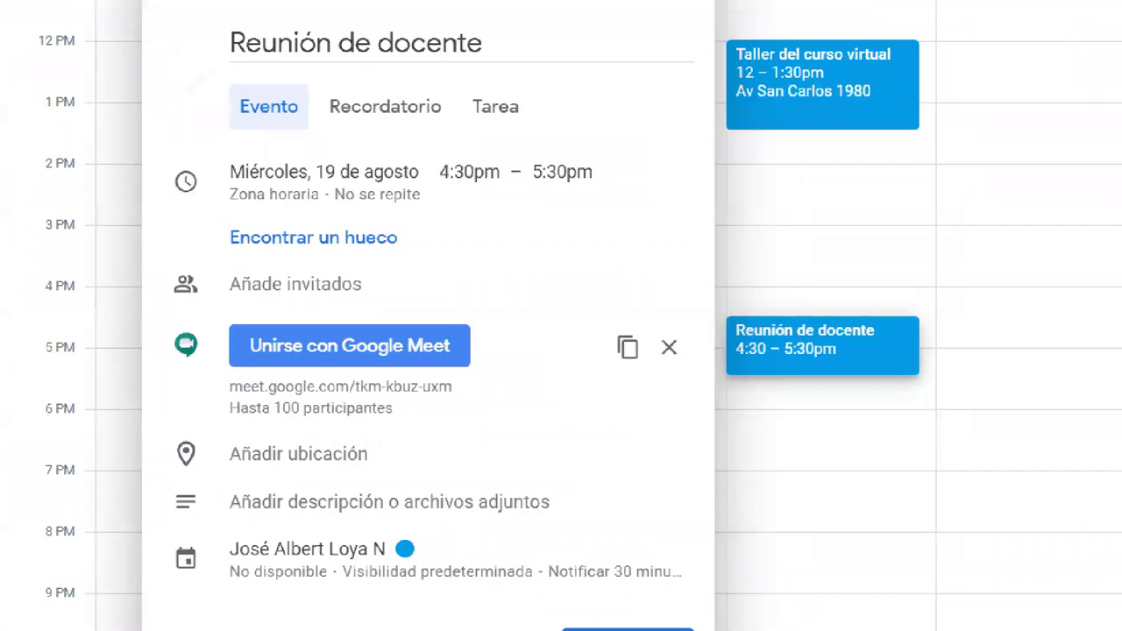
pyautogui.moveTo(165, 307)
pyautogui.mouseDown()
pyautogui.moveTo(323, 381)
pyautogui.moveTo(702, 438)
pyautogui.mouseUp()
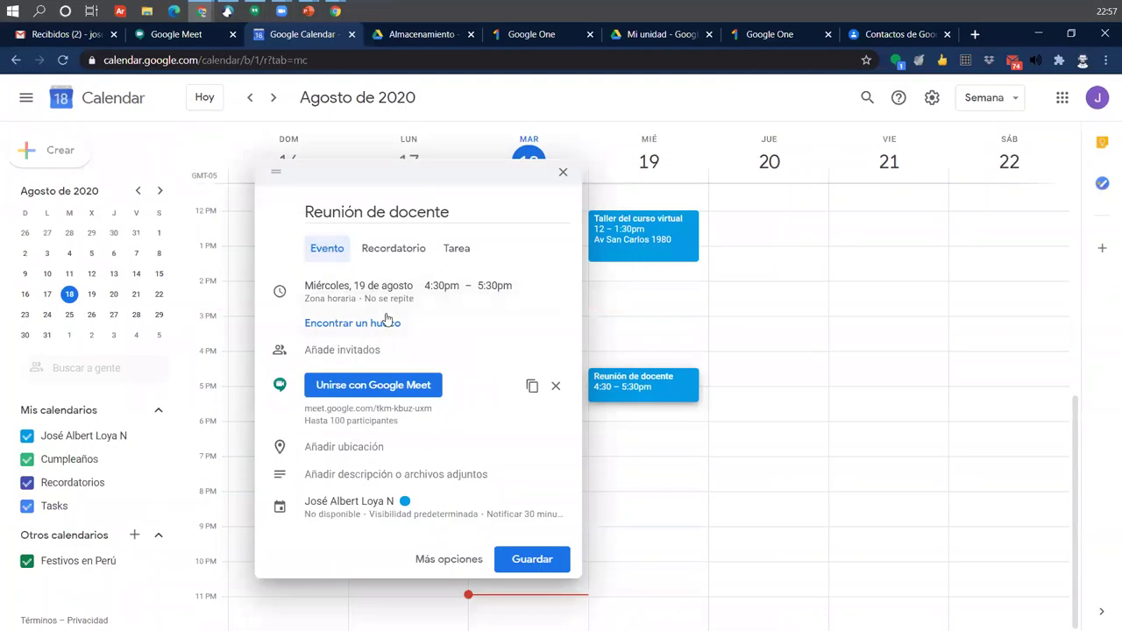
# - Make the Reunión de docente event repeat every day (Cada día)
pyautogui.click(373, 300)
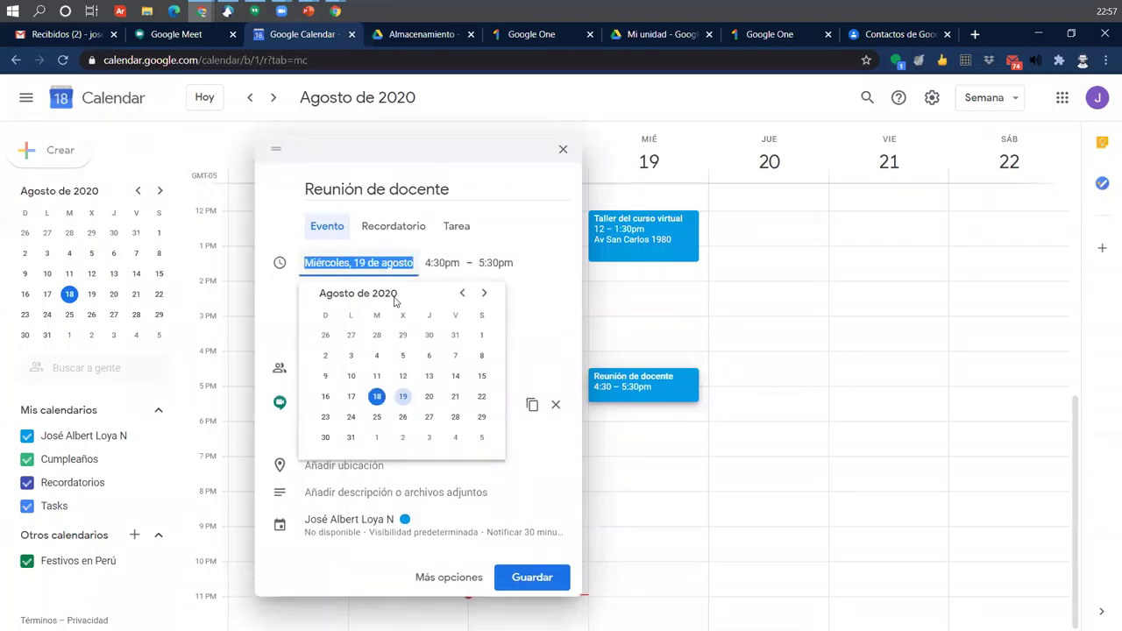
pyautogui.click(522, 297)
pyautogui.click(363, 319)
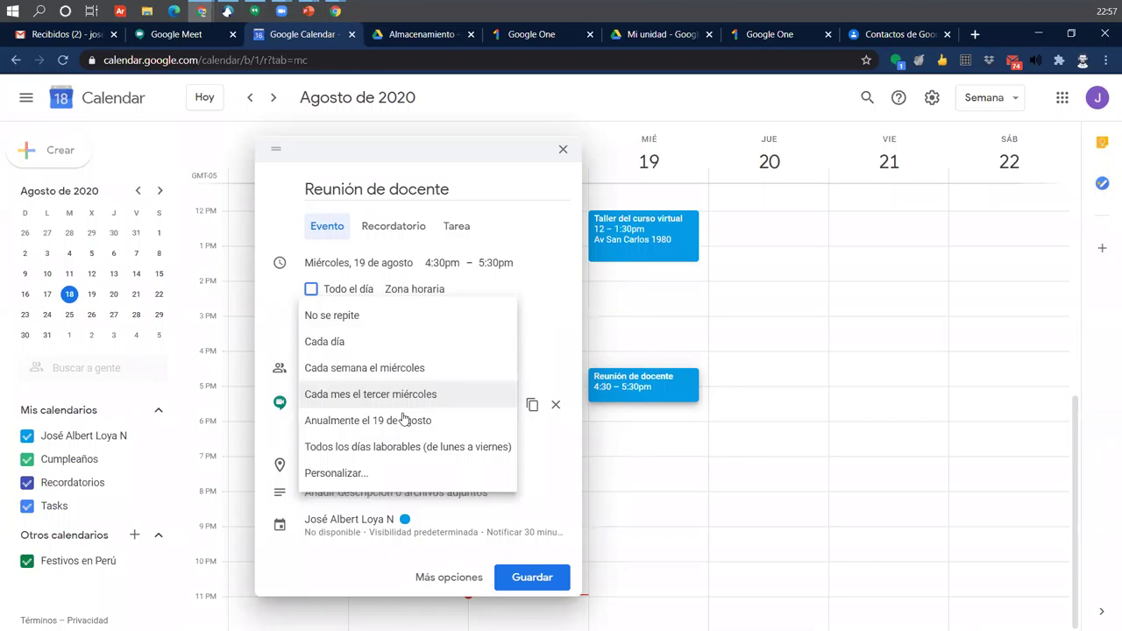
pyautogui.click(418, 344)
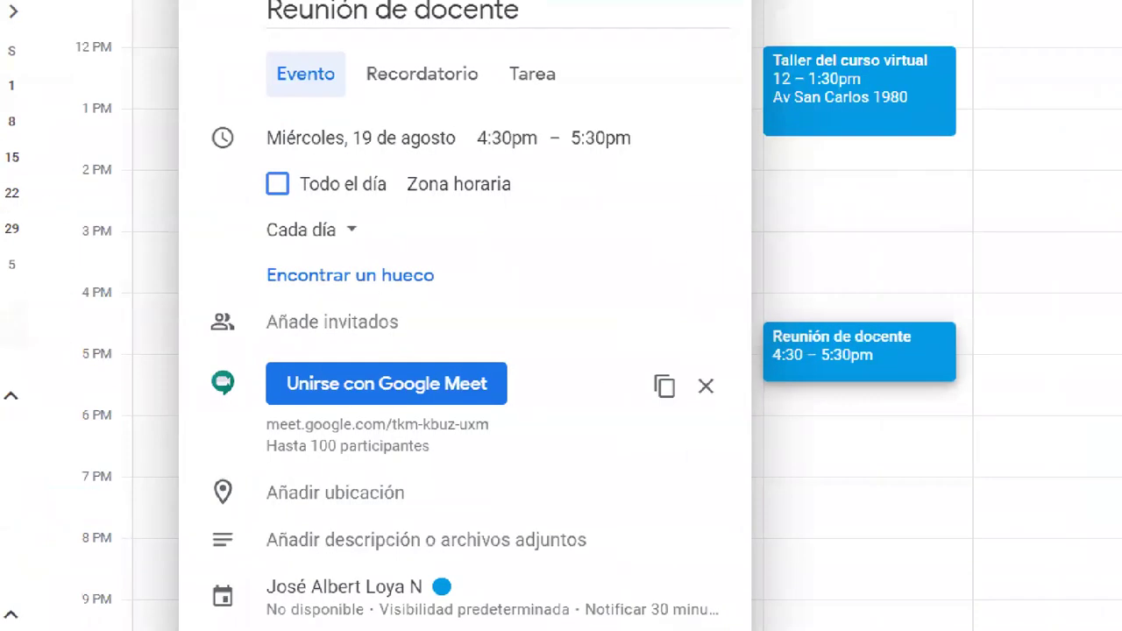
pyautogui.moveTo(202, 355); pyautogui.dragTo(735, 466)
pyautogui.moveTo(693, 408)
pyautogui.mouseDown()
pyautogui.moveTo(754, 352)
pyautogui.moveTo(721, 447)
pyautogui.mouseUp()
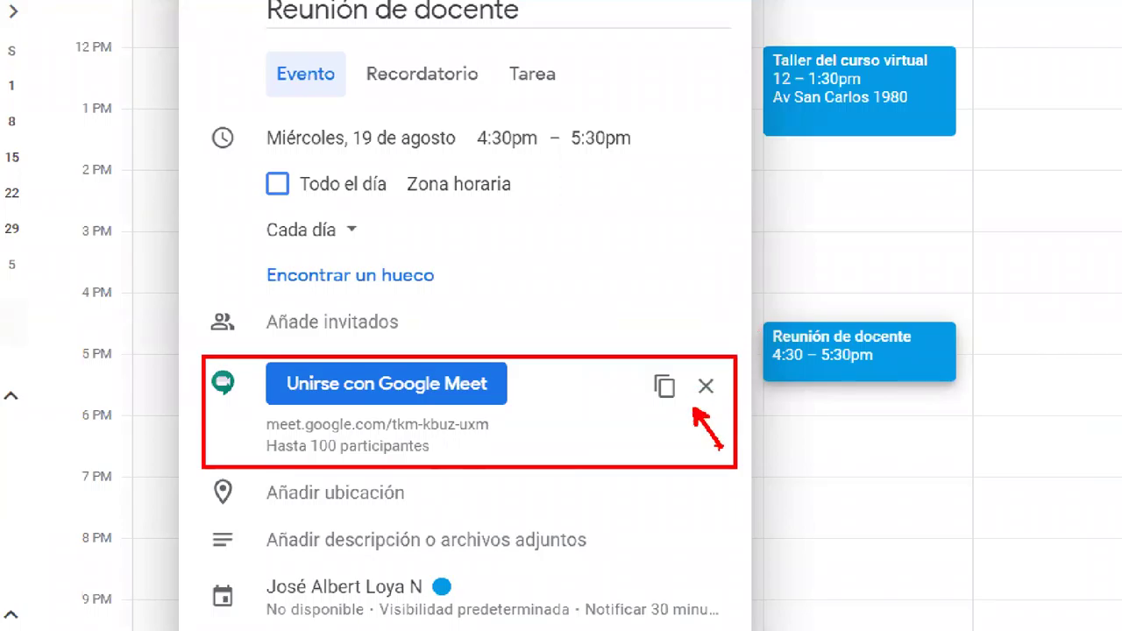
pyautogui.hotkey('ctrl', 'z')
pyautogui.moveTo(435, 448); pyautogui.dragTo(632, 447)
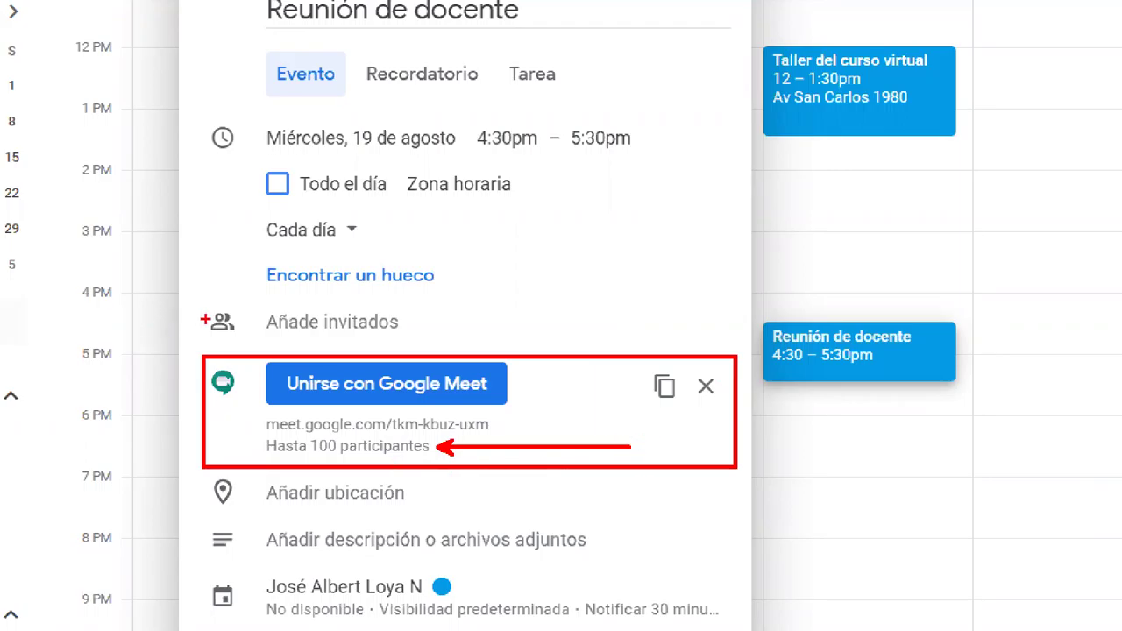
pyautogui.moveTo(199, 296); pyautogui.dragTo(739, 349)
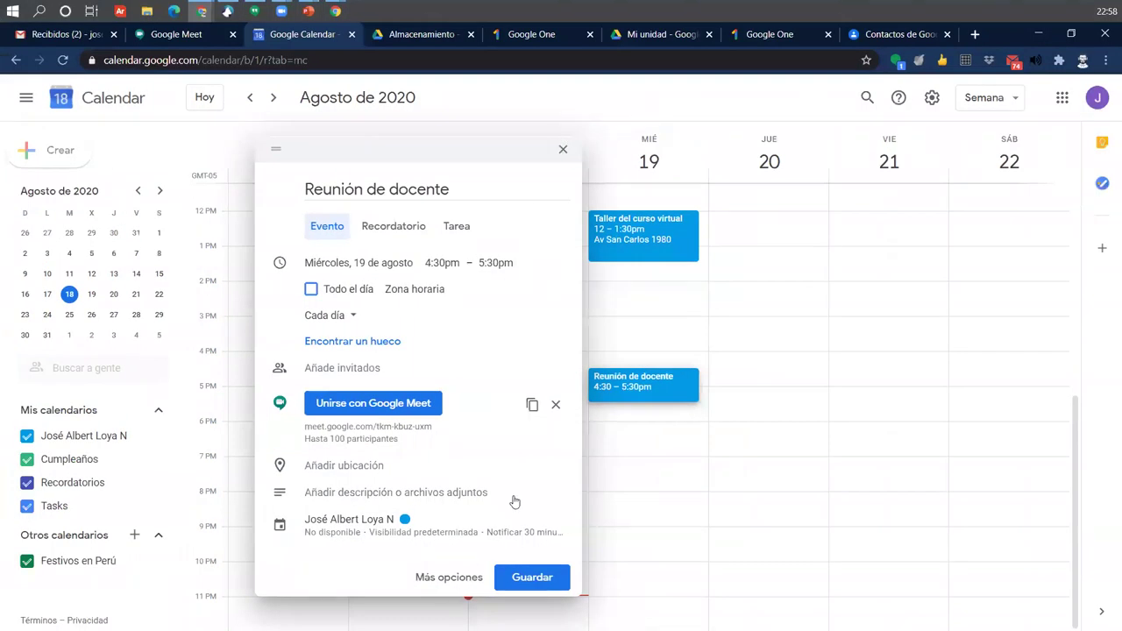
# - Save the daily meeting and open Reunión de coordinación in the full editor
pyautogui.click(516, 577)
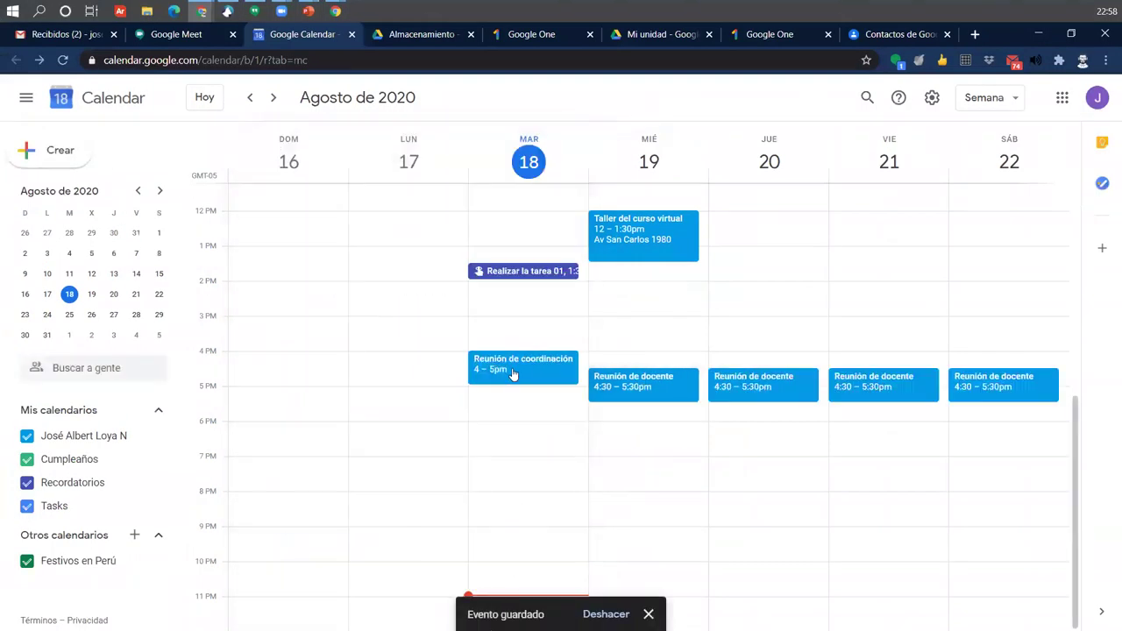
pyautogui.click(513, 373)
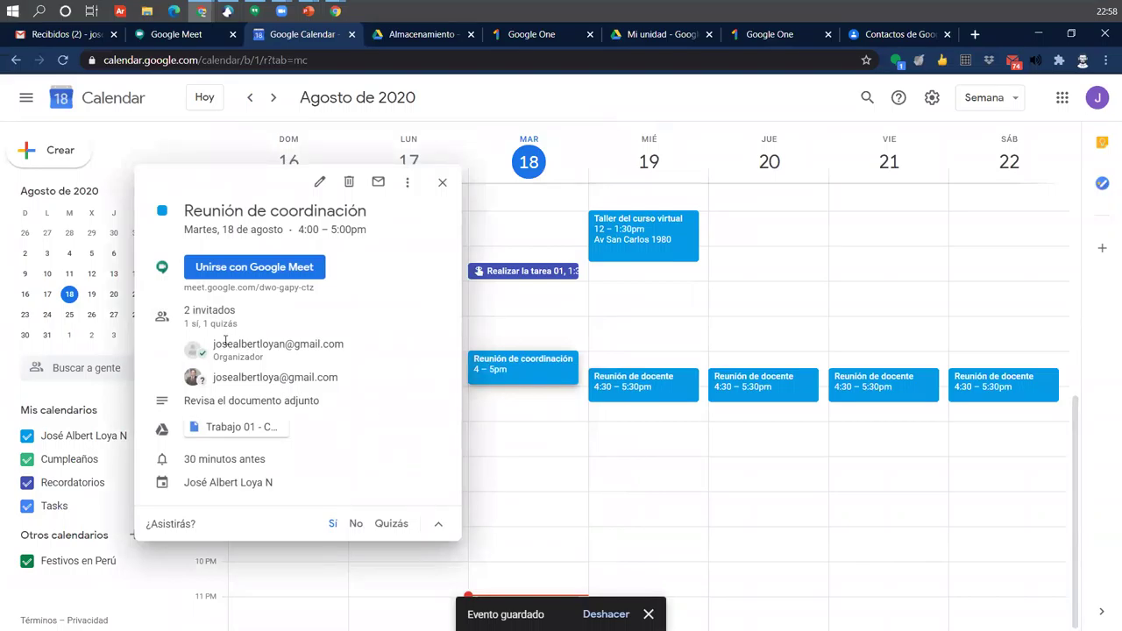
pyautogui.click(320, 182)
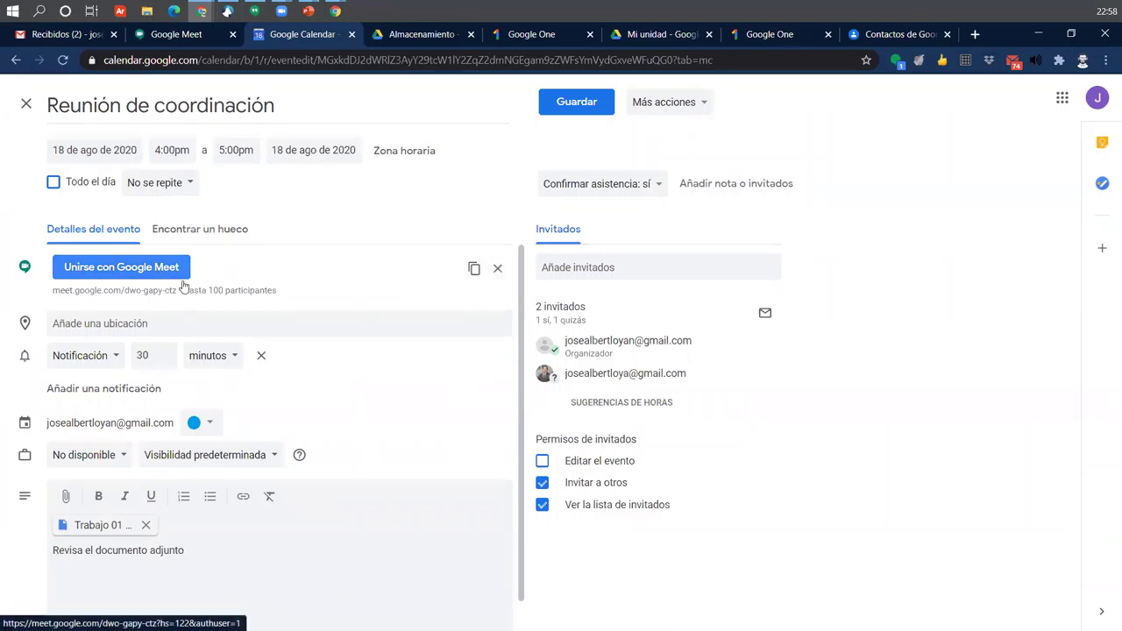
pyautogui.moveTo(136, 290); pyautogui.dragTo(226, 290)
pyautogui.click(132, 290)
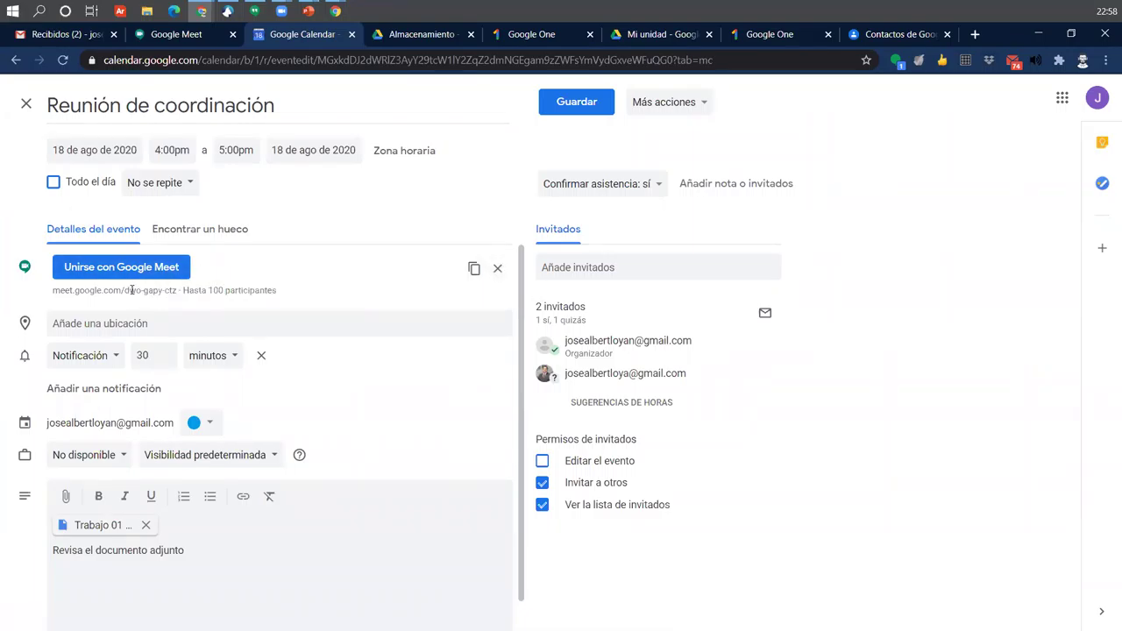
pyautogui.moveTo(152, 291); pyautogui.dragTo(130, 287)
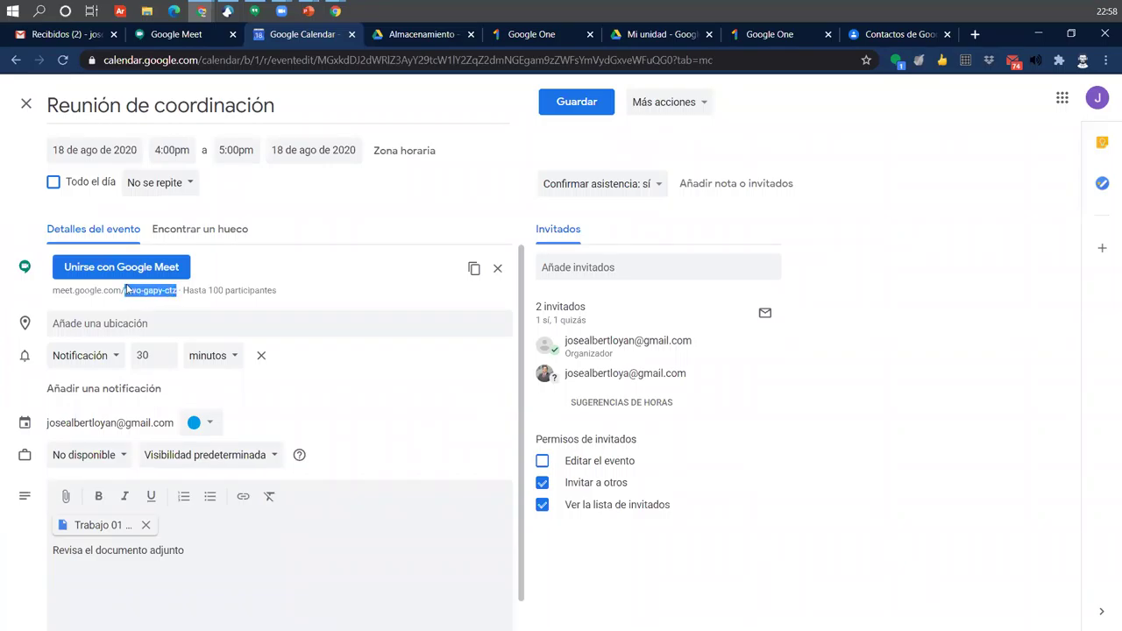
pyautogui.click(26, 104)
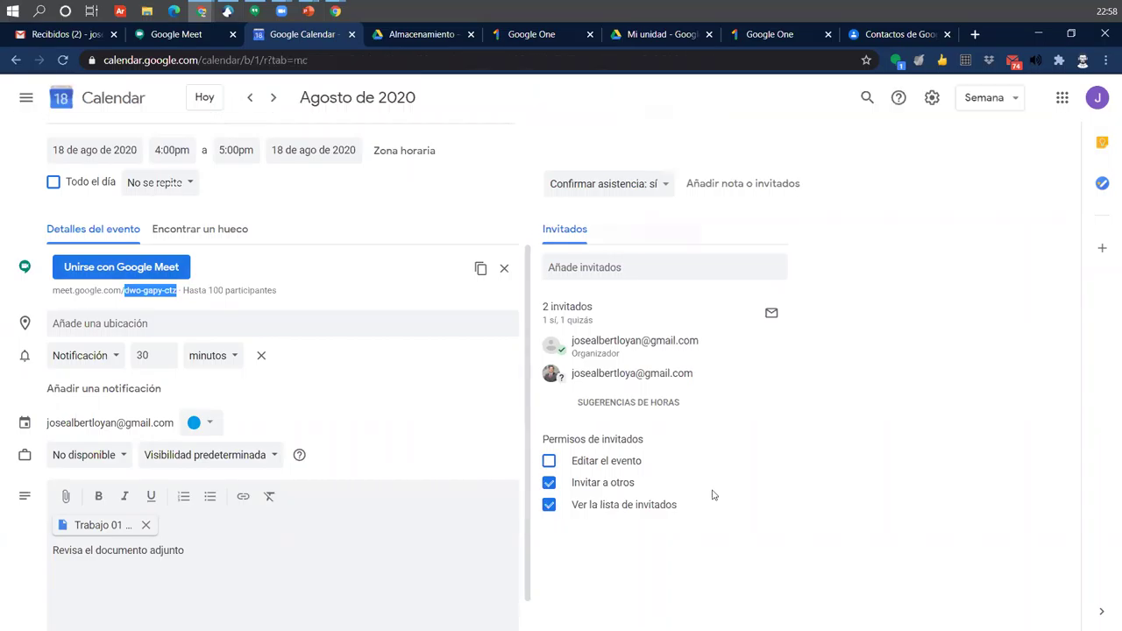
pyautogui.click(650, 394)
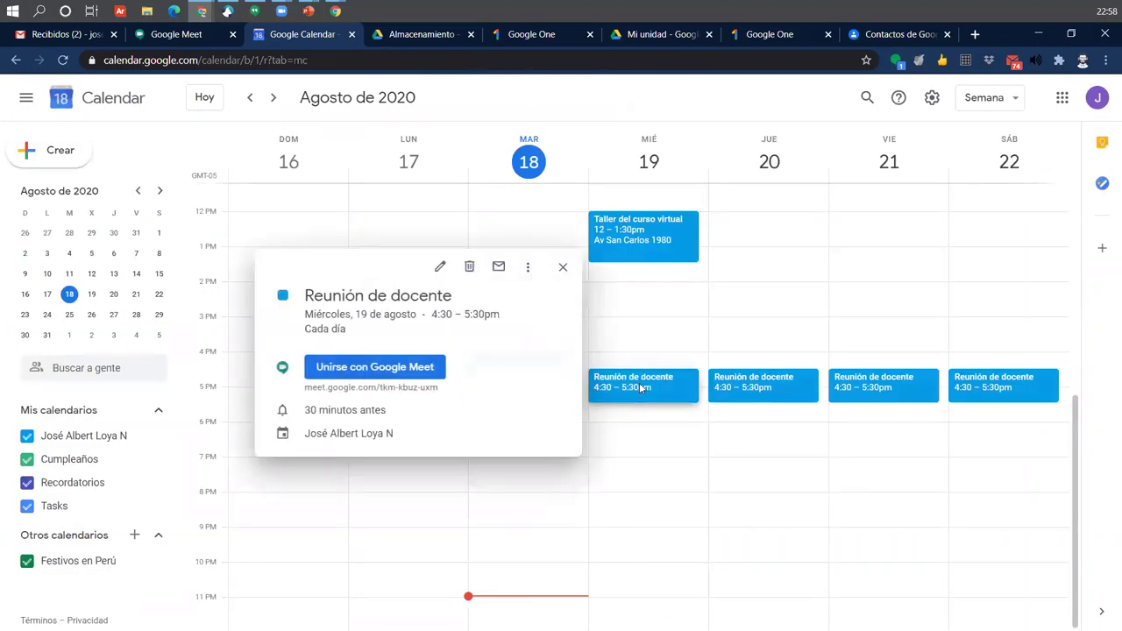
pyautogui.click(440, 266)
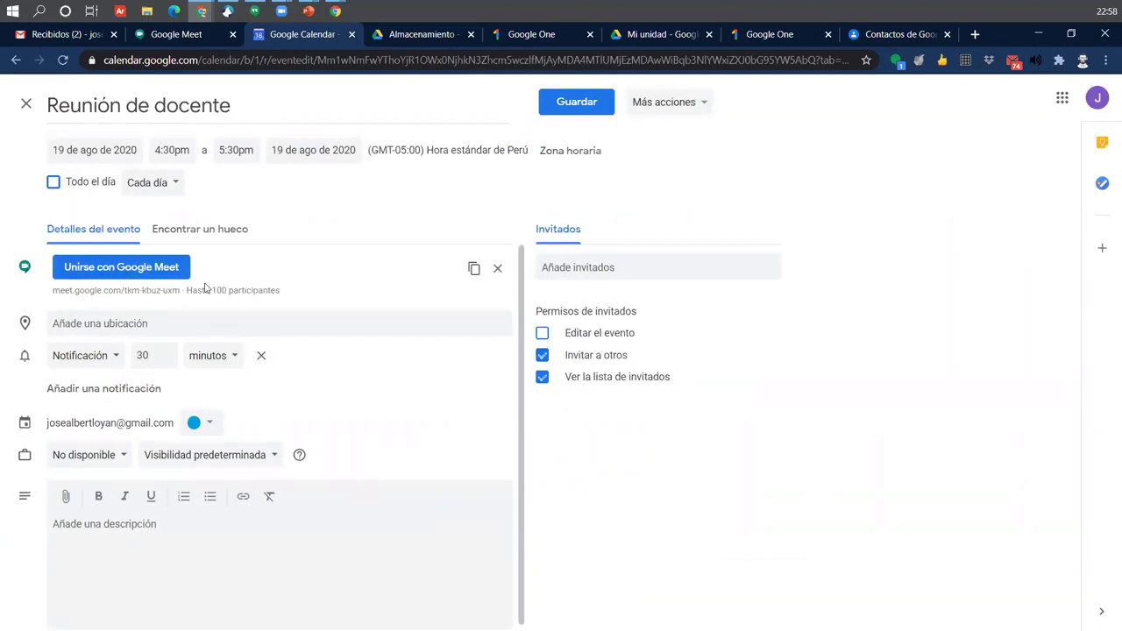
pyautogui.moveTo(136, 290); pyautogui.dragTo(305, 296)
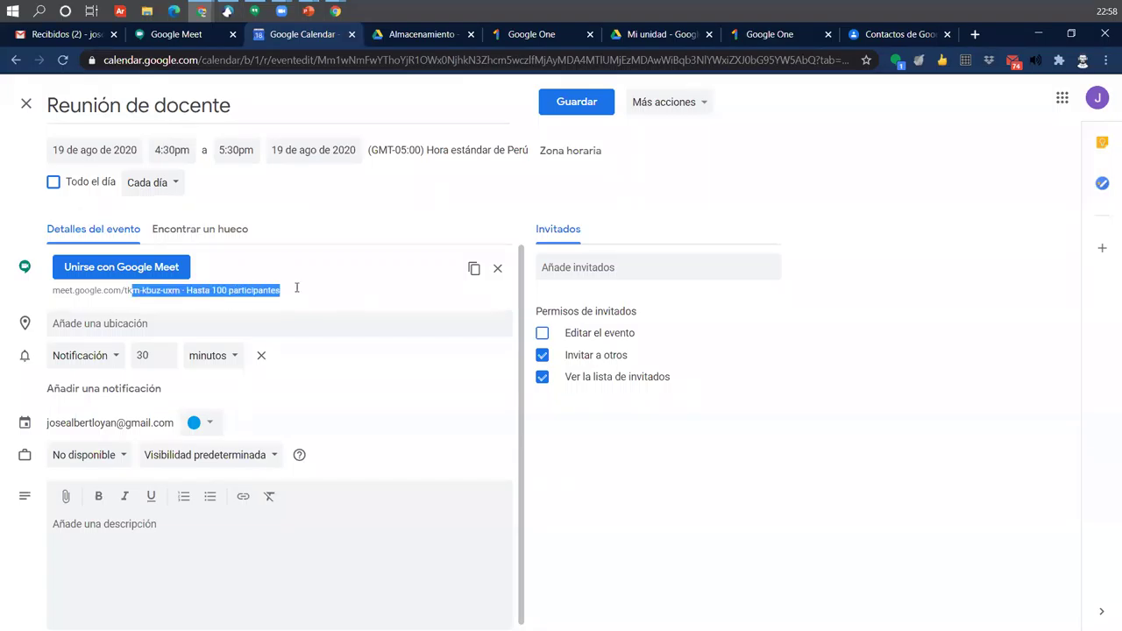
pyautogui.click(495, 269)
pyautogui.click(171, 272)
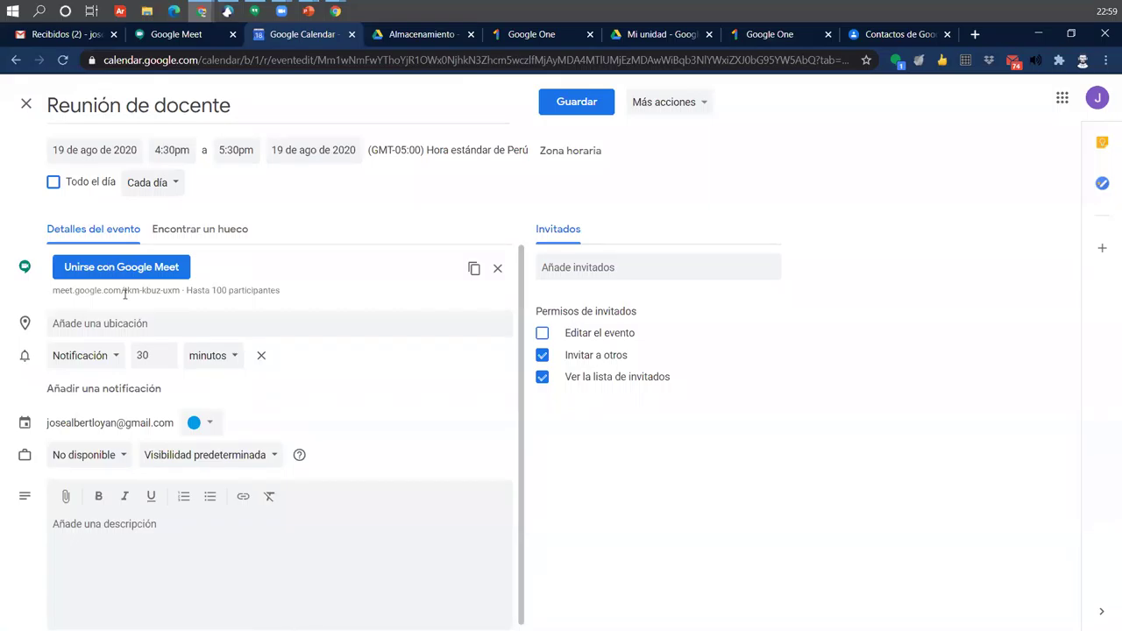
pyautogui.moveTo(108, 293); pyautogui.dragTo(299, 300)
pyautogui.click(143, 300)
pyautogui.moveTo(132, 293); pyautogui.dragTo(243, 293)
pyautogui.click(386, 309)
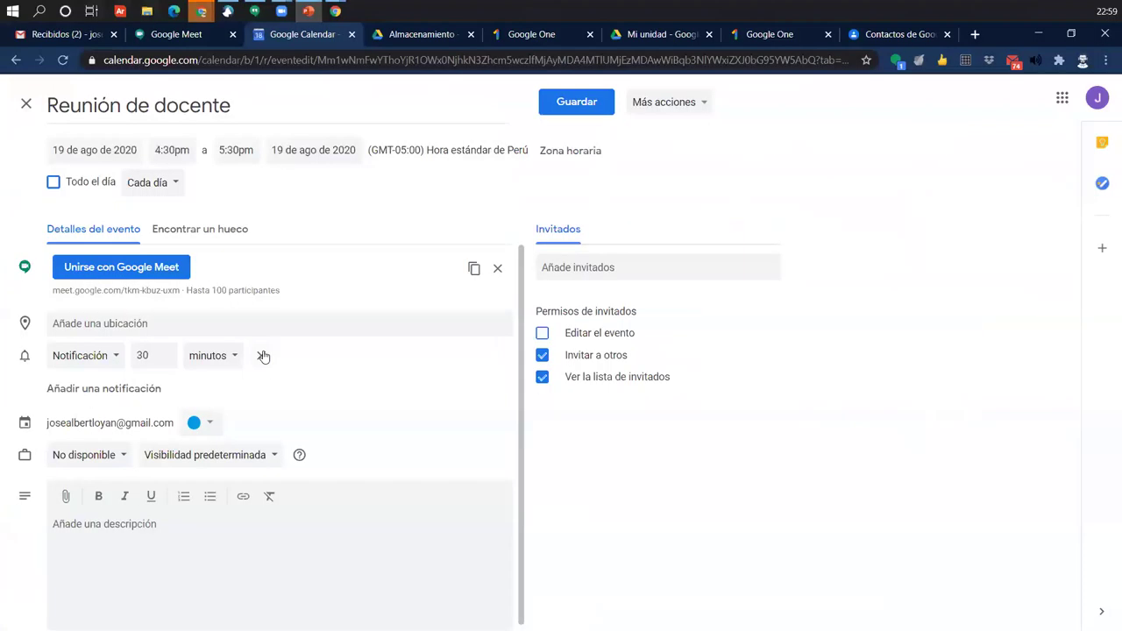
pyautogui.click(26, 104)
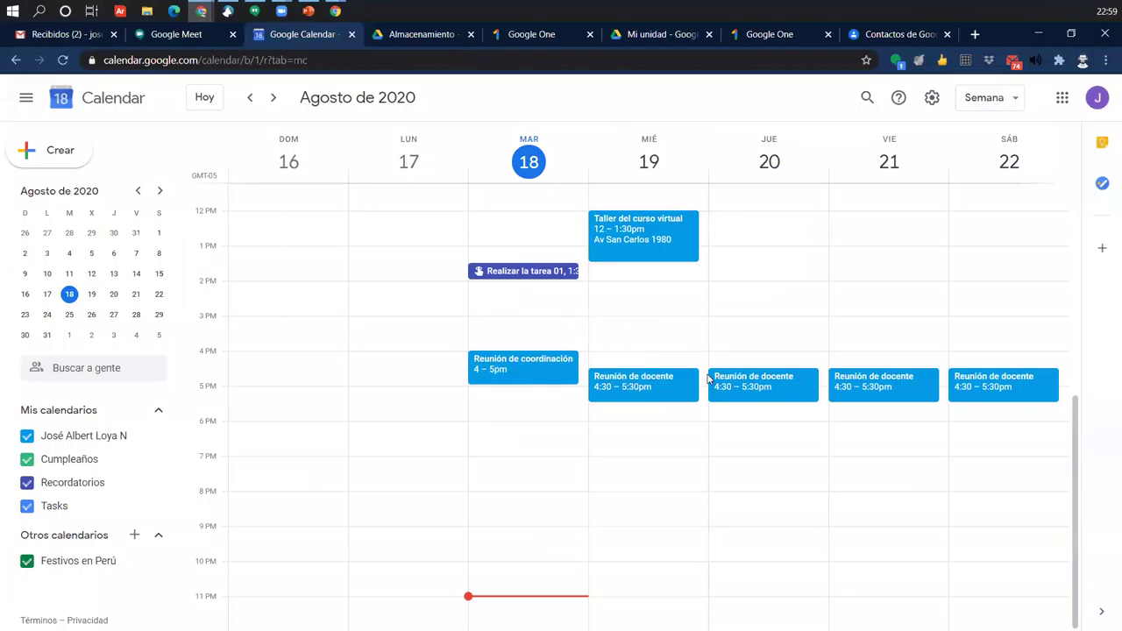
# - Move only Thursday's occurrence to 7:30–8:30pm and Friday's to 1:45–2:45pm
pyautogui.click(269, 98)
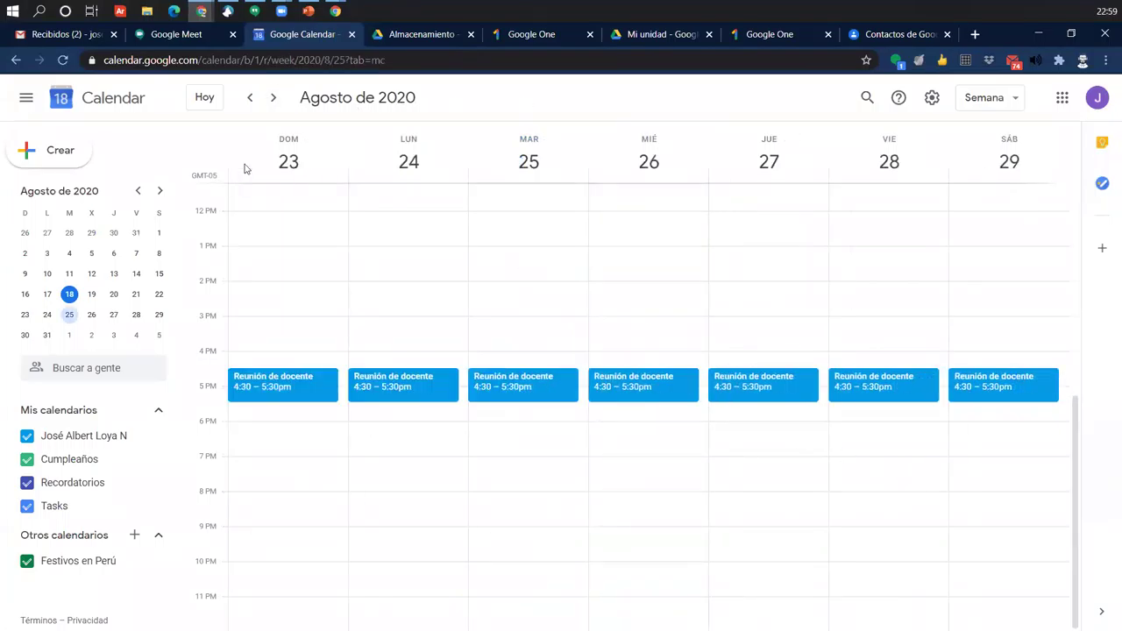
pyautogui.click(250, 97)
pyautogui.moveTo(775, 386); pyautogui.dragTo(828, 399)
pyautogui.click(650, 419)
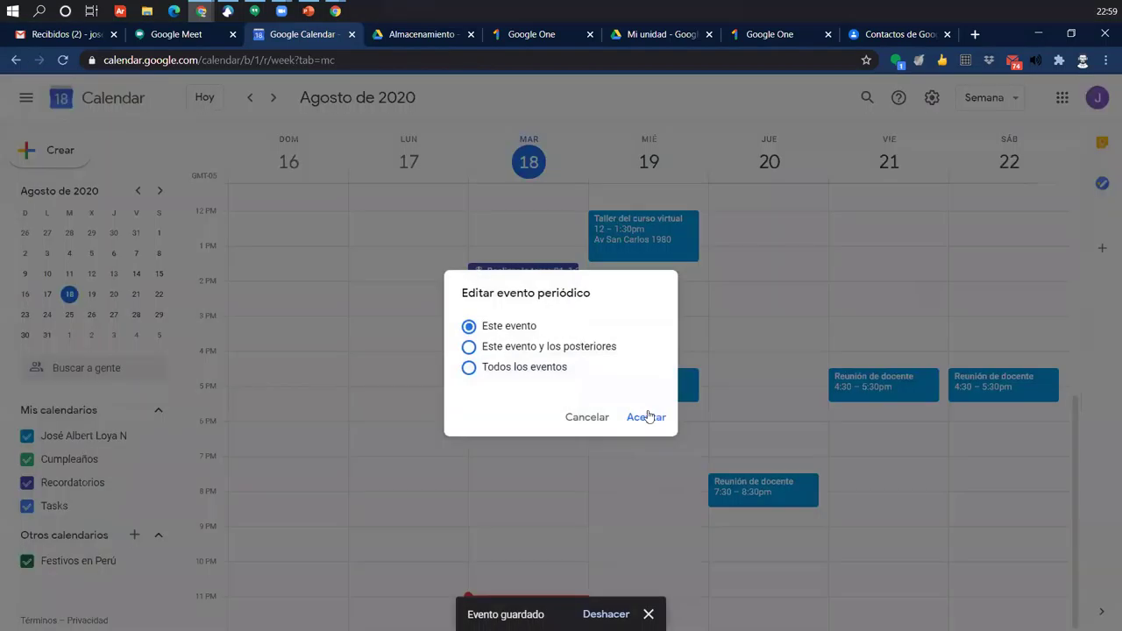
pyautogui.click(647, 418)
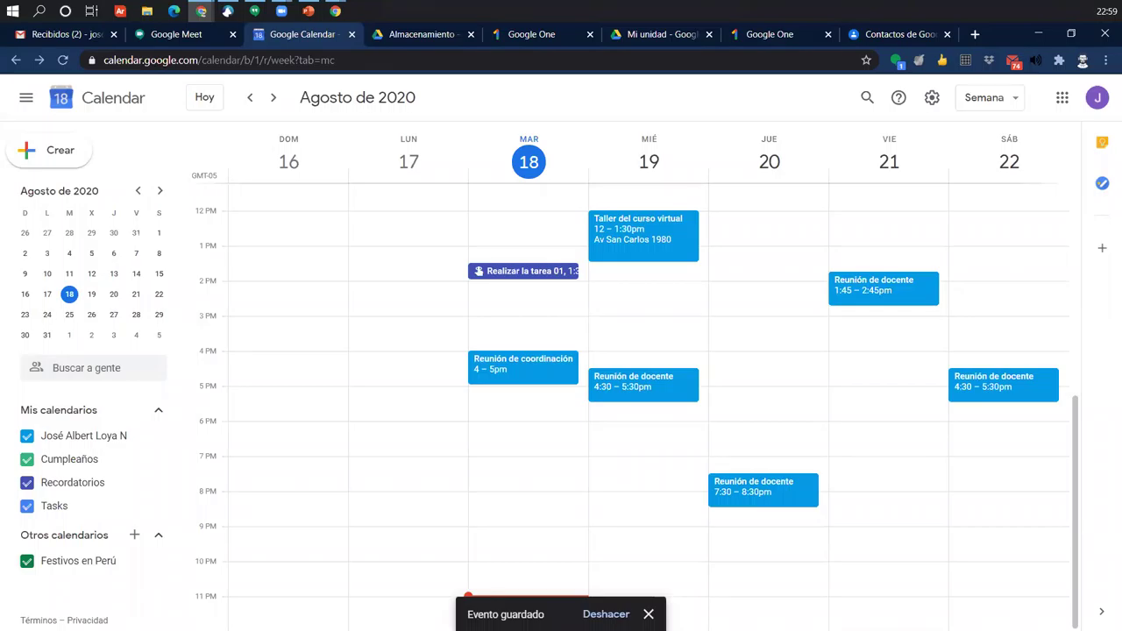
# - Delete all occurrences of the recurring Reunión de docente meeting (Todos los eventos)
pyautogui.click(633, 386)
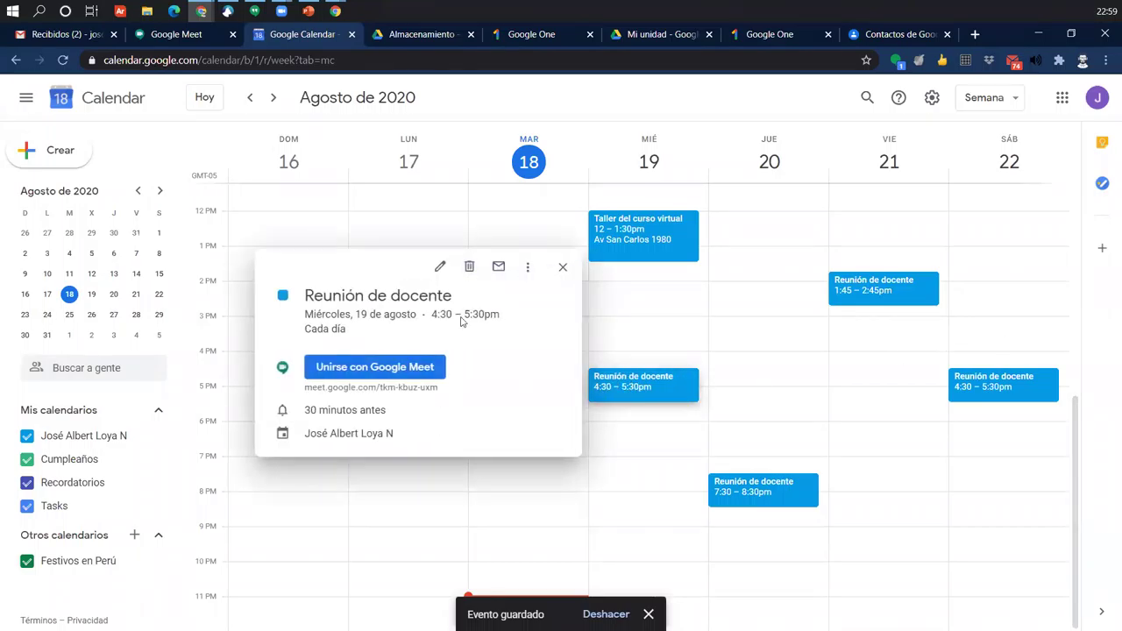
pyautogui.click(471, 268)
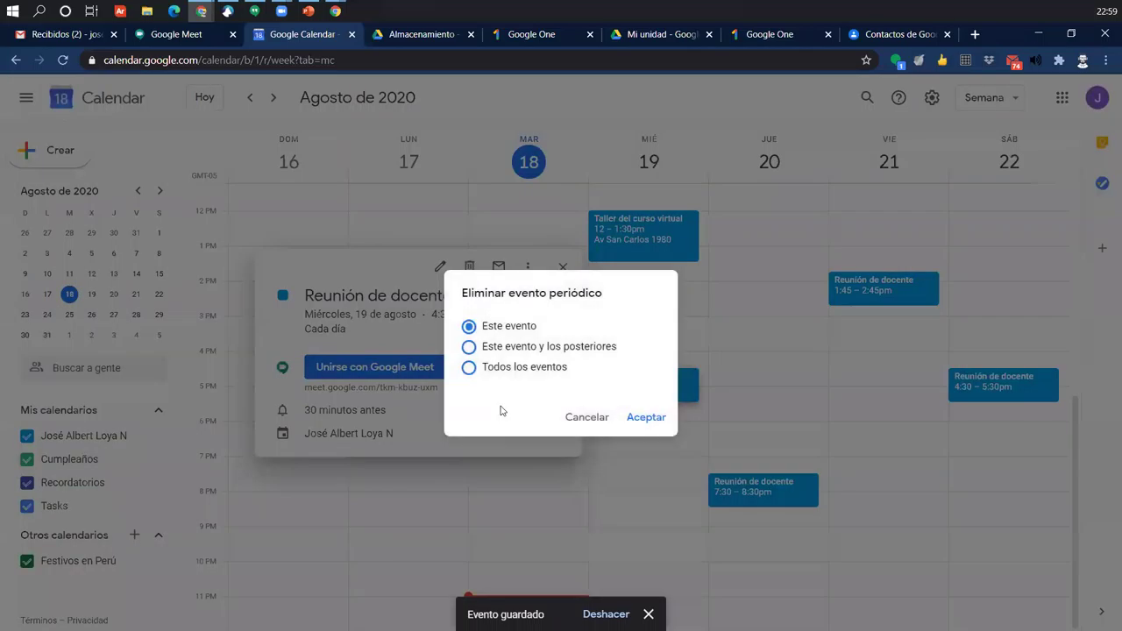
pyautogui.click(518, 368)
pyautogui.click(586, 417)
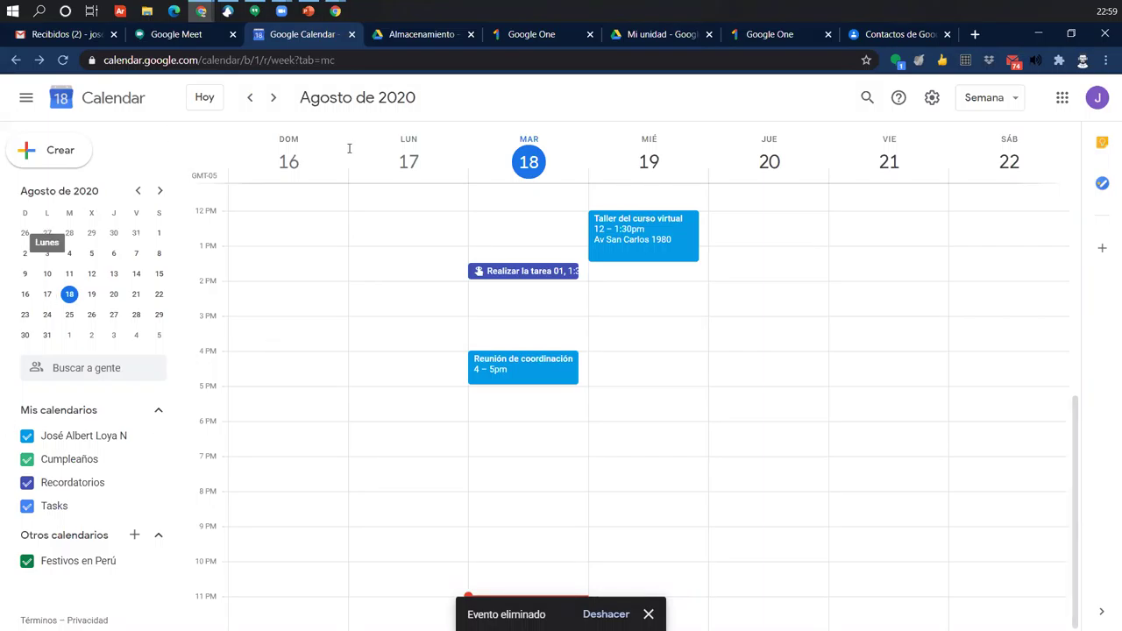
# - Preview Reunión de coordinación and task Realizar la tarea 01, then advance the PowerPoint slideshow
pyautogui.click(511, 374)
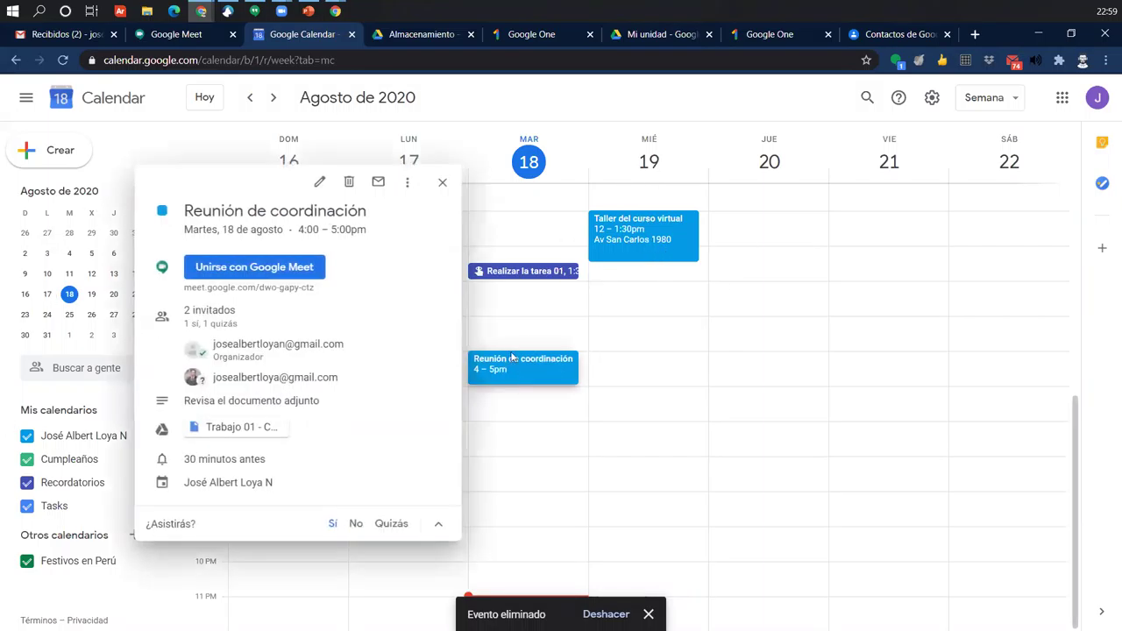
pyautogui.click(517, 271)
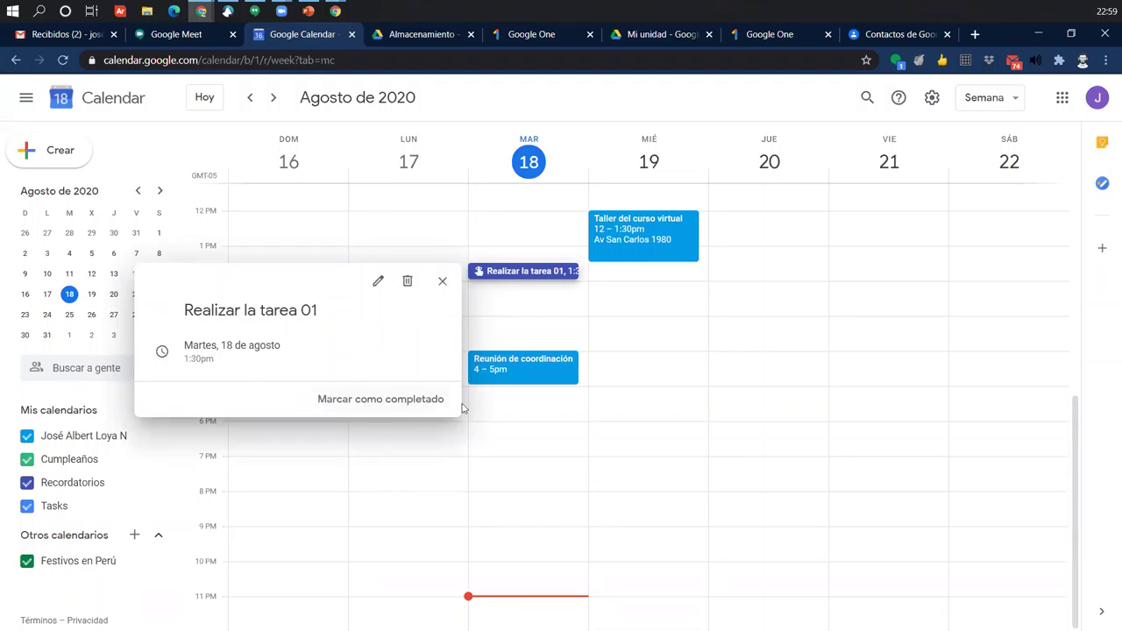
pyautogui.click(536, 374)
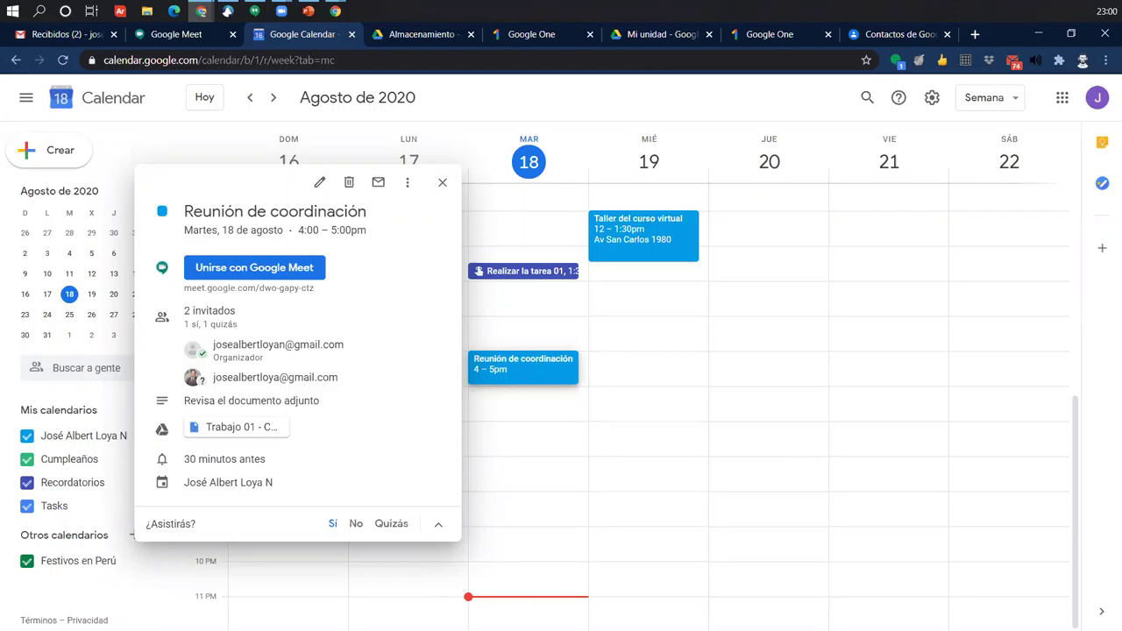
pyautogui.hotkey('alt', 'Tab')
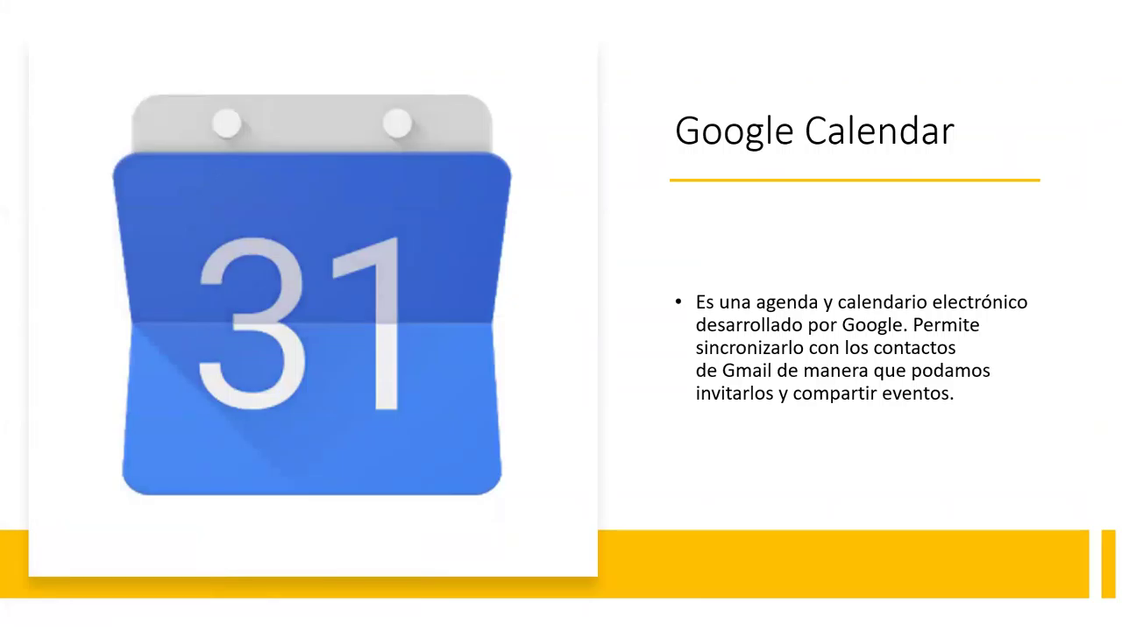
pyautogui.press('Right')
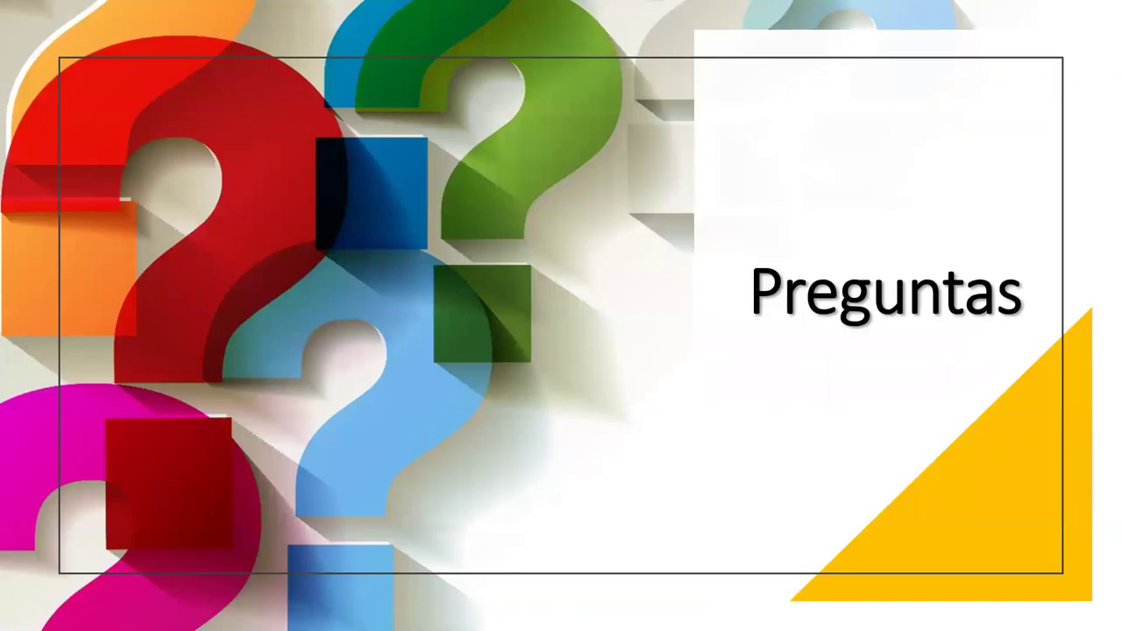
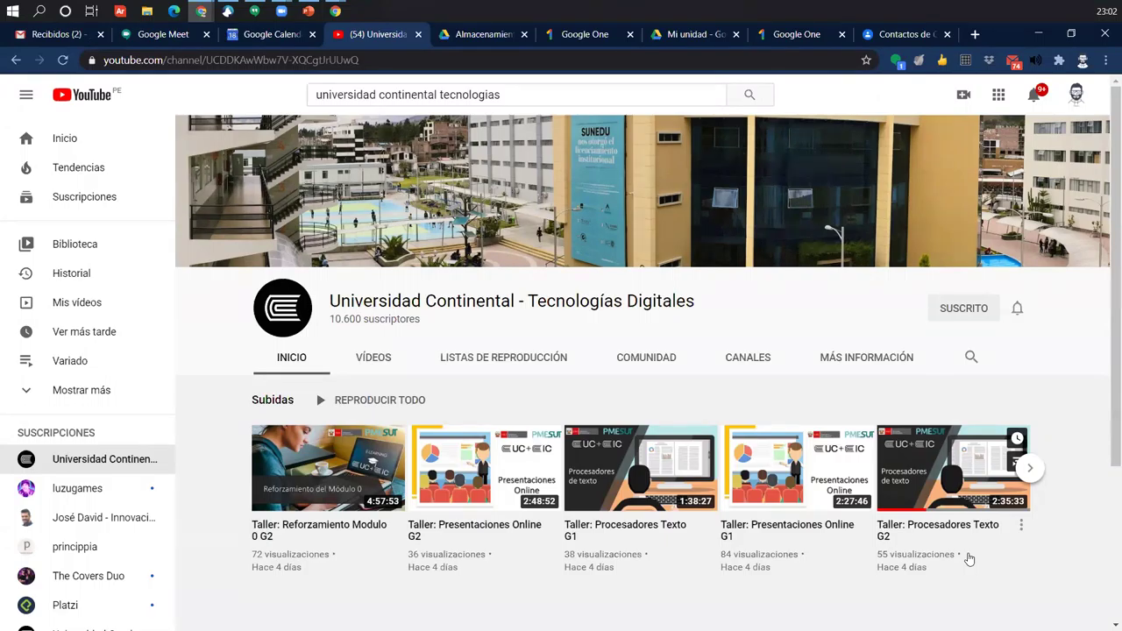
# - Open the channel's VÍDEOS tab, glance at its playlists, then return to VÍDEOS
pyautogui.scroll(-3, 465, 434)
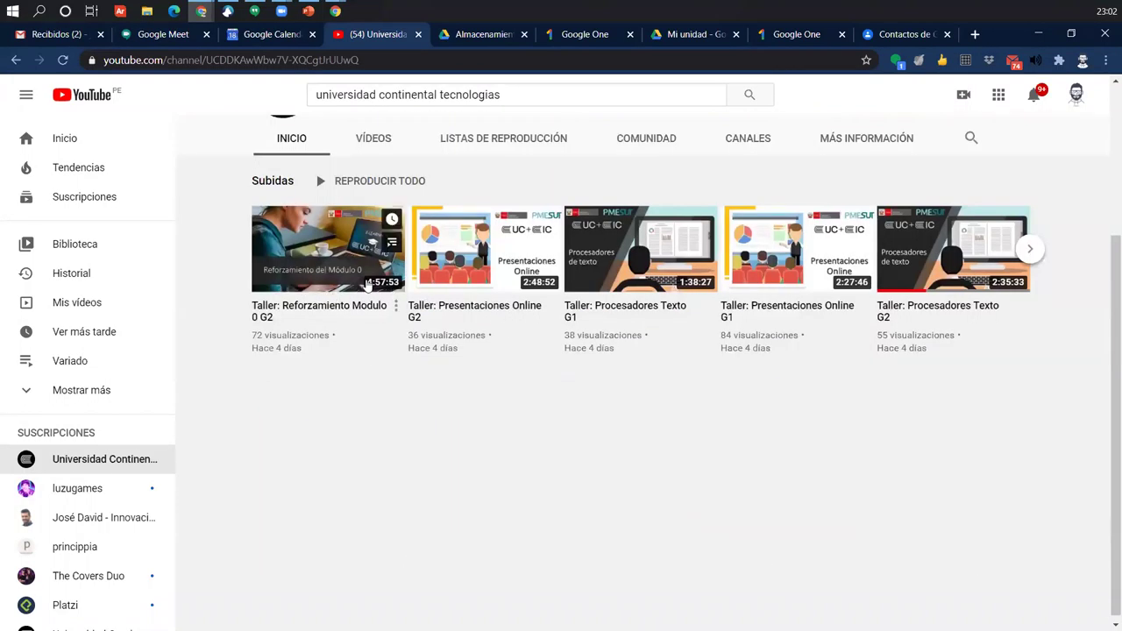
pyautogui.click(366, 145)
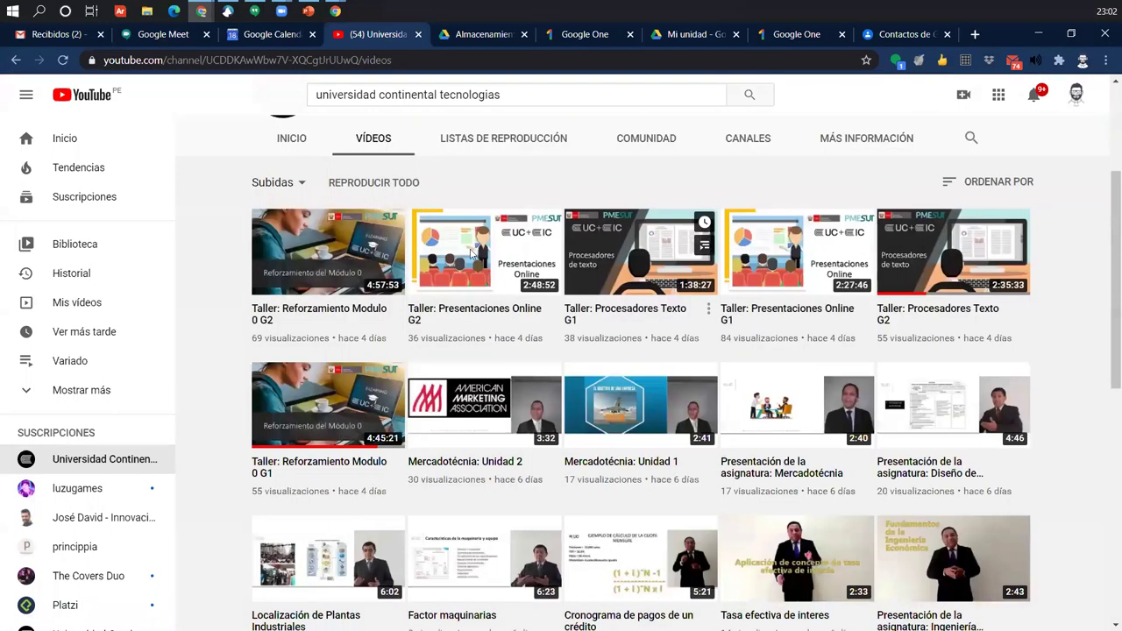
pyautogui.click(503, 166)
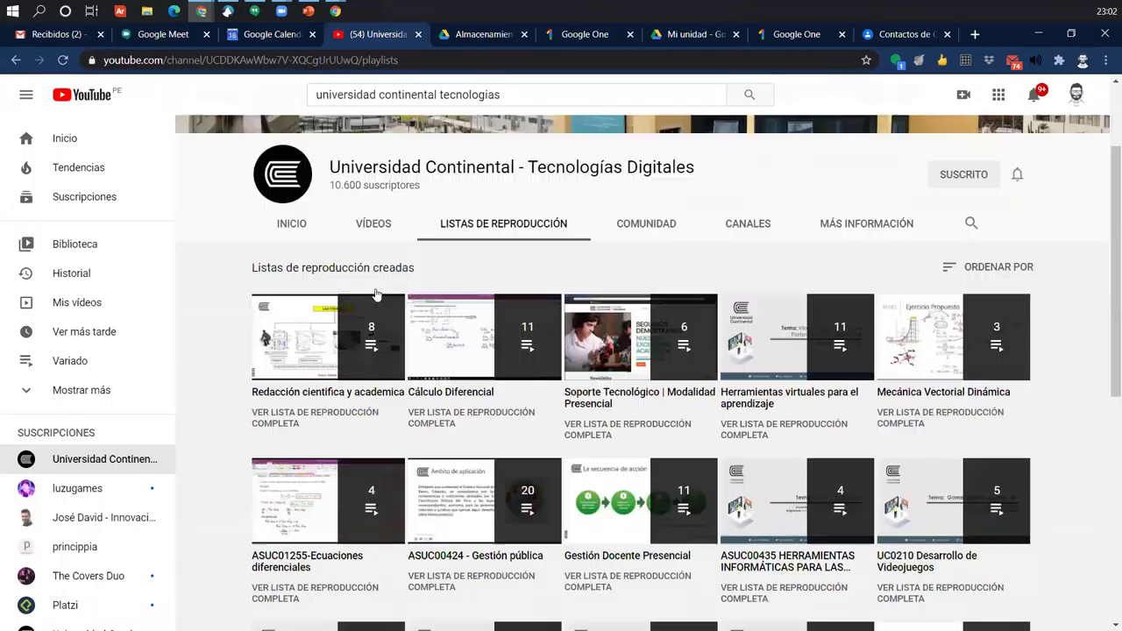
pyautogui.hotkey('alt', 'Left')
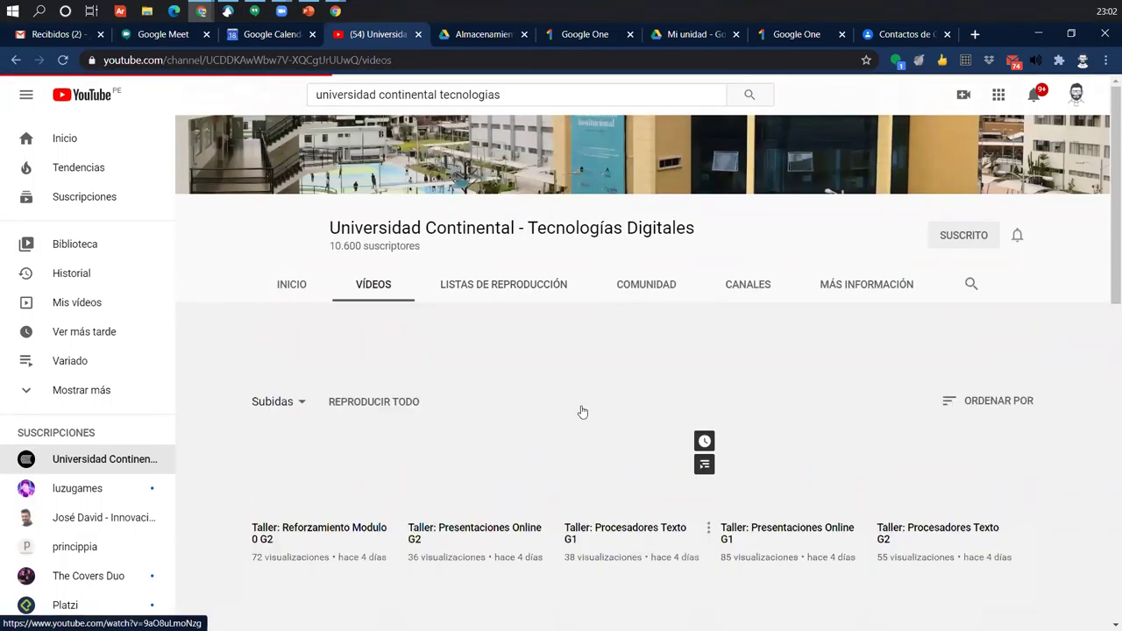
# - Scroll through the channel's uploads grid and back up to the top
pyautogui.scroll(-3, 653, 446)
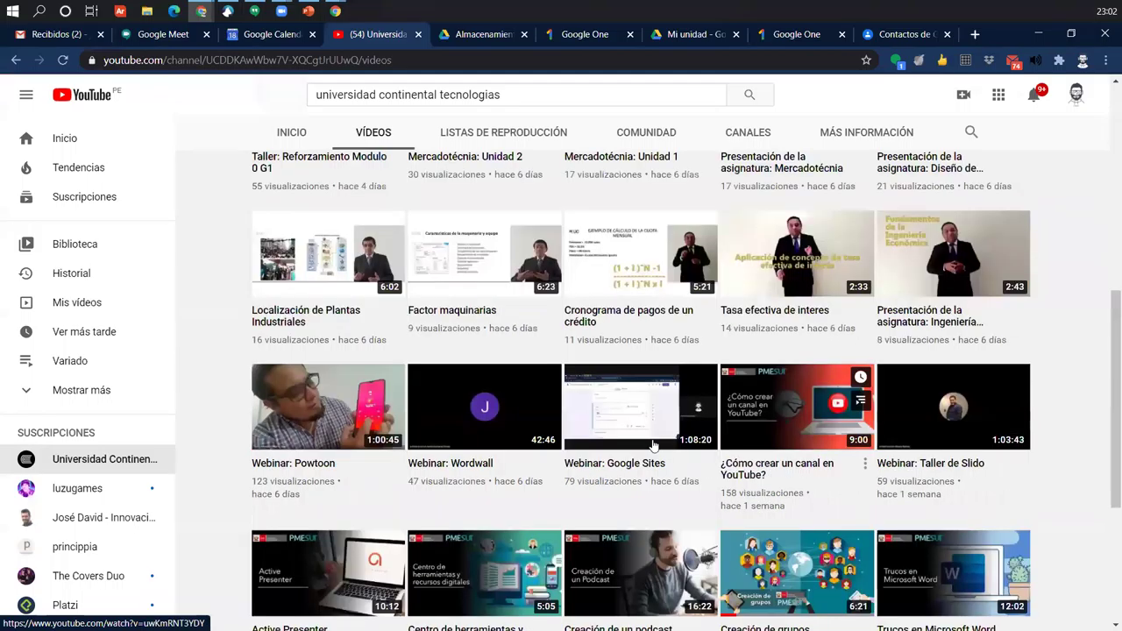
pyautogui.scroll(-1, 653, 446)
pyautogui.scroll(-2, 562, 394)
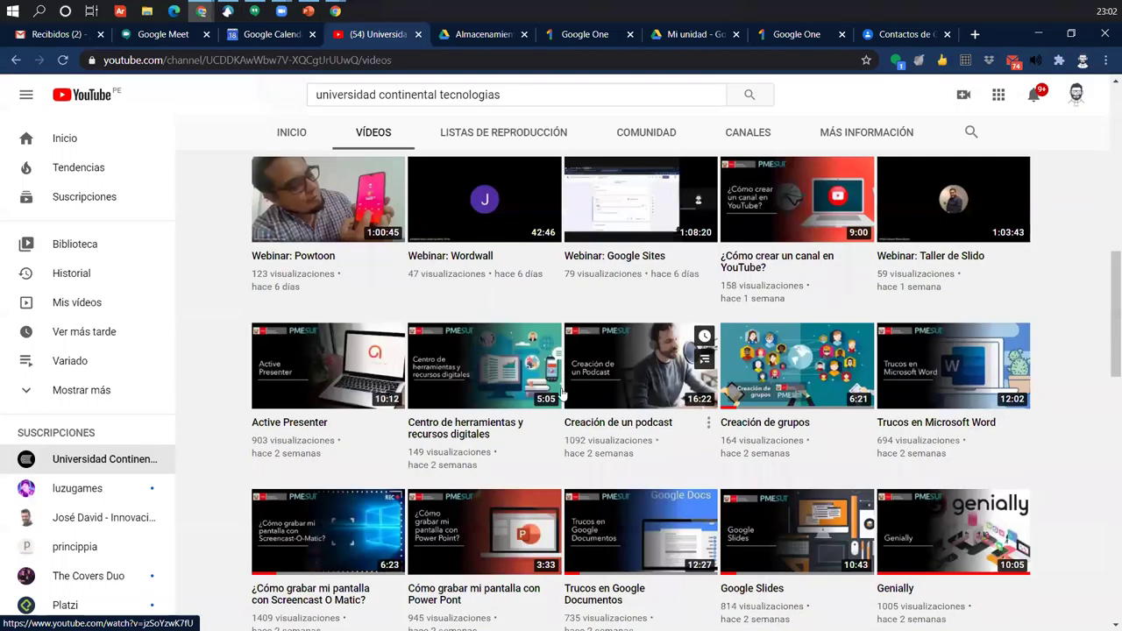
pyautogui.scroll(3, 745, 361)
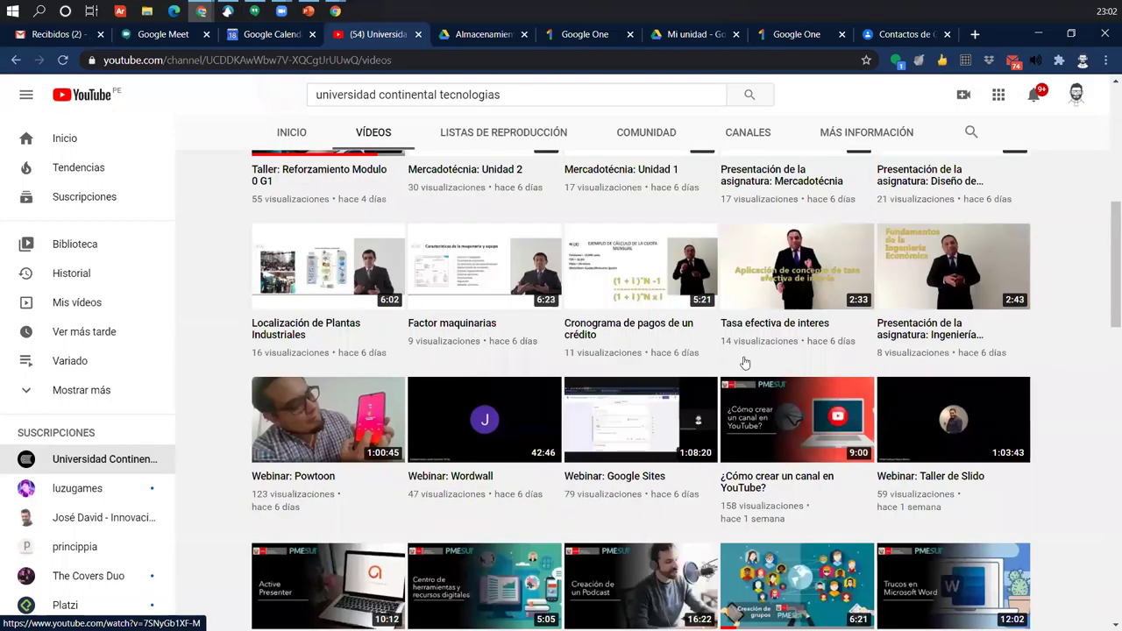
pyautogui.moveTo(745, 361)
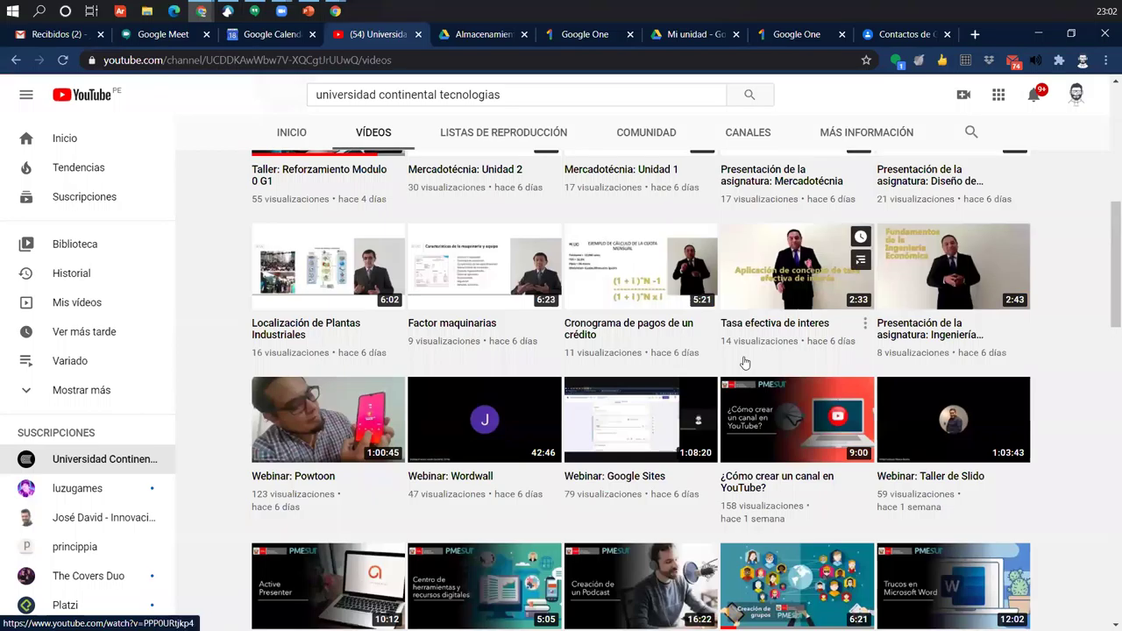
pyautogui.scroll(-5, 743, 361)
pyautogui.scroll(-5, 193, 421)
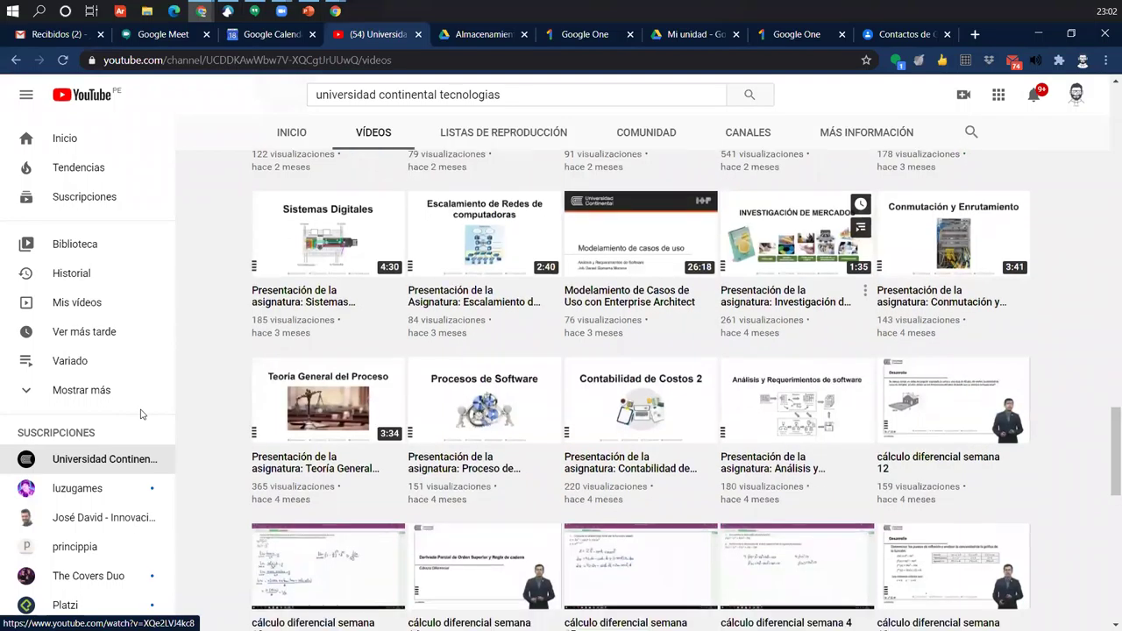
pyautogui.scroll(3, 259, 390)
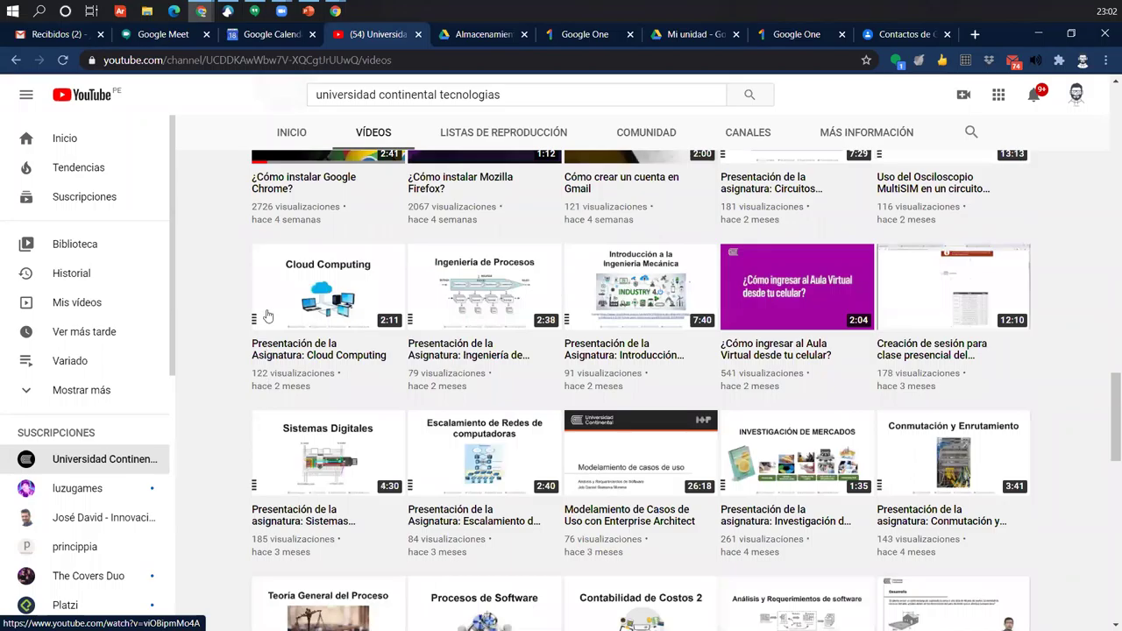
pyautogui.scroll(5, 427, 262)
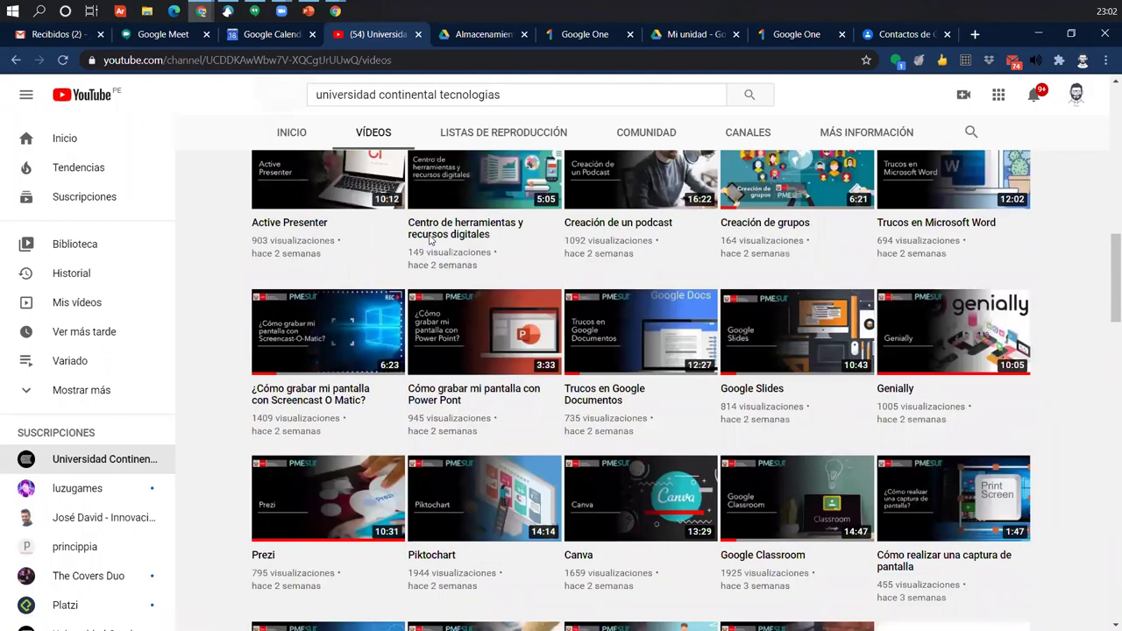
pyautogui.scroll(10, 431, 241)
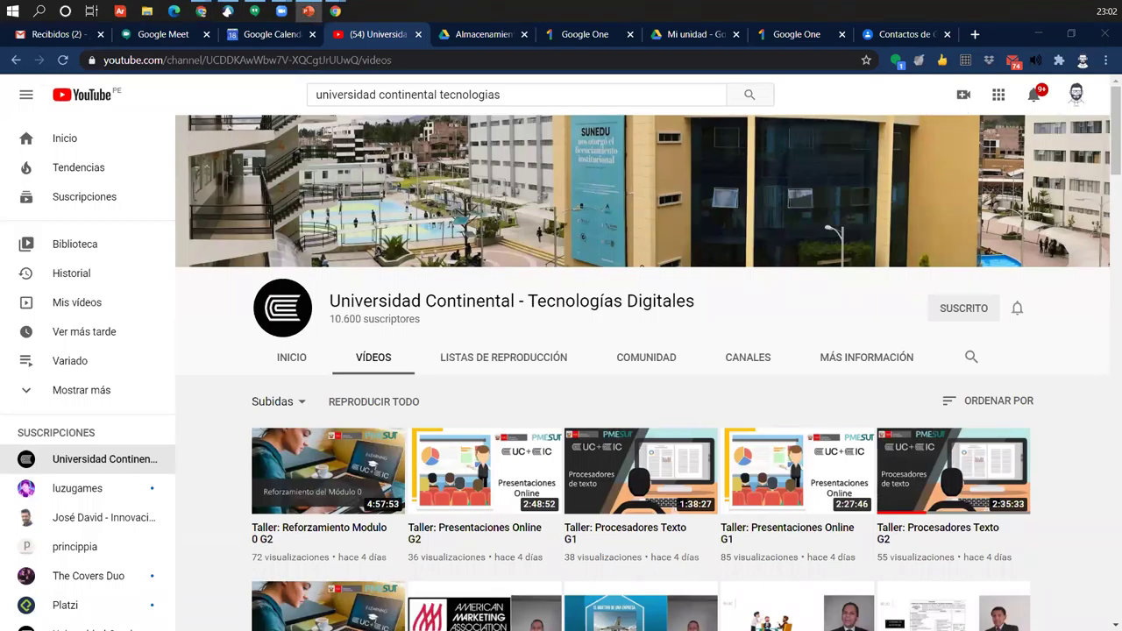
# - Switch to the Drive window and back, then bring the Gmail 'Recibidos' inbox forward
pyautogui.click(374, 357)
pyautogui.hotkey('alt', 'Tab')
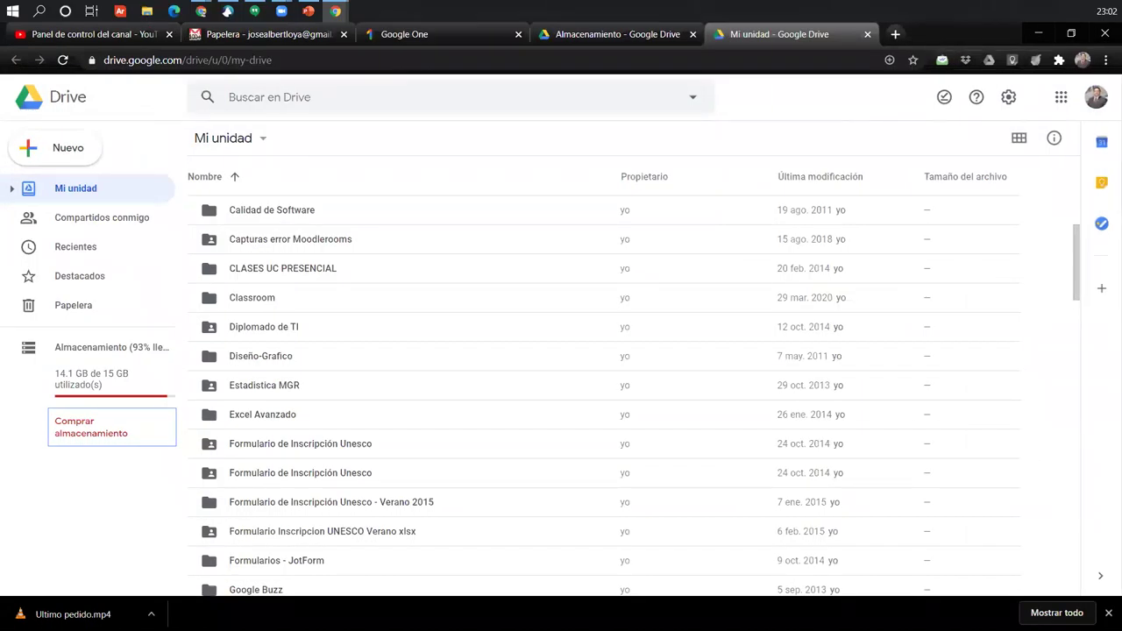
pyautogui.hotkey('alt', 'Tab')
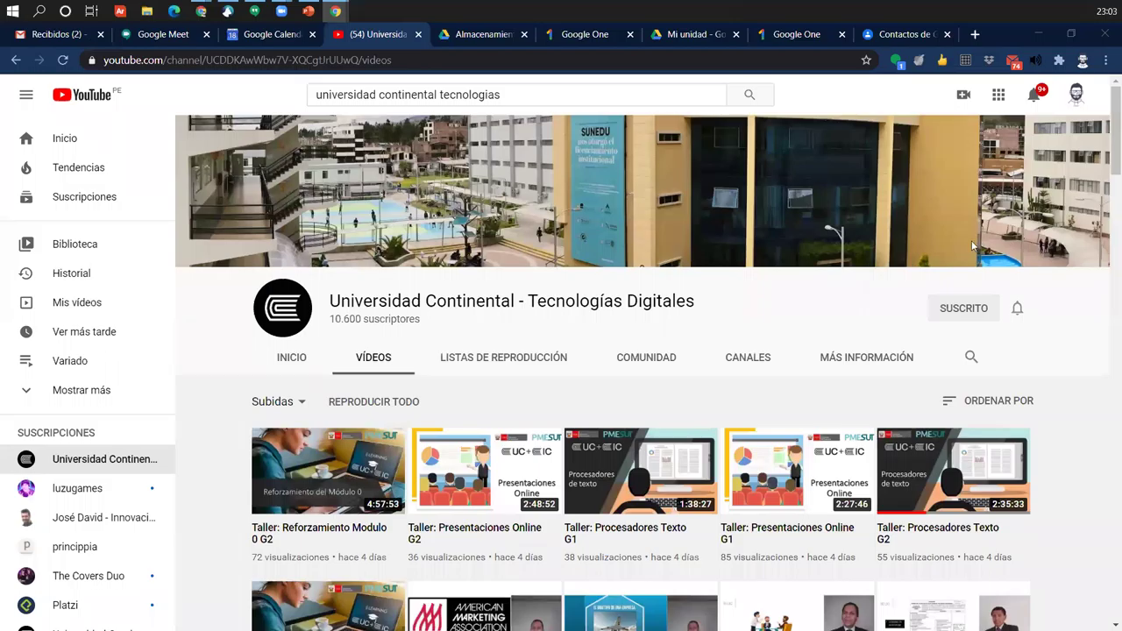
pyautogui.click(61, 35)
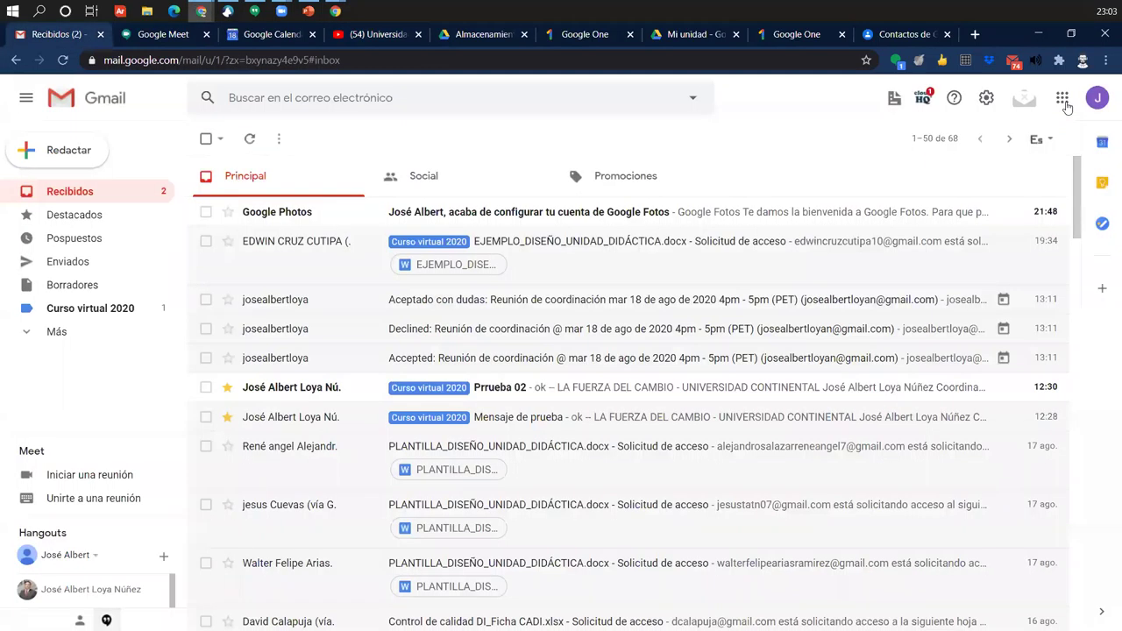
# - Close the Meet, Calendar, Contacts and other tabs, then launch Drive from the Google apps grid
pyautogui.click(161, 36)
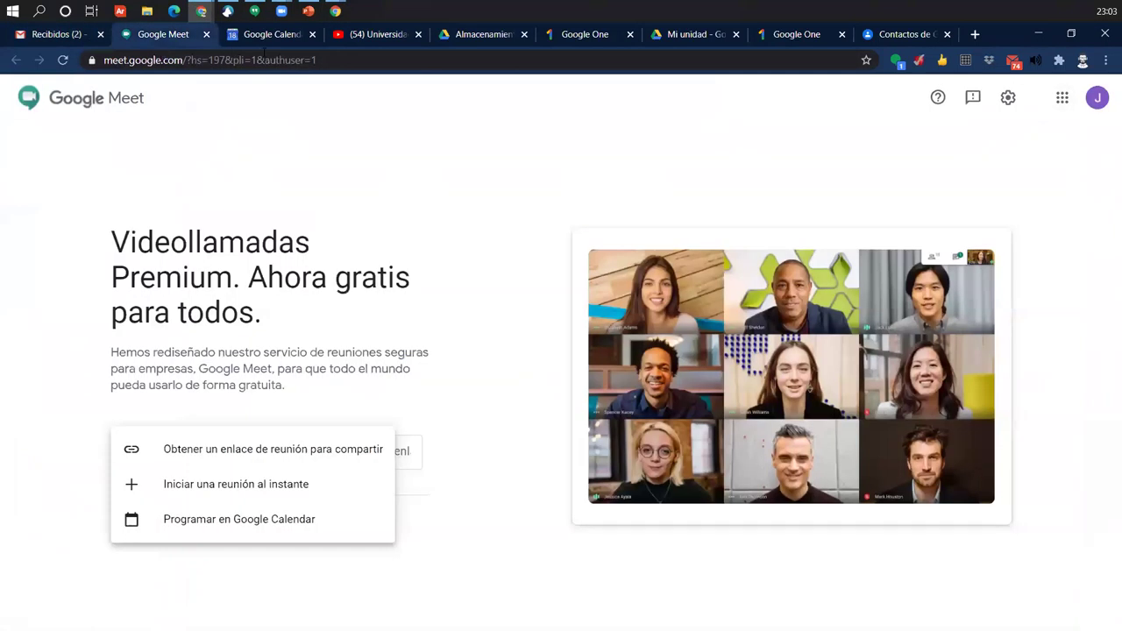
pyautogui.hotkey('ctrl', 'w')
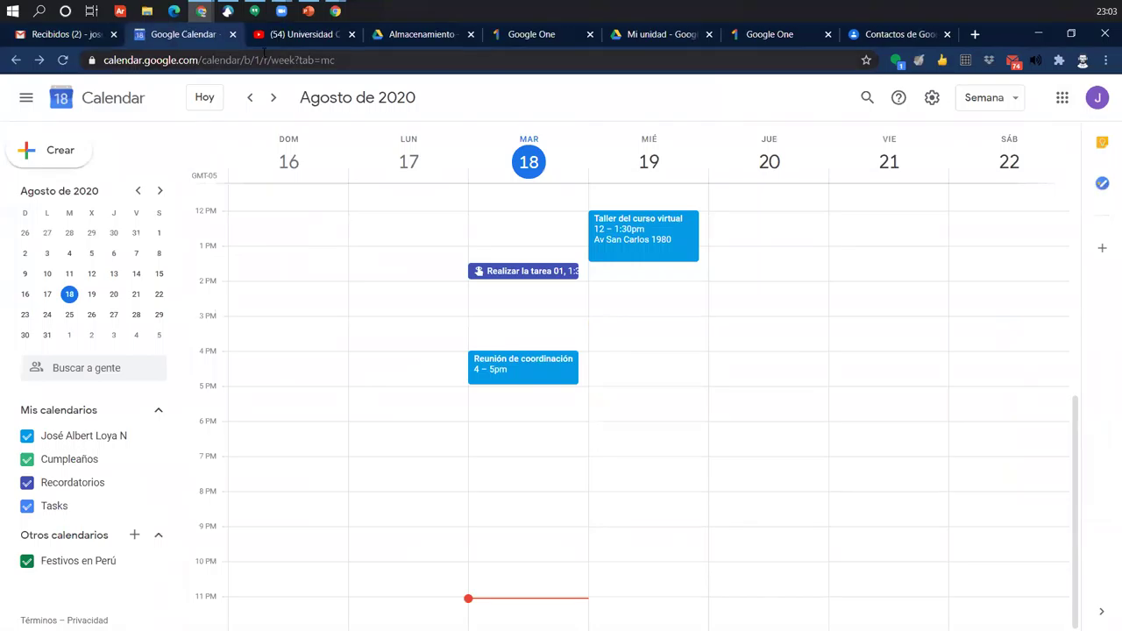
pyautogui.hotkey('ctrl', 'w')
pyautogui.hotkey('ctrl', 'w')
pyautogui.hotkey('ctrl', 'w')
pyautogui.hotkey('ctrl', 'w')
pyautogui.hotkey('ctrl', 'w')
pyautogui.hotkey('ctrl', 'w')
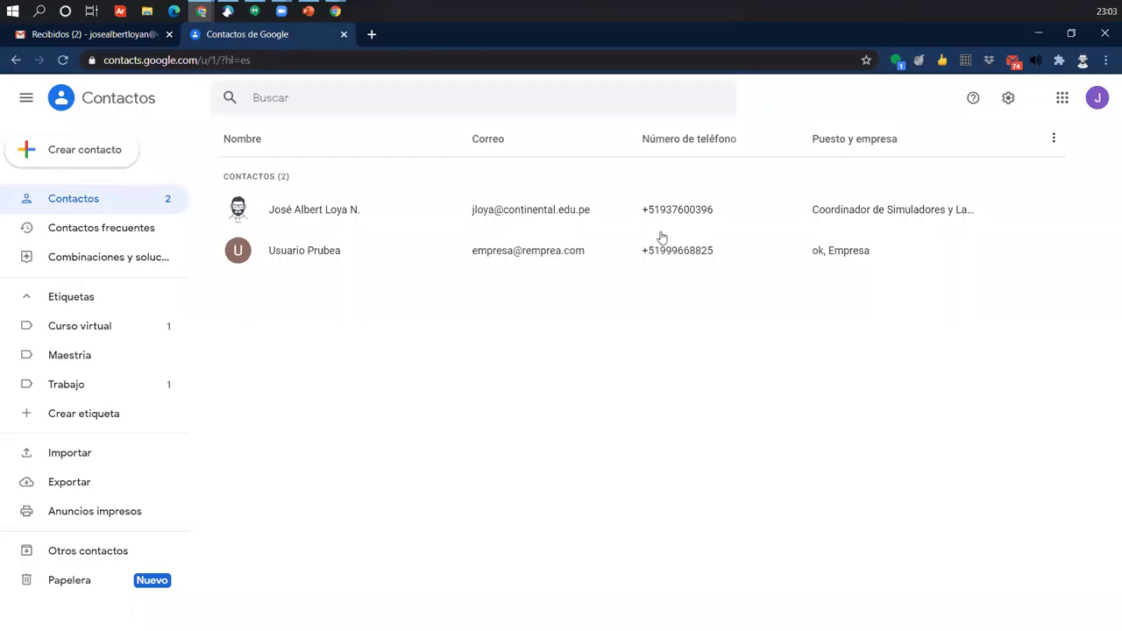
pyautogui.hotkey('ctrl', 'w')
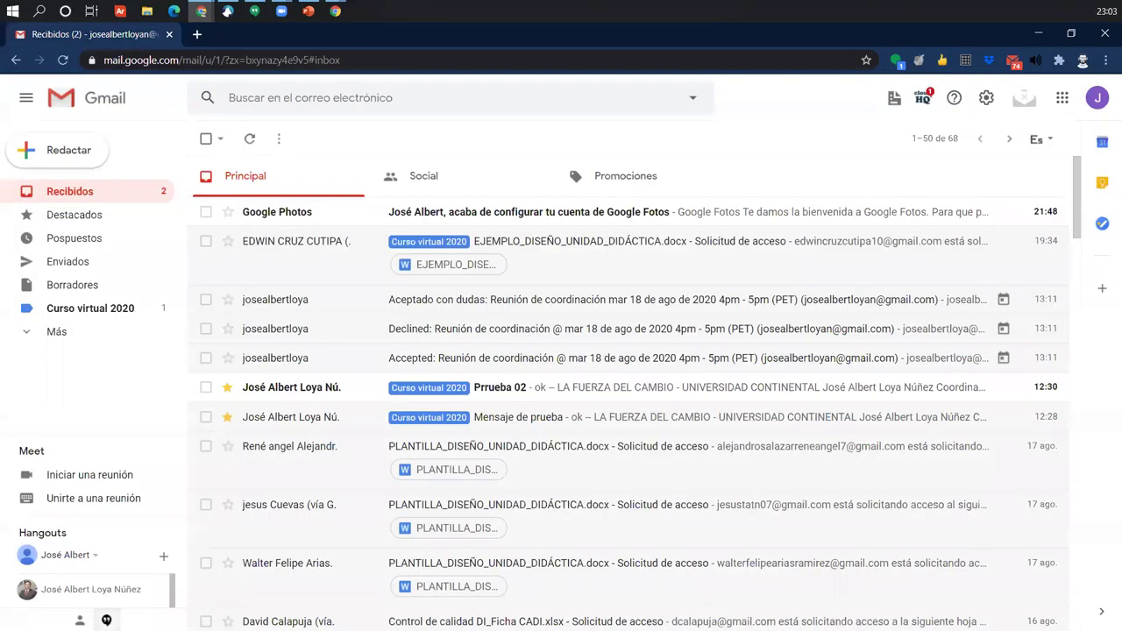
pyautogui.hotkey('alt', 'Tab')
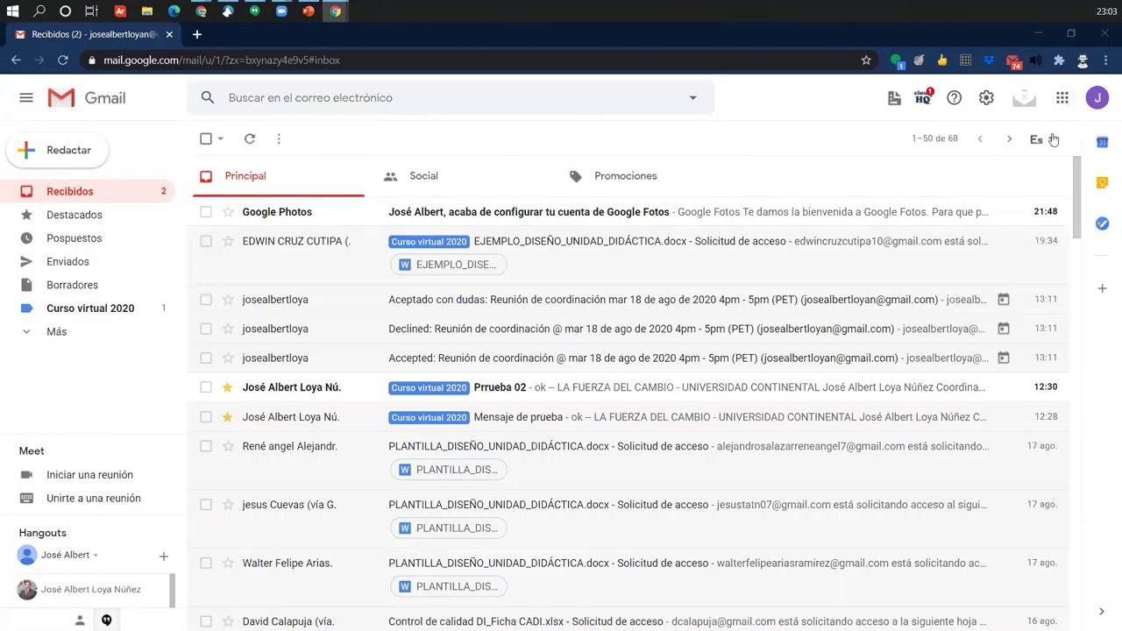
pyautogui.click(1061, 97)
pyautogui.click(1019, 249)
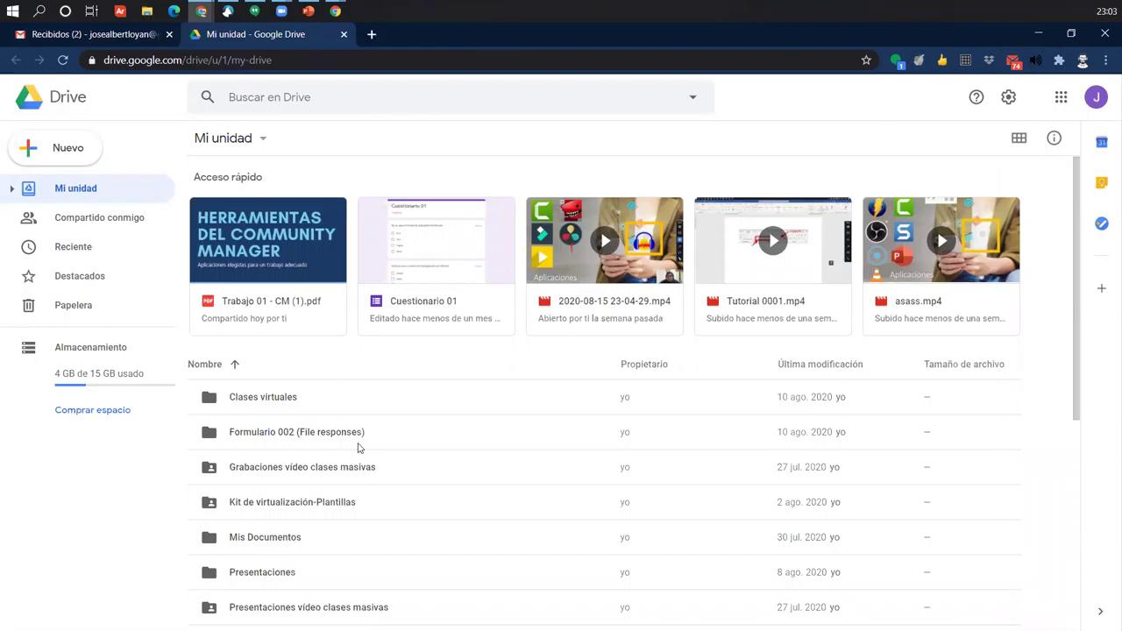
pyautogui.click(66, 159)
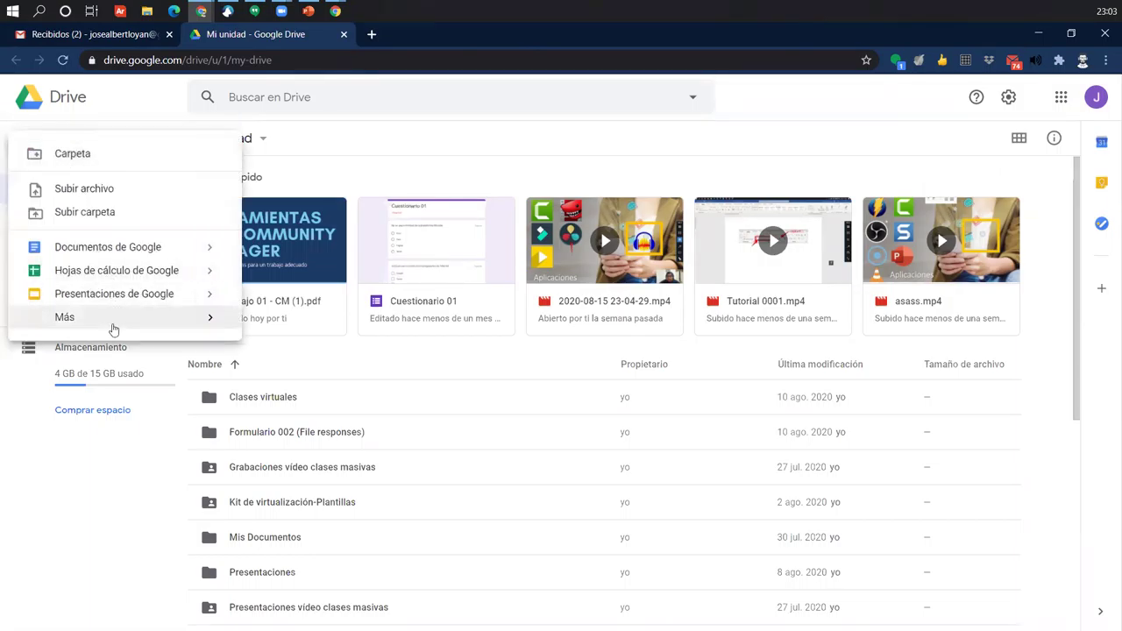
pyautogui.moveTo(113, 329)
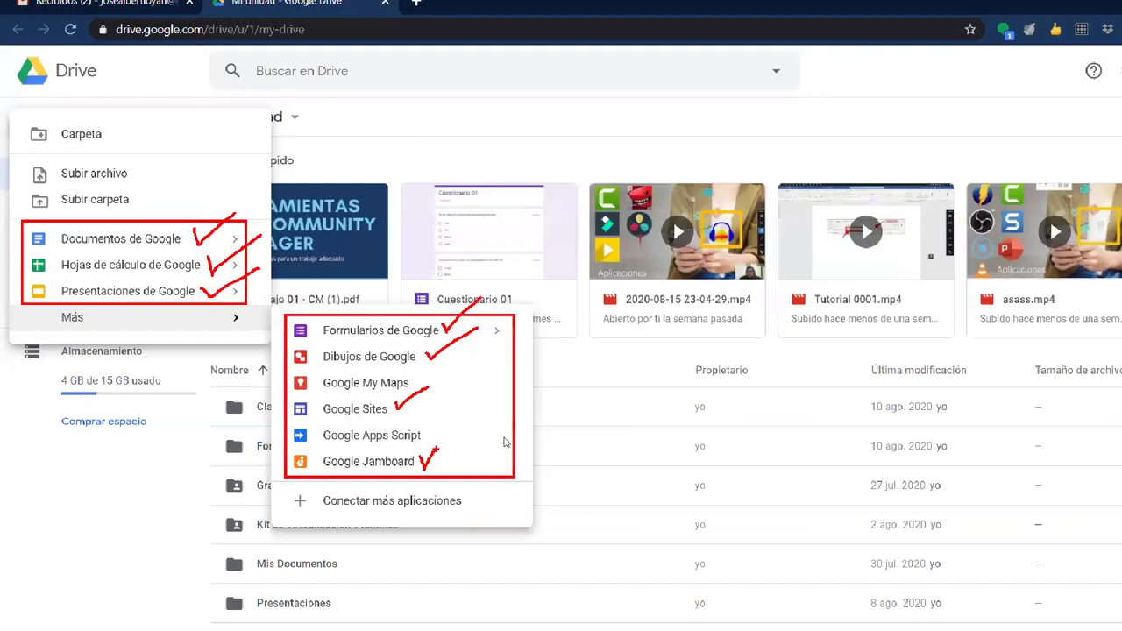
pyautogui.click(564, 456)
pyautogui.scroll(-3, 564, 456)
pyautogui.scroll(3, 563, 456)
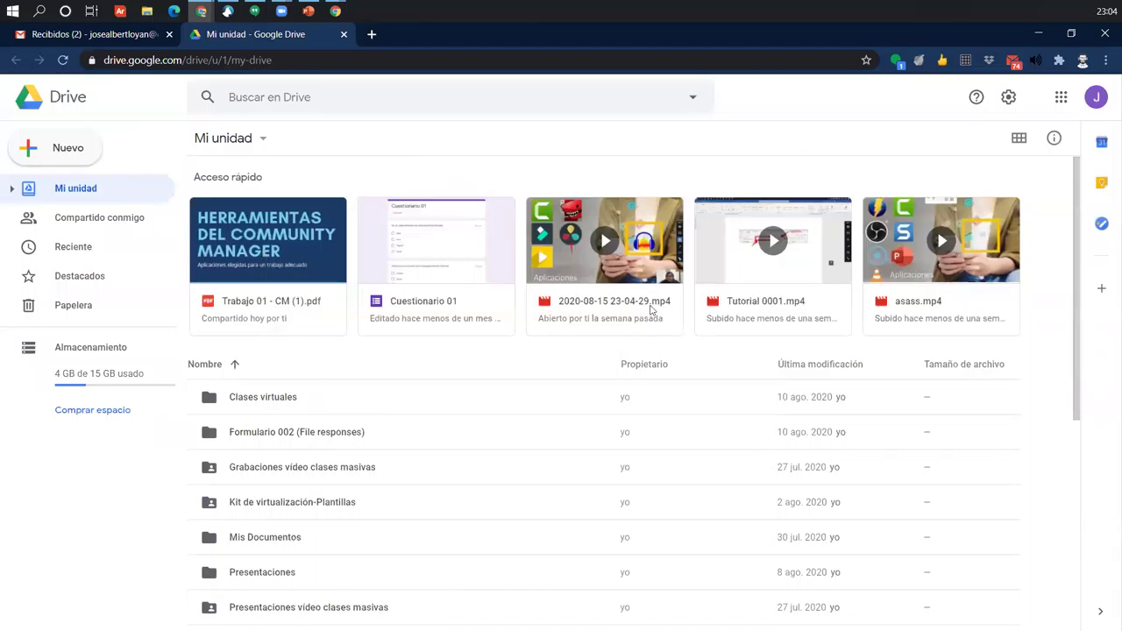
pyautogui.scroll(-1, 653, 544)
# - Create a folder named 'Capturas de pantalla' in Mi unidad and open it
pyautogui.scroll(-4, 759, 596)
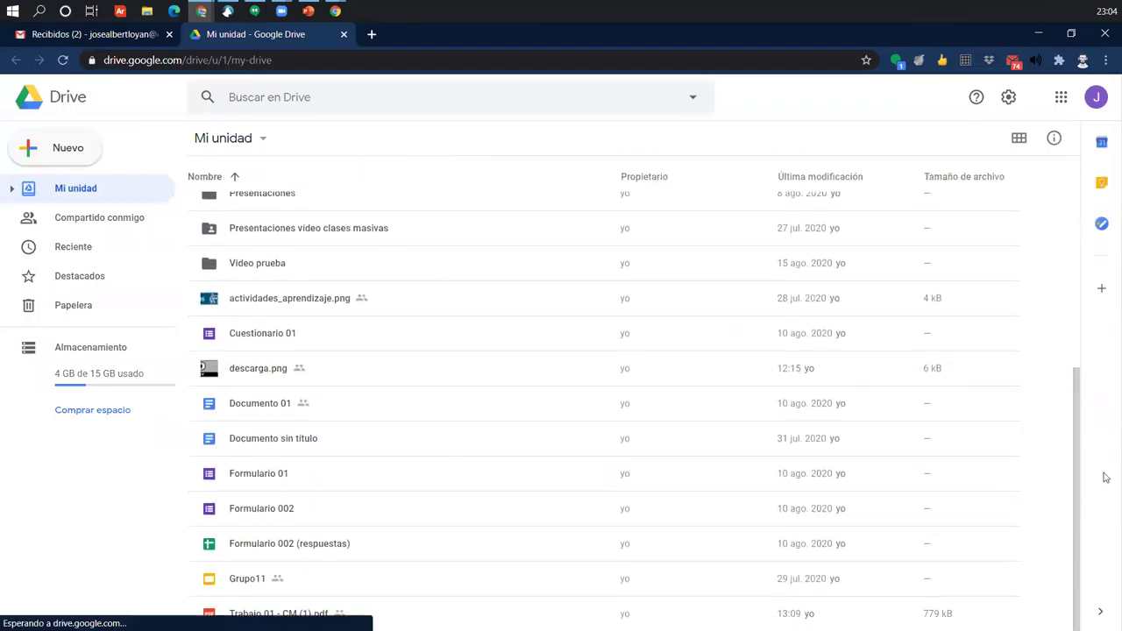
pyautogui.scroll(5, 412, 313)
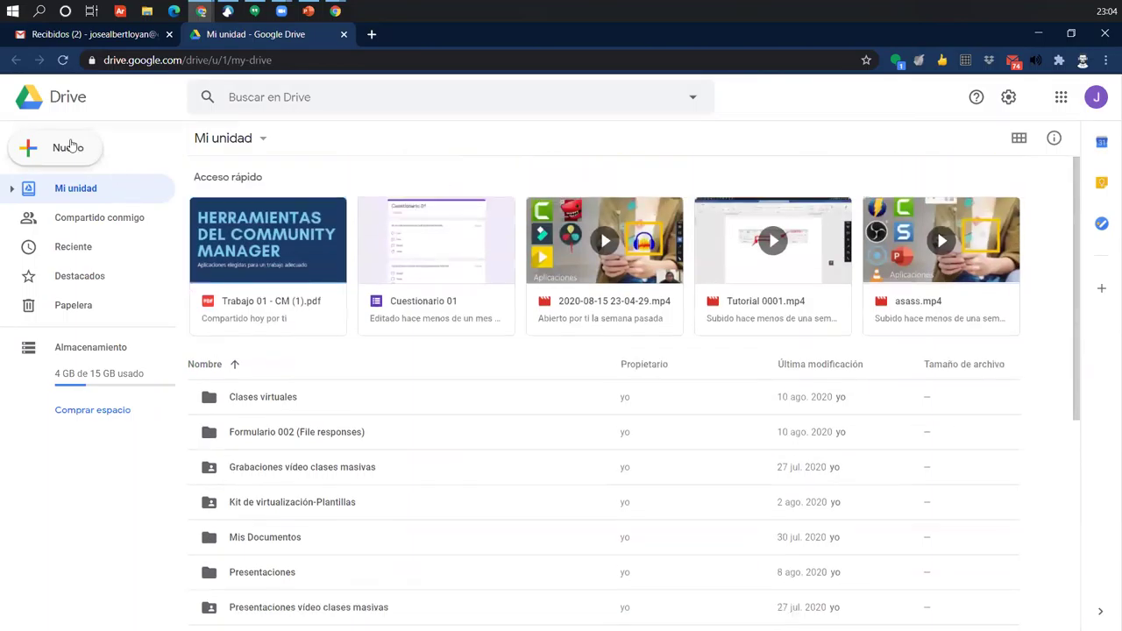
pyautogui.click(67, 148)
pyautogui.click(72, 153)
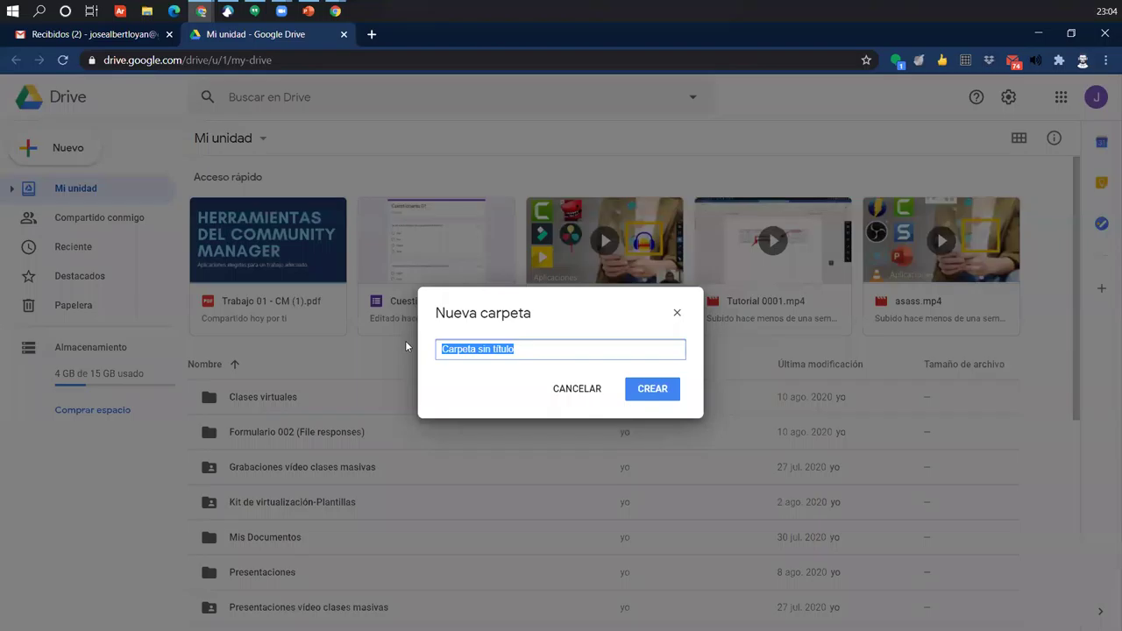
pyautogui.write('Capturas d')
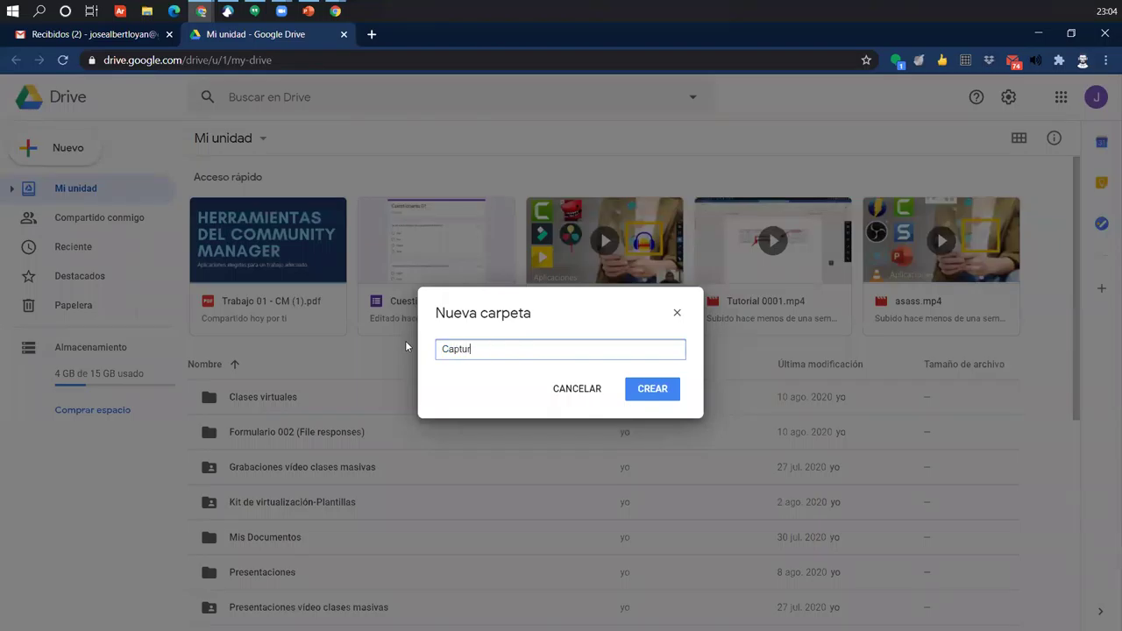
pyautogui.write('e pantalla')
pyautogui.press('Return')
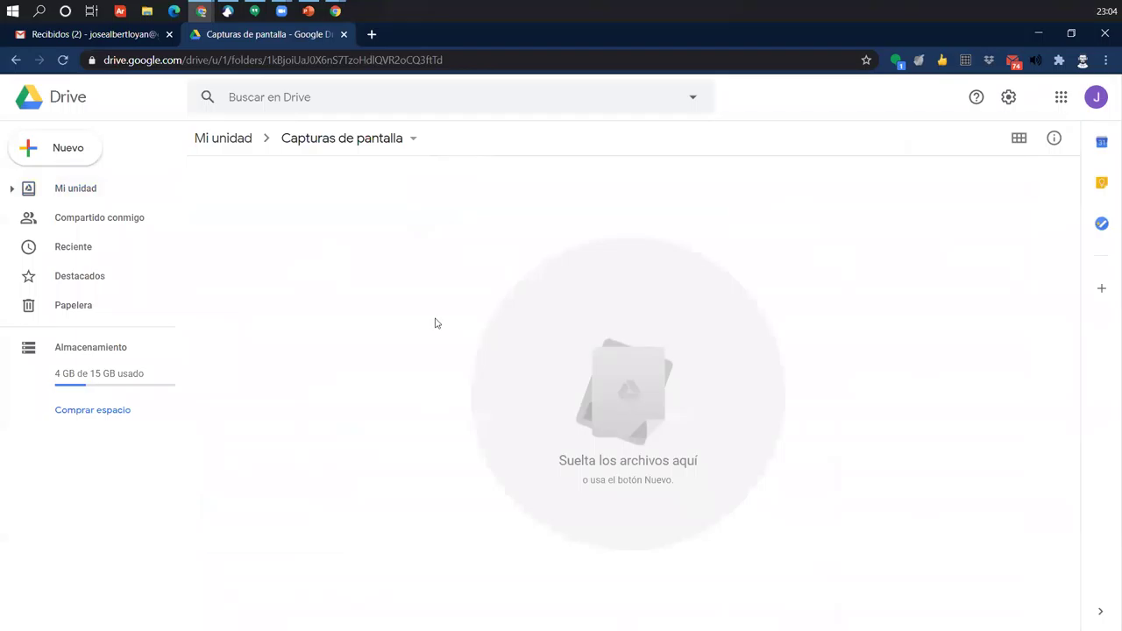
pyautogui.click(59, 150)
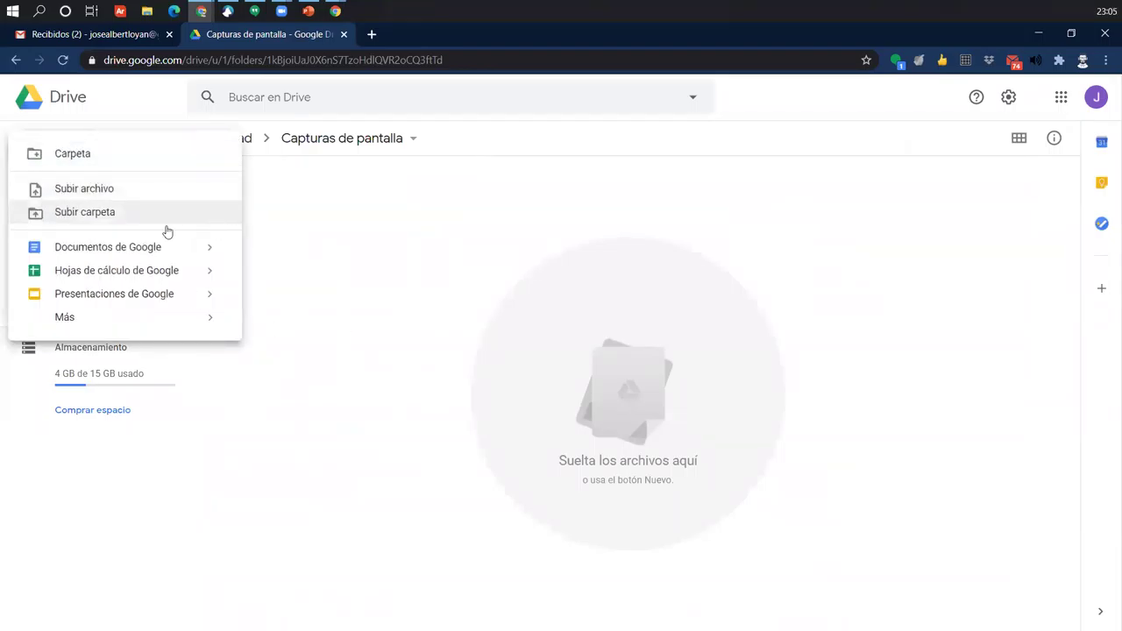
# - Upload the gmail1 image from Descargas into Capturas de pantalla
pyautogui.click(138, 190)
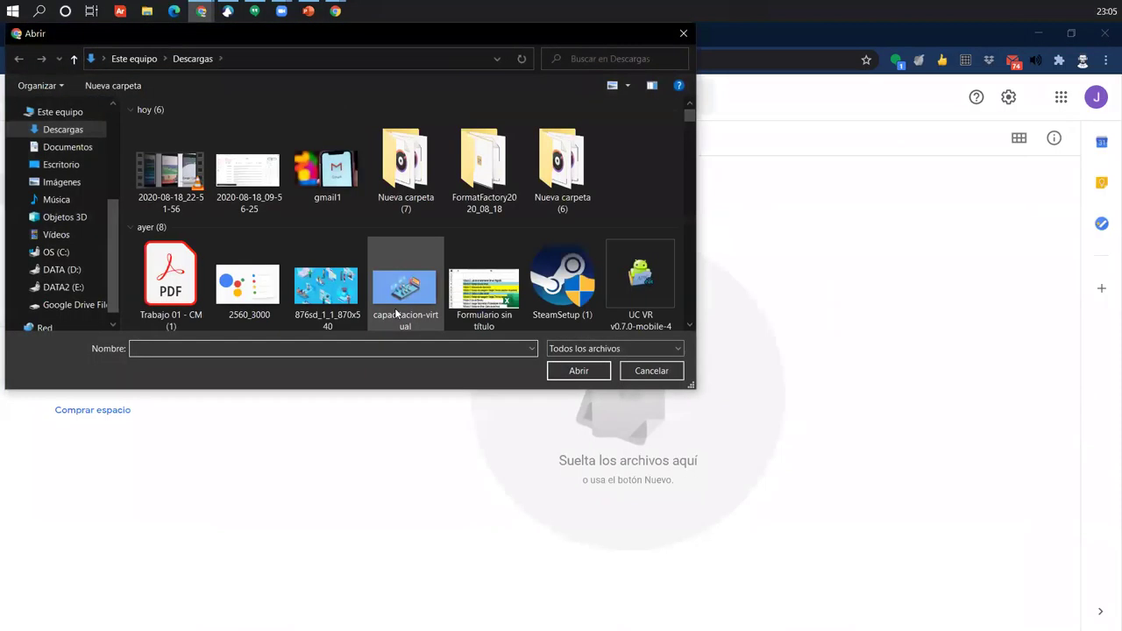
pyautogui.click(327, 174)
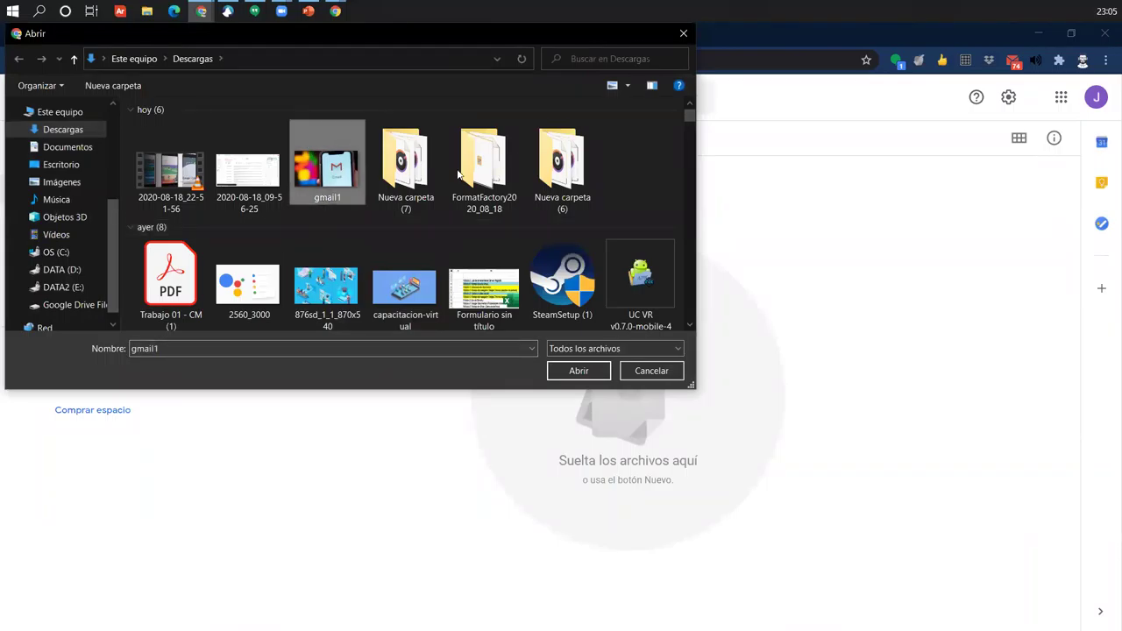
pyautogui.click(579, 371)
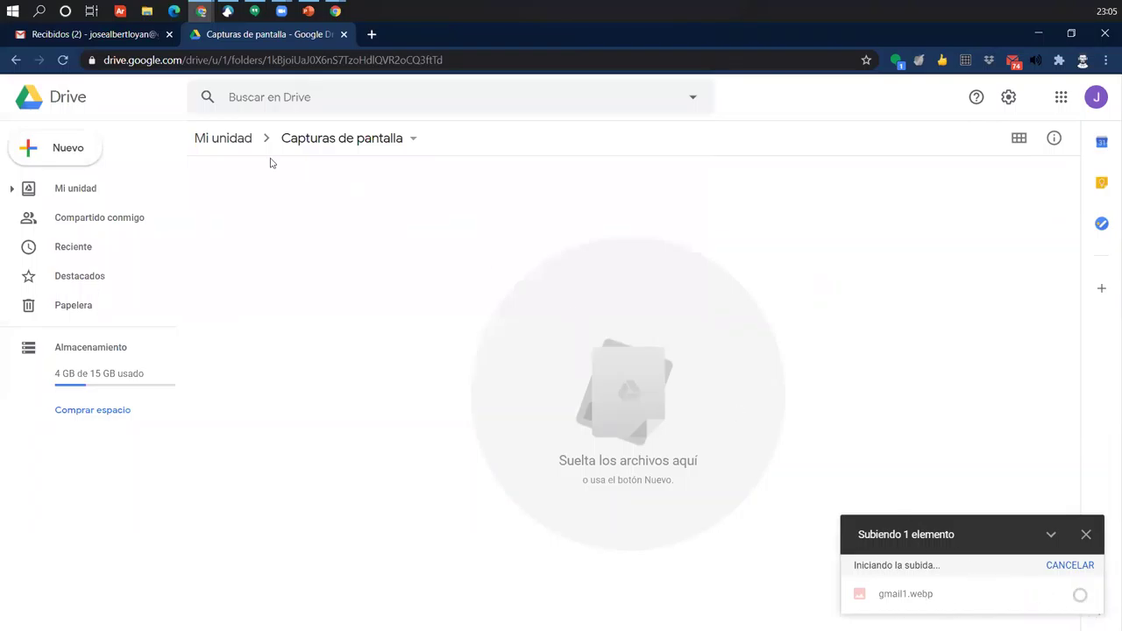
# - Reopen the upload file picker and cancel without choosing another file
pyautogui.click(83, 156)
pyautogui.click(117, 188)
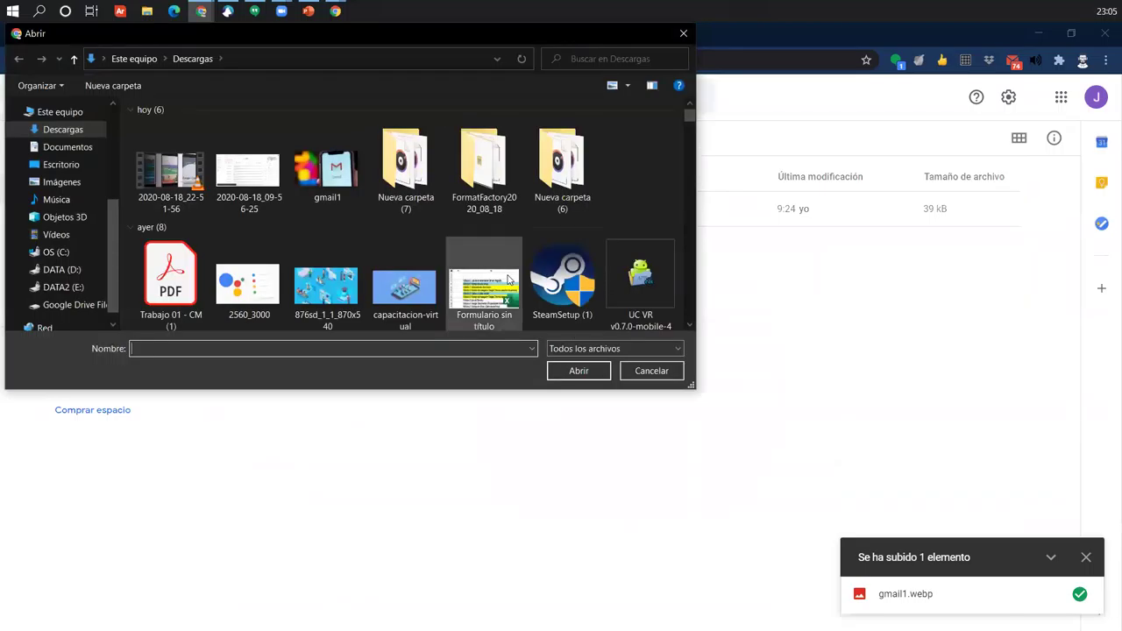
pyautogui.scroll(-3, 278, 258)
pyautogui.scroll(5, 278, 258)
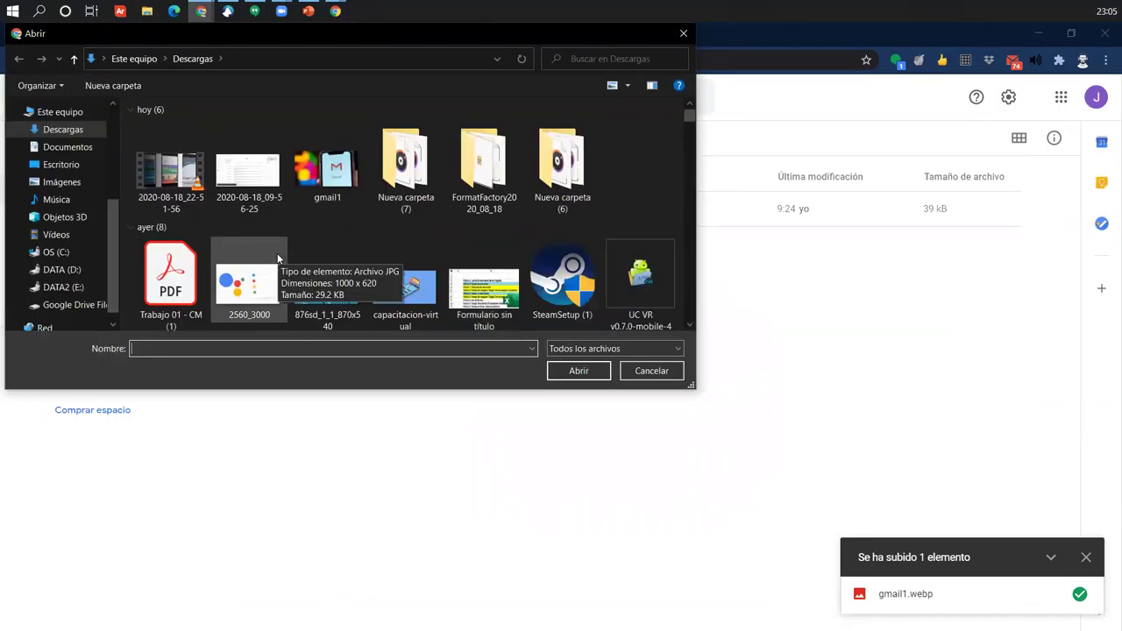
pyautogui.click(651, 371)
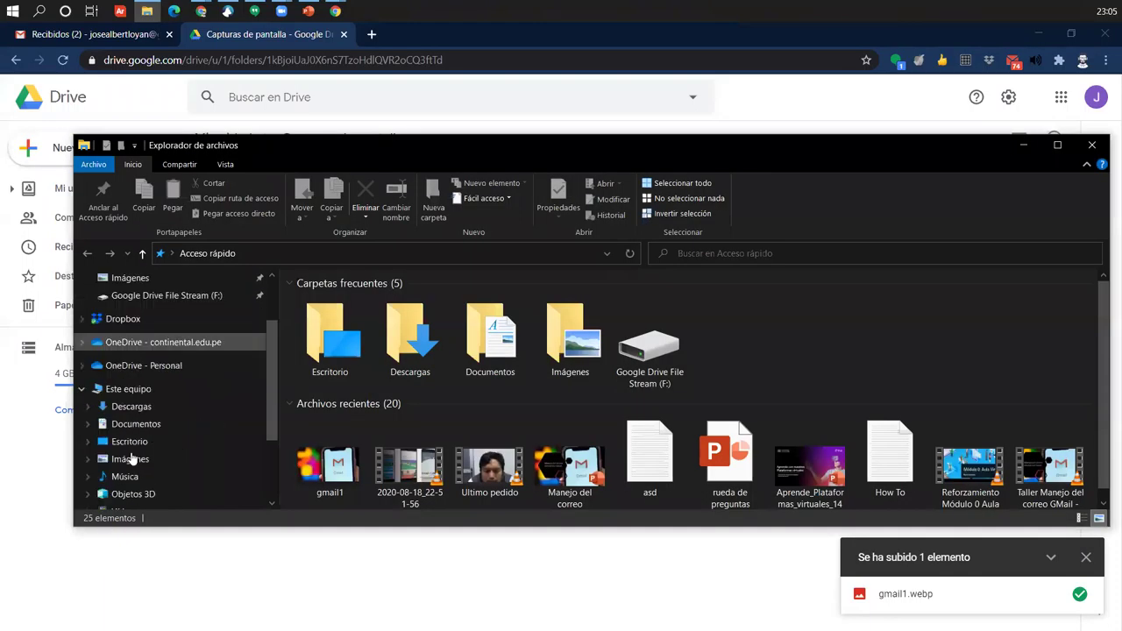
pyautogui.click(149, 472)
pyautogui.scroll(-2, 151, 472)
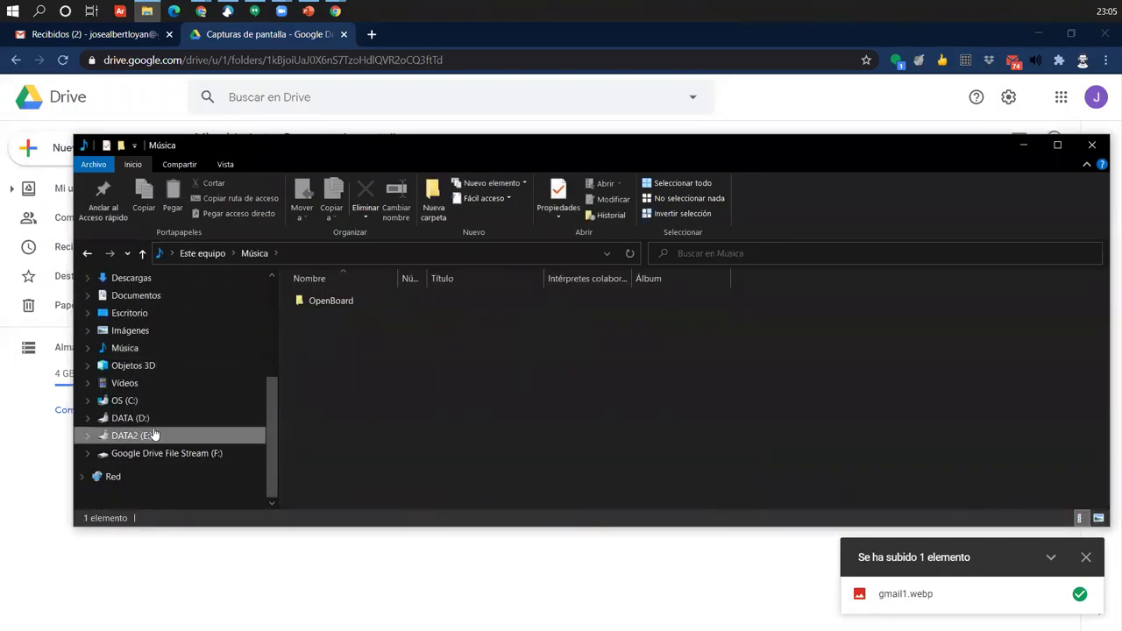
pyautogui.click(150, 433)
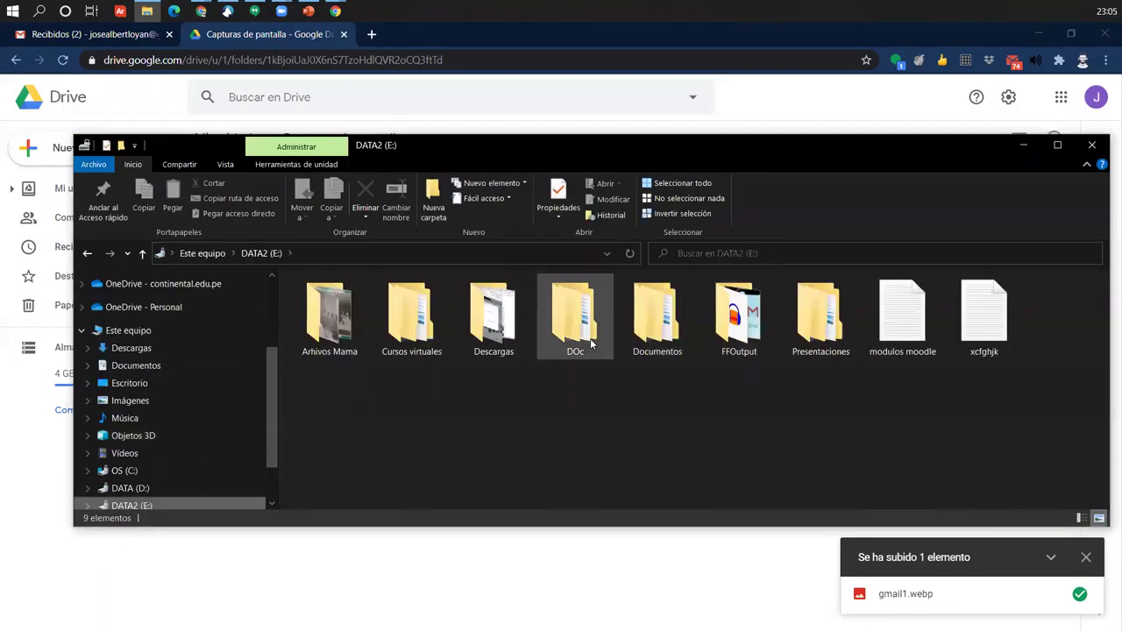
pyautogui.doubleClick(821, 316)
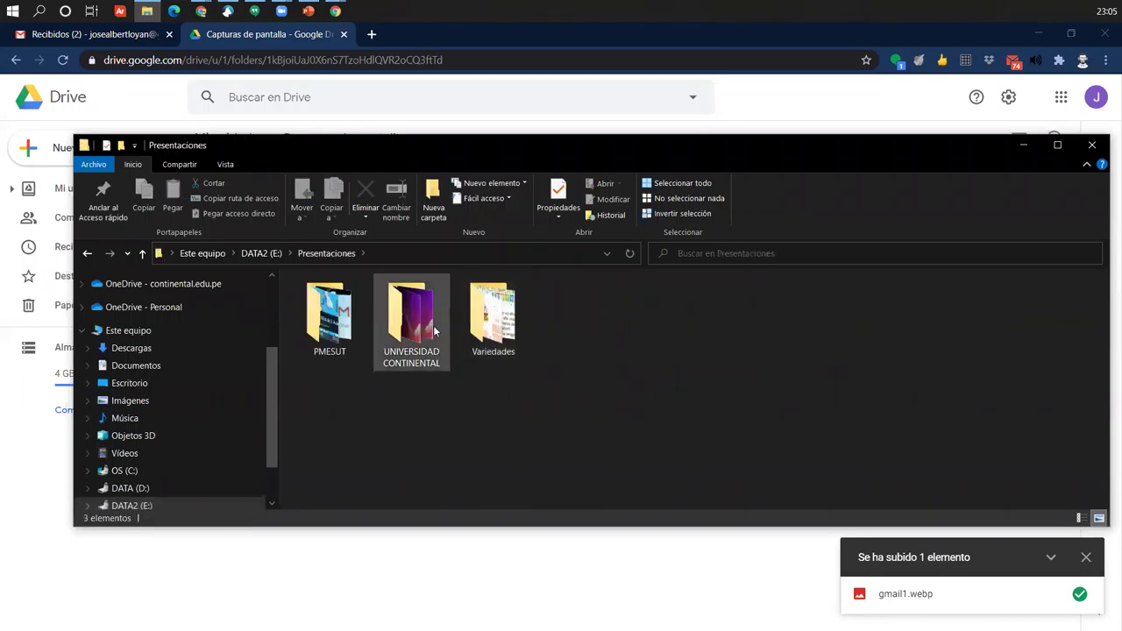
pyautogui.click(344, 333)
pyautogui.doubleClick(344, 333)
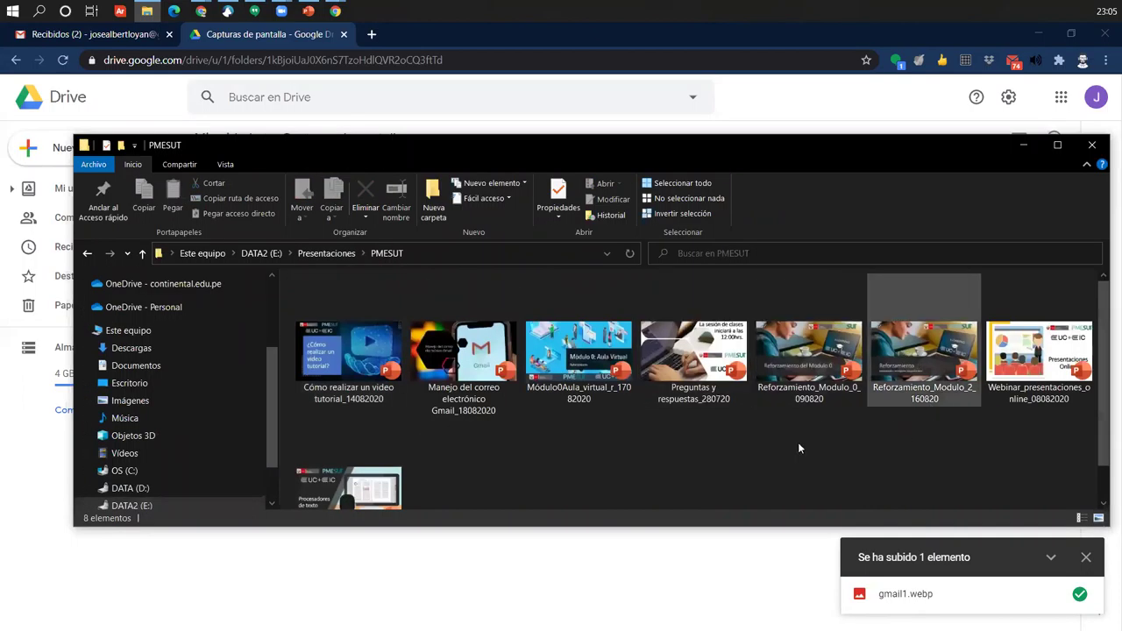
pyautogui.click(481, 375)
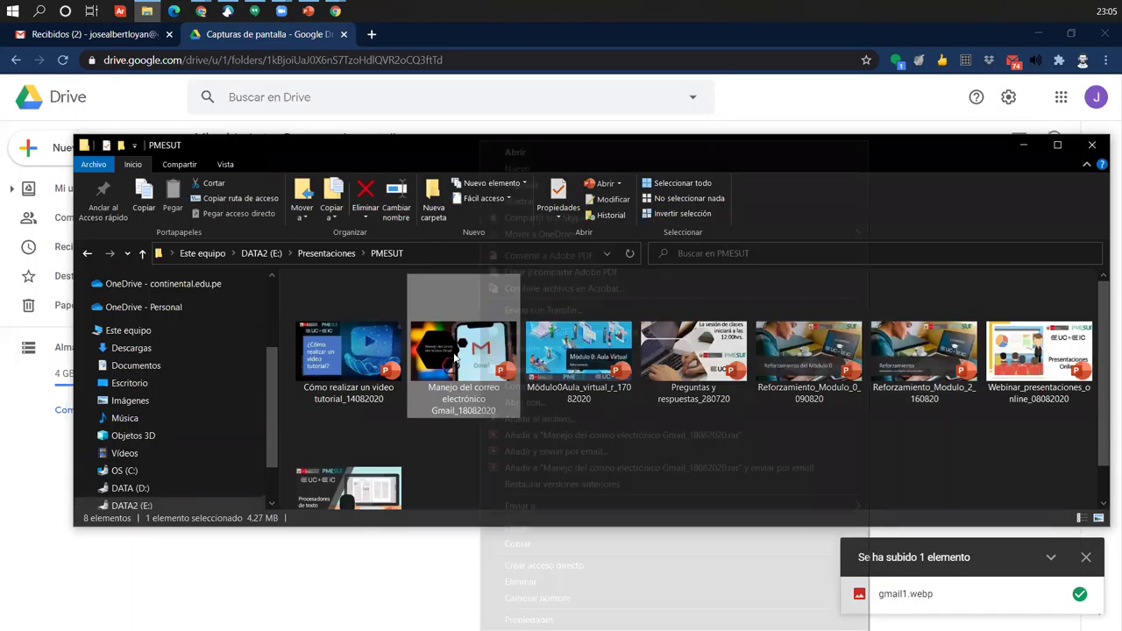
pyautogui.rightClick(456, 357)
pyautogui.press('Escape')
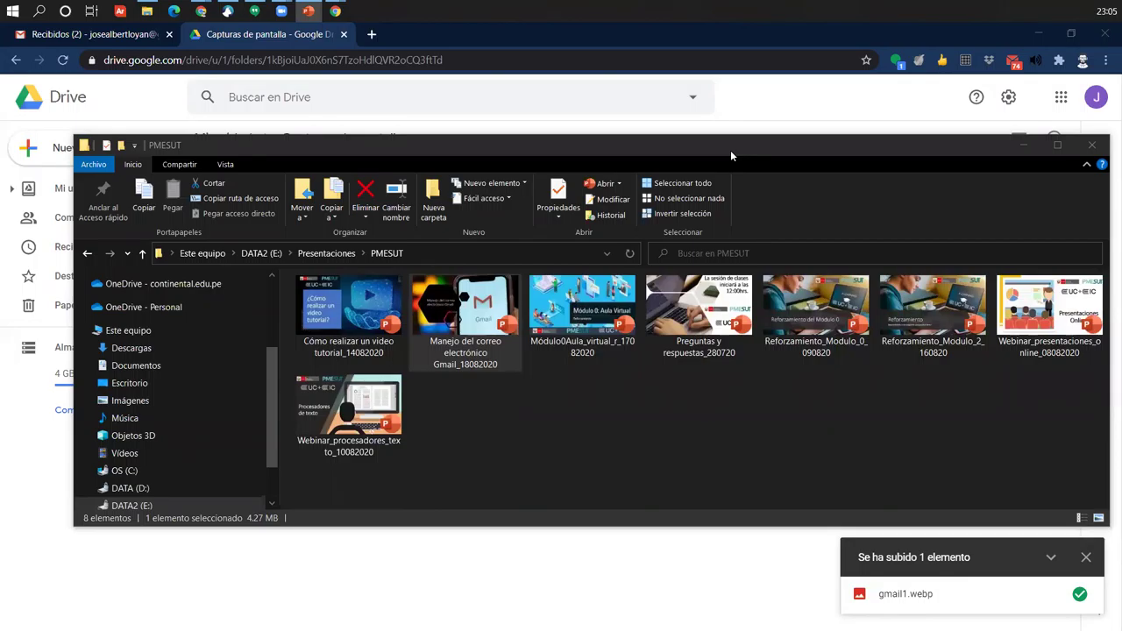
pyautogui.moveTo(1109, 151); pyautogui.dragTo(934, 282)
pyautogui.click(918, 275)
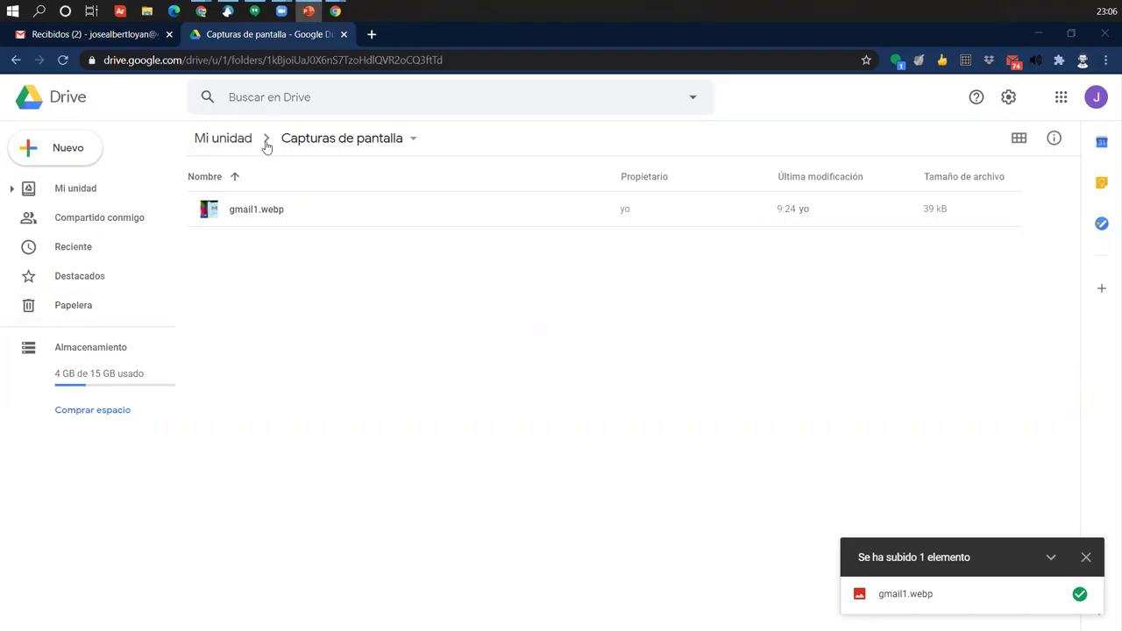
# - Upload the Gmail handling PDF from DATA2 (E:) > Presentaciones > PMESUT into Capturas de pantalla
pyautogui.click(37, 154)
pyautogui.click(104, 193)
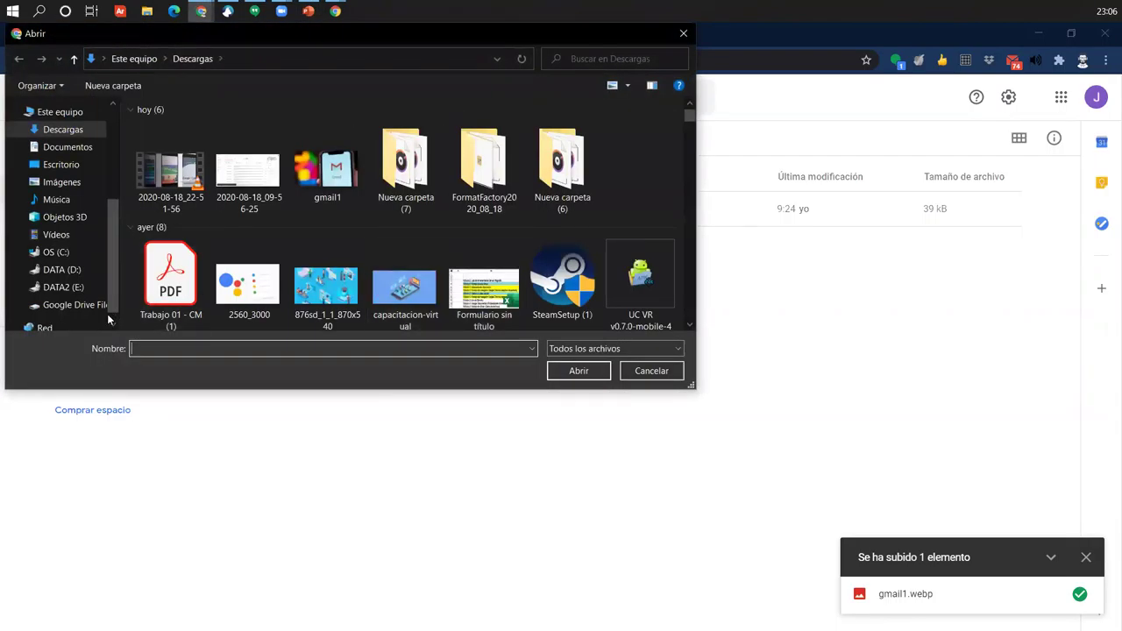
pyautogui.click(96, 306)
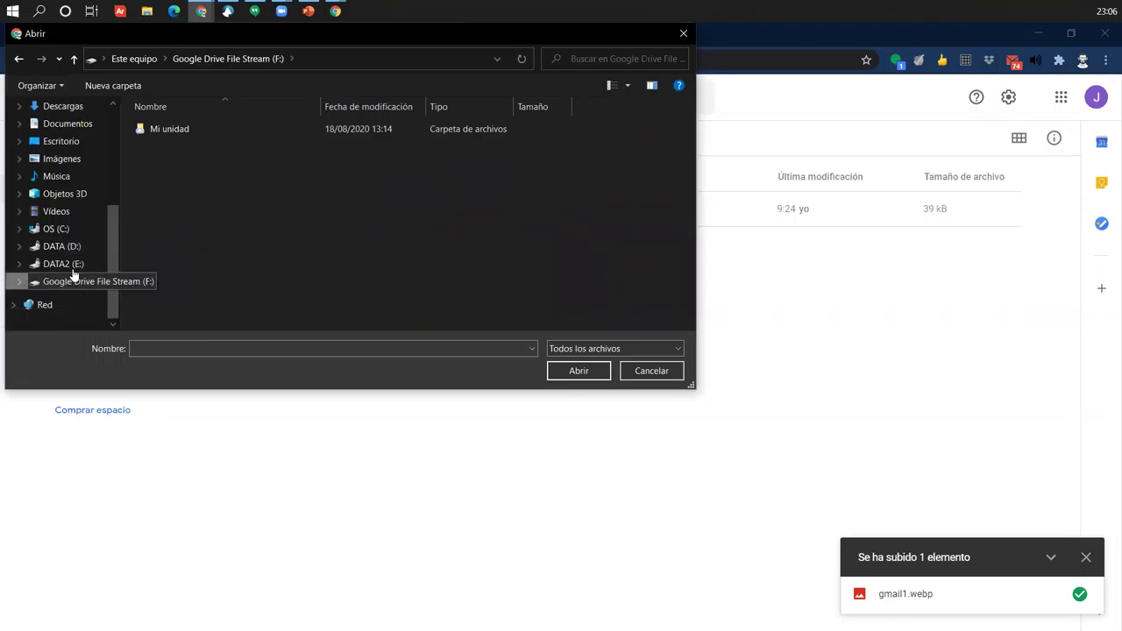
pyautogui.click(63, 264)
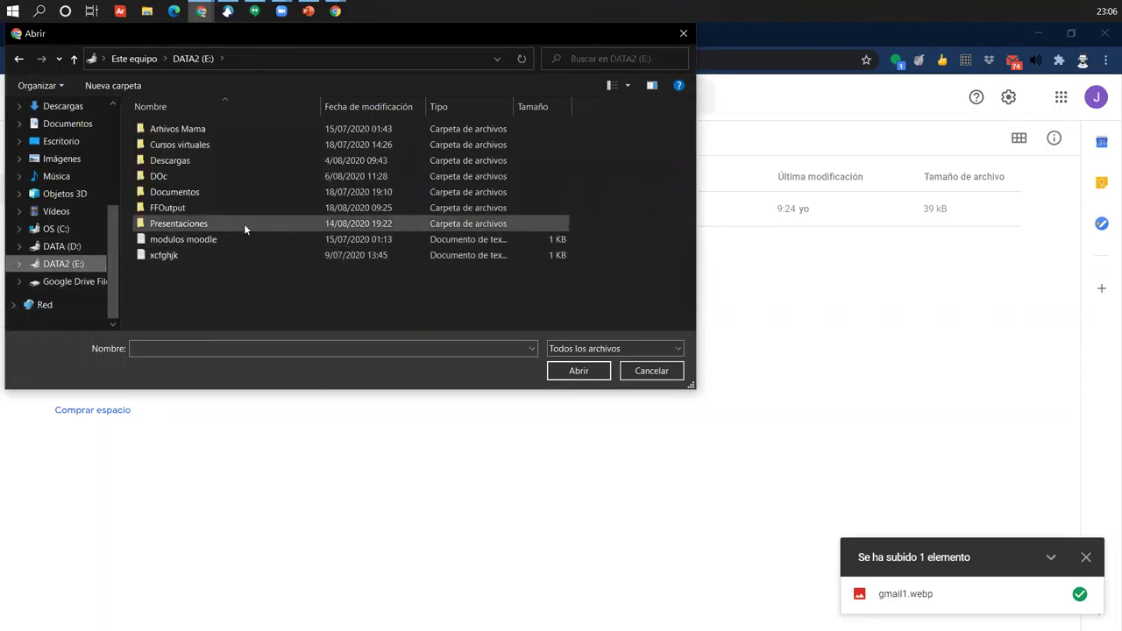
pyautogui.doubleClick(243, 223)
pyautogui.doubleClick(197, 128)
pyautogui.click(226, 145)
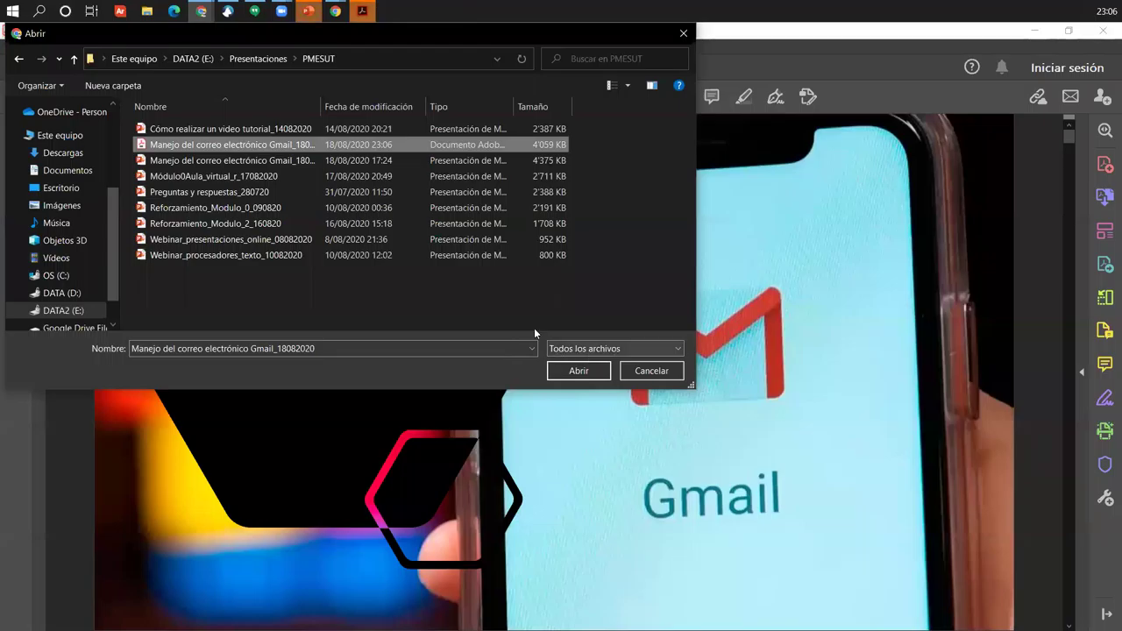
pyautogui.click(628, 85)
pyautogui.click(731, 41)
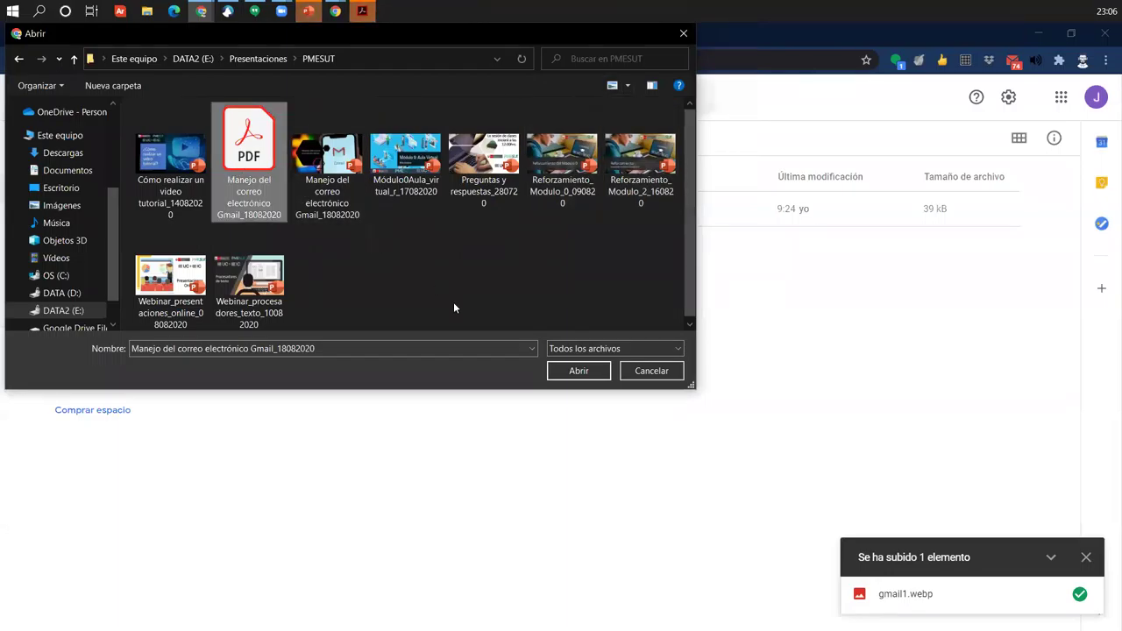
pyautogui.click(577, 370)
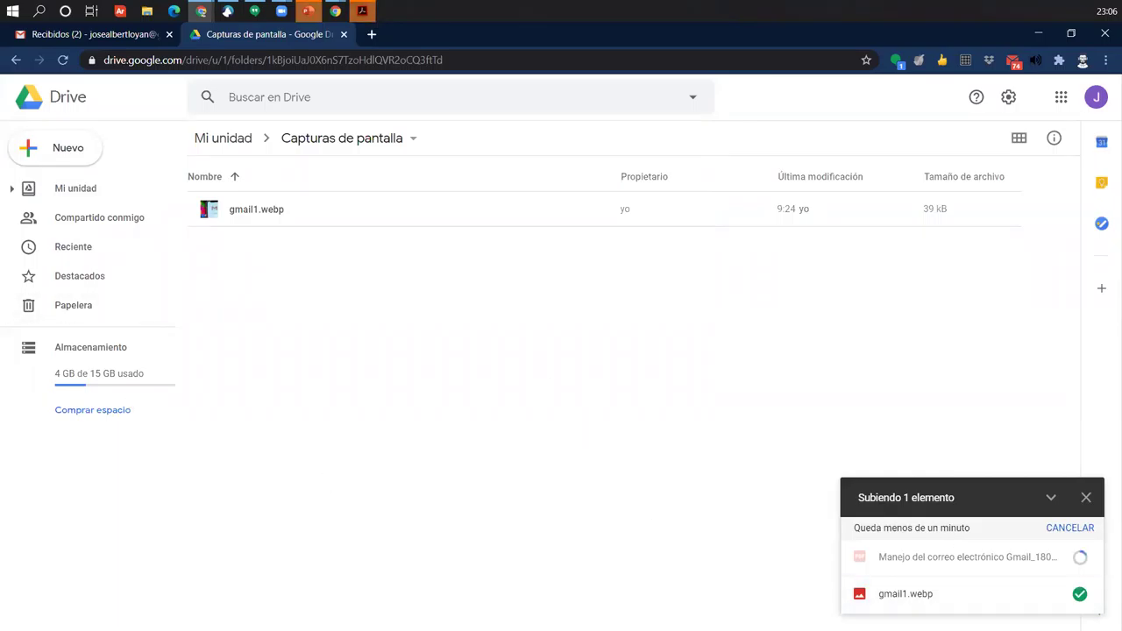
pyautogui.hotkey('alt', 'Tab')
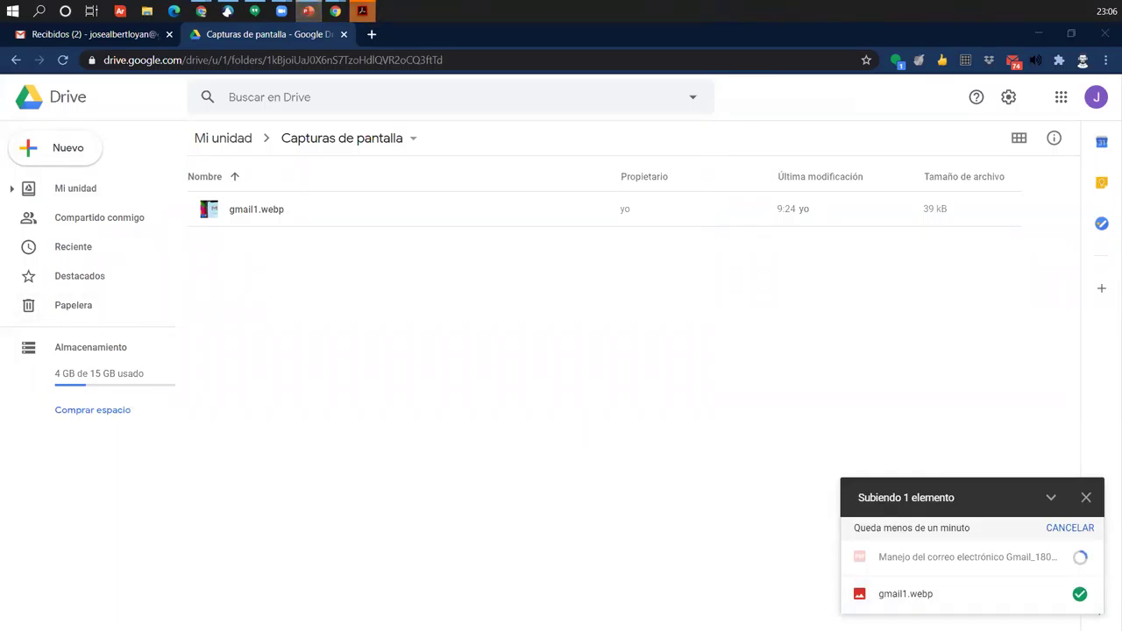
pyautogui.hotkey('alt', 'Tab')
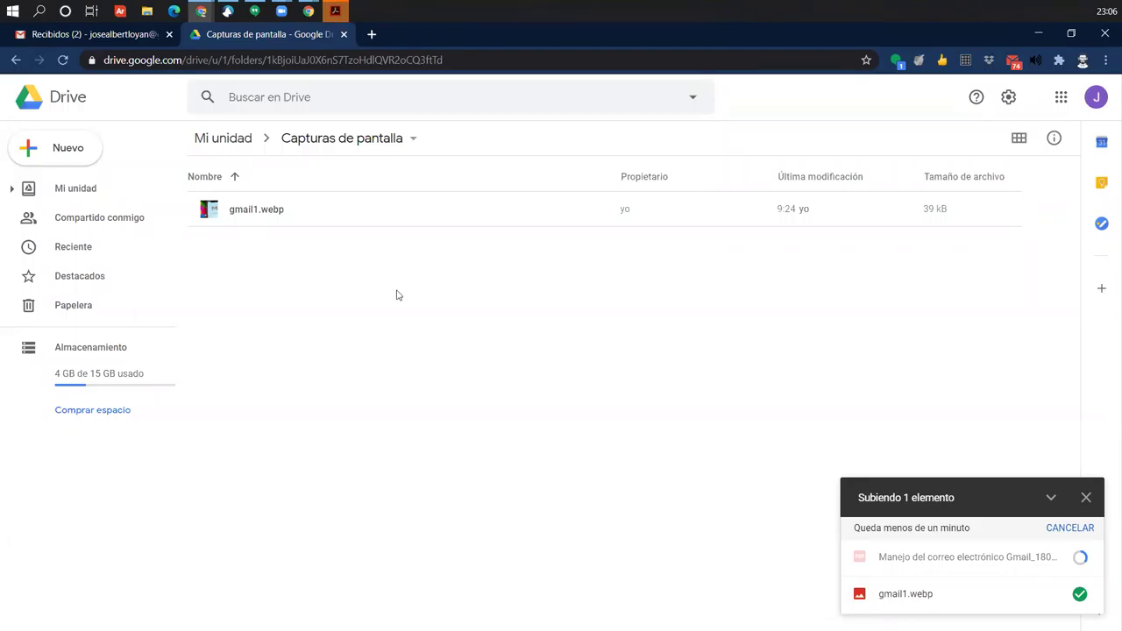
# - Close the Gmail PDF in Acrobat and return to Mi unidad in Drive
pyautogui.moveTo(321, 7)
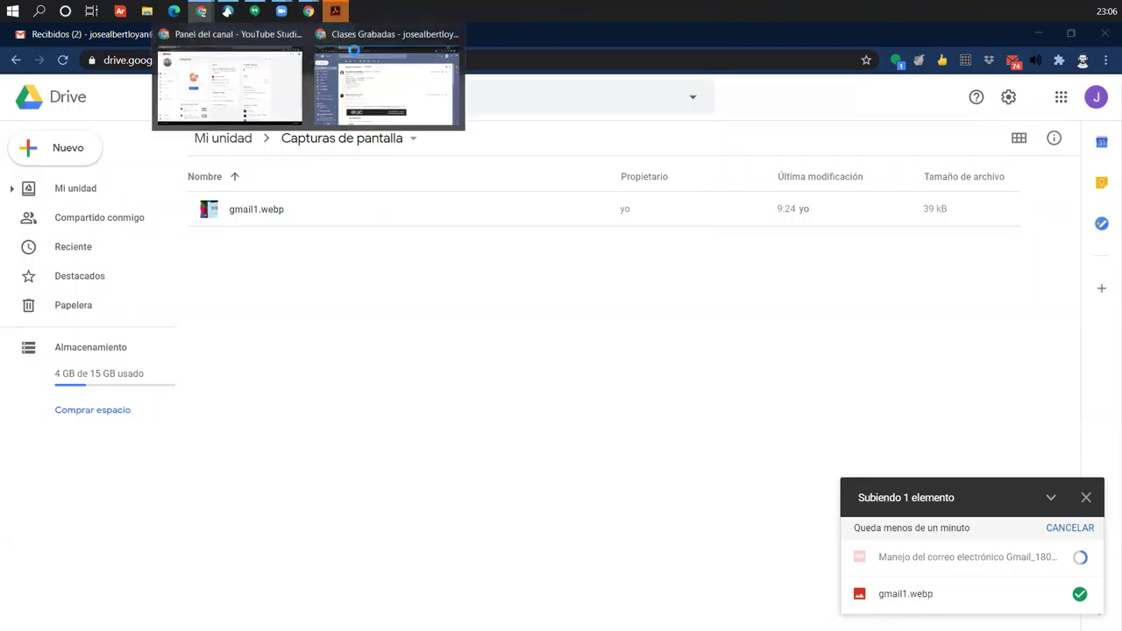
pyautogui.click(1036, 32)
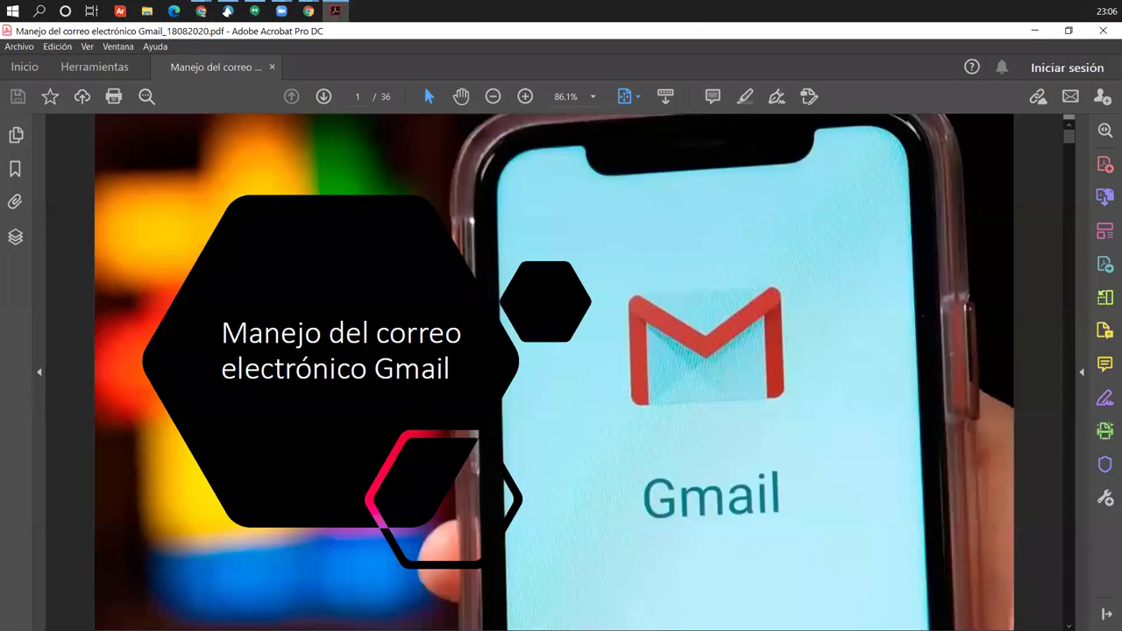
pyautogui.click(1103, 31)
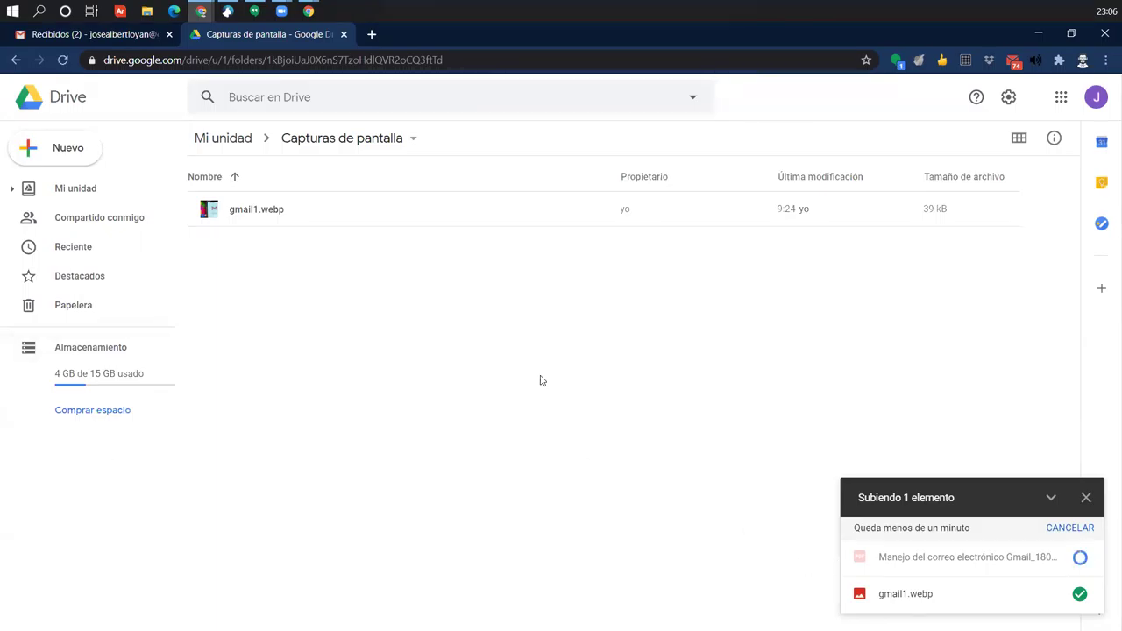
pyautogui.click(230, 137)
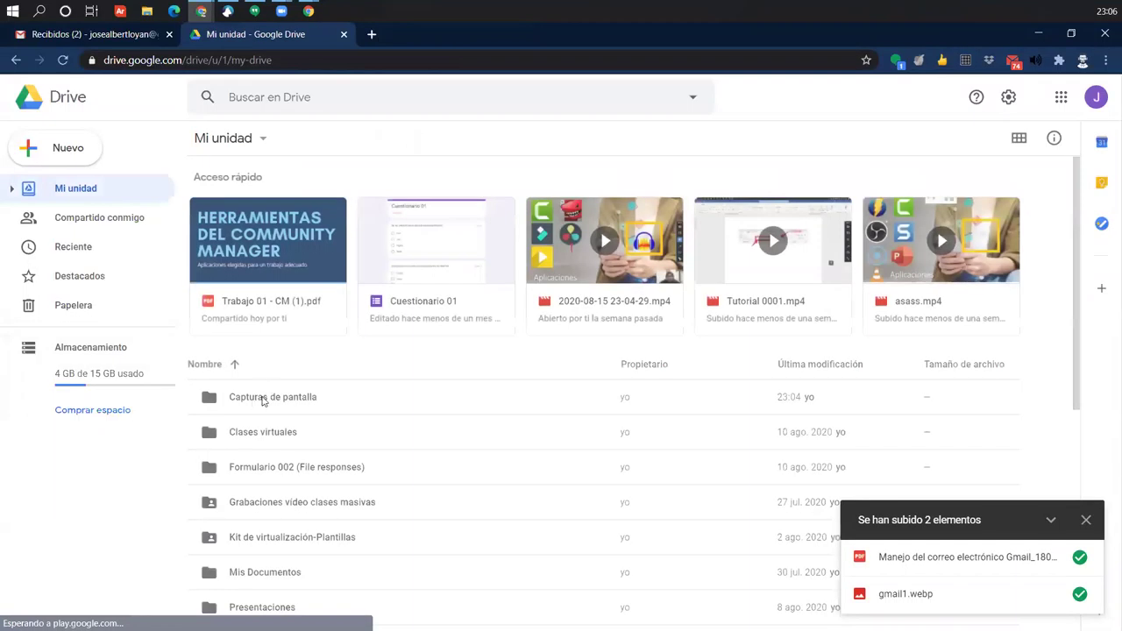
# - Share Capturas de pantalla with anyone who has the link, as Lector
pyautogui.click(282, 408)
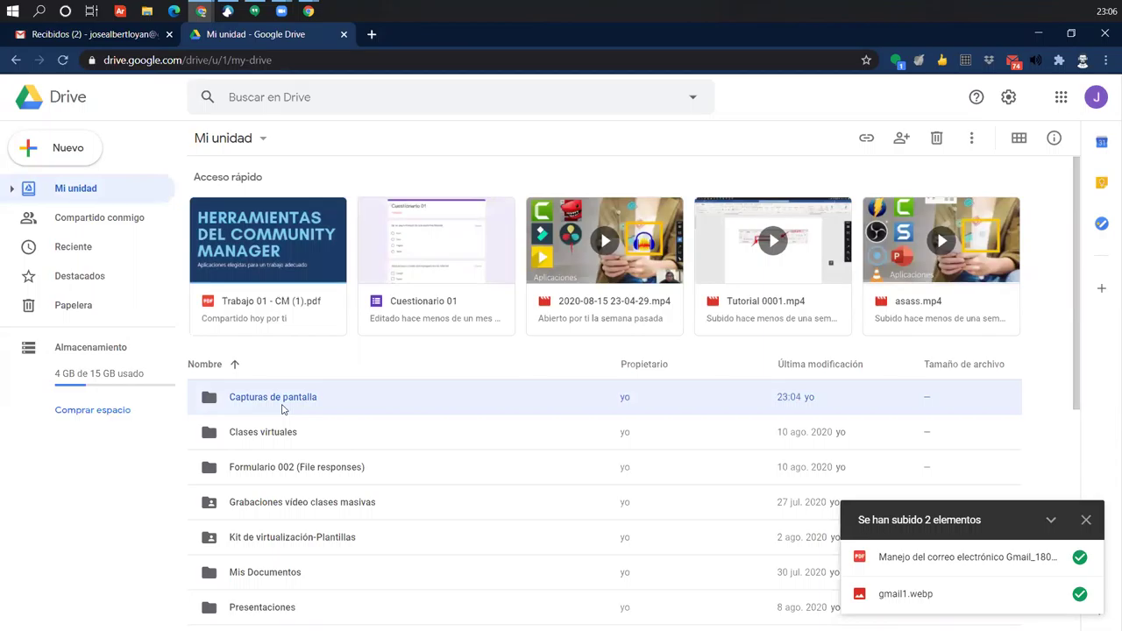
pyautogui.rightClick(285, 401)
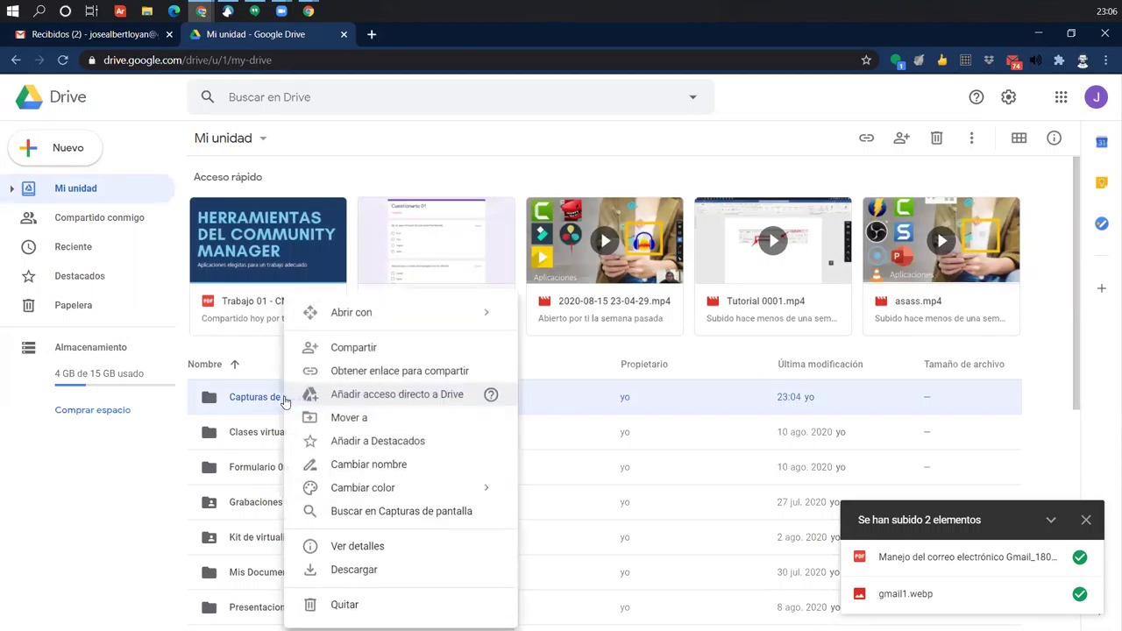
pyautogui.click(400, 357)
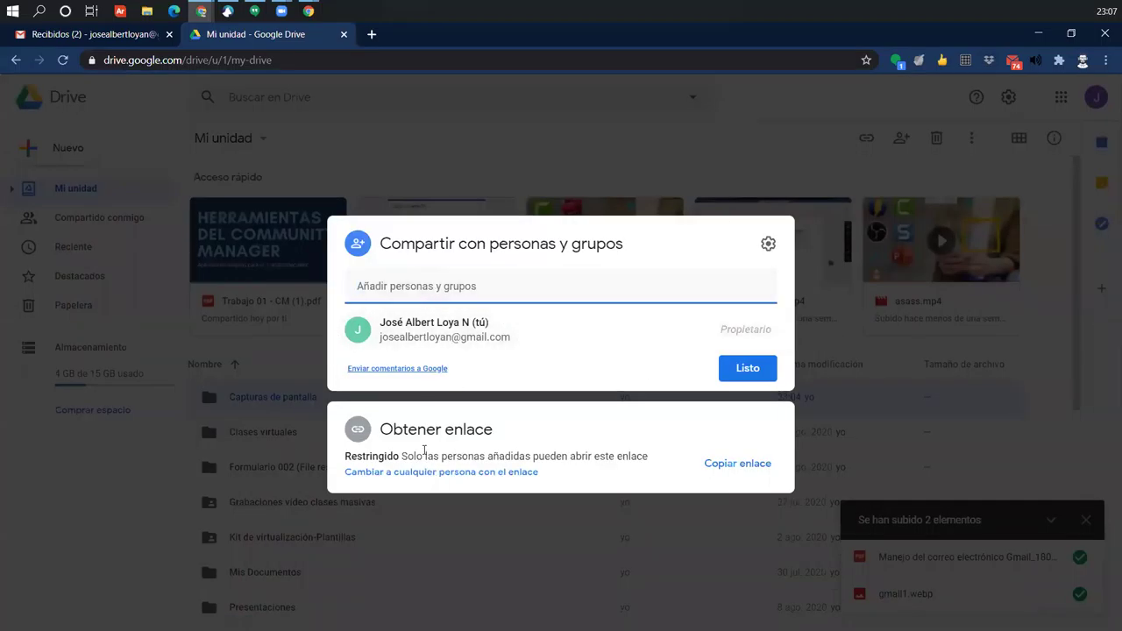
pyautogui.click(391, 286)
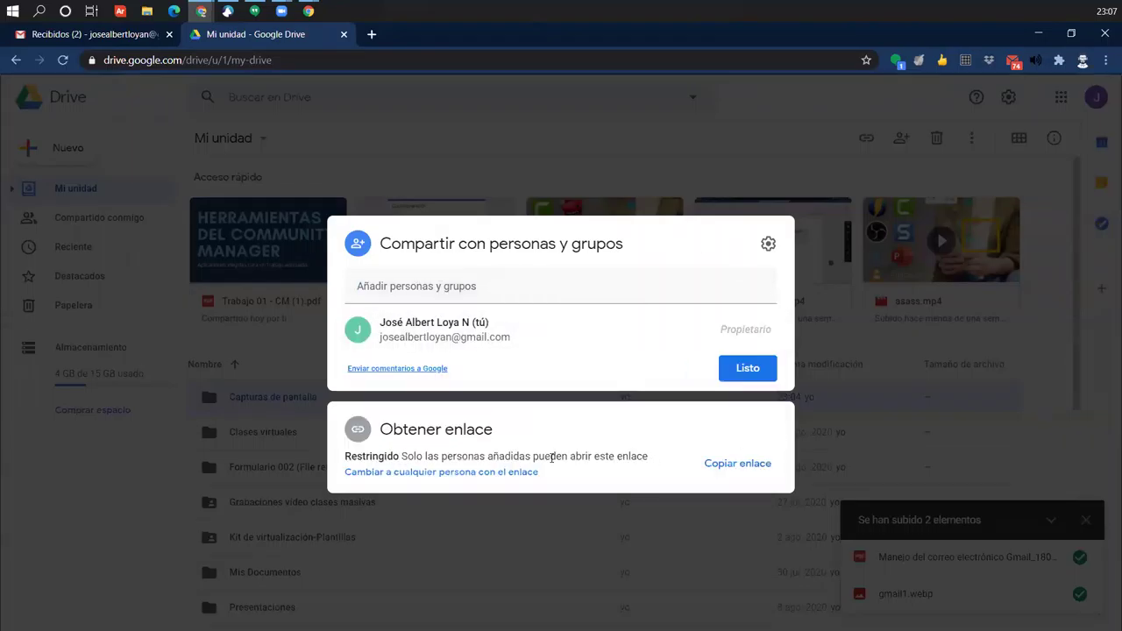
pyautogui.click(432, 474)
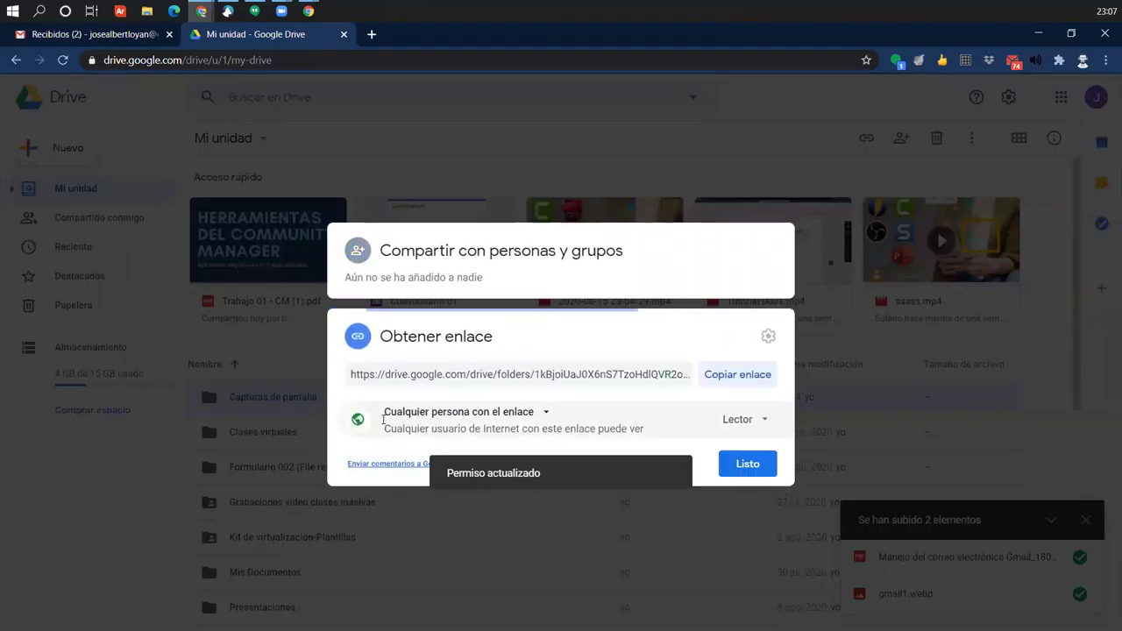
pyautogui.click(481, 415)
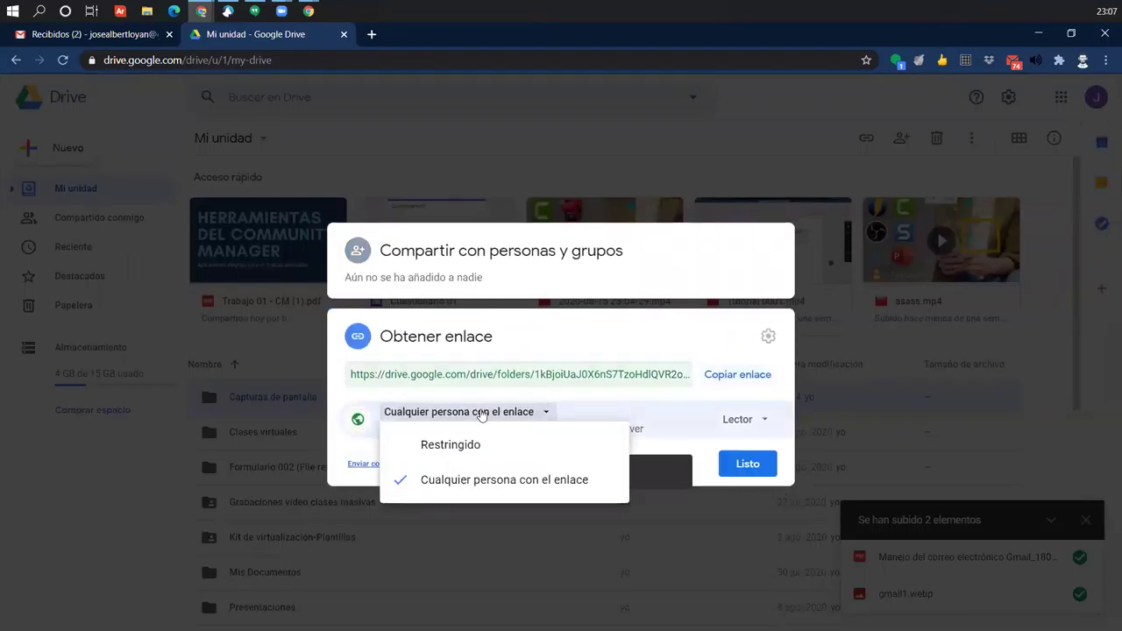
pyautogui.click(477, 479)
pyautogui.click(748, 427)
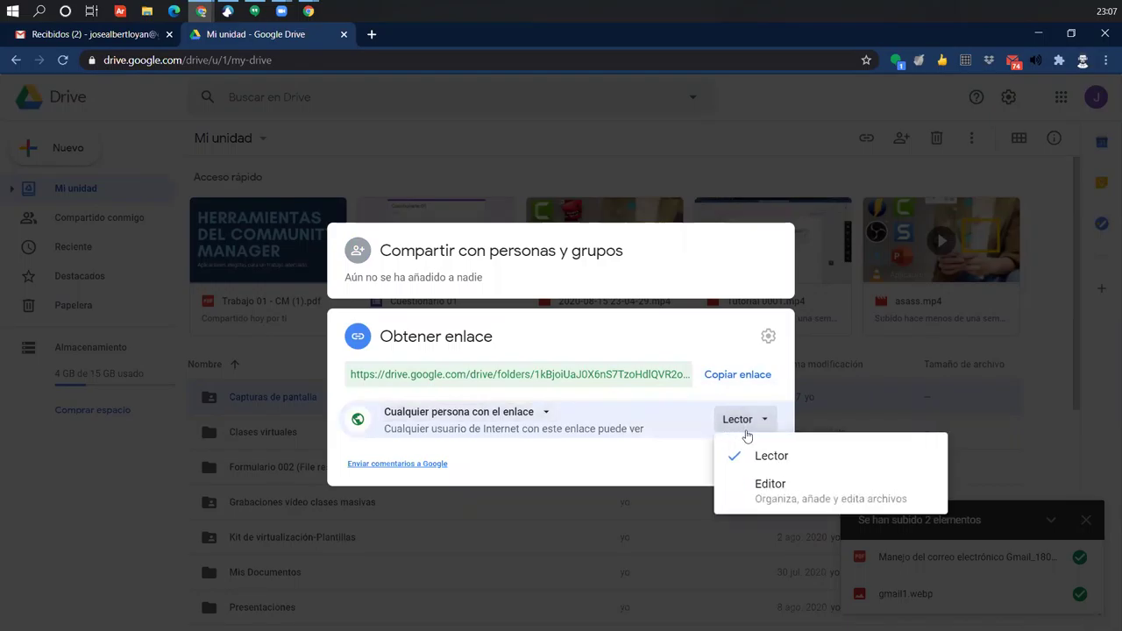
pyautogui.click(747, 458)
pyautogui.click(743, 464)
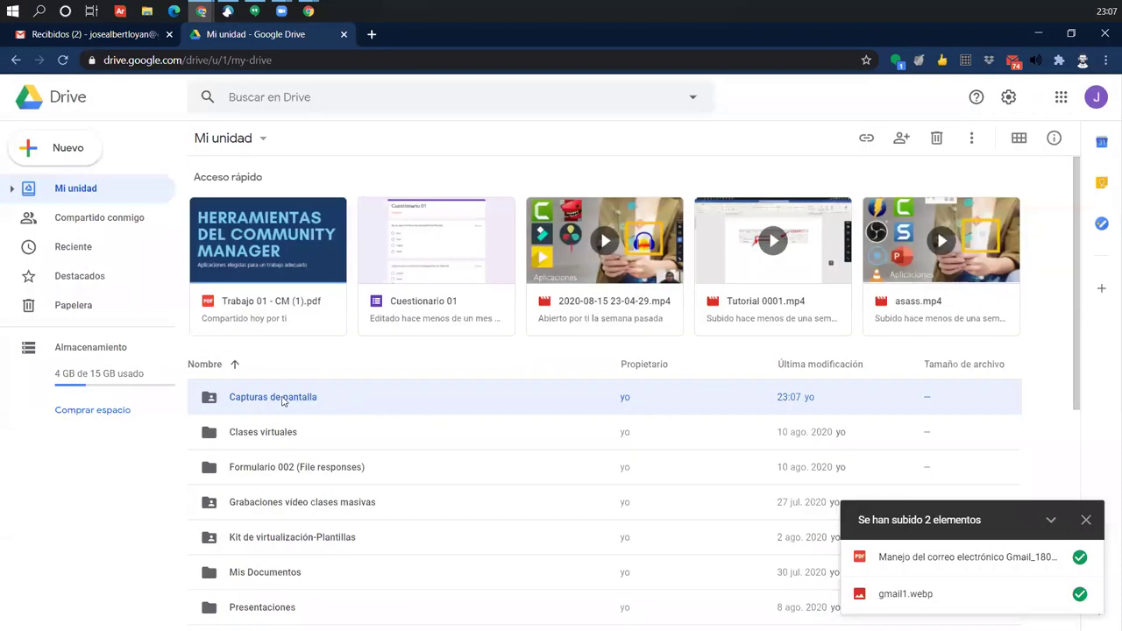
# - Copy the Capturas de pantalla share link, then open the folder
pyautogui.rightClick(282, 401)
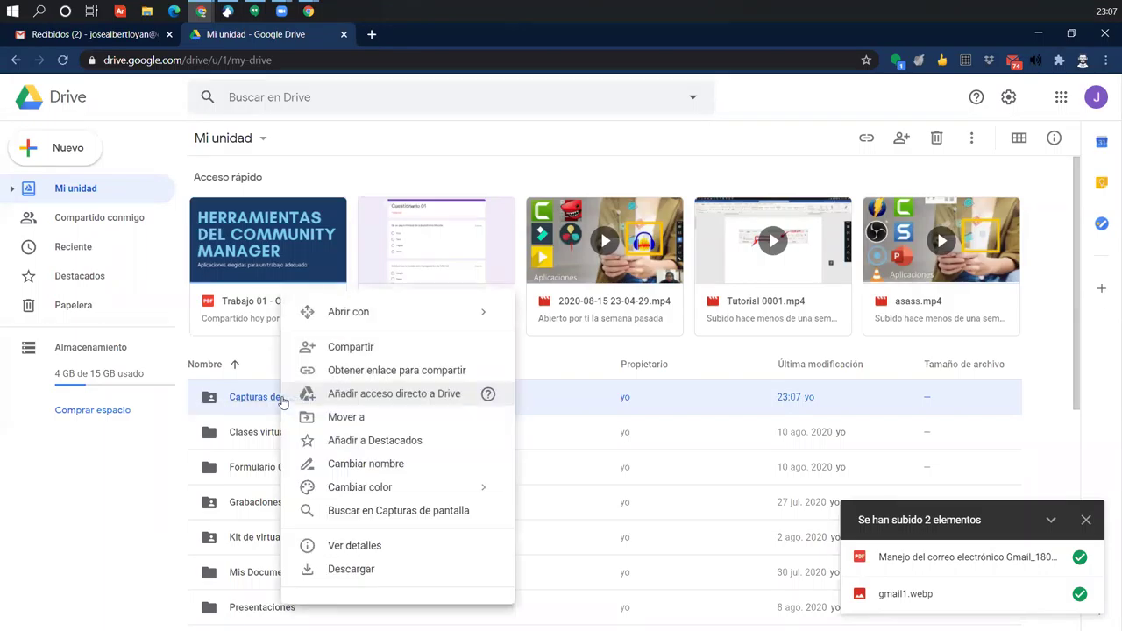
pyautogui.click(370, 360)
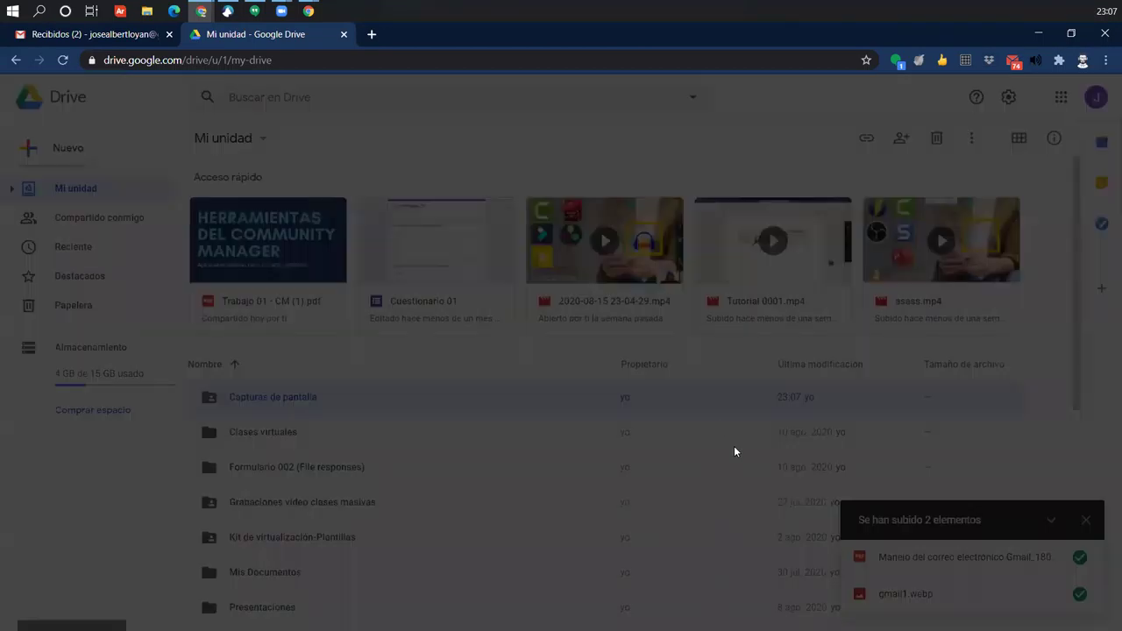
pyautogui.click(744, 464)
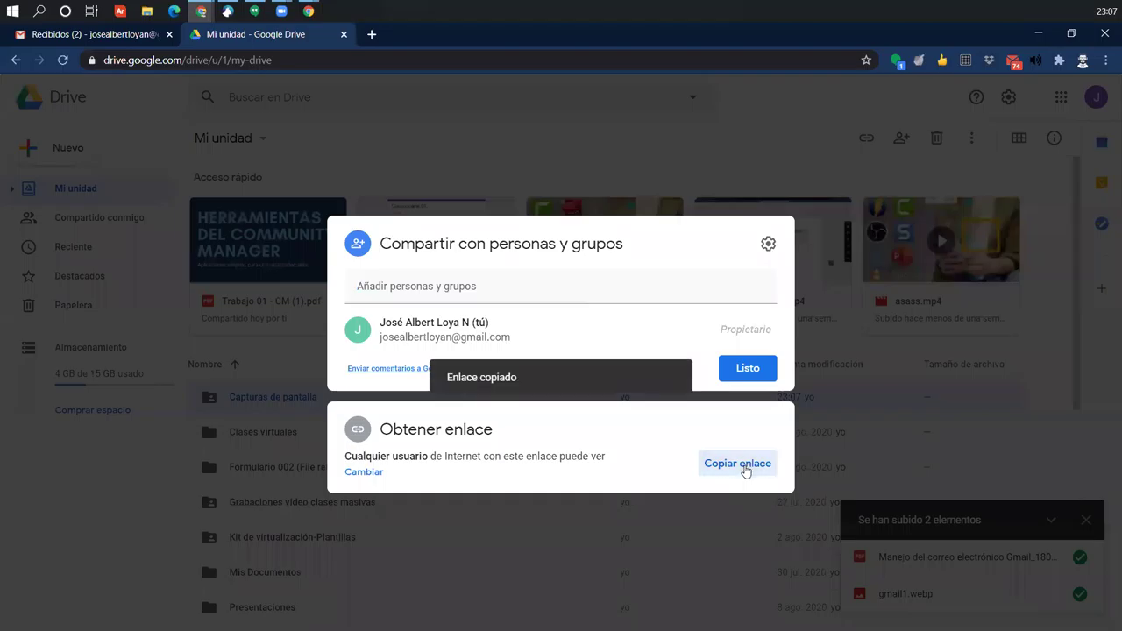
pyautogui.click(488, 169)
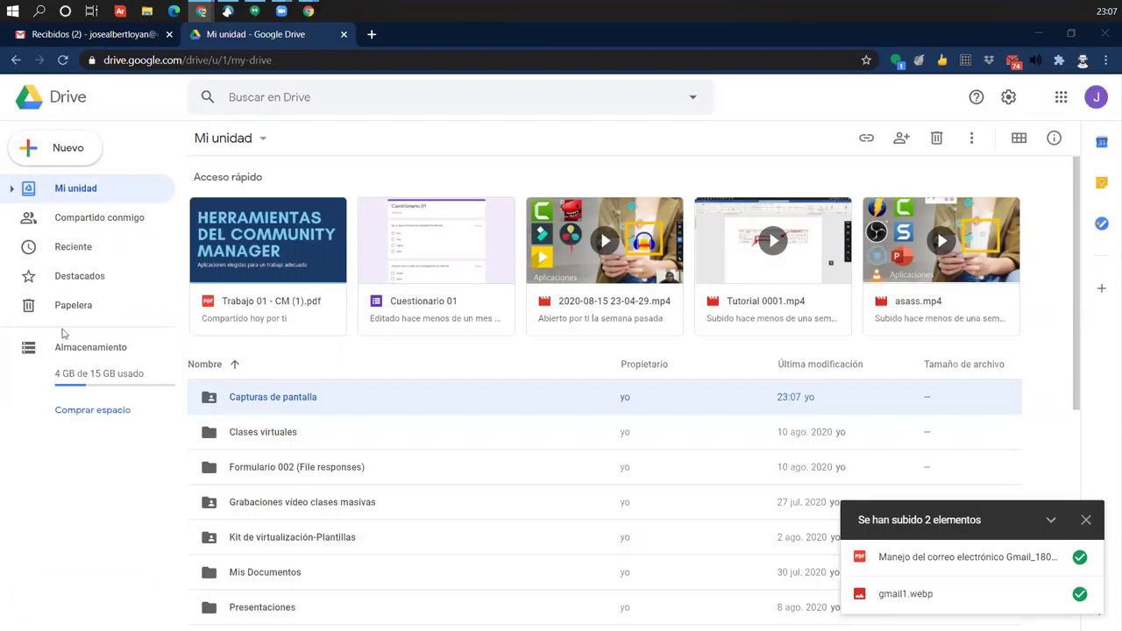
pyautogui.doubleClick(431, 394)
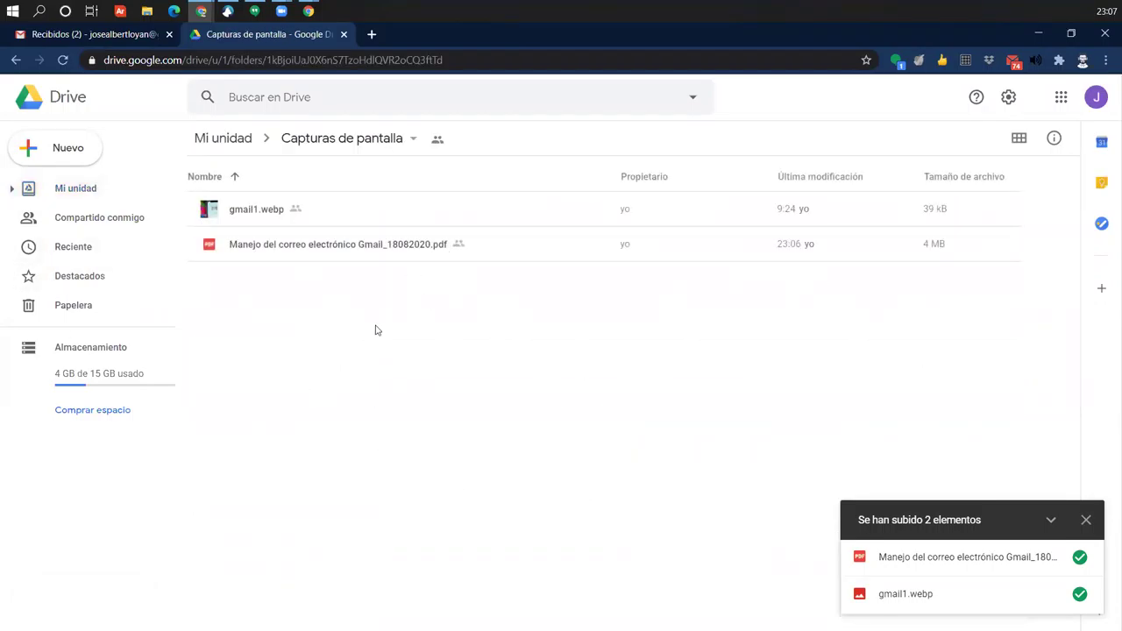
# - Close File Explorer and select the Gmail handling PDF in Capturas de pantalla
pyautogui.click(375, 245)
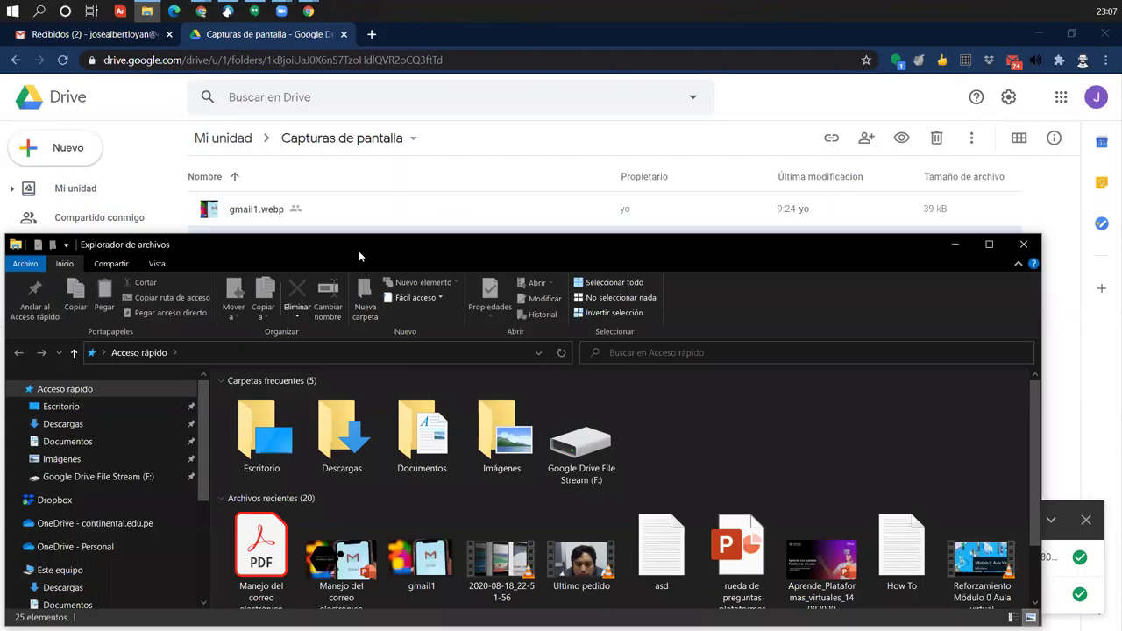
pyautogui.hotkey('alt', 'F4')
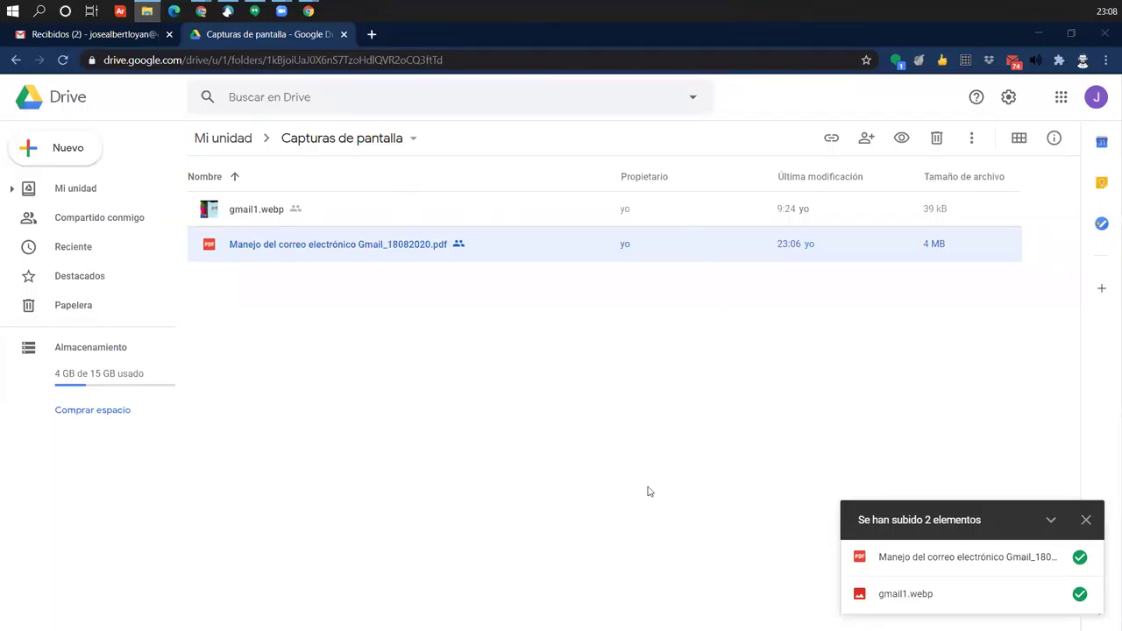
pyautogui.click(415, 436)
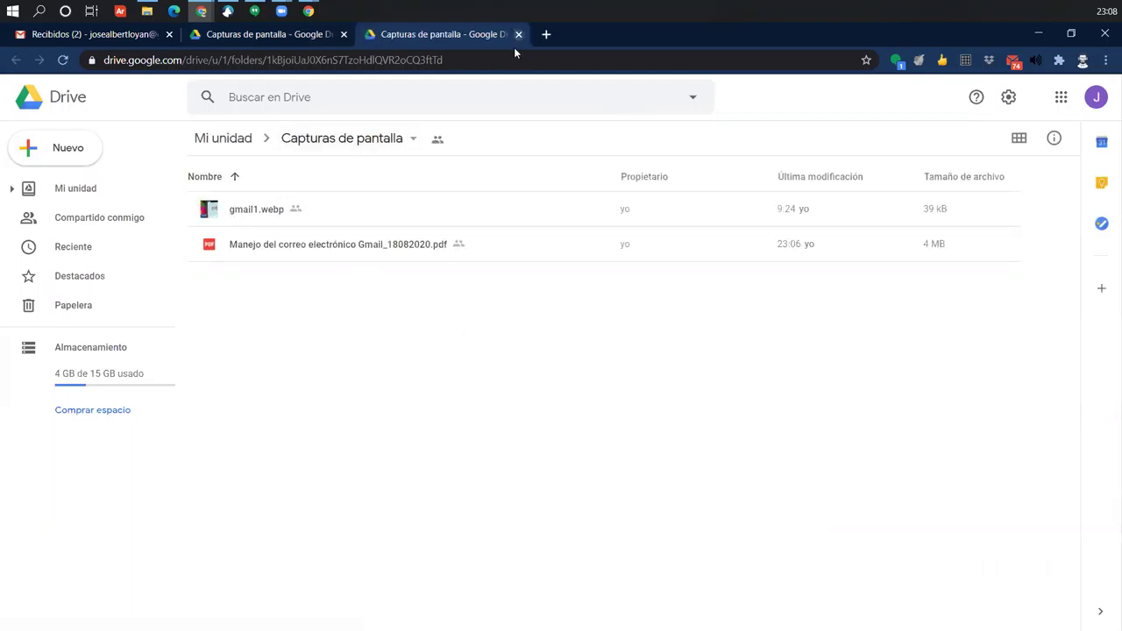
pyautogui.click(317, 237)
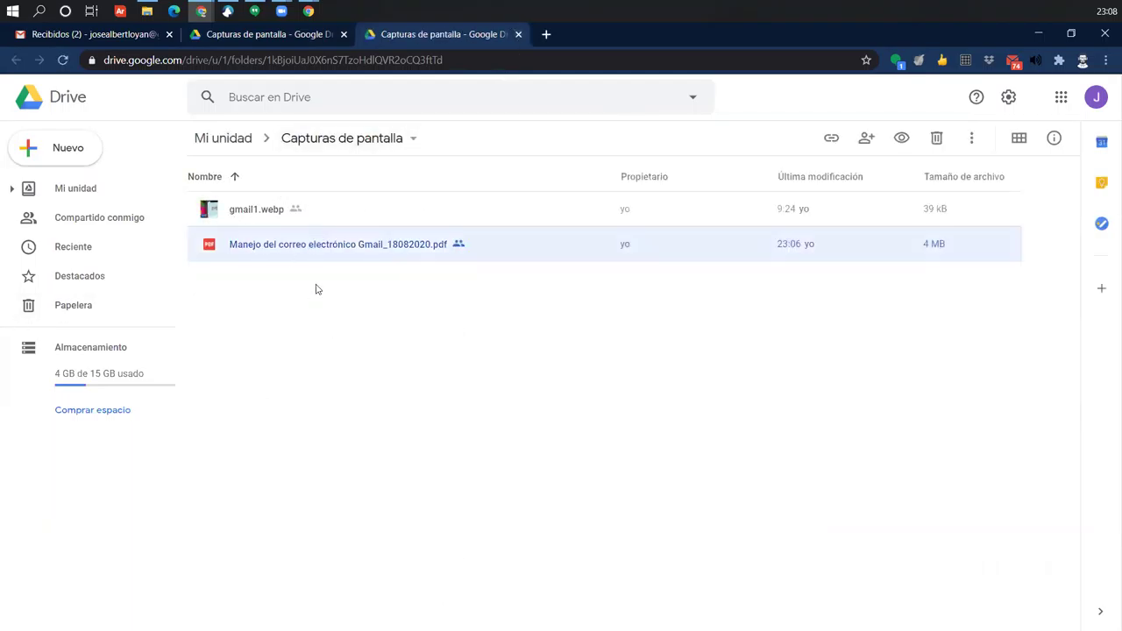
# - Close the duplicate Drive tab and return to the Mi unidad file list
pyautogui.click(518, 34)
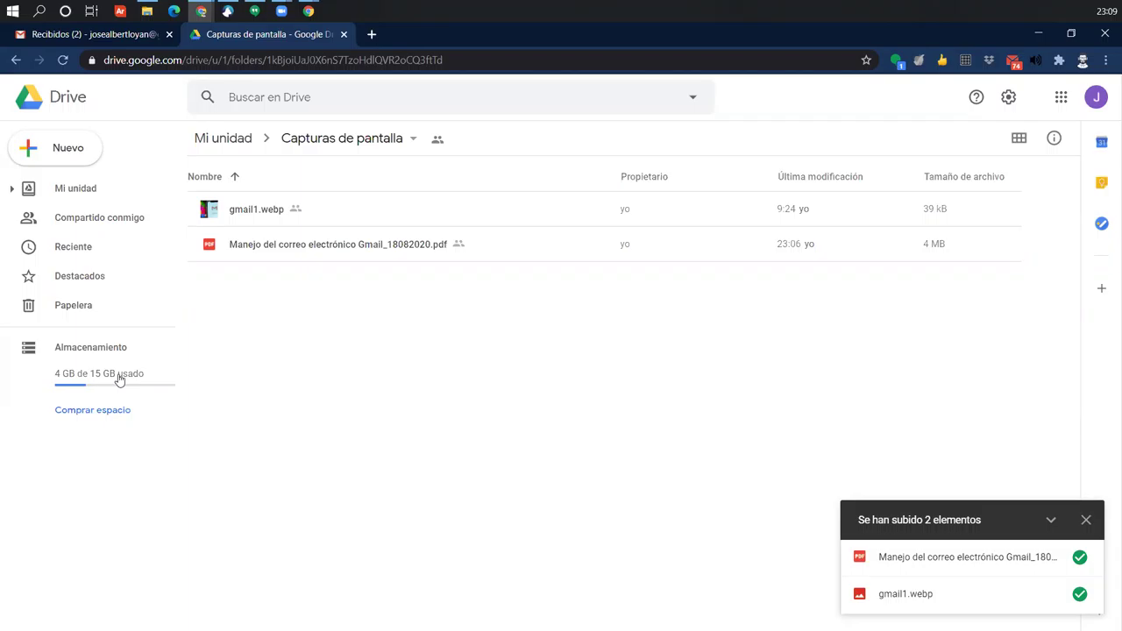
pyautogui.click(225, 139)
pyautogui.scroll(-5, 413, 410)
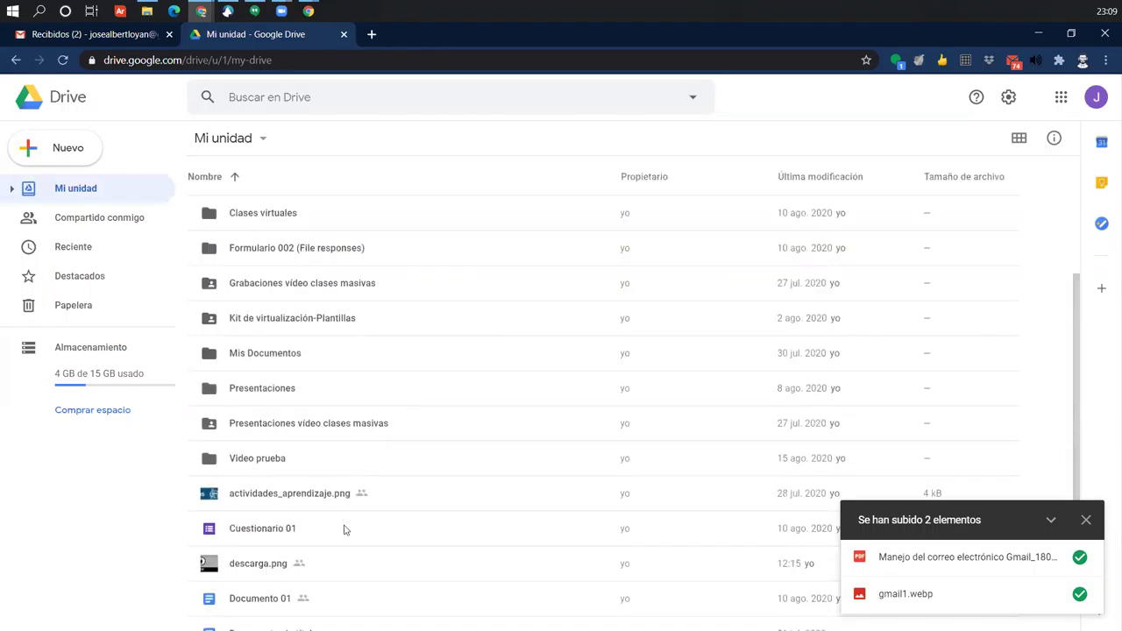
pyautogui.scroll(-3, 330, 420)
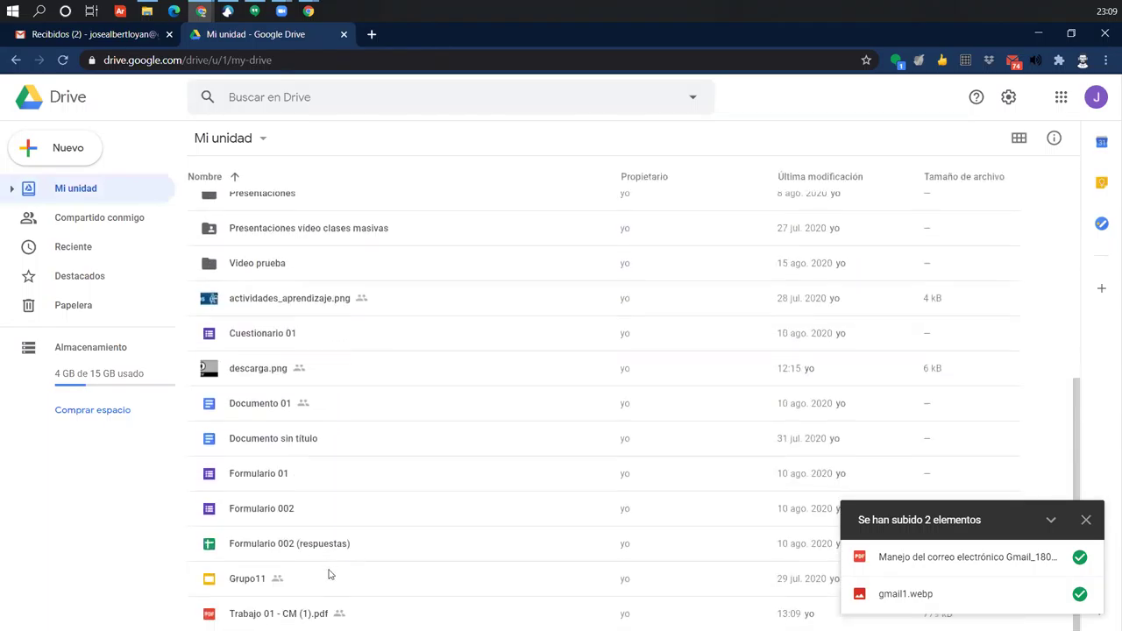
pyautogui.scroll(5, 333, 544)
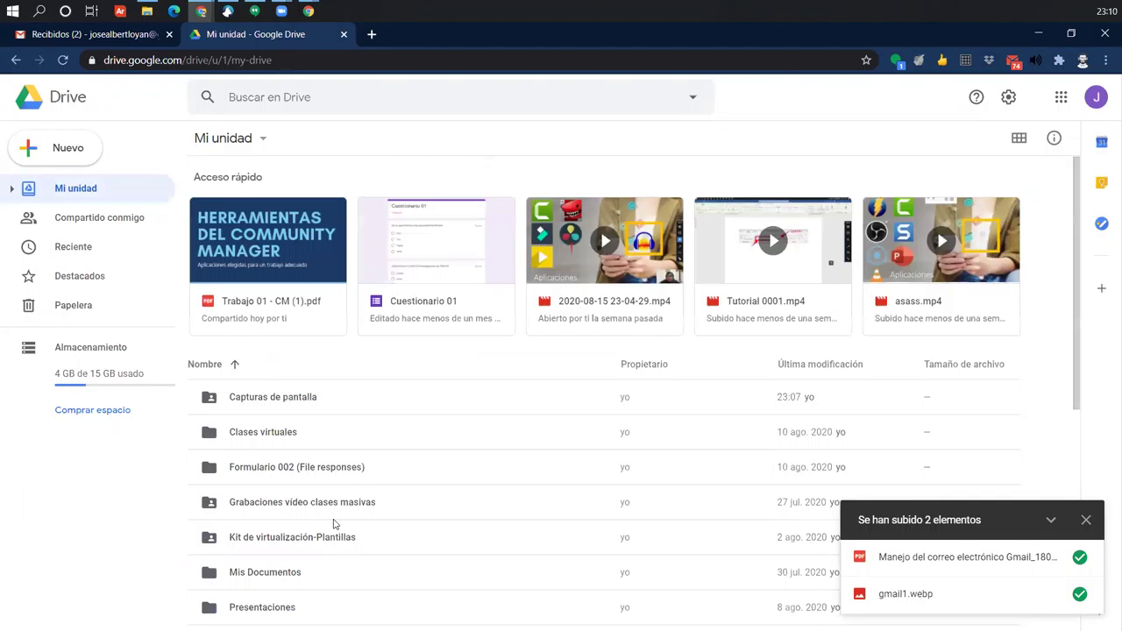
pyautogui.scroll(-5, 273, 368)
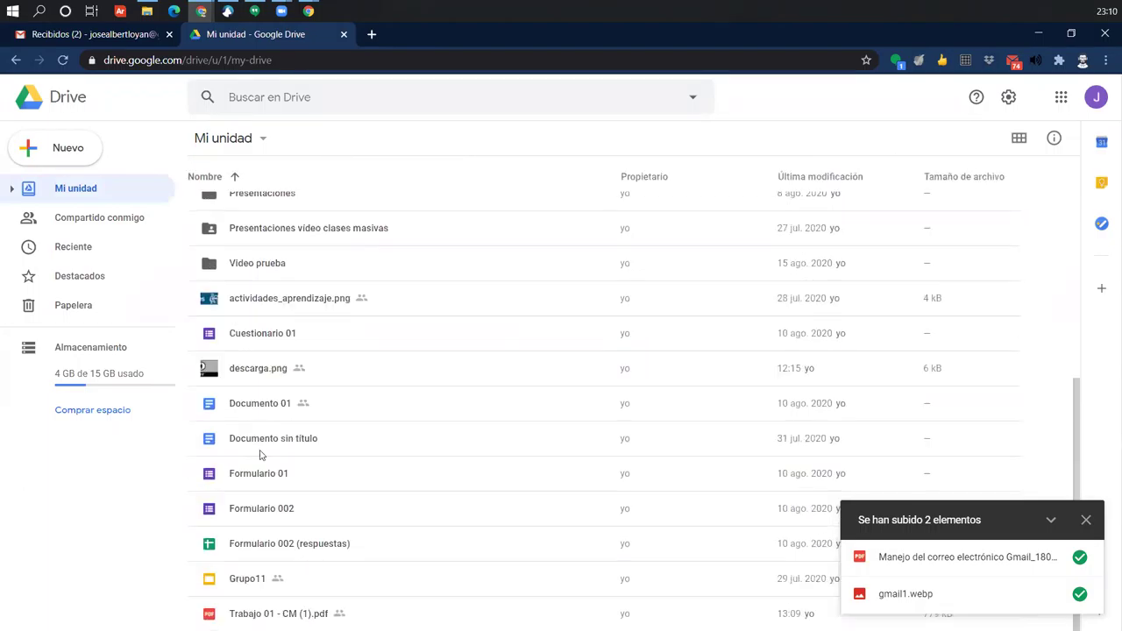
pyautogui.scroll(3, 255, 506)
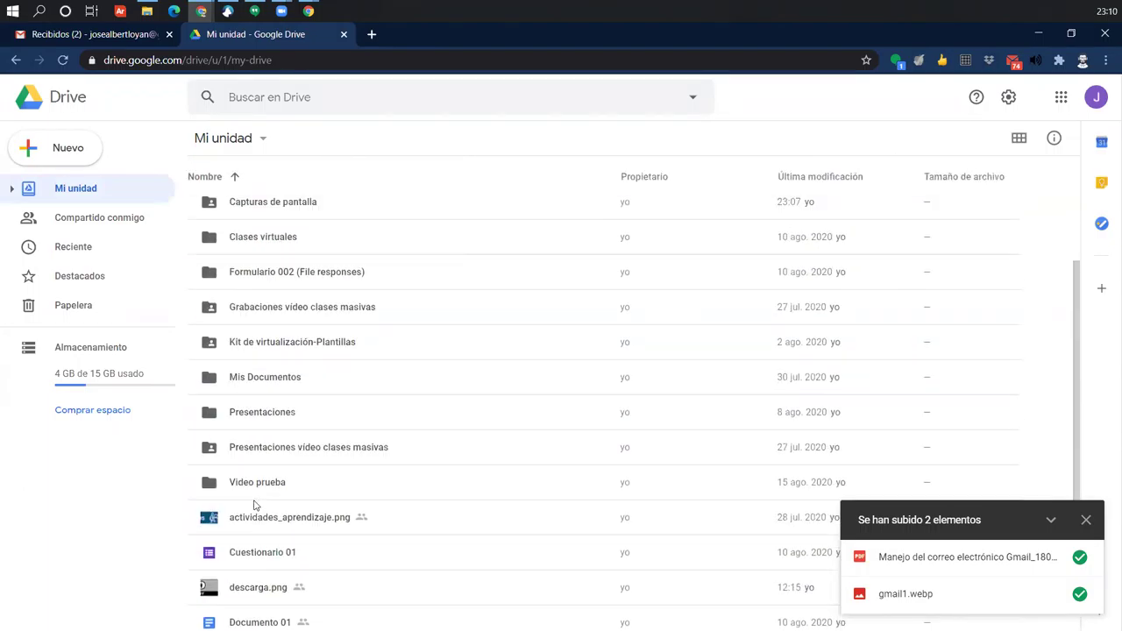
pyautogui.scroll(3, 264, 439)
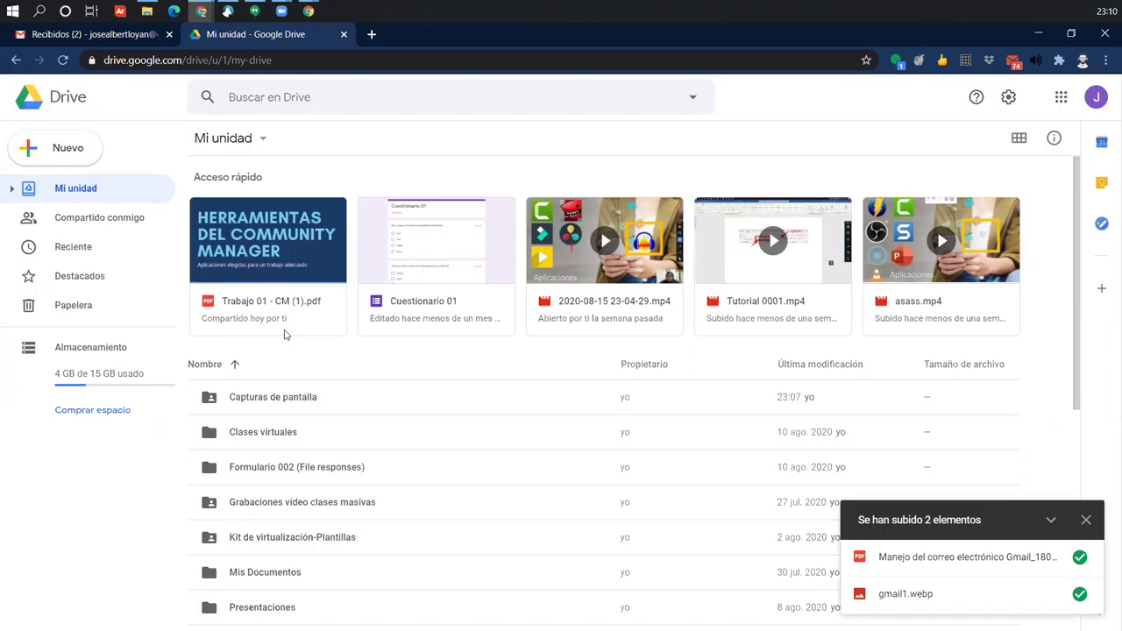
pyautogui.click(50, 149)
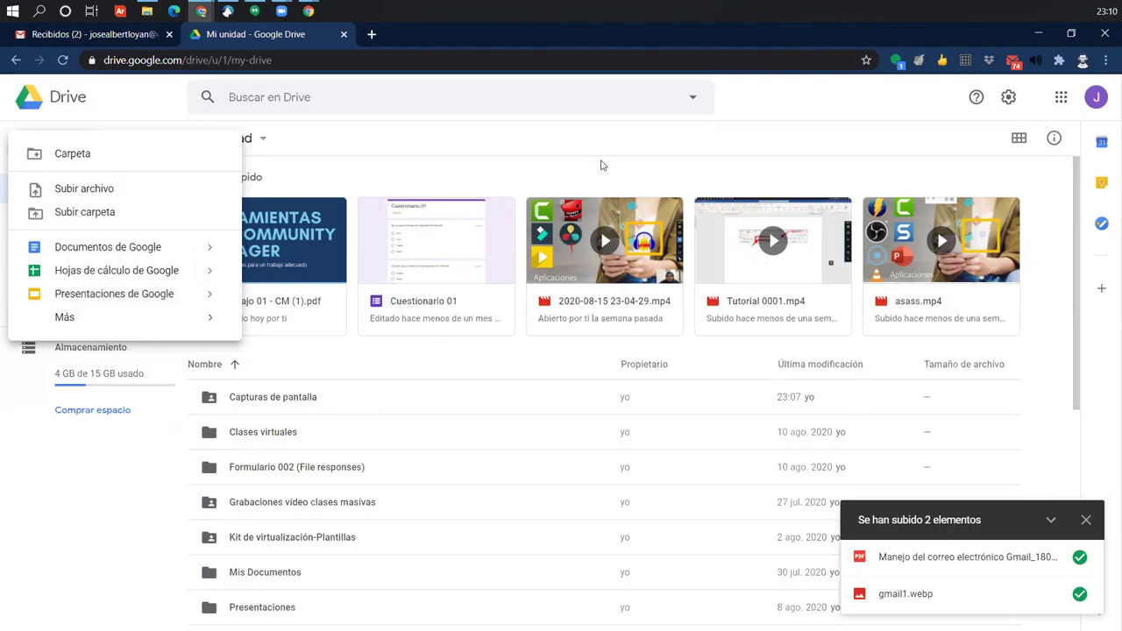
pyautogui.click(534, 181)
pyautogui.scroll(-5, 292, 509)
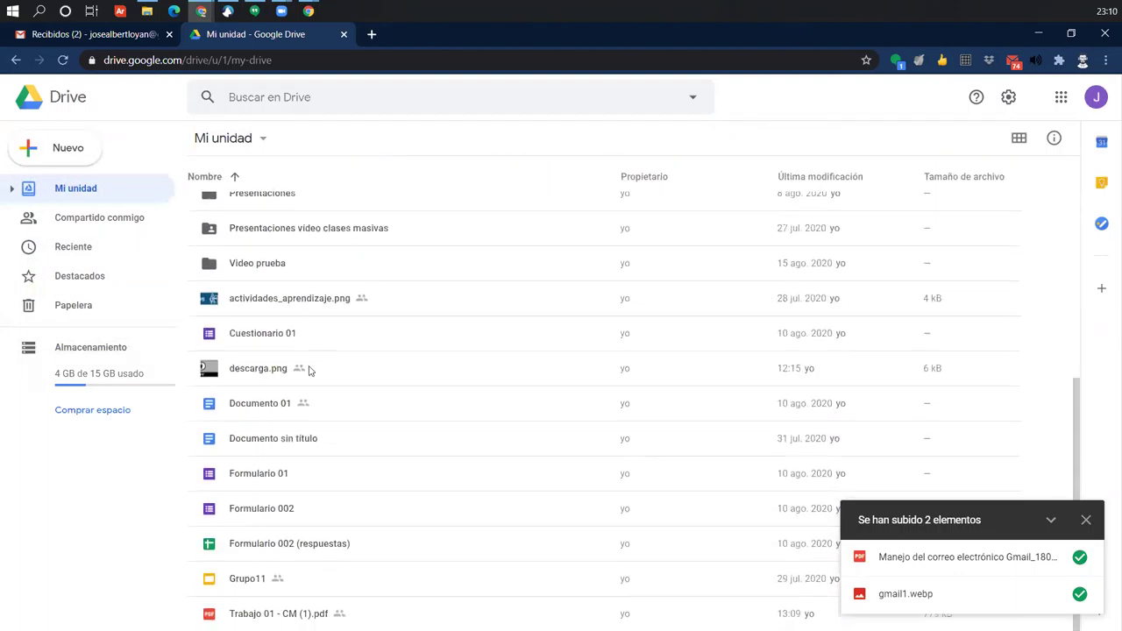
# - Open Documento 01 in Google Docs and look over its opening lines
pyautogui.click(262, 410)
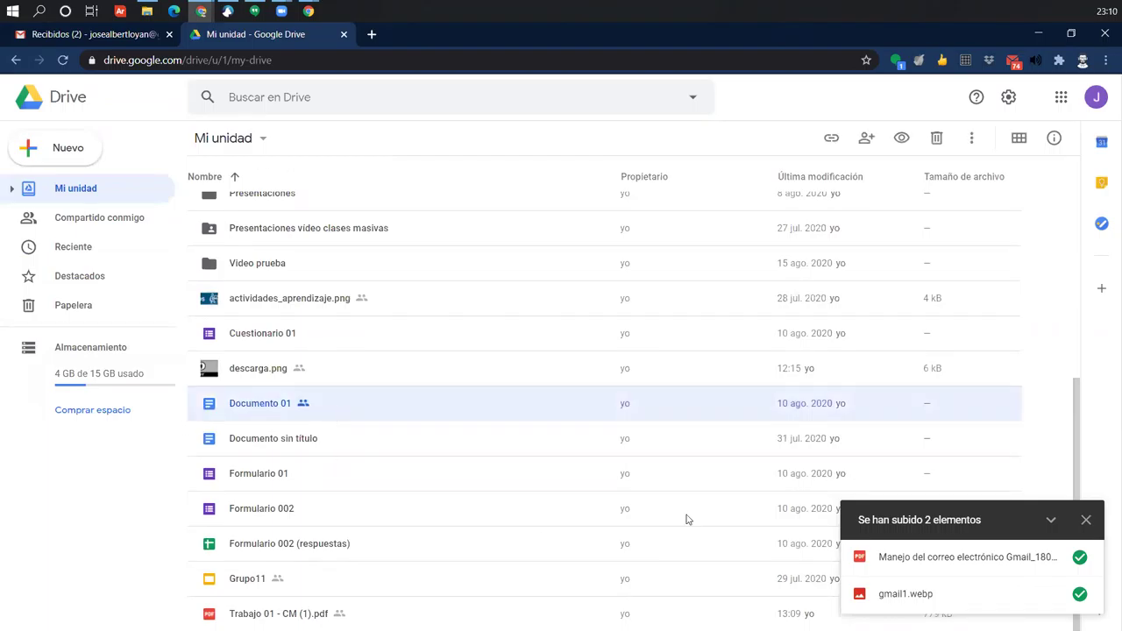
pyautogui.doubleClick(258, 409)
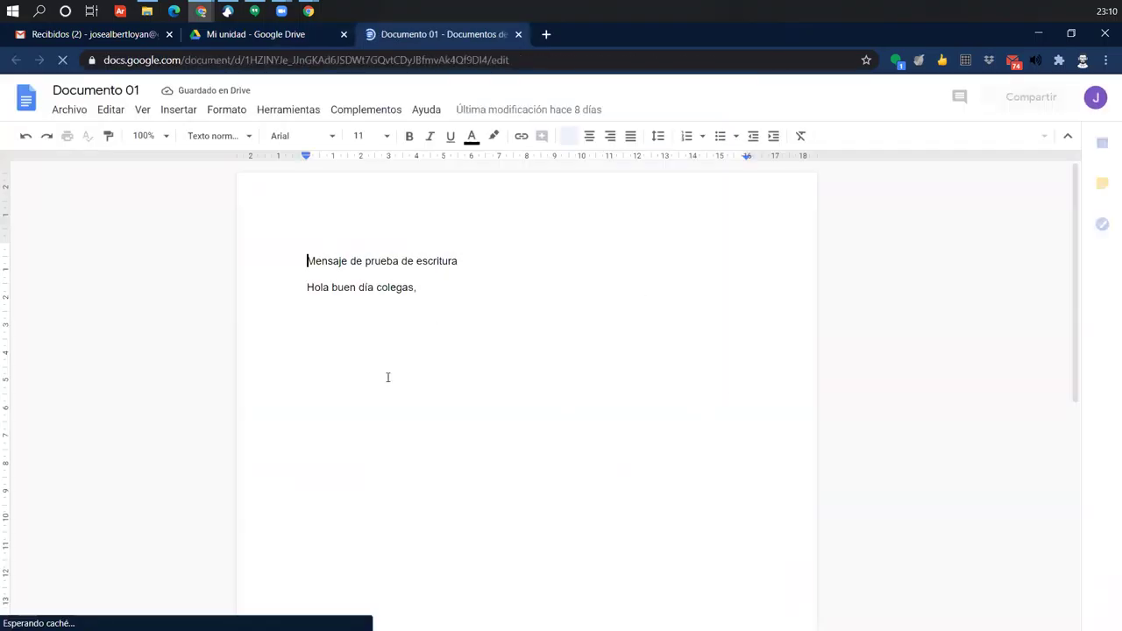
pyautogui.moveTo(441, 328); pyautogui.dragTo(281, 213)
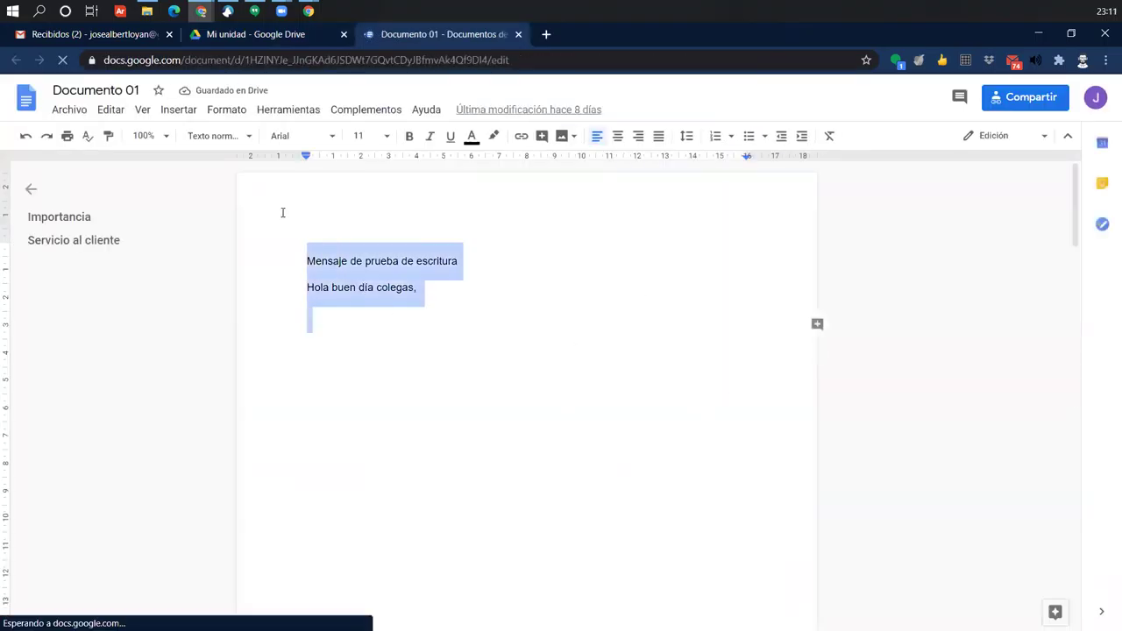
pyautogui.click(1003, 150)
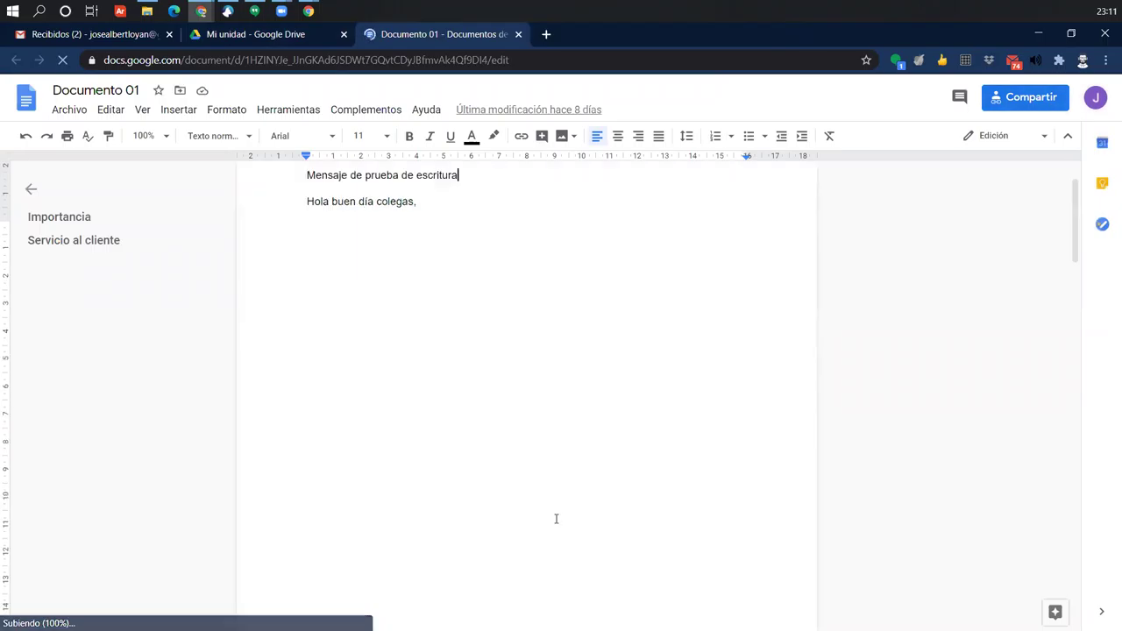
pyautogui.scroll(-5, 556, 518)
pyautogui.scroll(3, 556, 519)
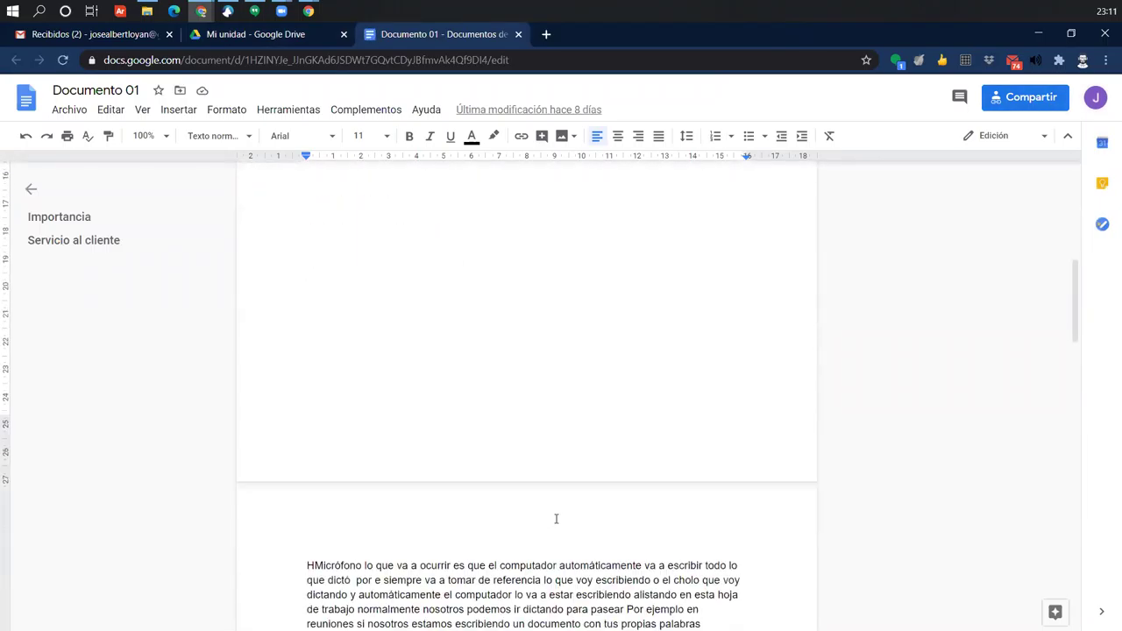
pyautogui.scroll(4, 556, 519)
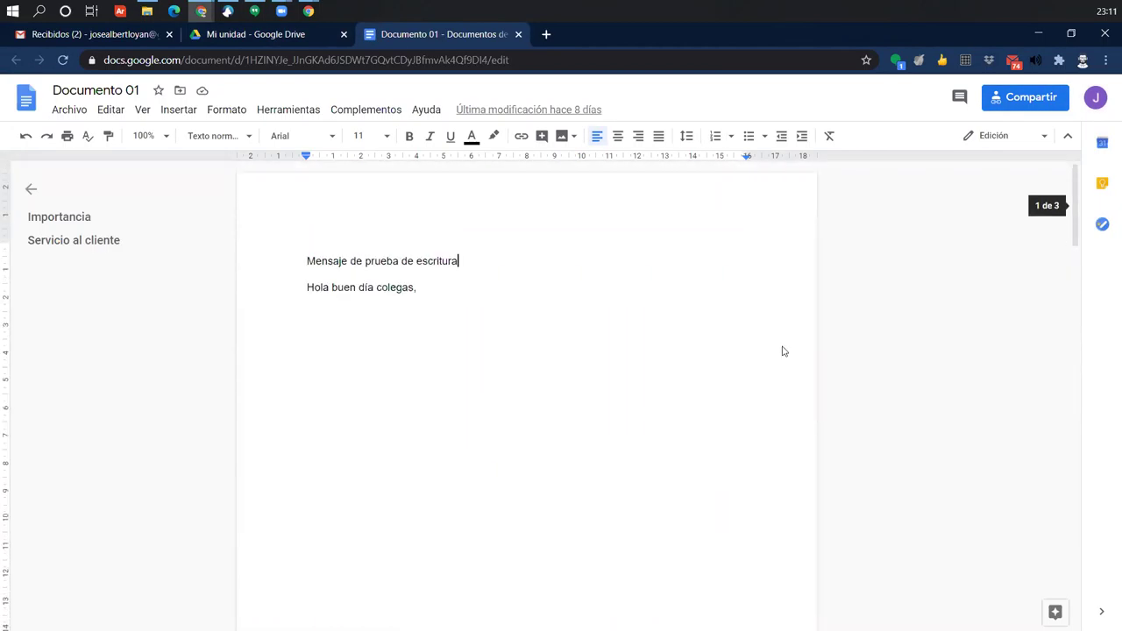
# - Share Documento 01 so anyone with the link can edit, and copy the link
pyautogui.click(1024, 96)
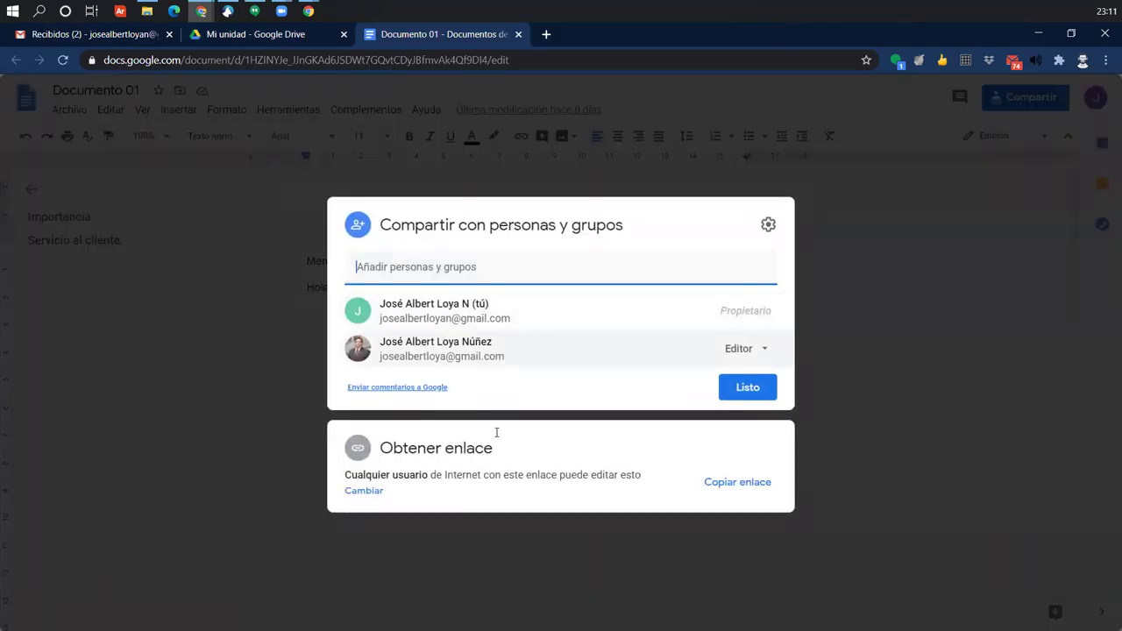
pyautogui.click(367, 493)
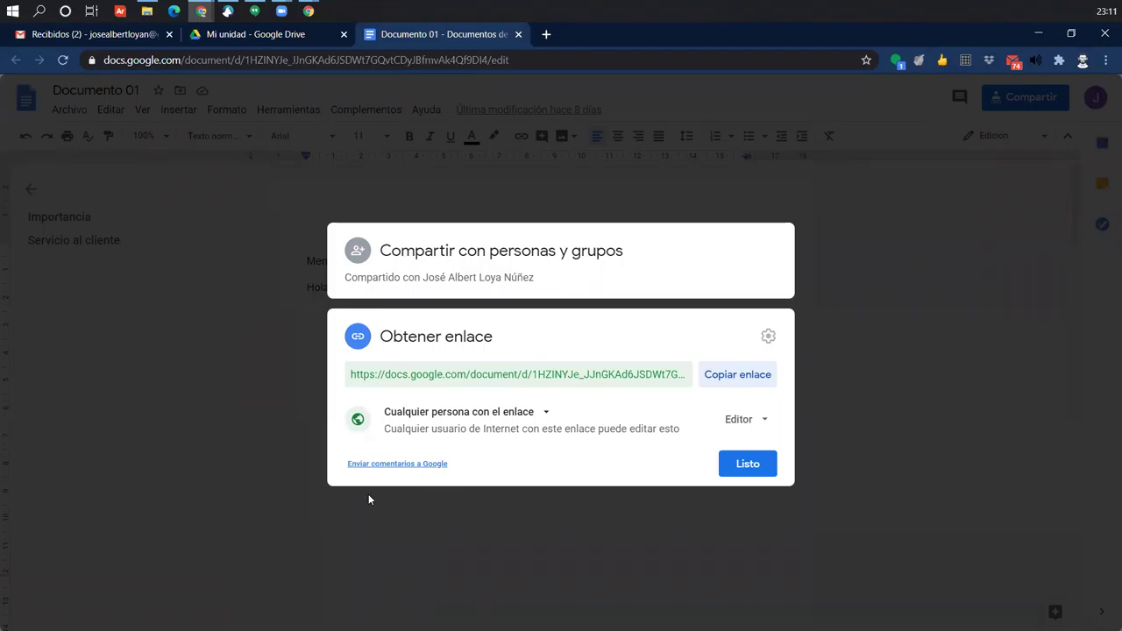
pyautogui.click(741, 375)
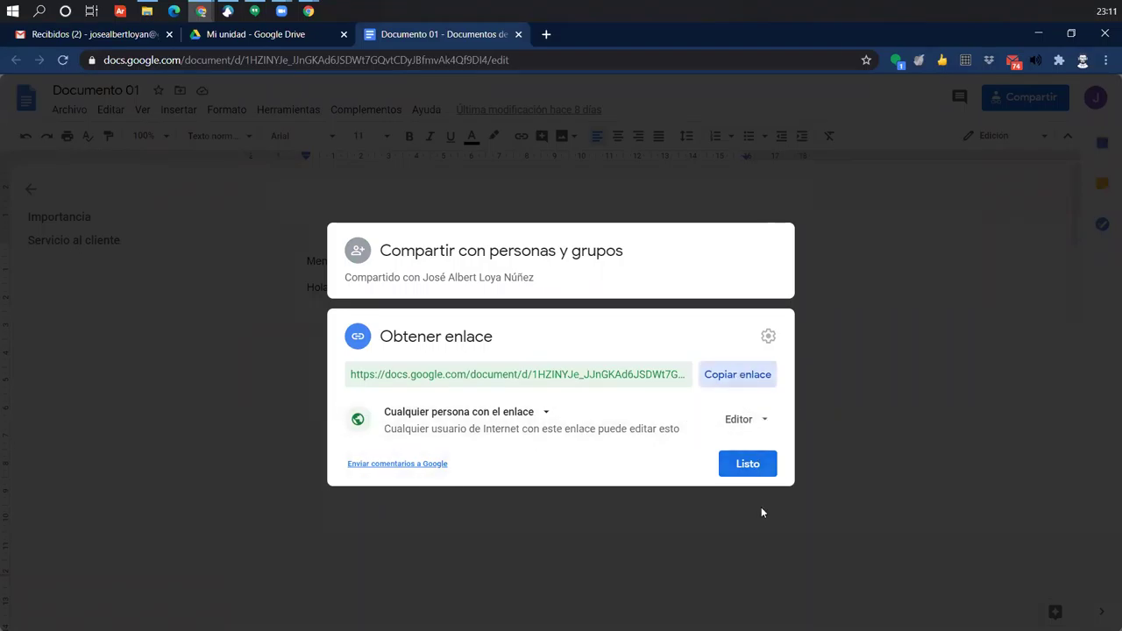
pyautogui.click(750, 465)
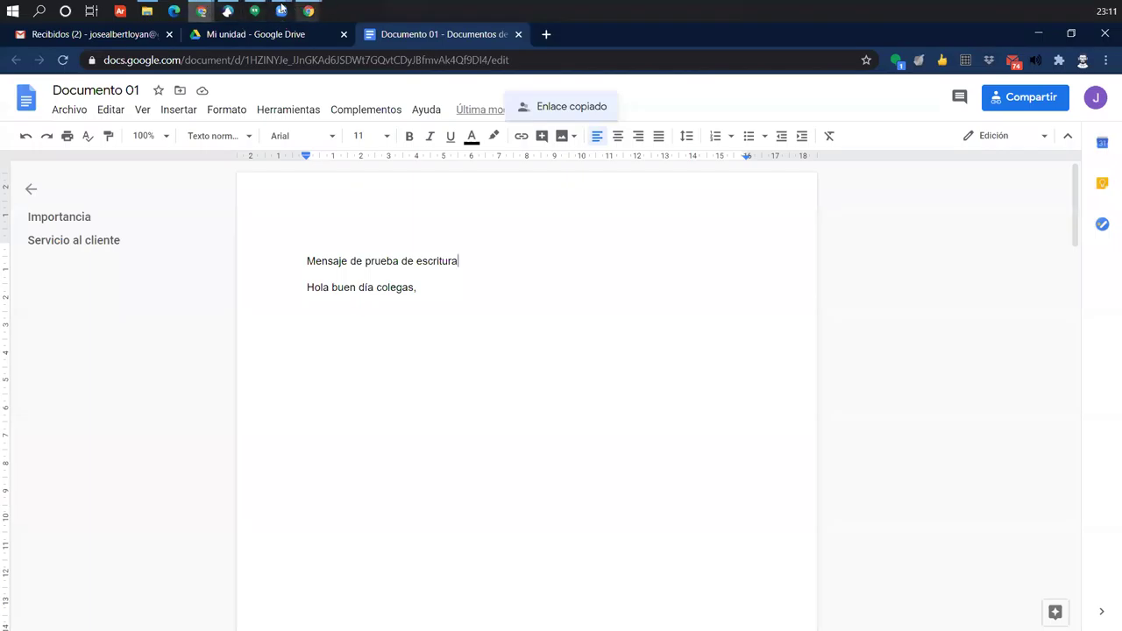
pyautogui.moveTo(210, 13)
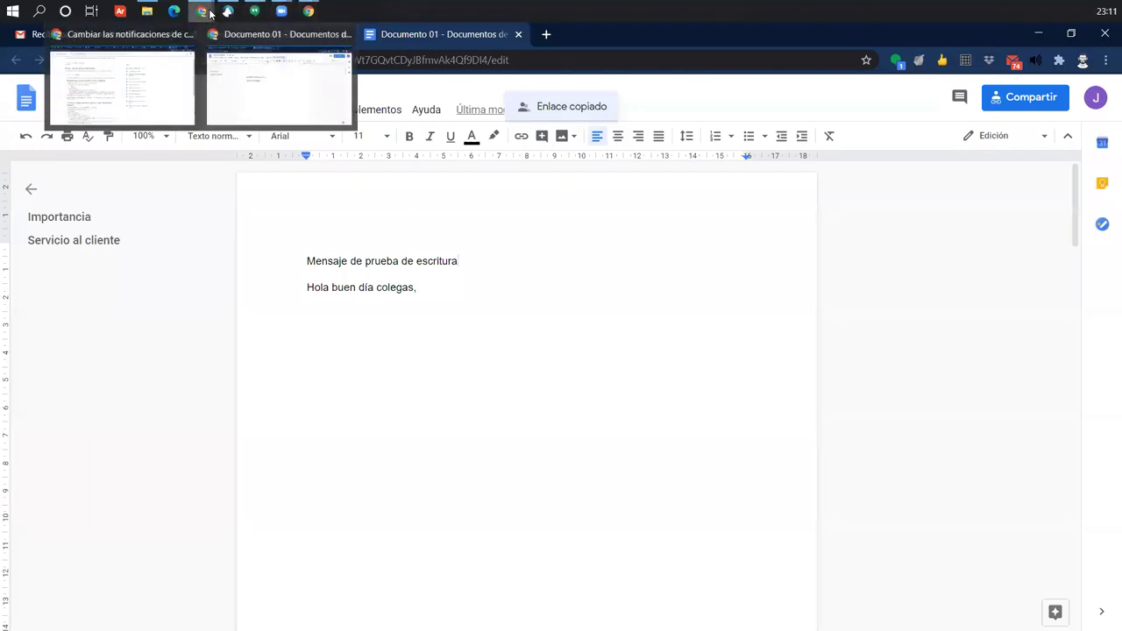
pyautogui.moveTo(282, 11)
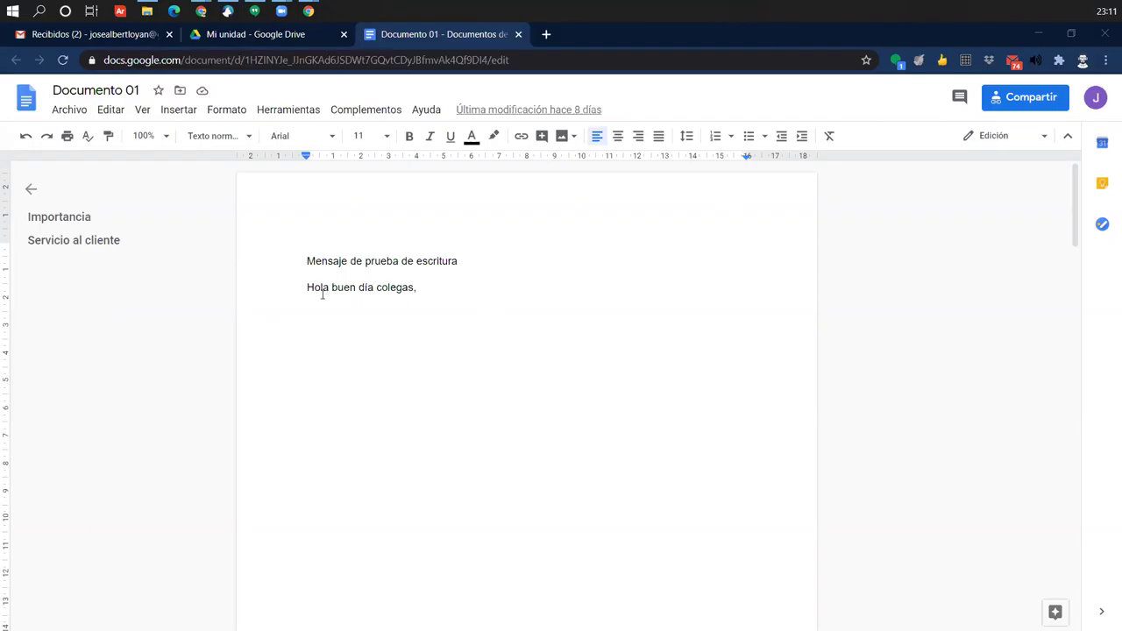
pyautogui.click(61, 110)
pyautogui.moveTo(110, 111)
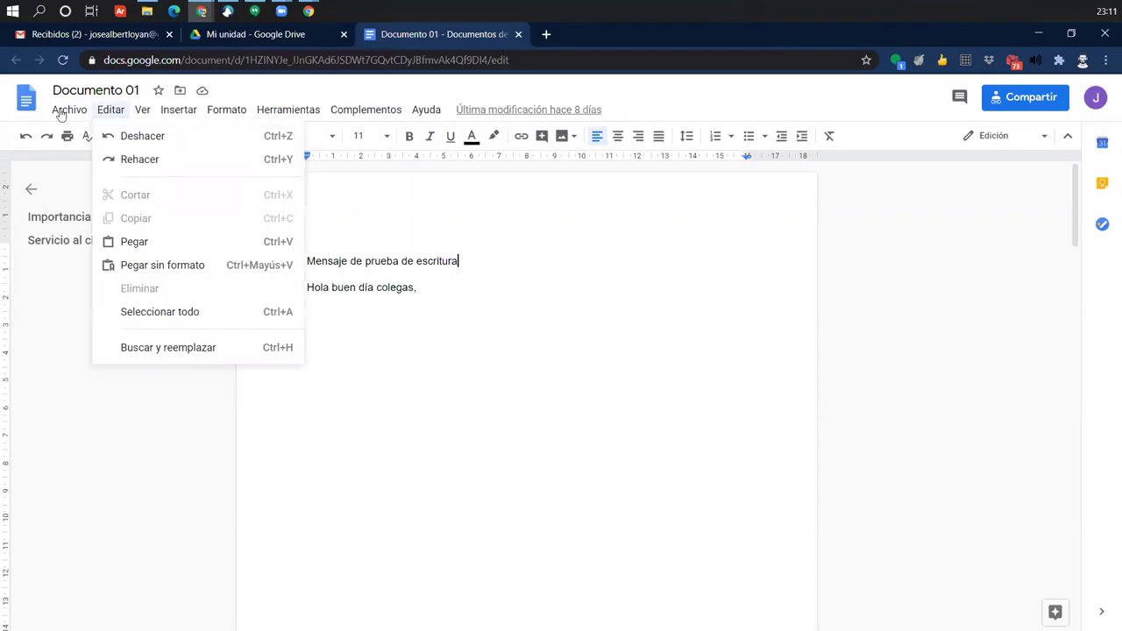
pyautogui.moveTo(67, 110)
pyautogui.moveTo(142, 325)
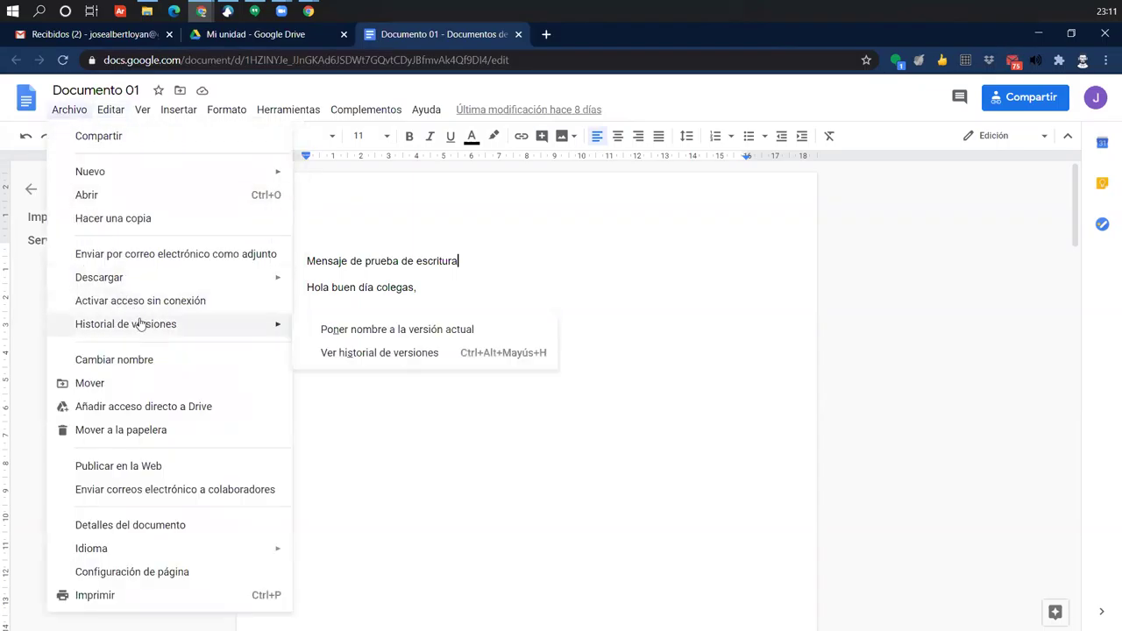
pyautogui.click(366, 355)
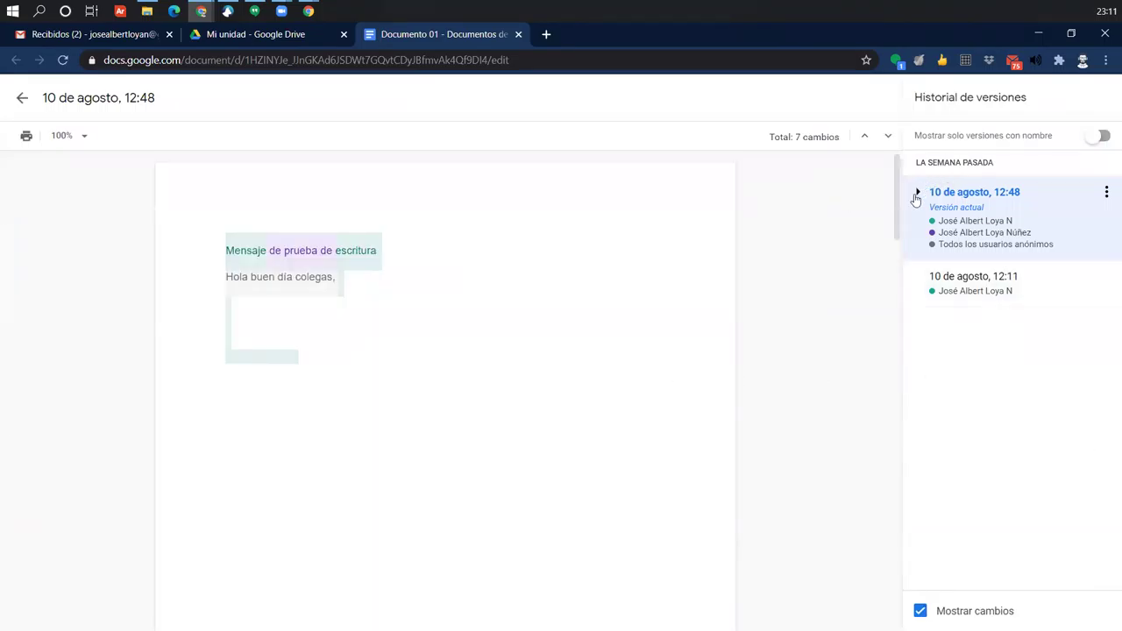
pyautogui.click(919, 192)
pyautogui.scroll(-10, 943, 420)
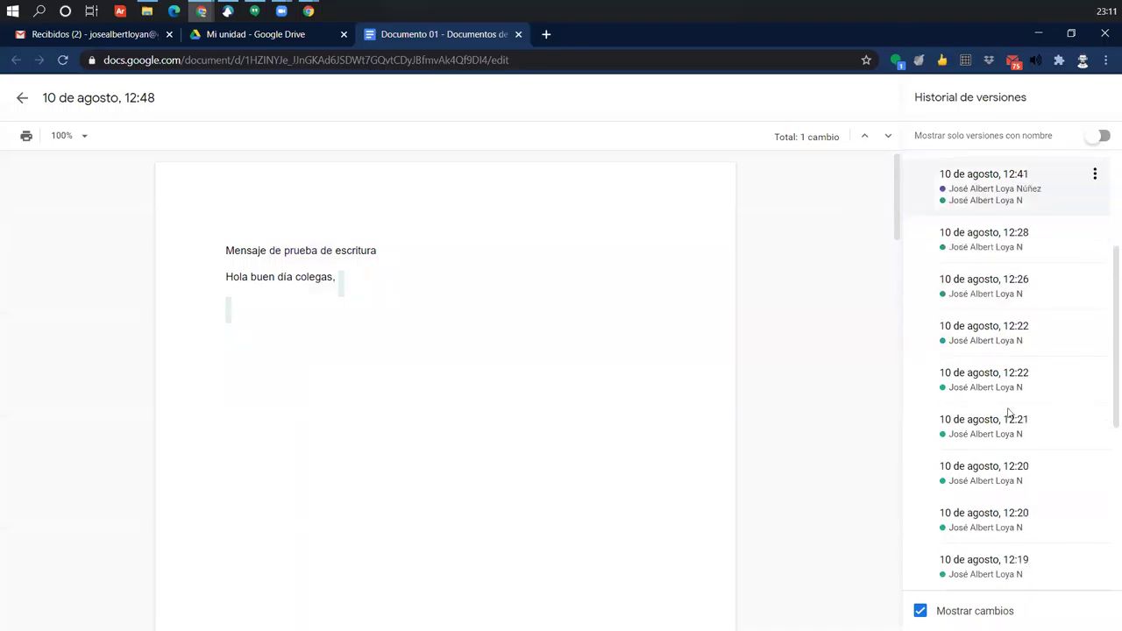
pyautogui.scroll(10, 954, 558)
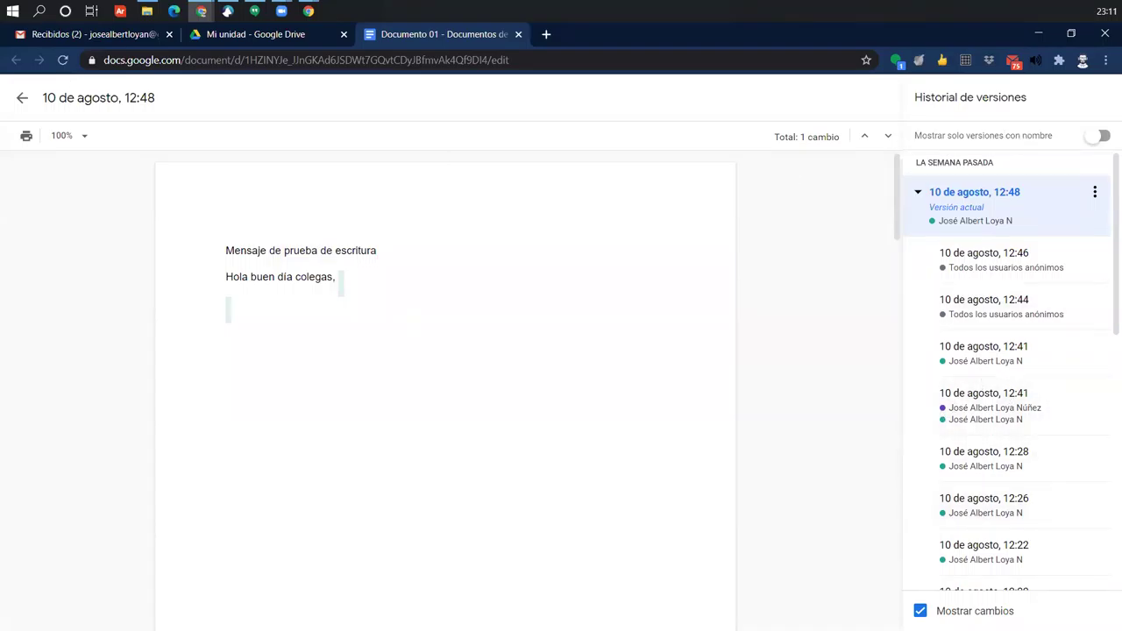
pyautogui.click(22, 98)
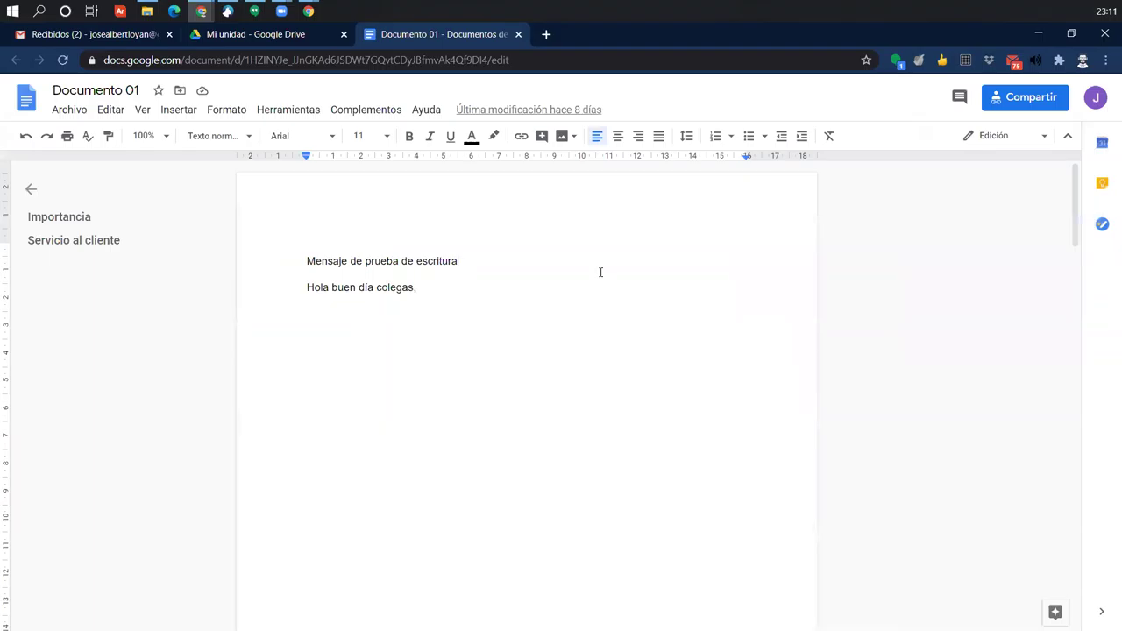